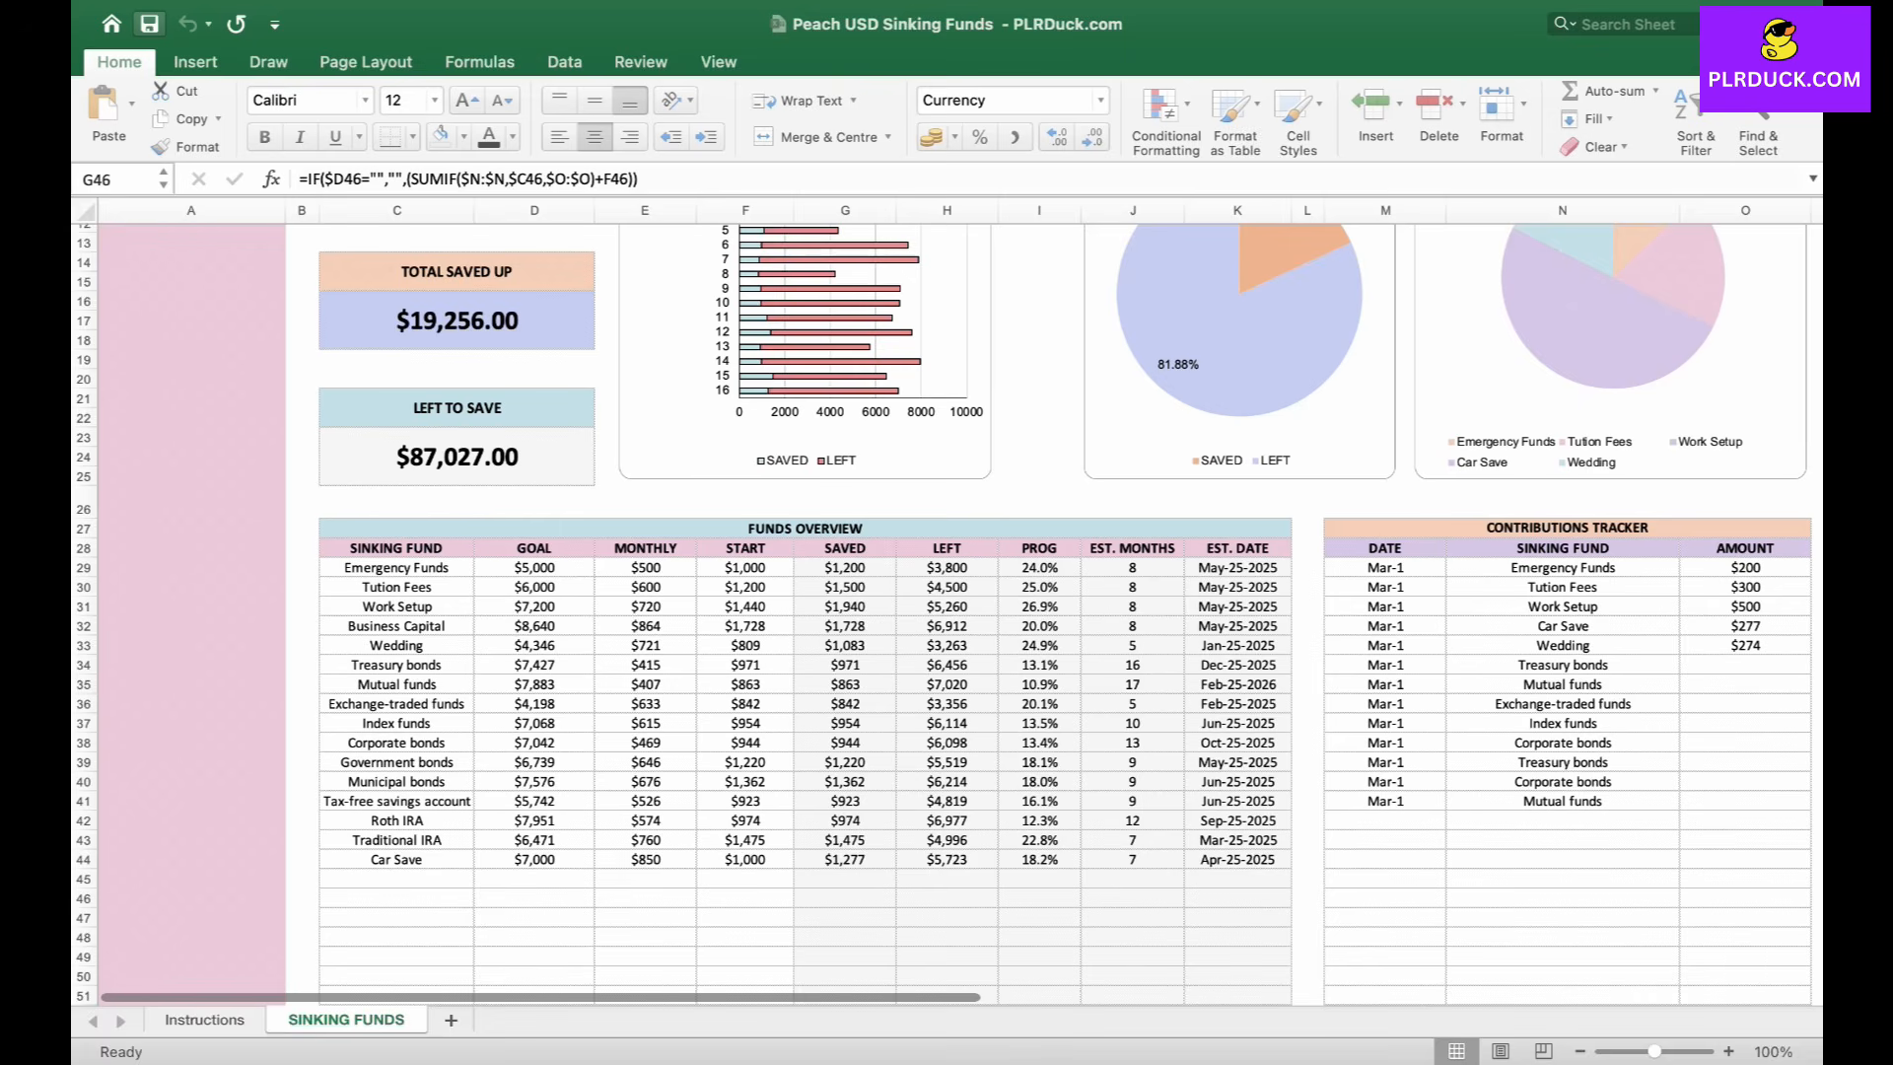
scroll(947, 592, up, 4)
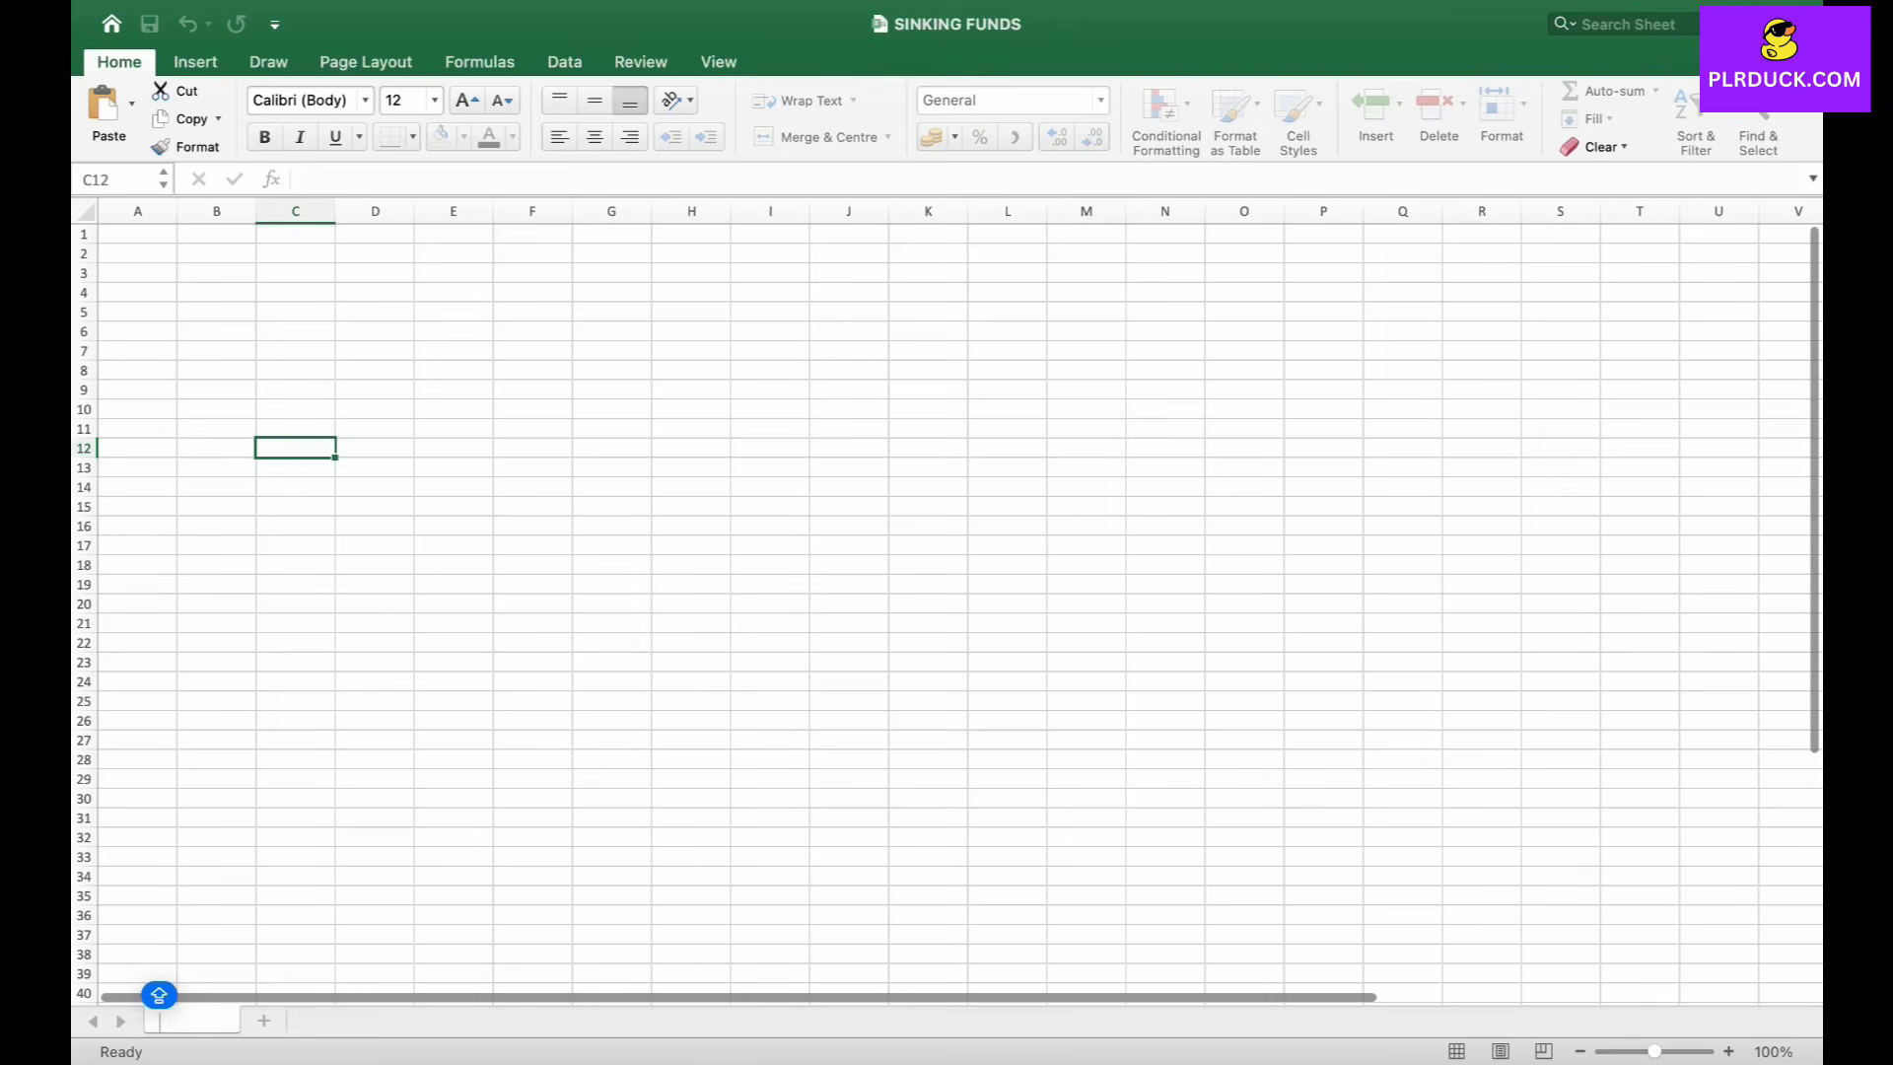
Rename the worksheet as SINKING FUNDS.
text(SINK)
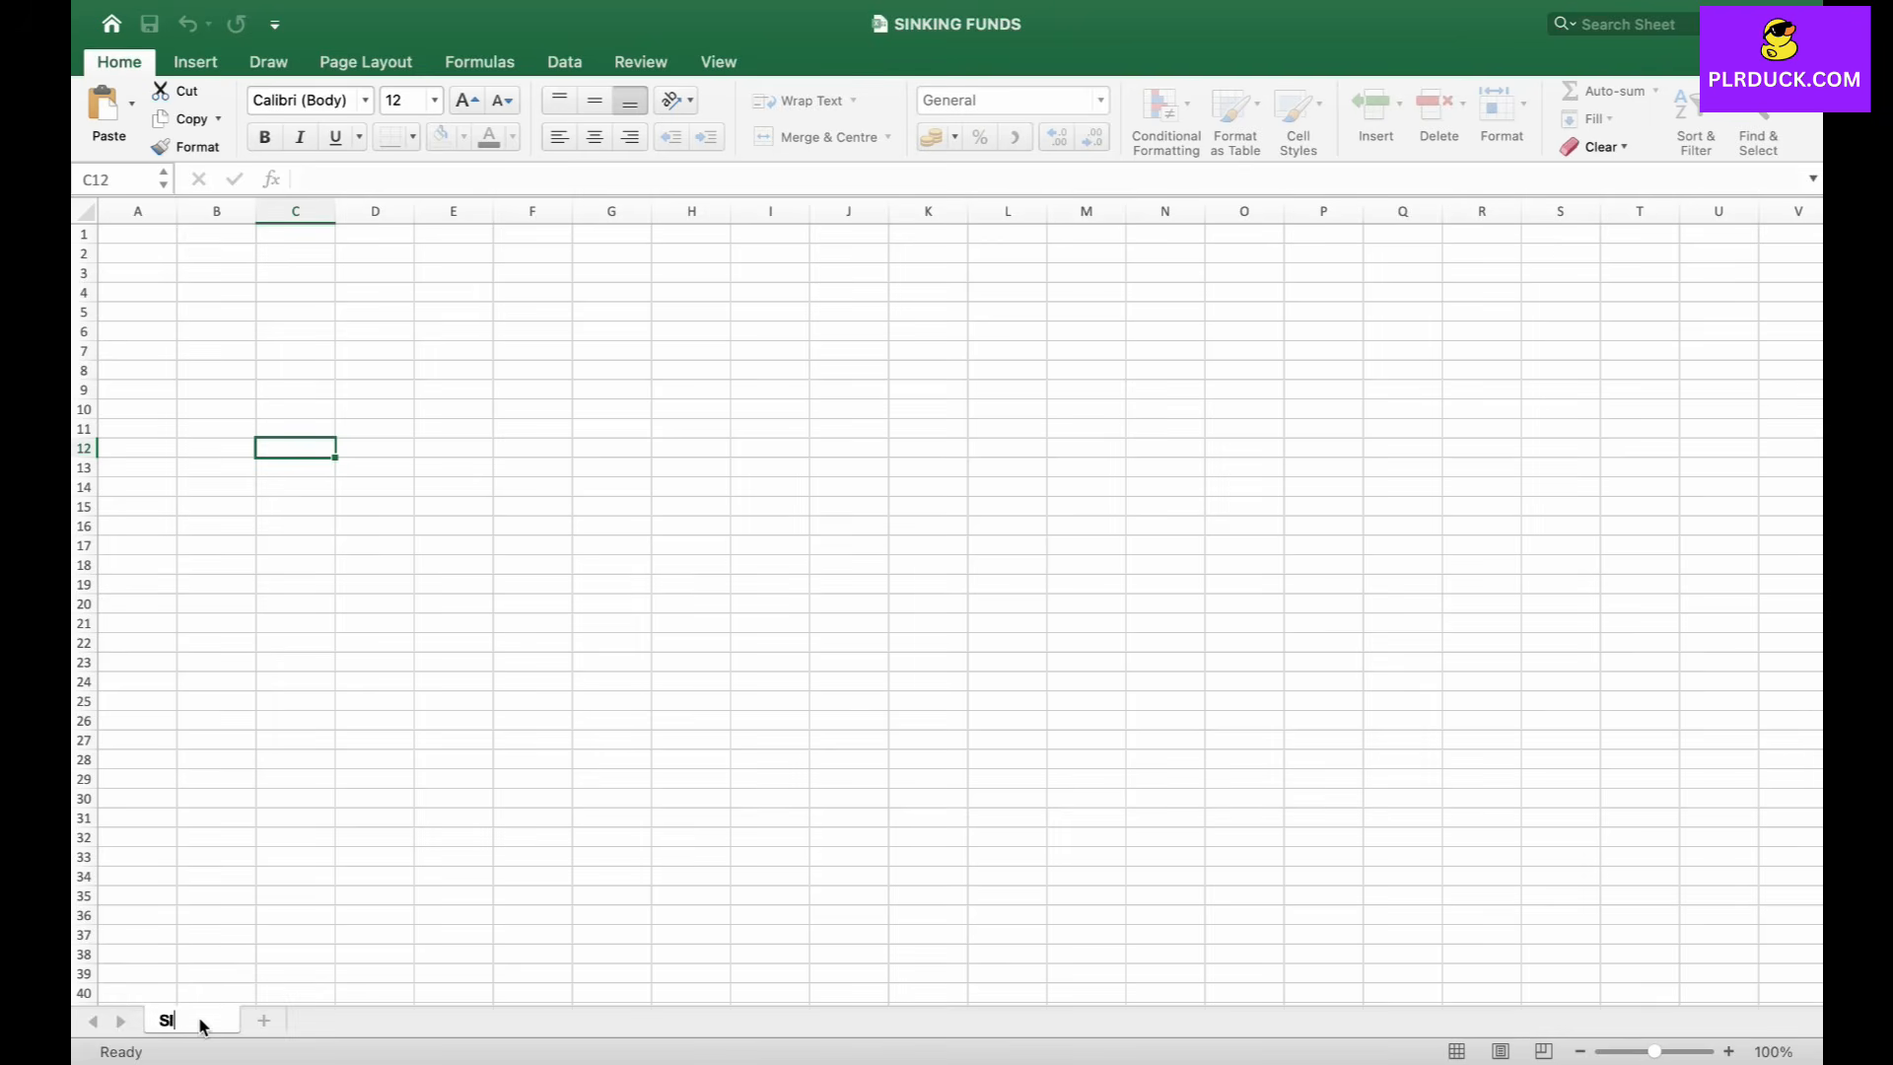
text(ING FUNDS)
key(Return)
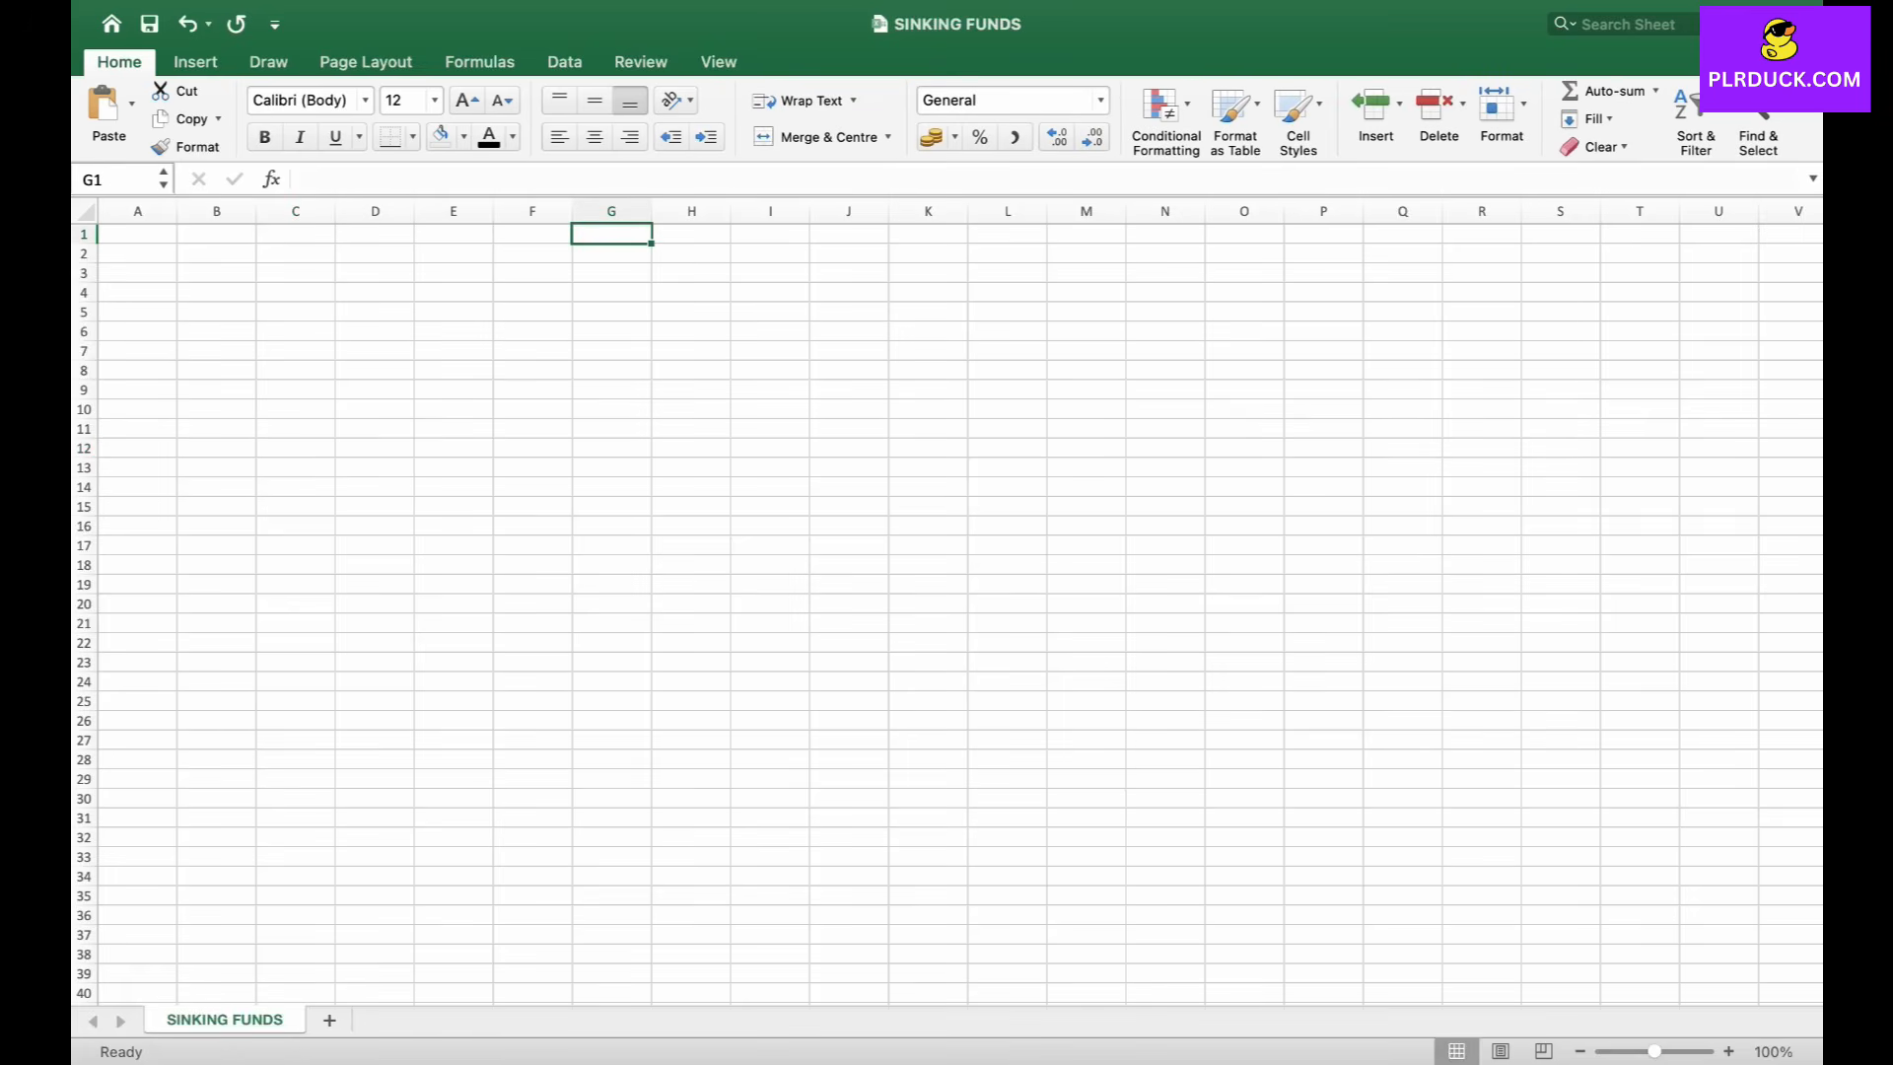
Merge and centre cells G1:L3 and enter the title SINKINGS FUNDS DASHBOARD.
drag(612, 234, 1007, 273)
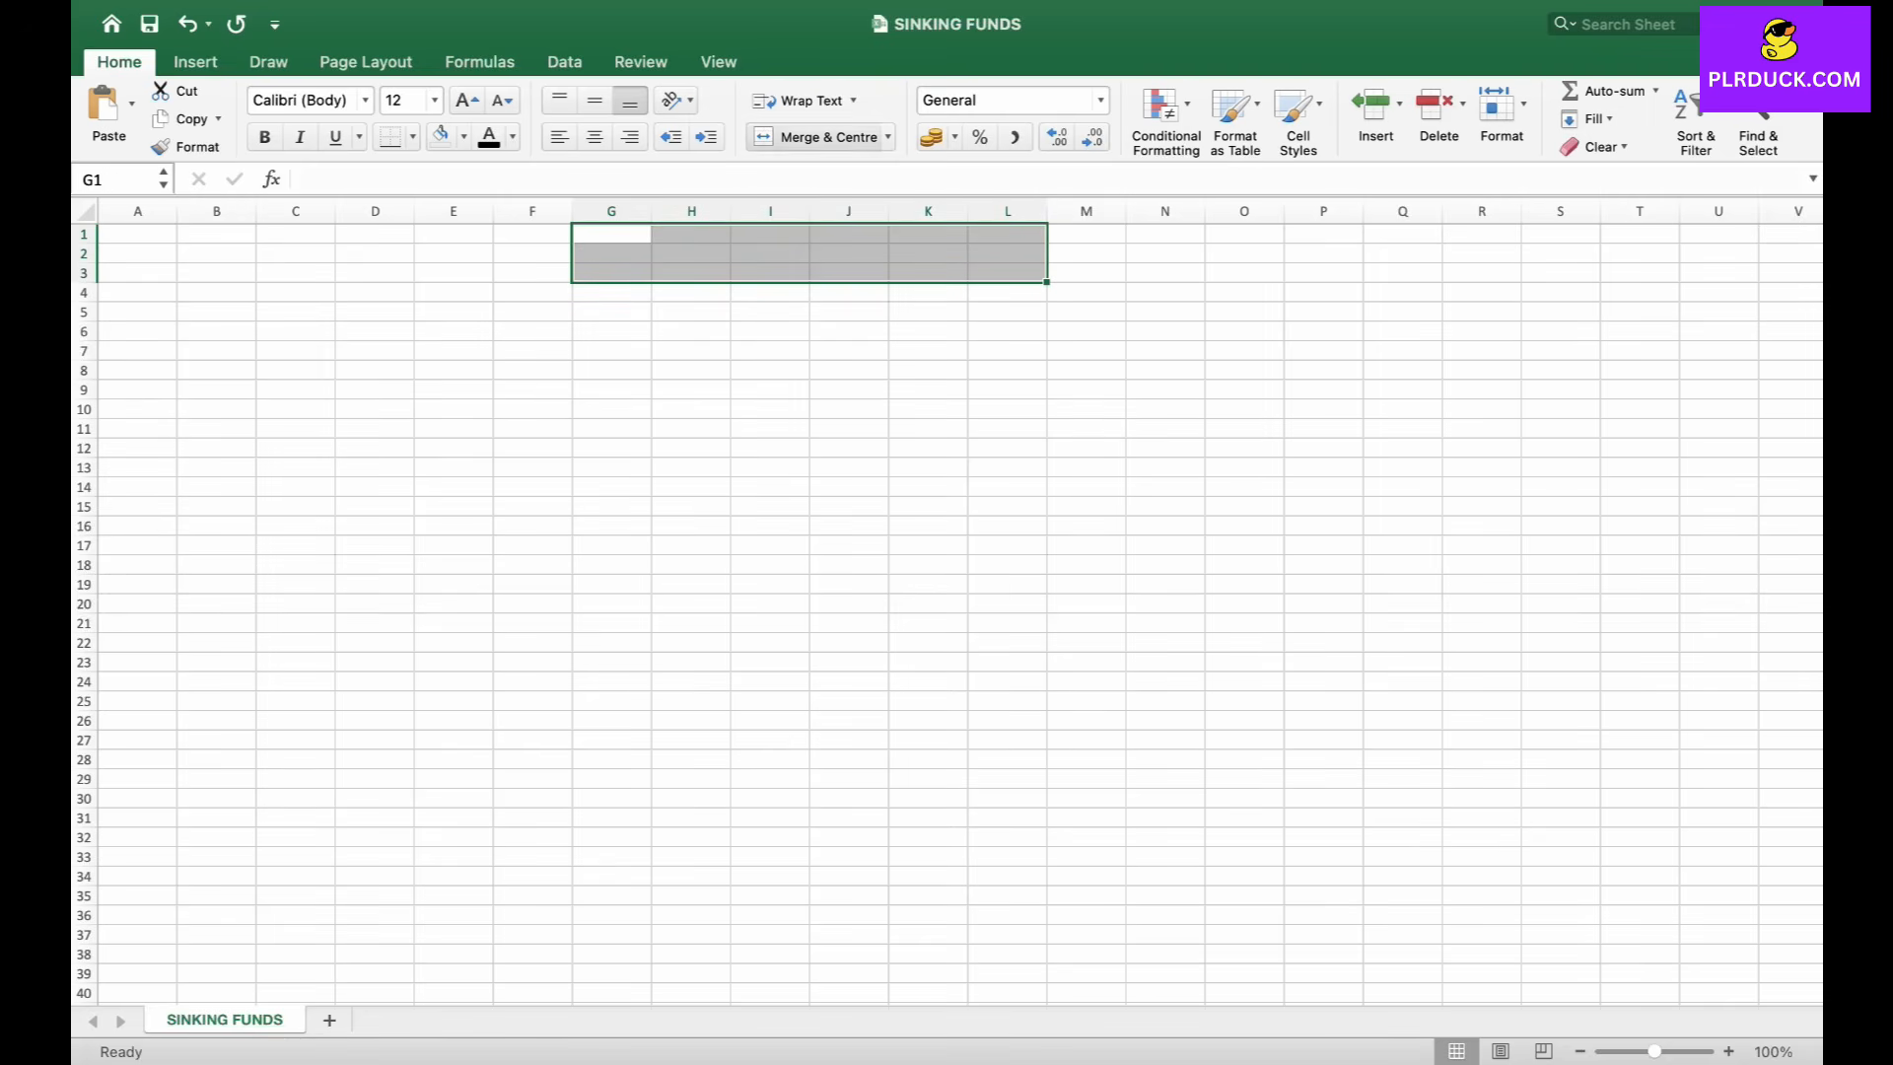
click(827, 137)
double_click(808, 258)
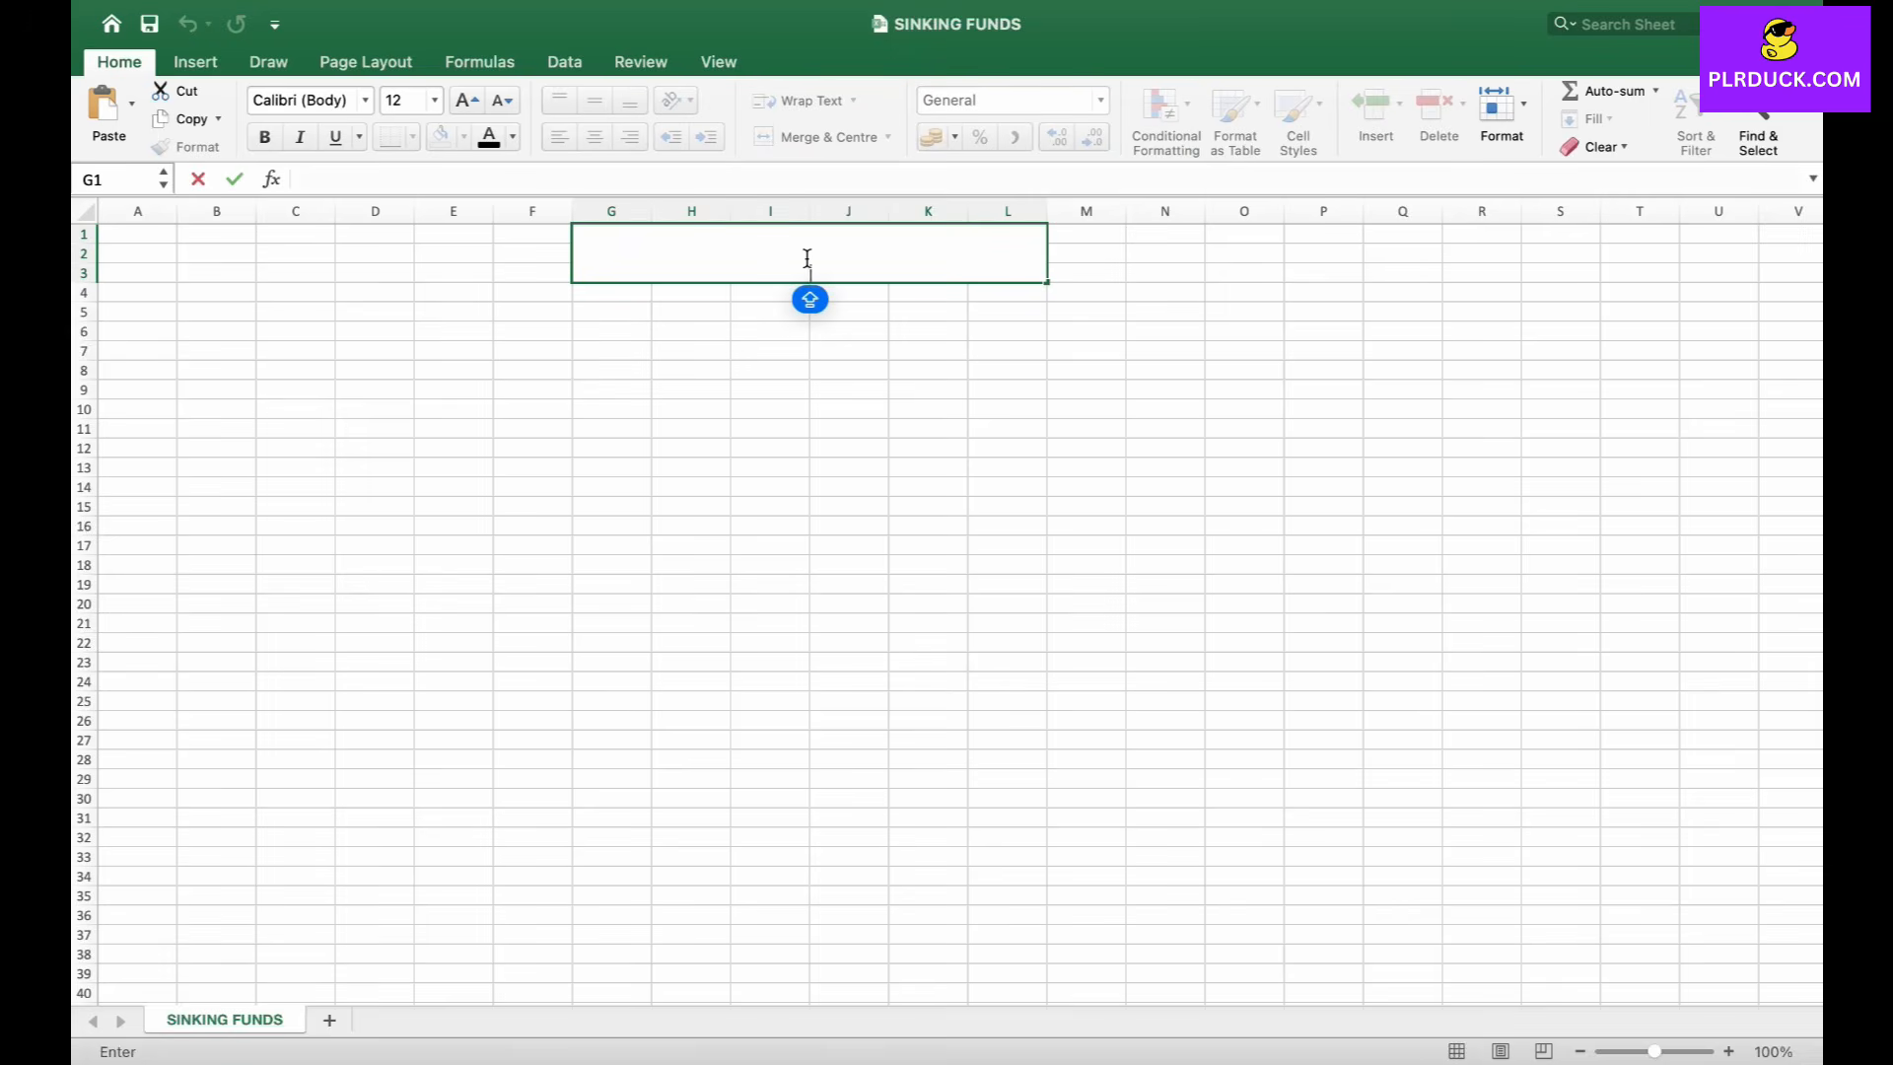
text(SINKIN)
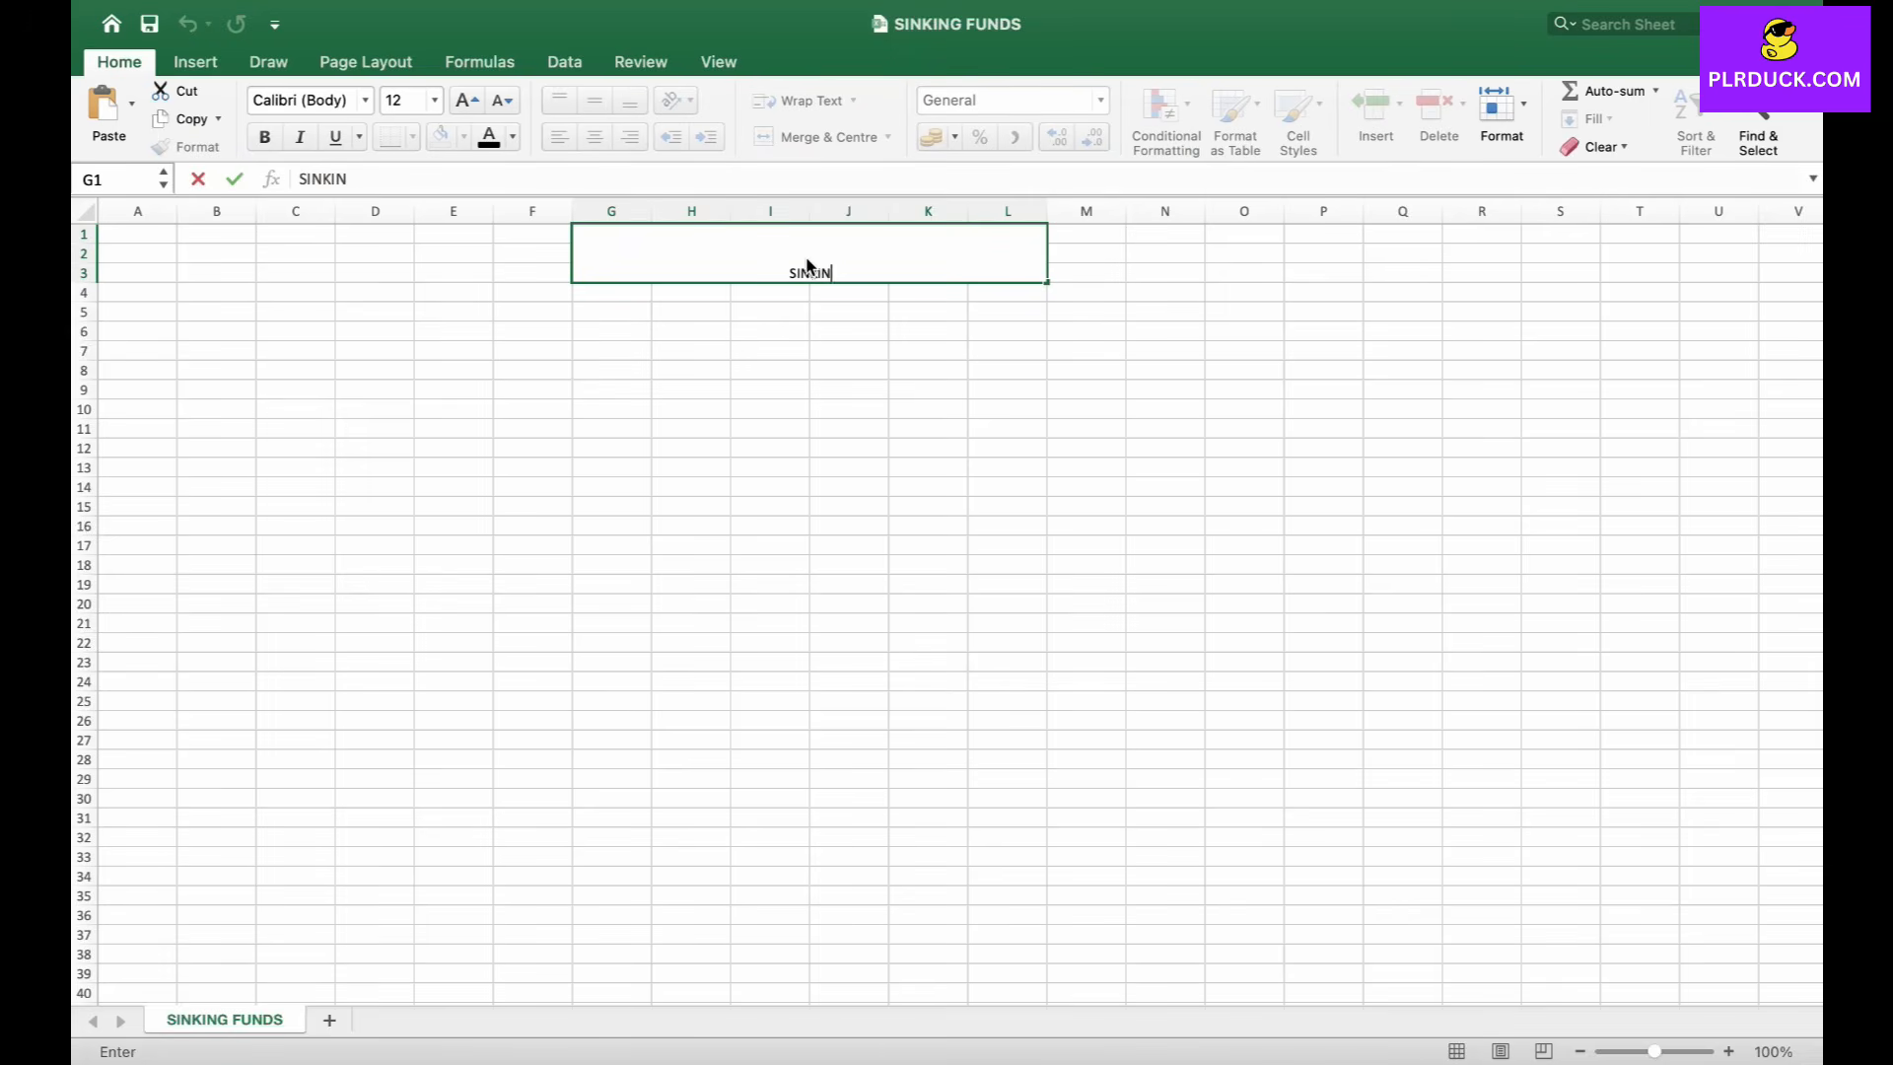
text(GS )
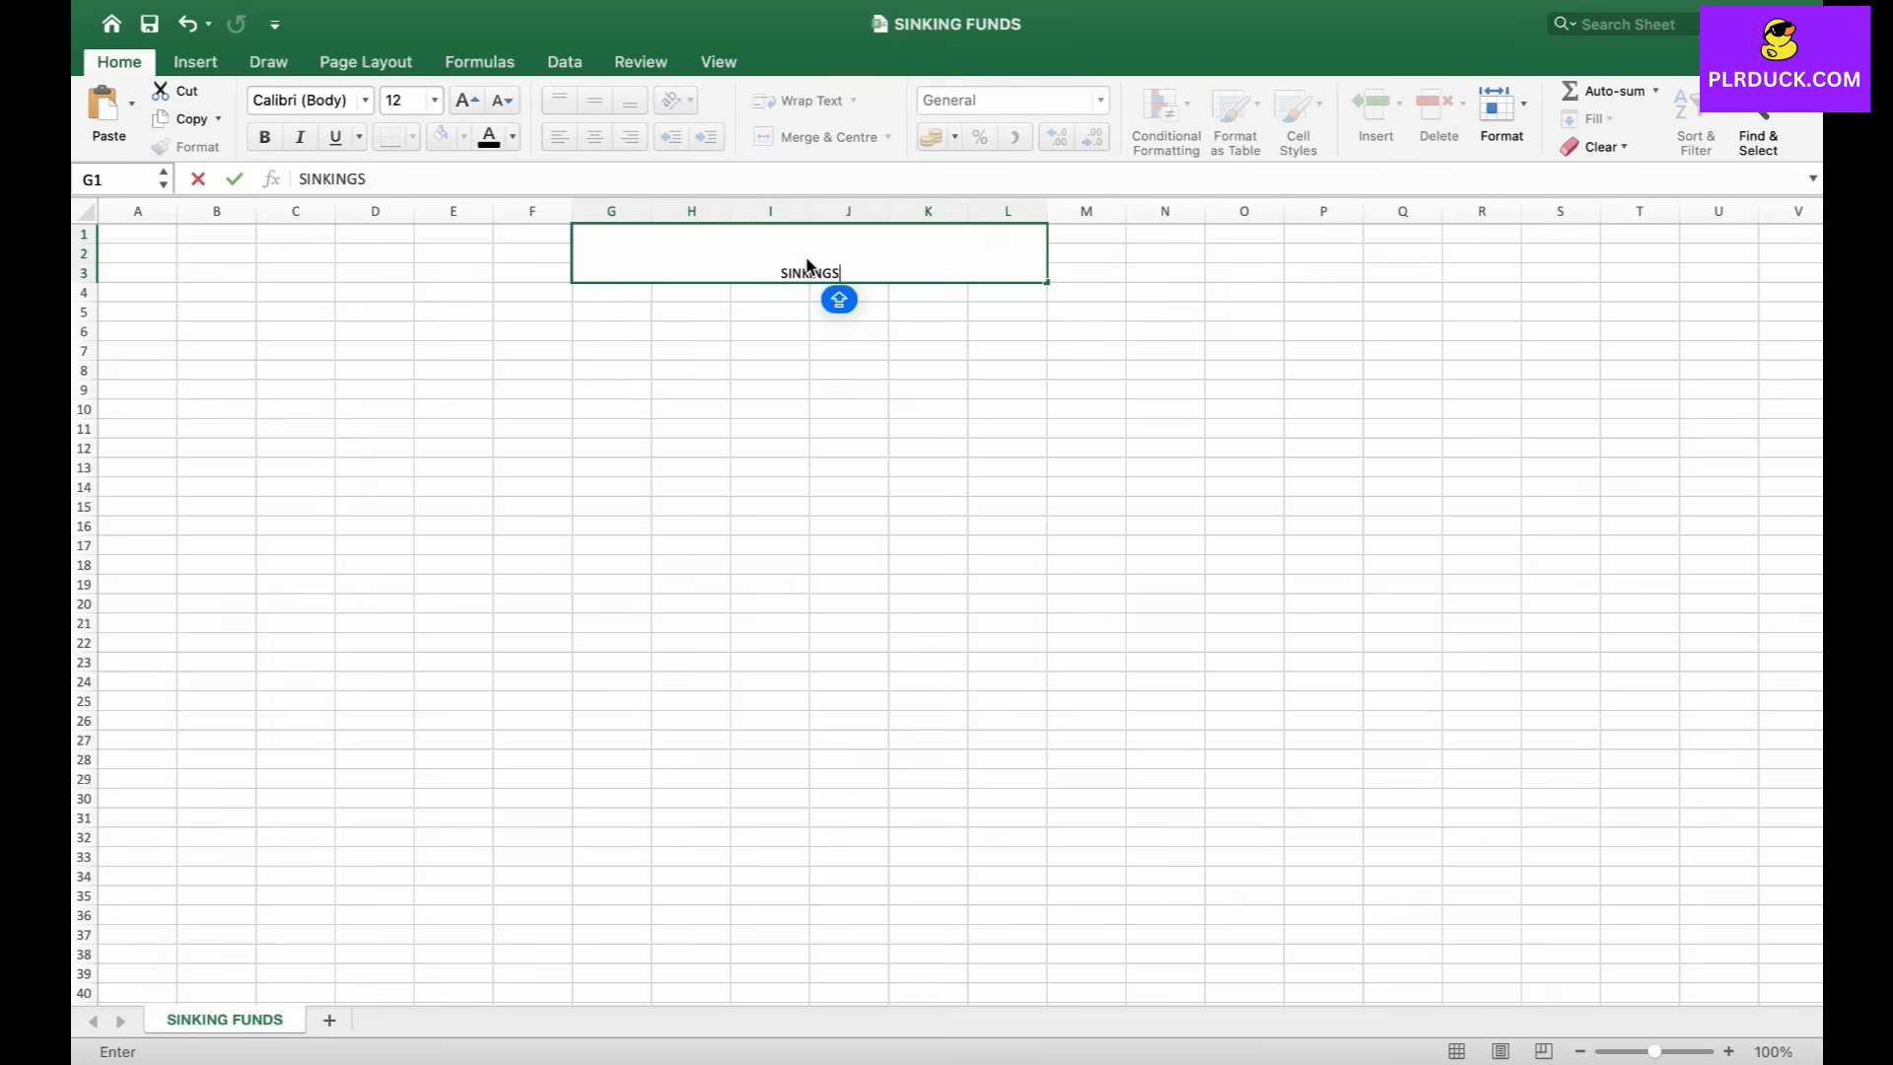
text(FUNDS D)
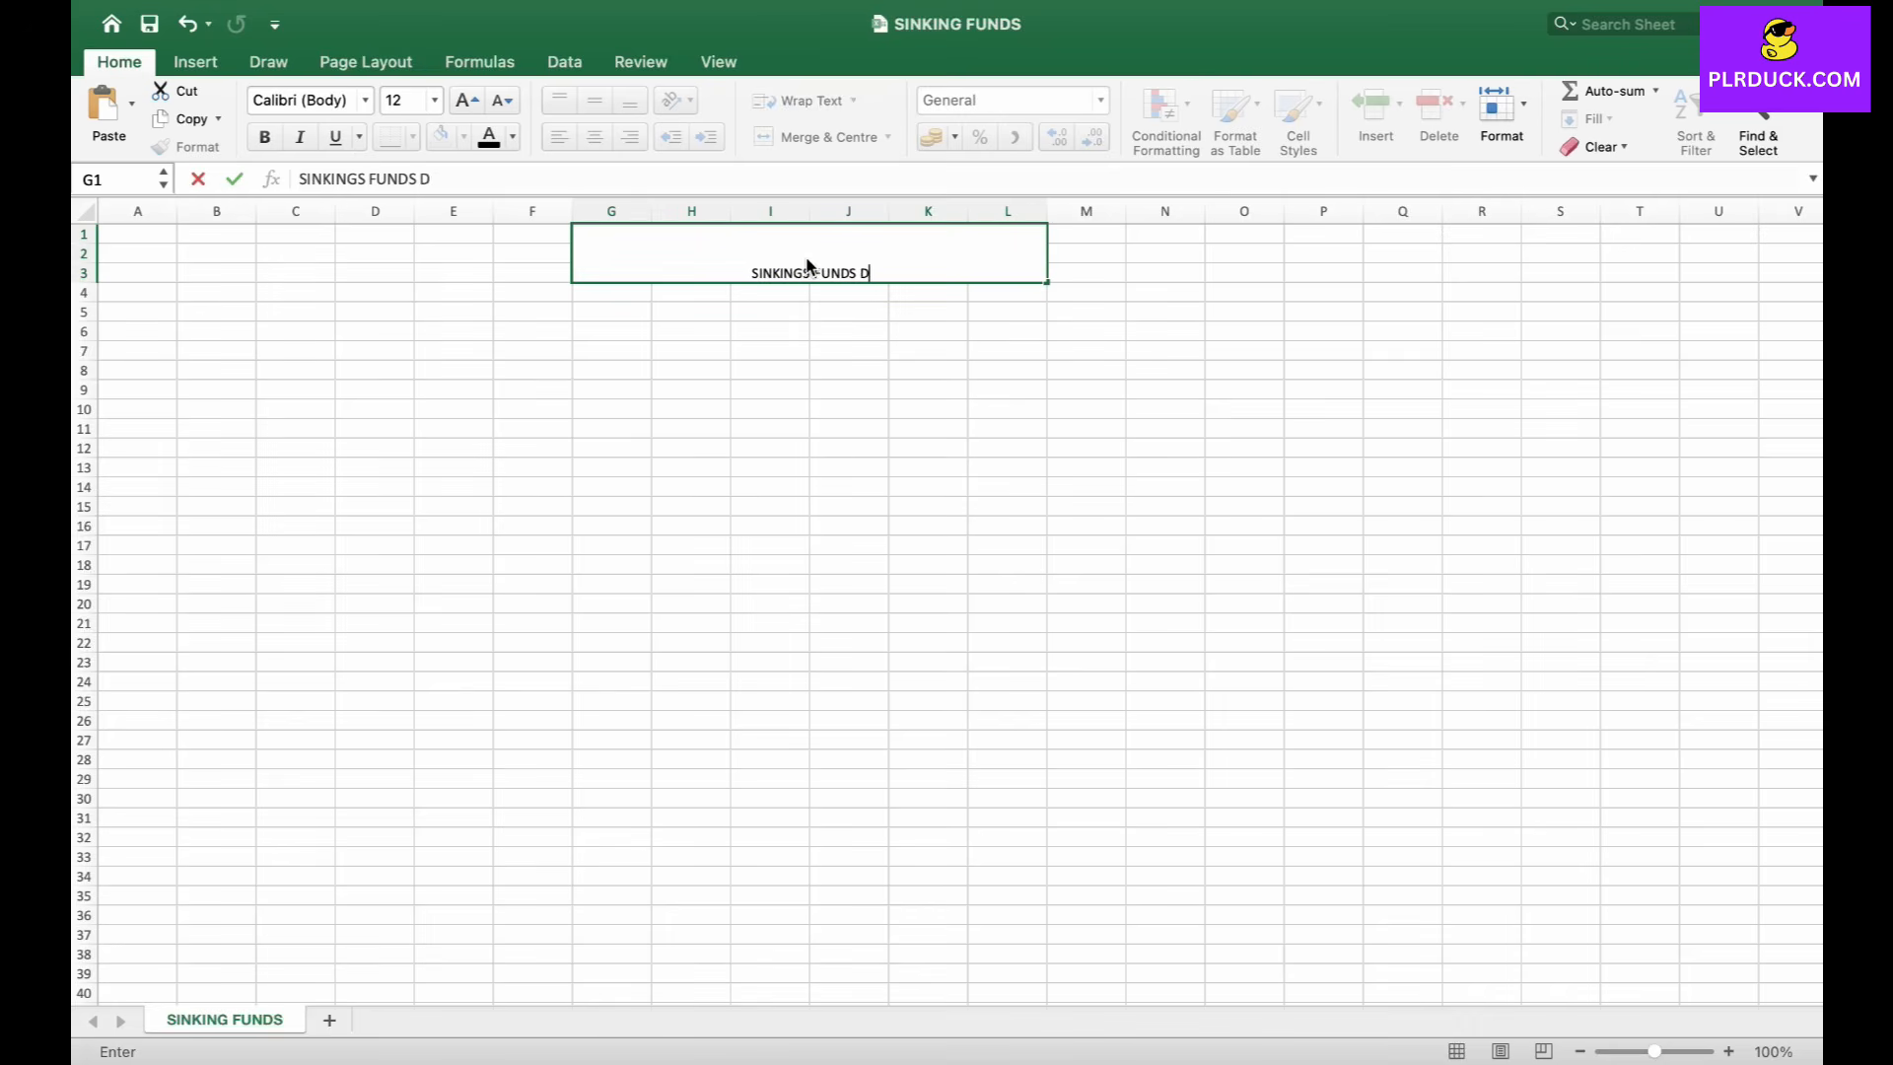
text(ASHBOARD)
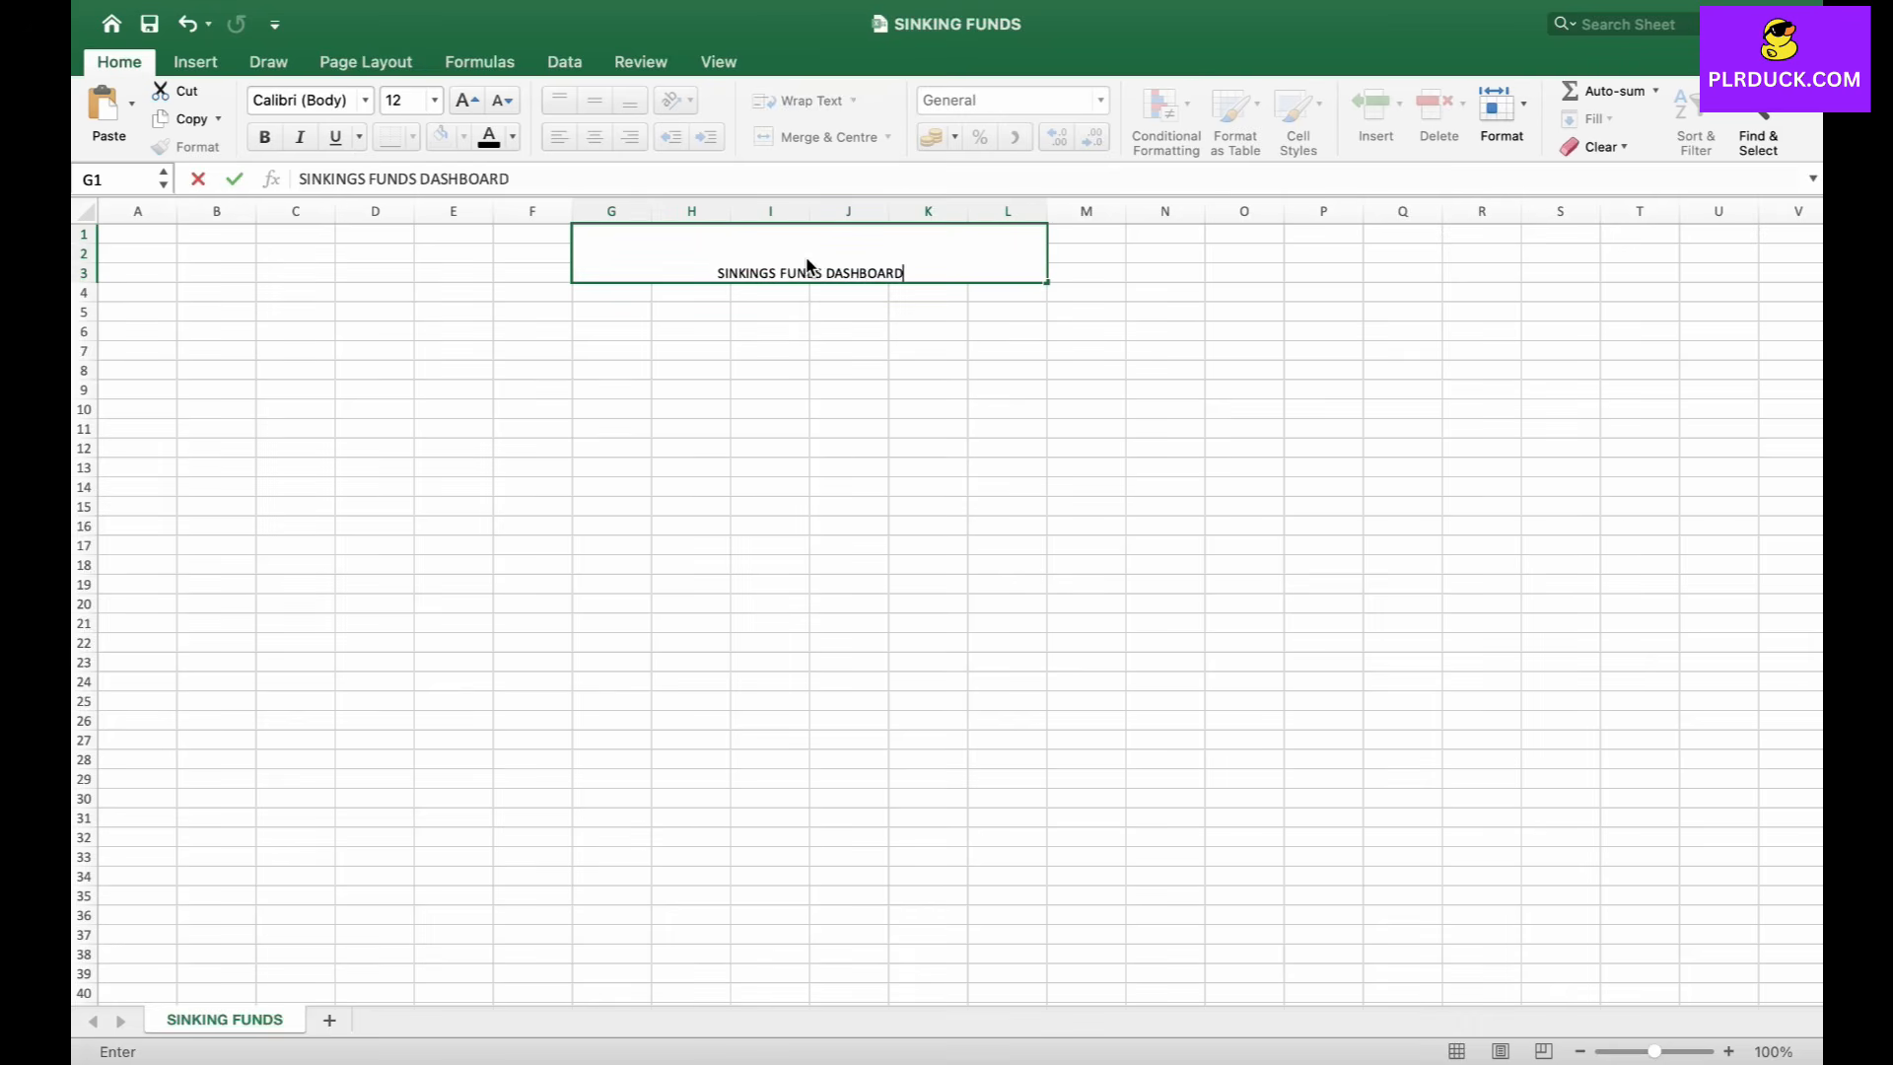
click(854, 351)
Format the dashboard title in bold at font size 28 with the recent peach fill colour.
click(828, 264)
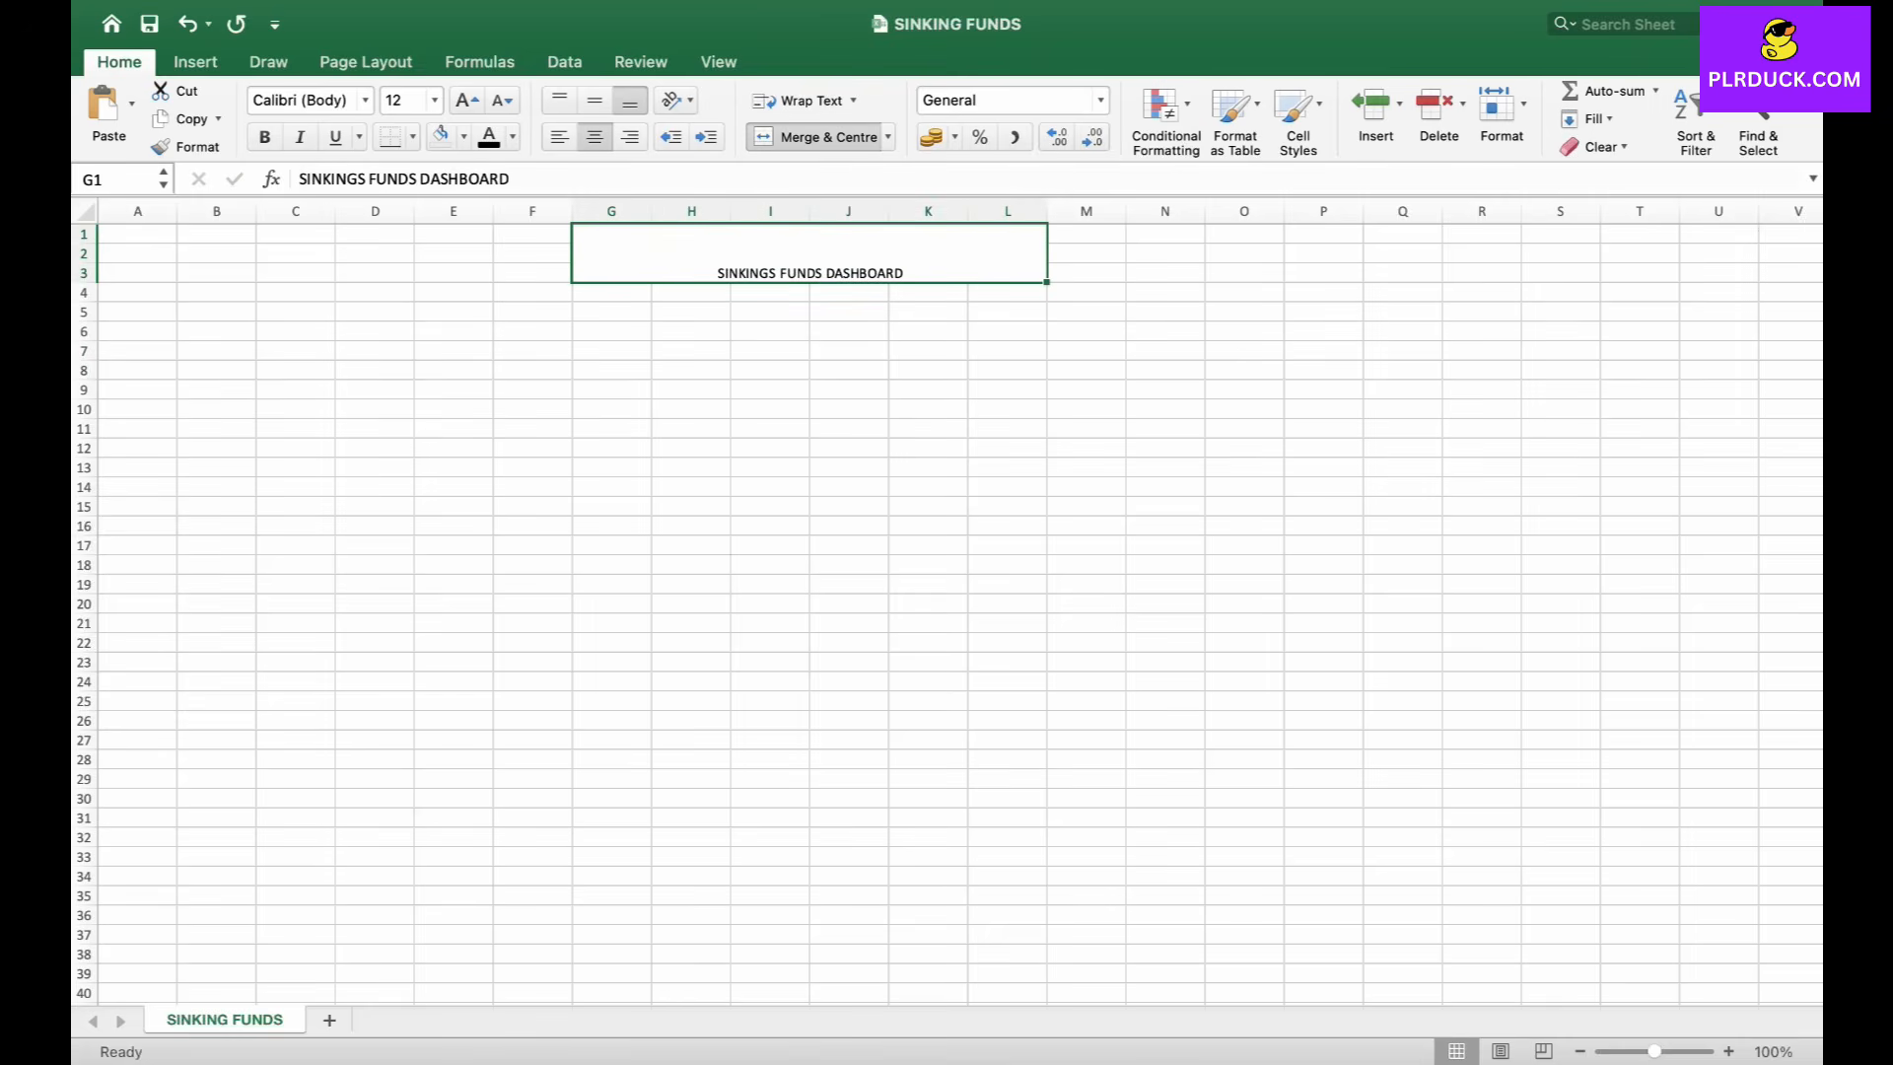
click(467, 100)
click(466, 100)
click(467, 100)
click(466, 101)
click(467, 100)
click(467, 101)
click(467, 101)
click(264, 137)
click(466, 101)
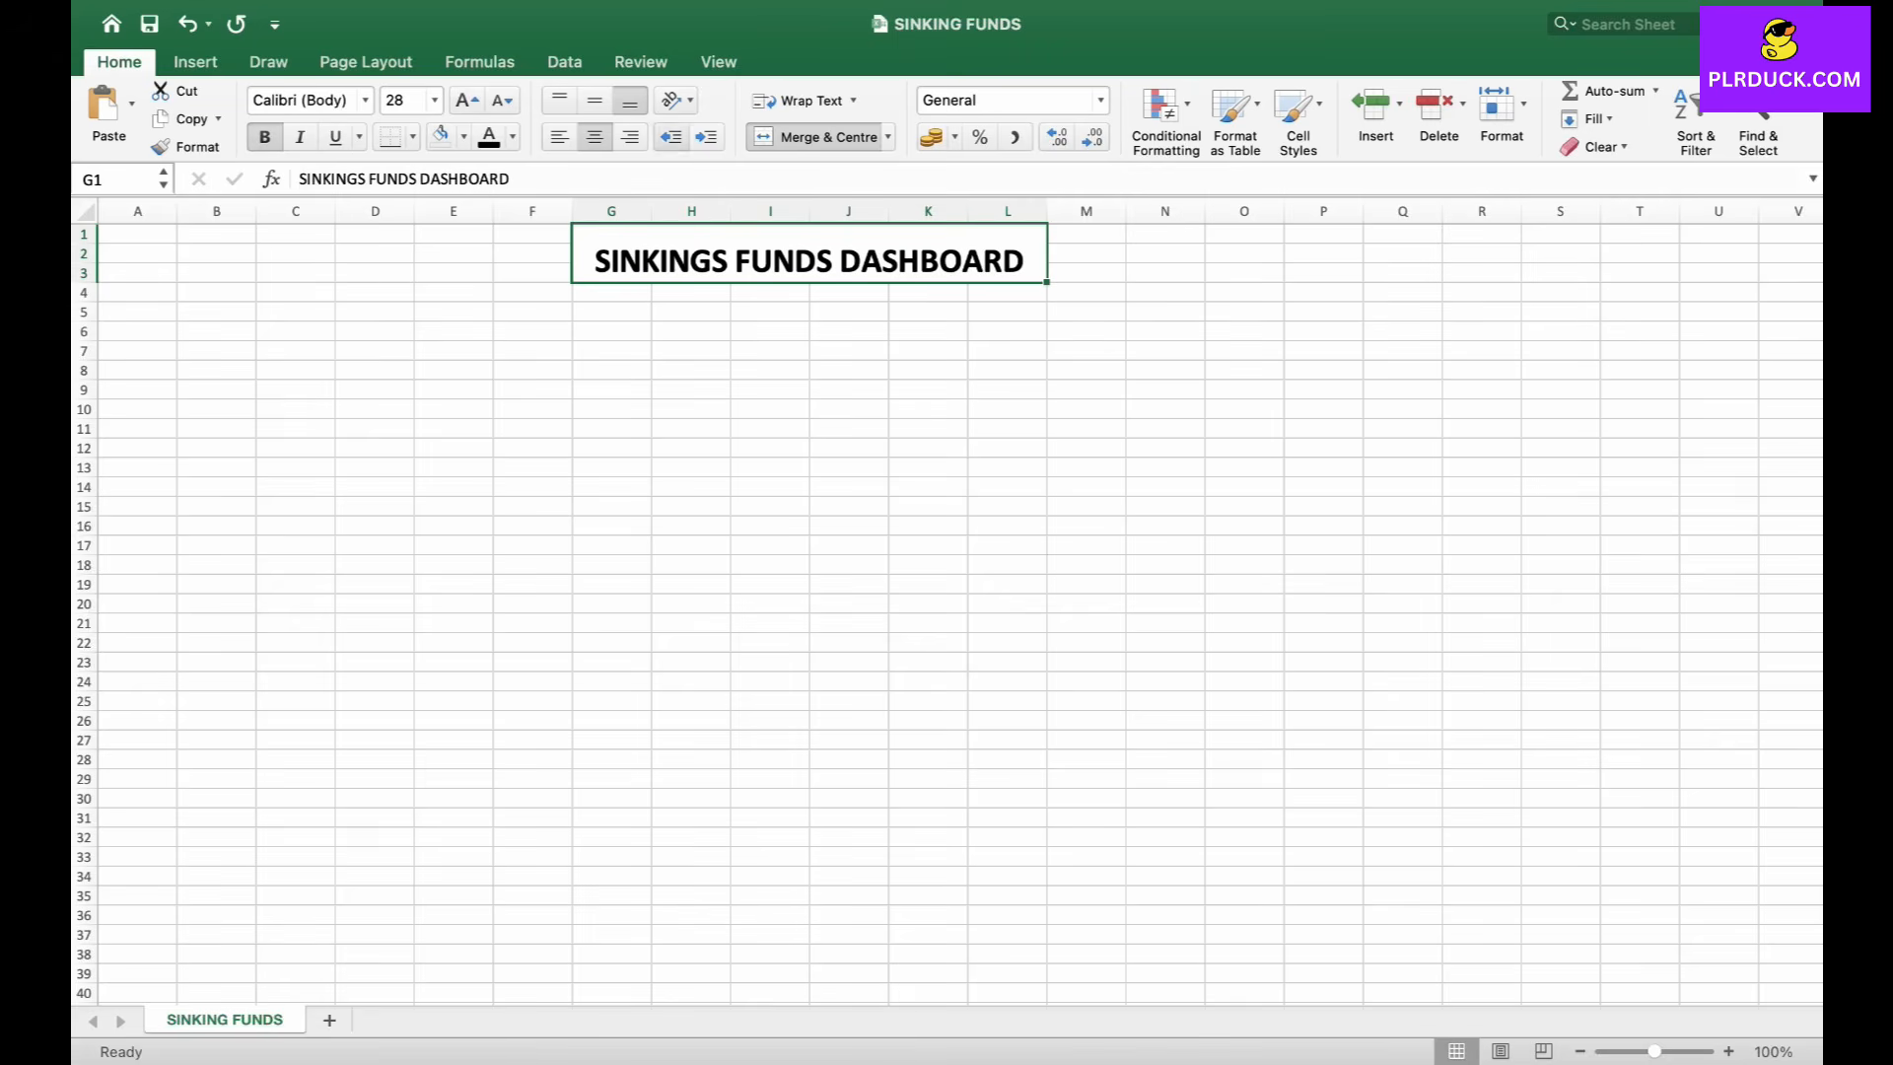
click(463, 137)
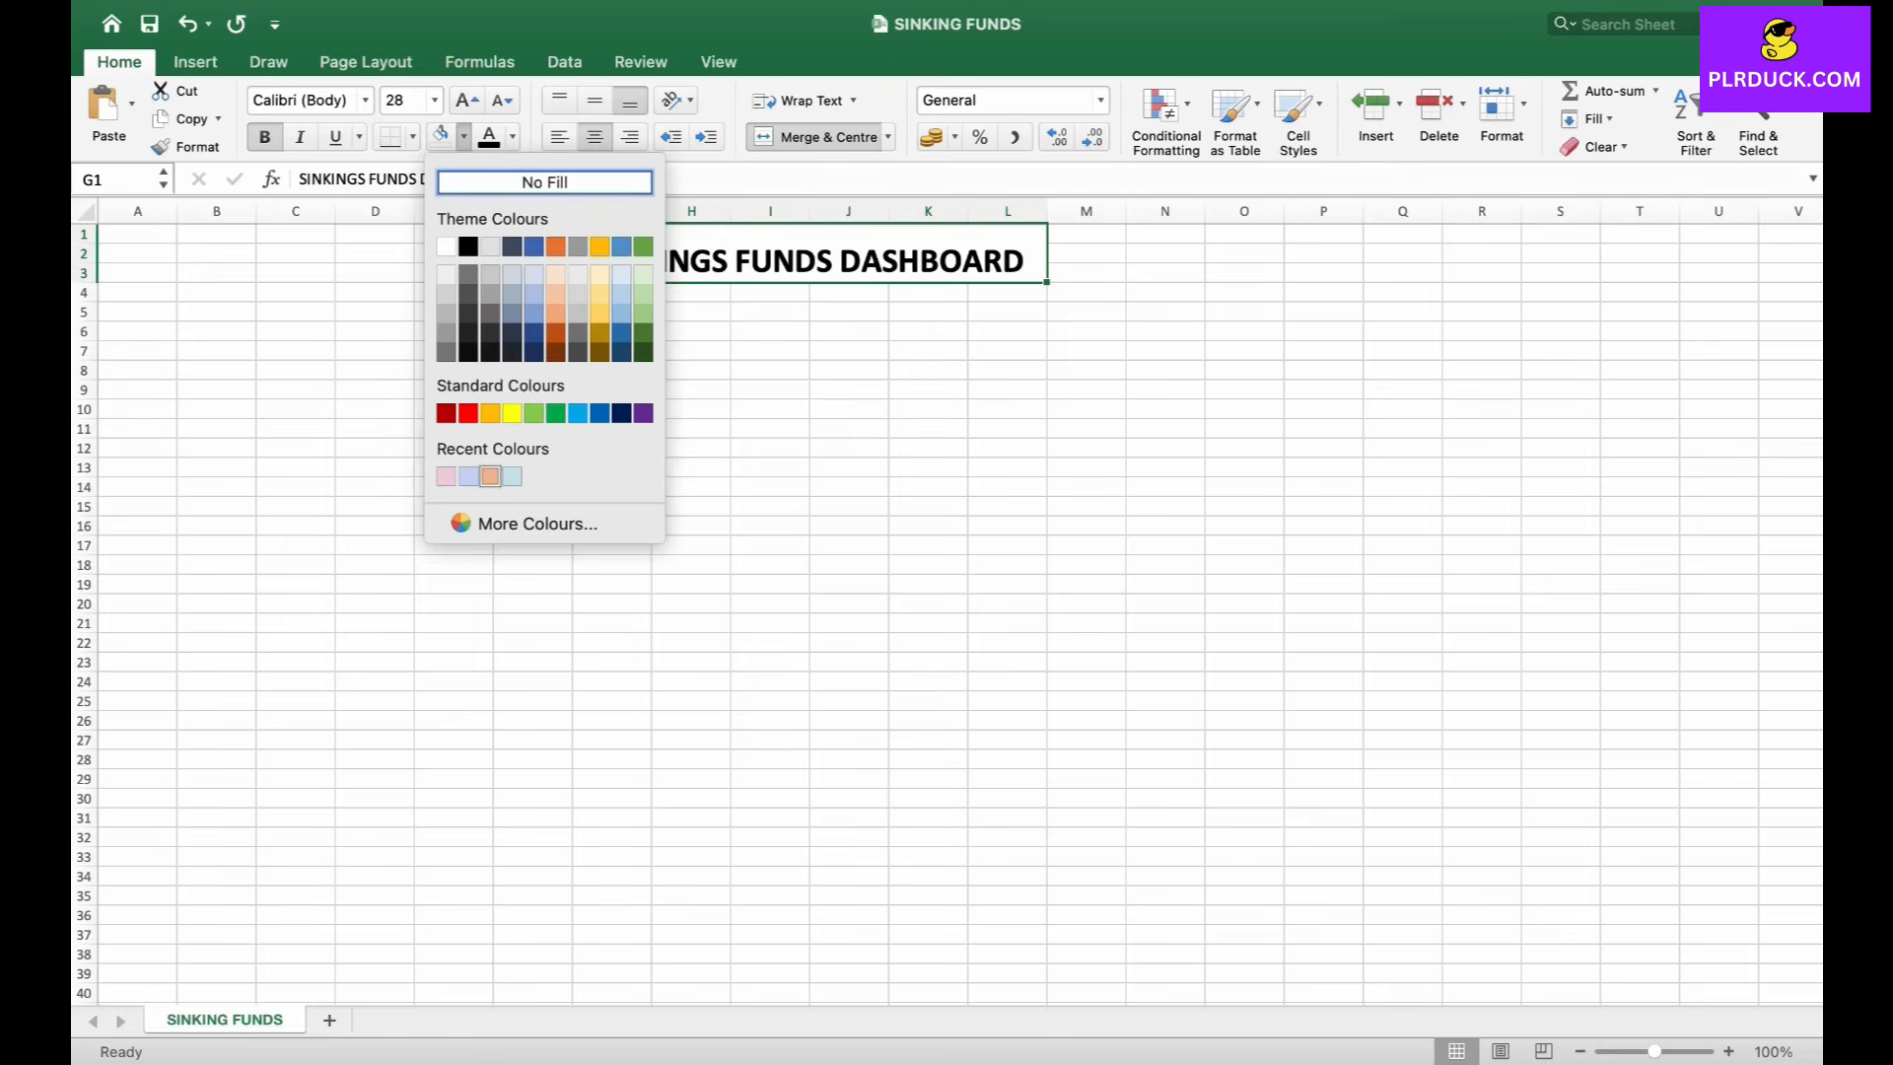
click(481, 473)
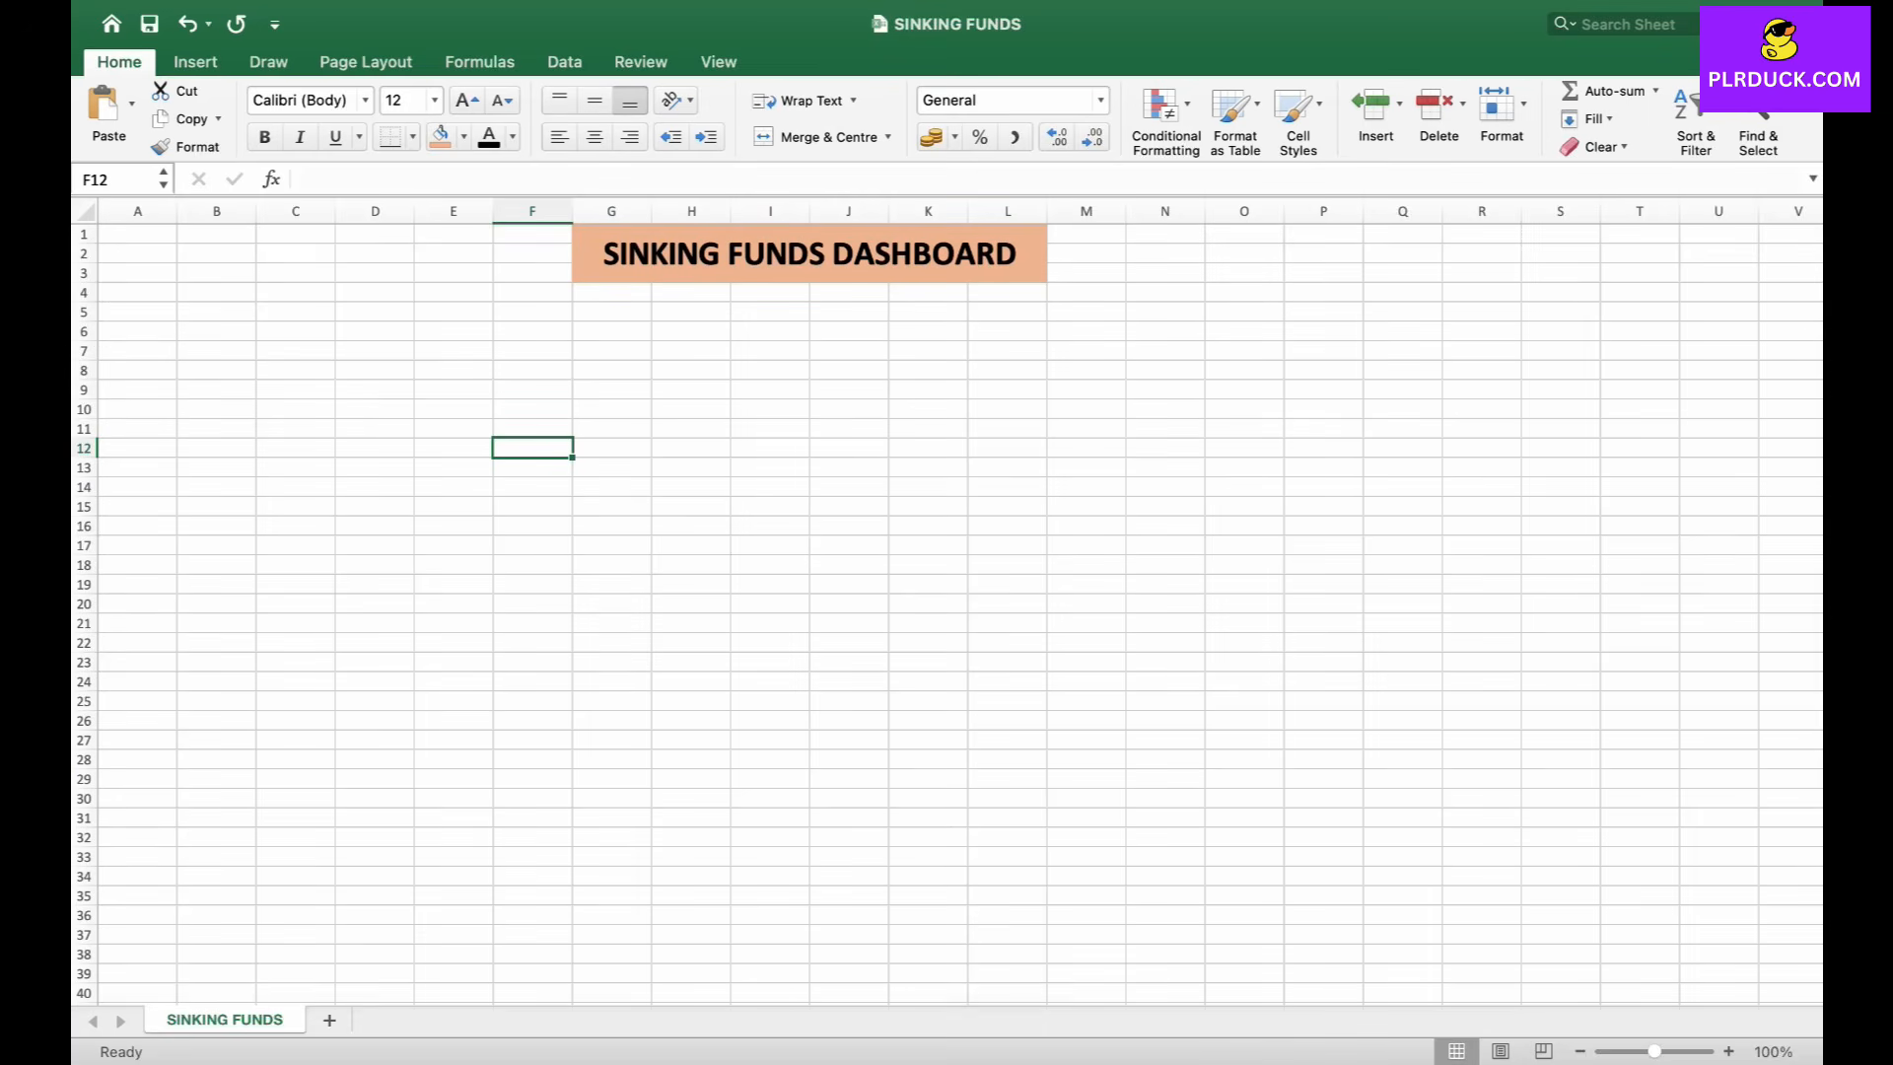
Merge and centre cells C27:N27 and enter the table heading FUNDS OVERVIEW.
scroll(946, 612, down, 5)
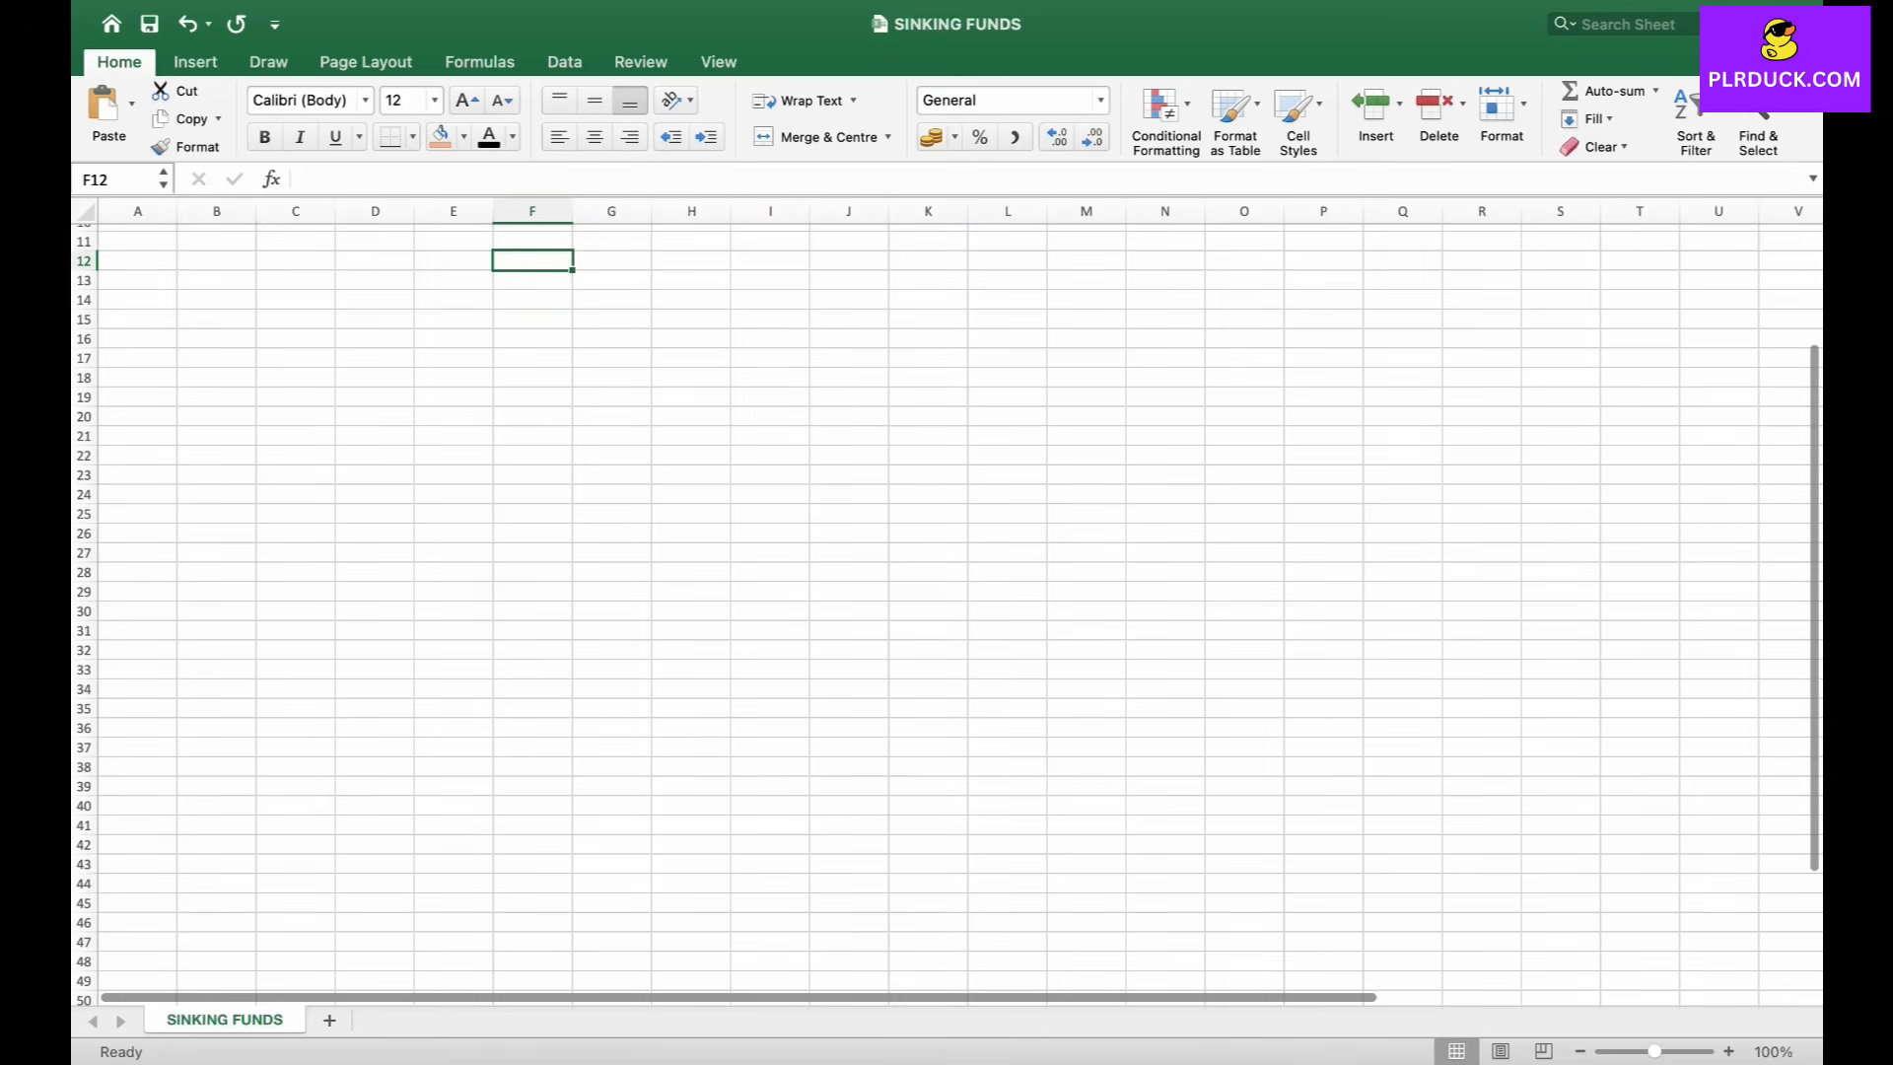
drag(295, 552, 1165, 552)
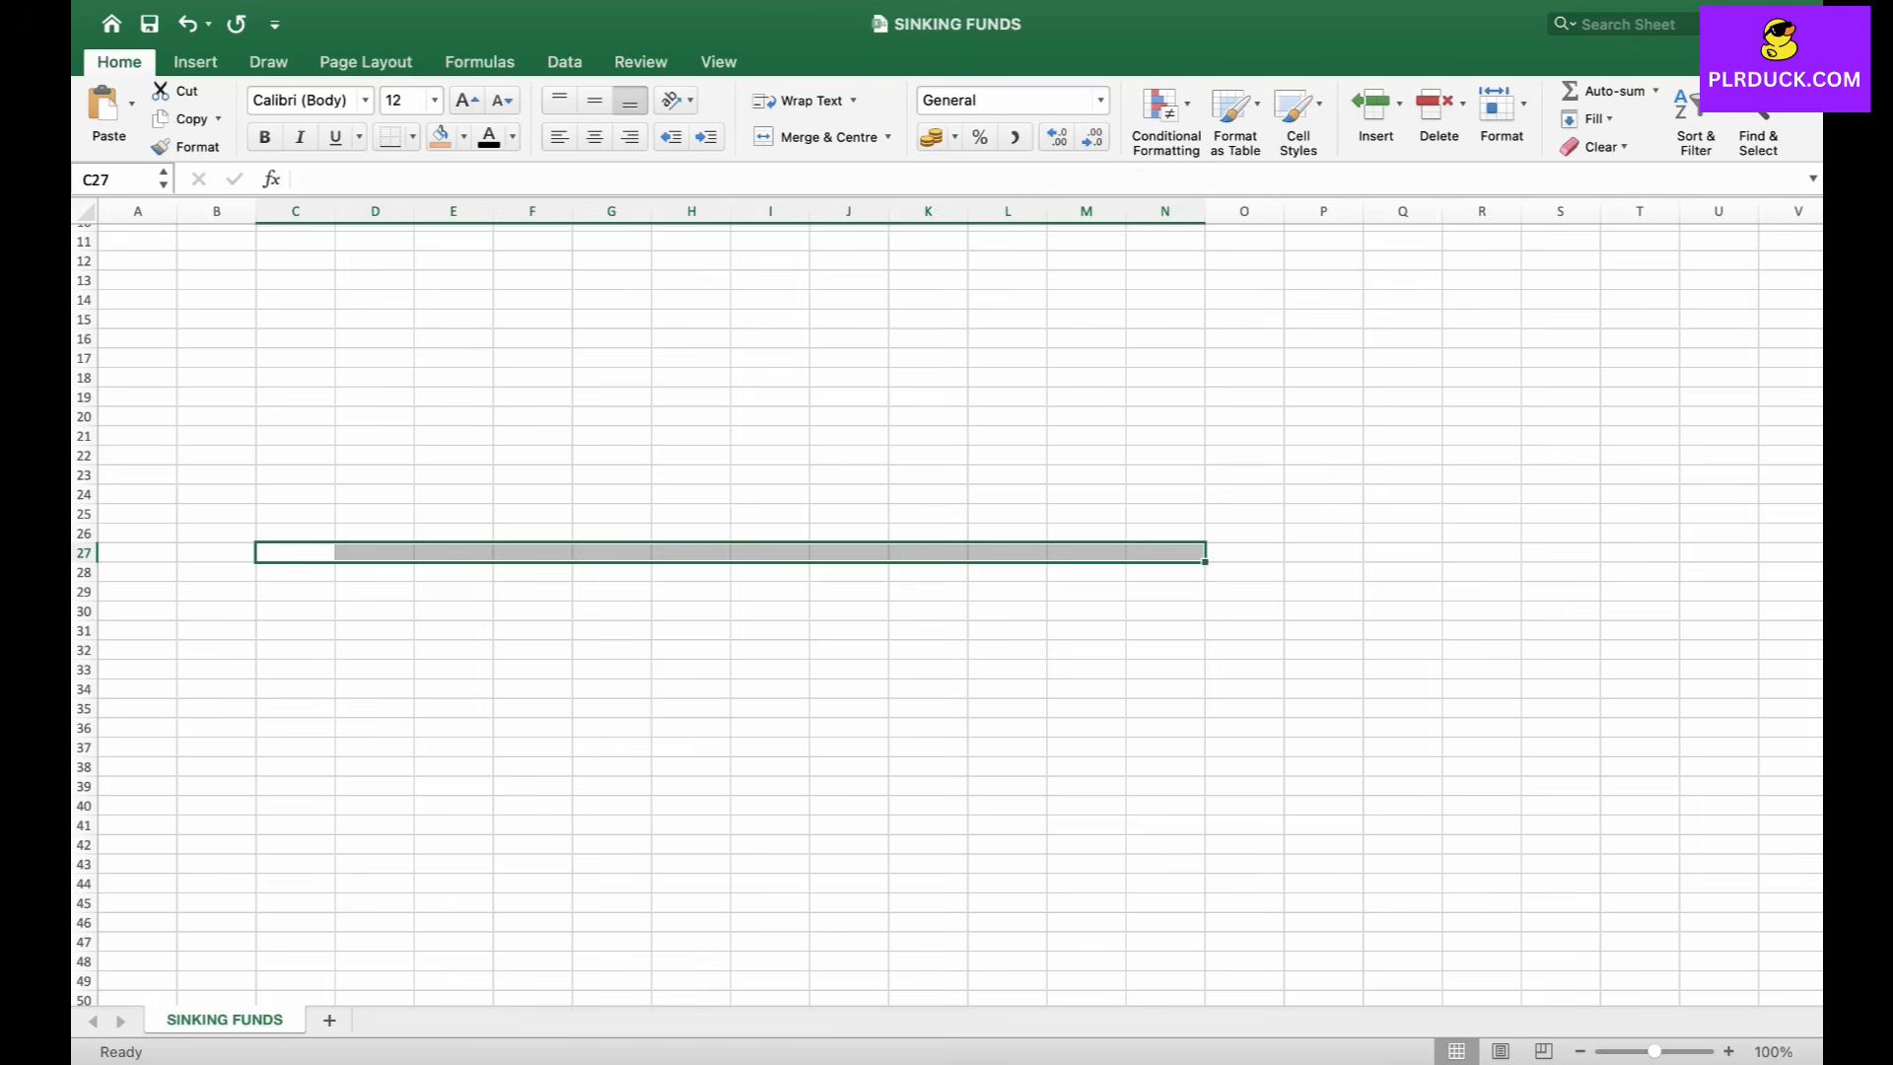
click(820, 138)
click(731, 559)
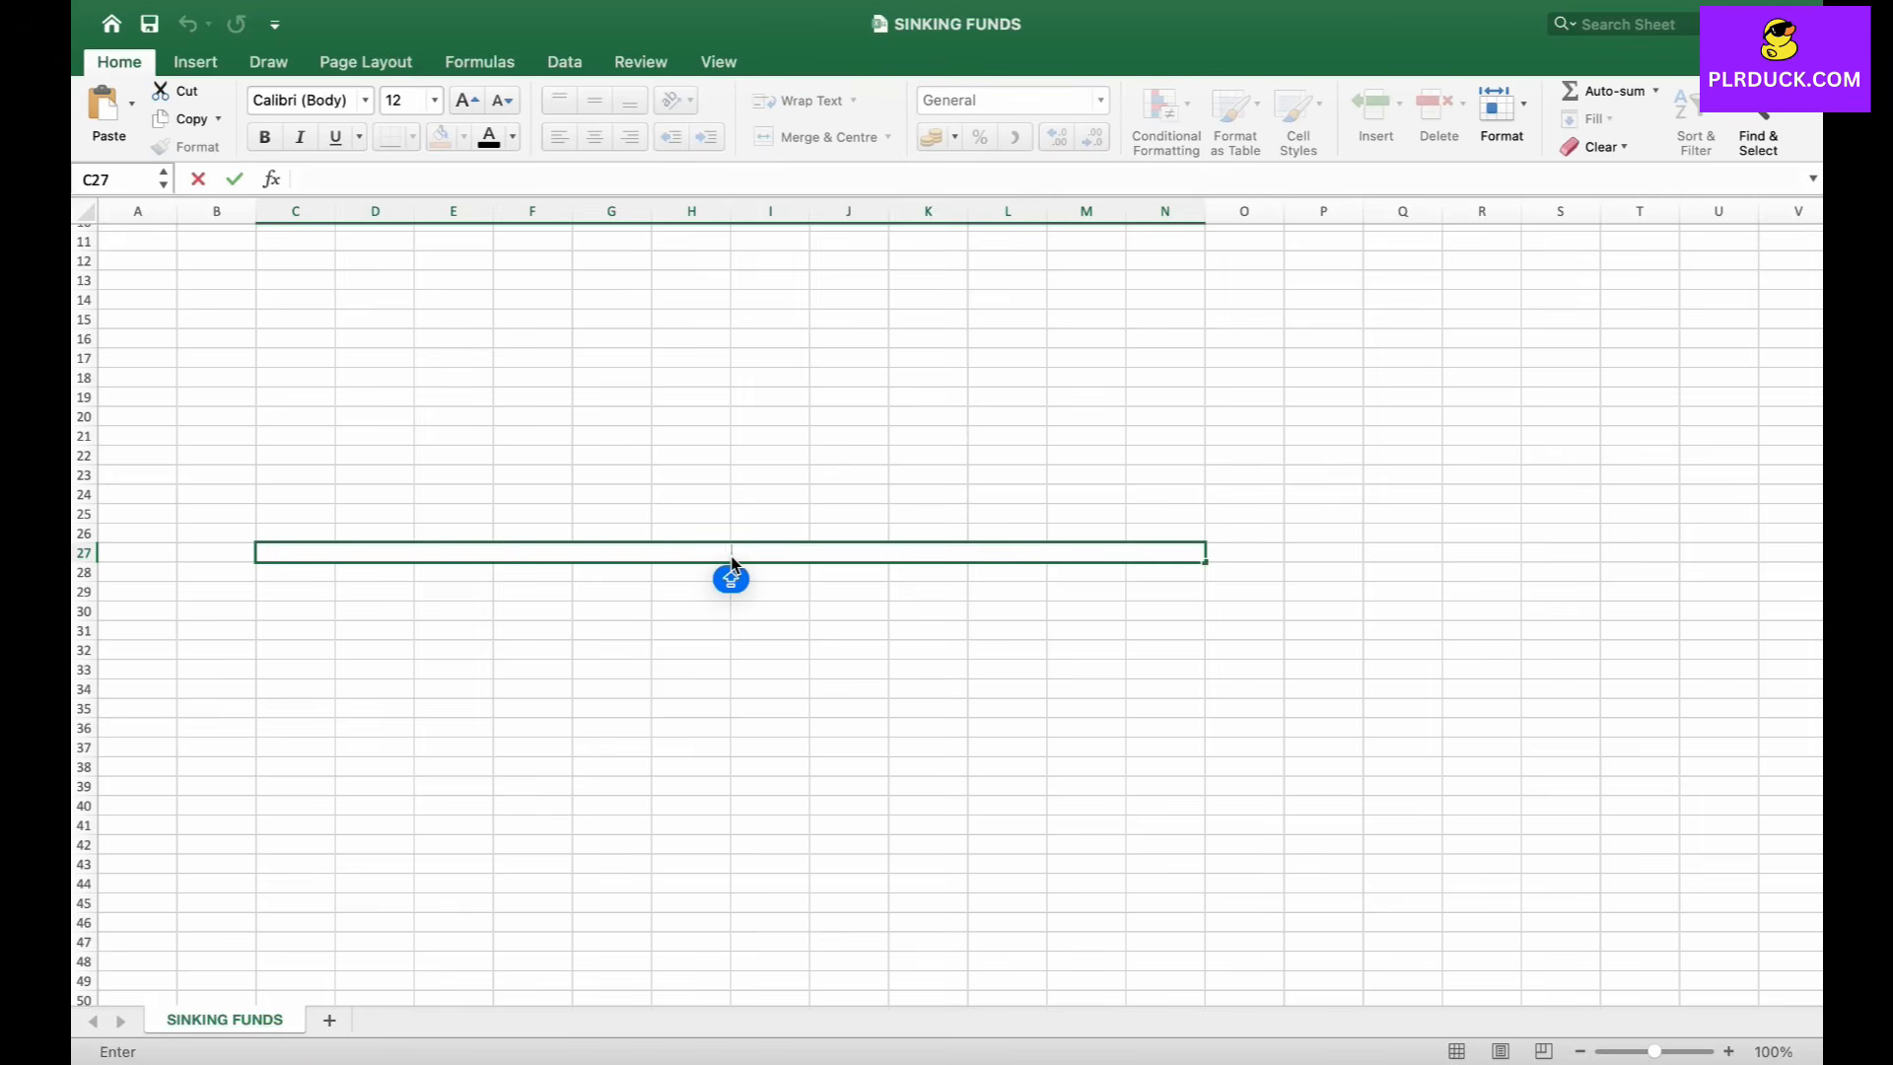
text(FUNDS OV)
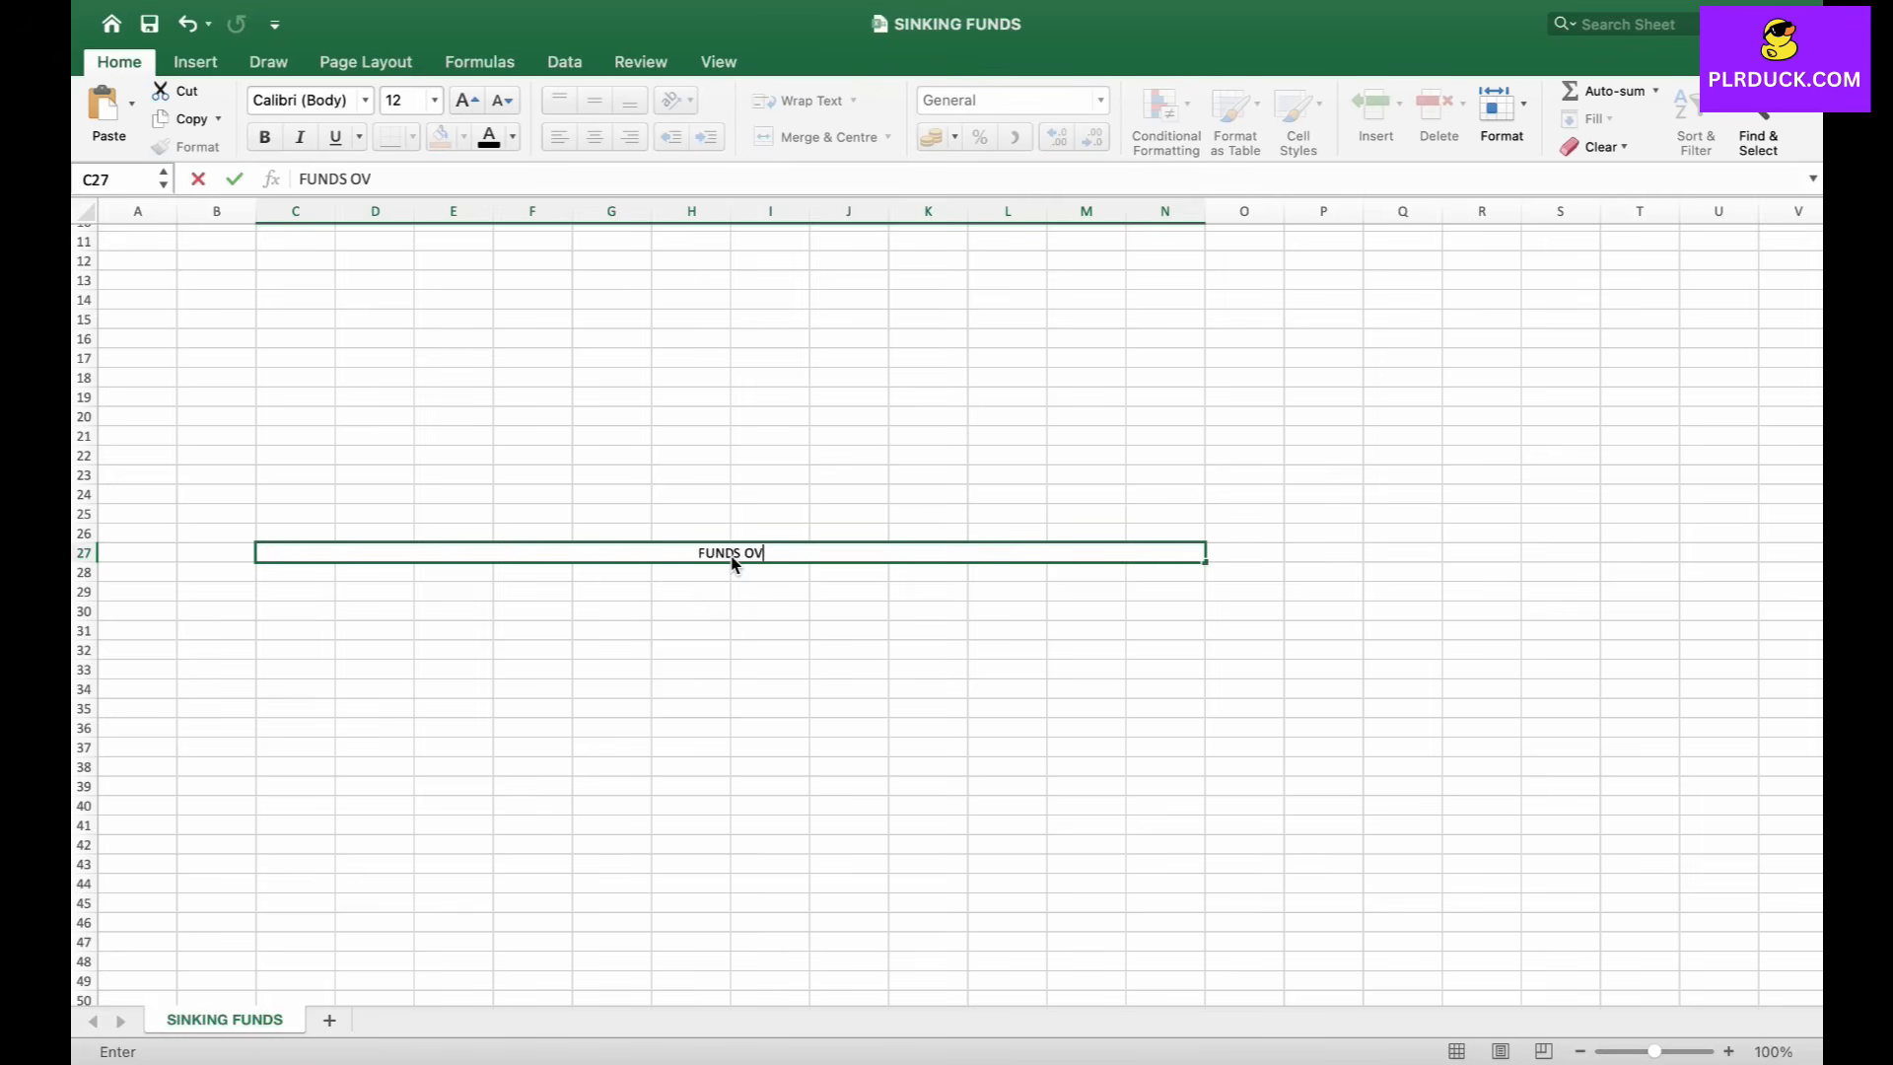
text(ERVIEW)
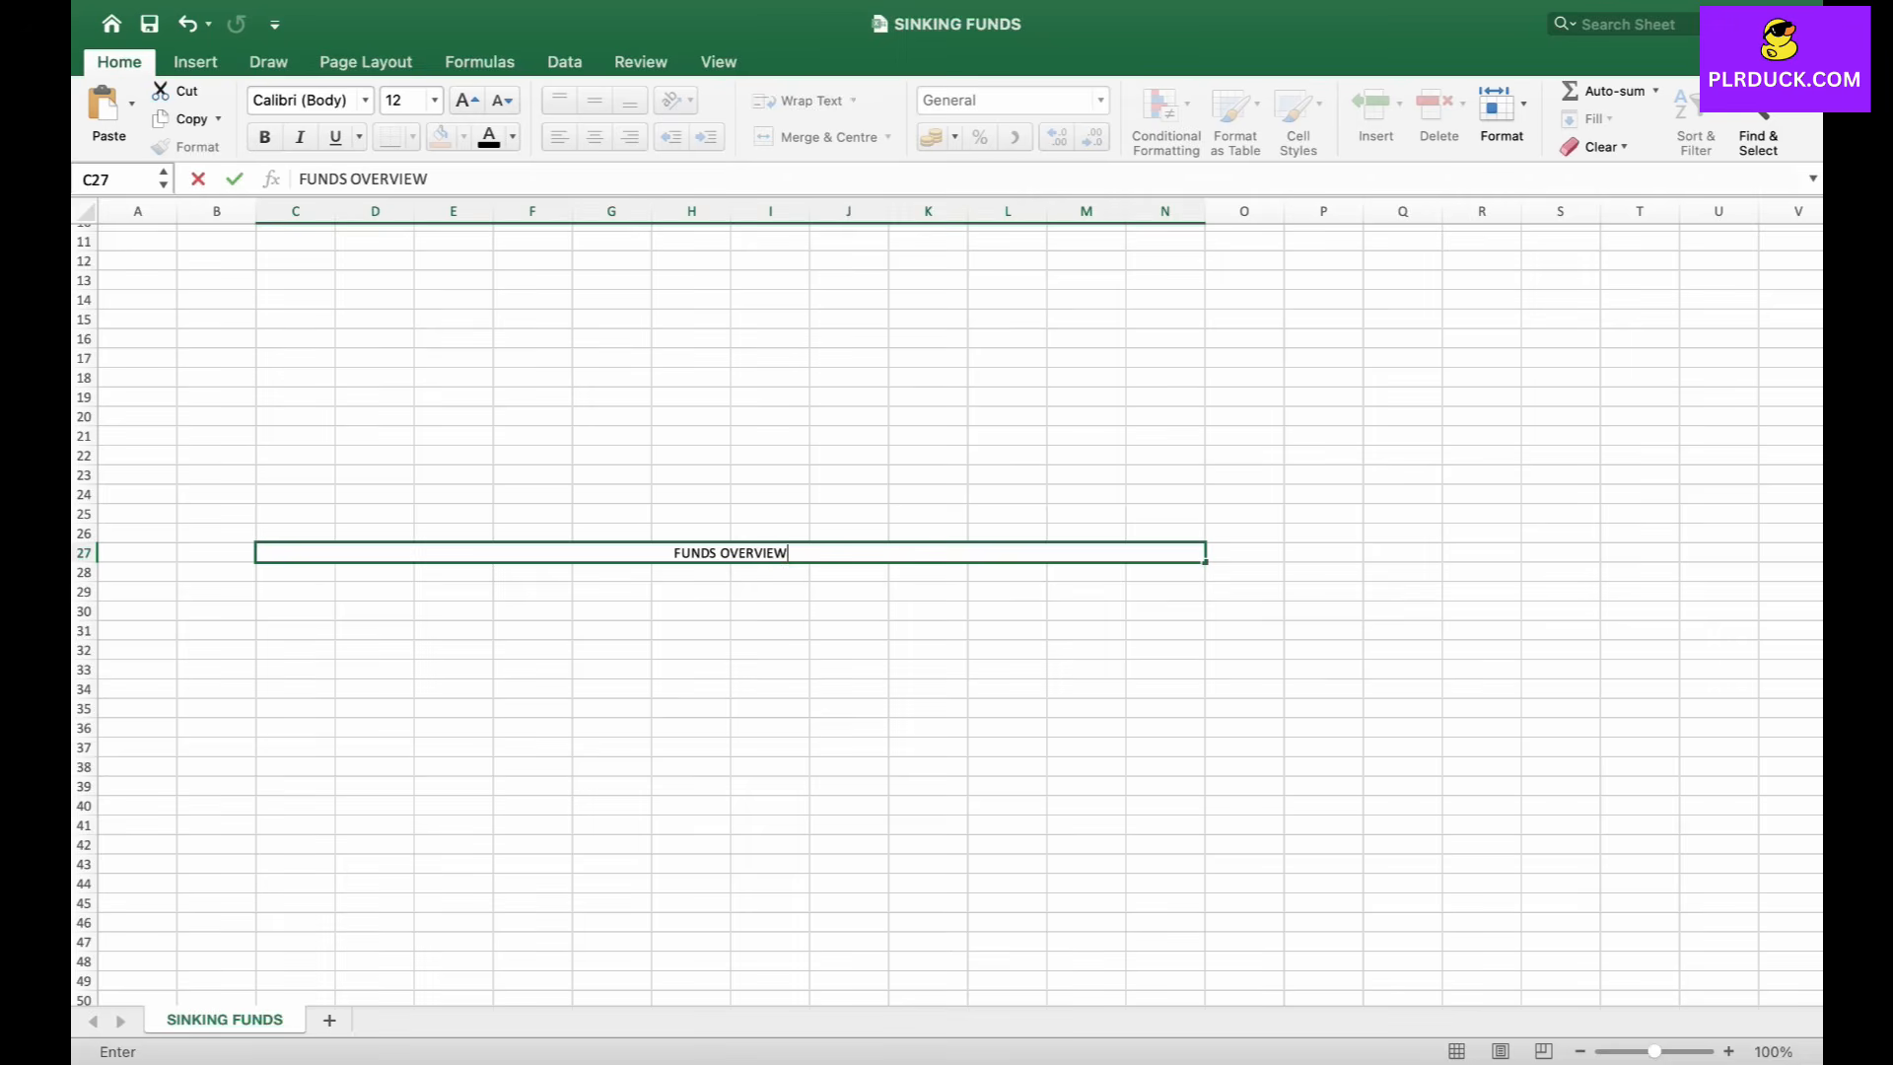
click(770, 610)
Format the FUNDS OVERVIEW heading in bold at font size 14 with a light lavender-blue fill.
click(761, 554)
click(264, 136)
click(467, 100)
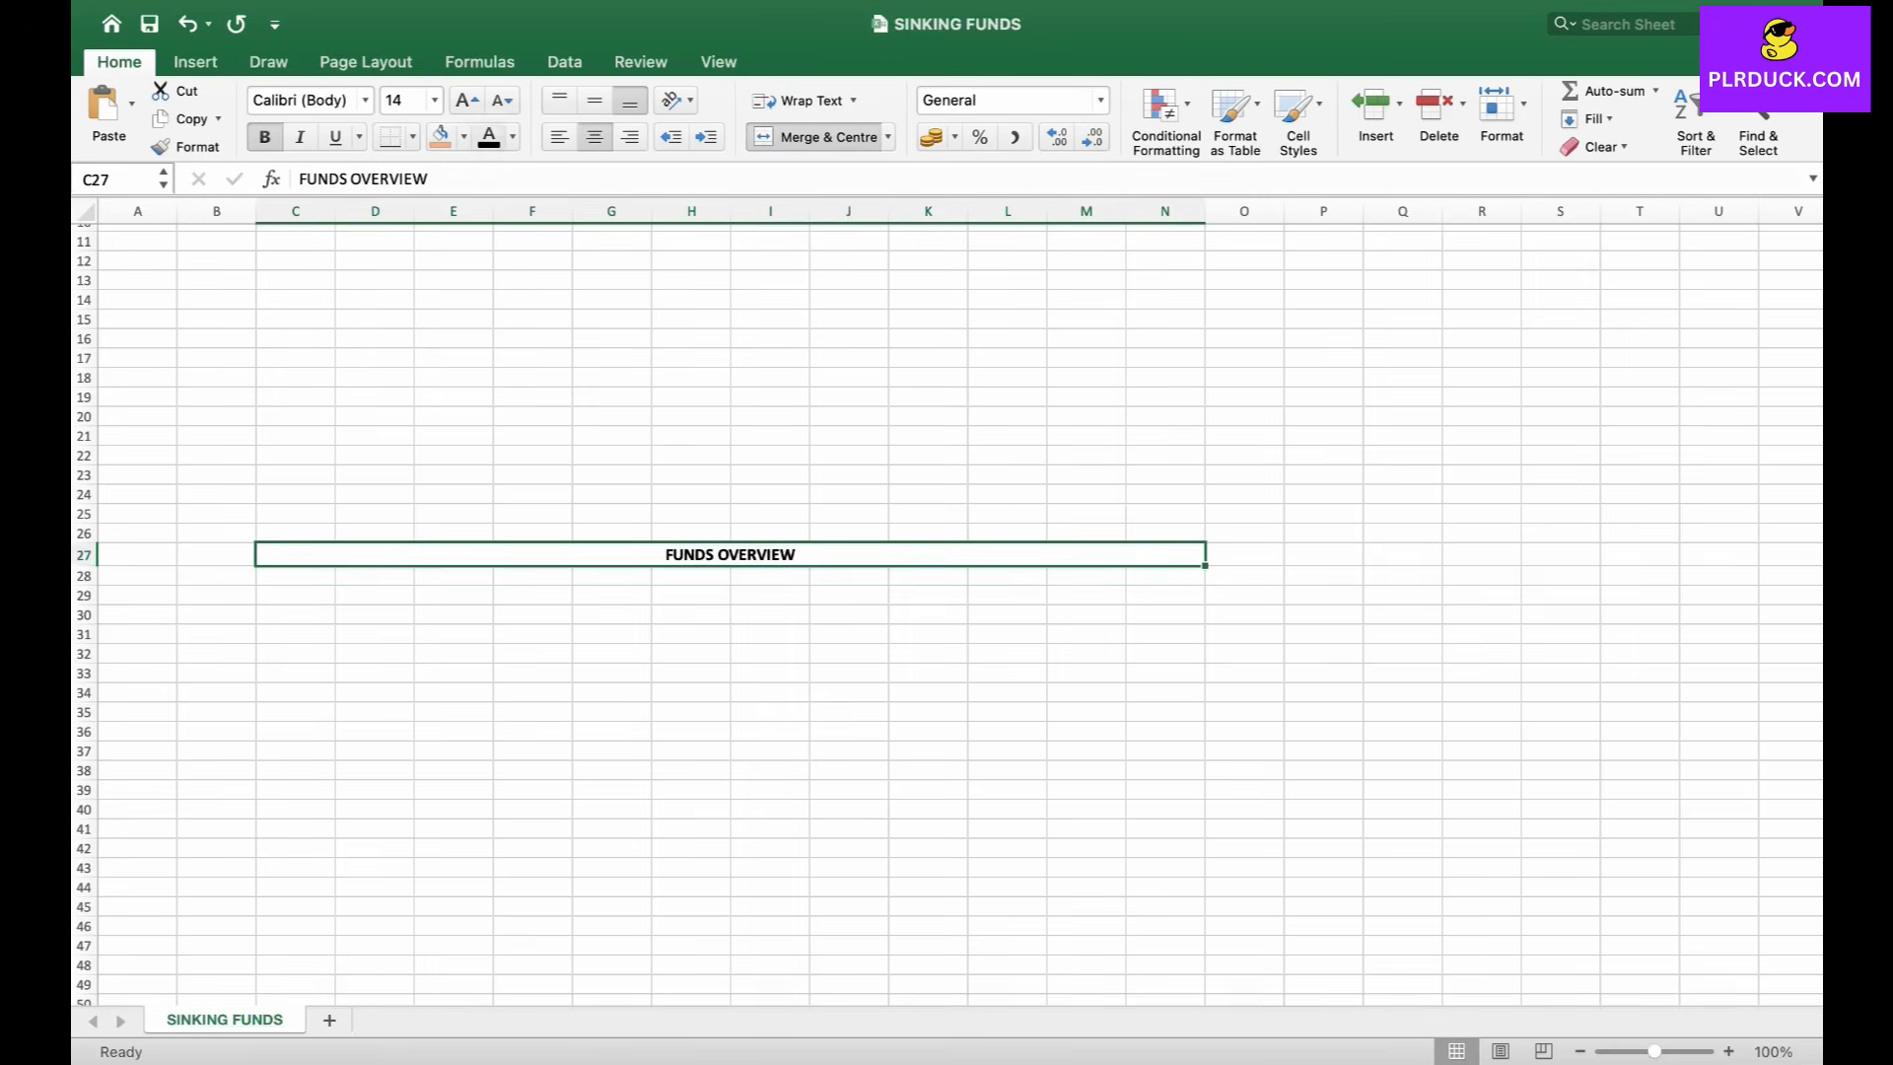
click(463, 137)
click(490, 476)
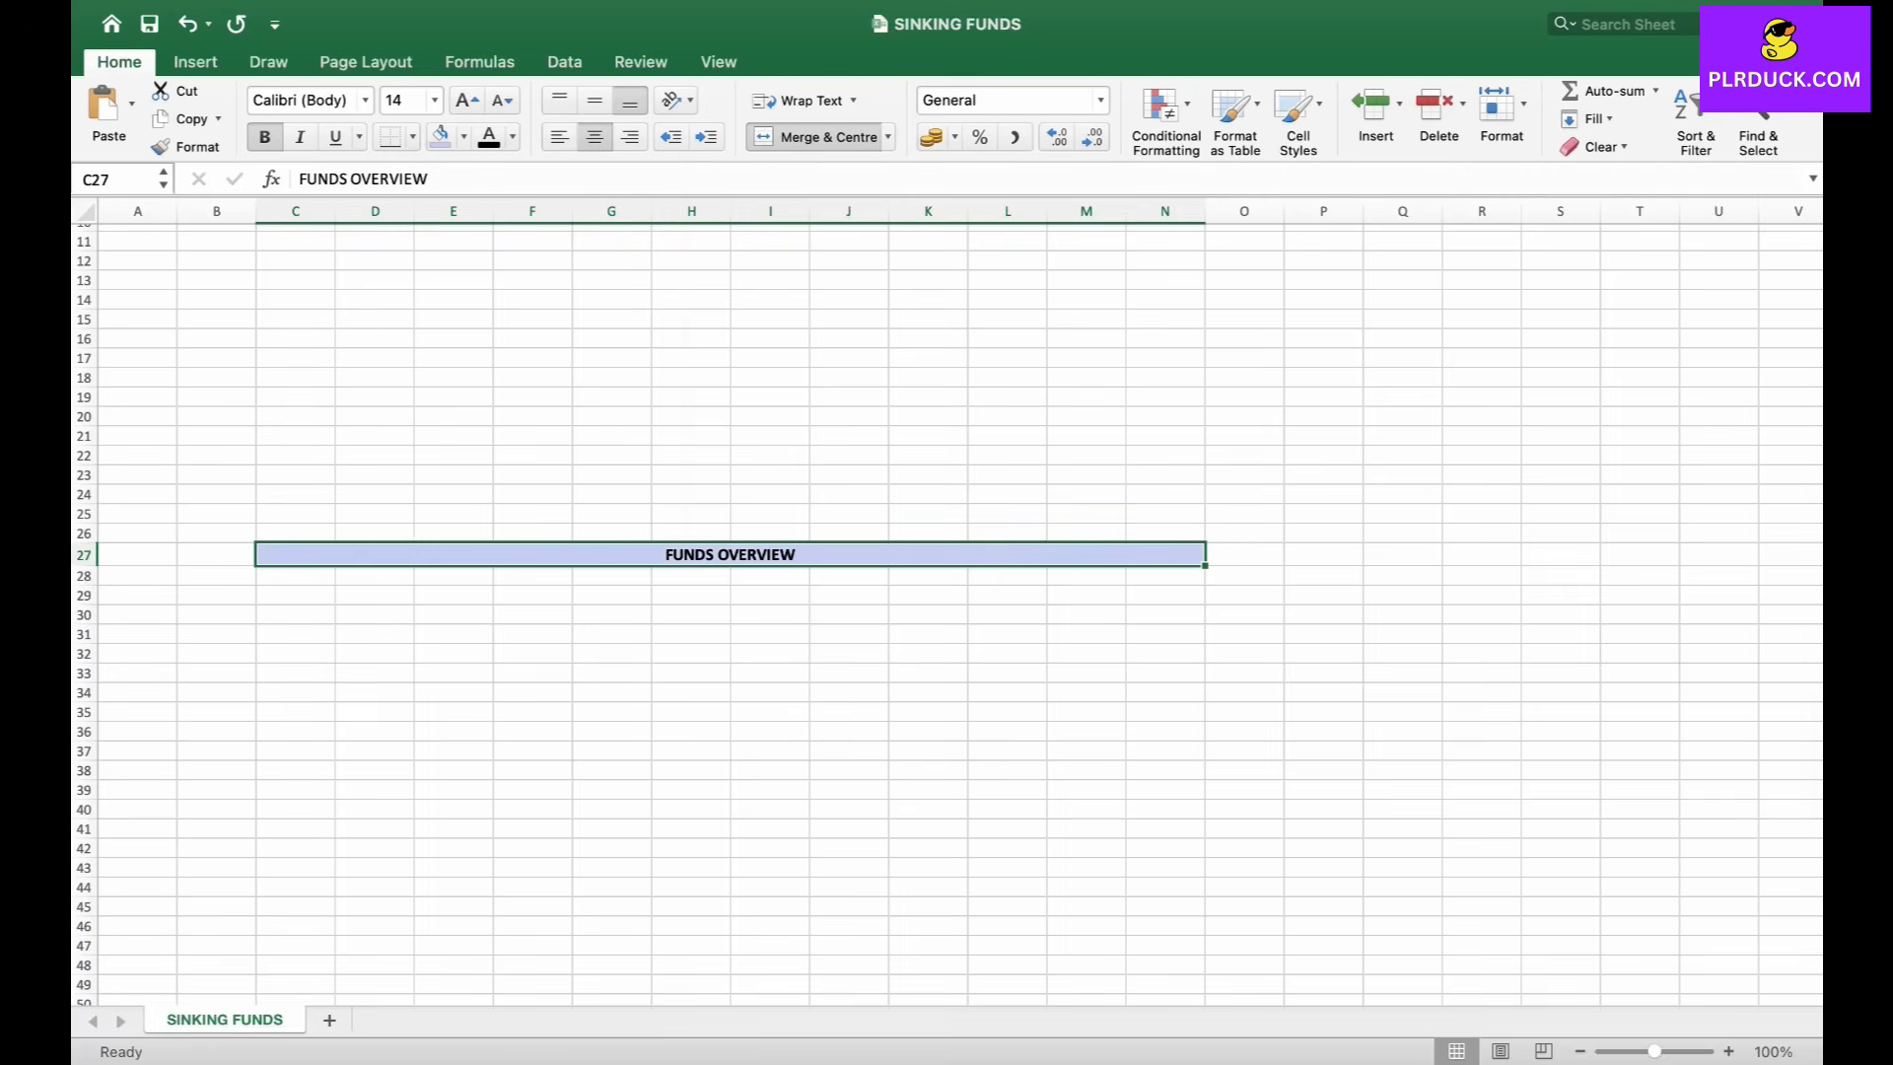
Enter the column headers SINKING FUND in C28, GOAL in E28, MONTHLY in F28 and START in G28.
click(296, 654)
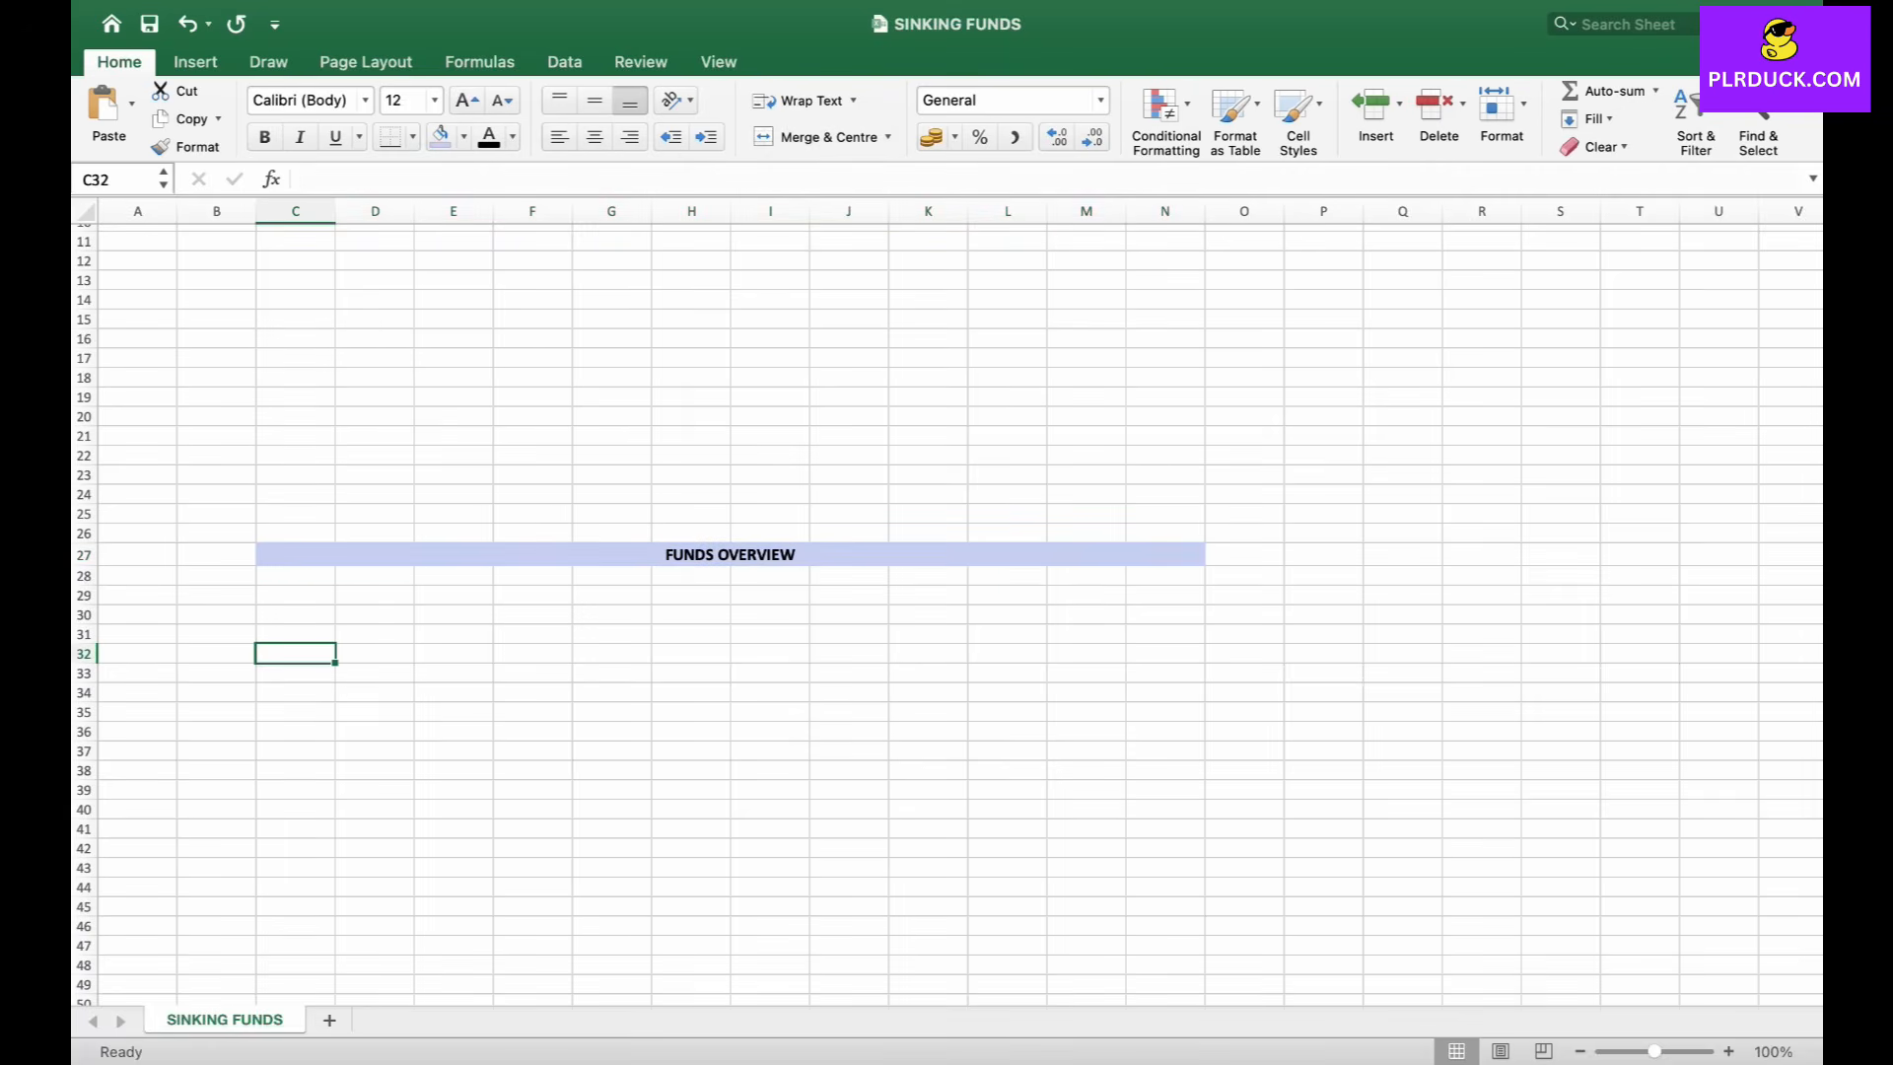
click(296, 576)
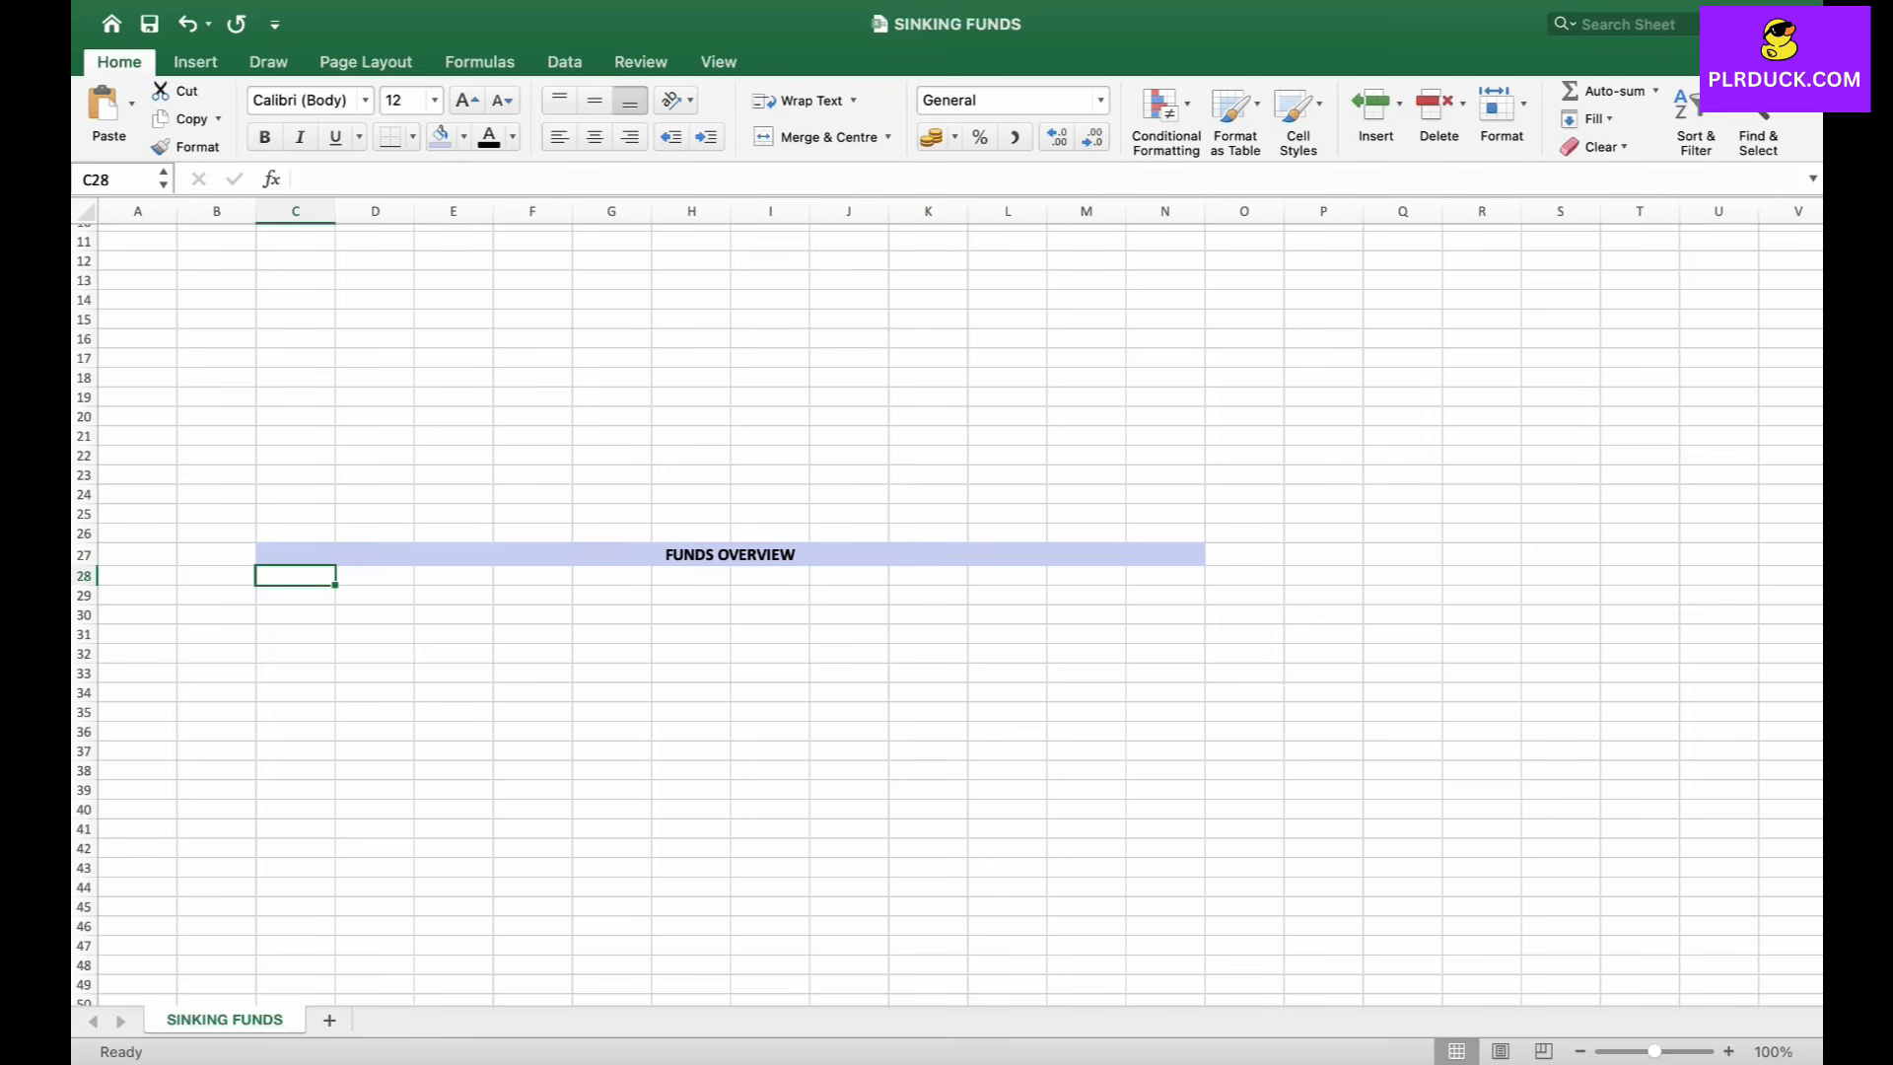
scroll(946, 611, down, 3)
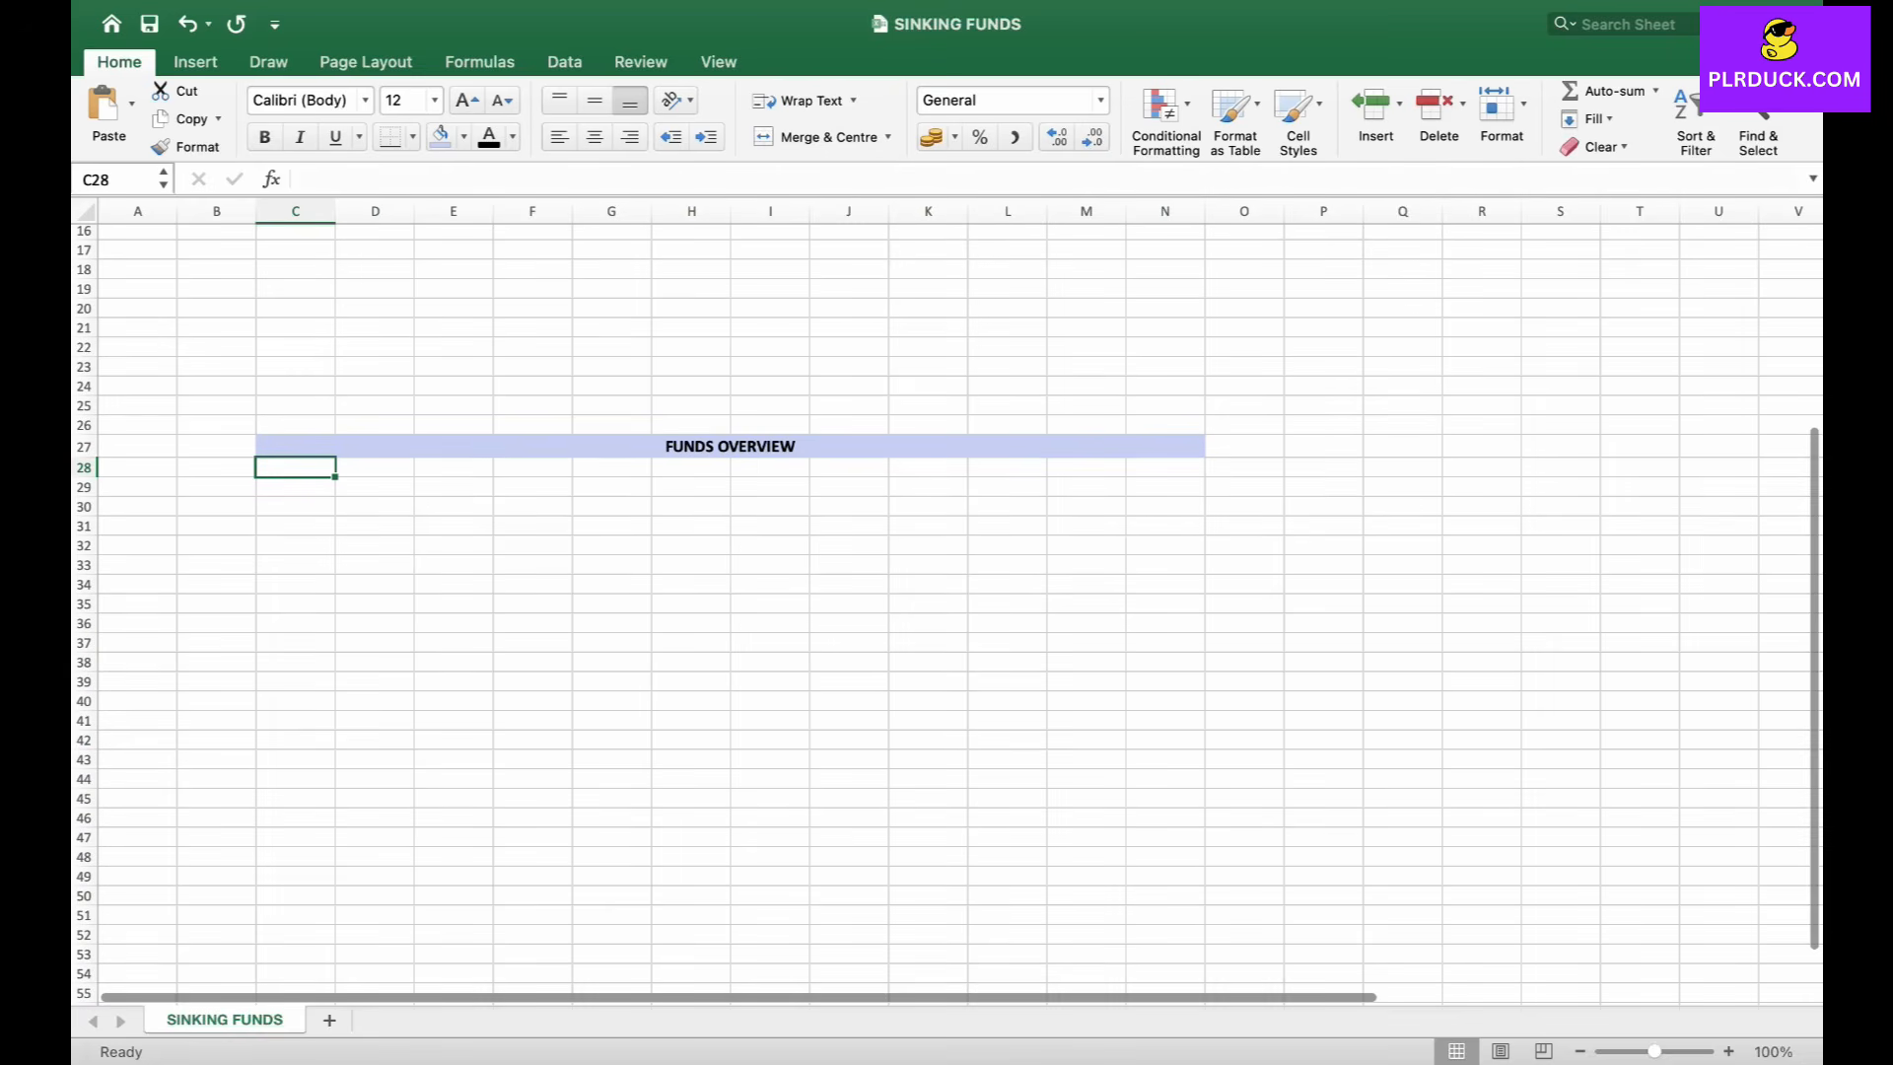
text(SINKING)
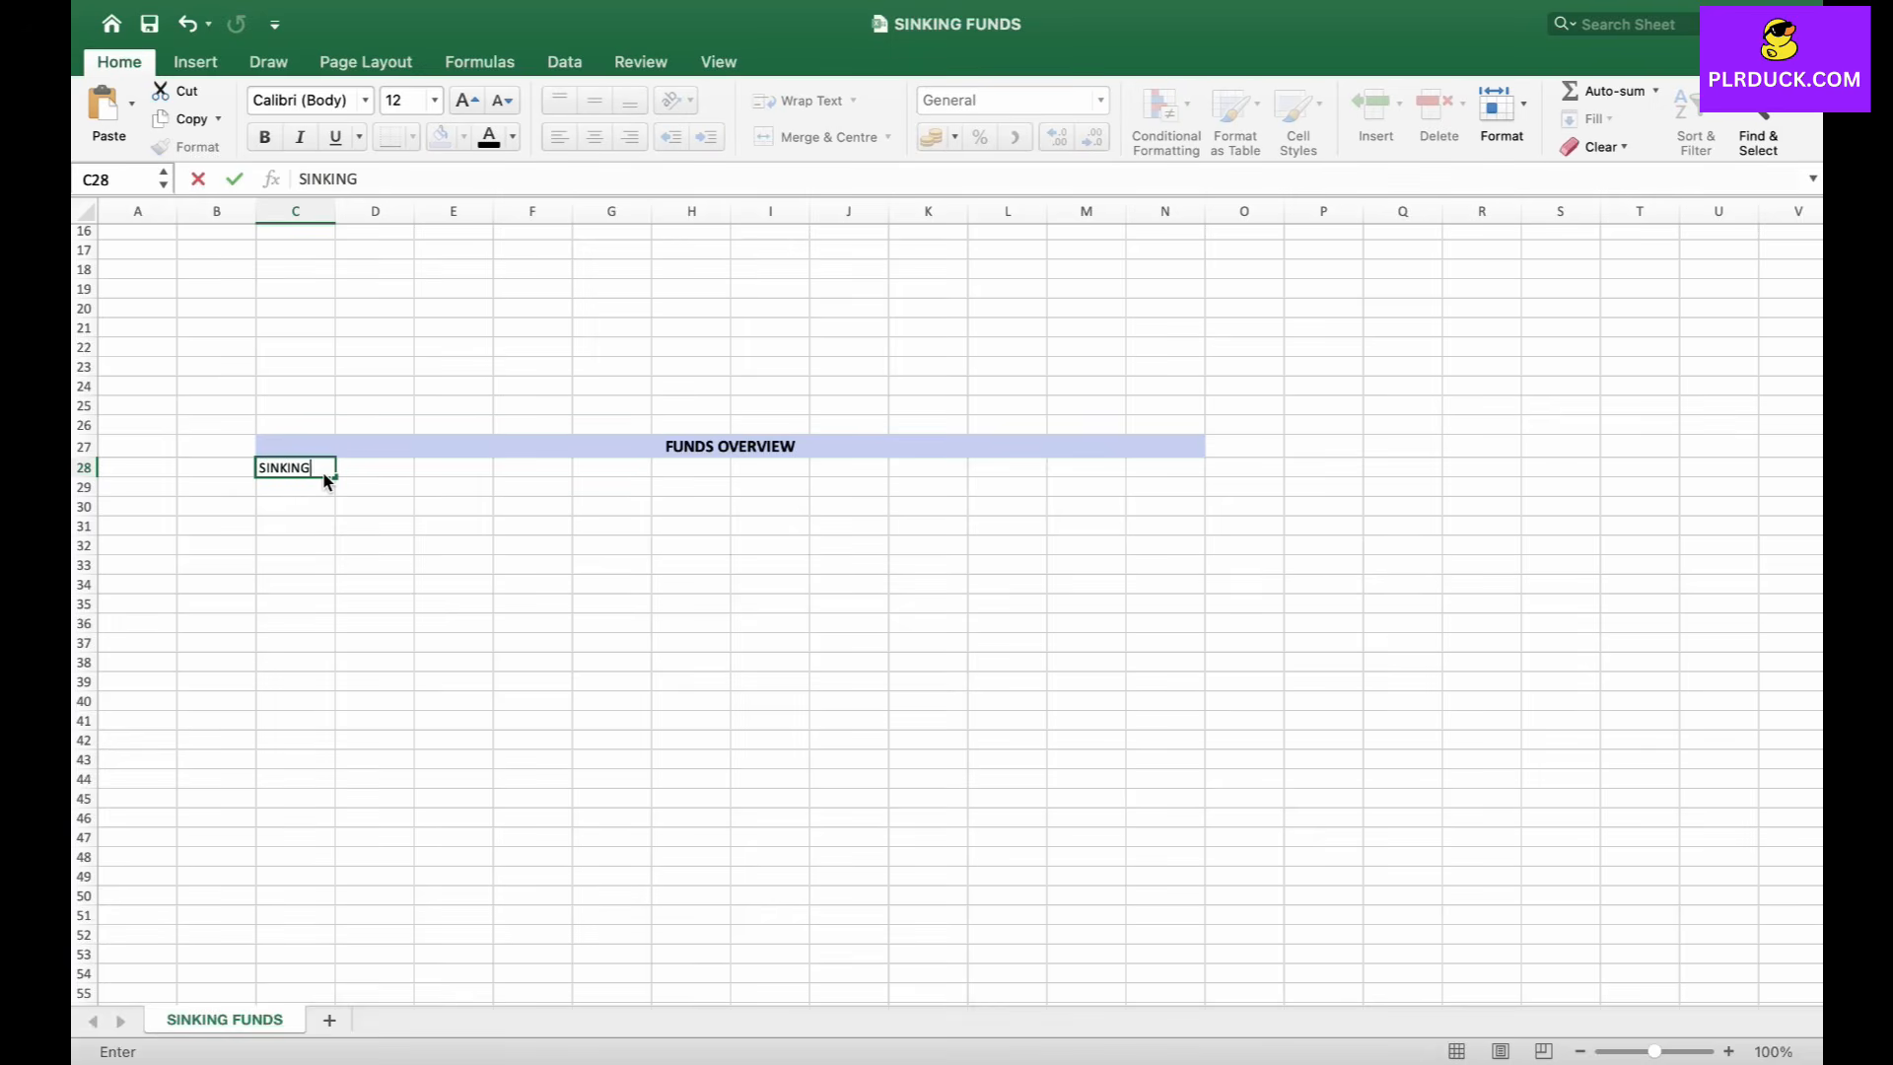
text( FUND)
click(454, 467)
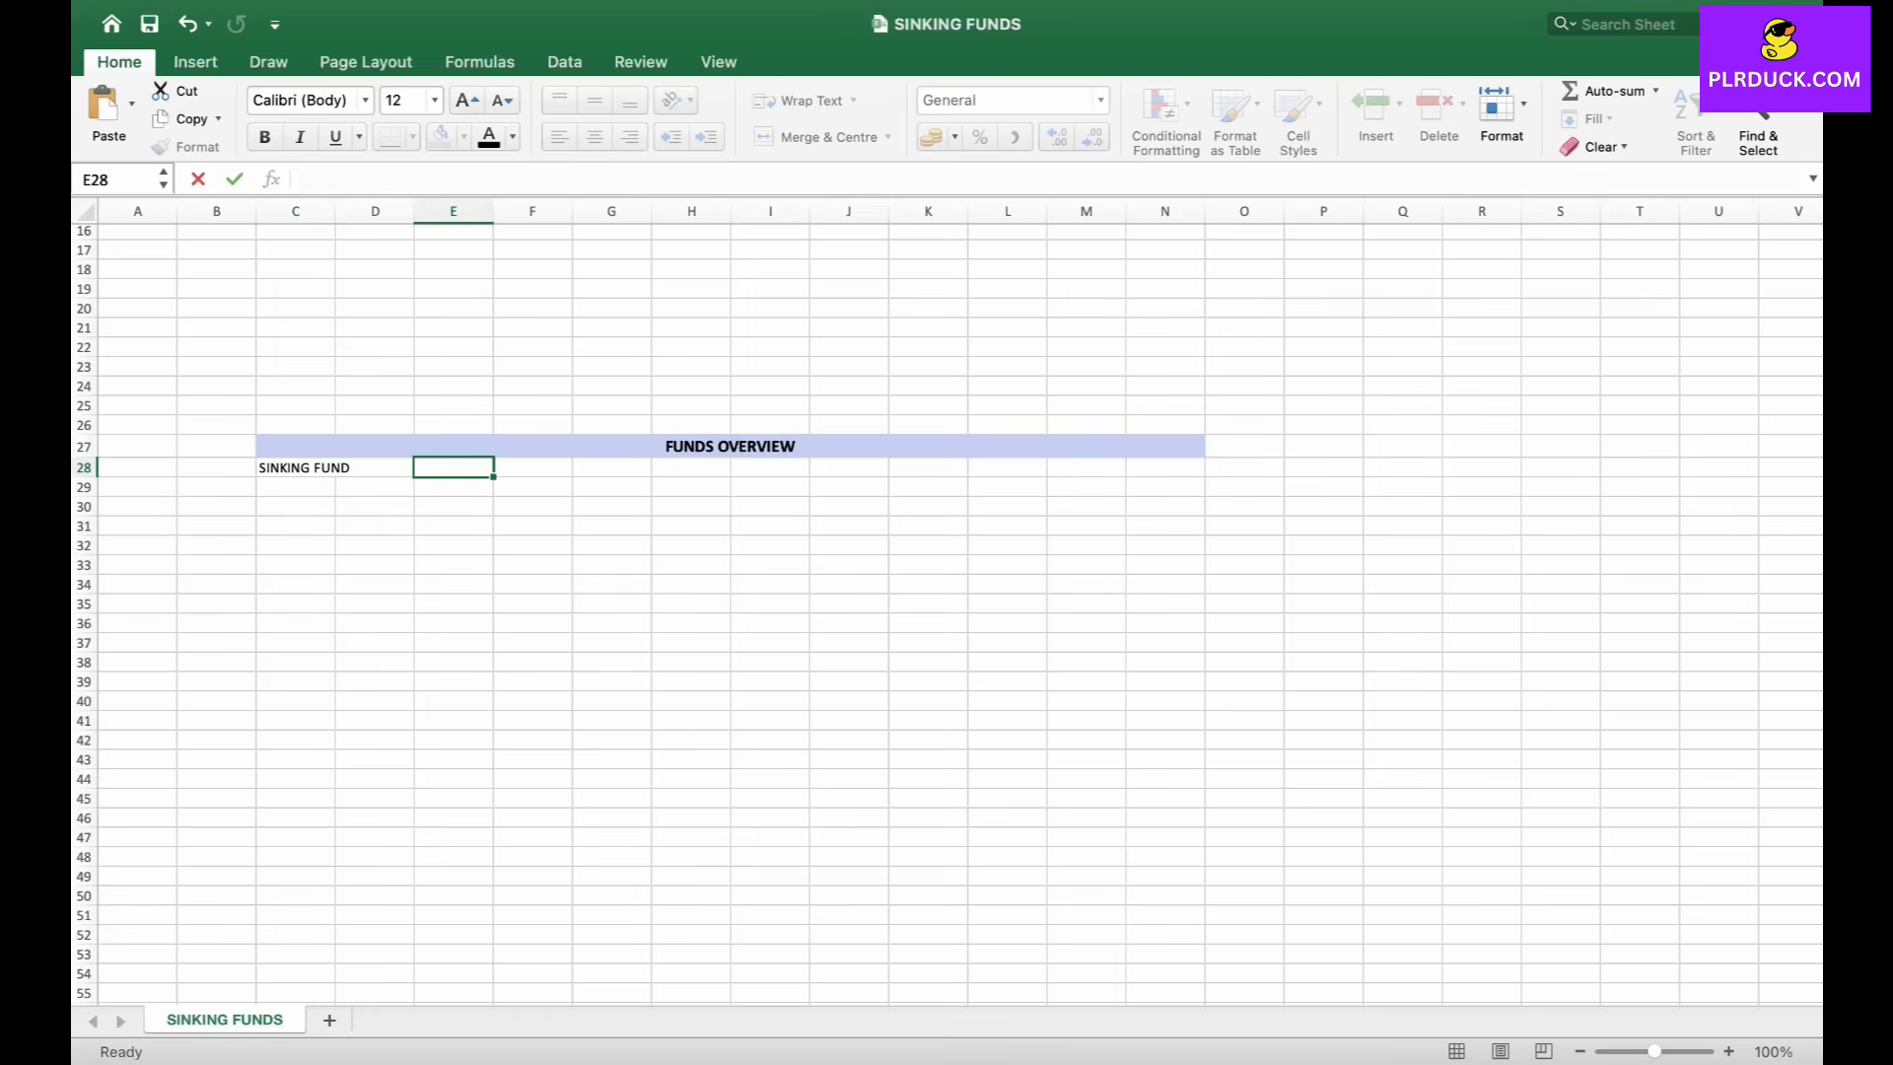
text(GOAL)
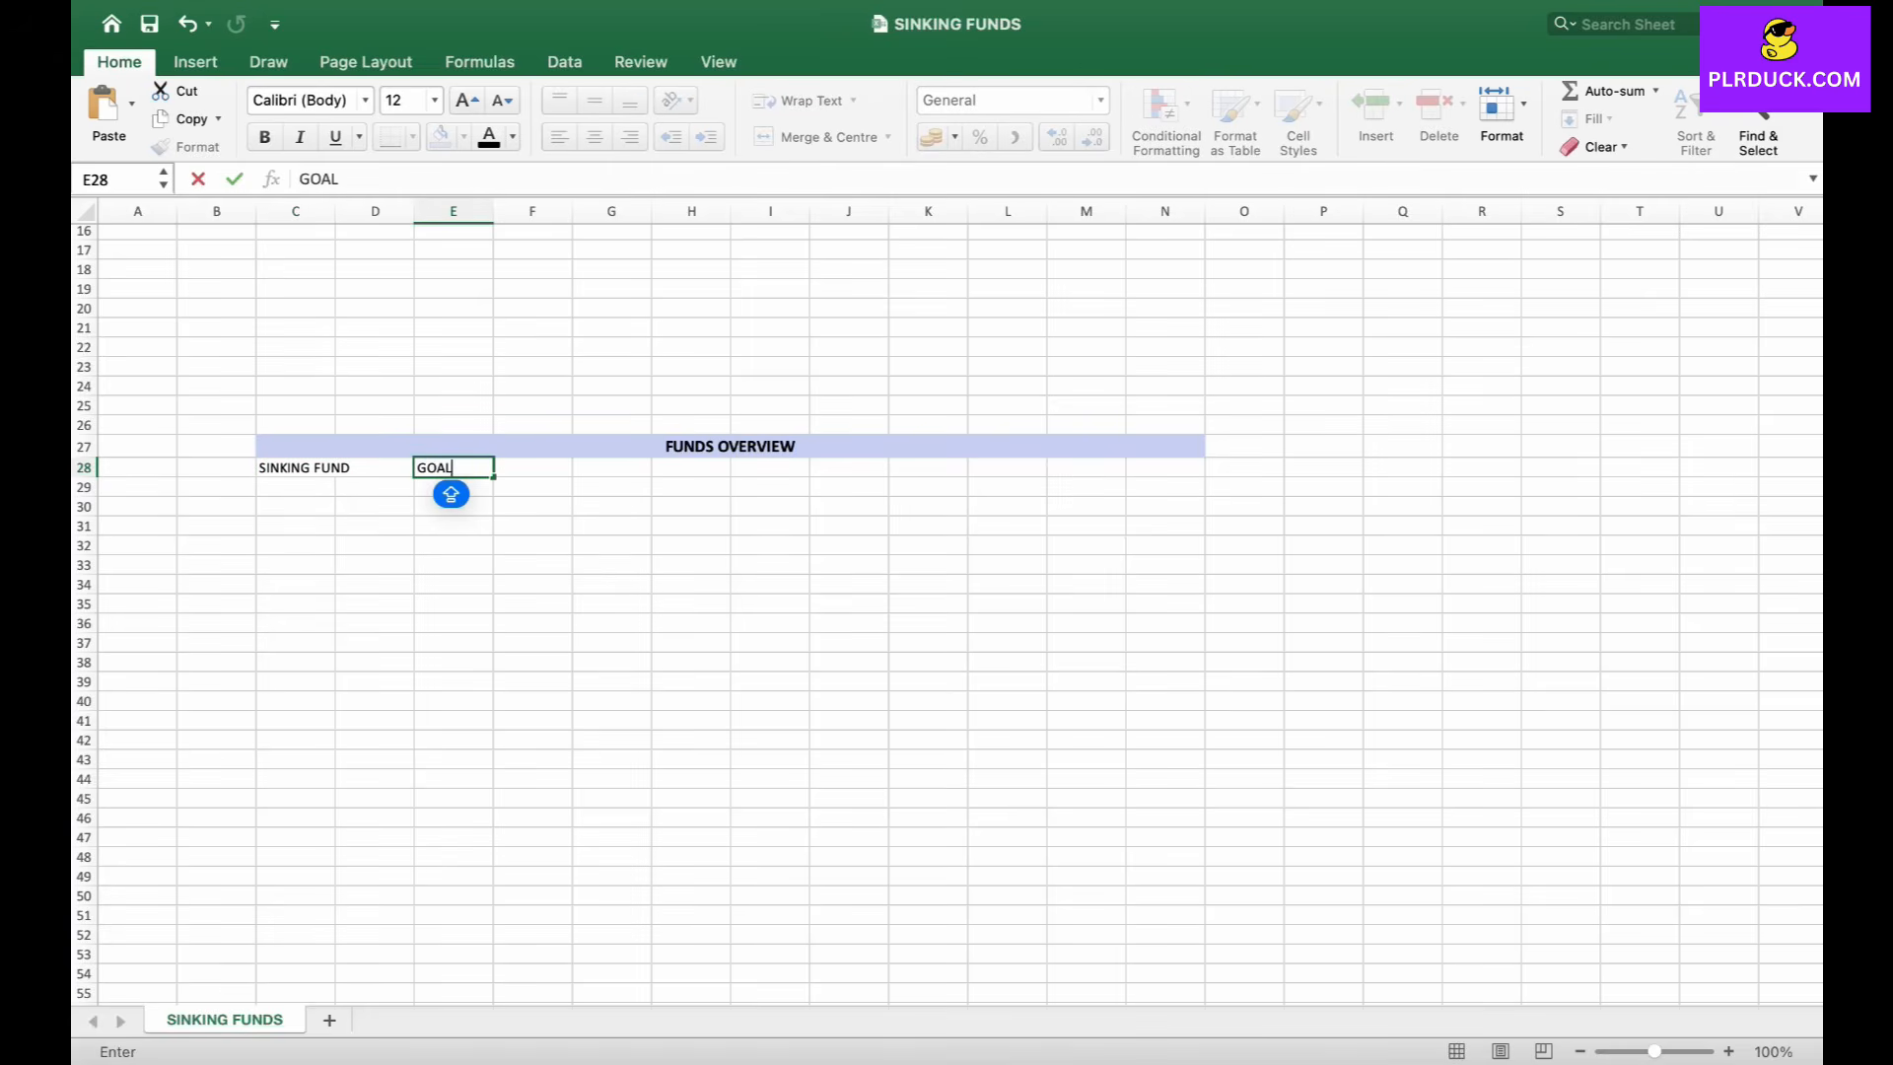
key(Tab)
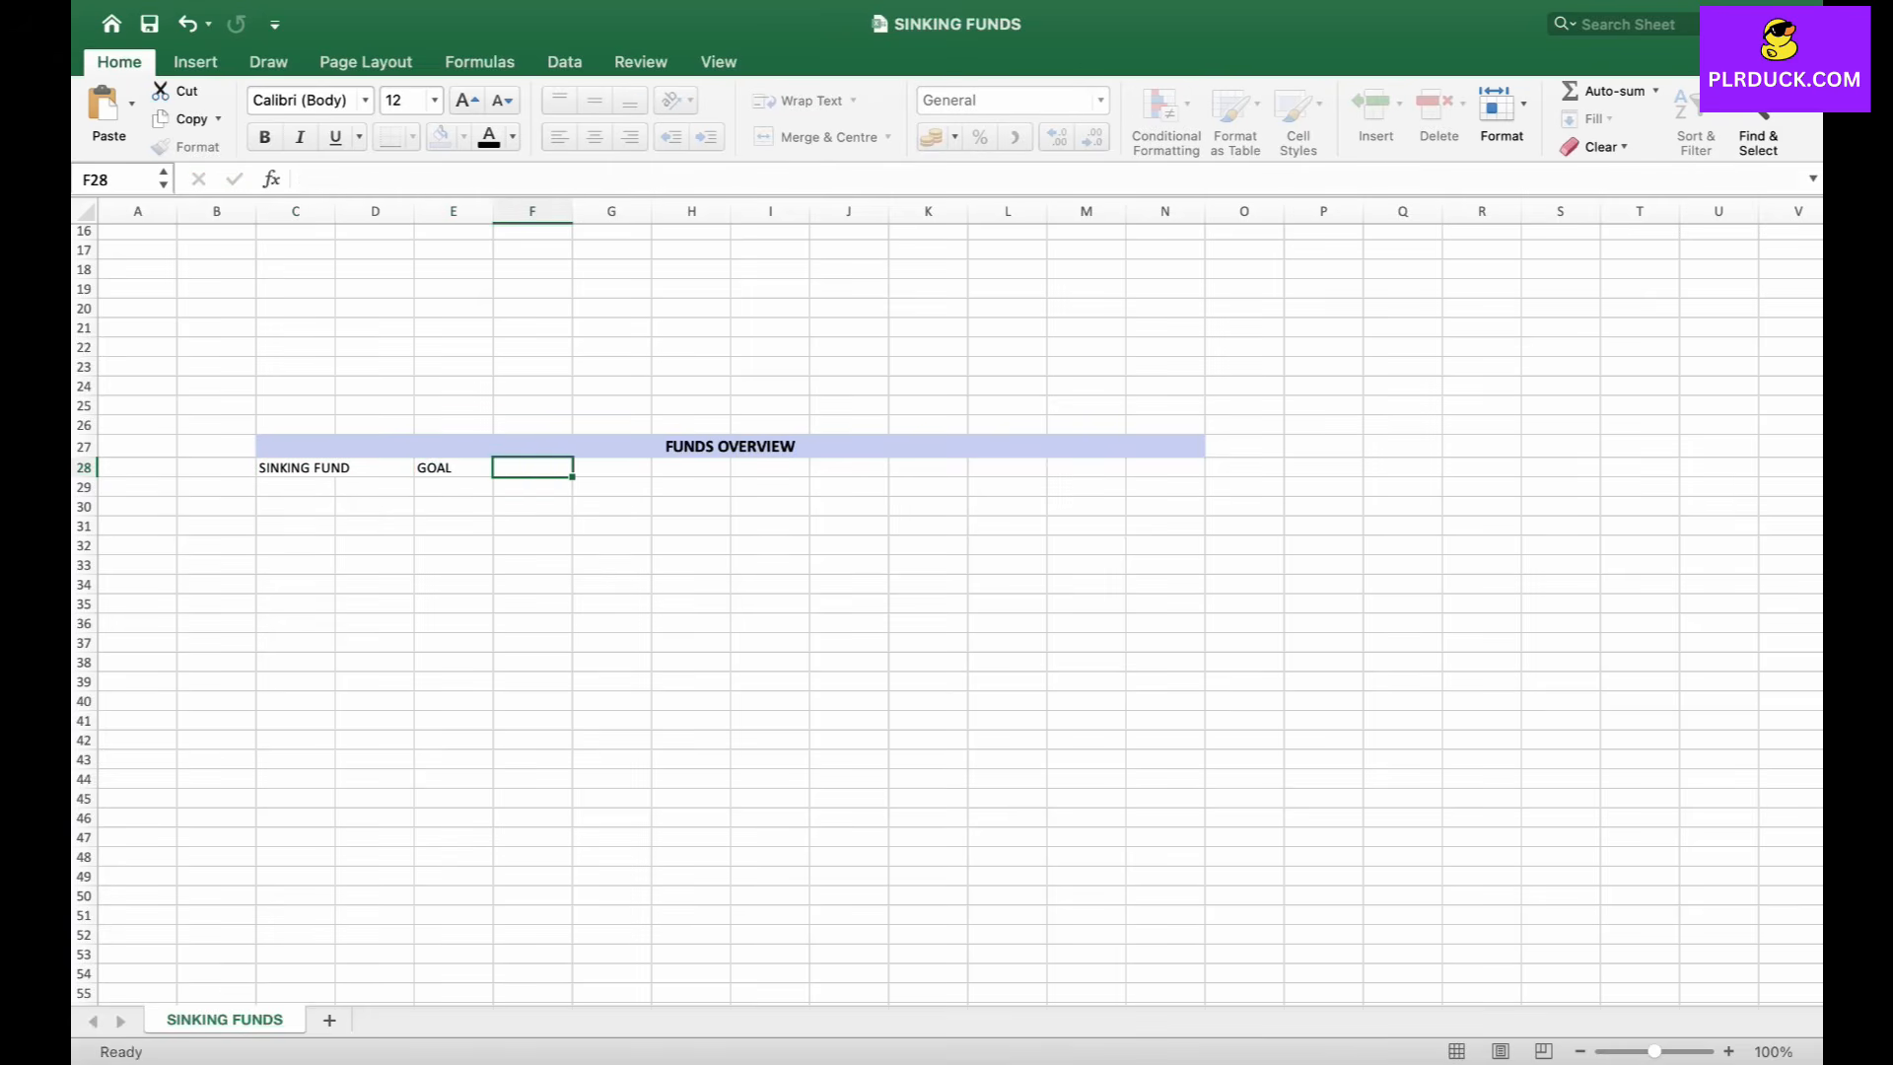
text(MONTHLY)
key(Tab)
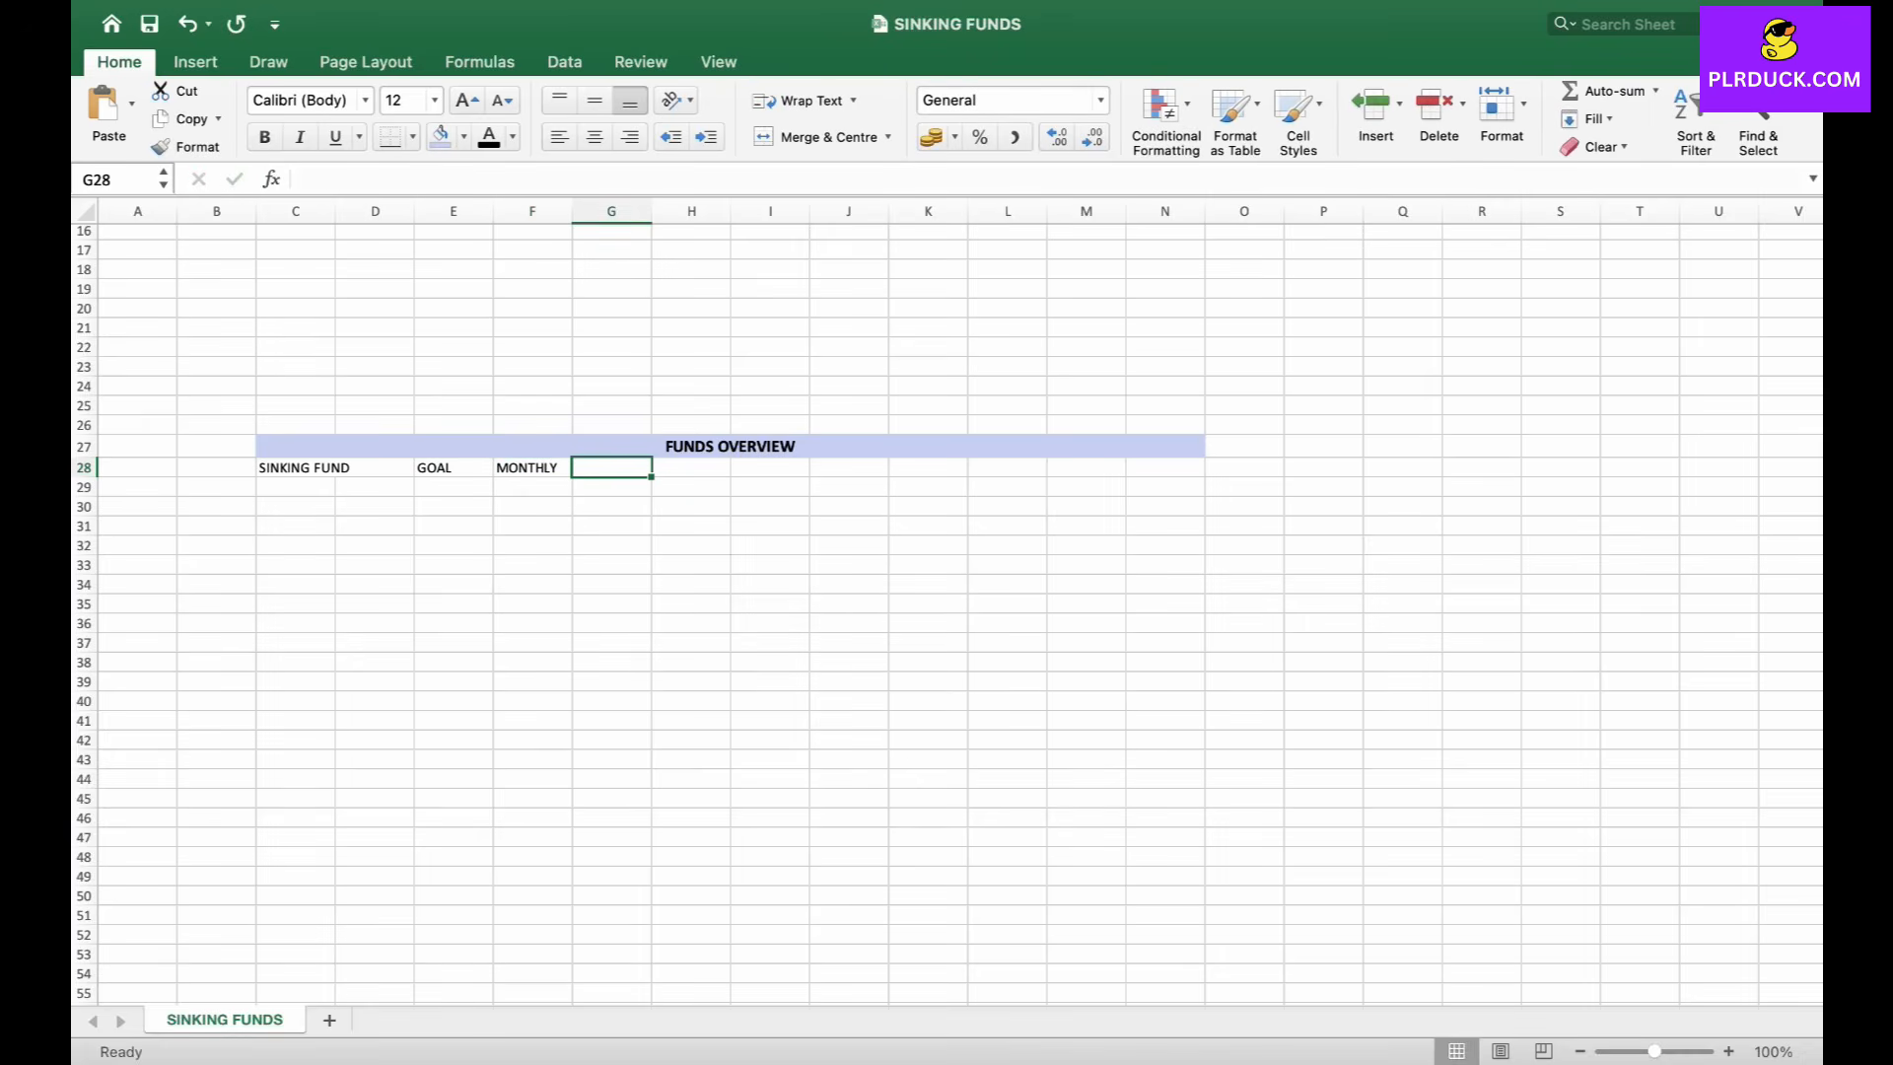
text(START)
key(Tab)
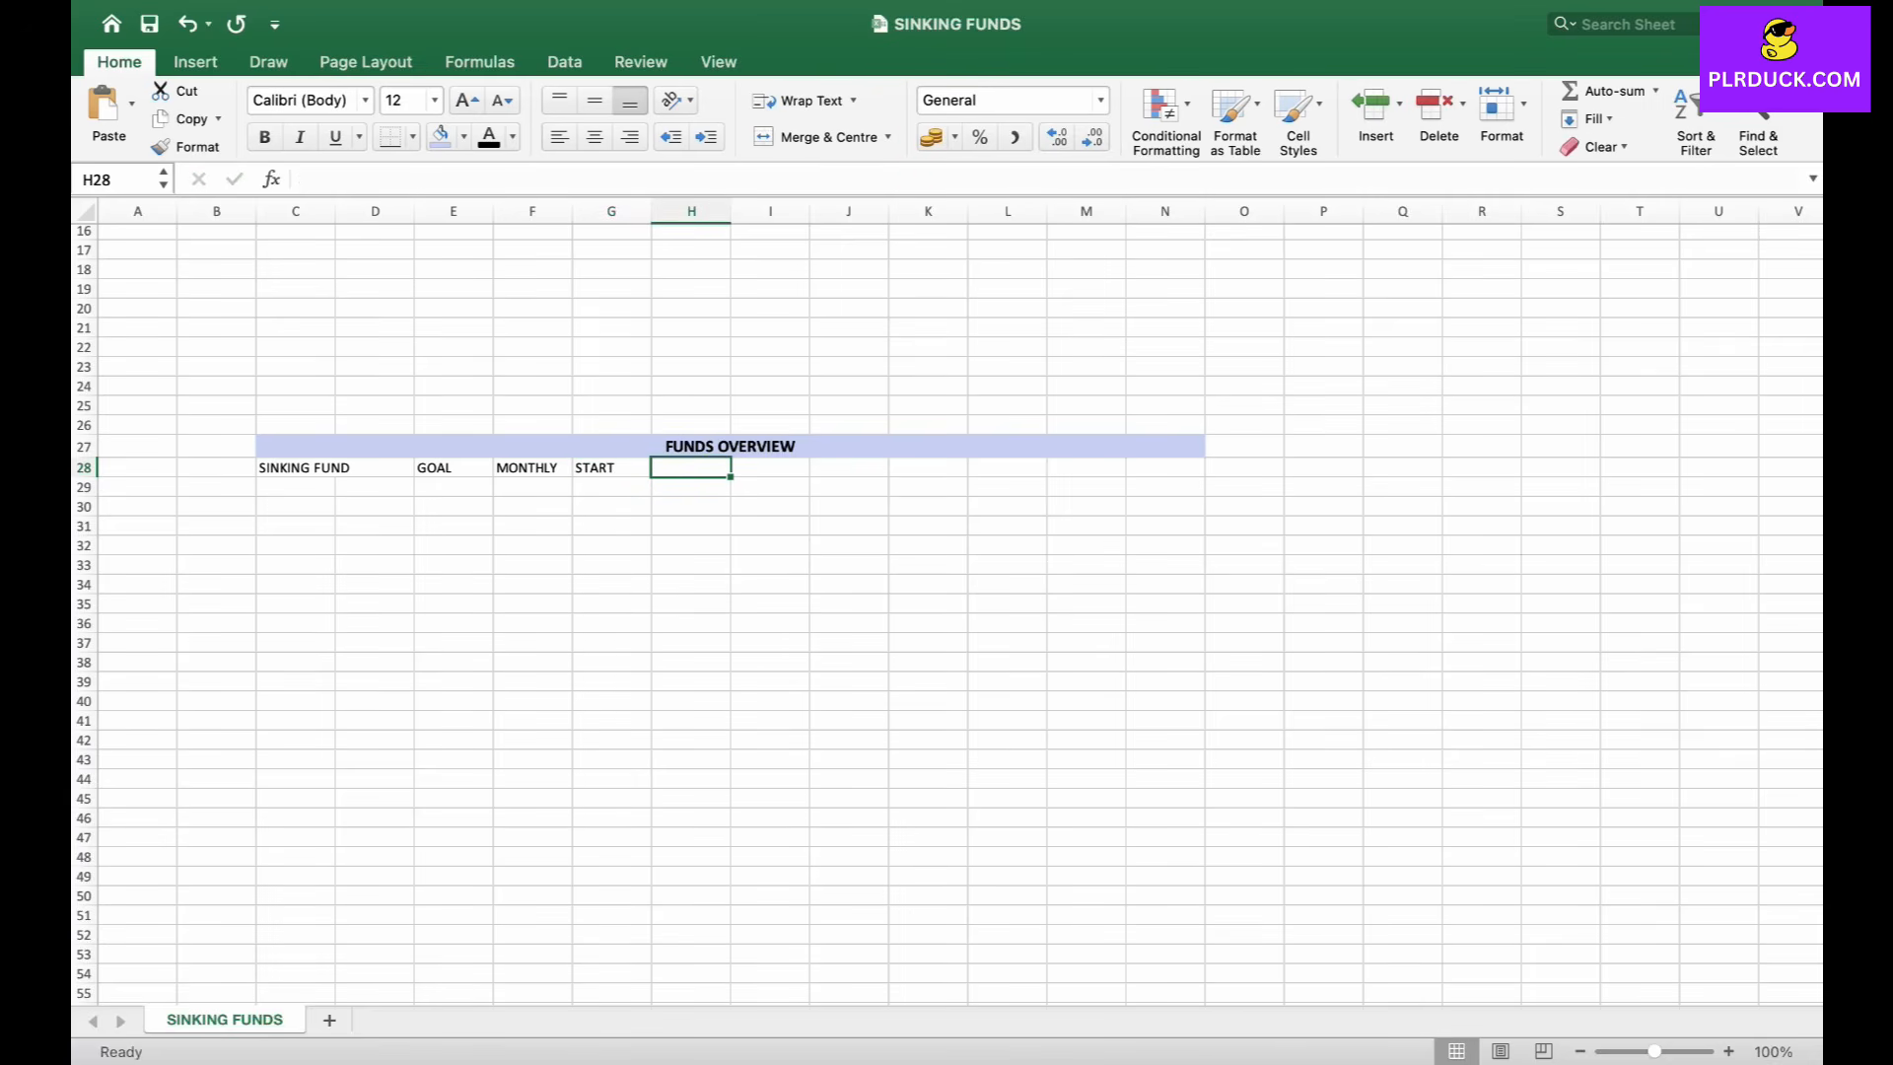
Complete the header row from H28 to L28 with SAVED, LEFT, PROG, EST MONTHS and EST DATE.
text(SAVED)
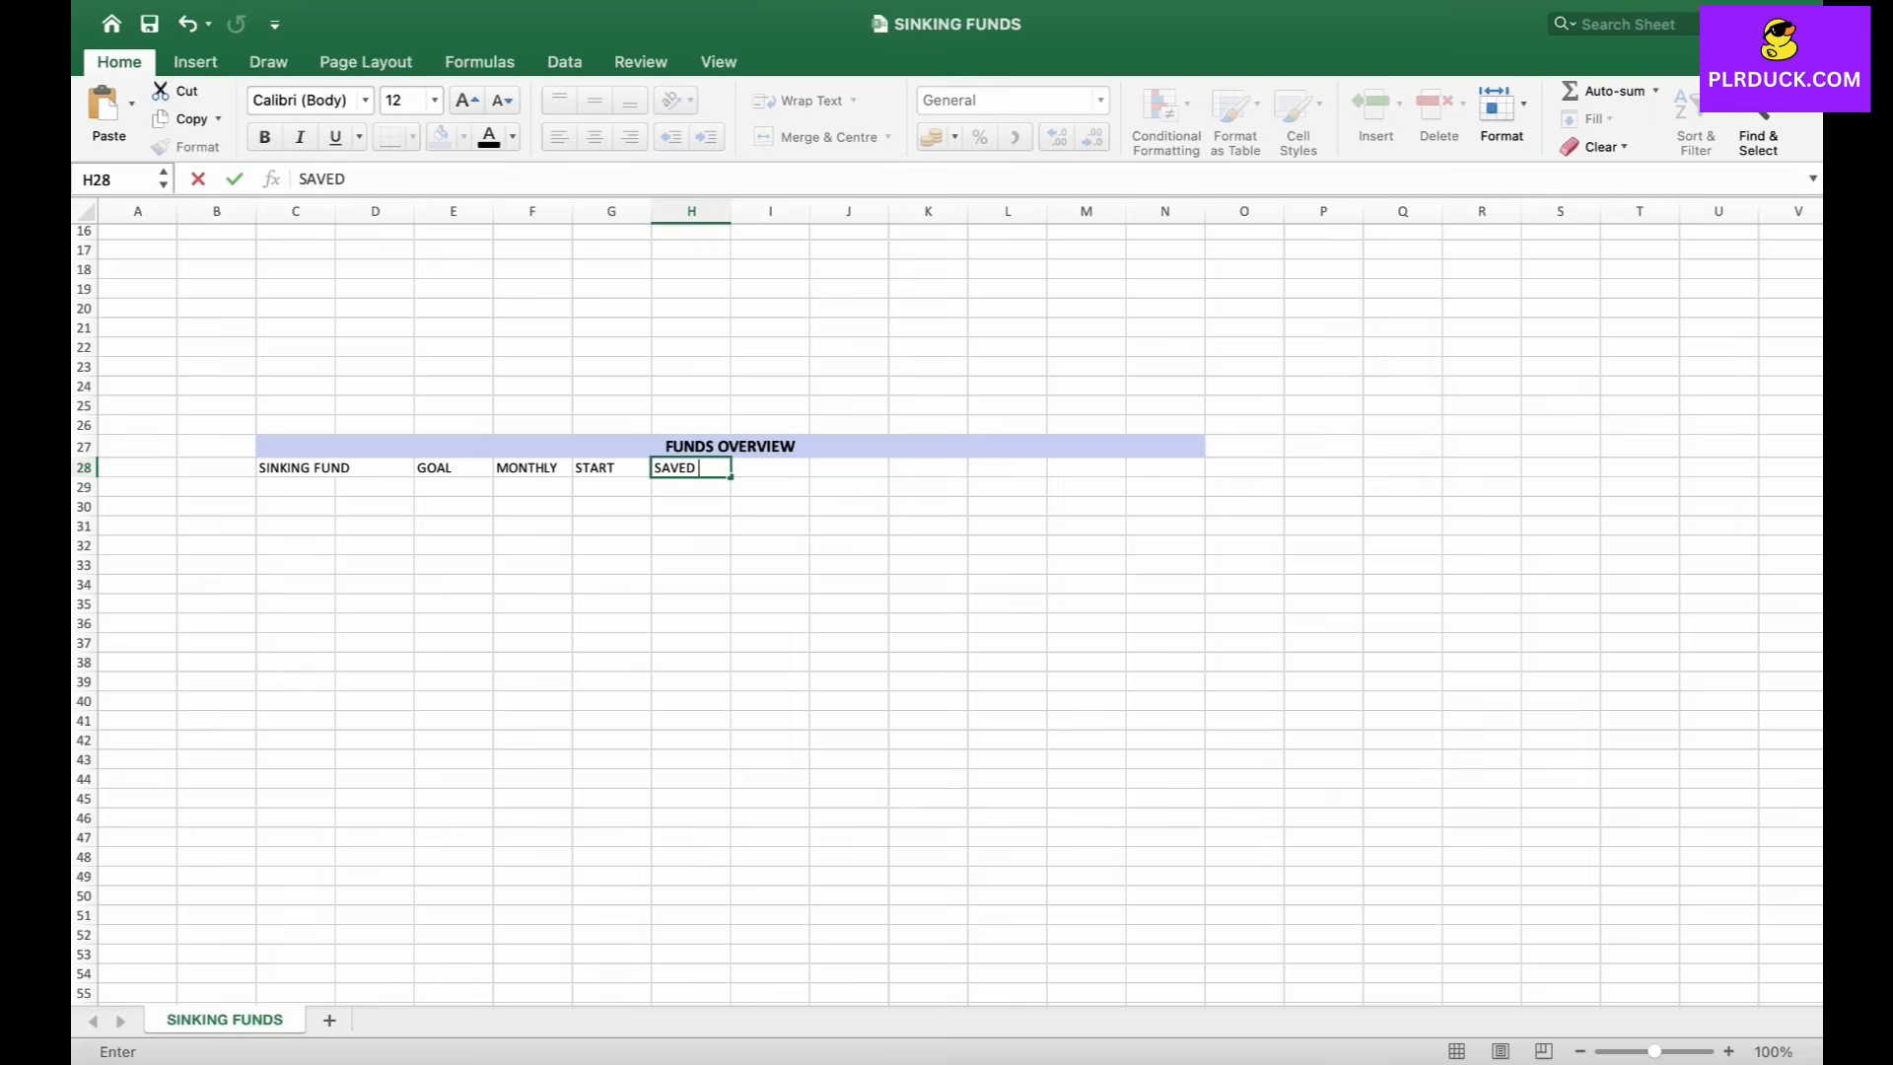
key(Caps_Lock)
key(Tab)
text(LEF)
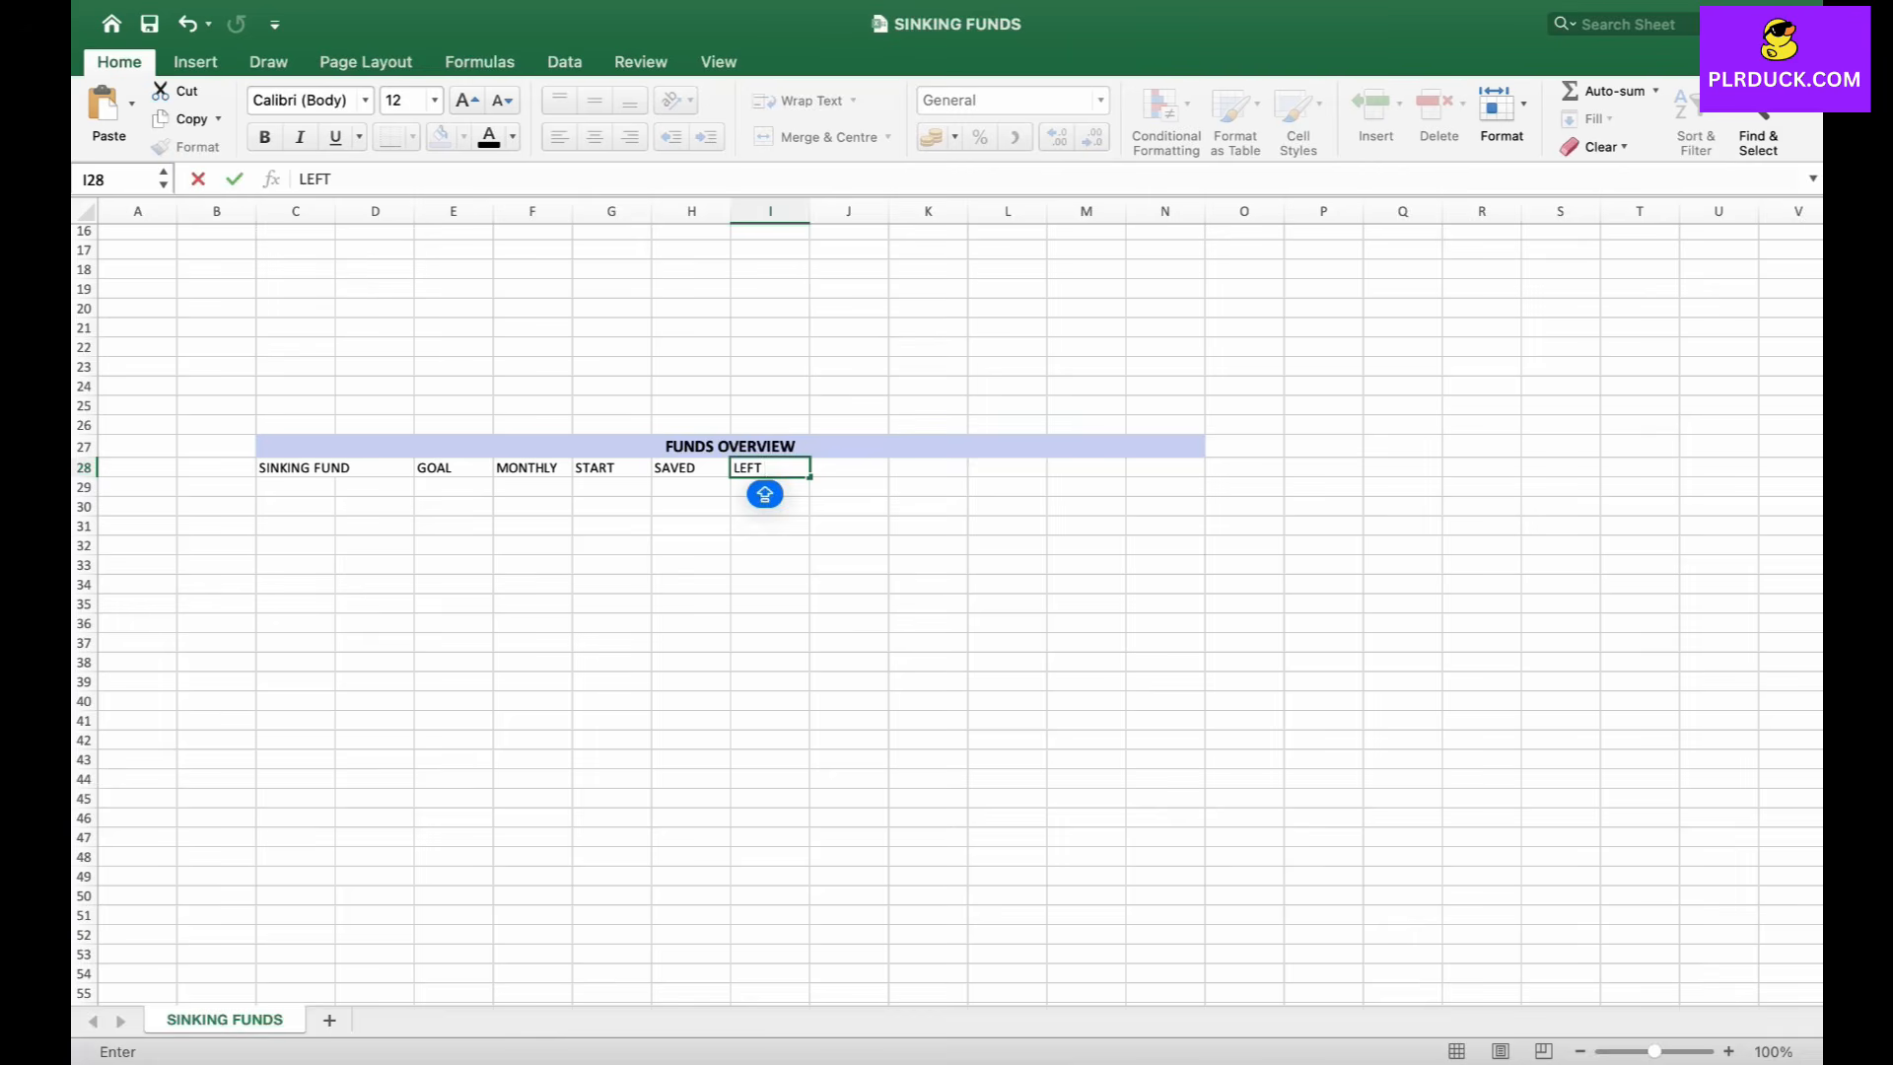
key(Tab)
text(PROG)
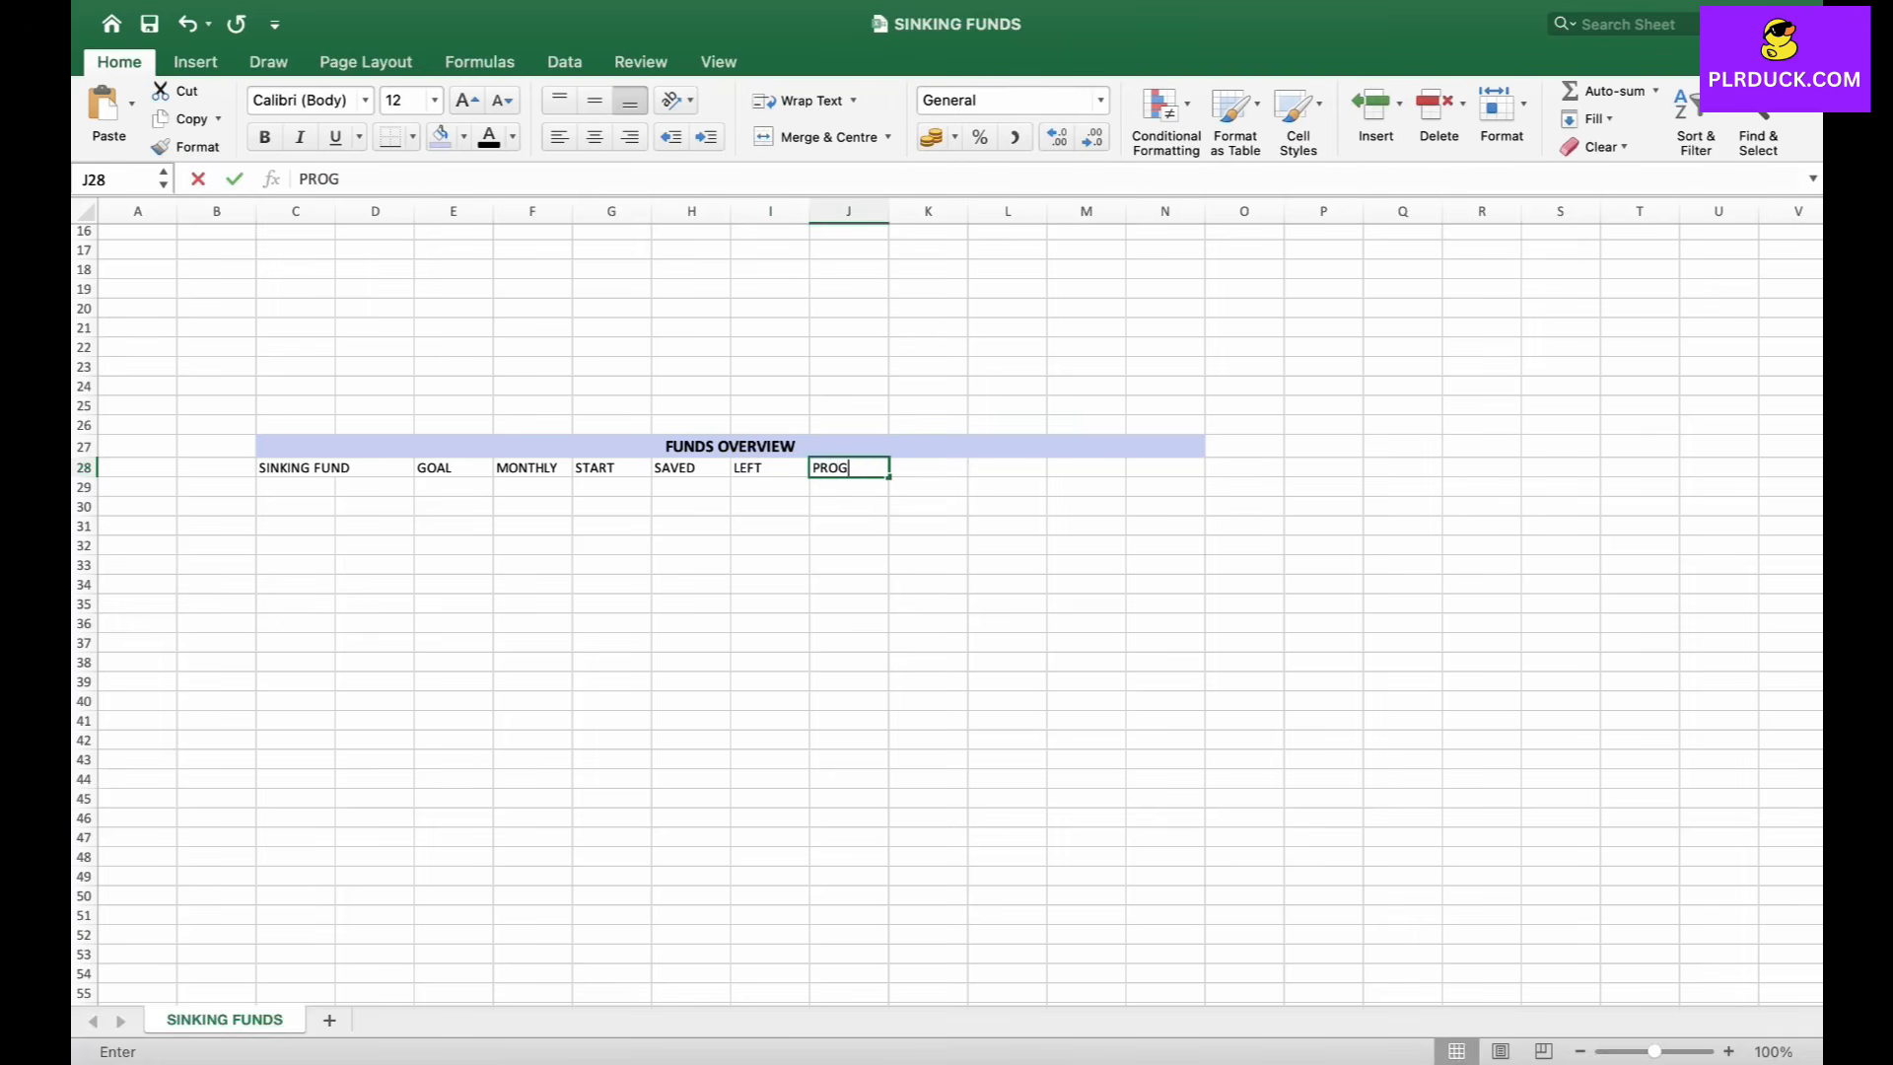
key(Tab)
text(ES)
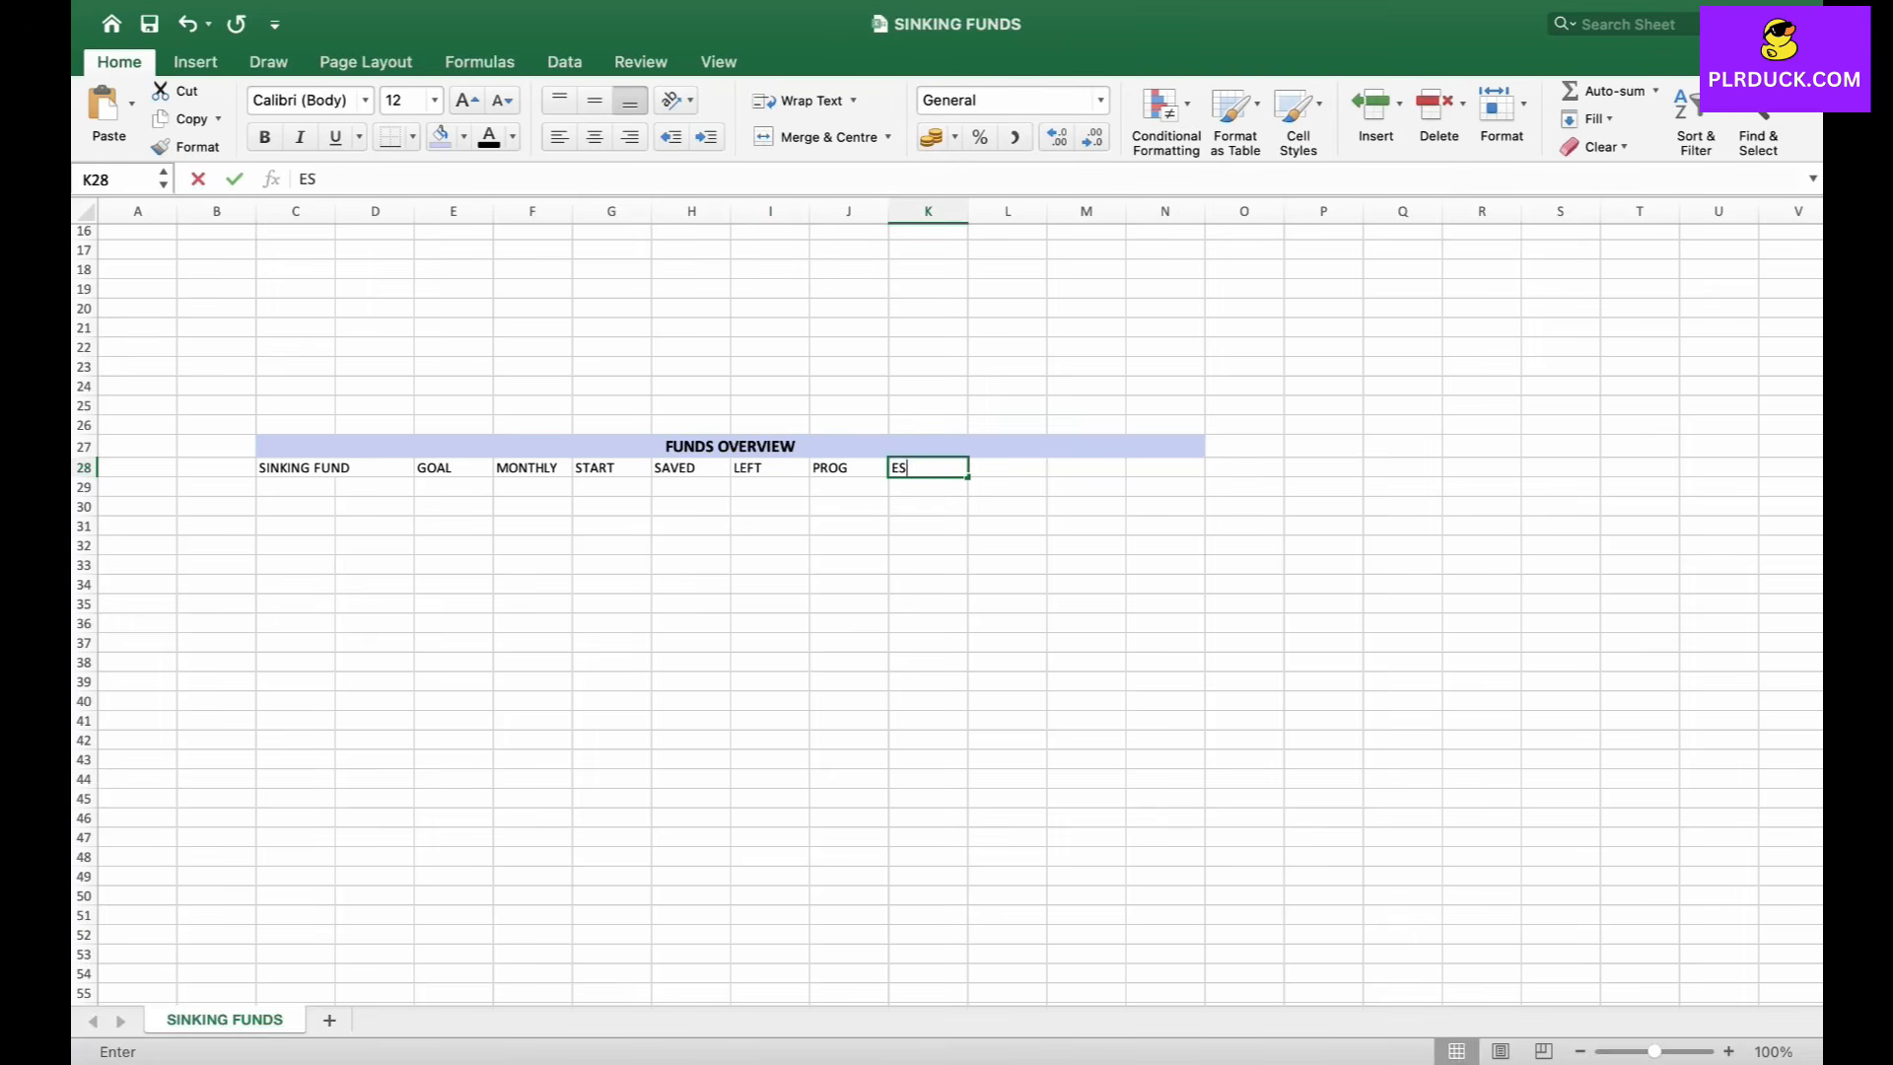
text(T MONTHS)
key(Tab)
text(EST DATE)
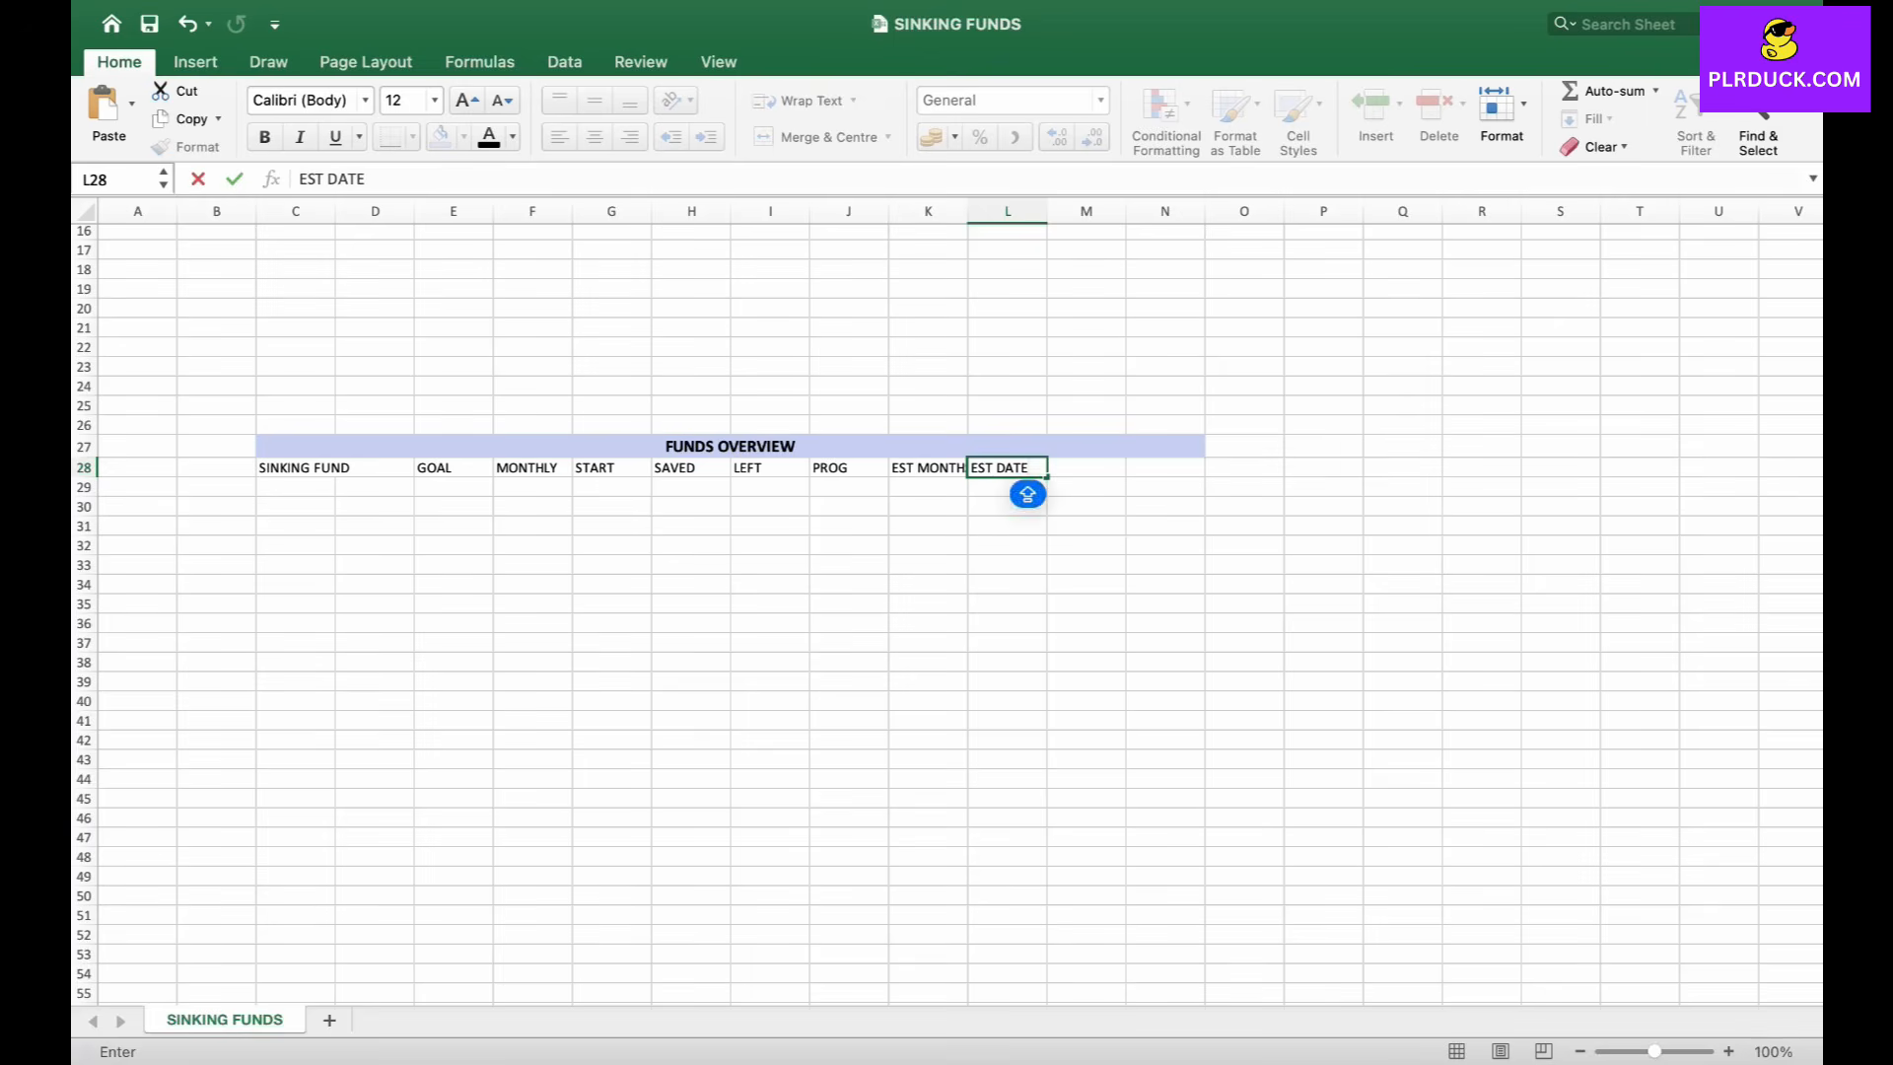
click(849, 603)
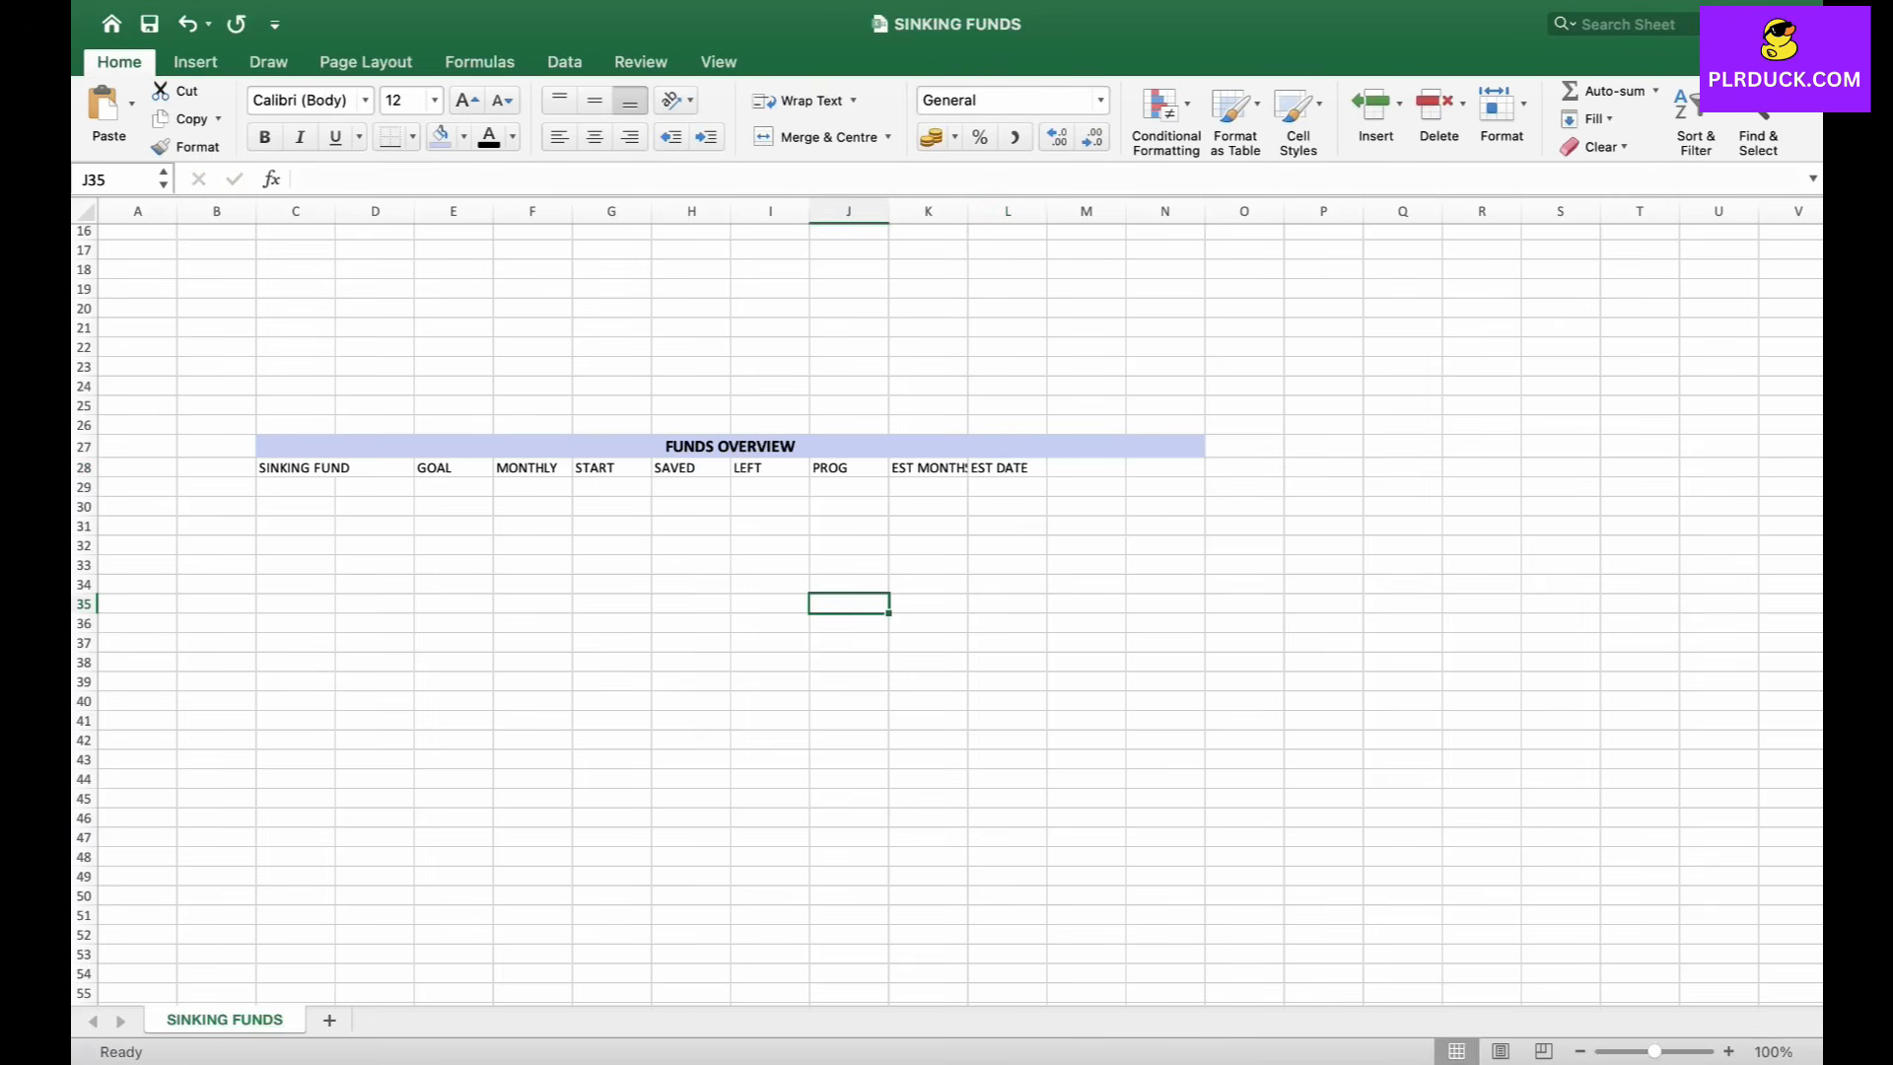
Merge cells C28:D53 across so each row has one wide SINKING FUND cell.
drag(316, 467, 375, 956)
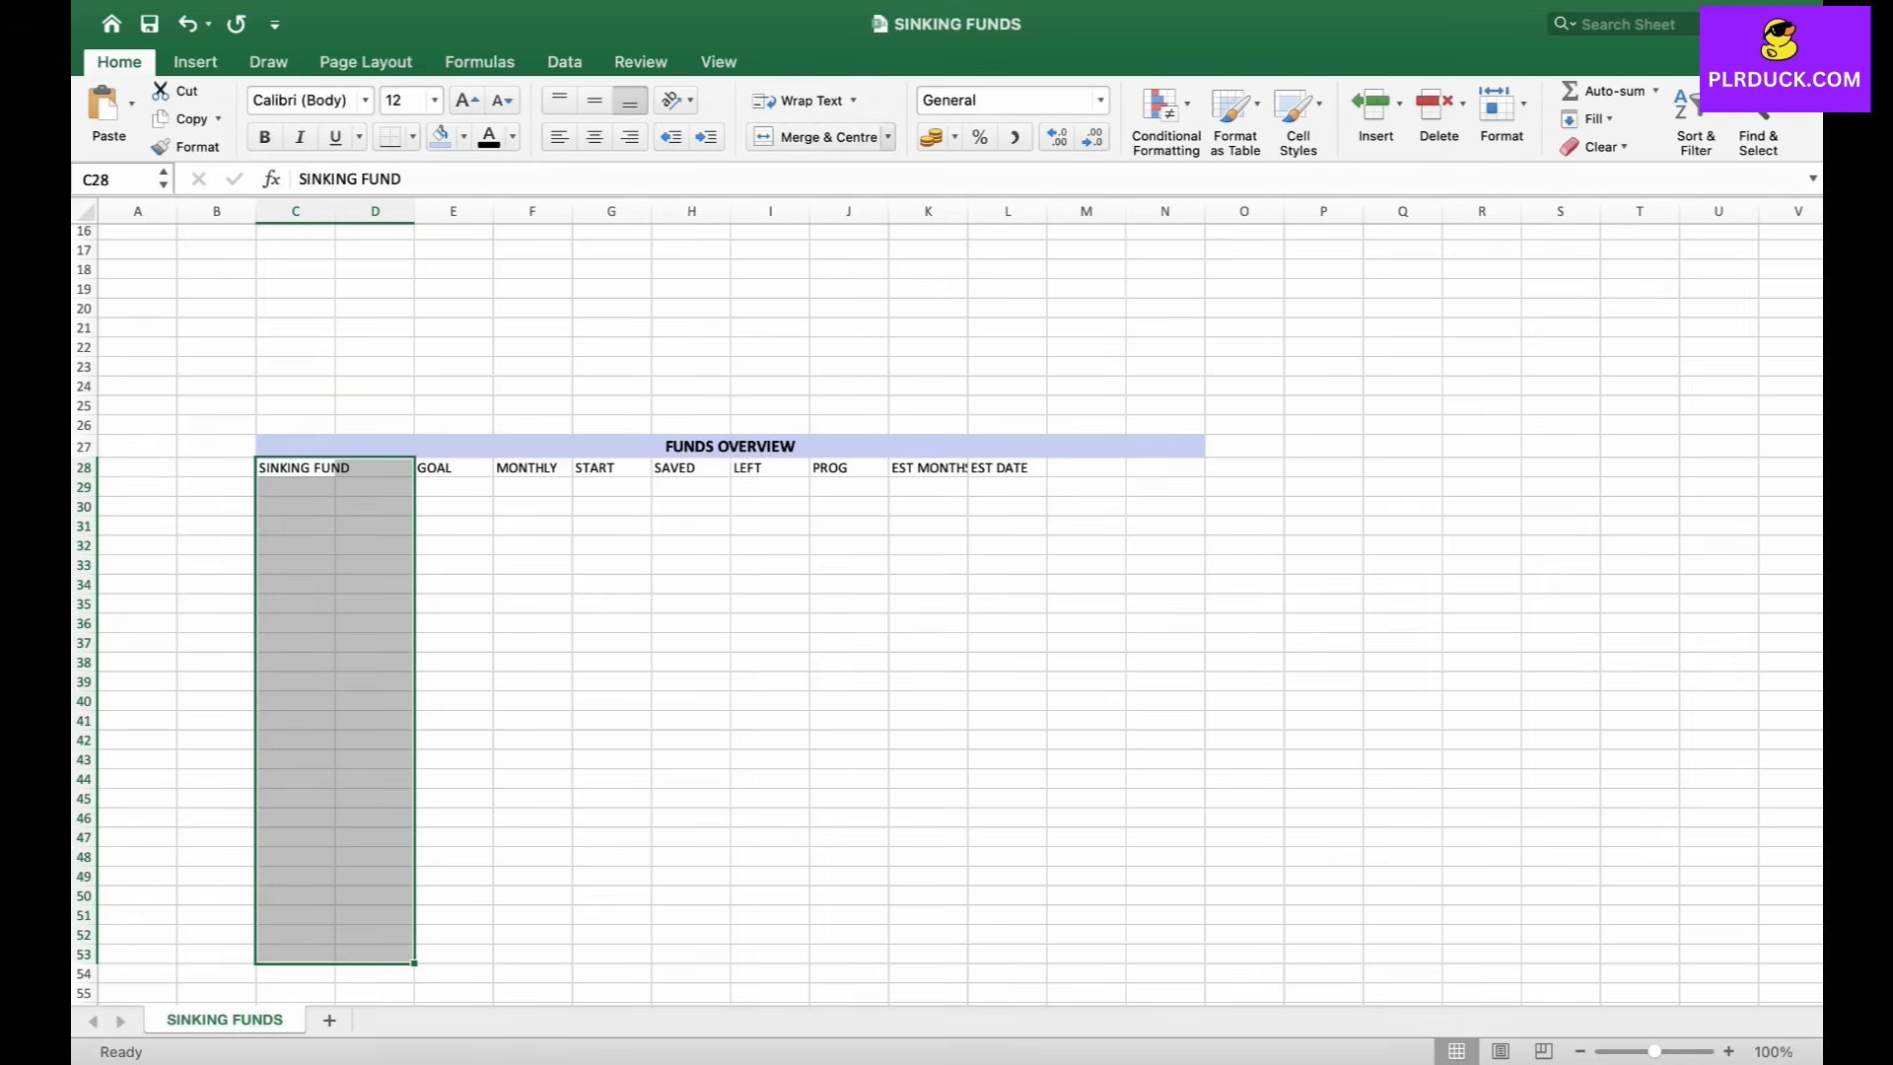
click(889, 137)
click(851, 201)
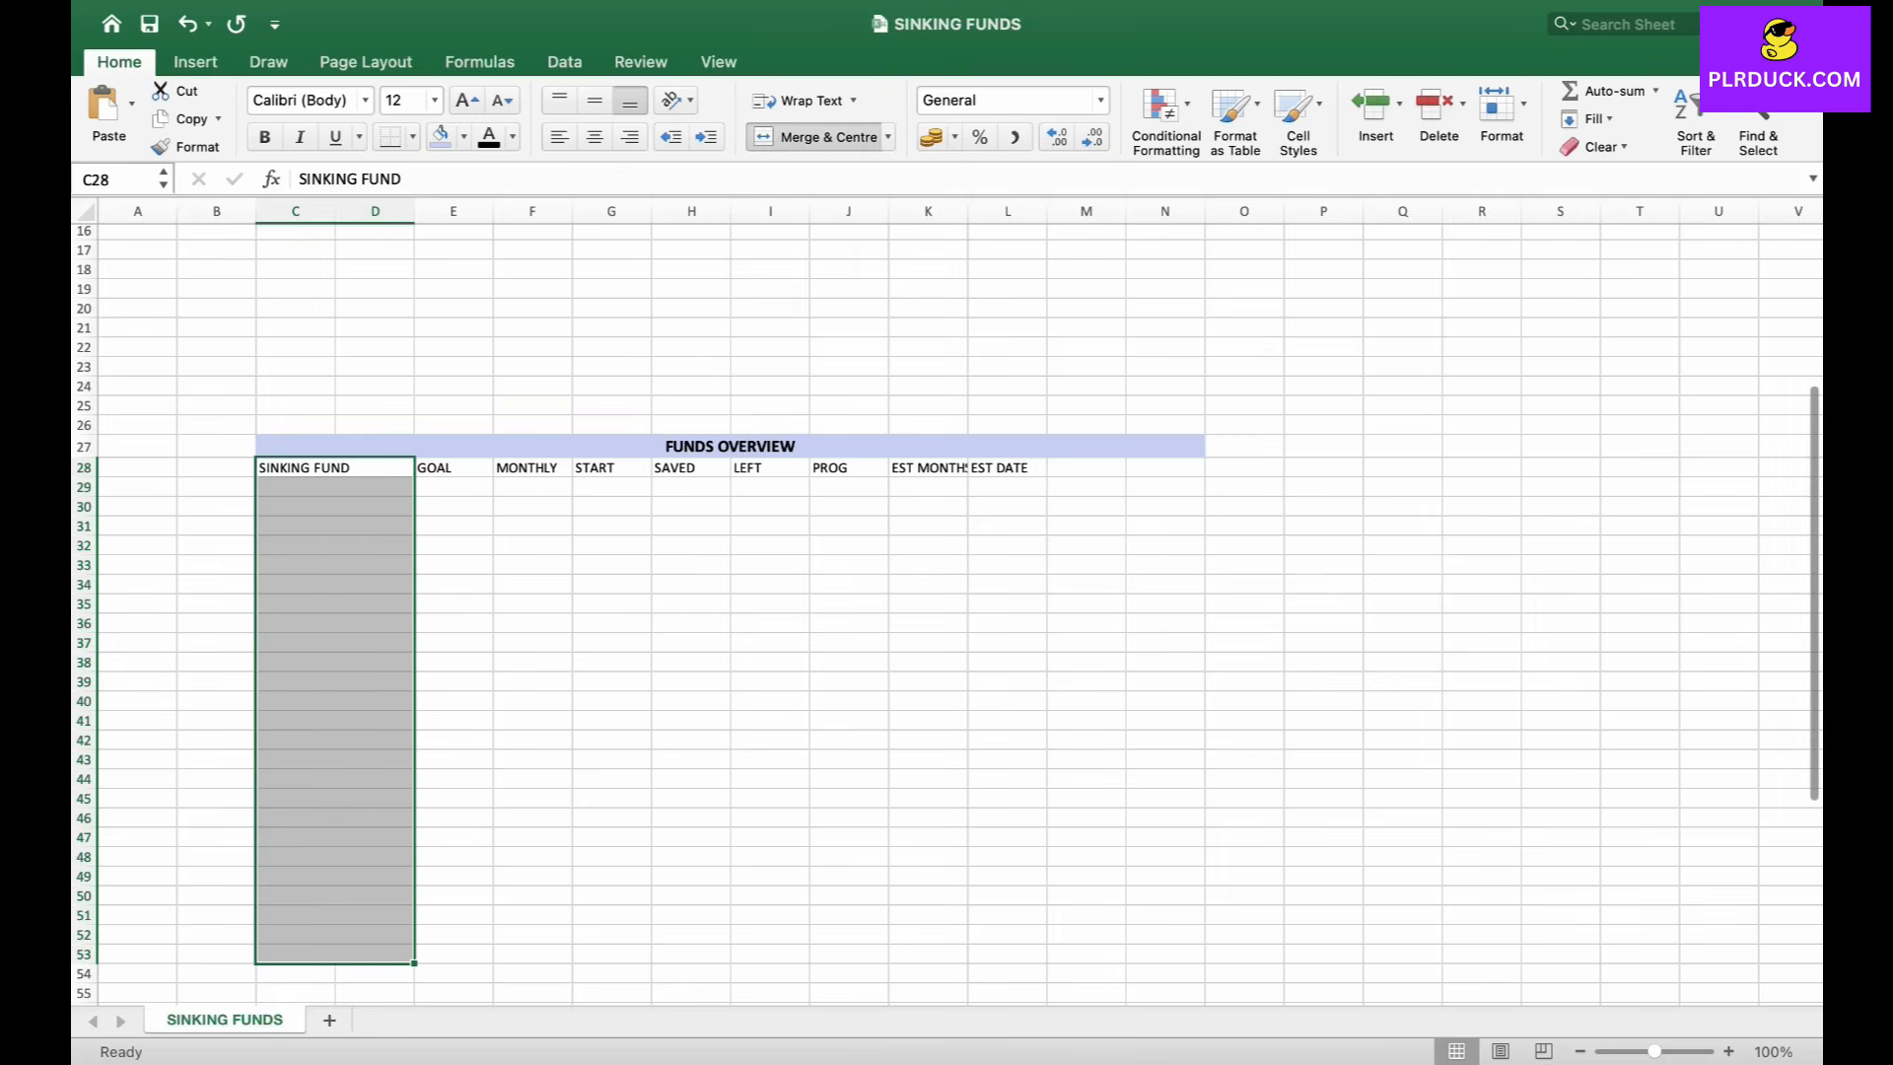
Widen columns E through L so the overview table's headers fit comfortably.
drag(493, 211, 696, 211)
drag(775, 211, 794, 211)
drag(872, 211, 885, 211)
drag(964, 211, 976, 211)
drag(1055, 211, 1082, 211)
drag(1161, 211, 1191, 211)
Move the EST DATE header from L28 to M28.
click(1136, 468)
key(super+c)
click(1230, 469)
key(super+v)
click(1029, 507)
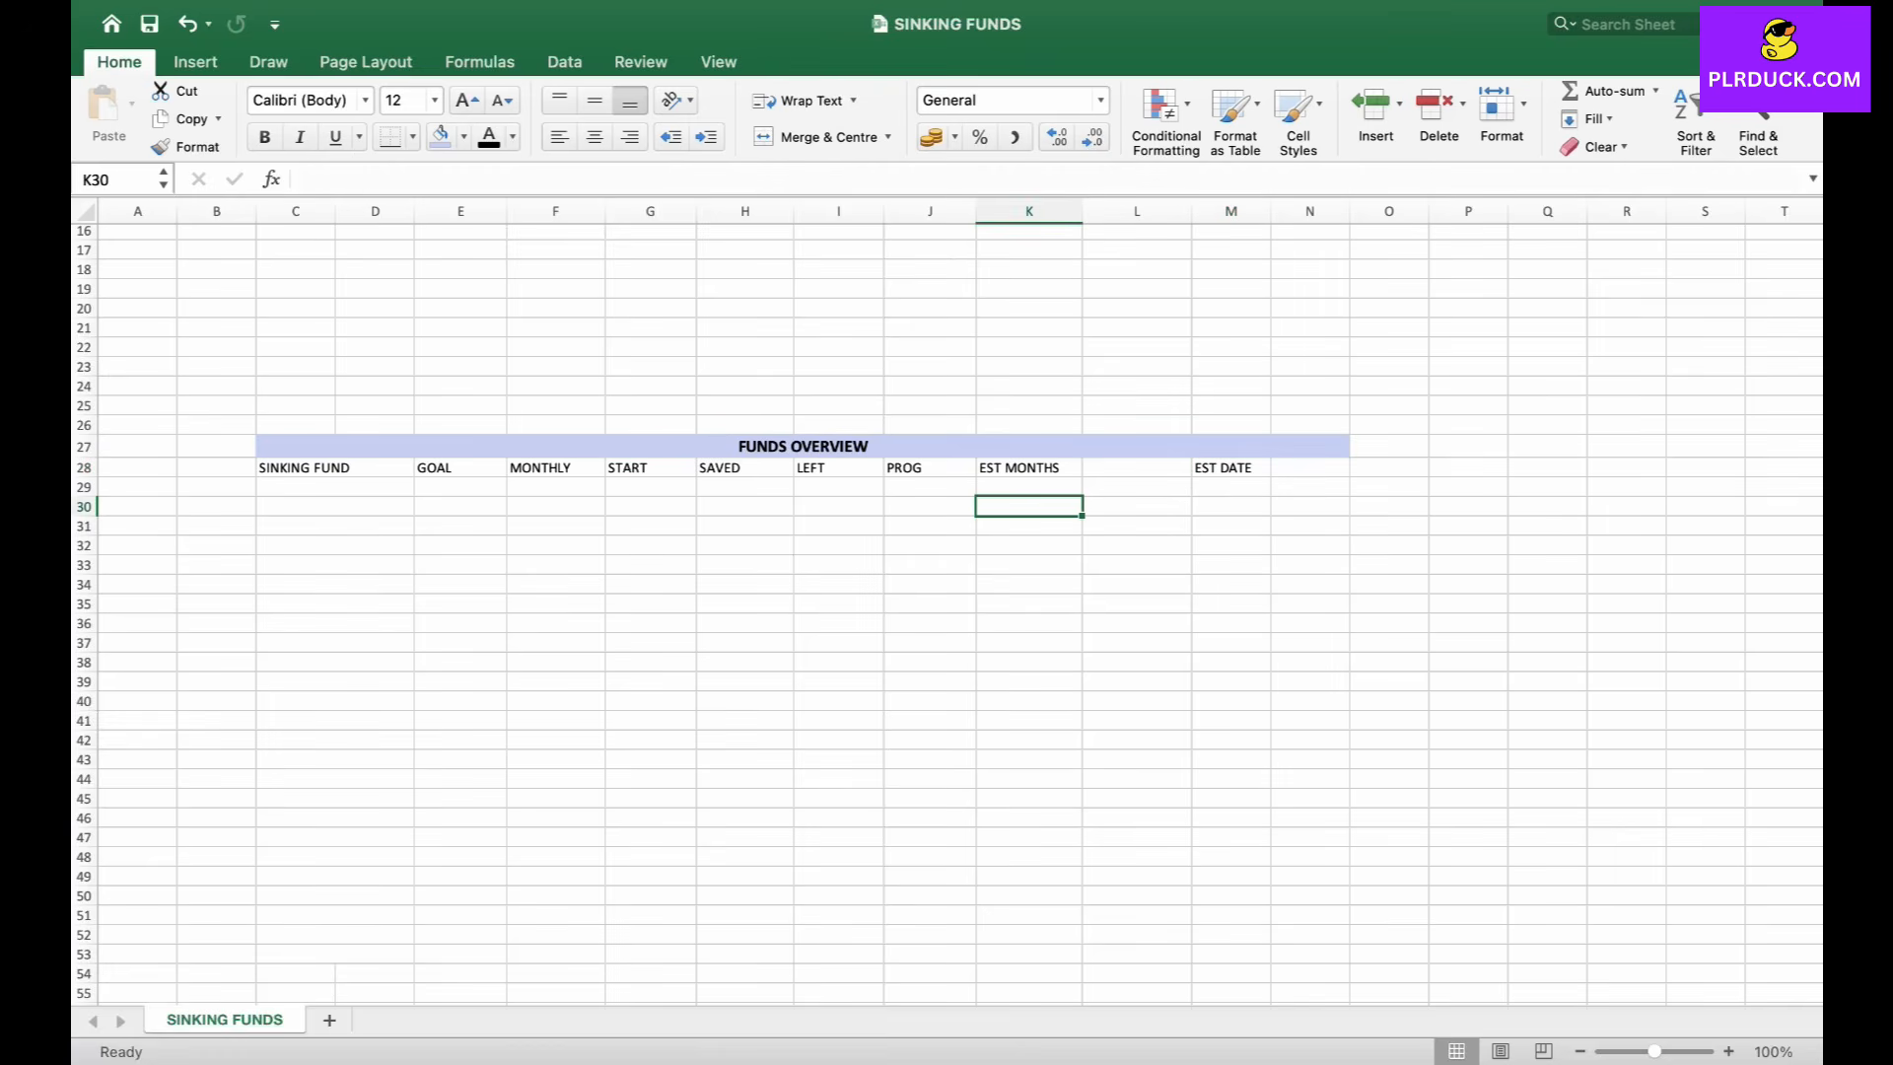
Narrow column K slightly and merge cells K28:L53 across for the EST MONTHS column.
drag(1082, 211, 1058, 211)
drag(1015, 468, 1114, 955)
click(889, 137)
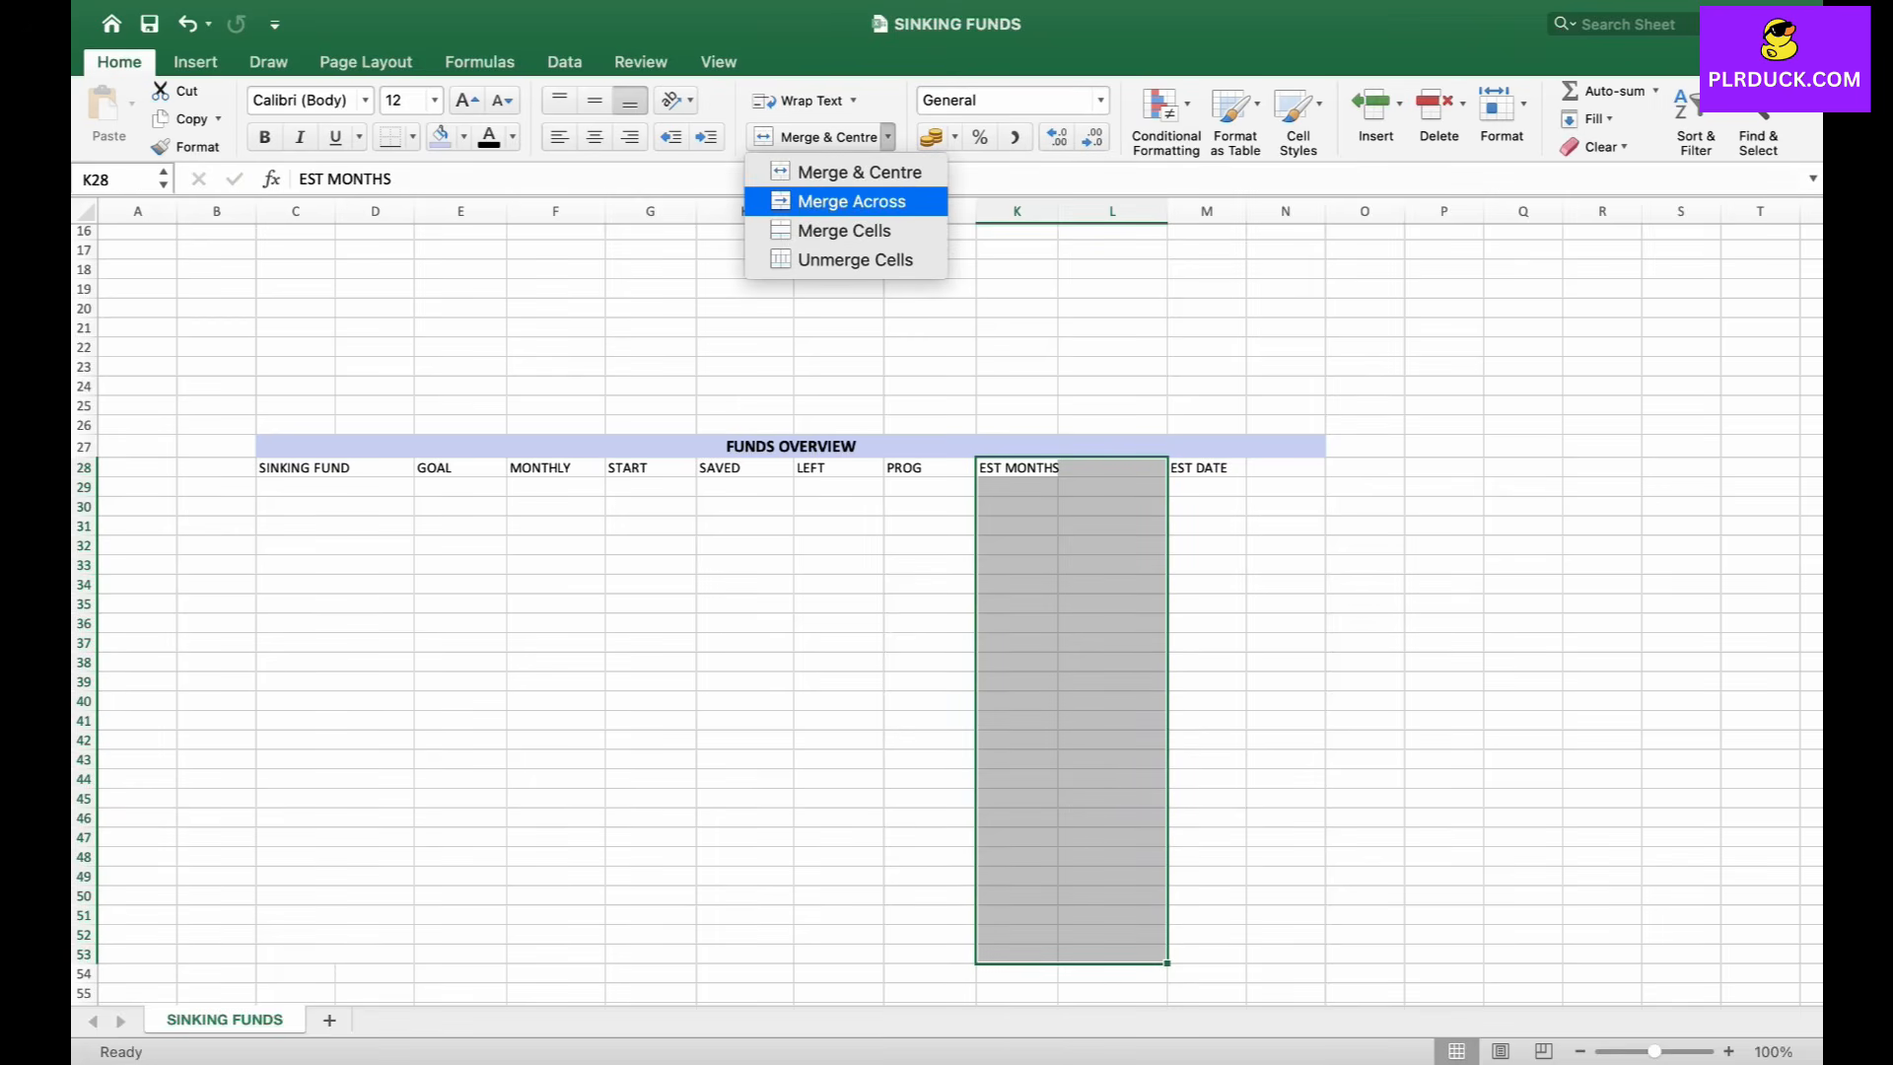
click(851, 202)
Merge cells M28:N54 across for the EST DATE column.
drag(1205, 468, 1285, 974)
click(888, 137)
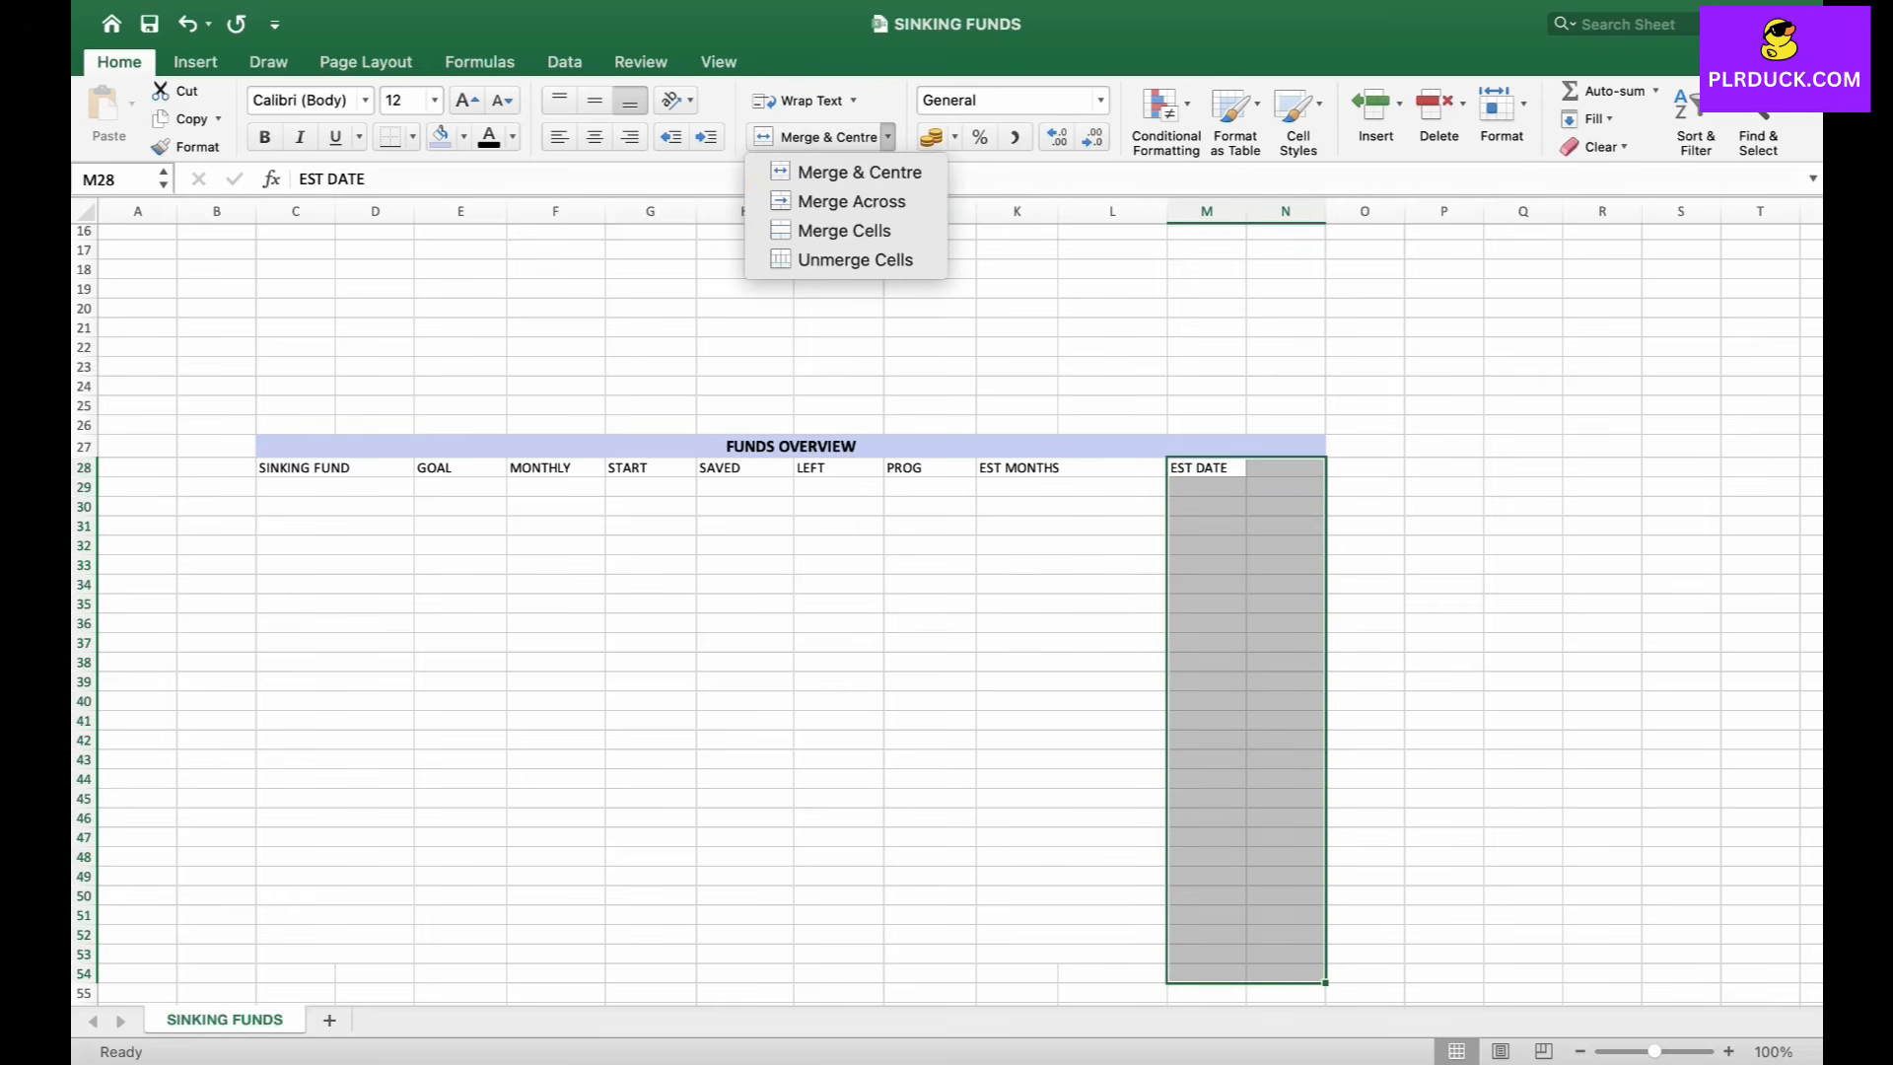
click(845, 194)
click(838, 740)
Format the header row C28:N28 in bold, font size 14, centred, with a light pink fill.
drag(295, 468, 1285, 467)
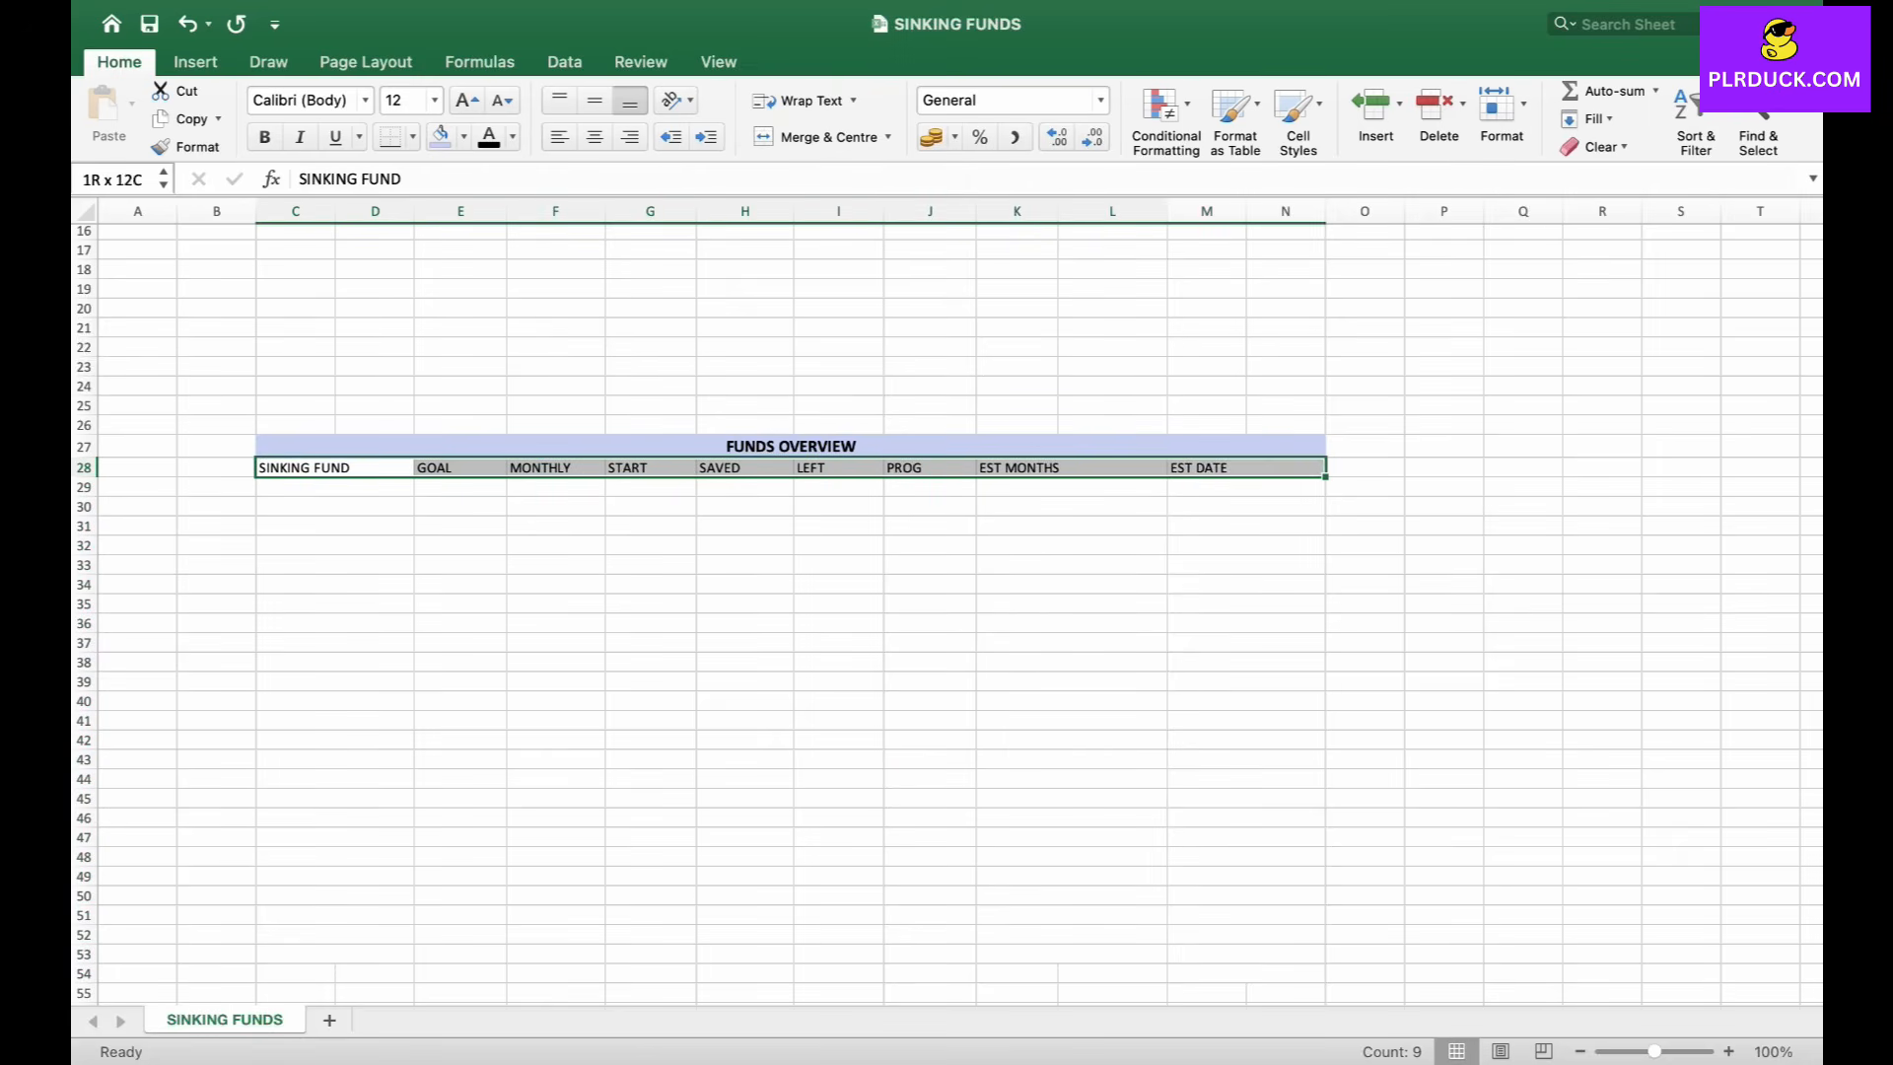
click(265, 136)
click(467, 100)
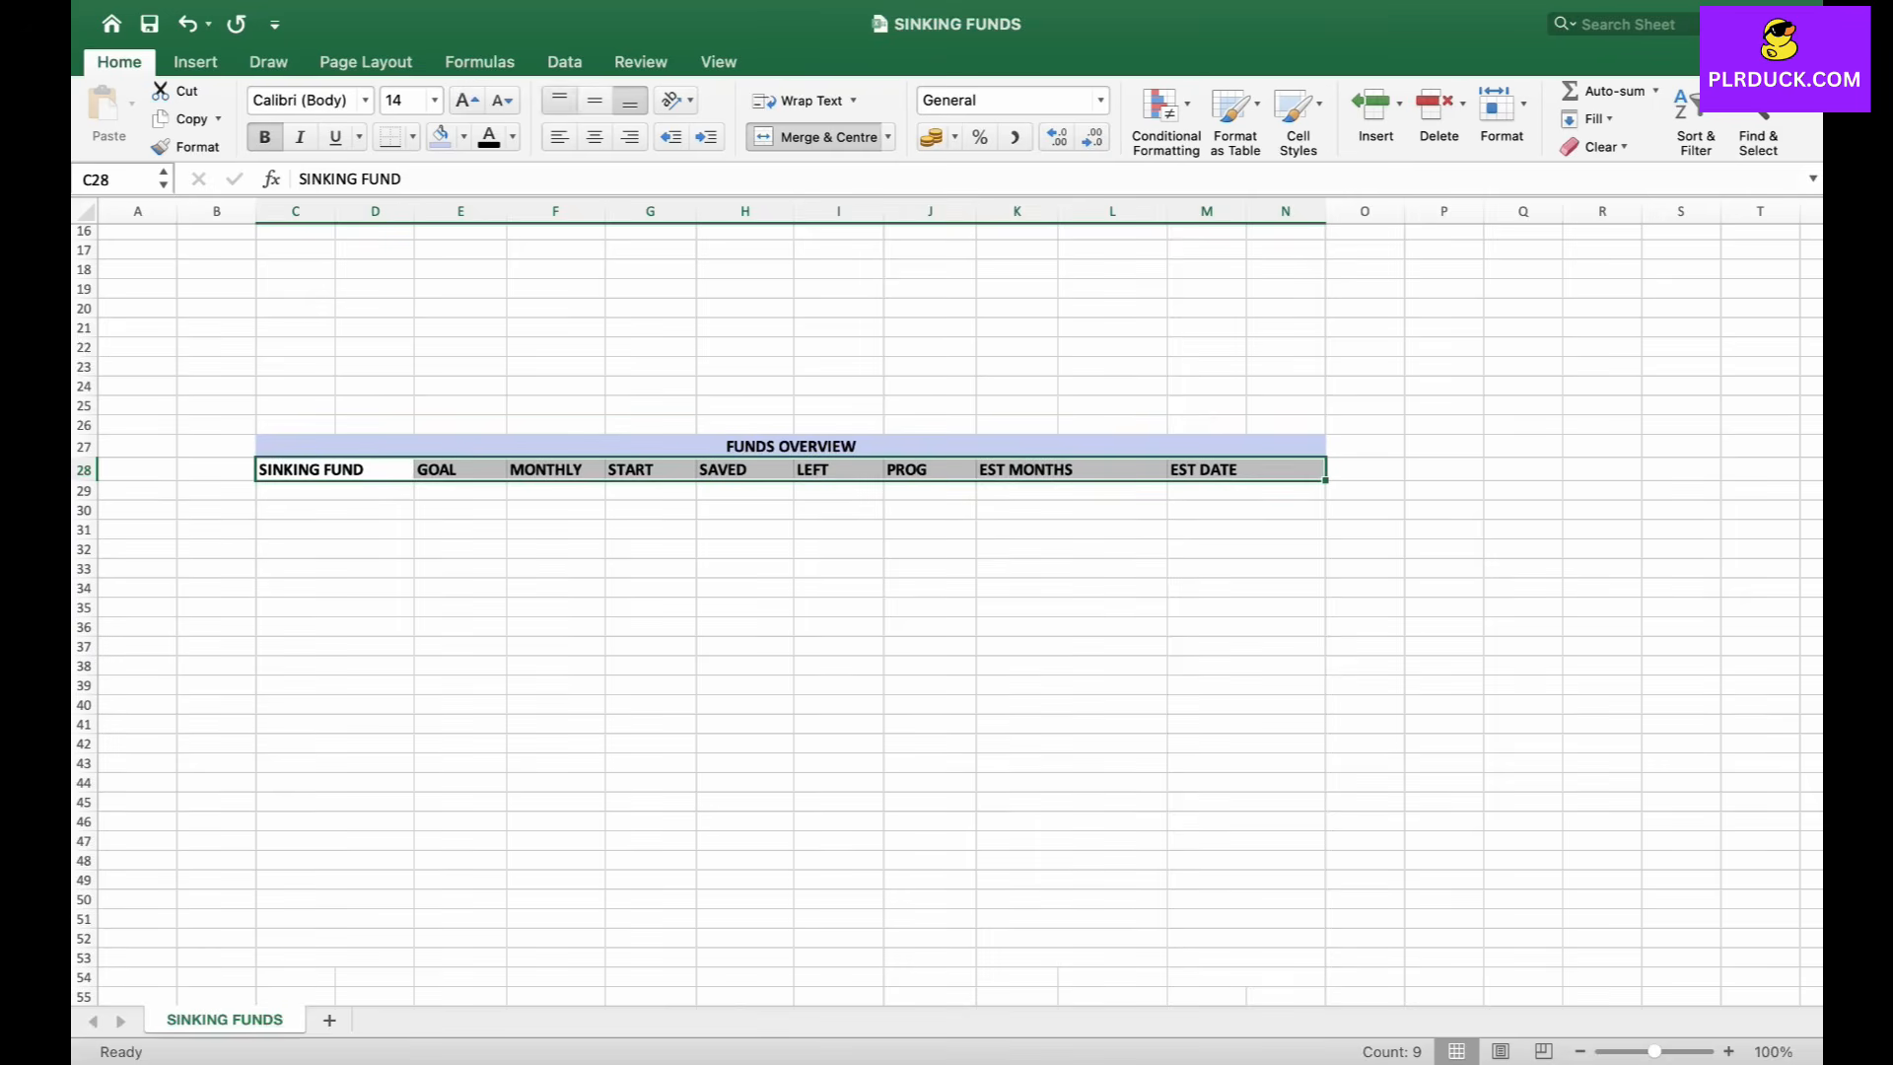
click(594, 136)
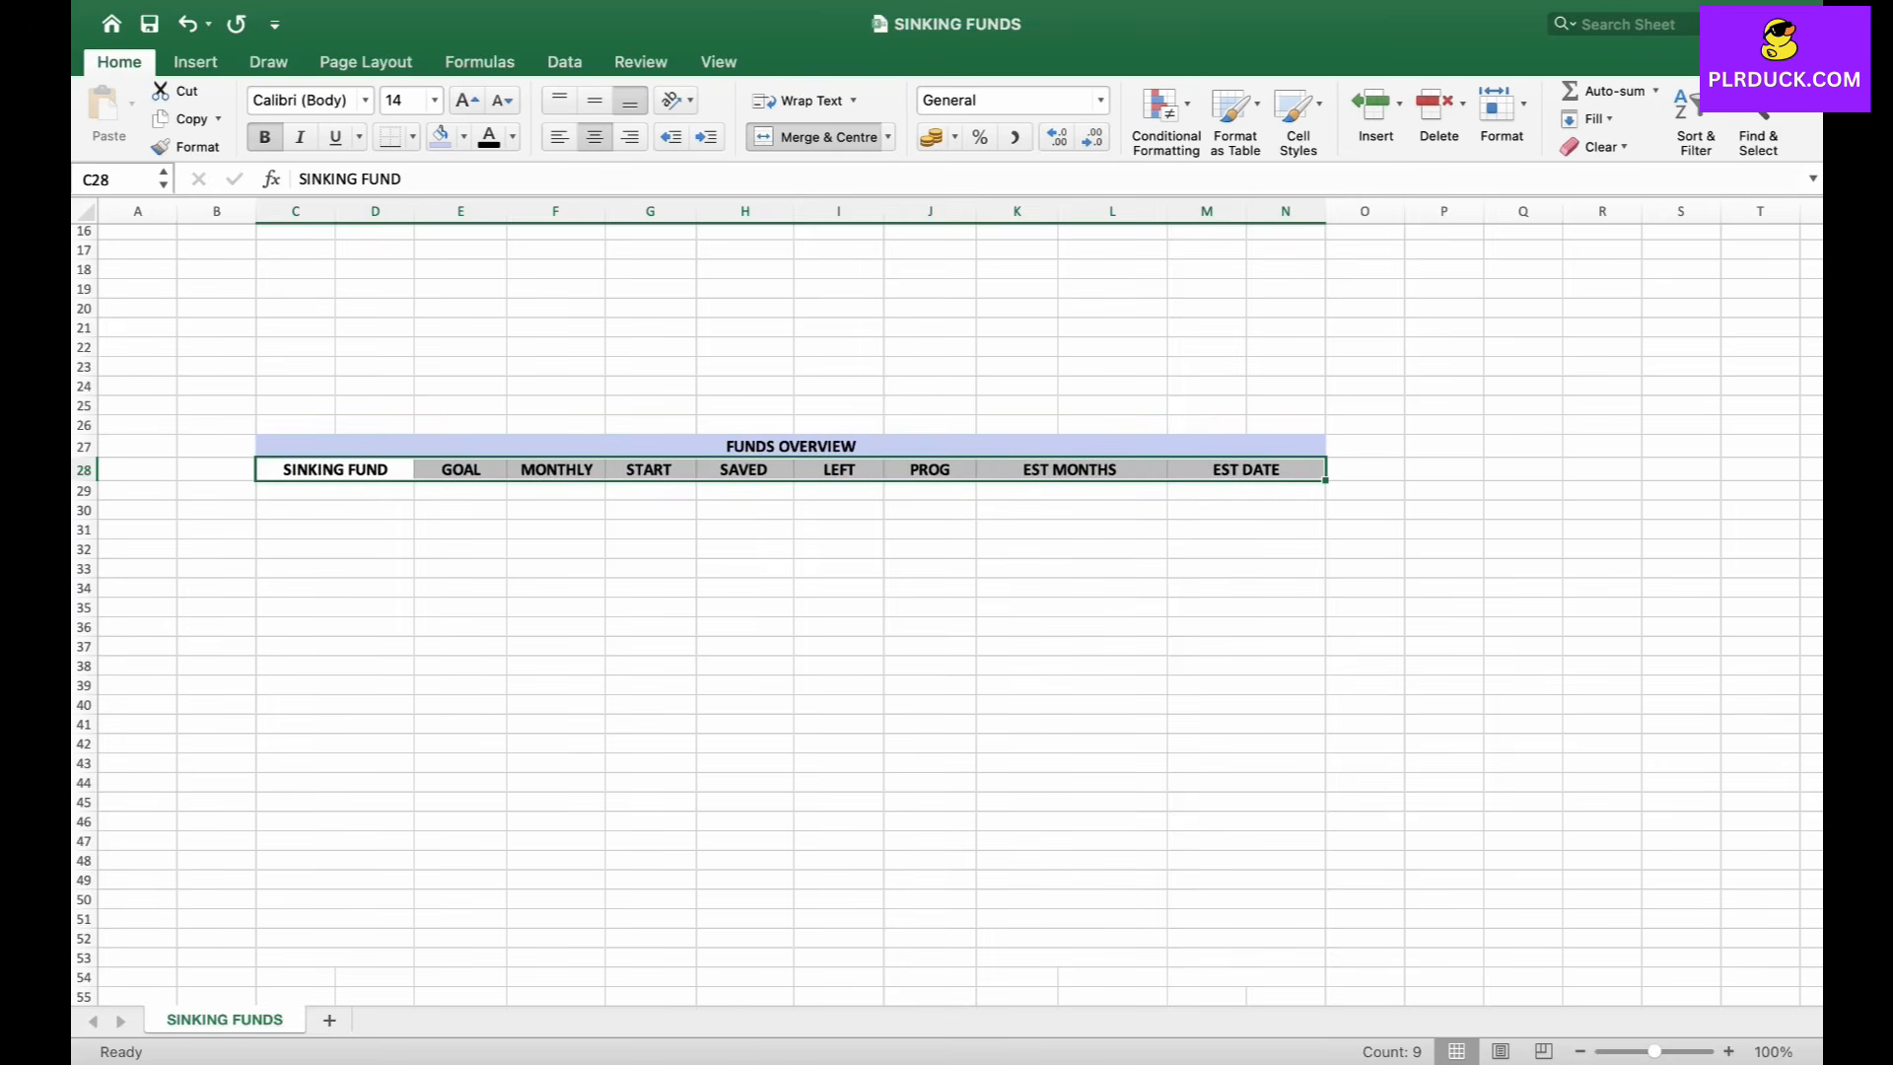
click(464, 136)
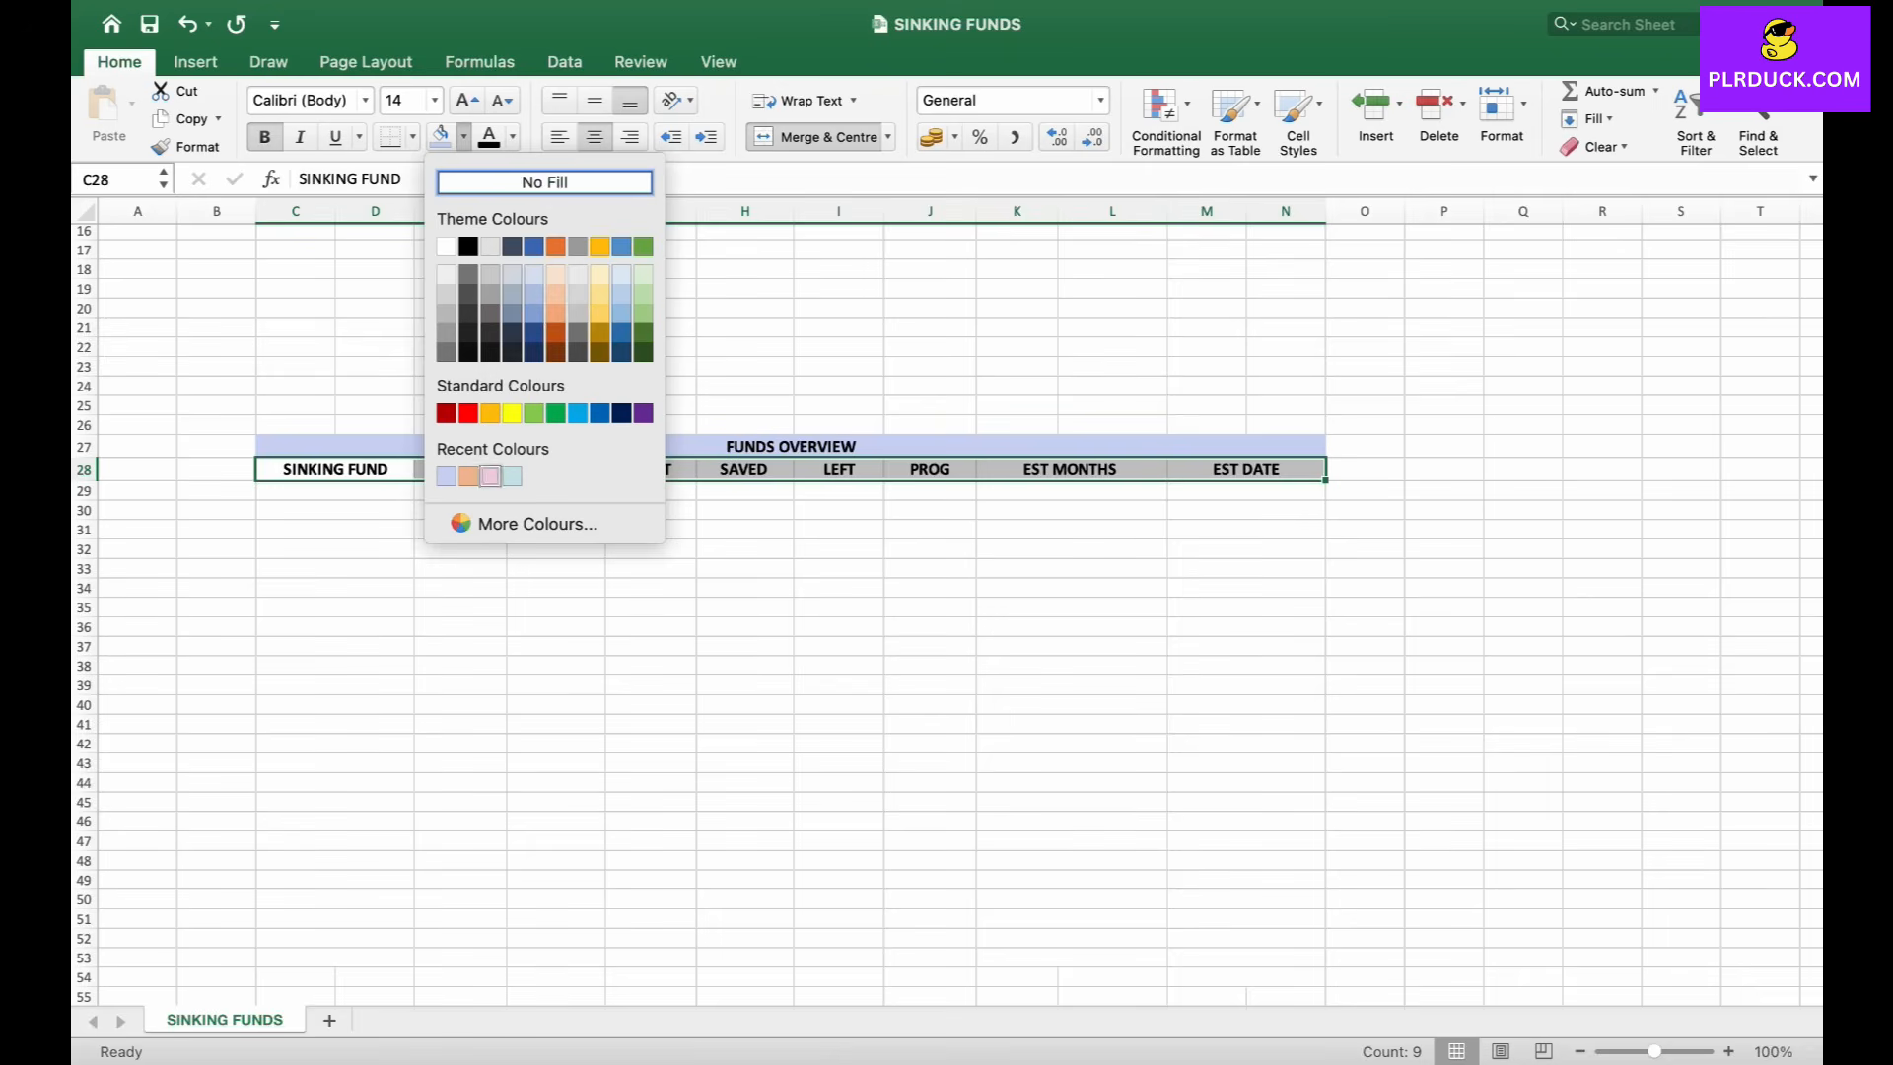
click(491, 476)
click(335, 549)
Enter the sinking fund names EMERGENCY FUNDS in C29 and TUTION FEES in C30.
click(335, 491)
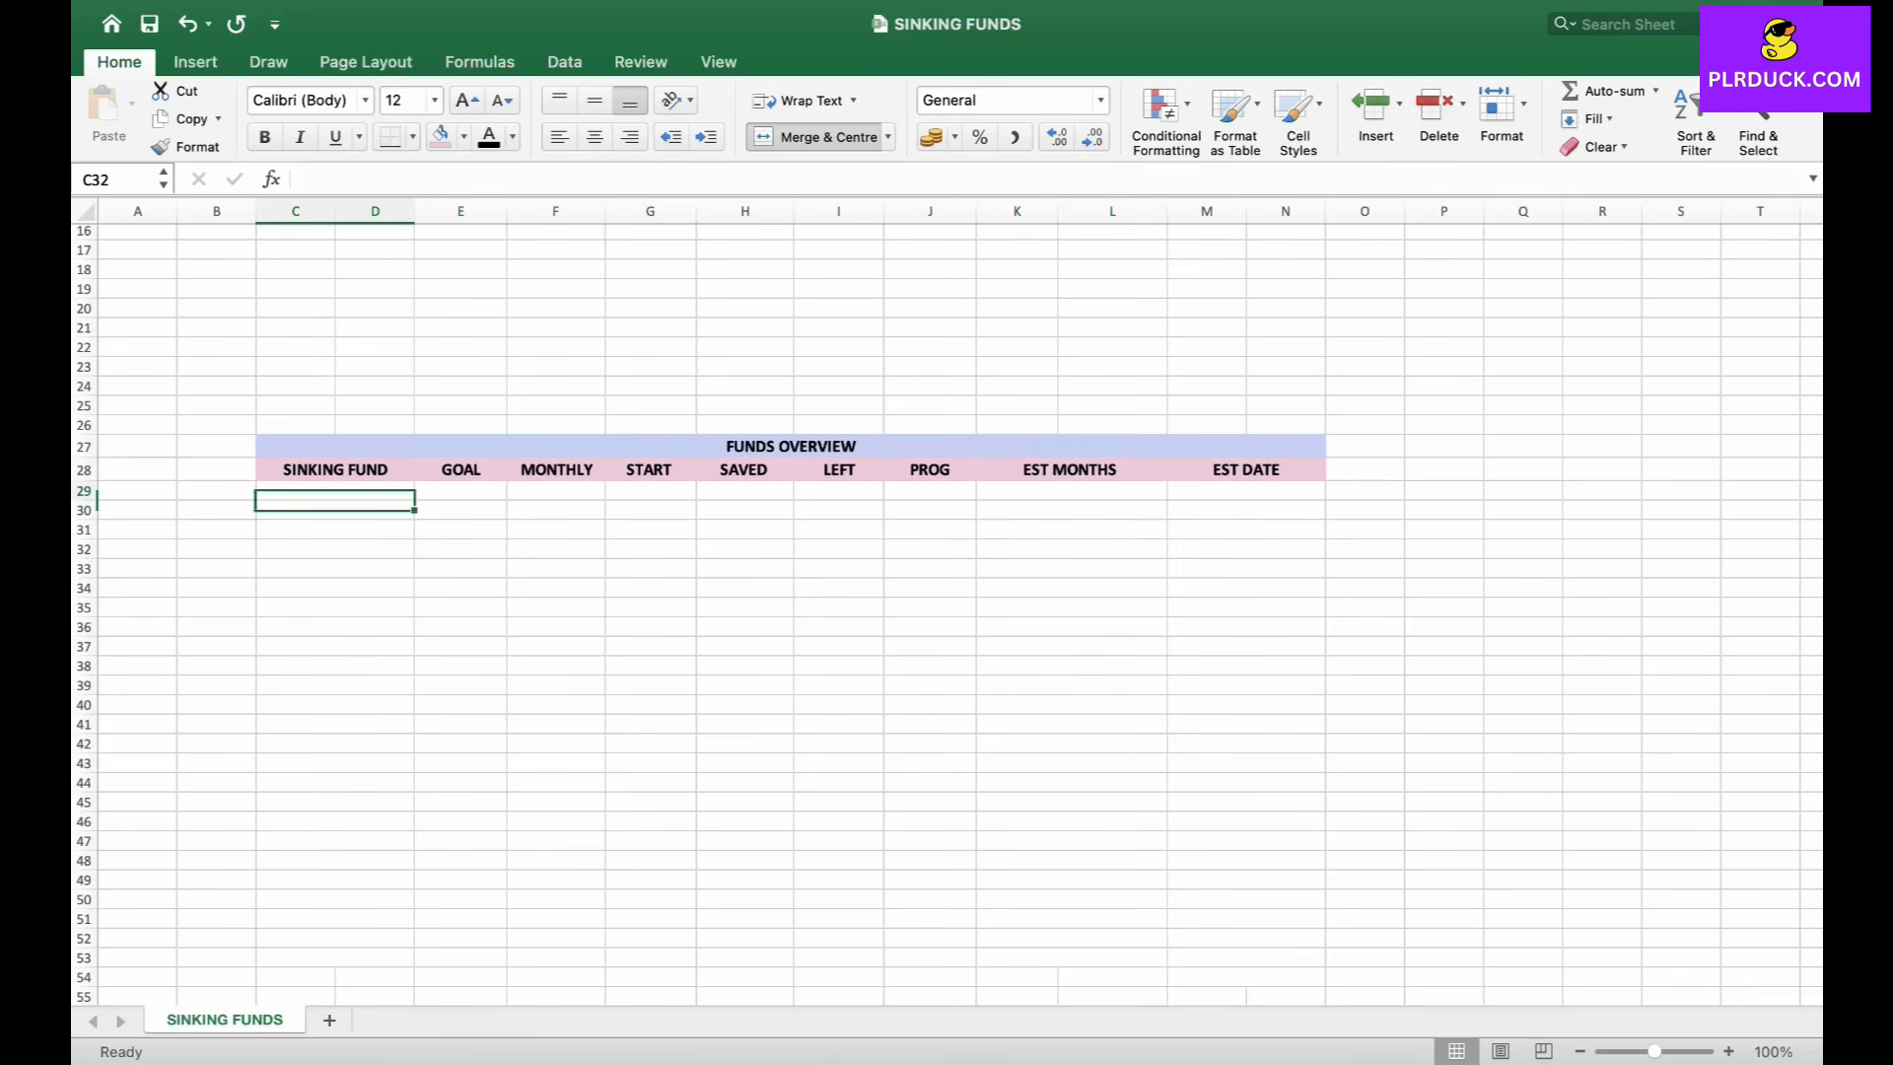
scroll(335, 491, up, 5)
scroll(335, 491, down, 3)
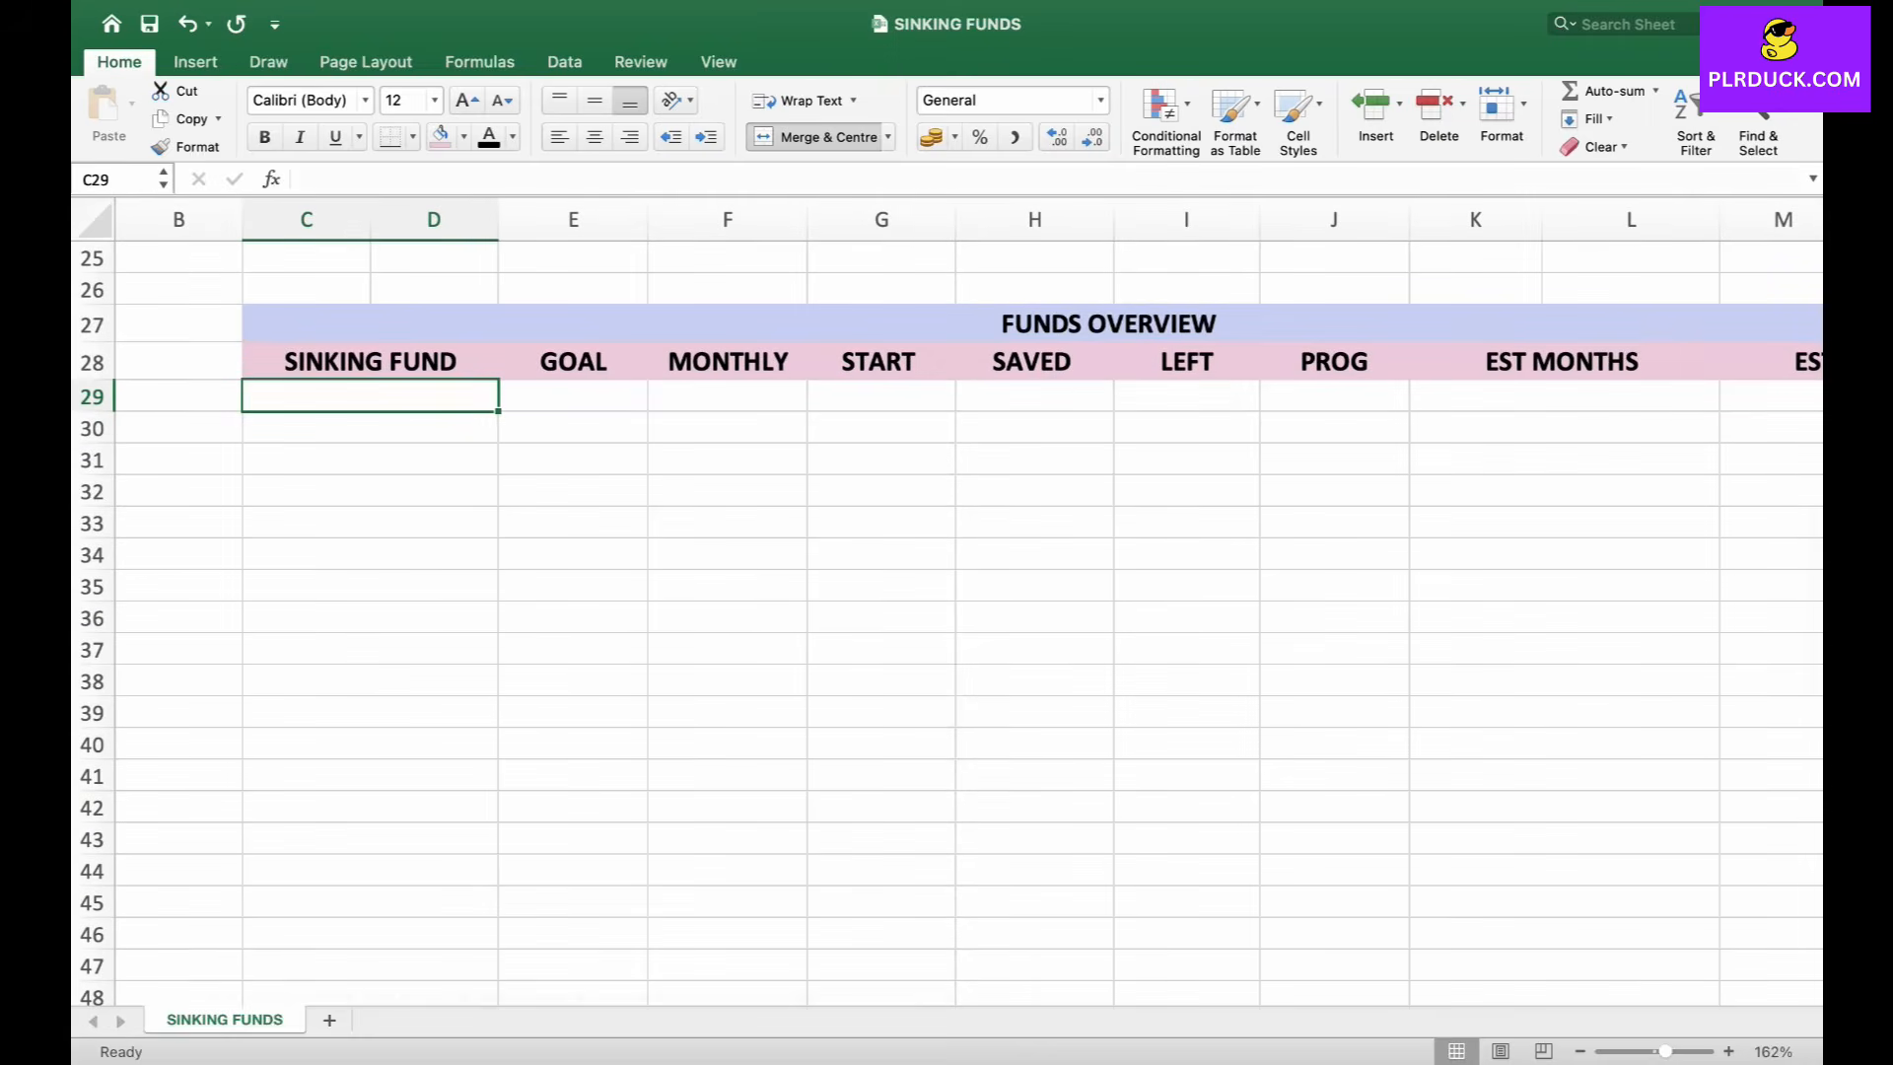
scroll(947, 623, down, 2)
scroll(947, 623, up, 2)
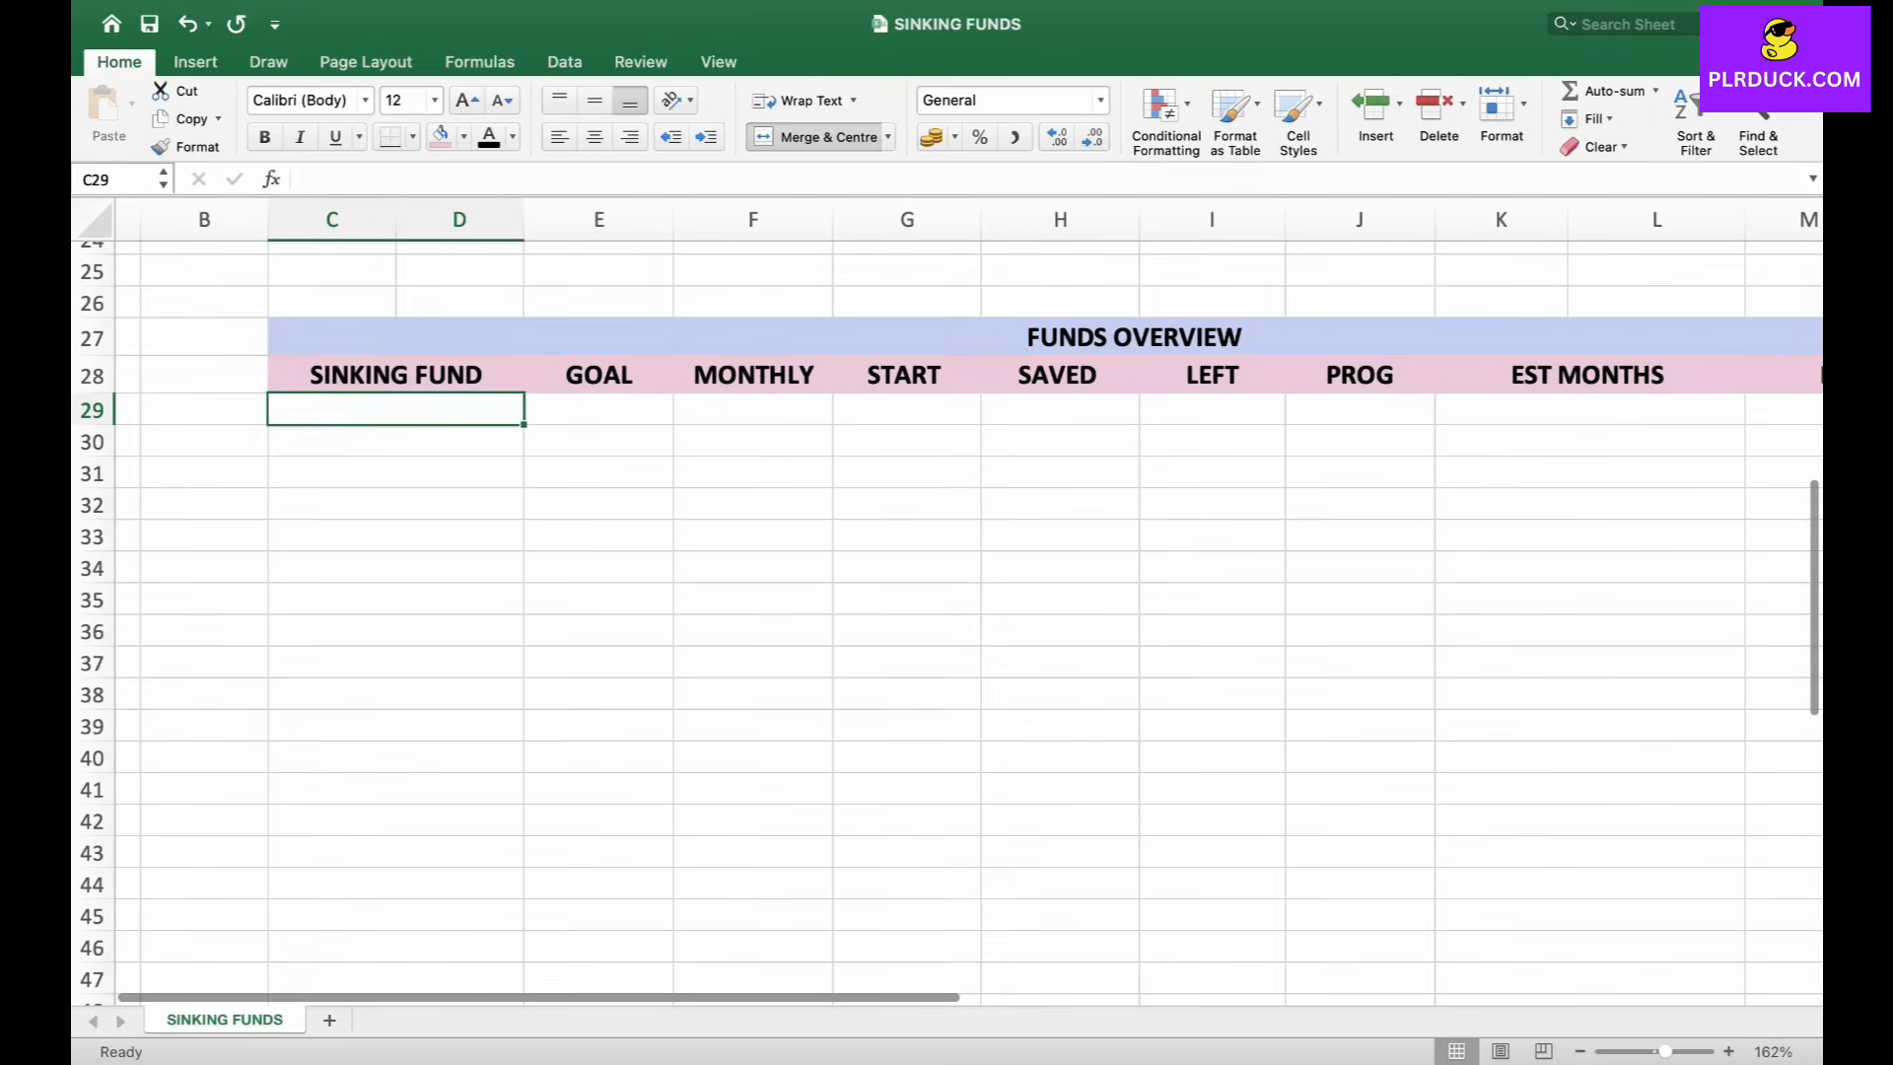
double_click(396, 410)
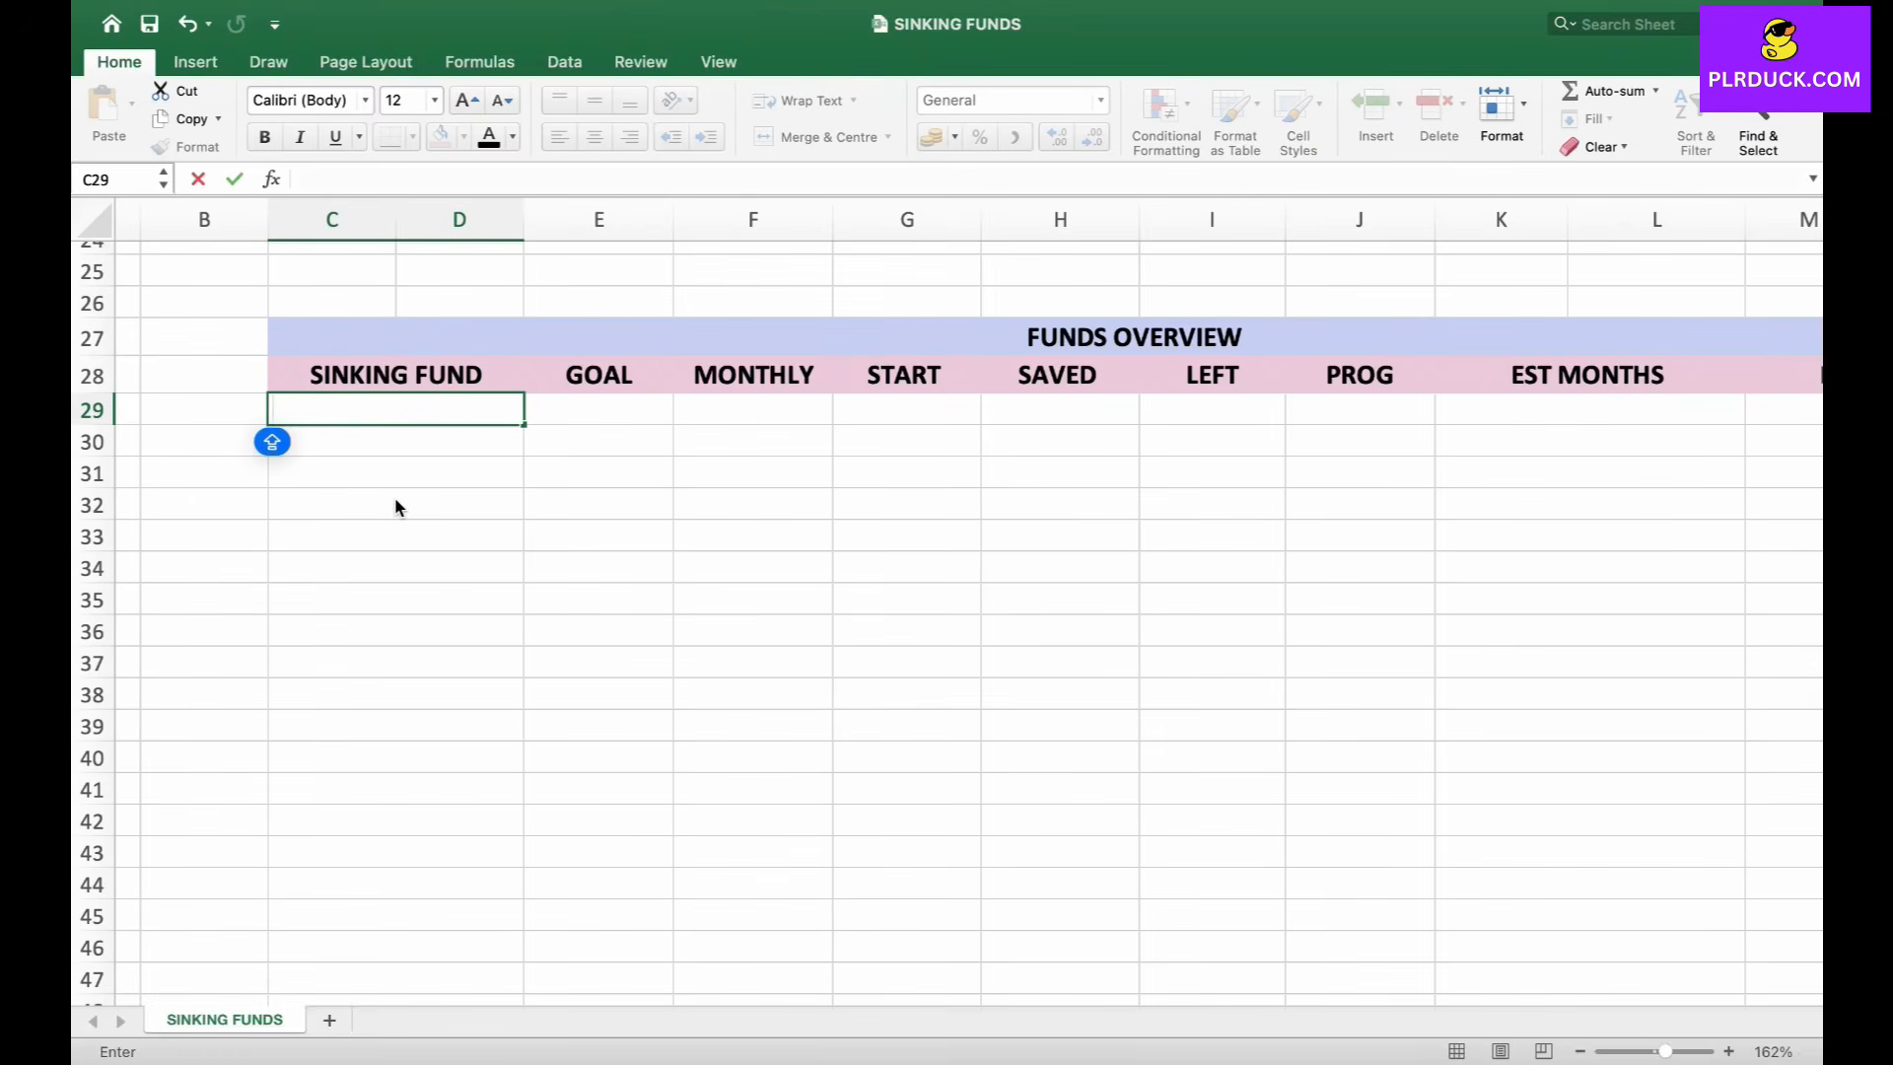
text(EM)
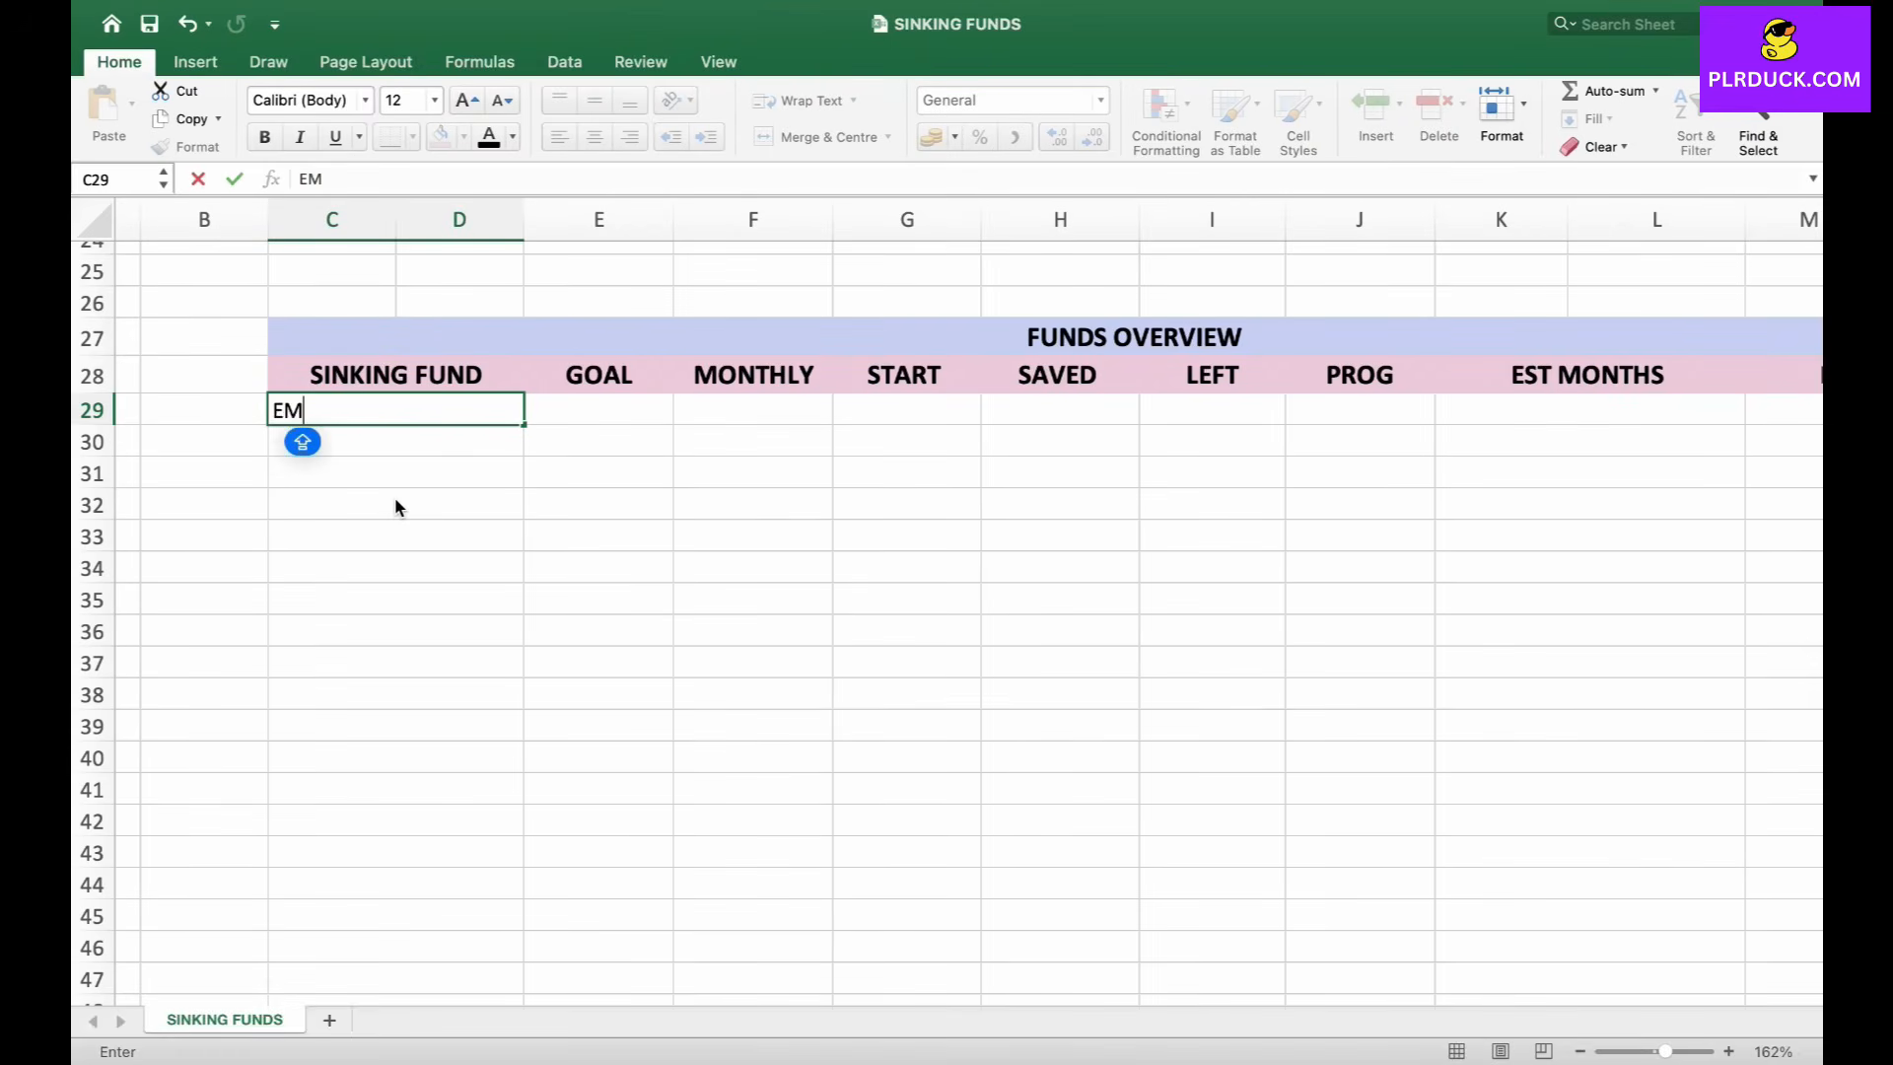
text(ERGENC)
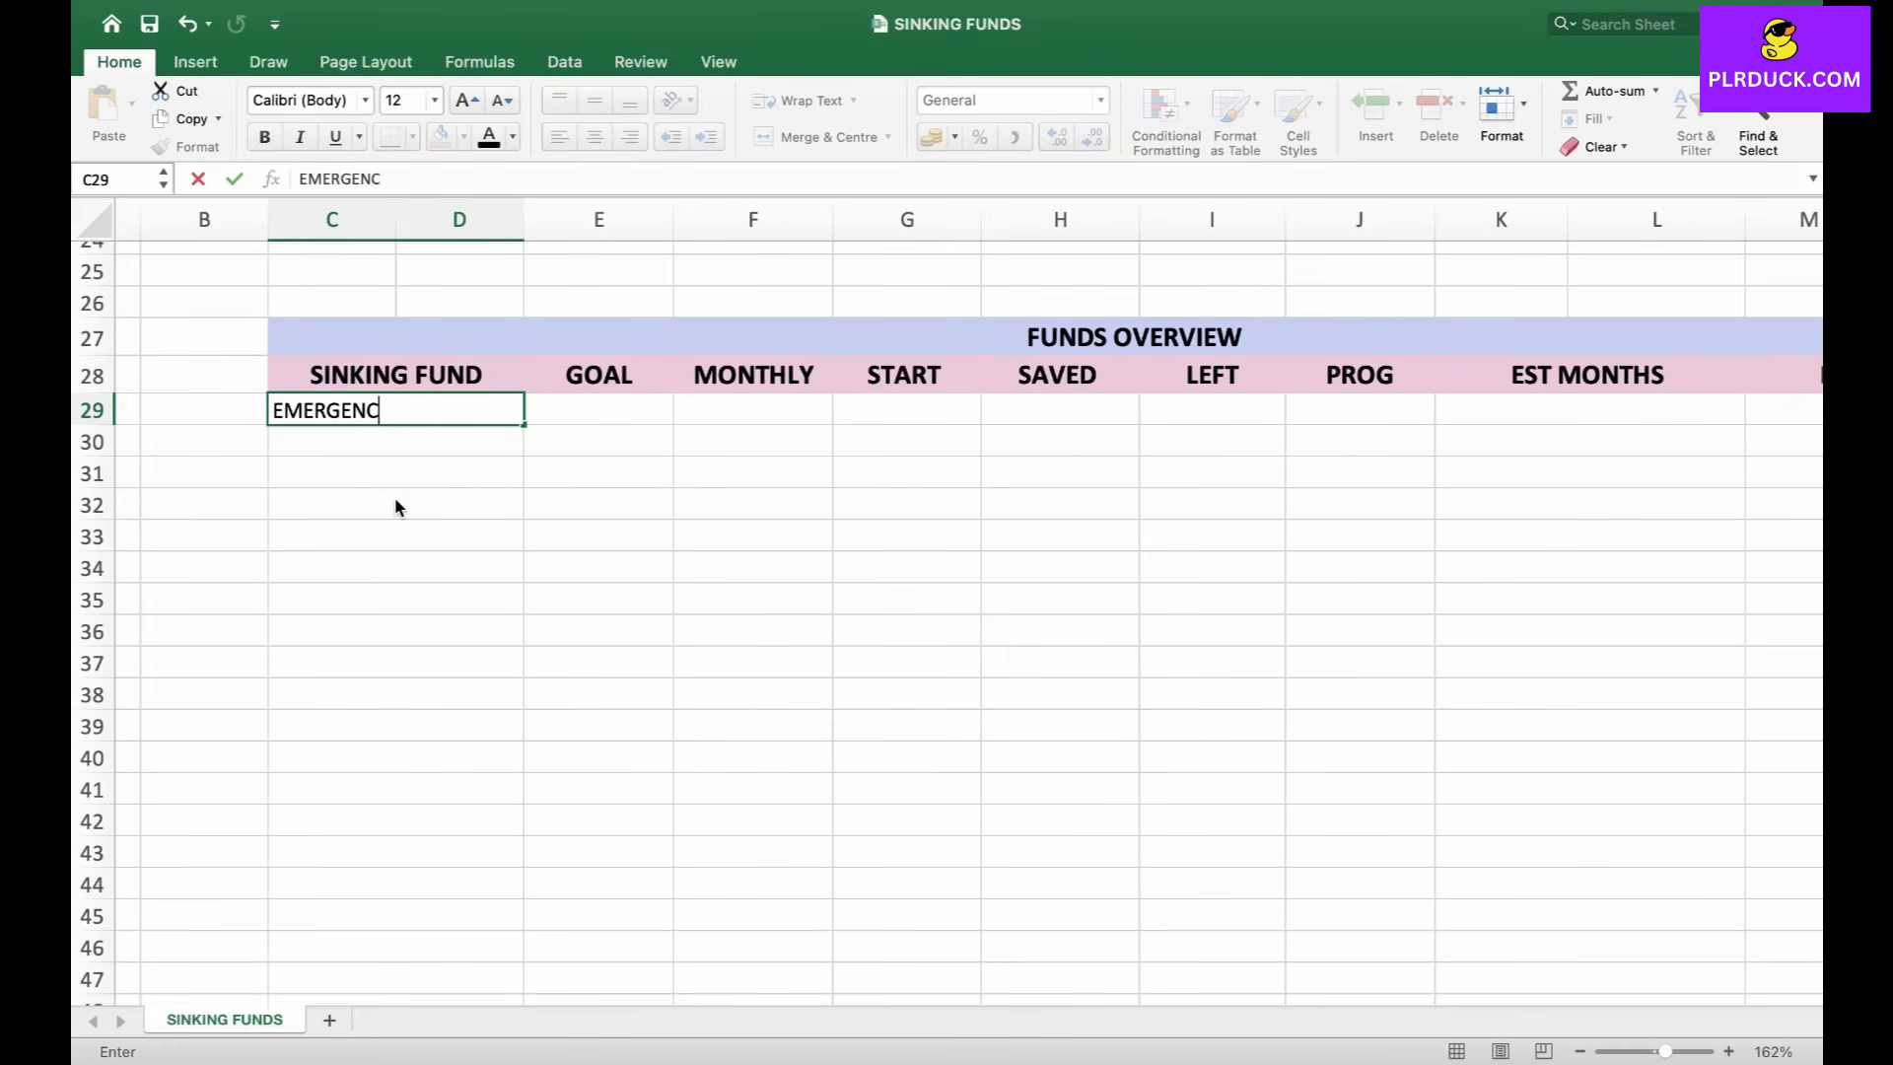
text(Y FUNDS)
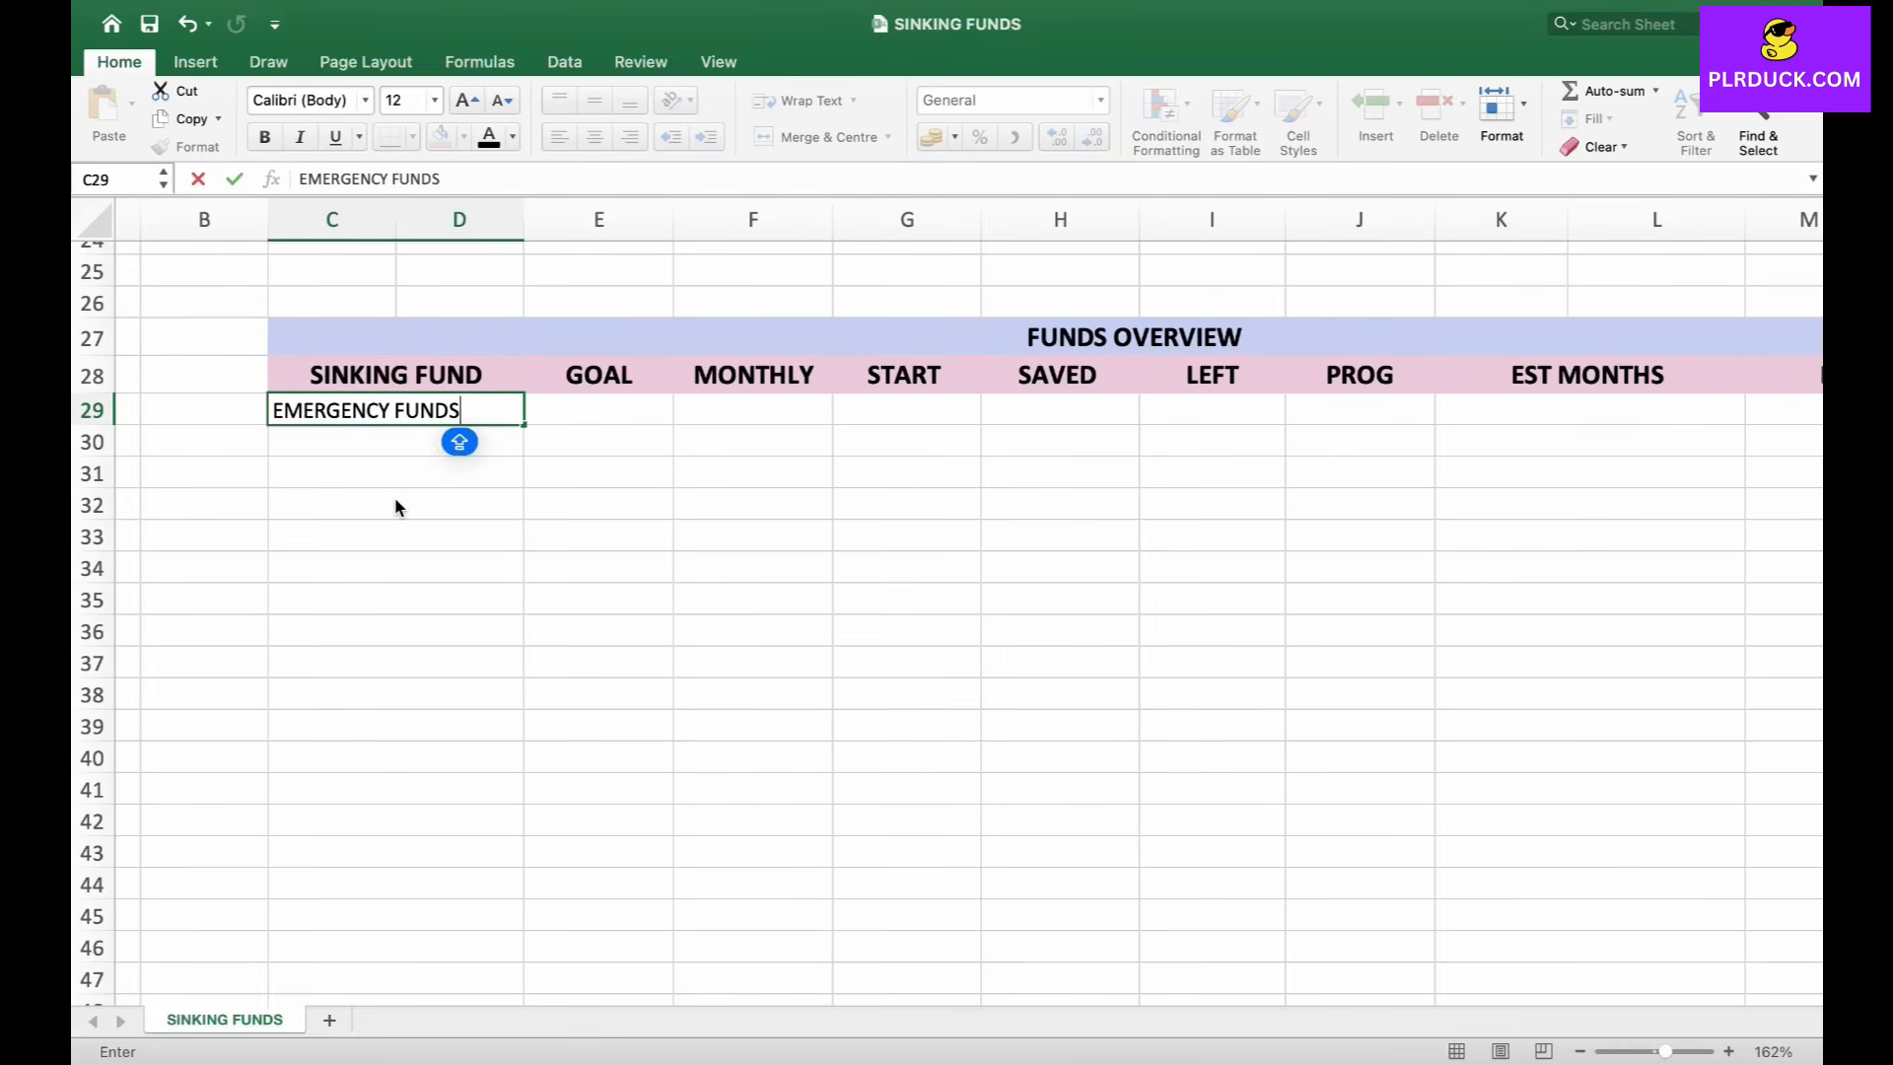
key(Return)
text(TUTION S)
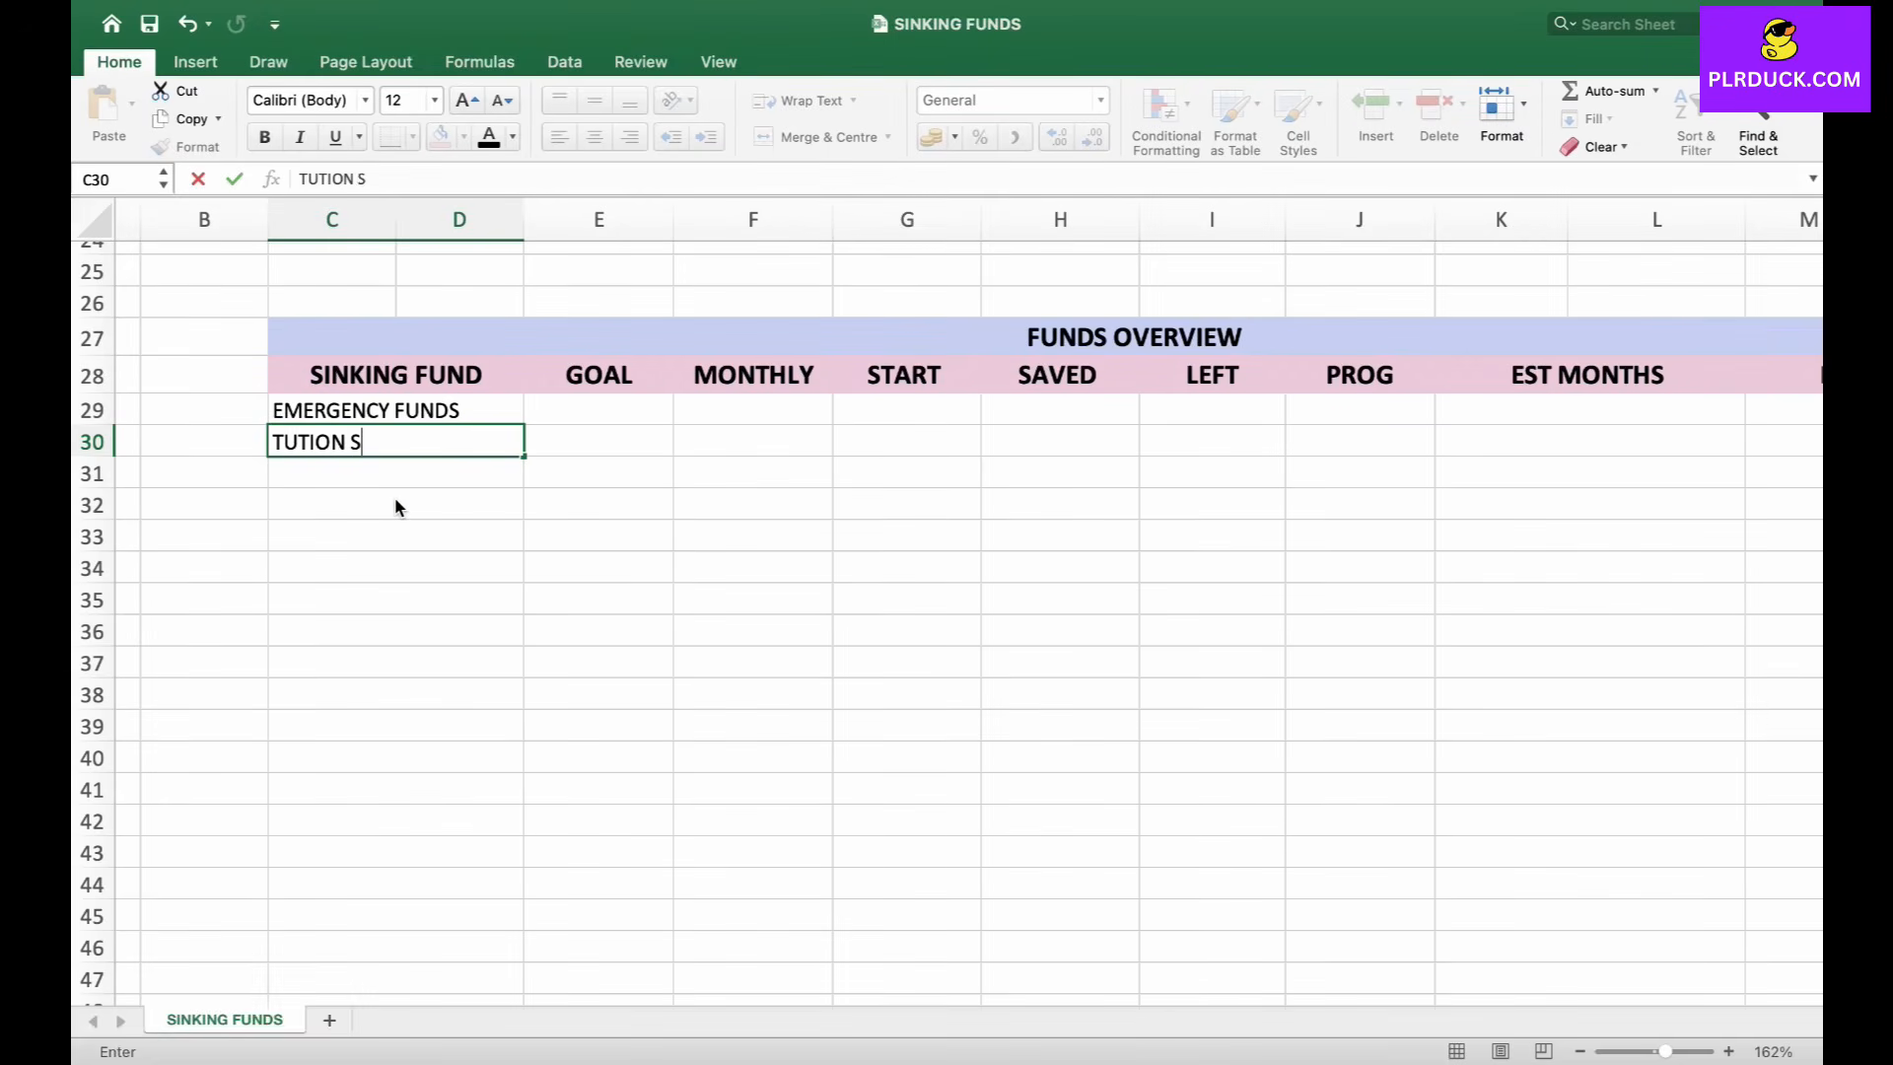
key(BackSpace)
text(FEES)
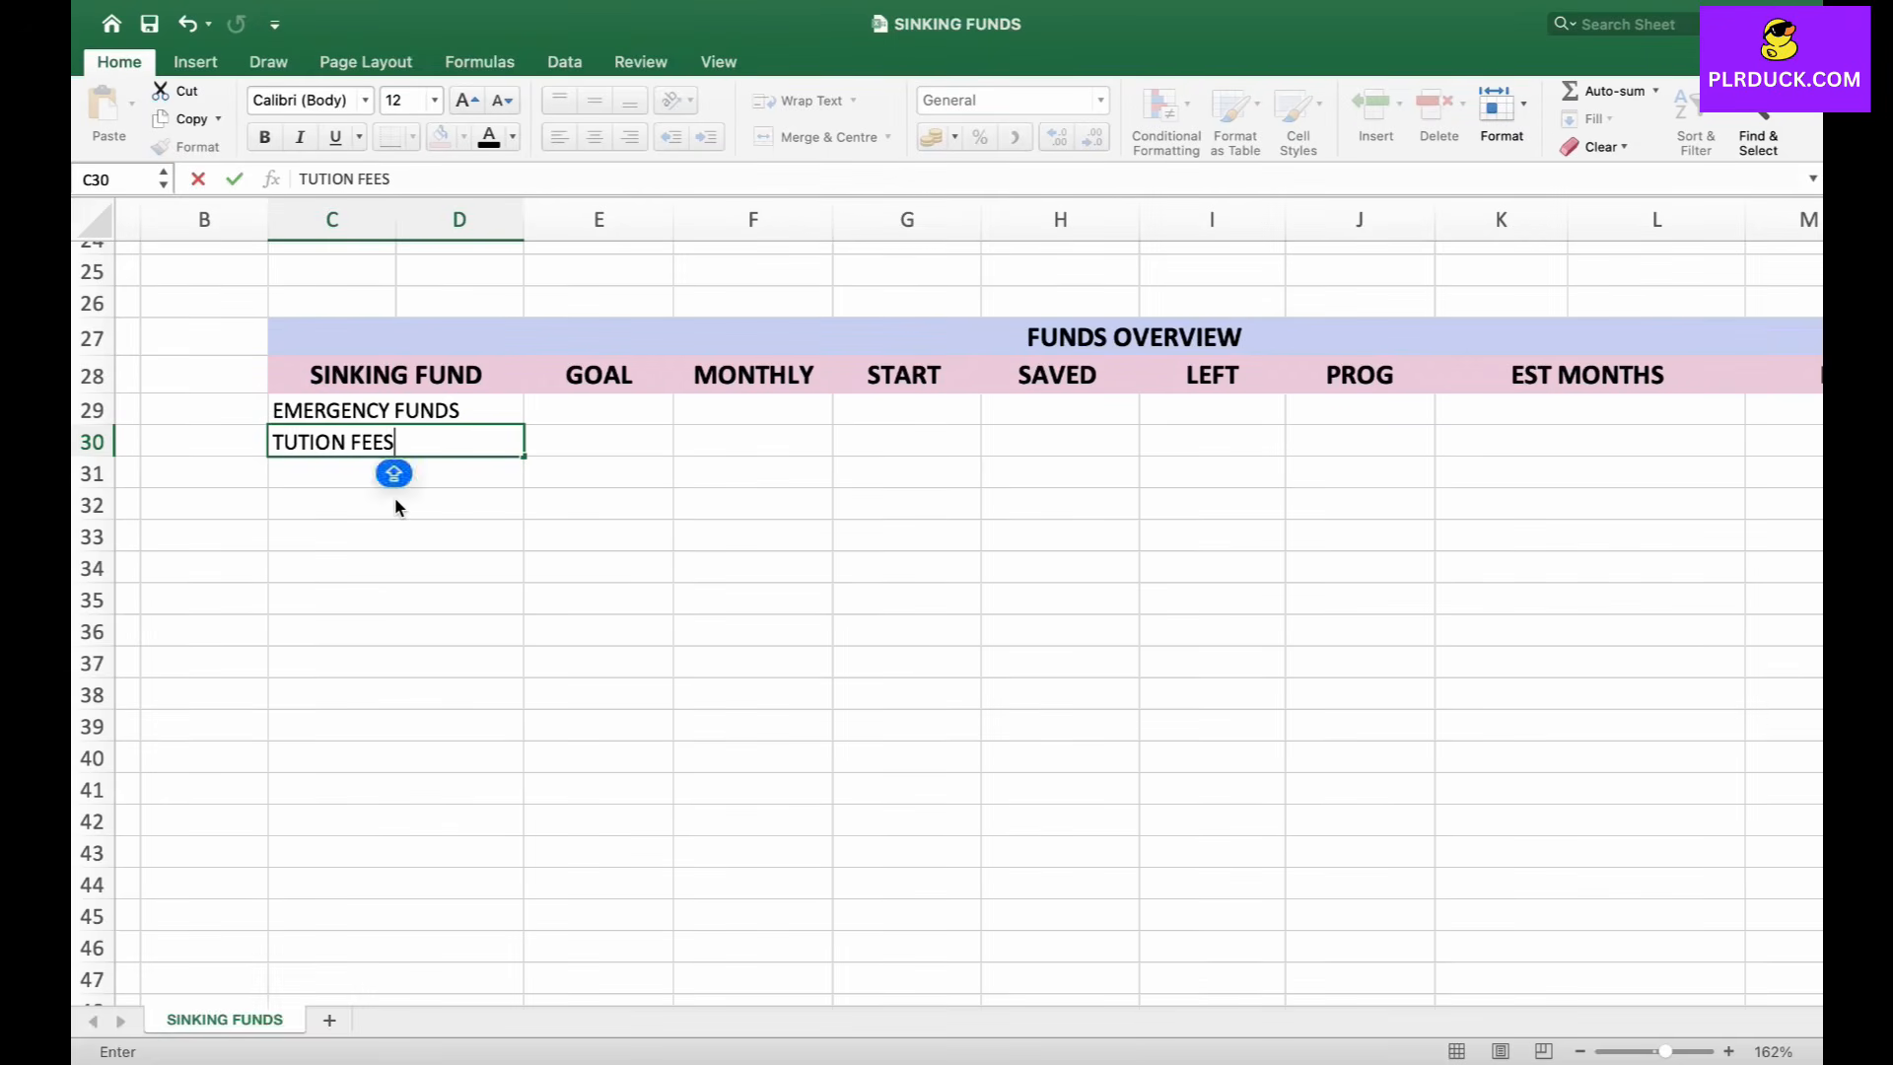
key(Return)
Continue the fund names from C31 to C34 with WEDDING, BUSINESS CAPITAL, MUTUAL FUNDS and INDEX FUNDS.
text(WEDDING)
key(Return)
text(BUSINE)
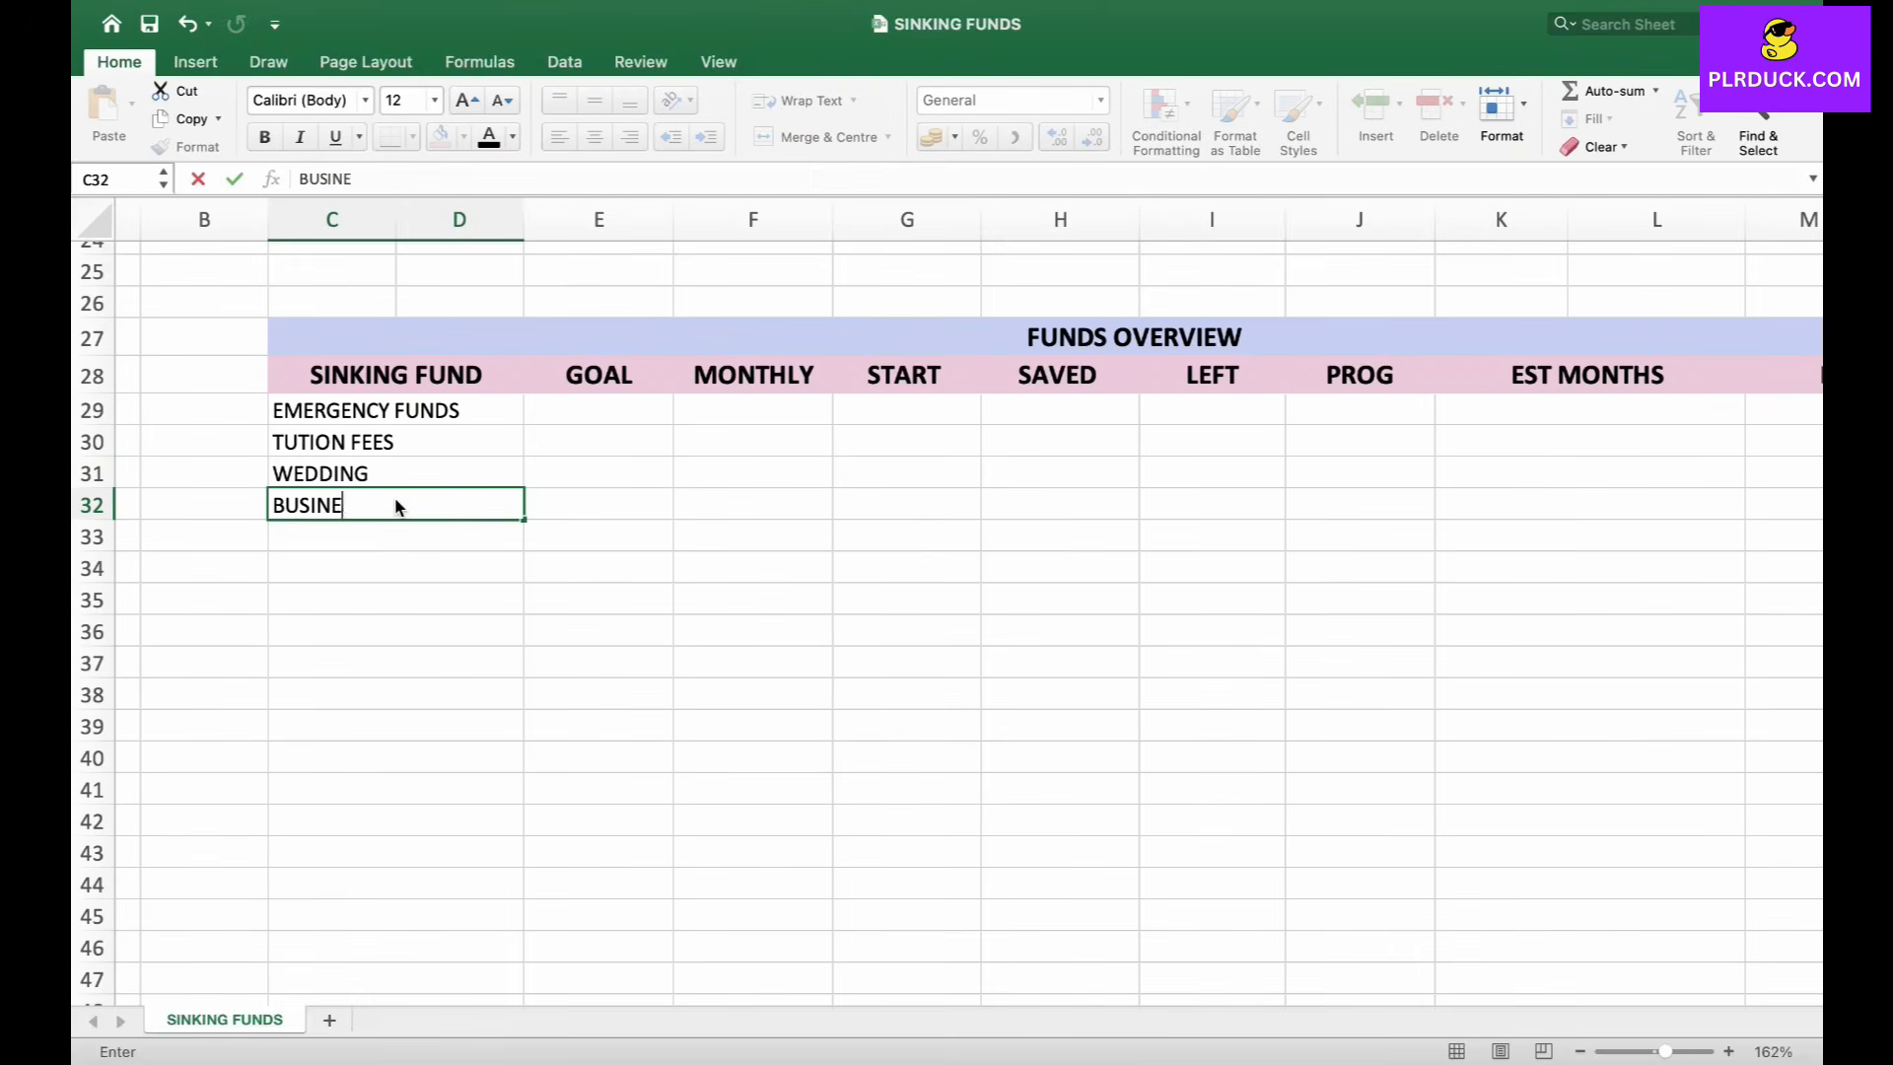
text(SS CAPITAL)
key(Return)
text(MUTU)
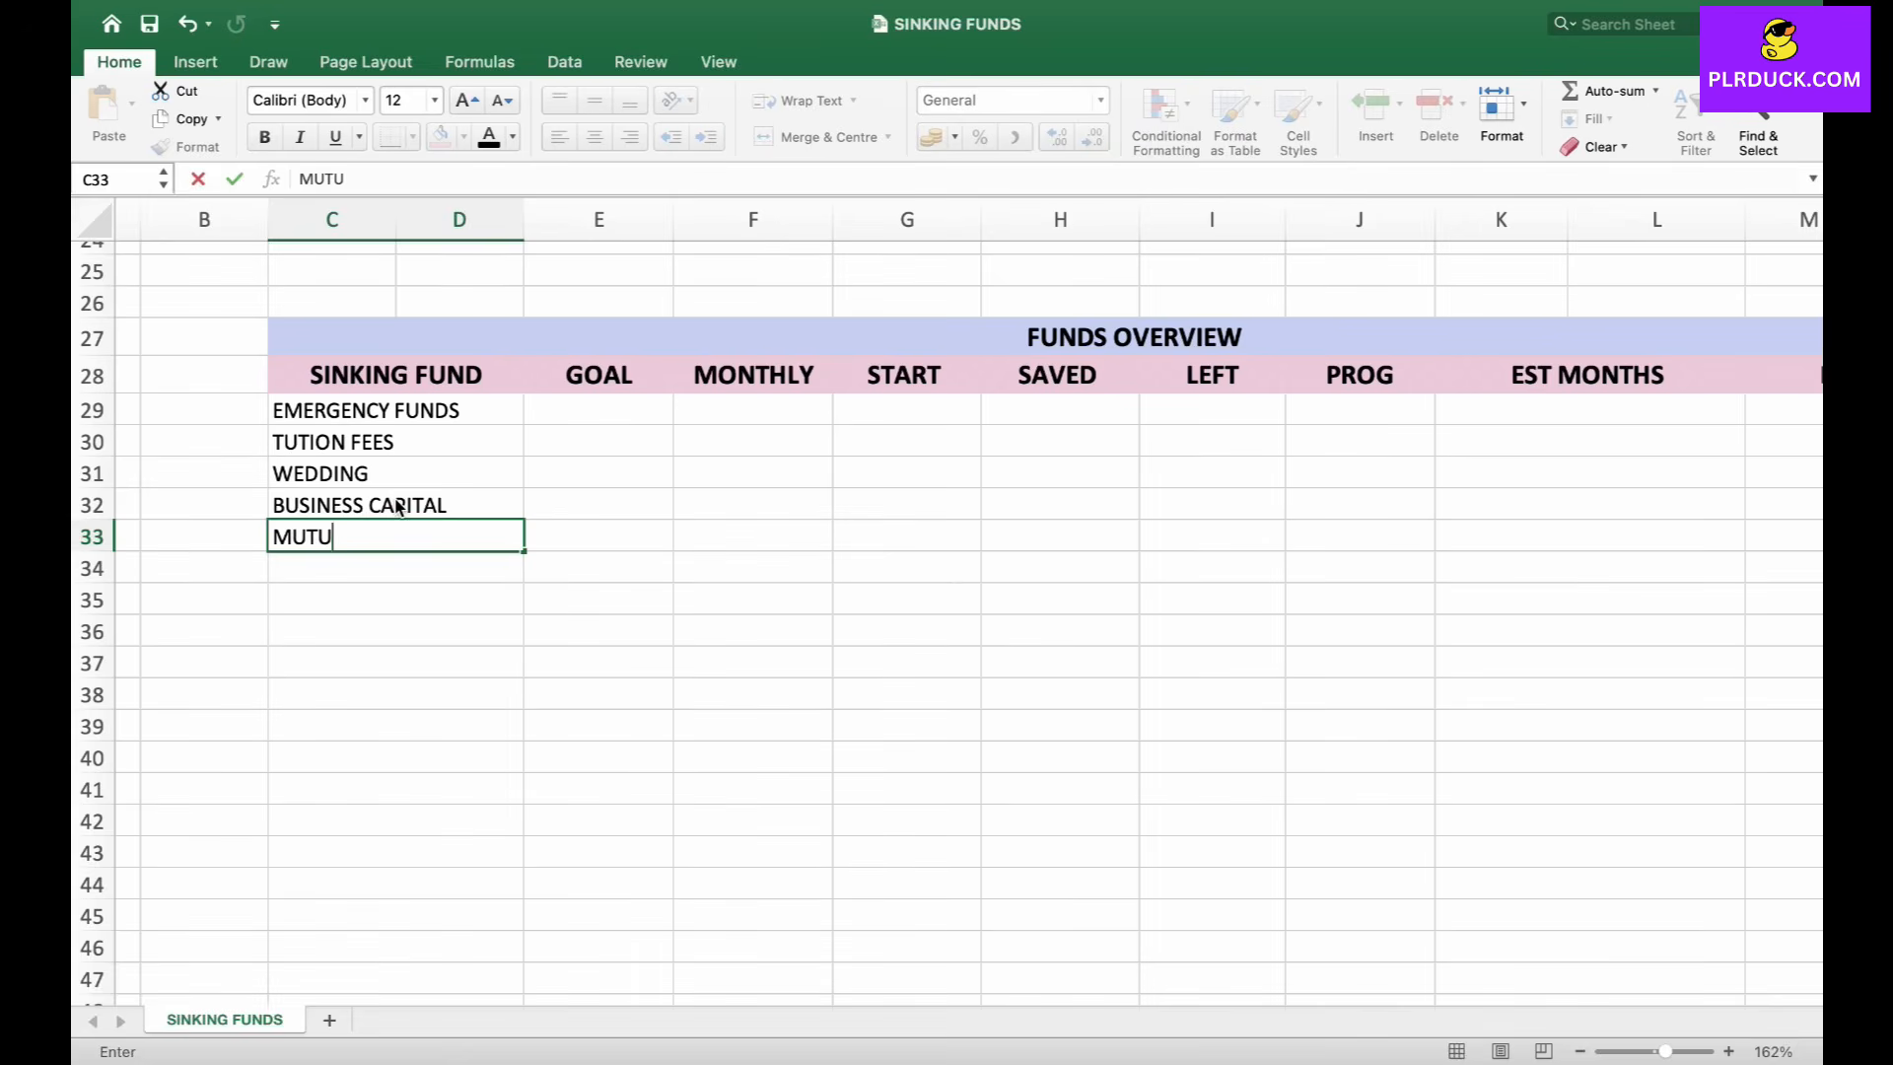
text(AL FUNDS)
key(Return)
text(INDEX FUNDS)
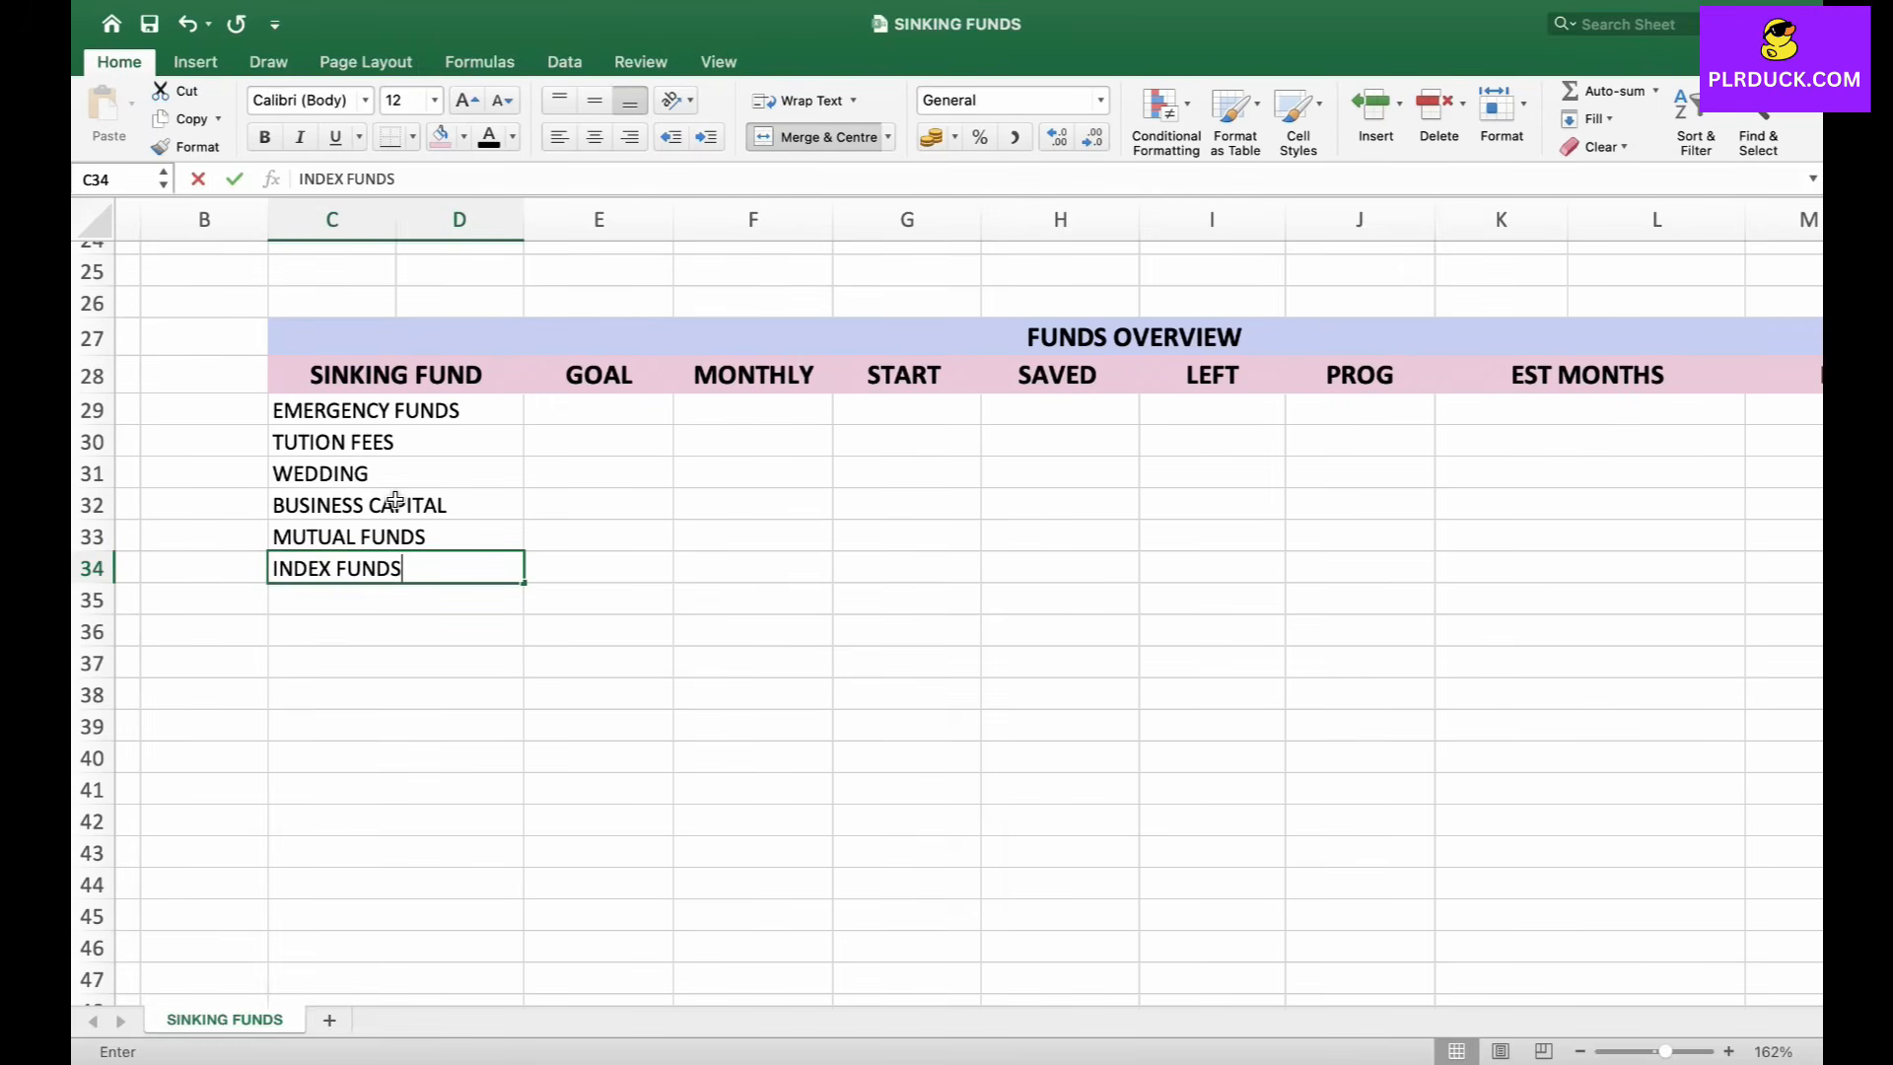
key(Return)
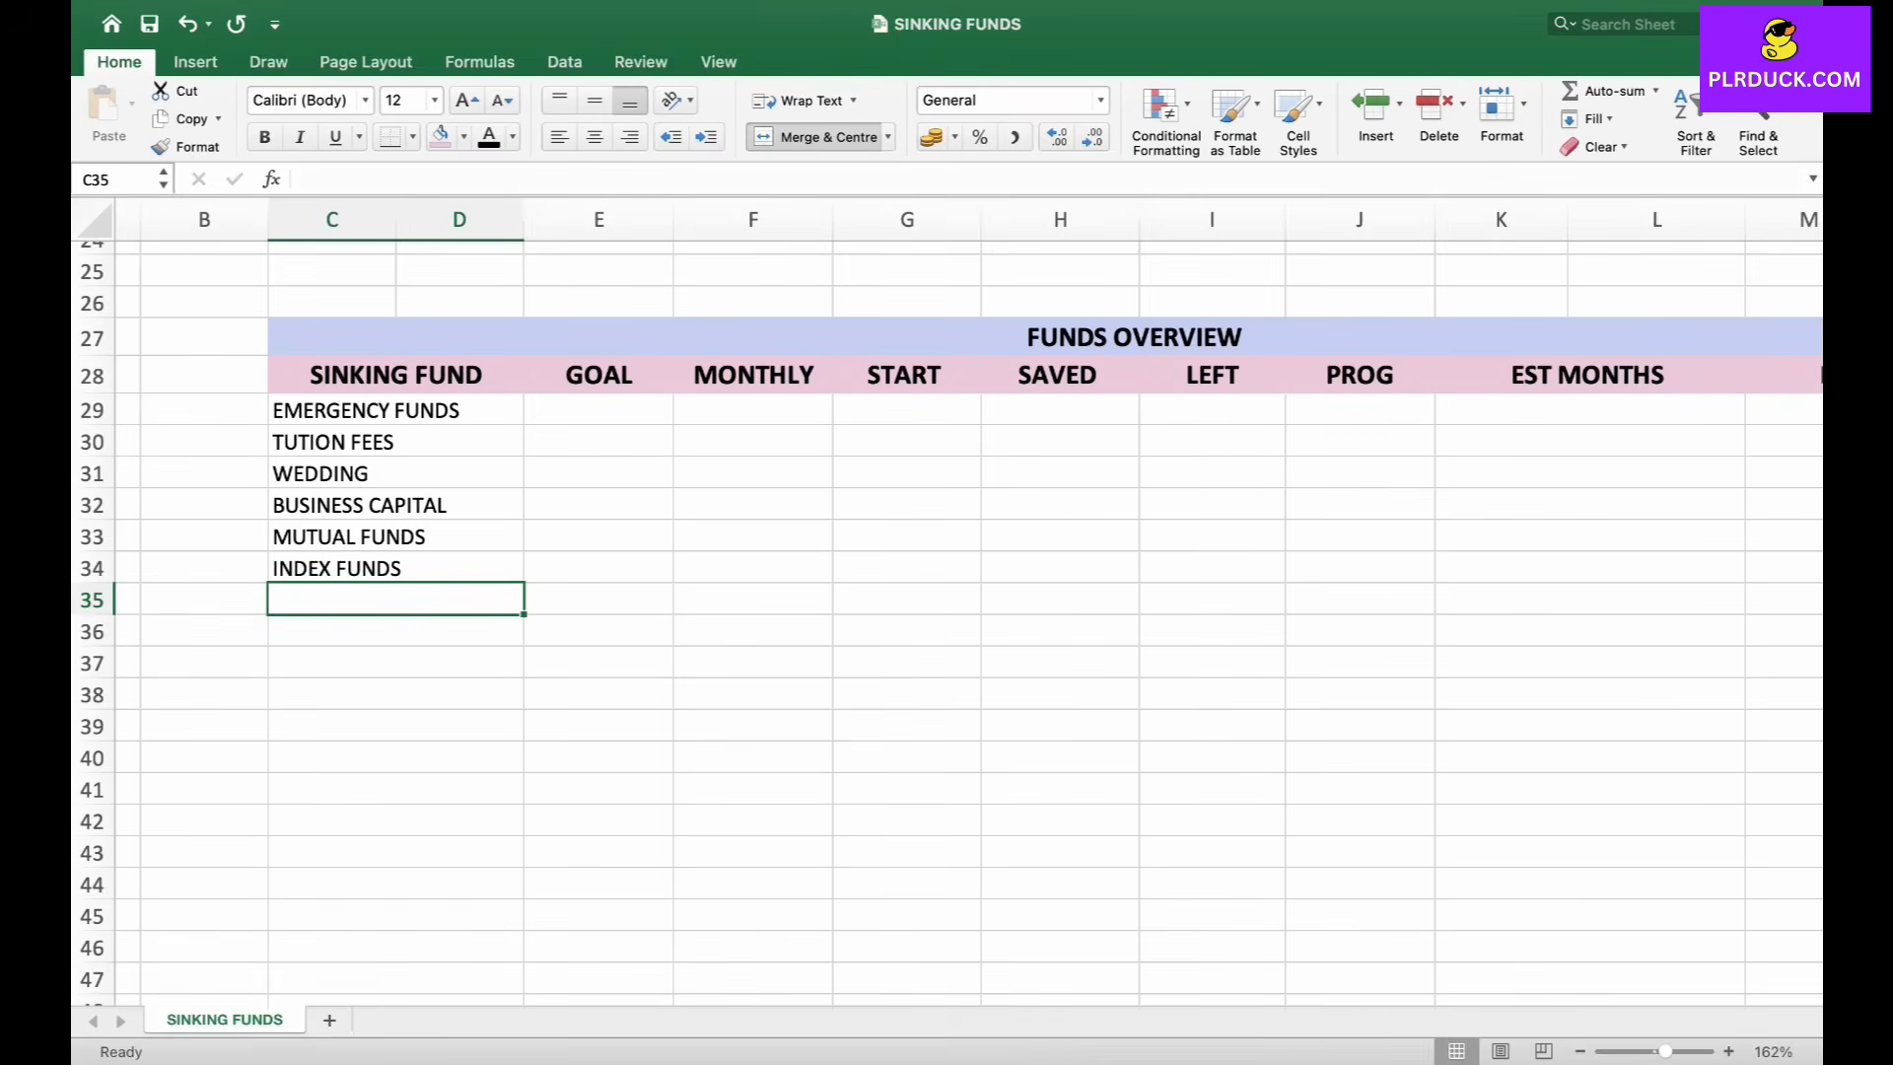
Fill in the EMERGENCY FUNDS row with goal 5000, monthly 500 and start 1000.
click(598, 411)
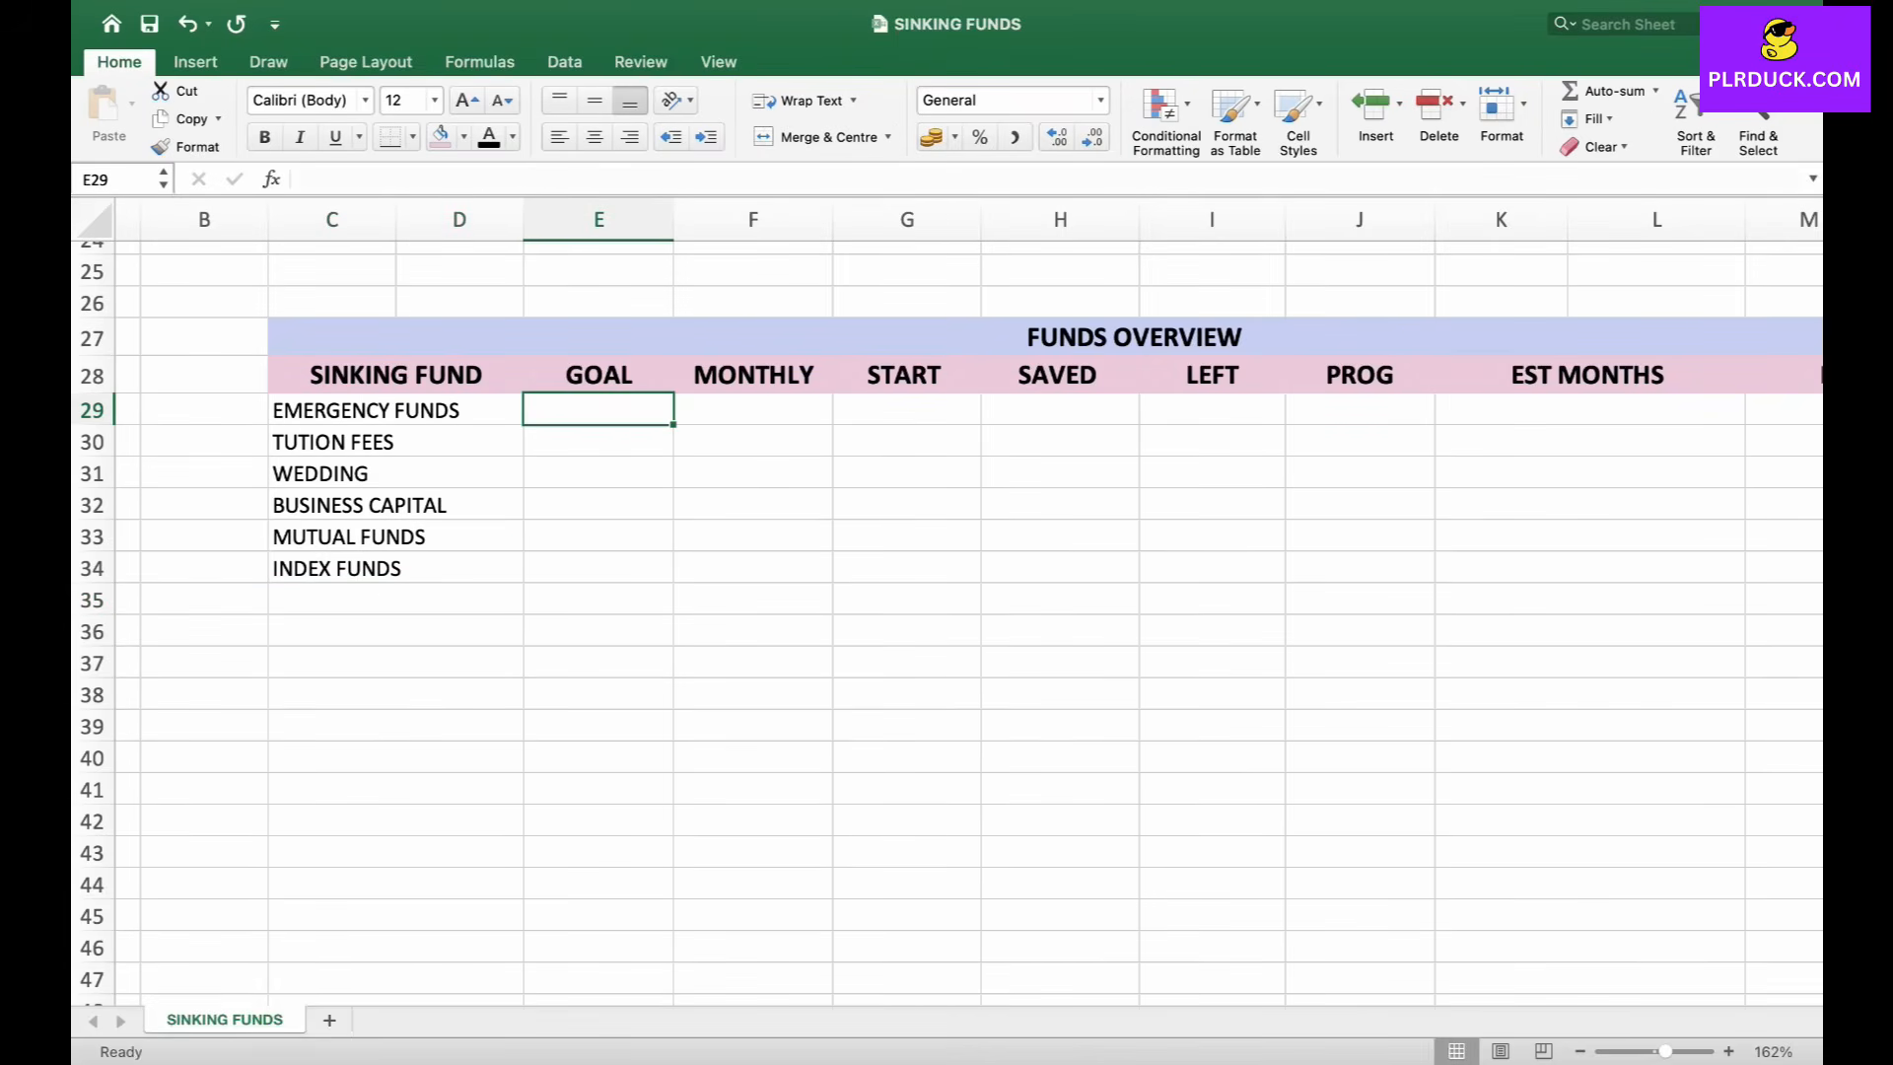
text(5000)
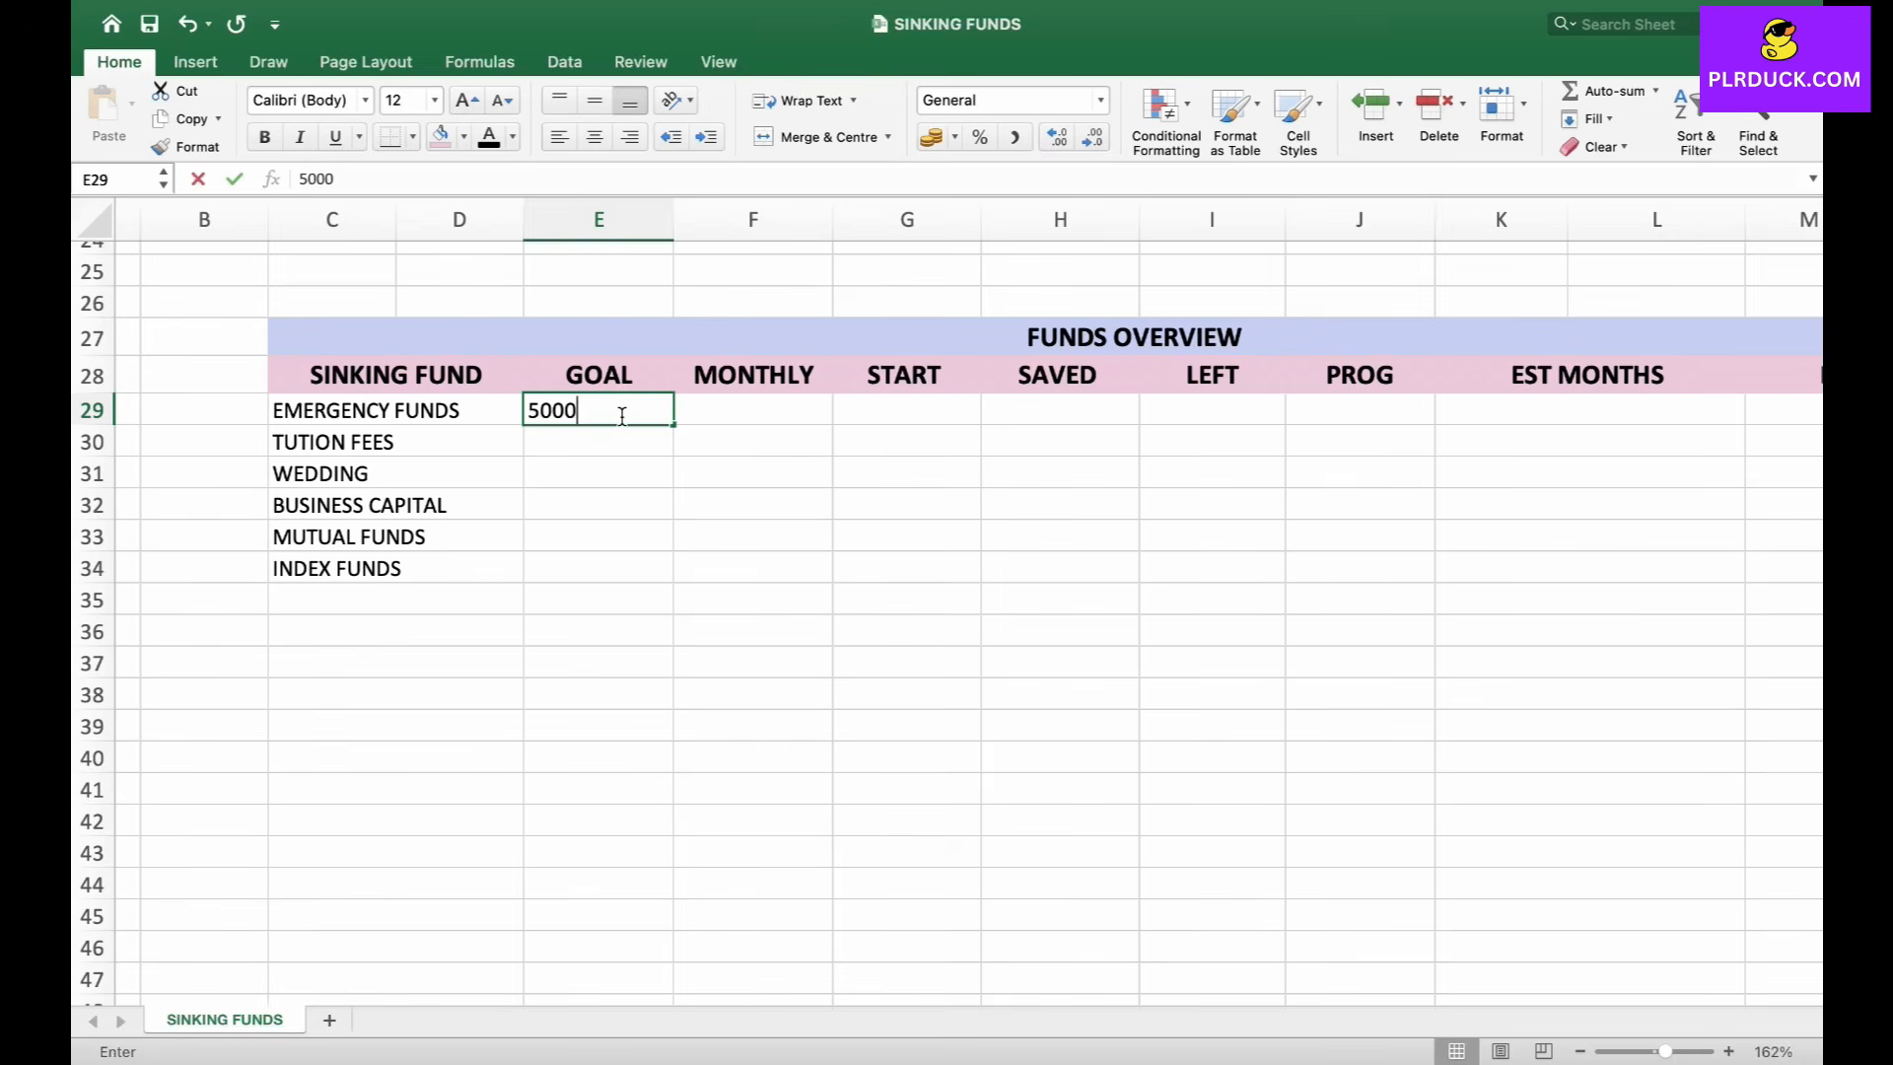
key(Tab)
text(500)
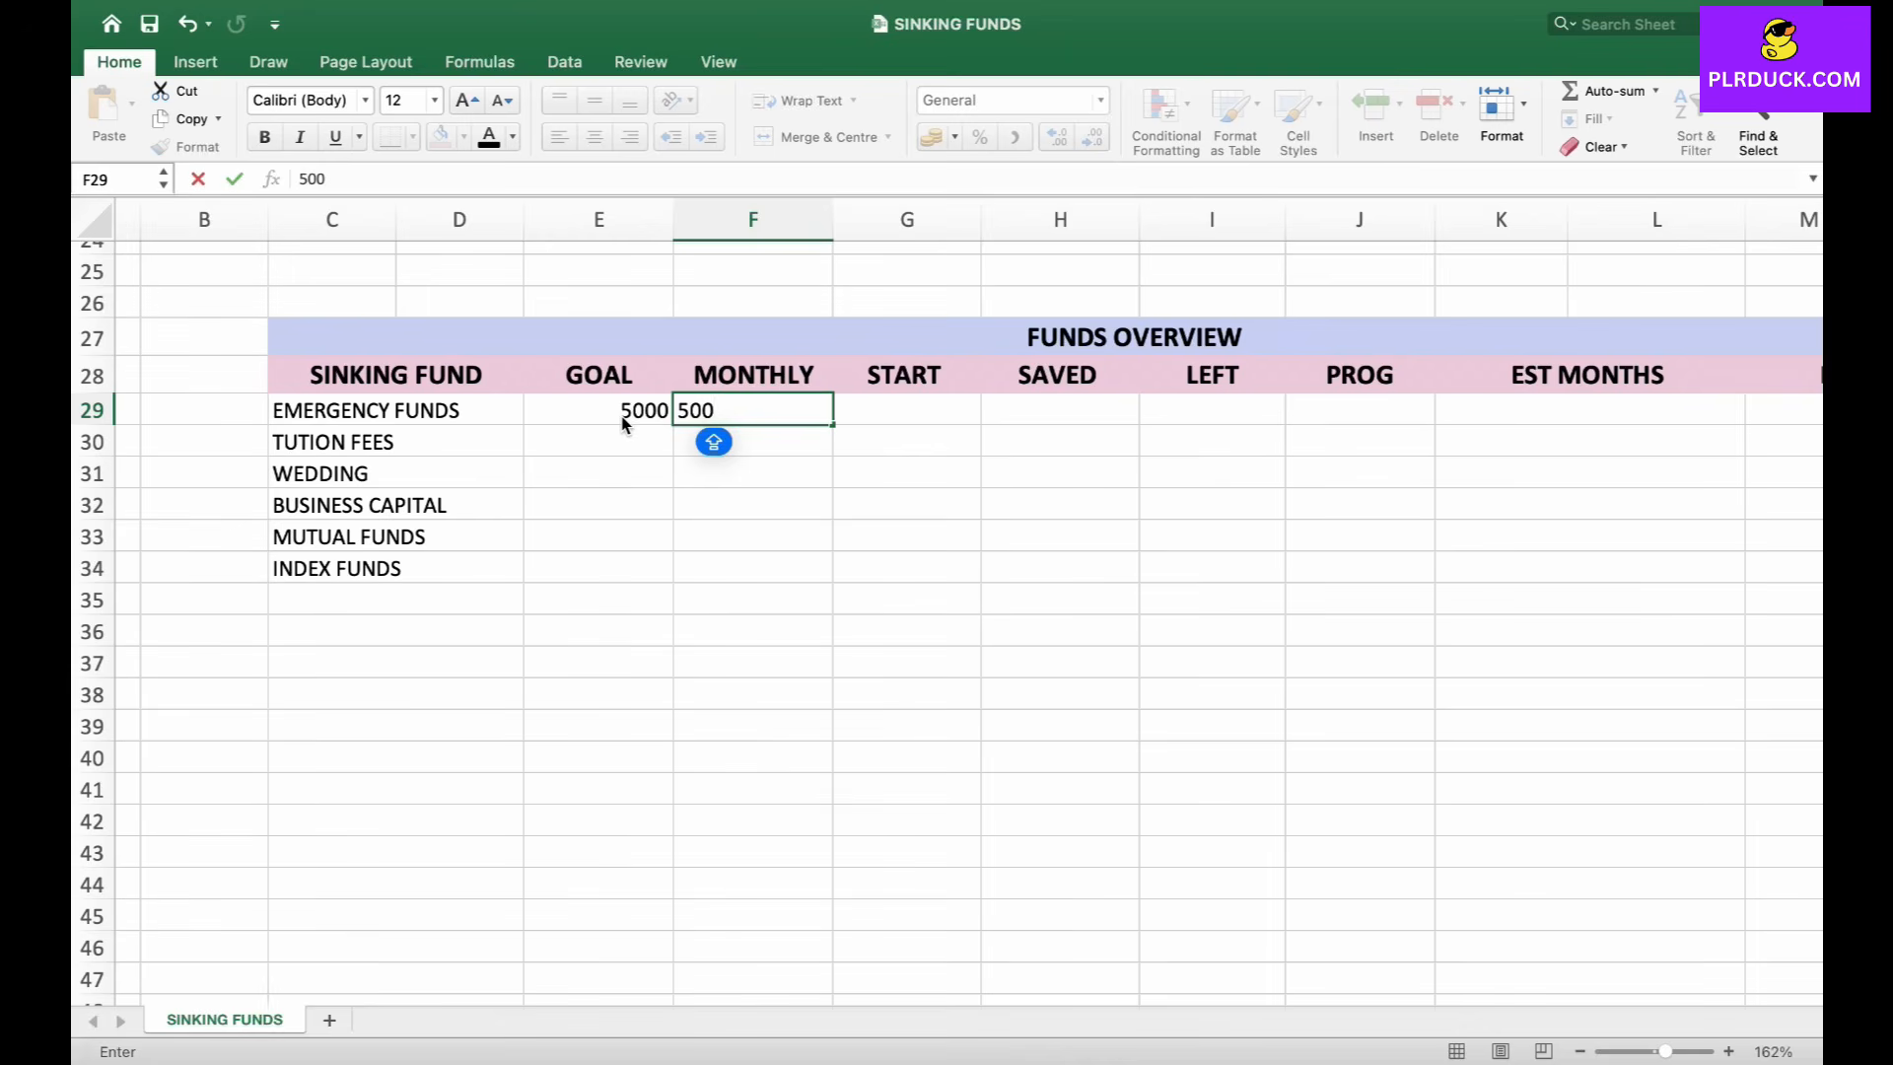
key(Tab)
text(1000)
key(Escape)
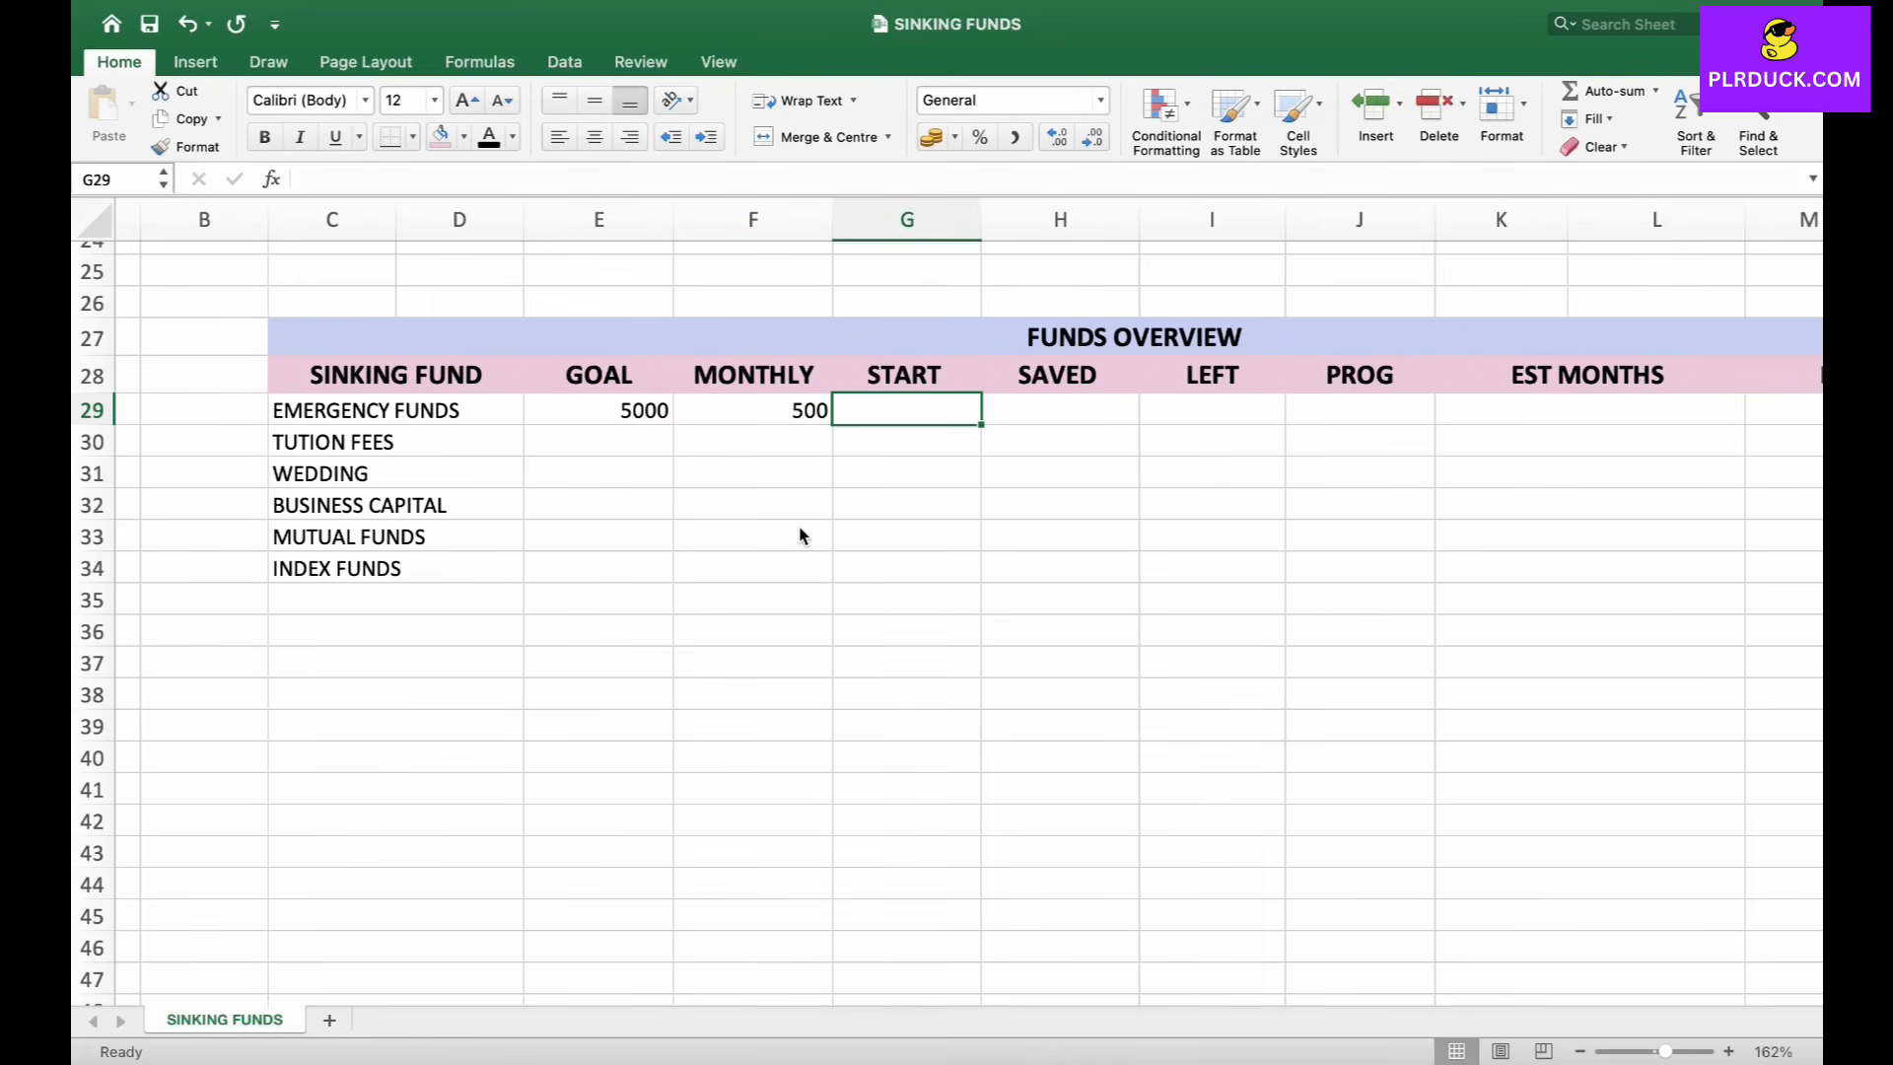
text(1000)
key(Return)
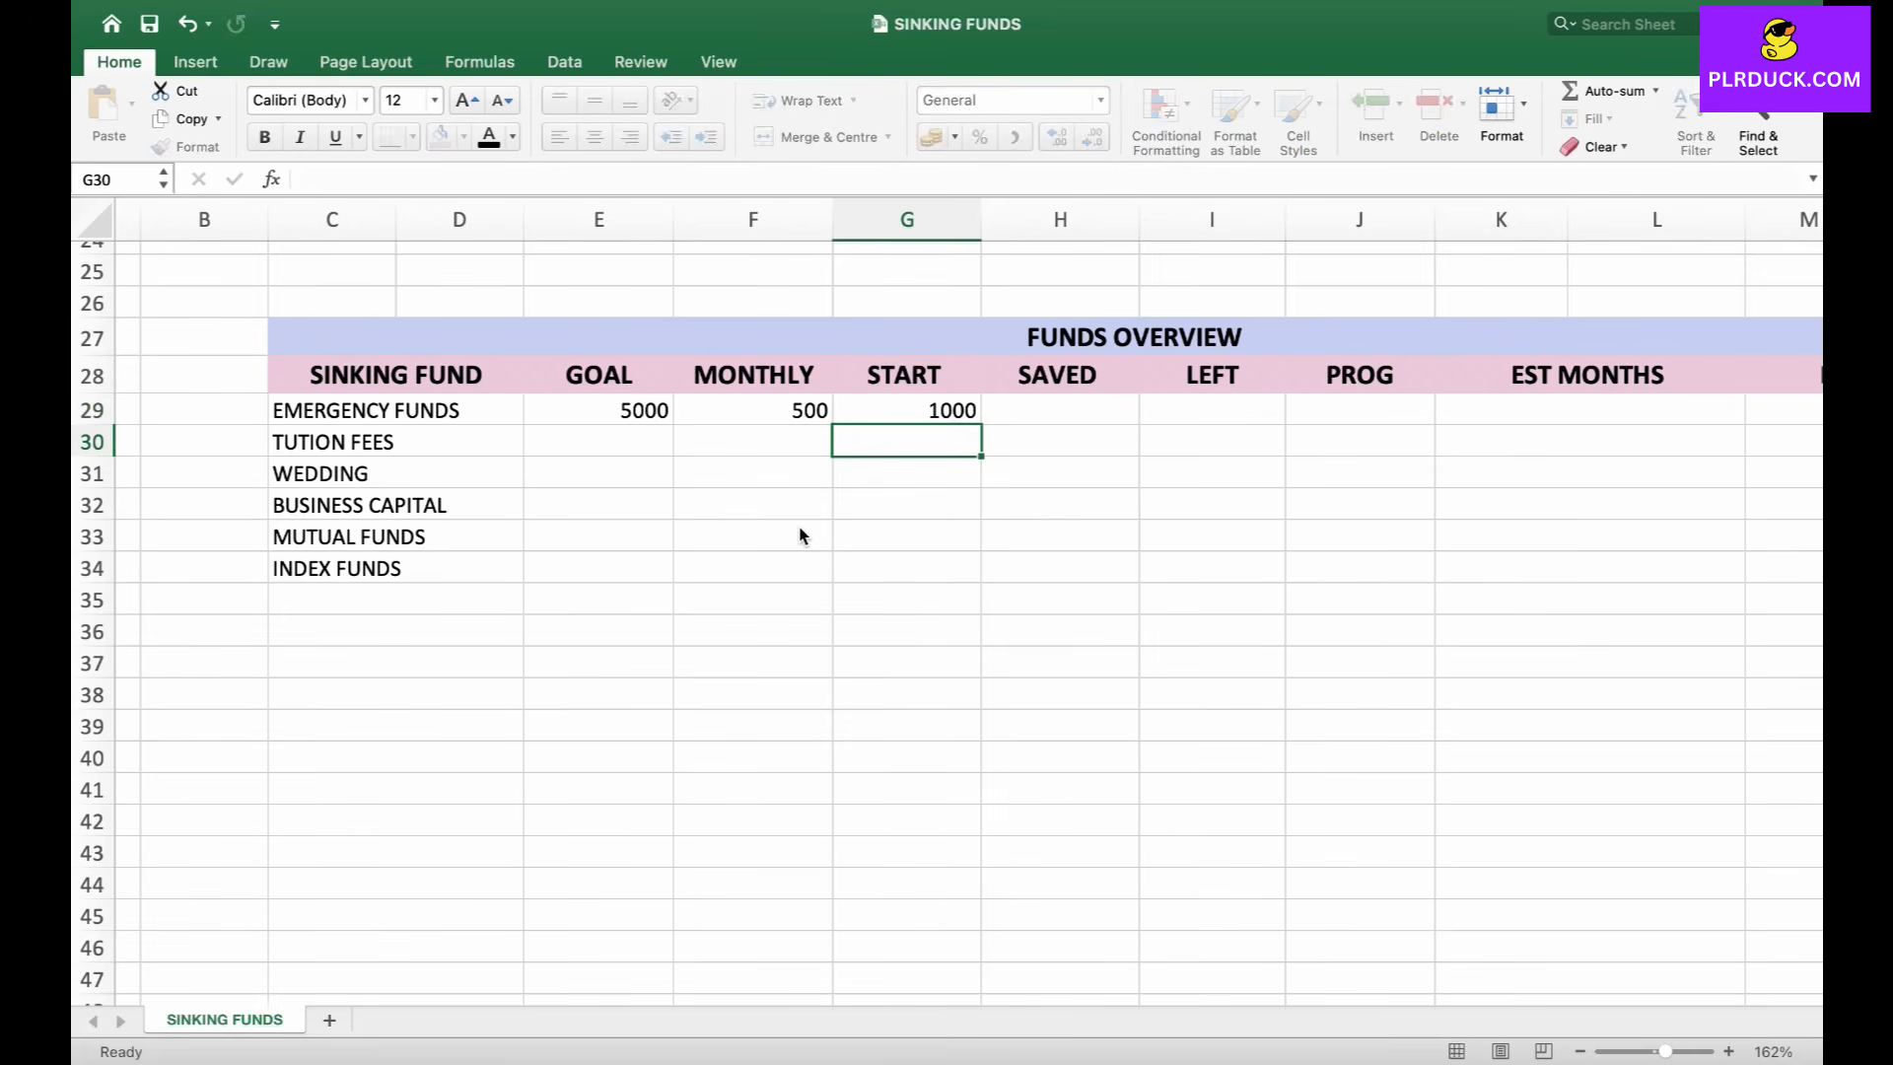
Fill in the TUTION FEES row with goal 5400, monthly 400 and start 900.
key(Left)
key(Left)
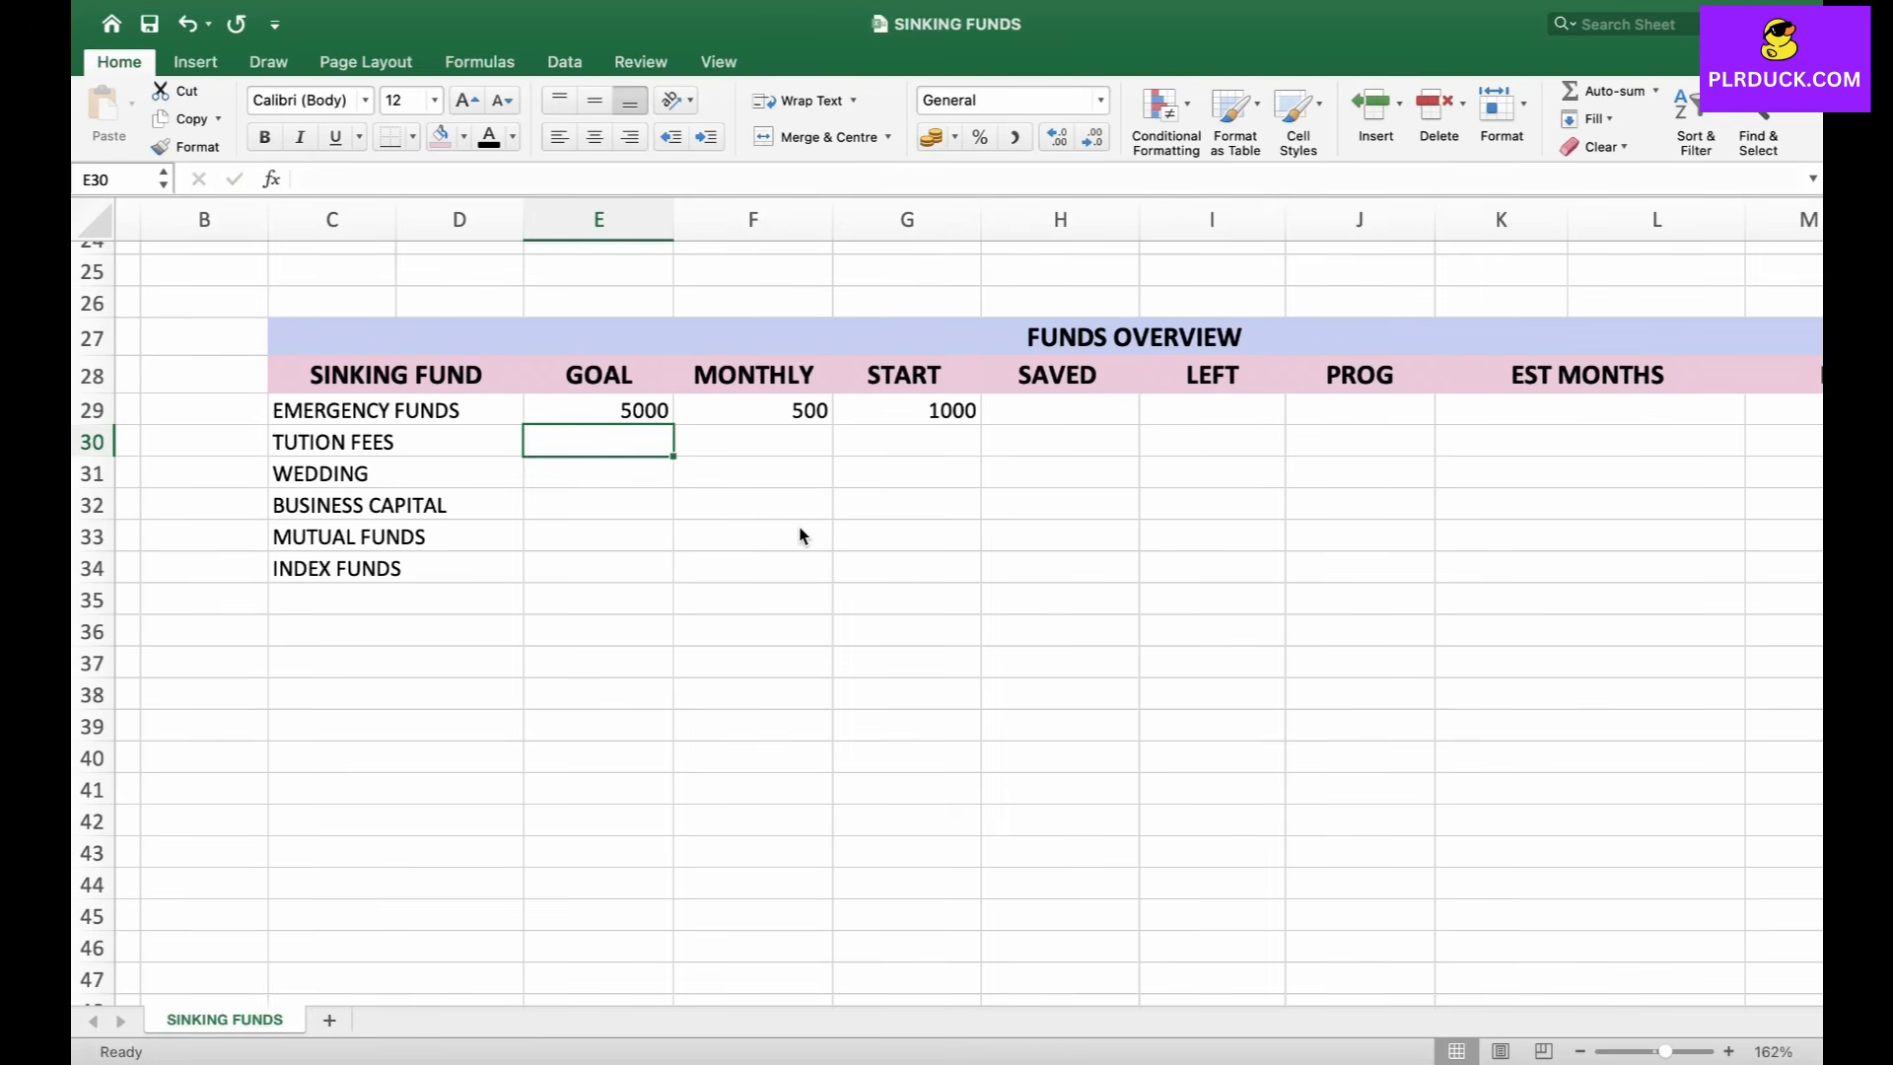
text(5400)
key(Tab)
text(400)
key(Return)
key(Up)
key(Tab)
text(900)
key(Return)
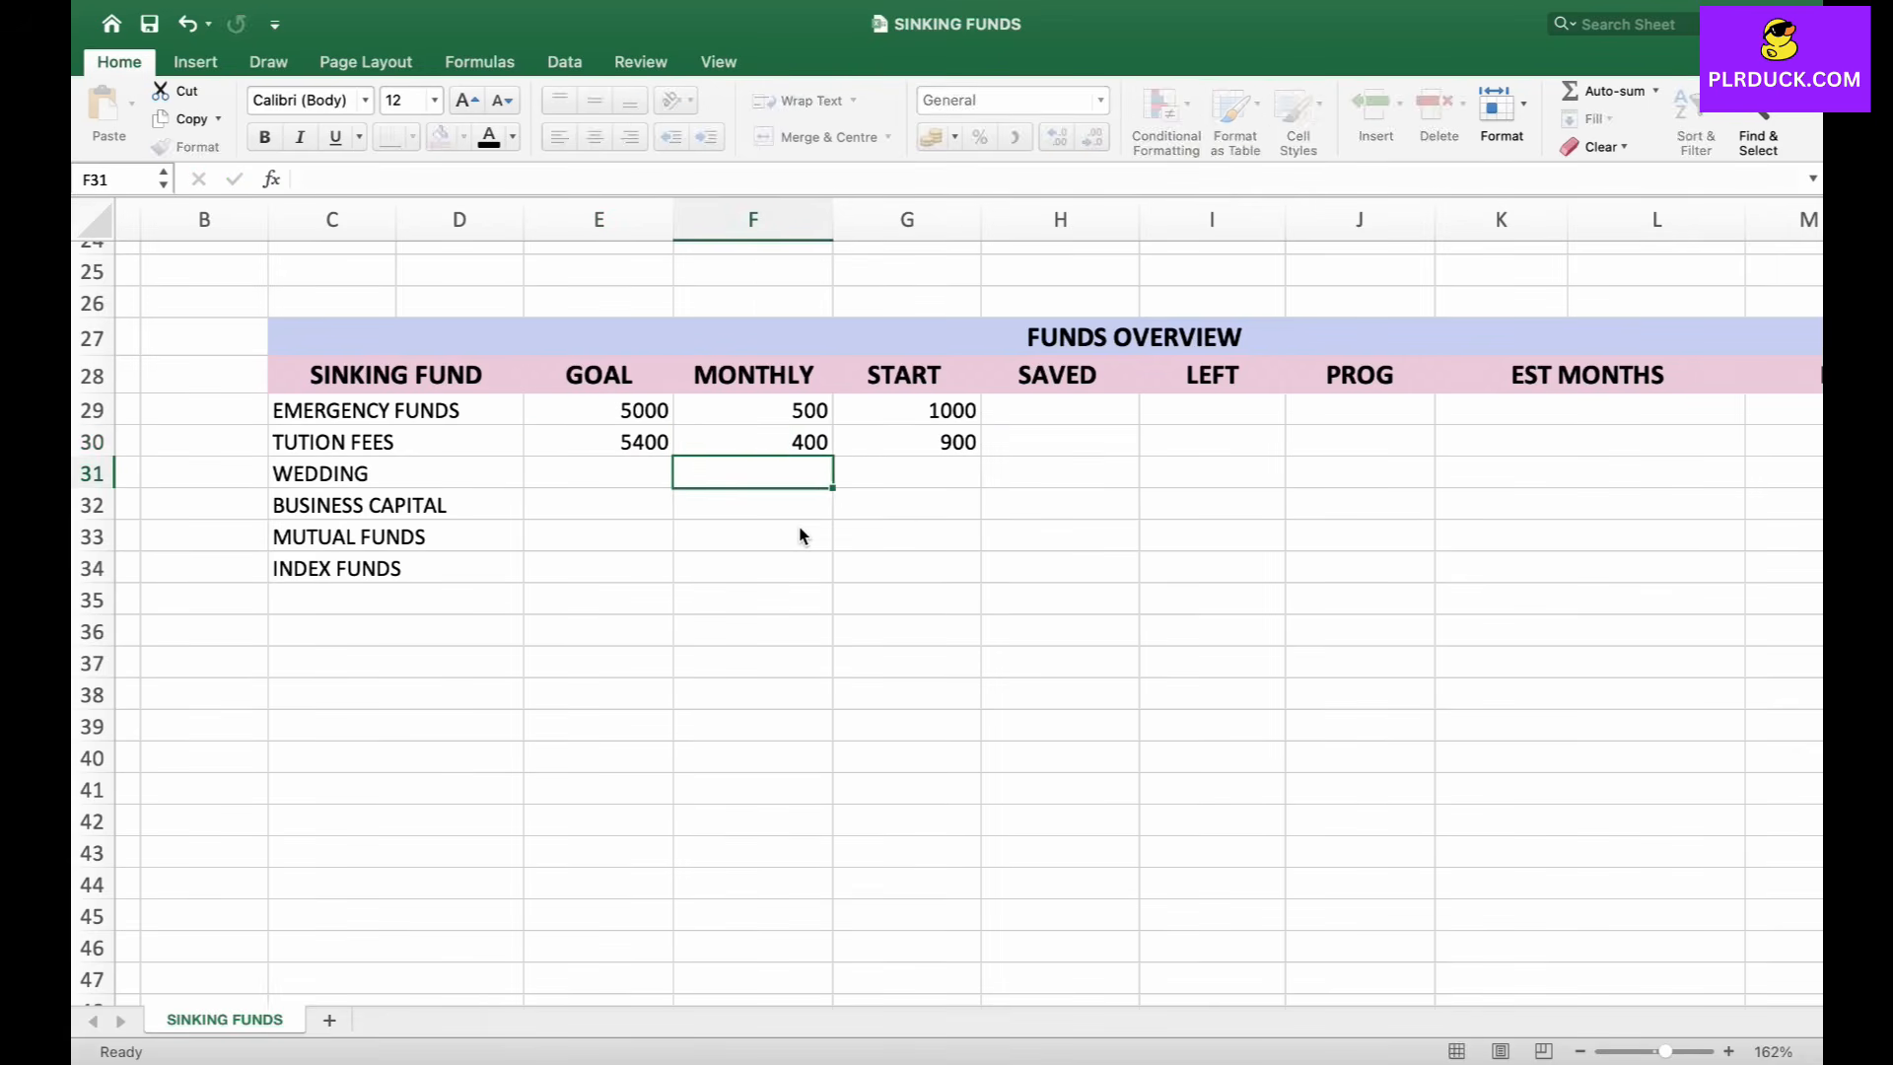
Fill in the WEDDING row with goal 7000, monthly 800 and start 1200.
key(Left)
text(7000)
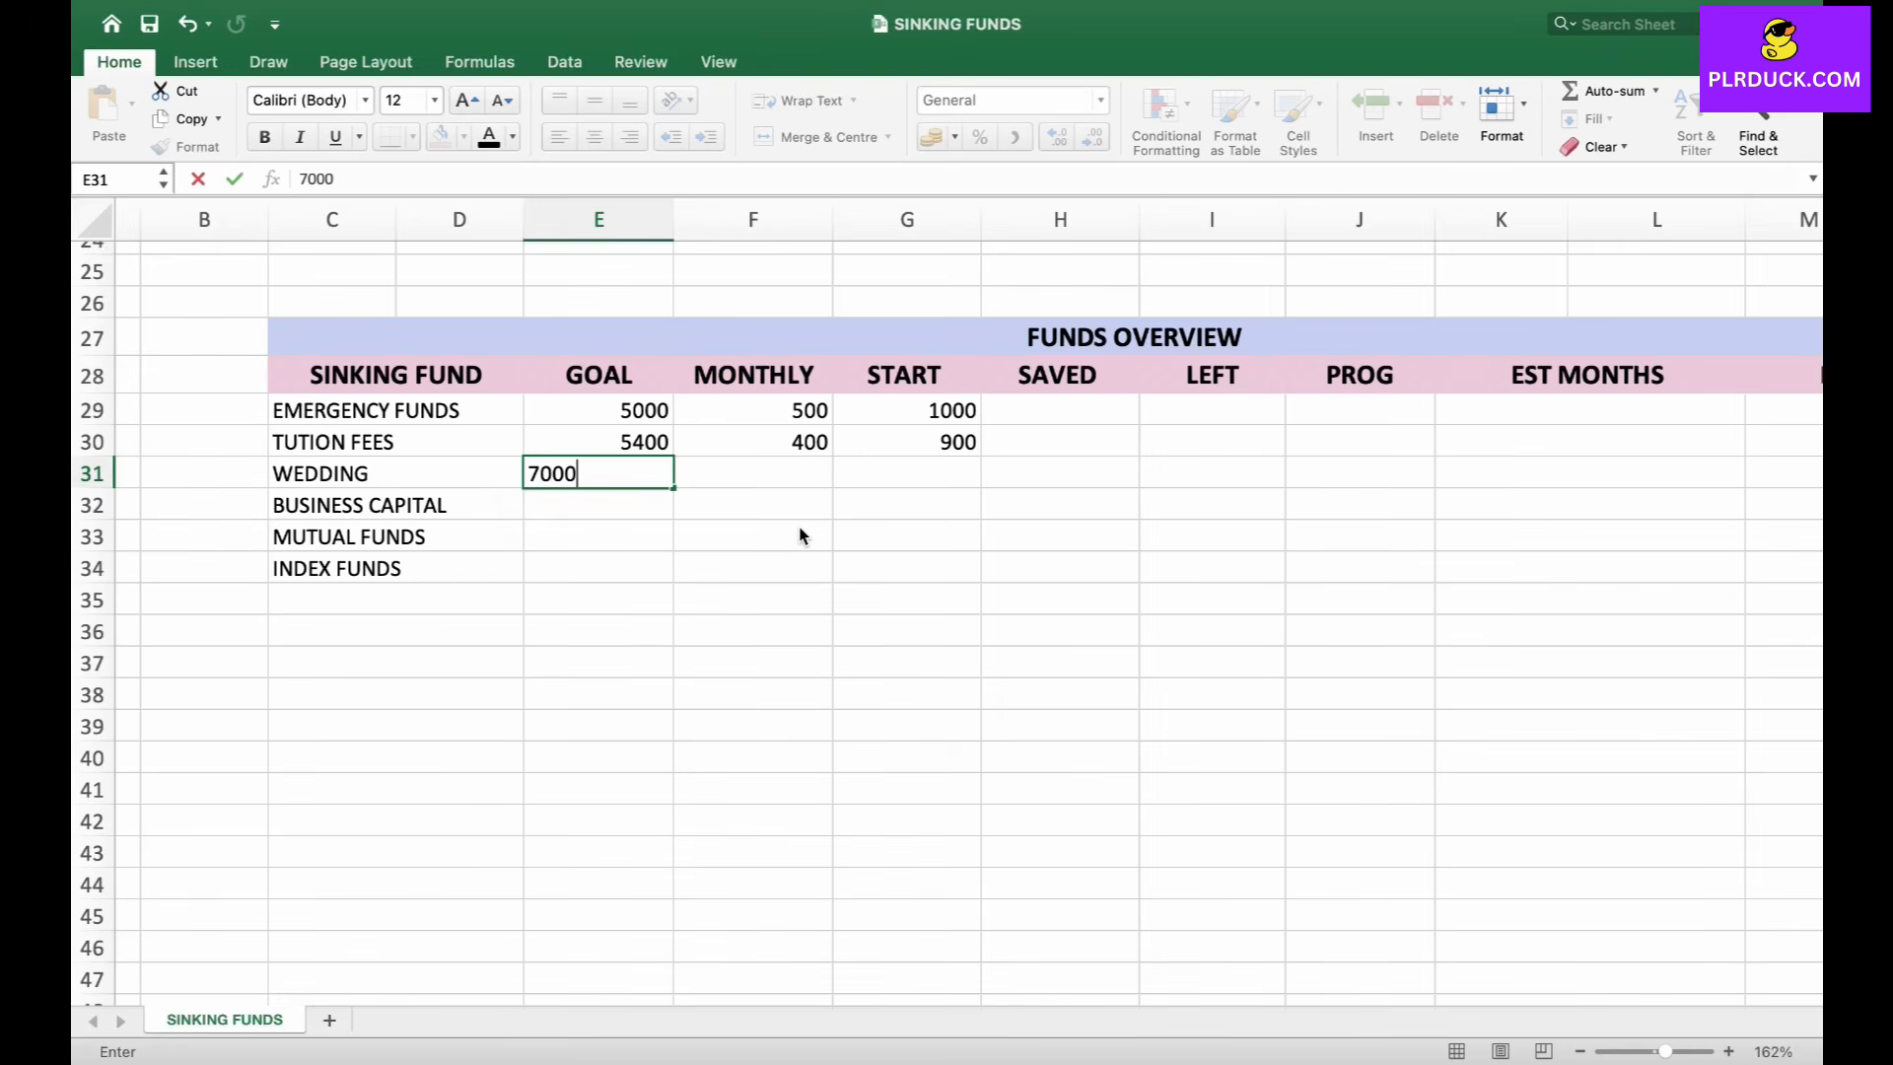
key(Tab)
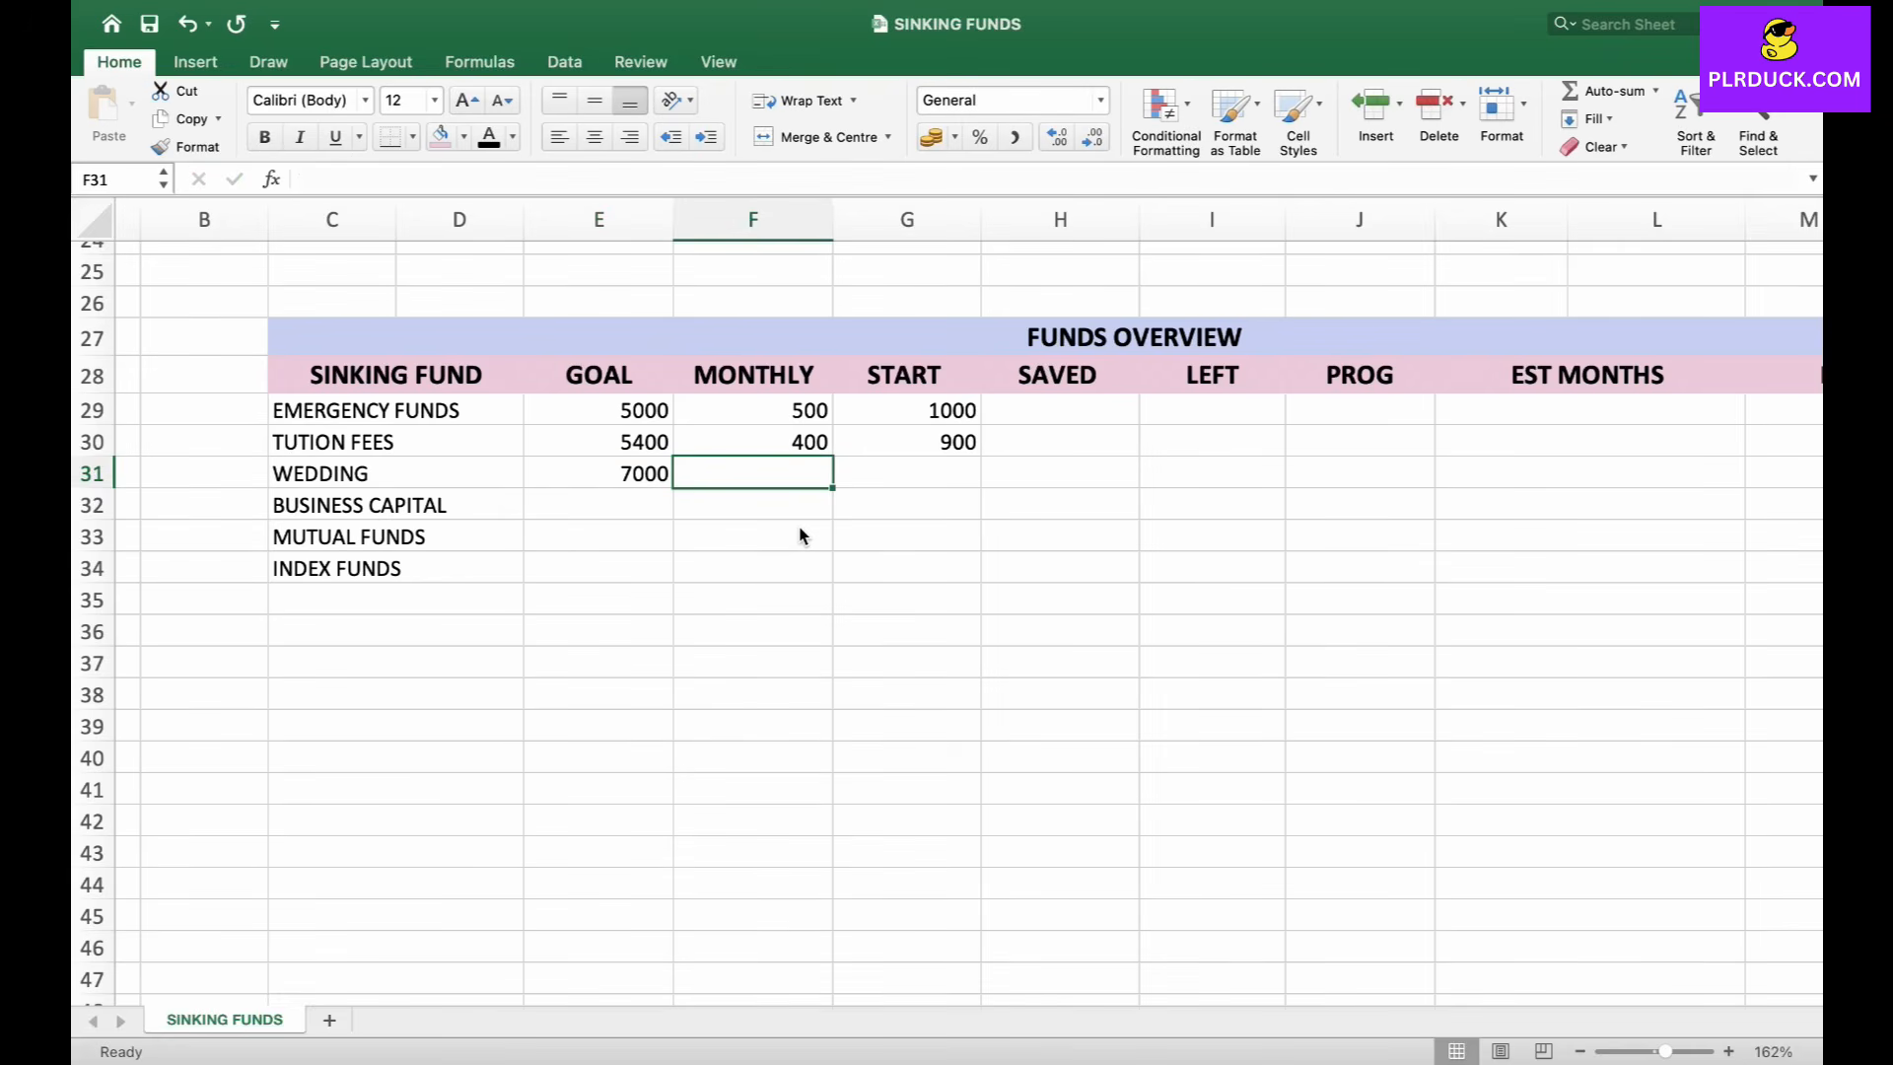
text(800)
key(Tab)
text(1200)
key(Return)
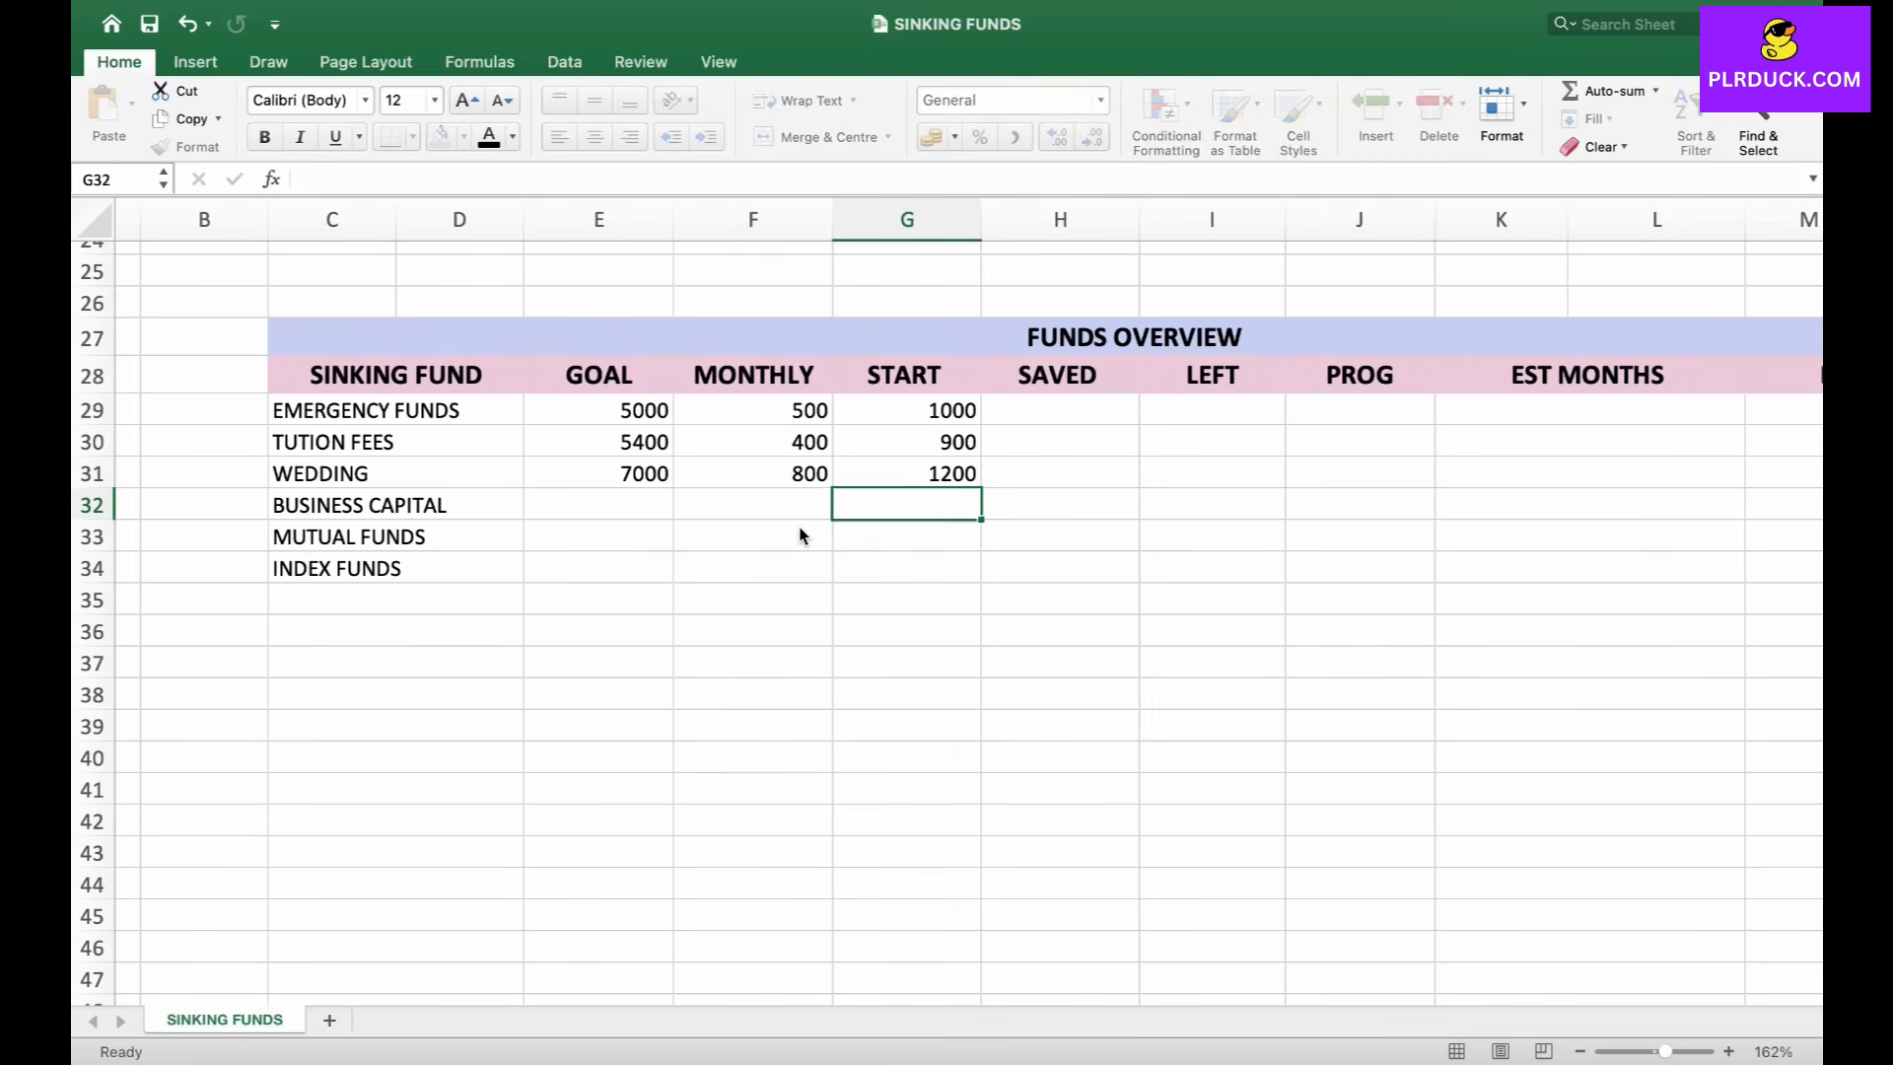
Fill in the BUSINESS CAPITAL row with goal 6000, monthly 600 and start 1200.
key(Left)
key(Left)
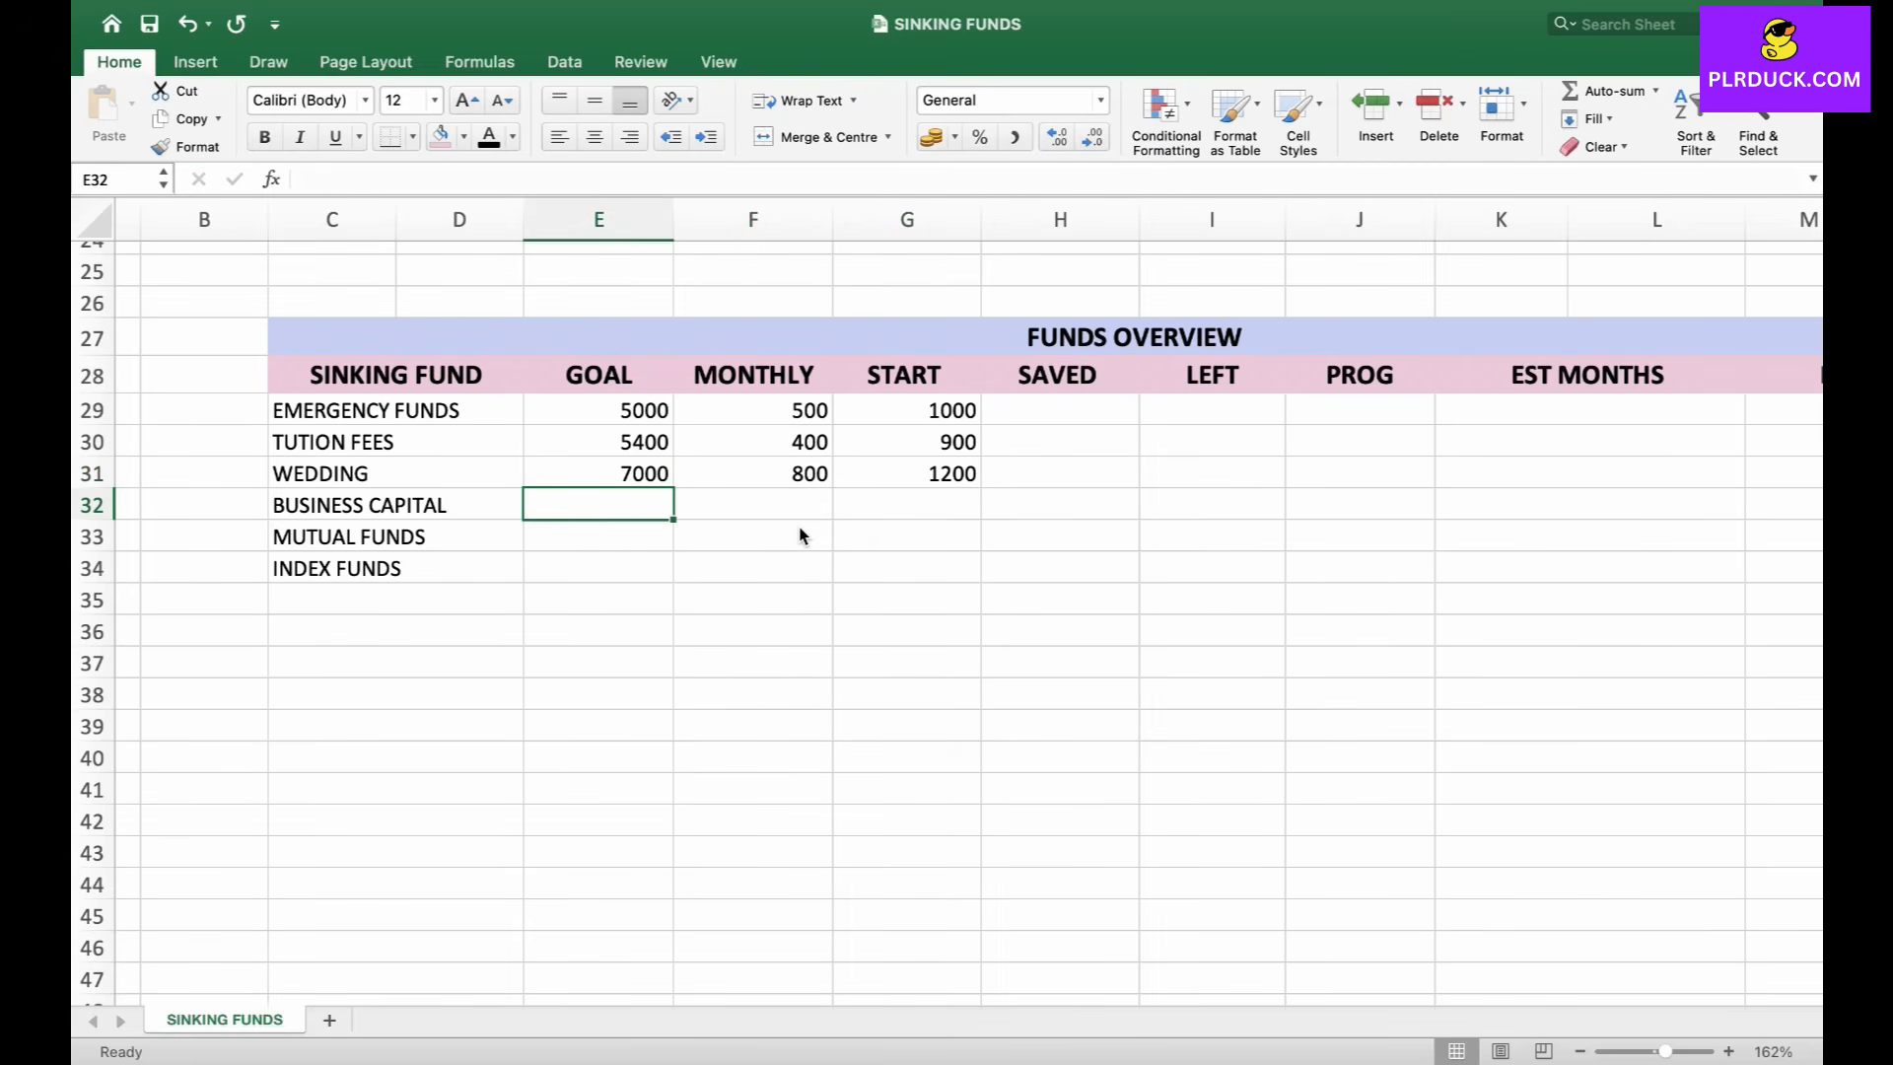
text(6000)
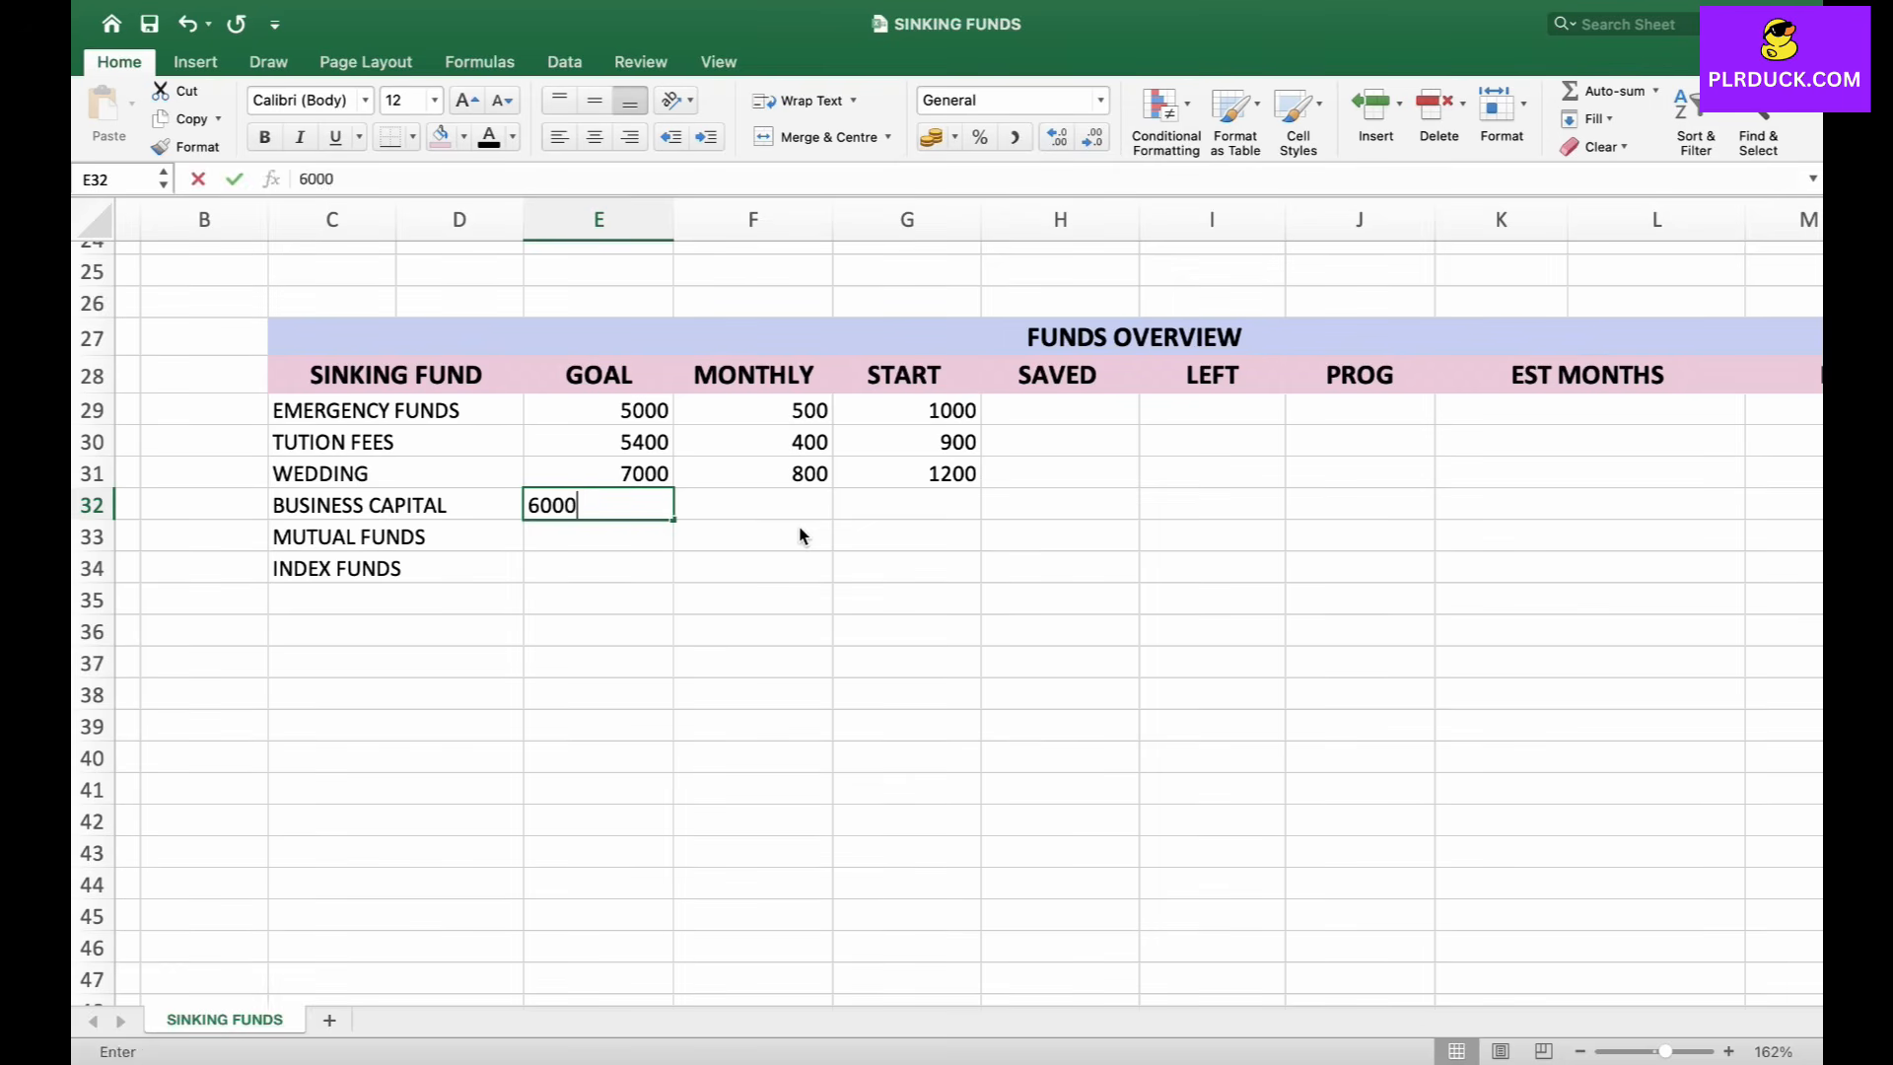
key(Tab)
text(600)
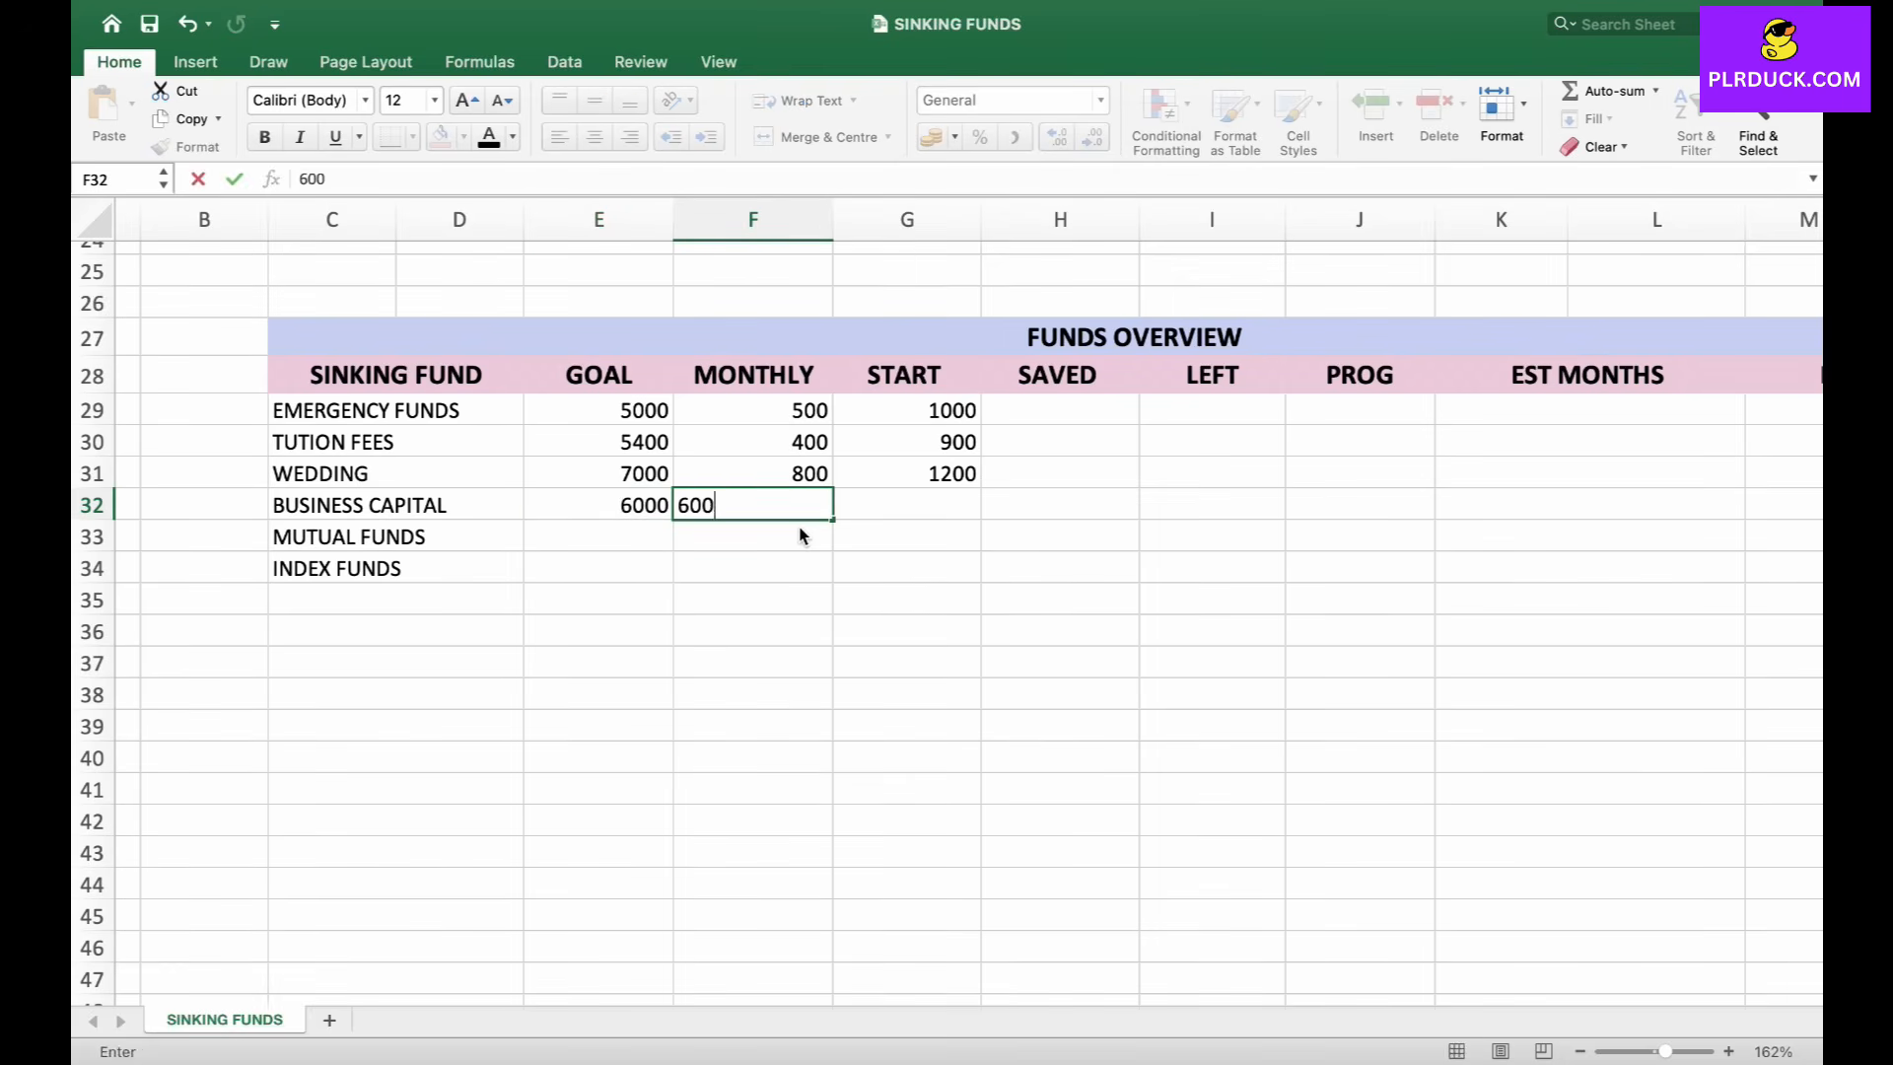
key(Tab)
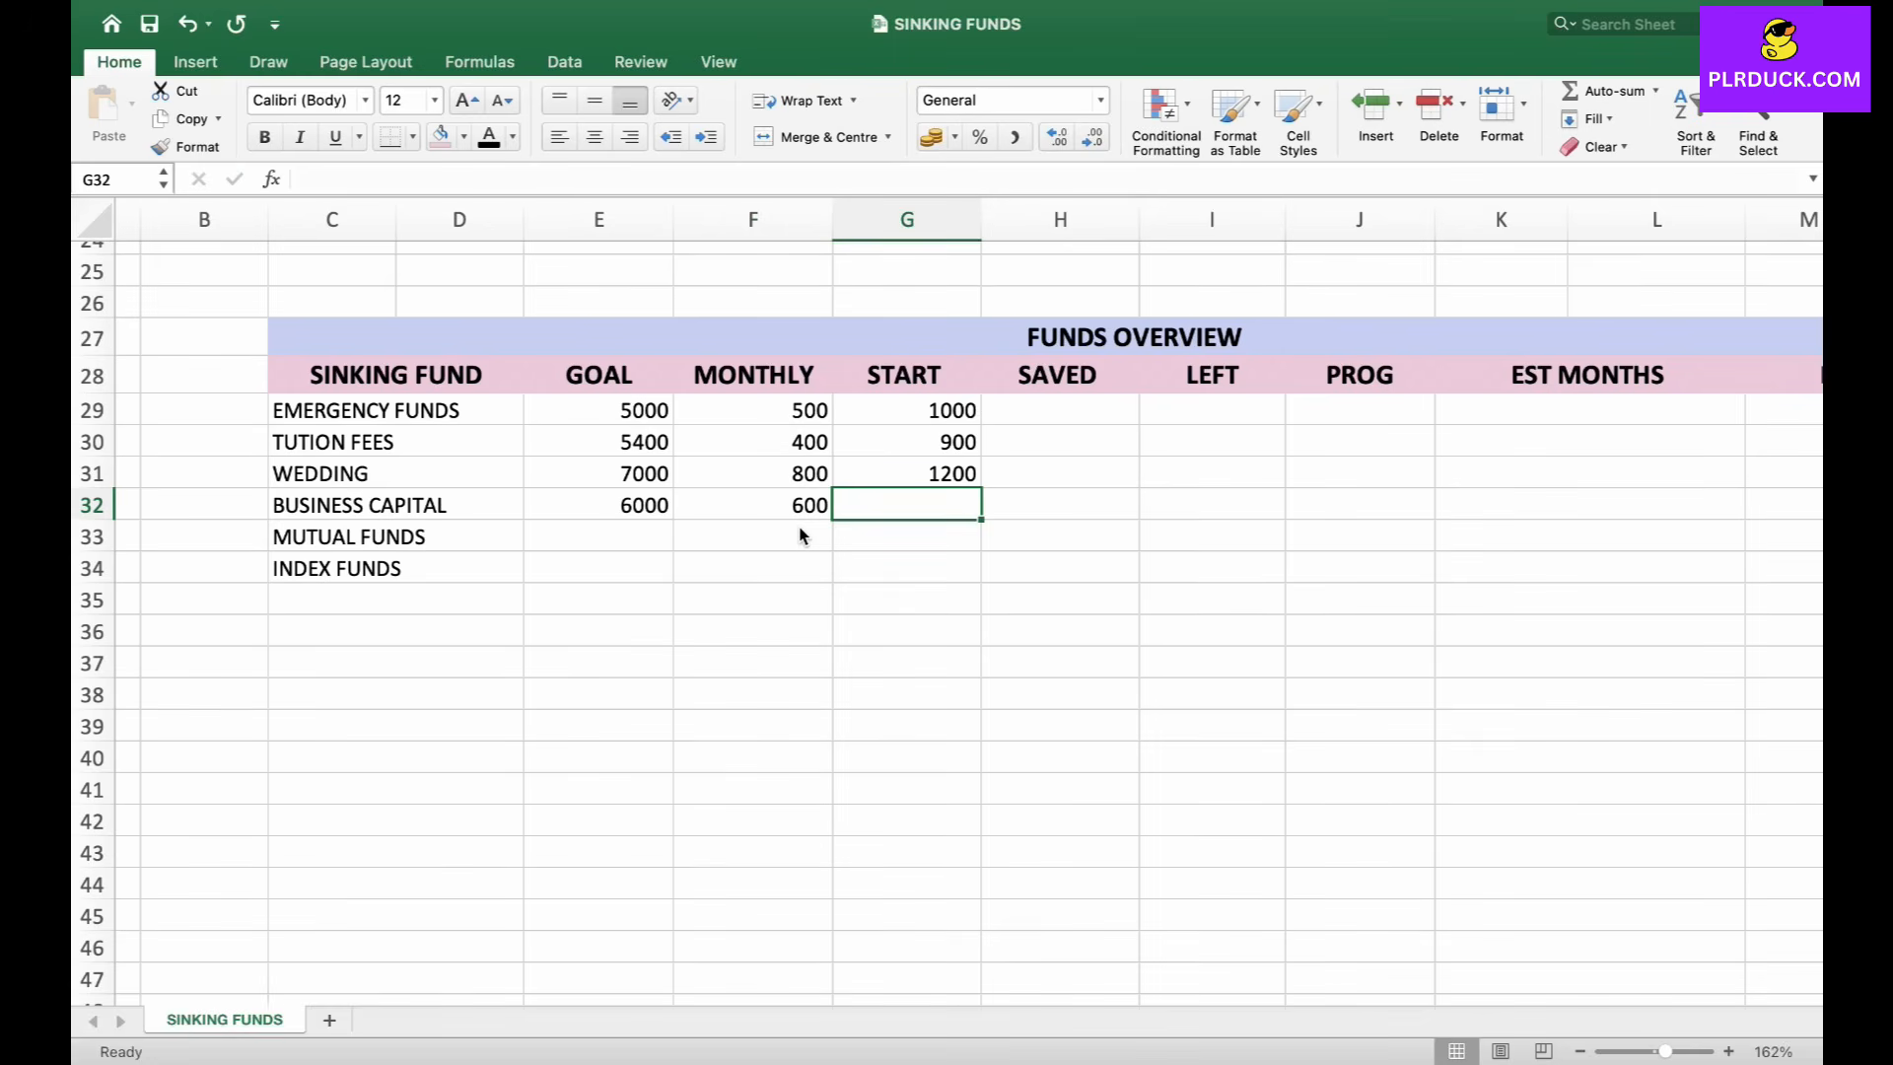
text(1200)
key(Return)
Fill in the MUTUAL FUNDS row with goal 3000, monthly 300 and start 500.
click(800, 536)
key(Left)
text(3000)
key(Tab)
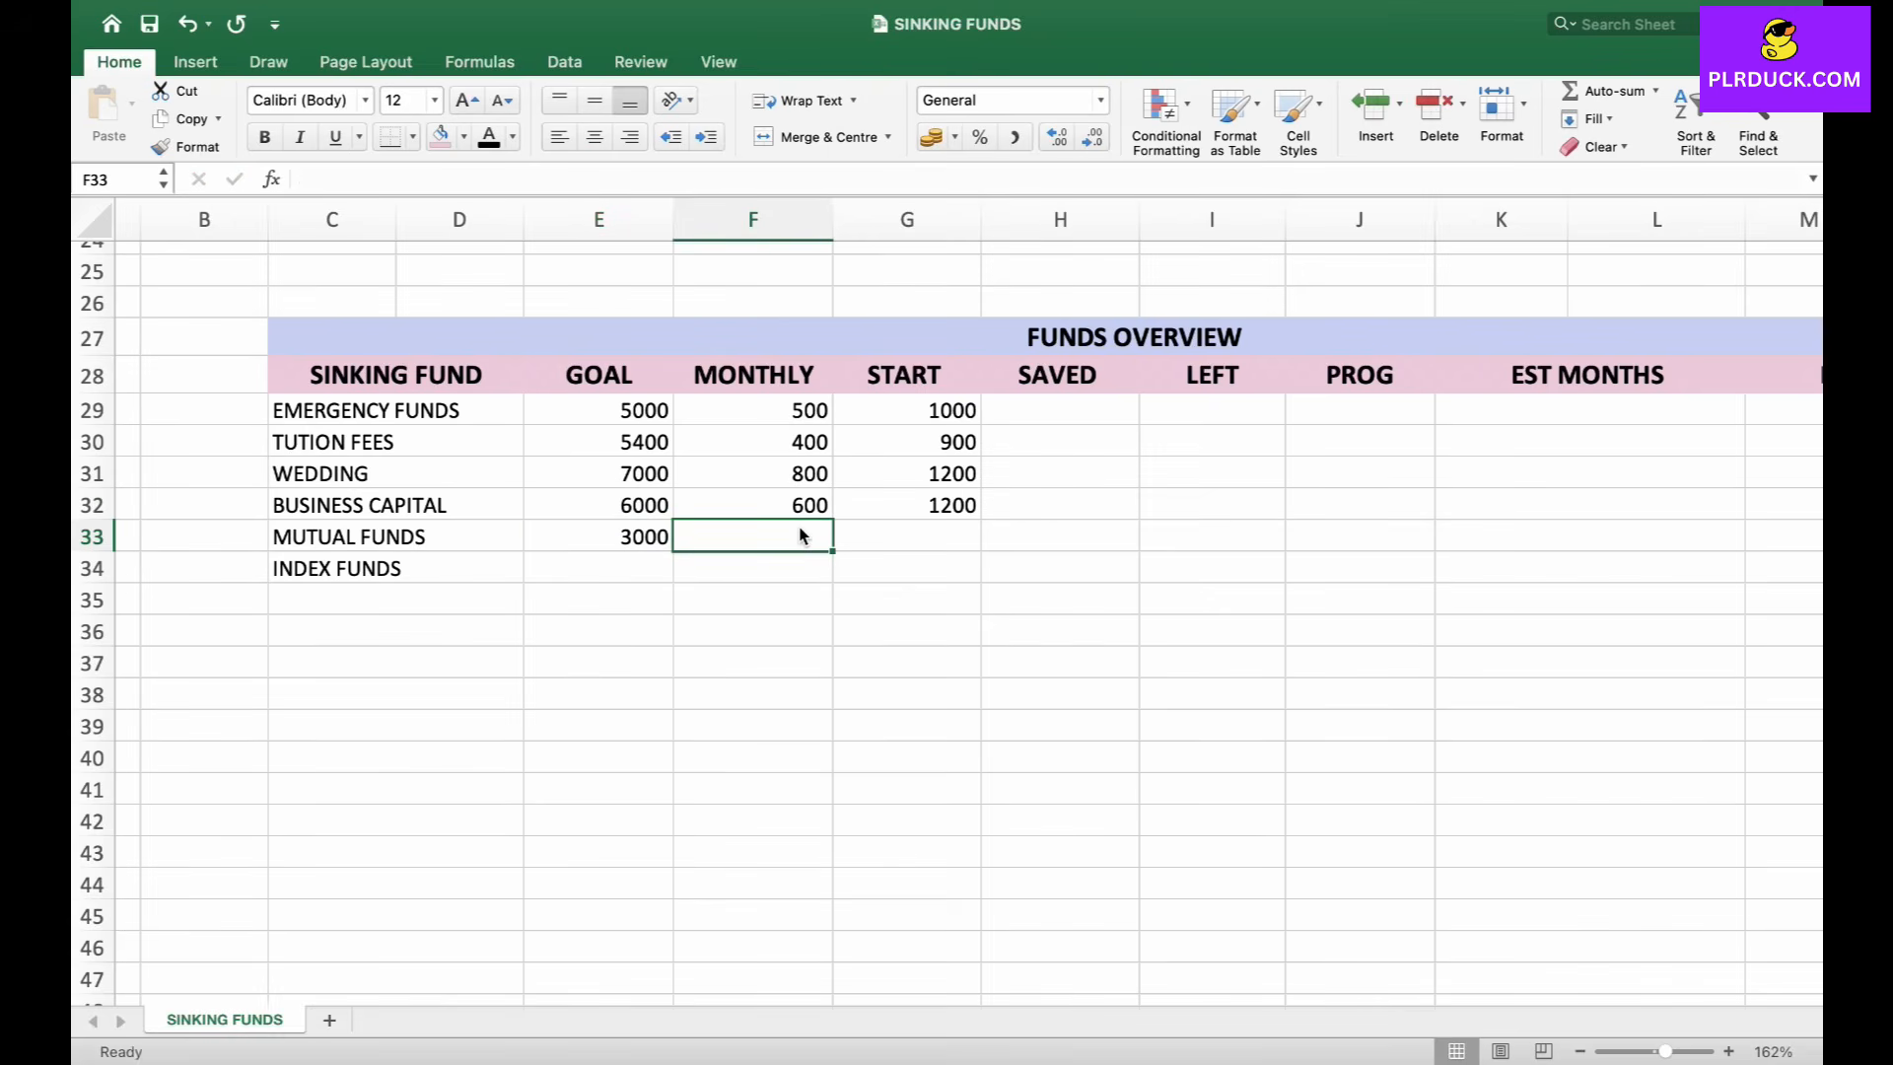
text(300)
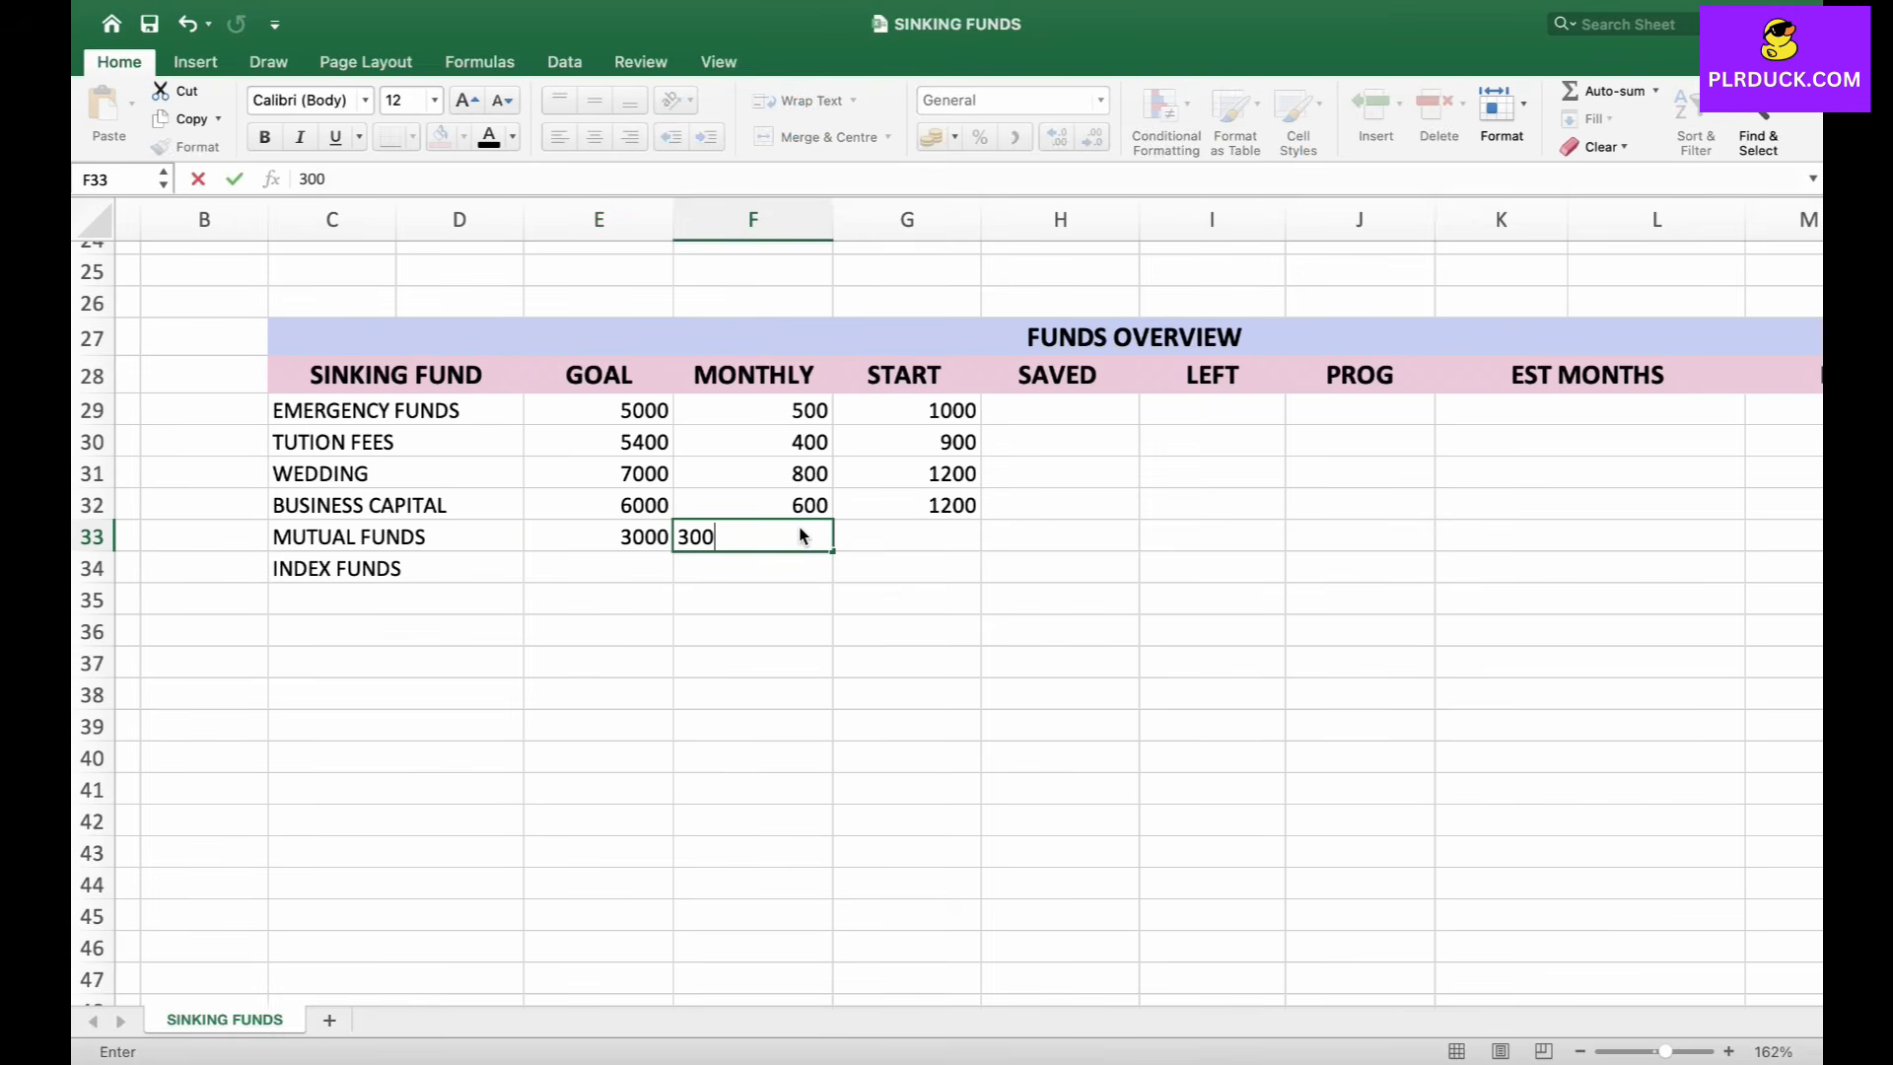
key(Tab)
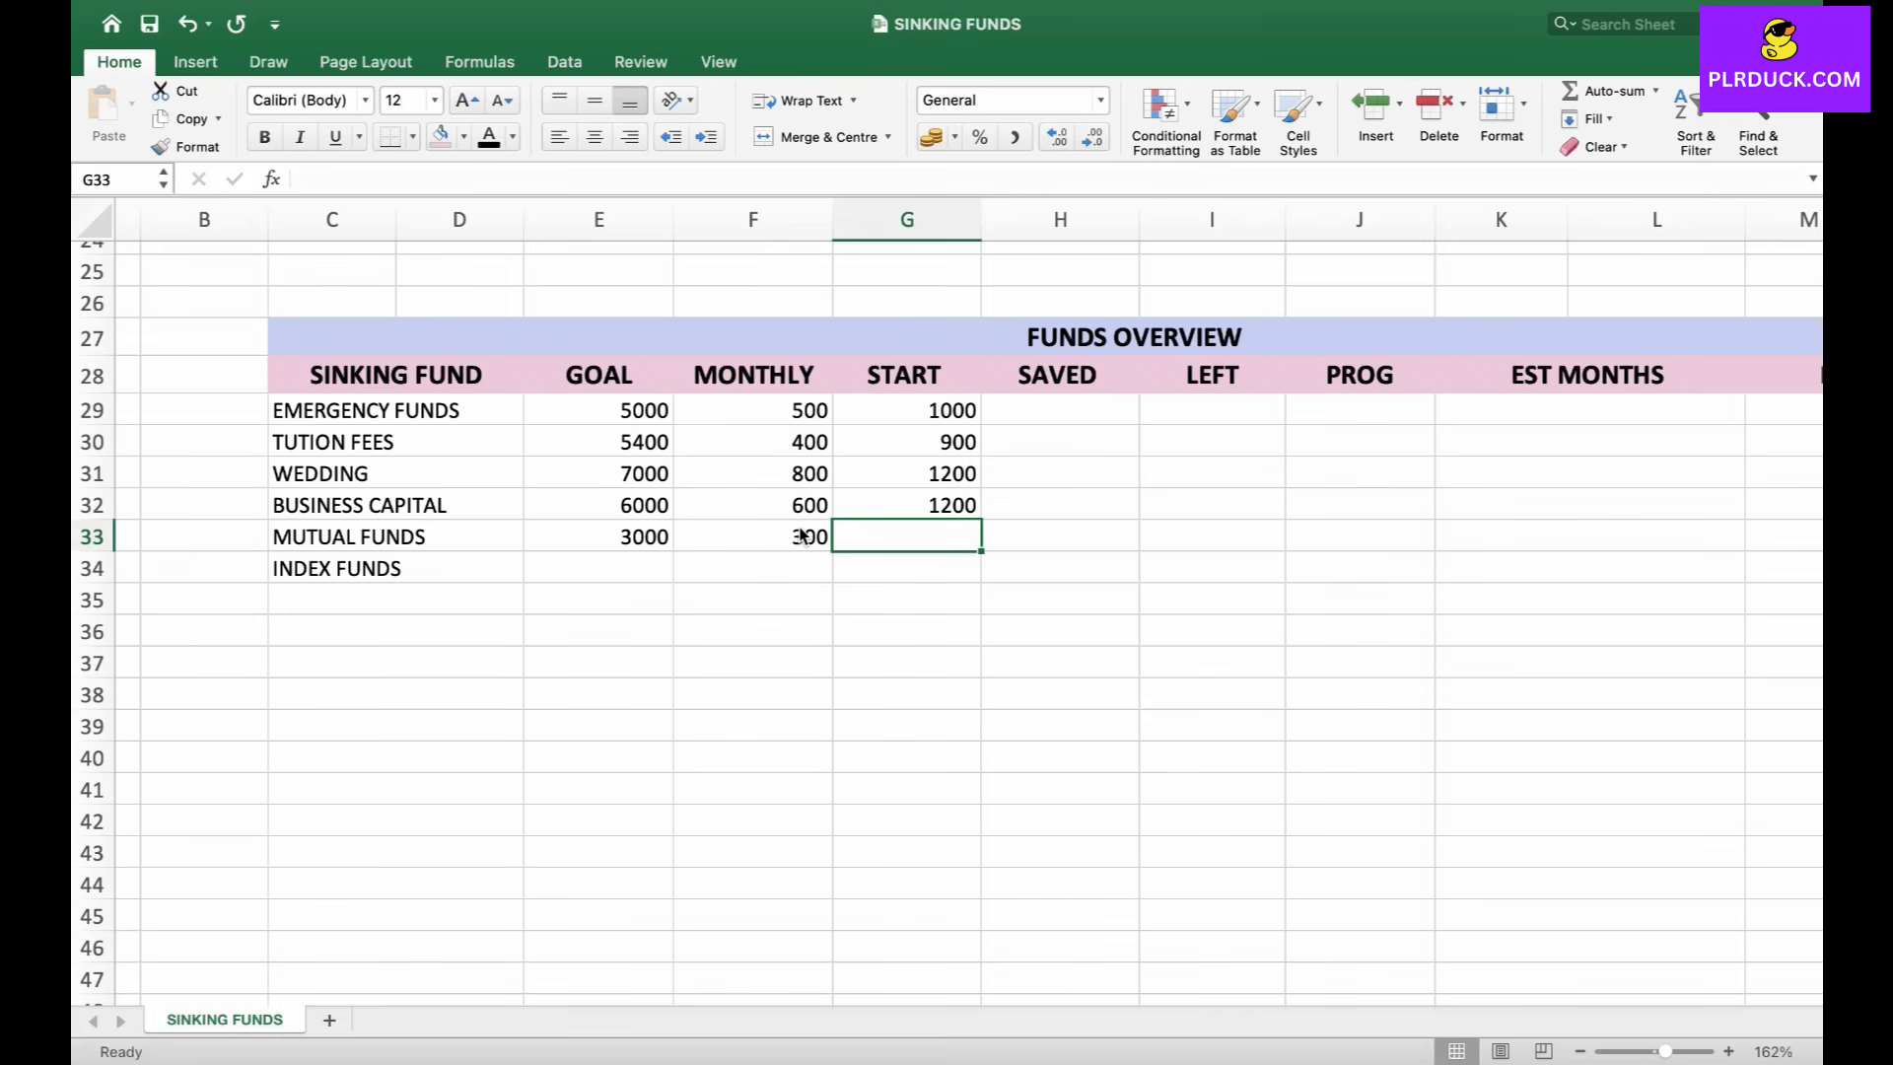
text(500)
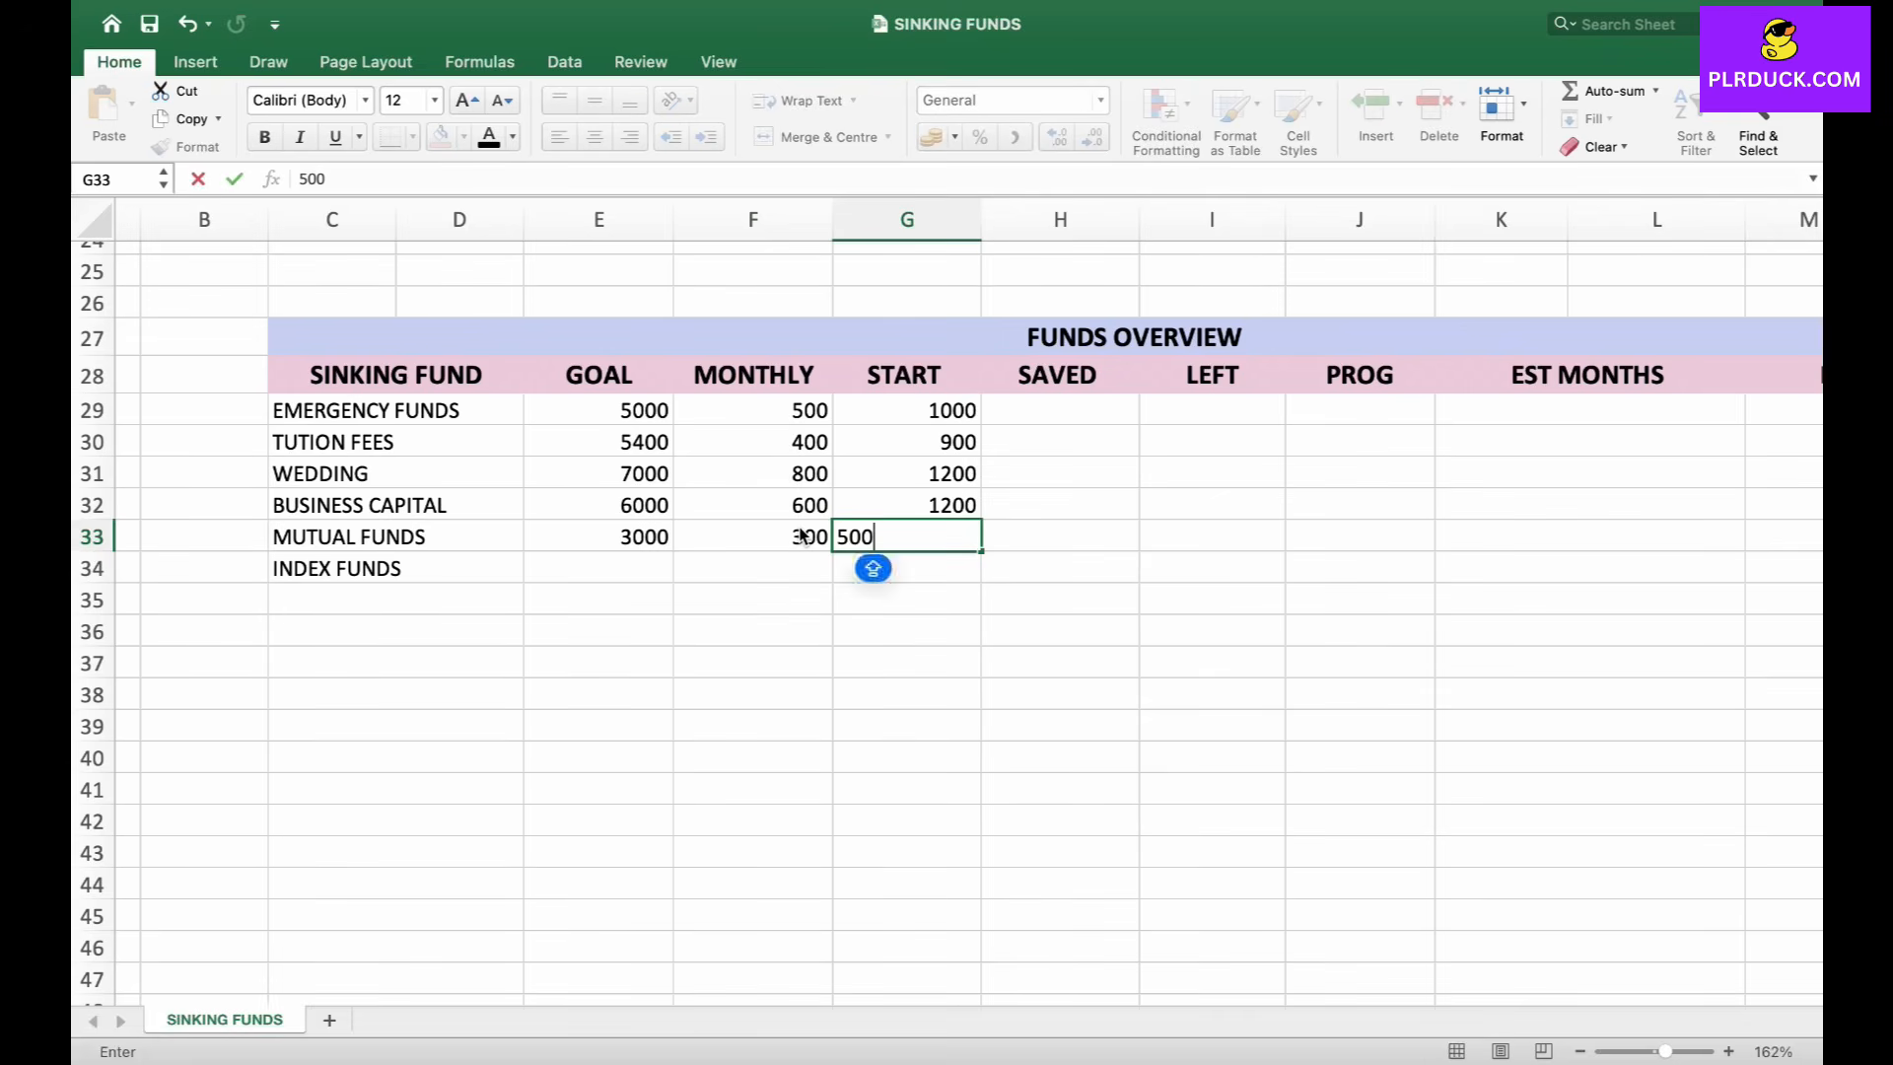
key(Return)
Fill in the INDEX FUNDS row with goal 2000, monthly 500 and start 100.
key(Left)
key(Left)
text(2000)
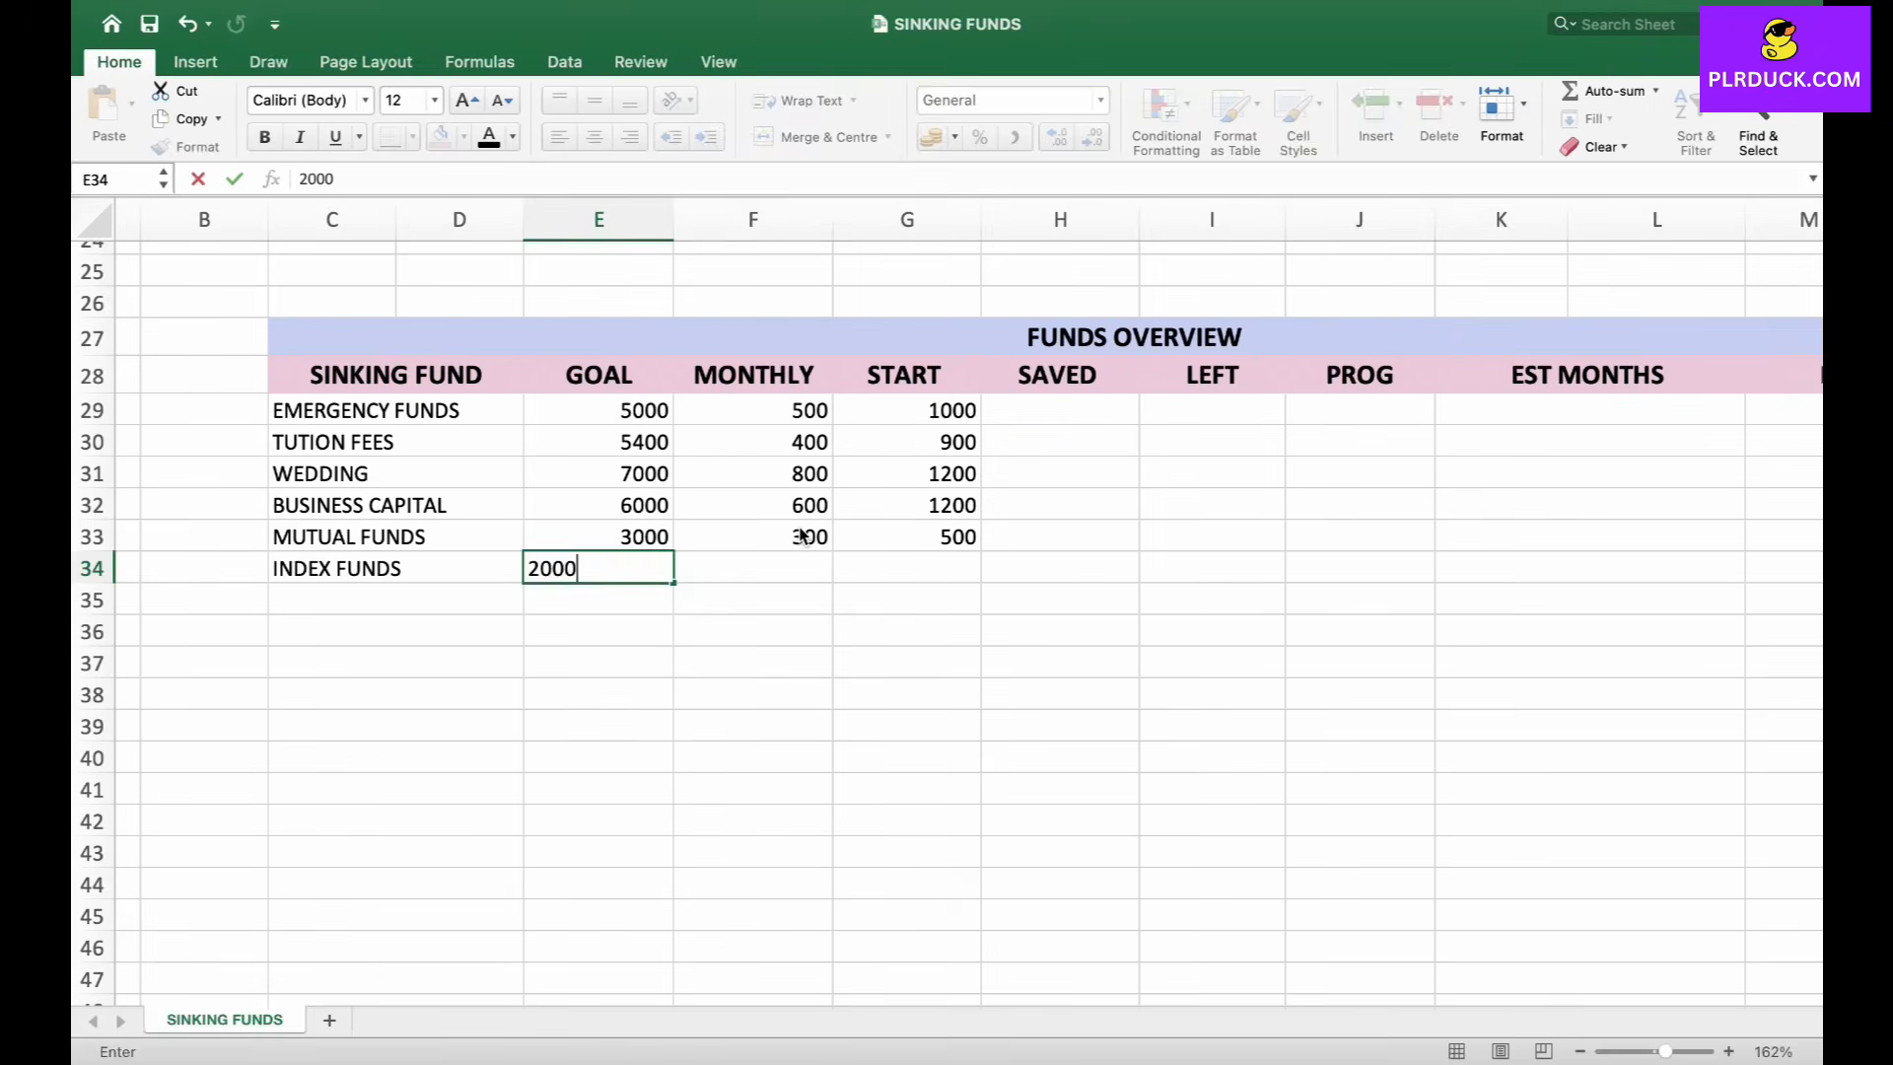
key(Tab)
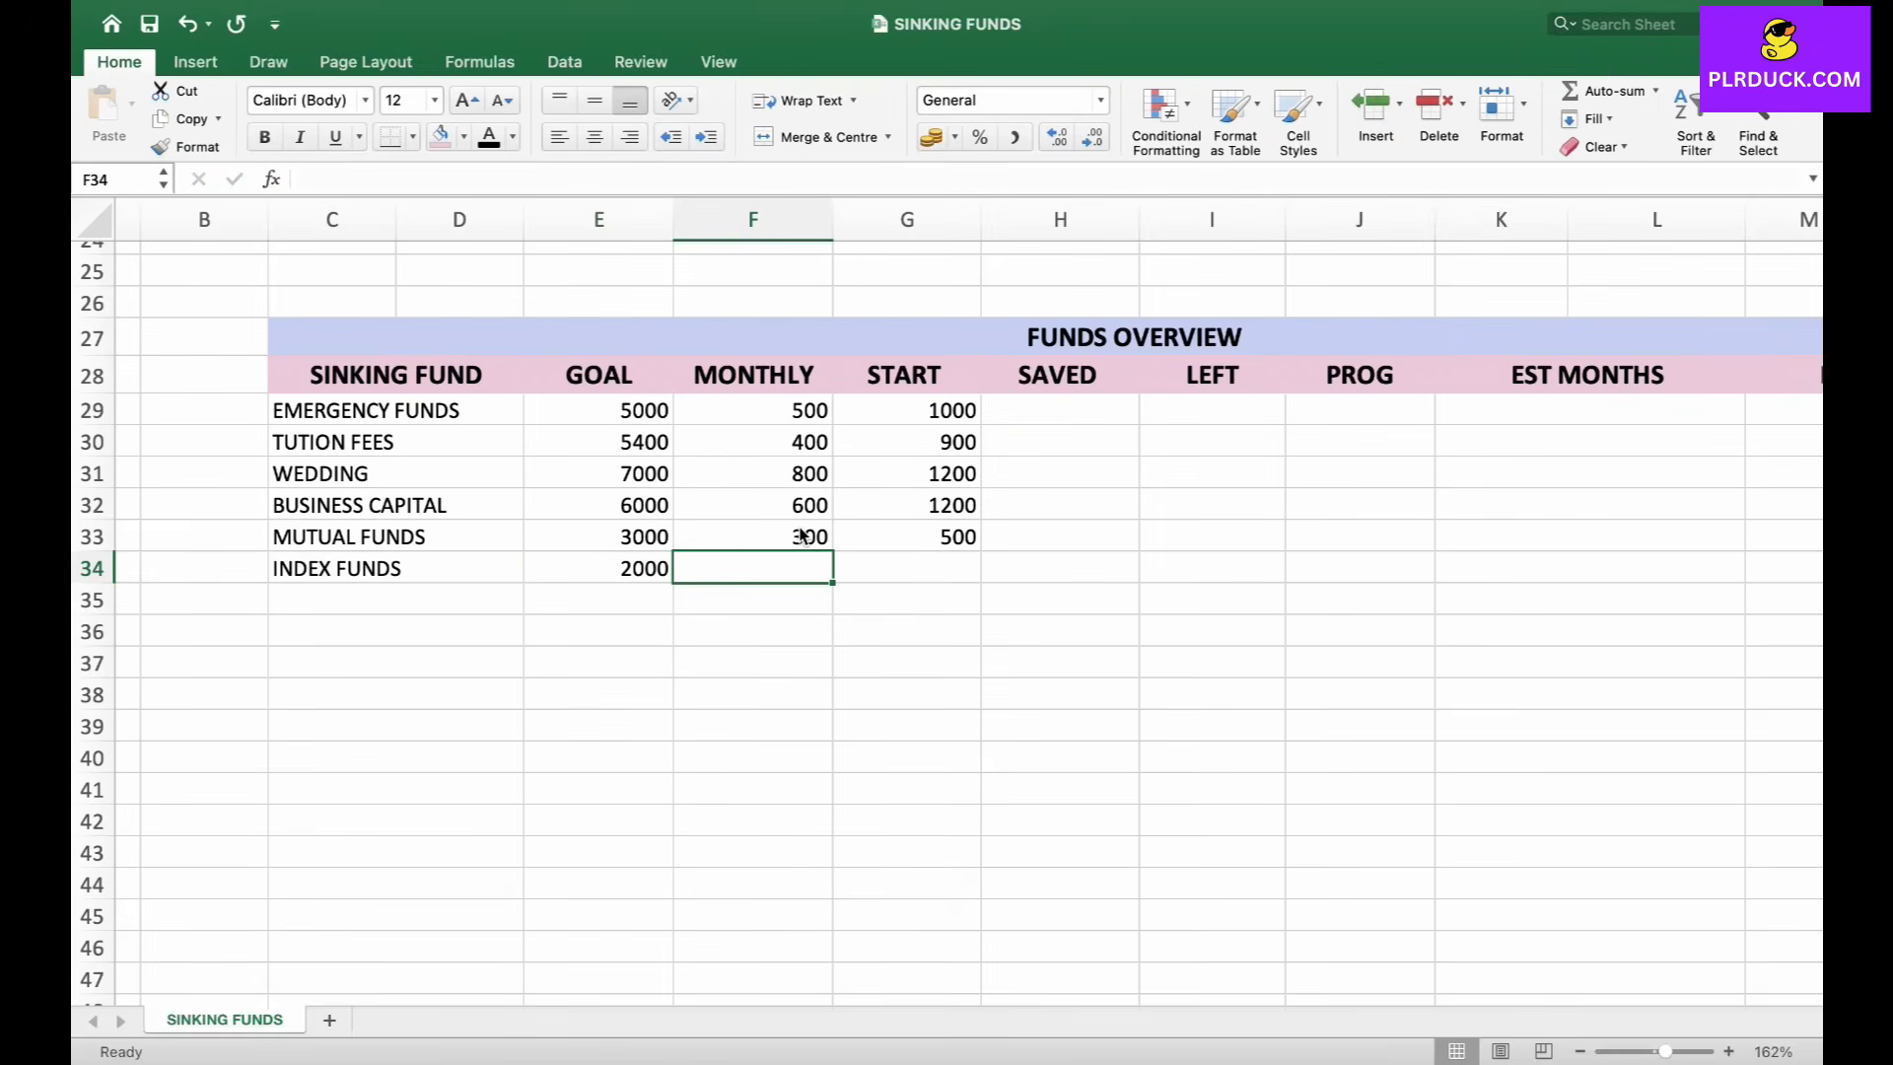
text(500)
key(Tab)
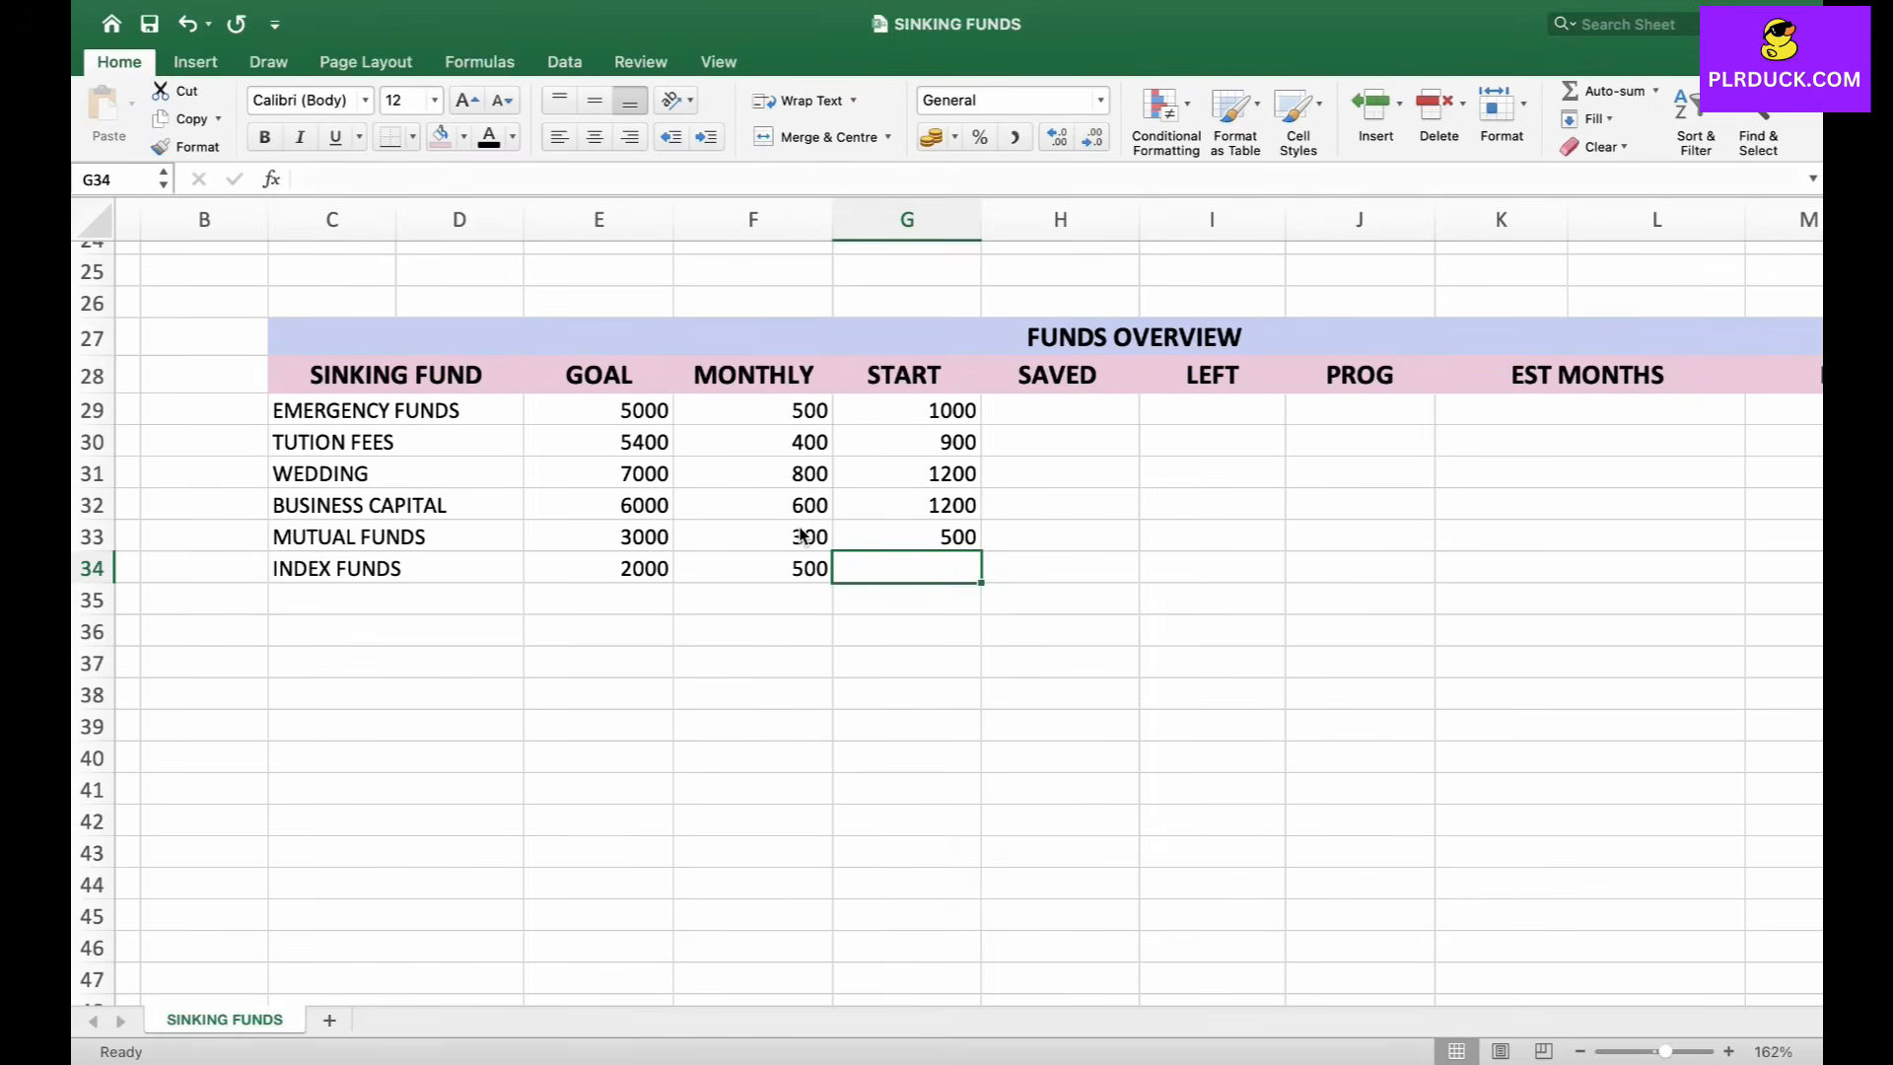
text(100)
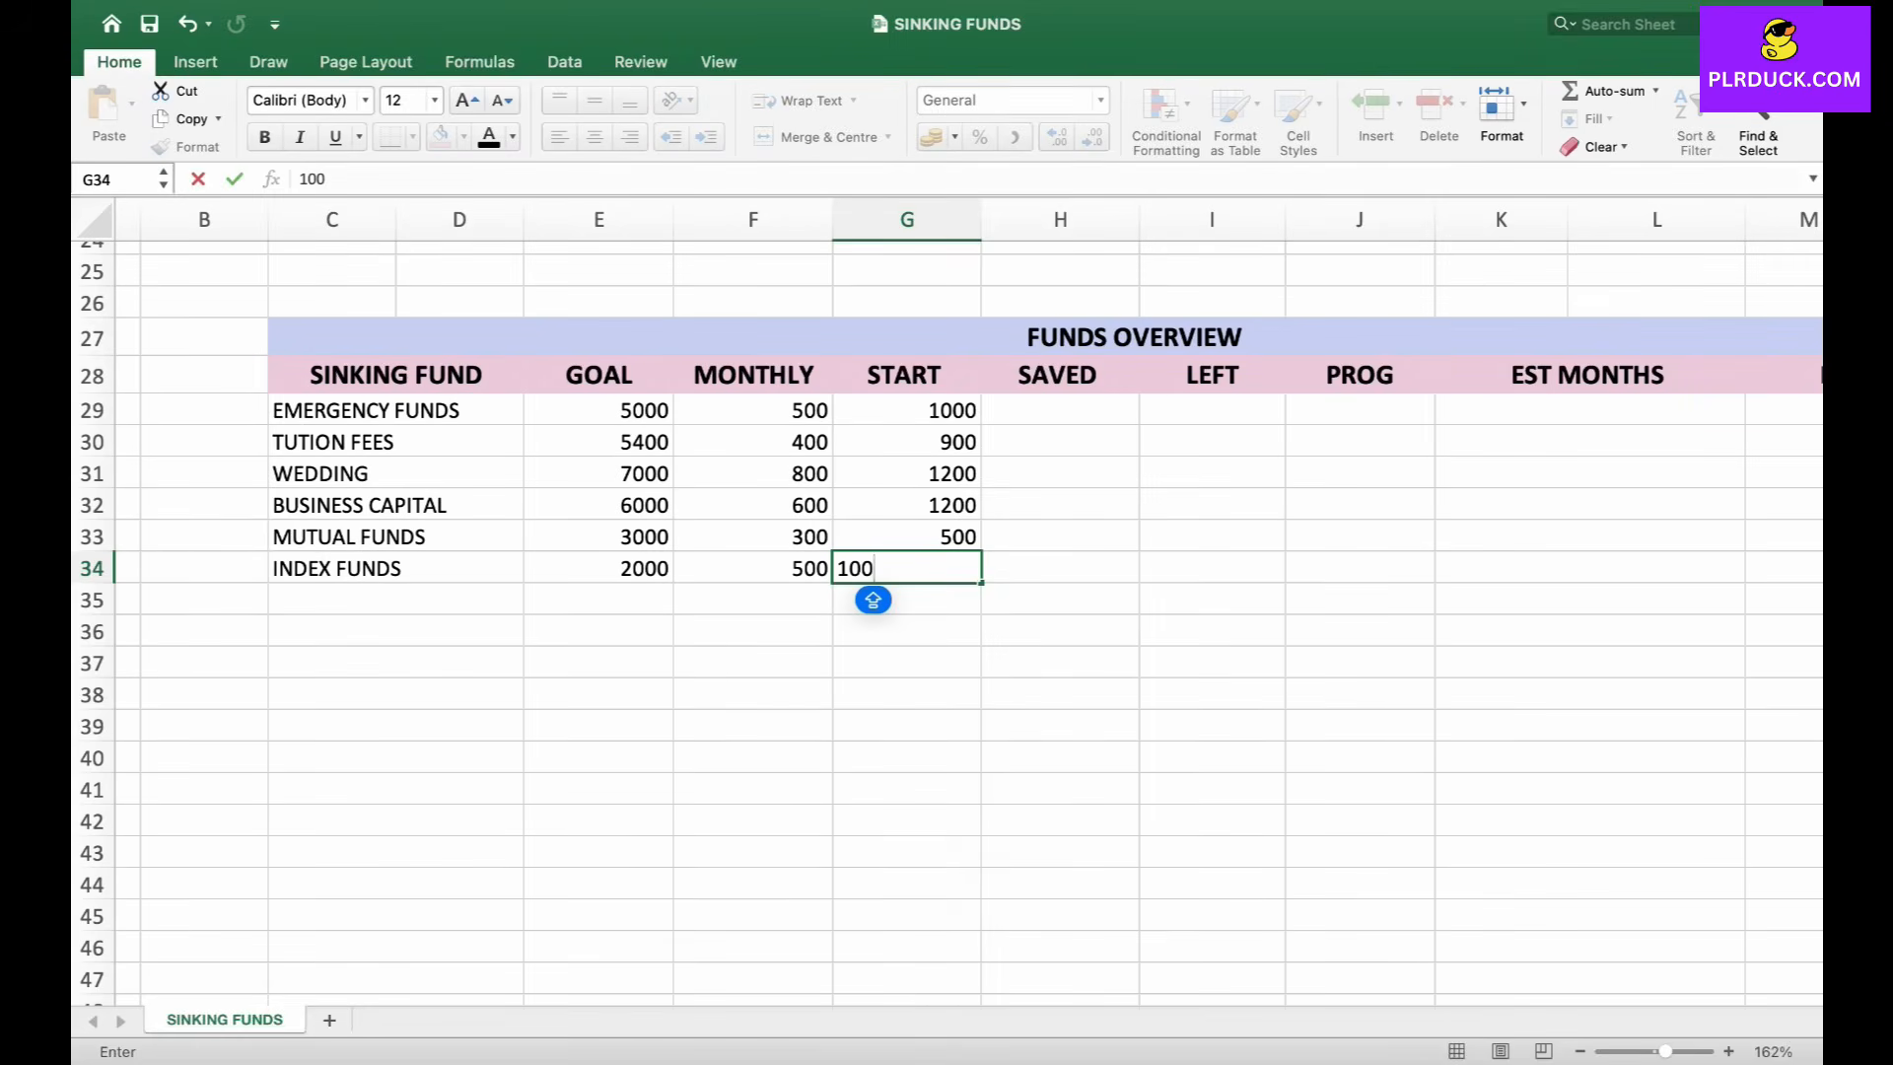
key(Down)
key(Down)
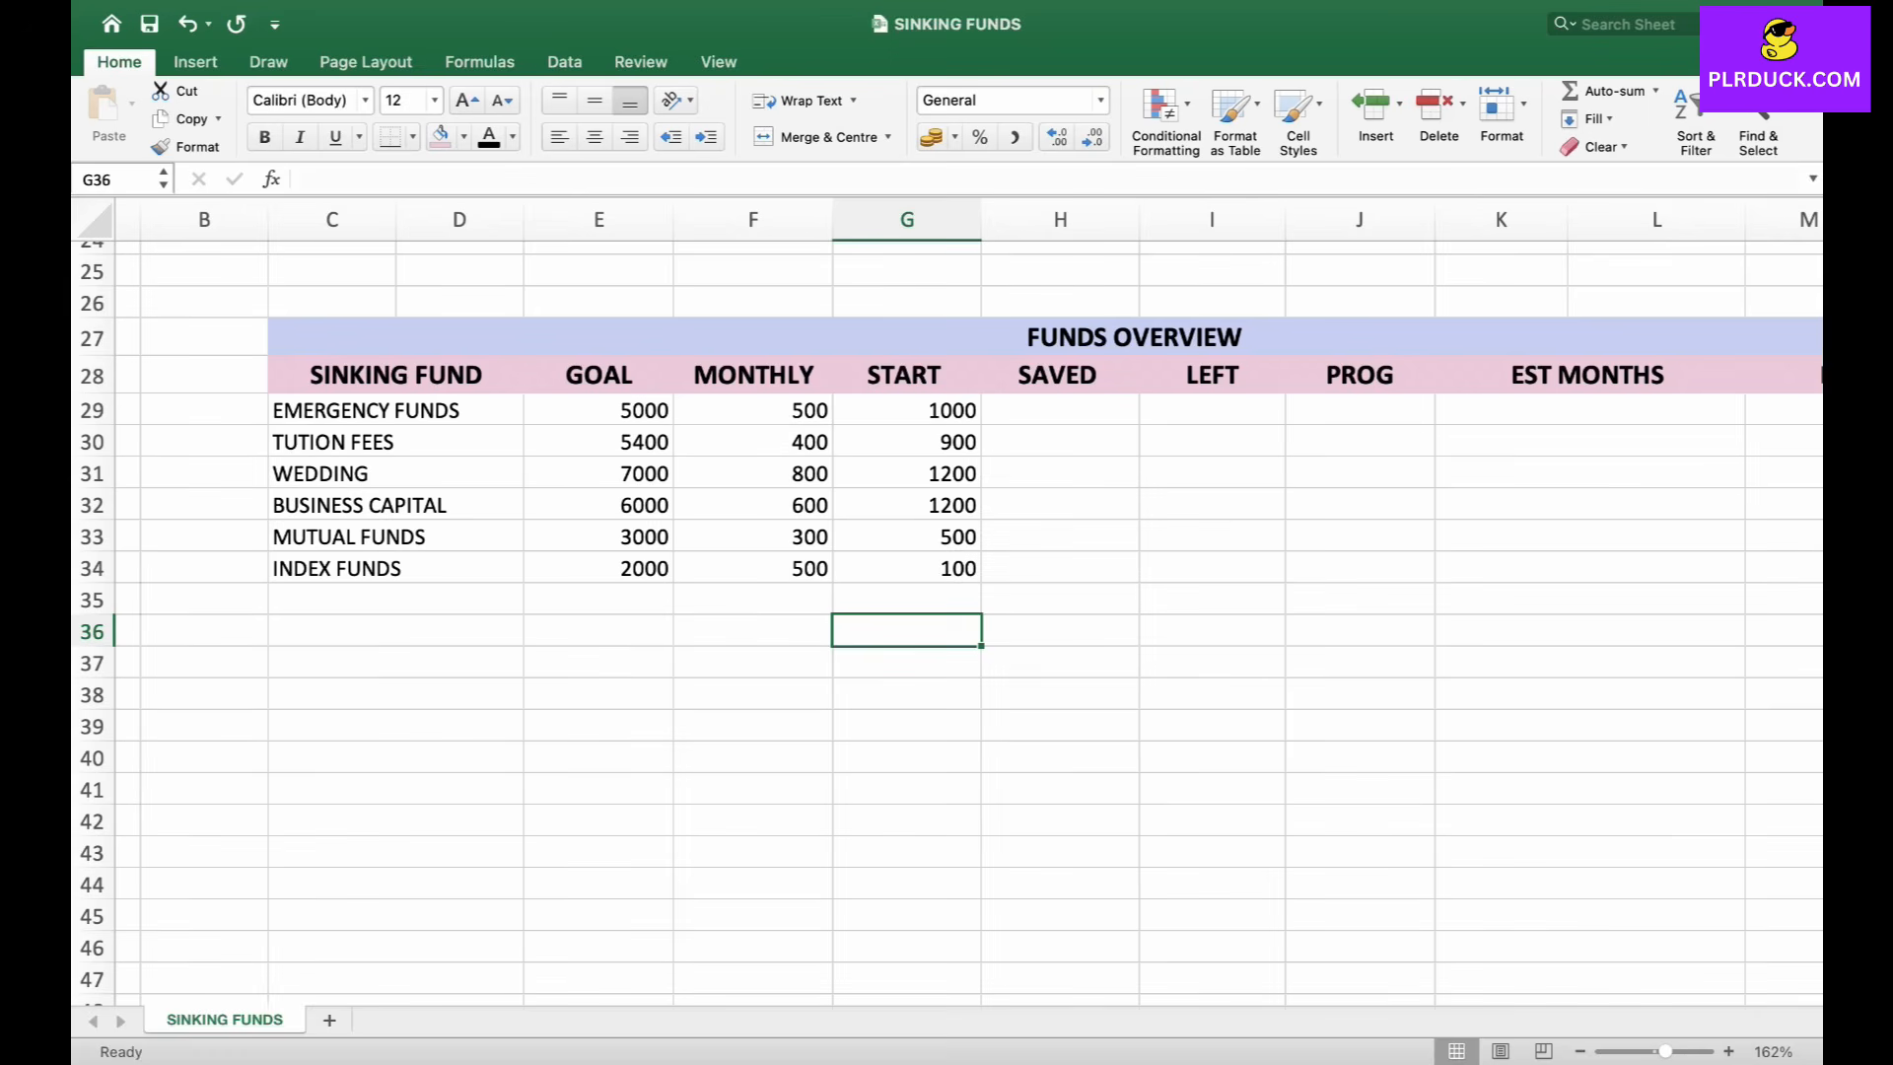
Apply the dollar Accounting number format to the goal, monthly and start amounts in E29:G34.
drag(598, 410, 909, 569)
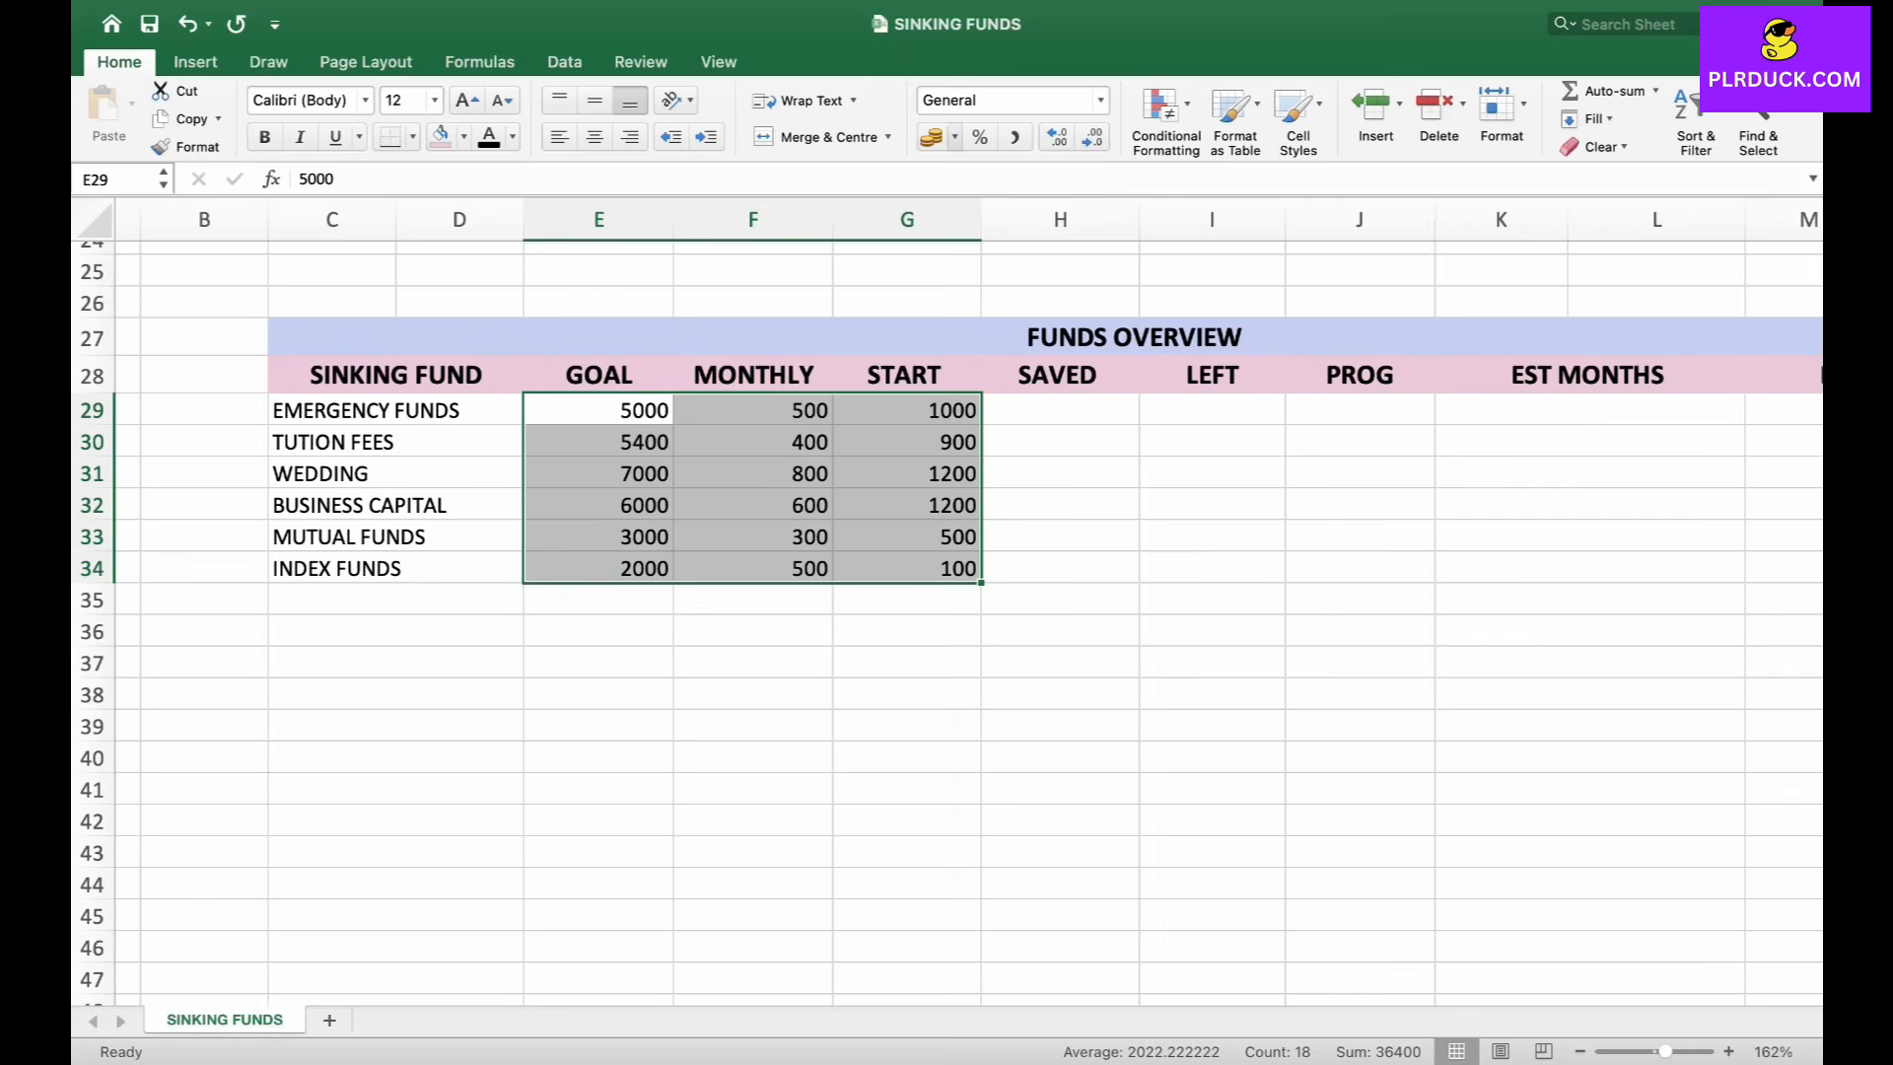
click(954, 137)
click(1035, 259)
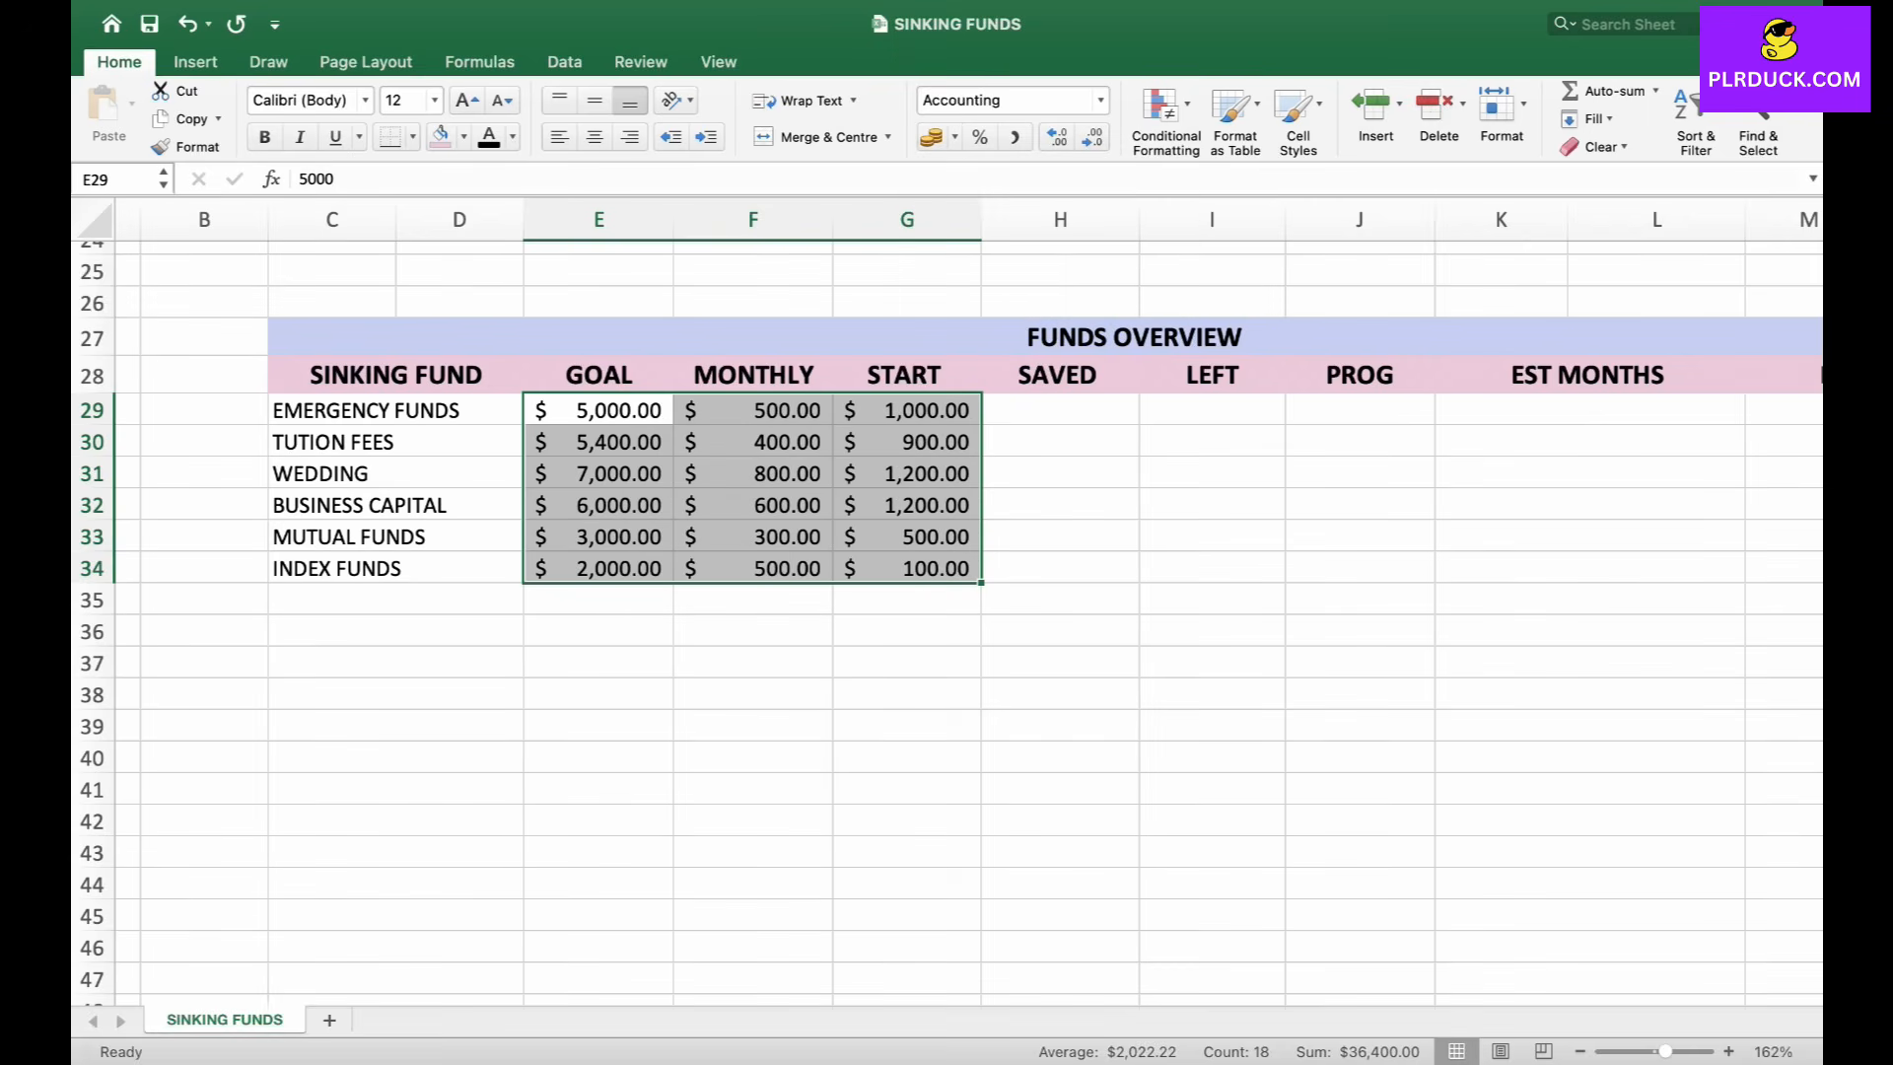
click(752, 663)
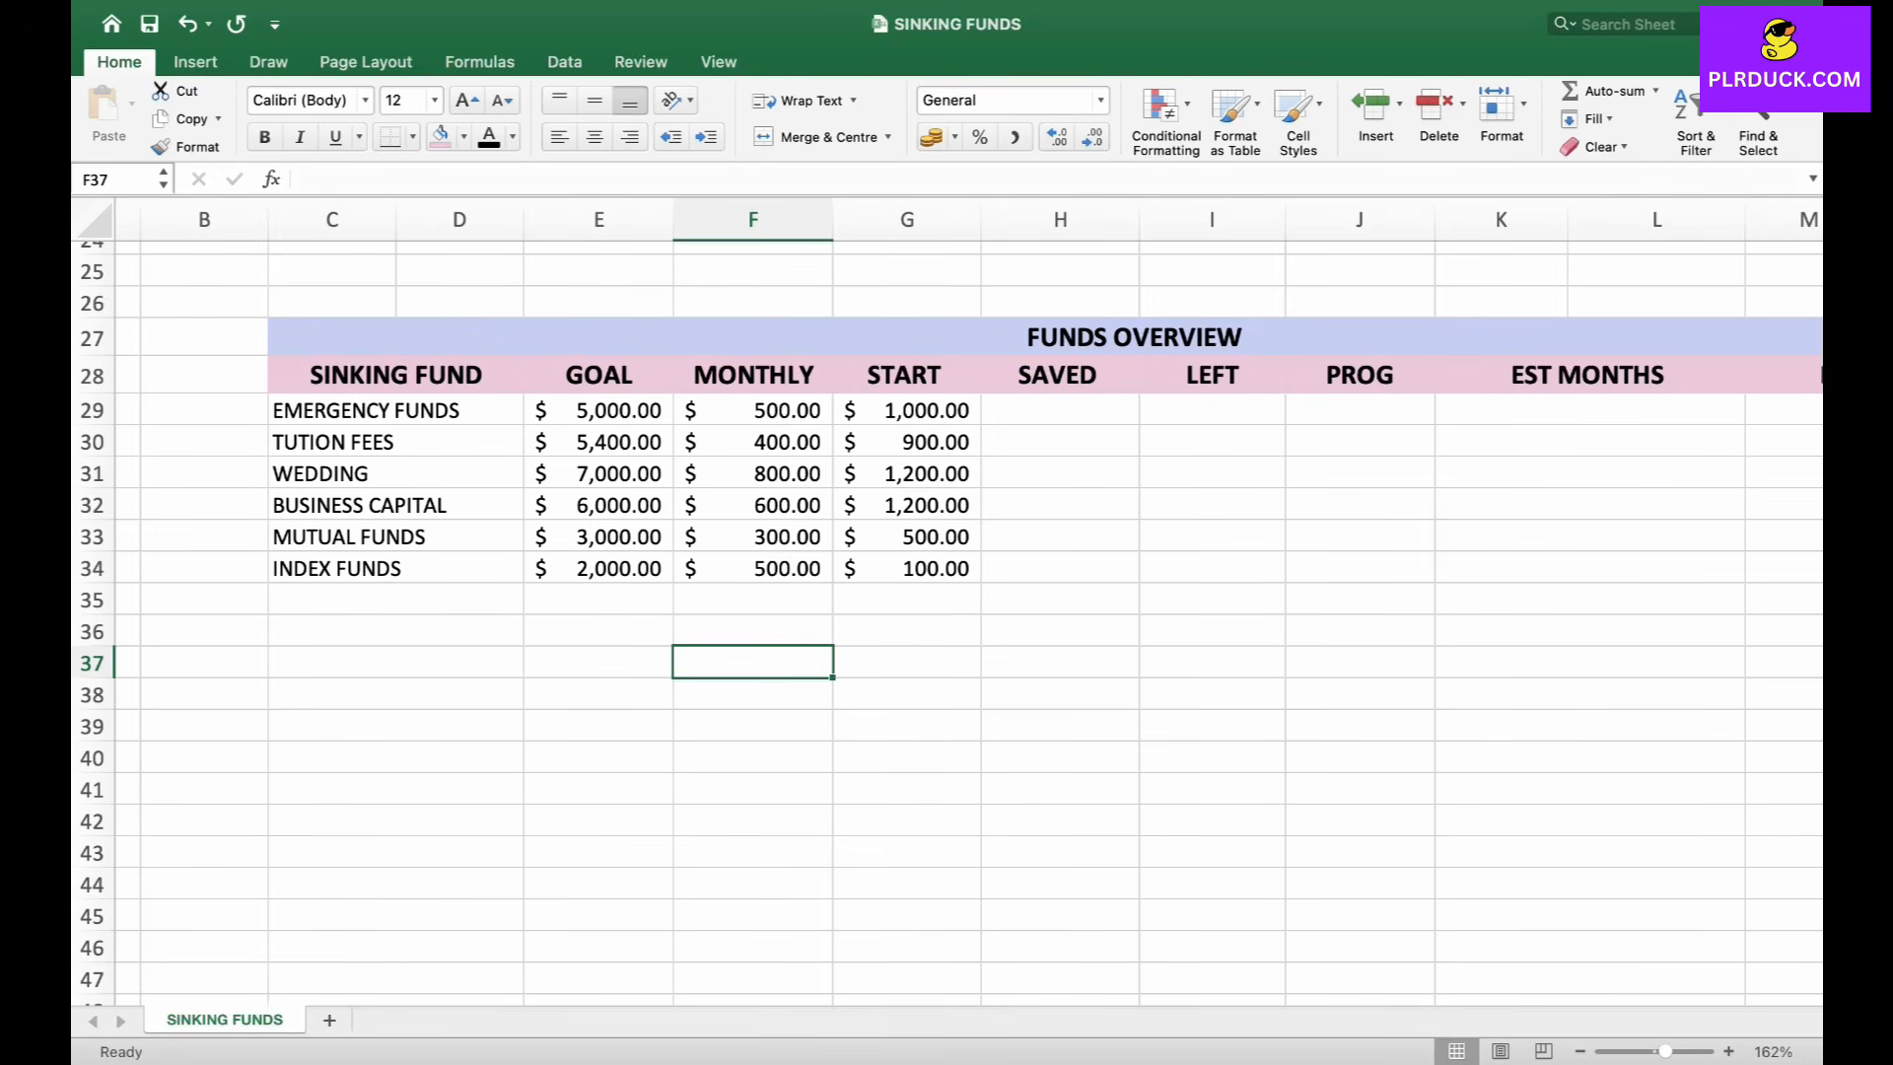
Enter the EST MONTHS values 10, 5 and 9 for the first three funds in rows 29 to 31.
scroll(946, 601, right, 5)
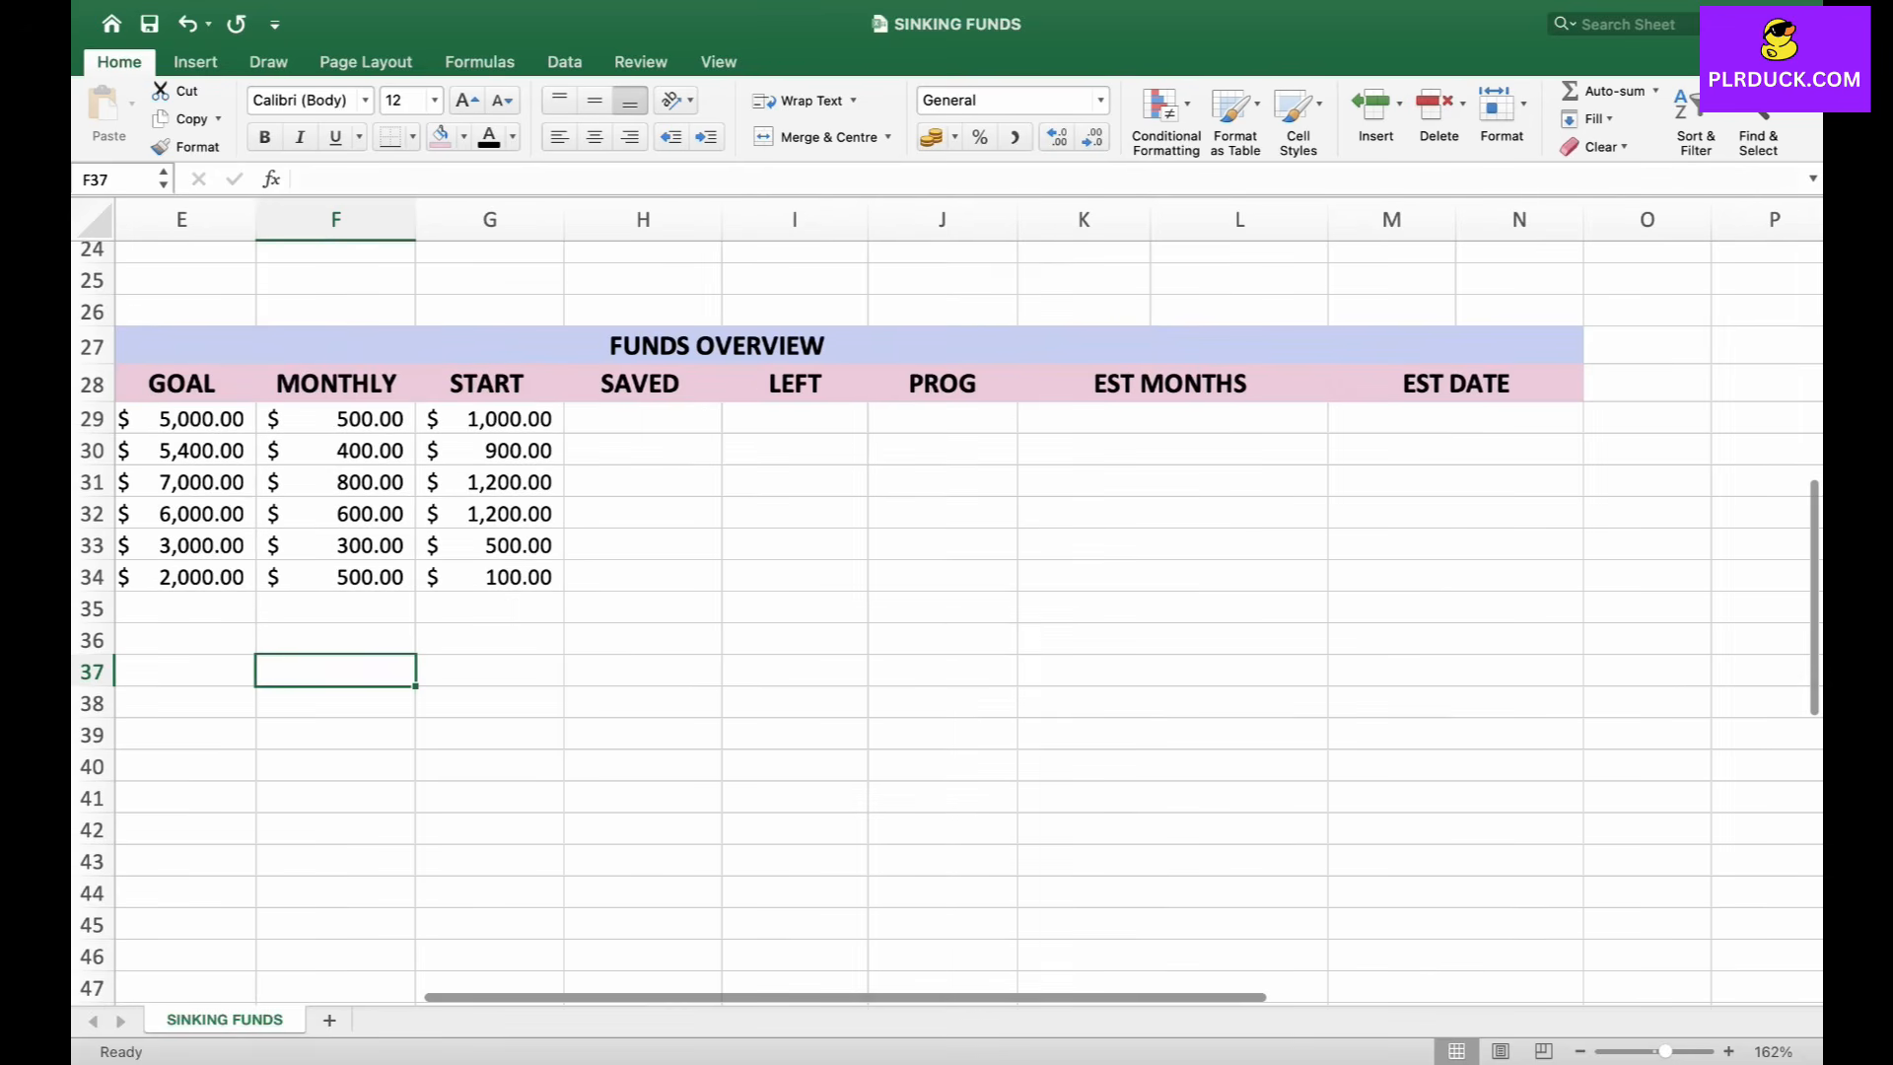
click(1171, 418)
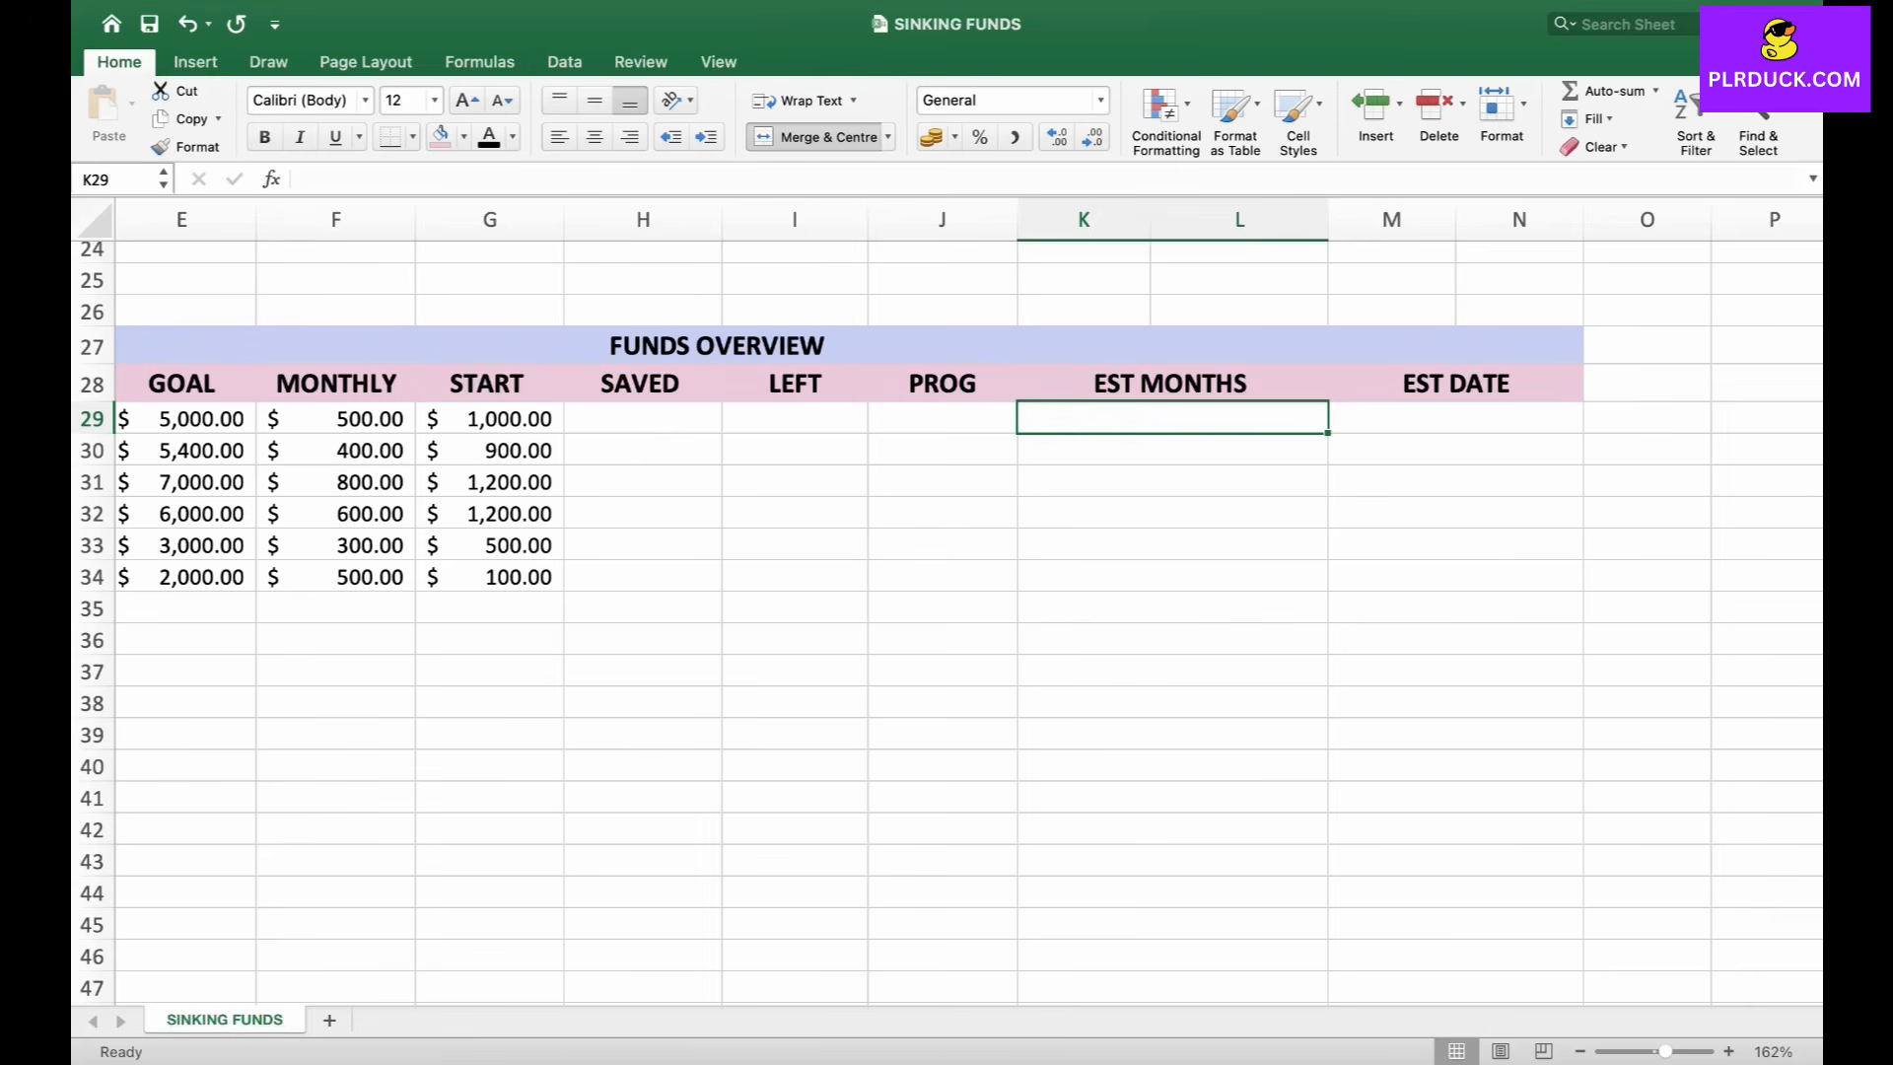
text(10)
key(Return)
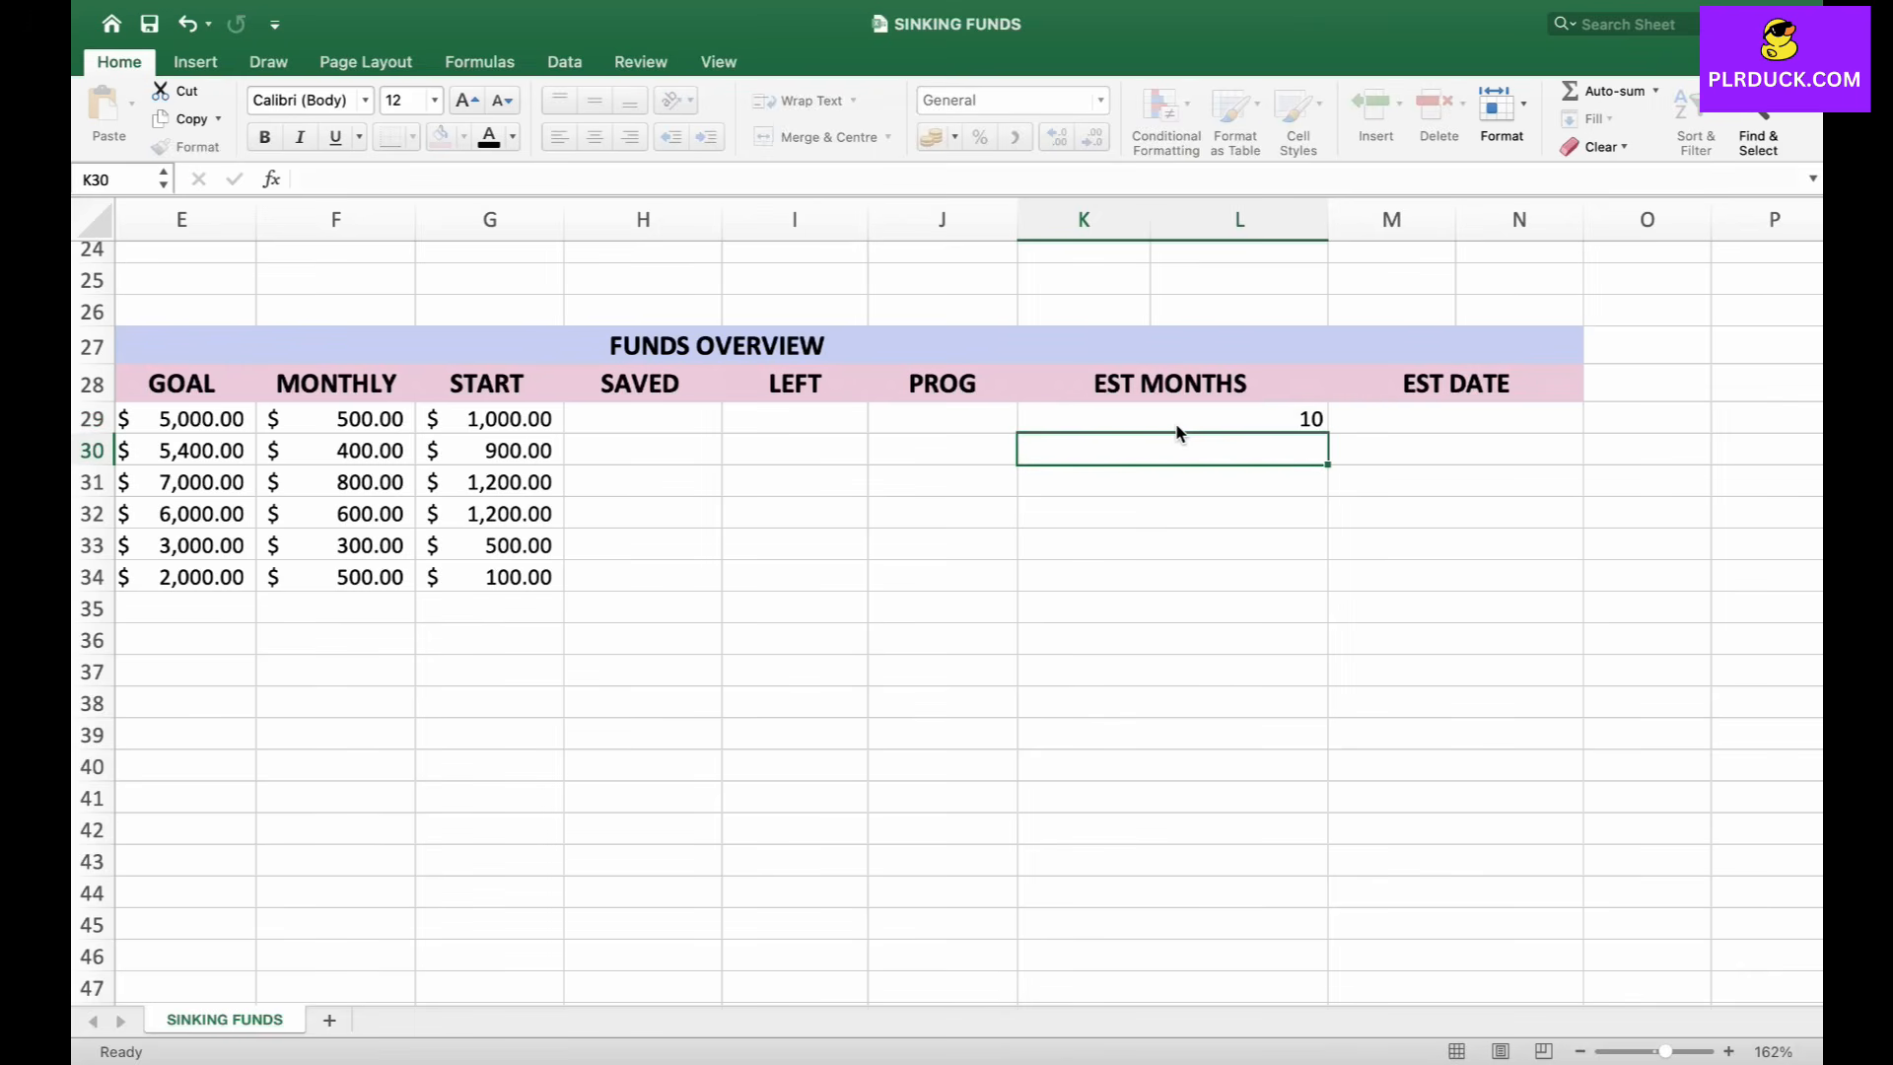
text(5)
key(Return)
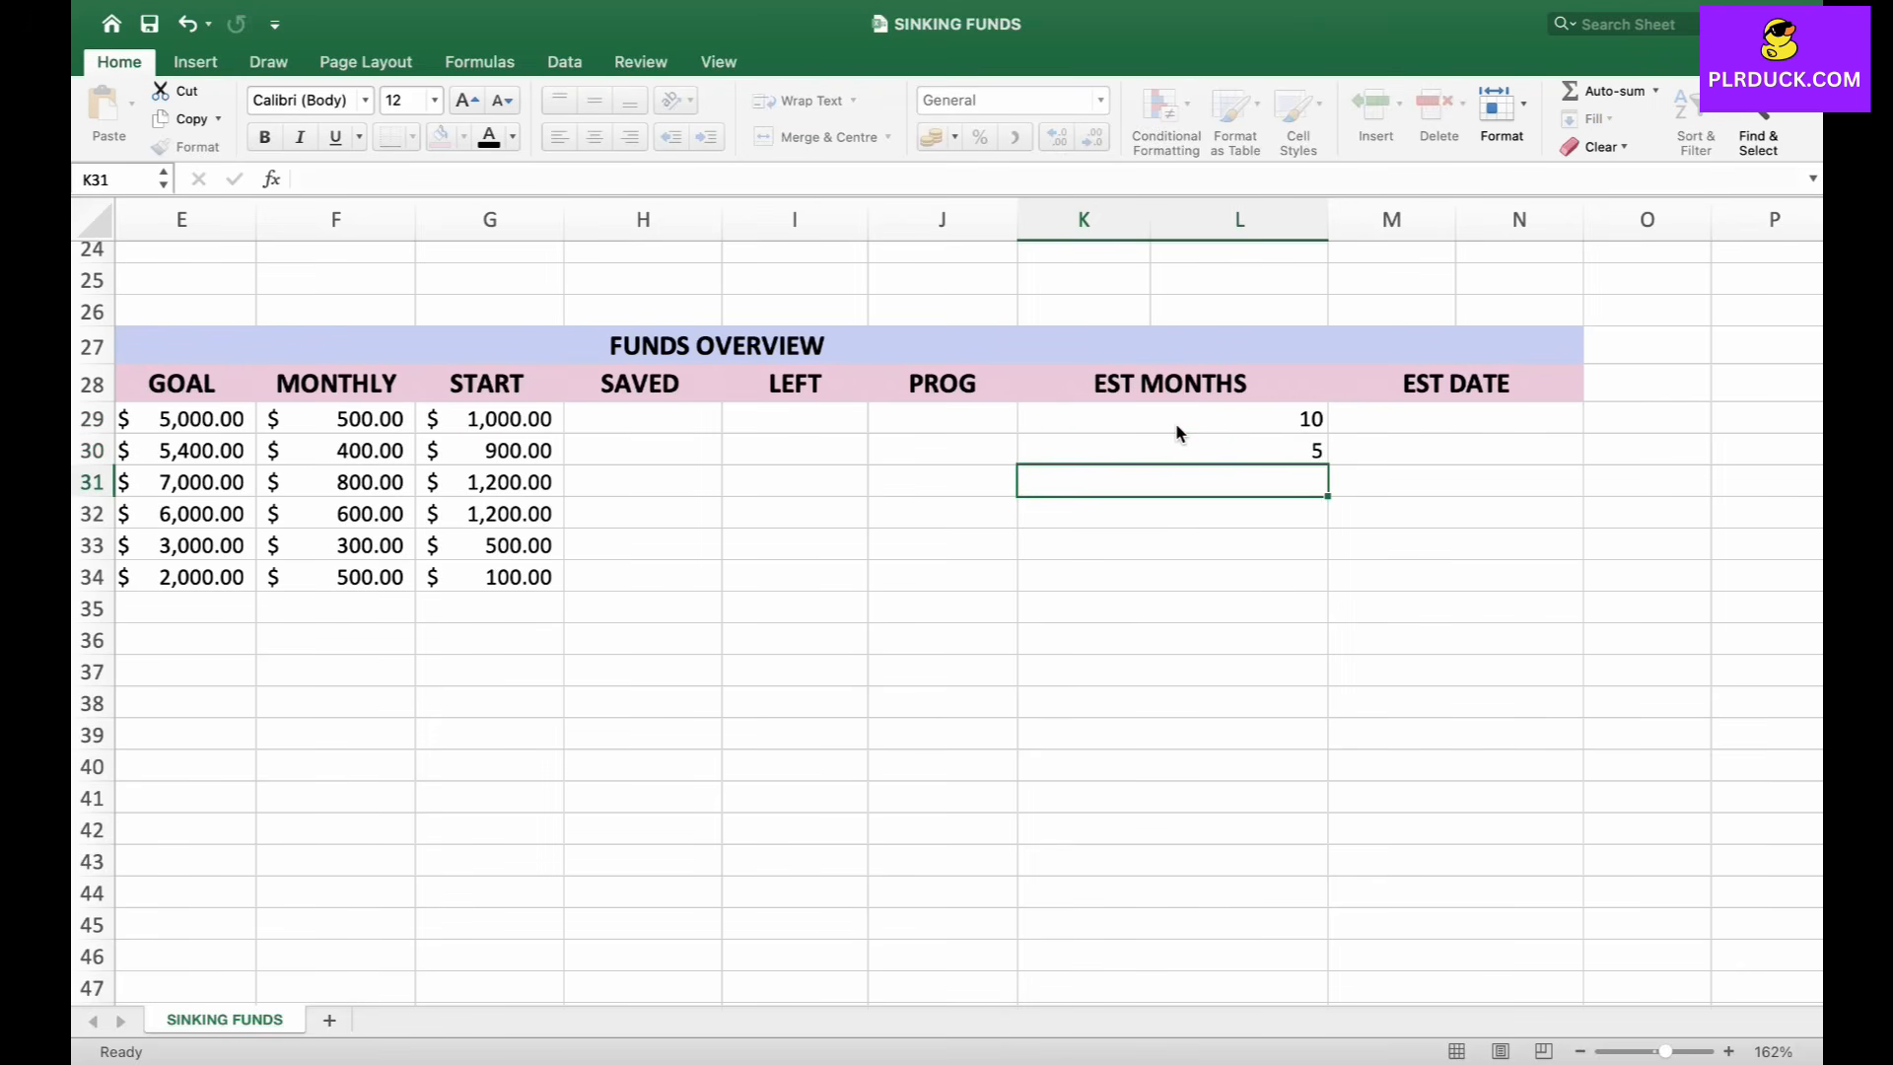
text(9)
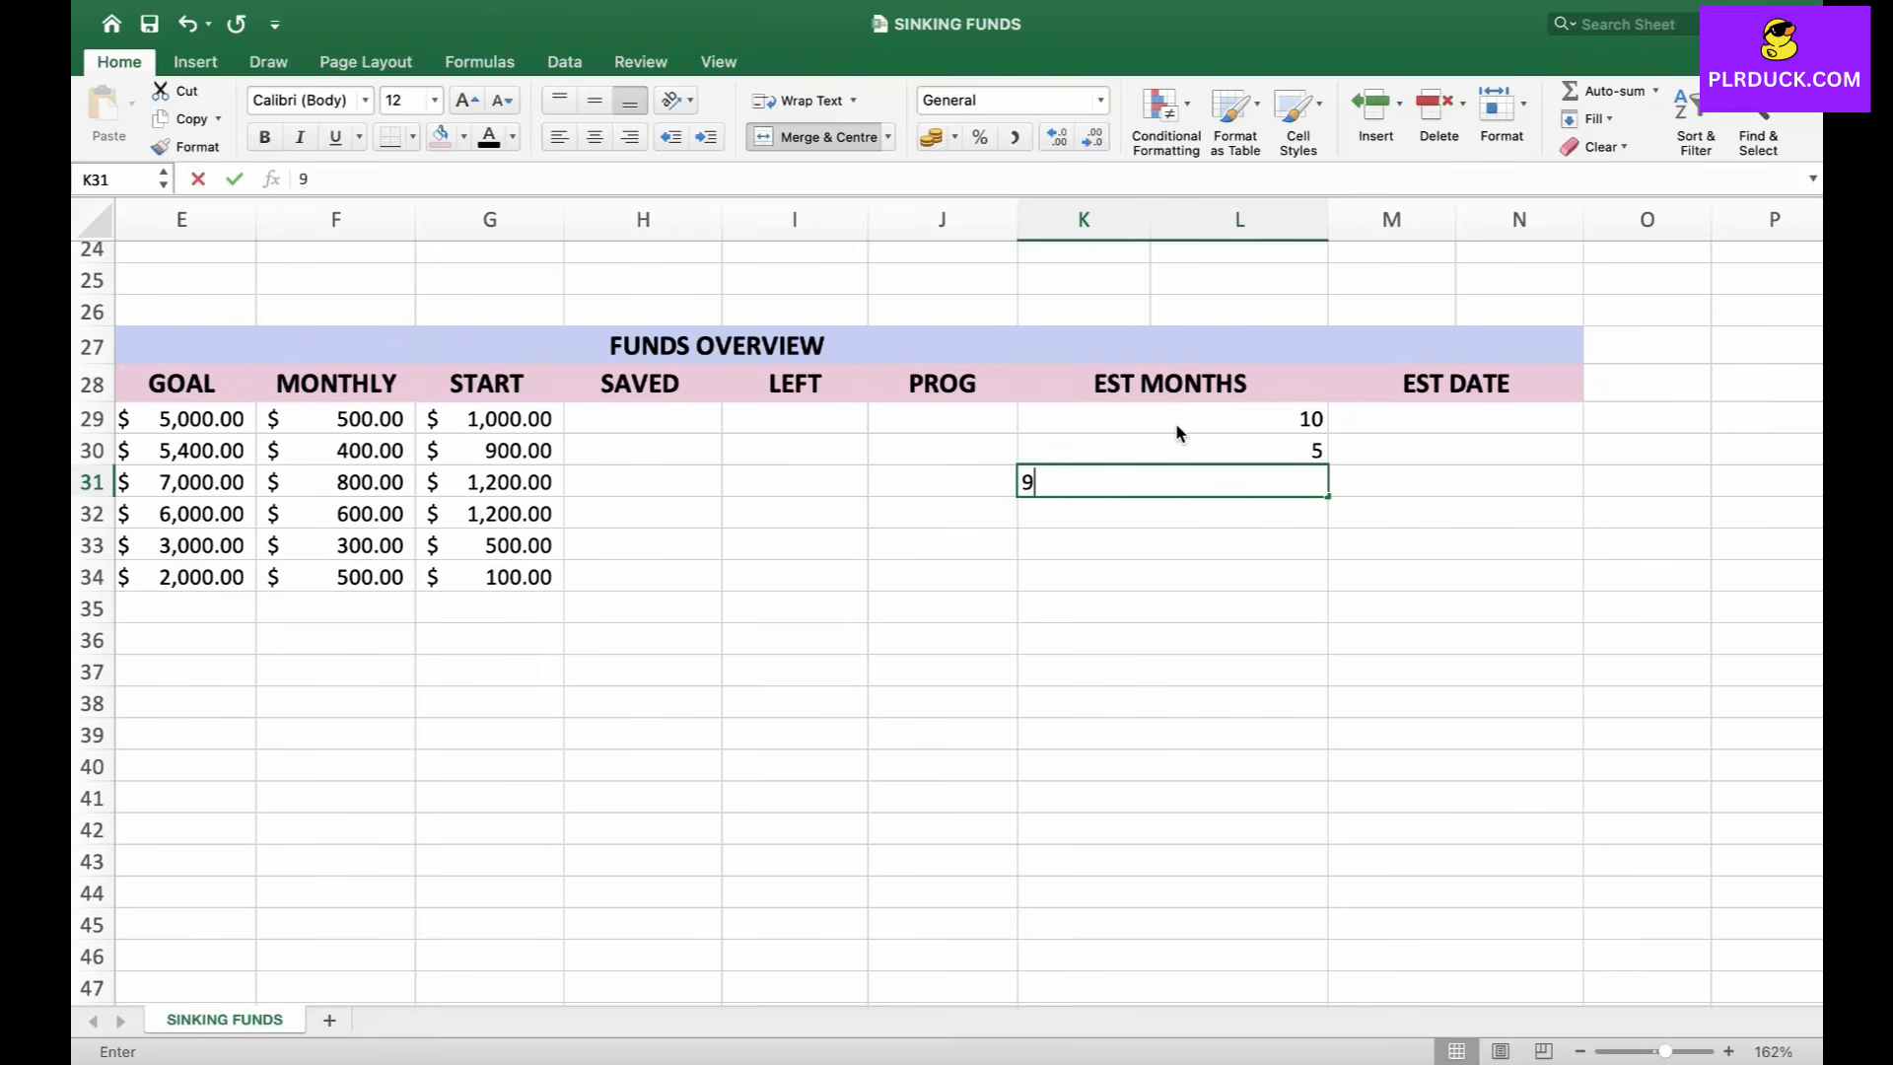
key(Return)
Enter 10 as the EST MONTHS value for each of the last three funds in rows 32 to 34.
text(10)
key(Return)
text(10)
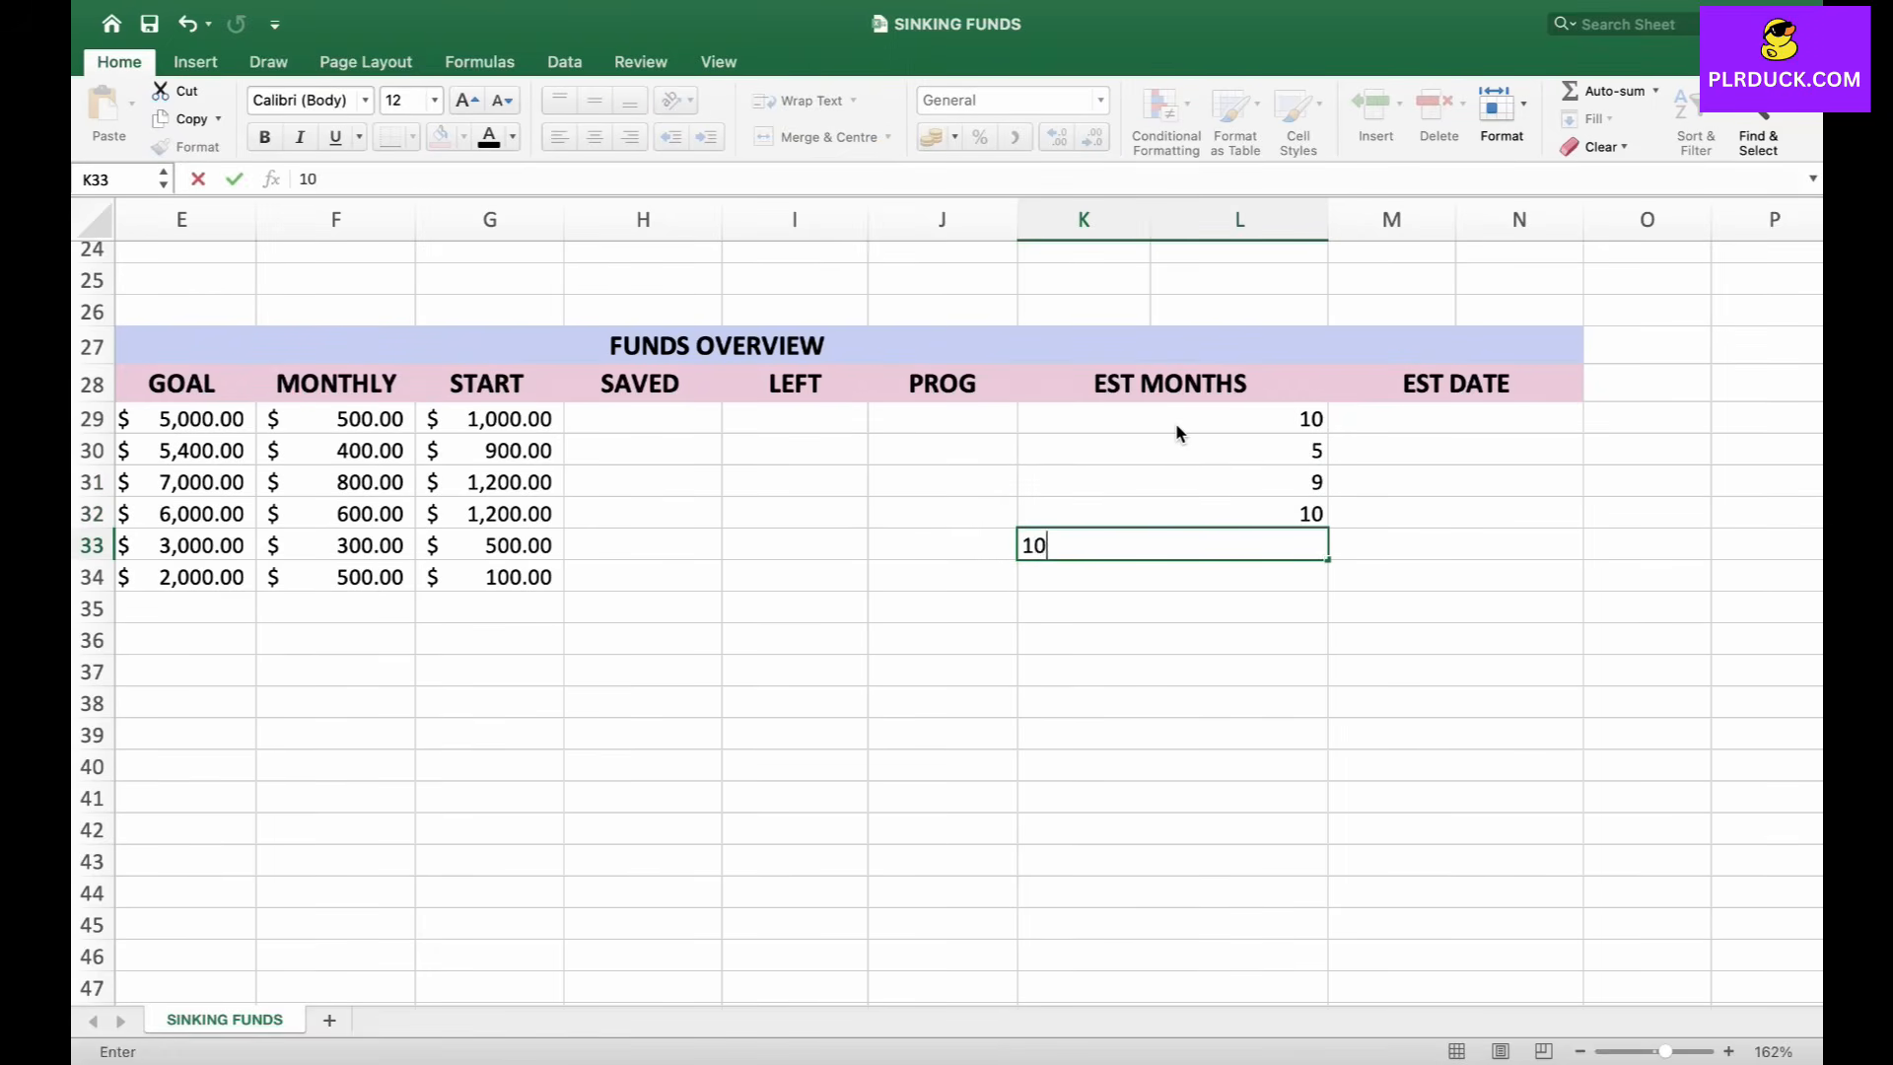
key(Return)
text(10)
key(Return)
Enter the EST DATE 20/03/2026 for the first fund in M29.
key(Right)
key(Up)
key(Up)
key(Up)
key(Up)
key(Up)
key(Up)
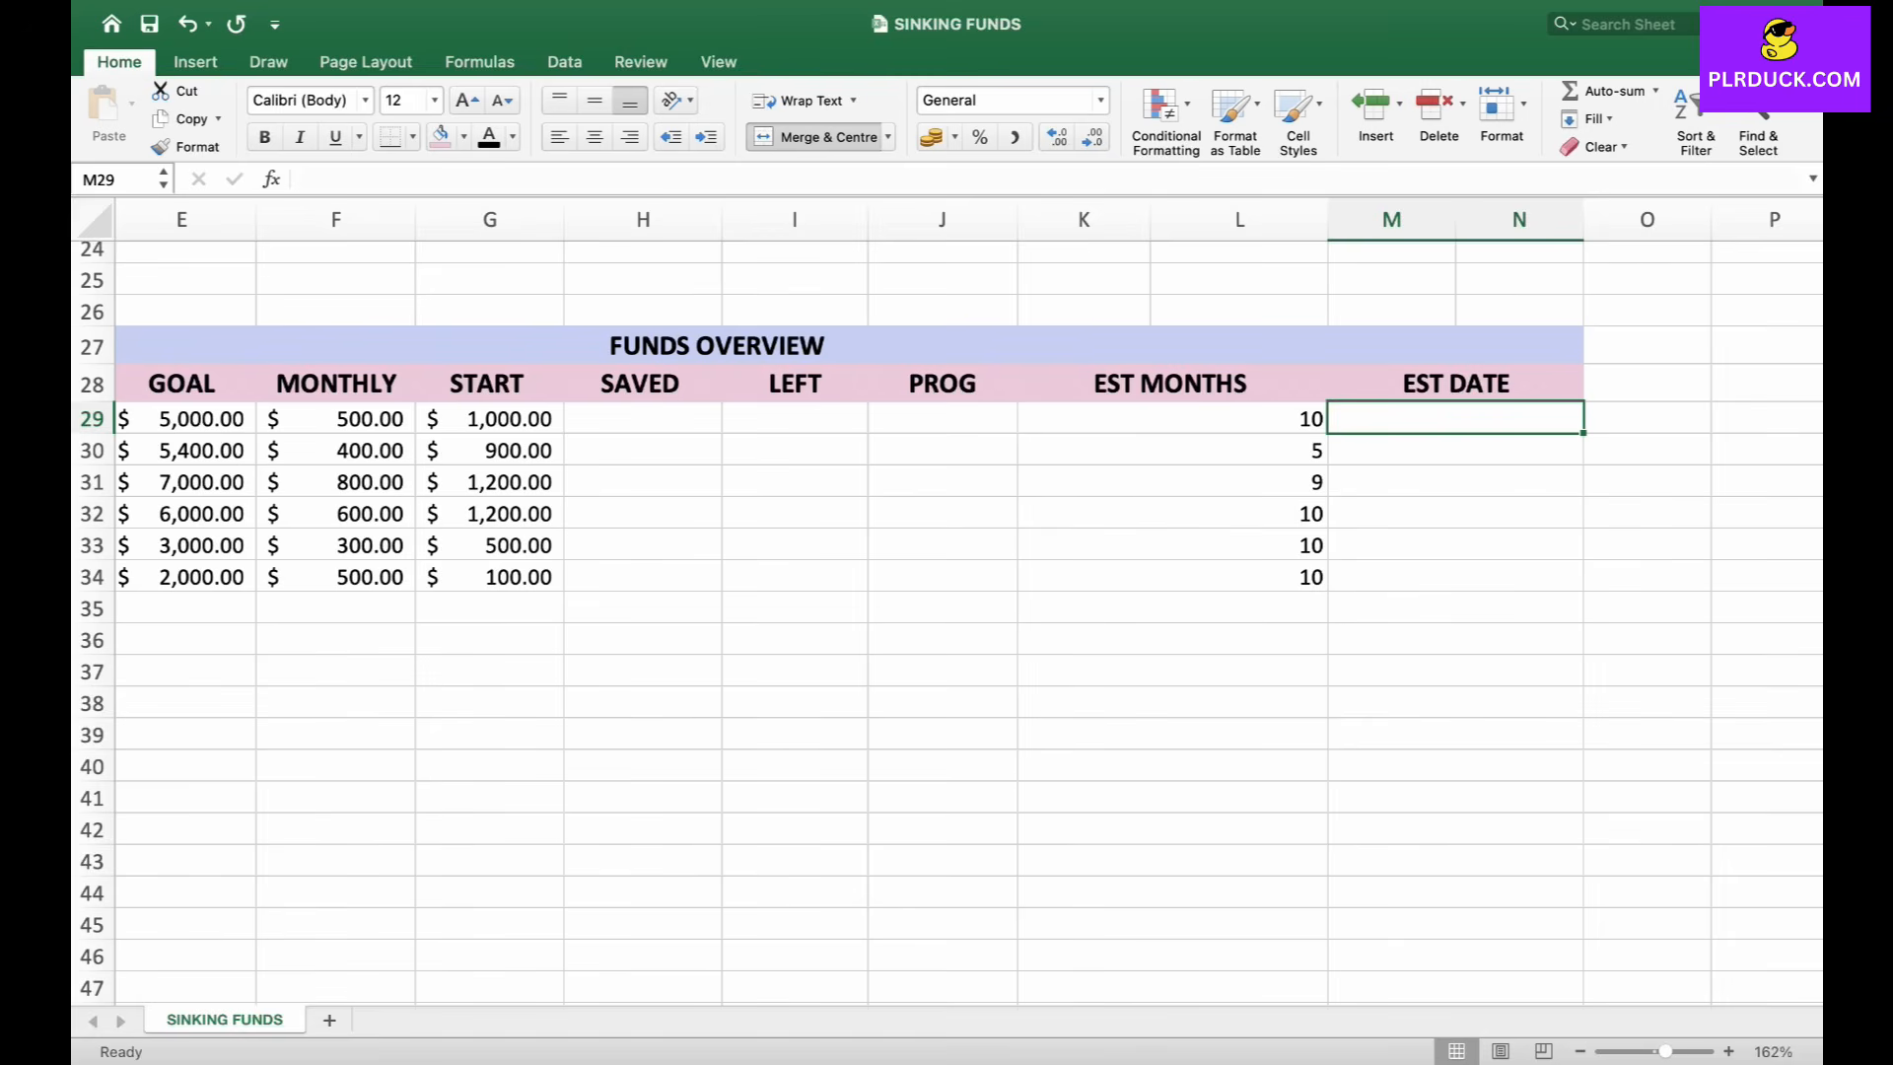
text(20)
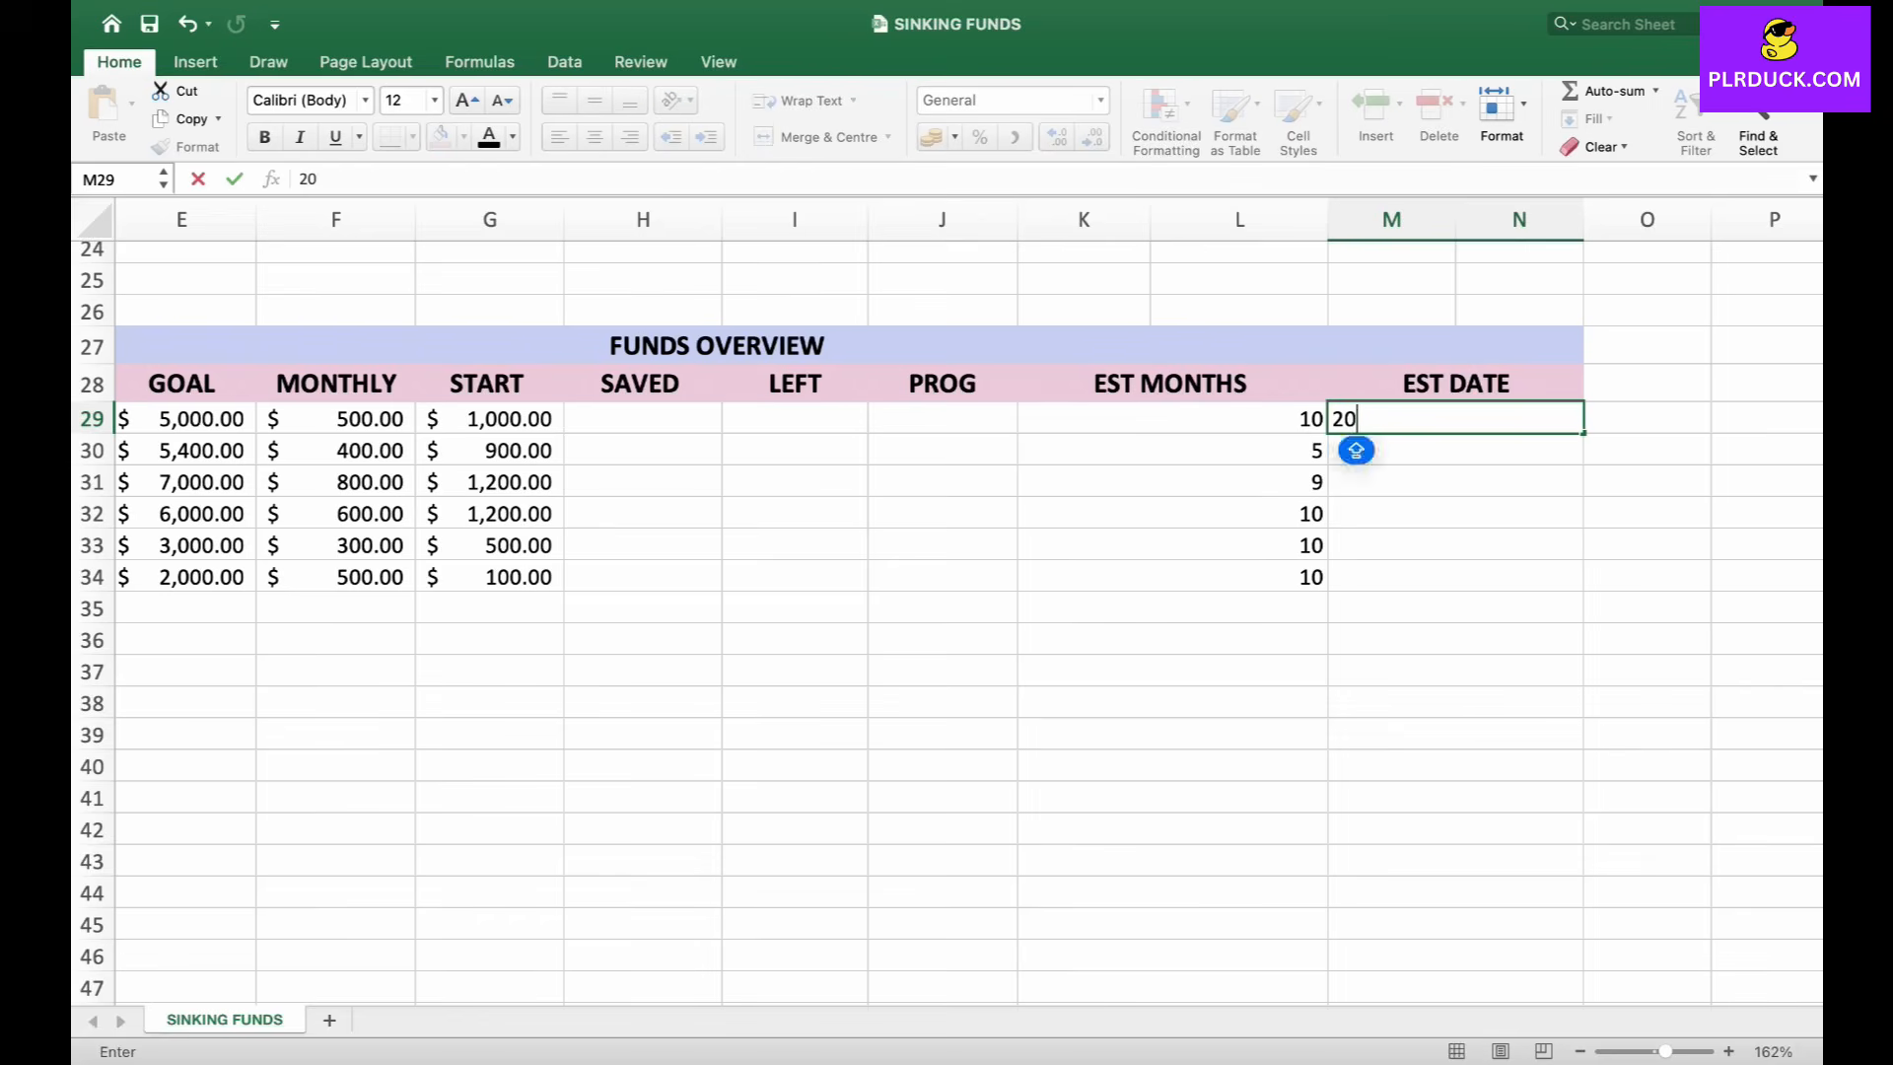
text(/03/2026)
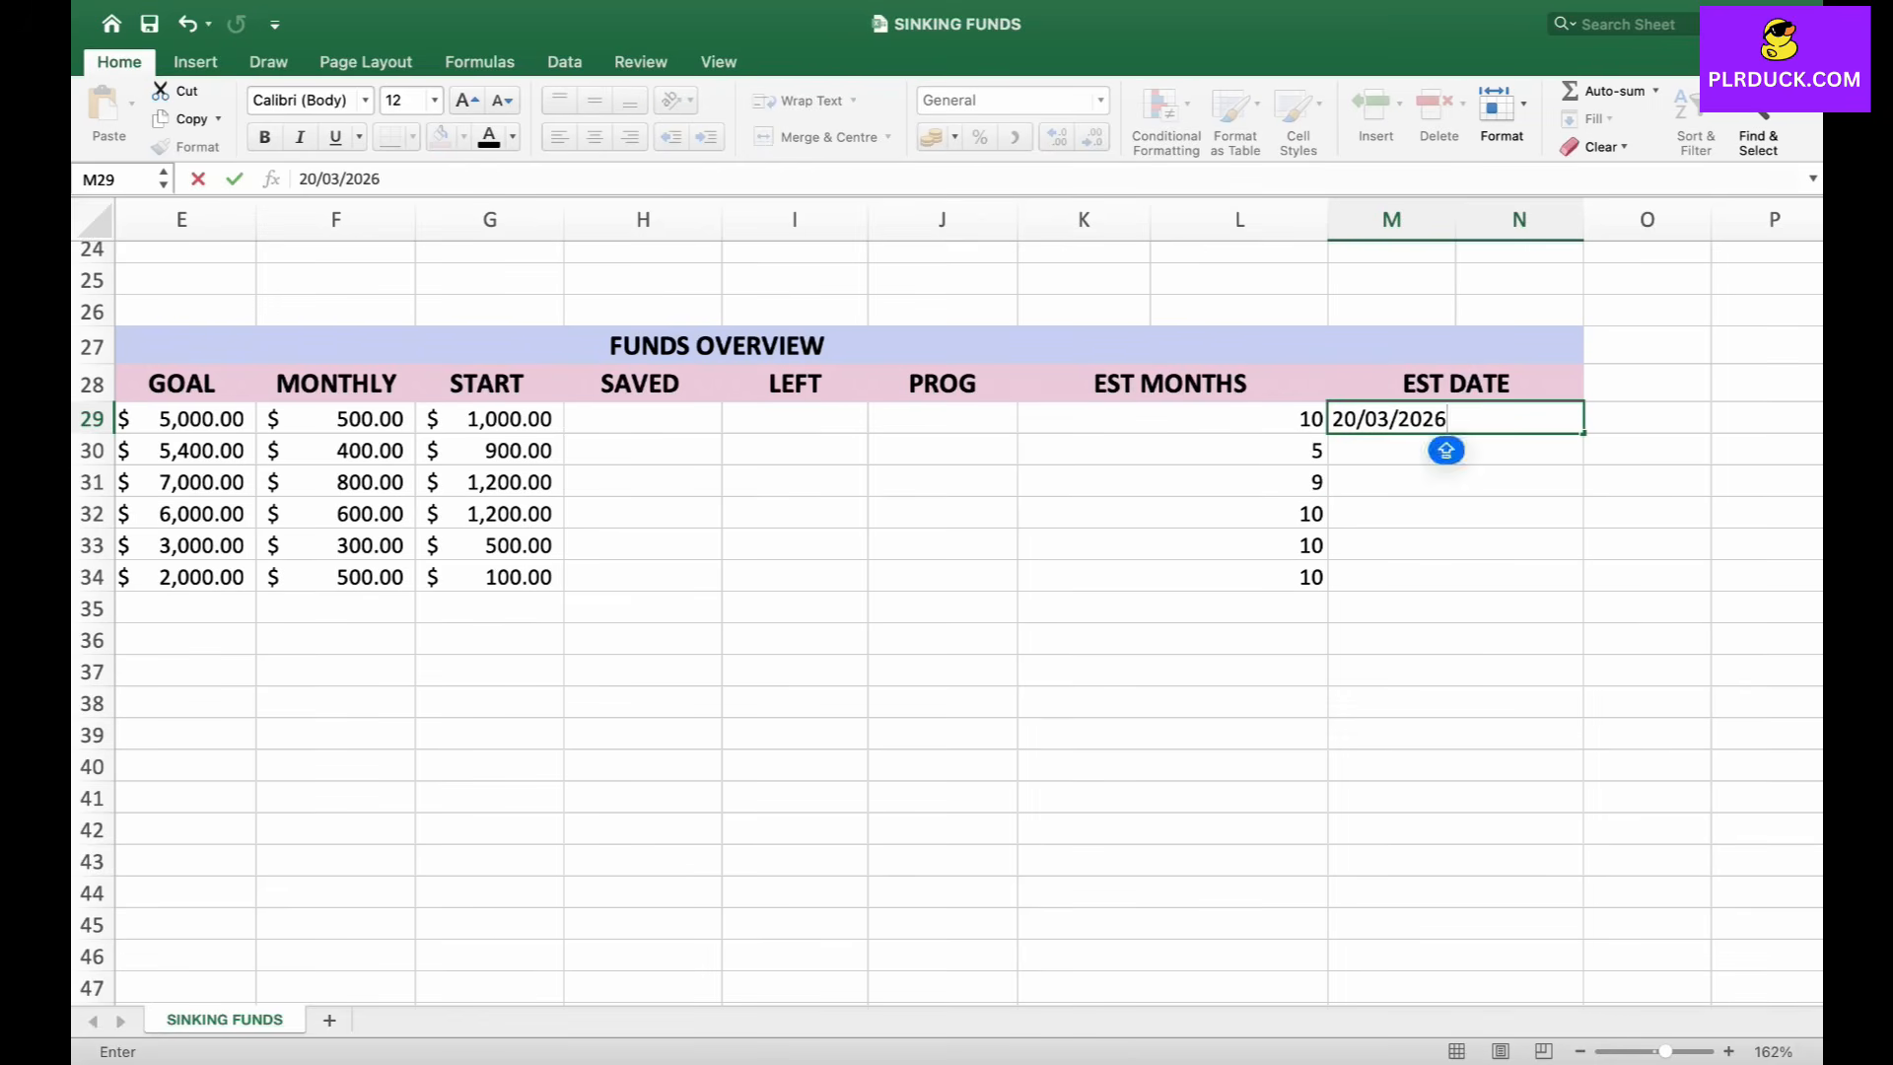
click(1455, 514)
click(1455, 419)
Enter the EST DATE 12/12/2025 in M30 and 30/4/2026 in M31.
click(1456, 450)
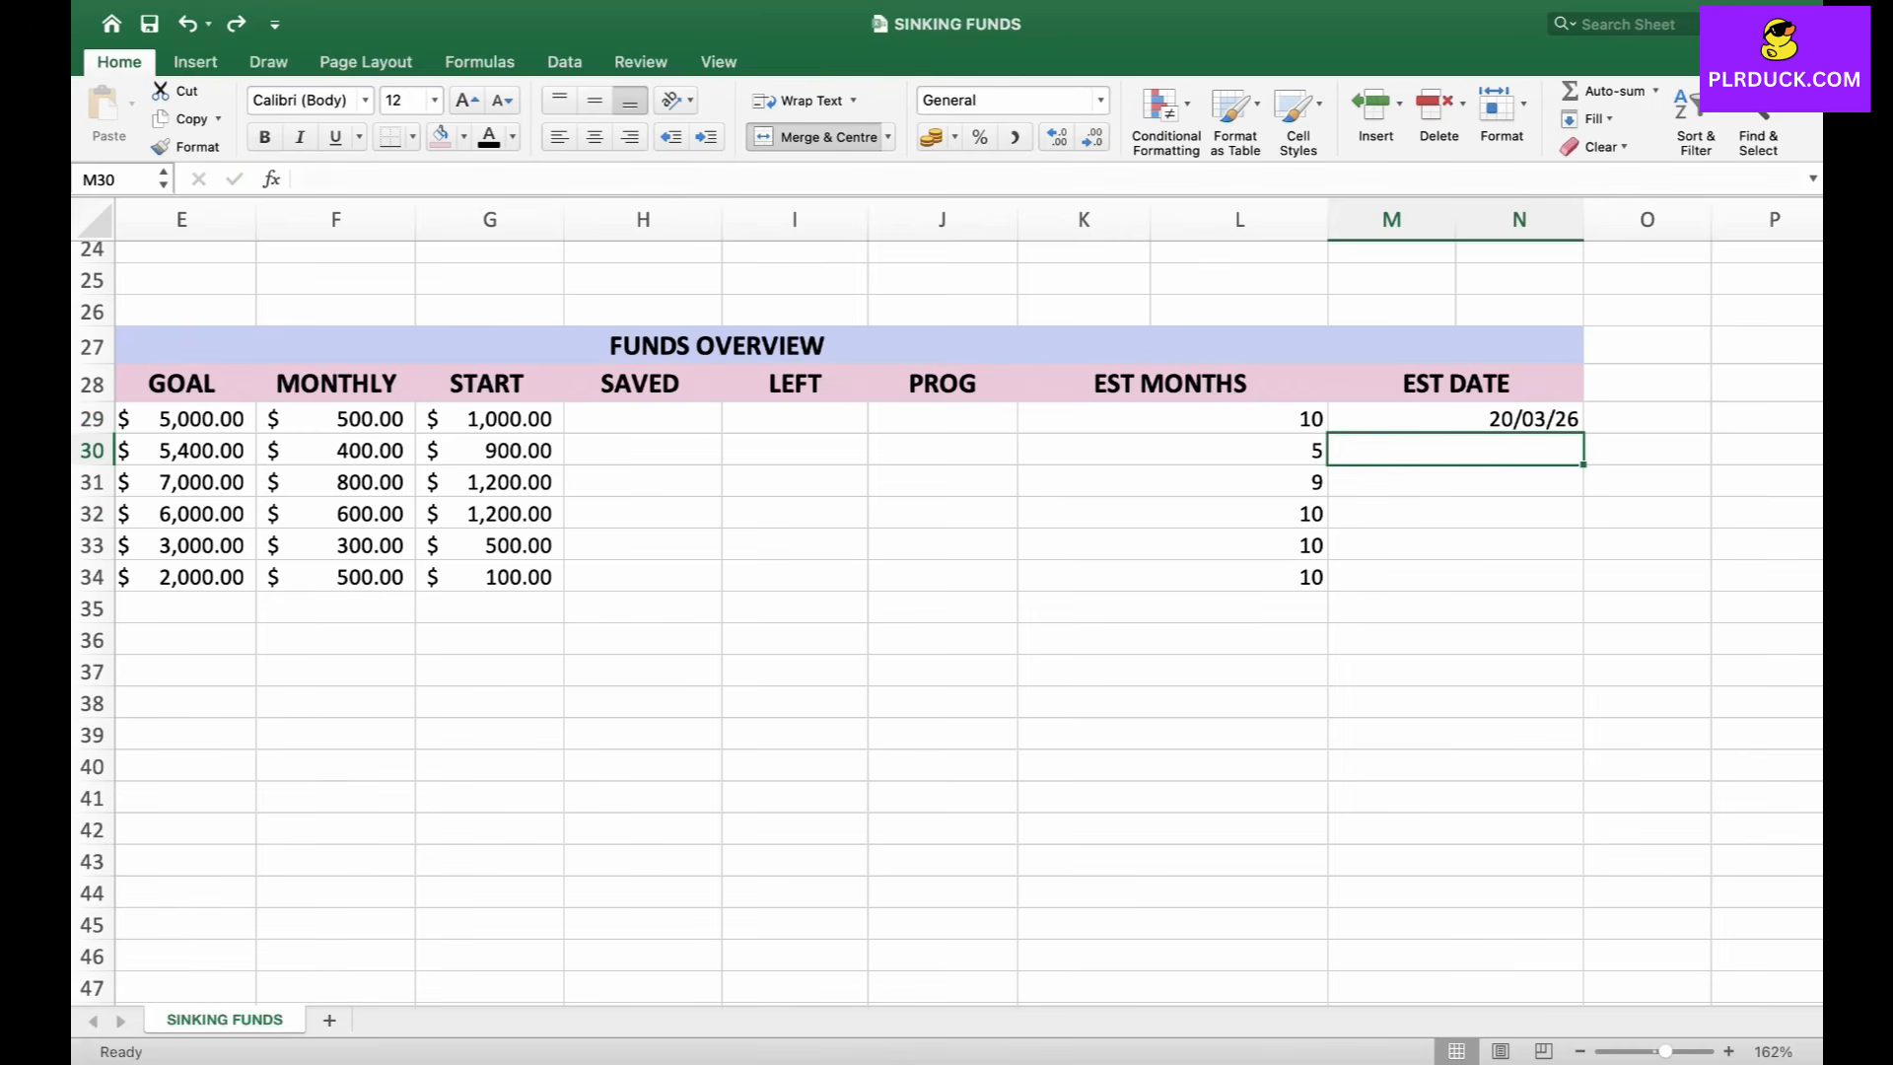
text(12)
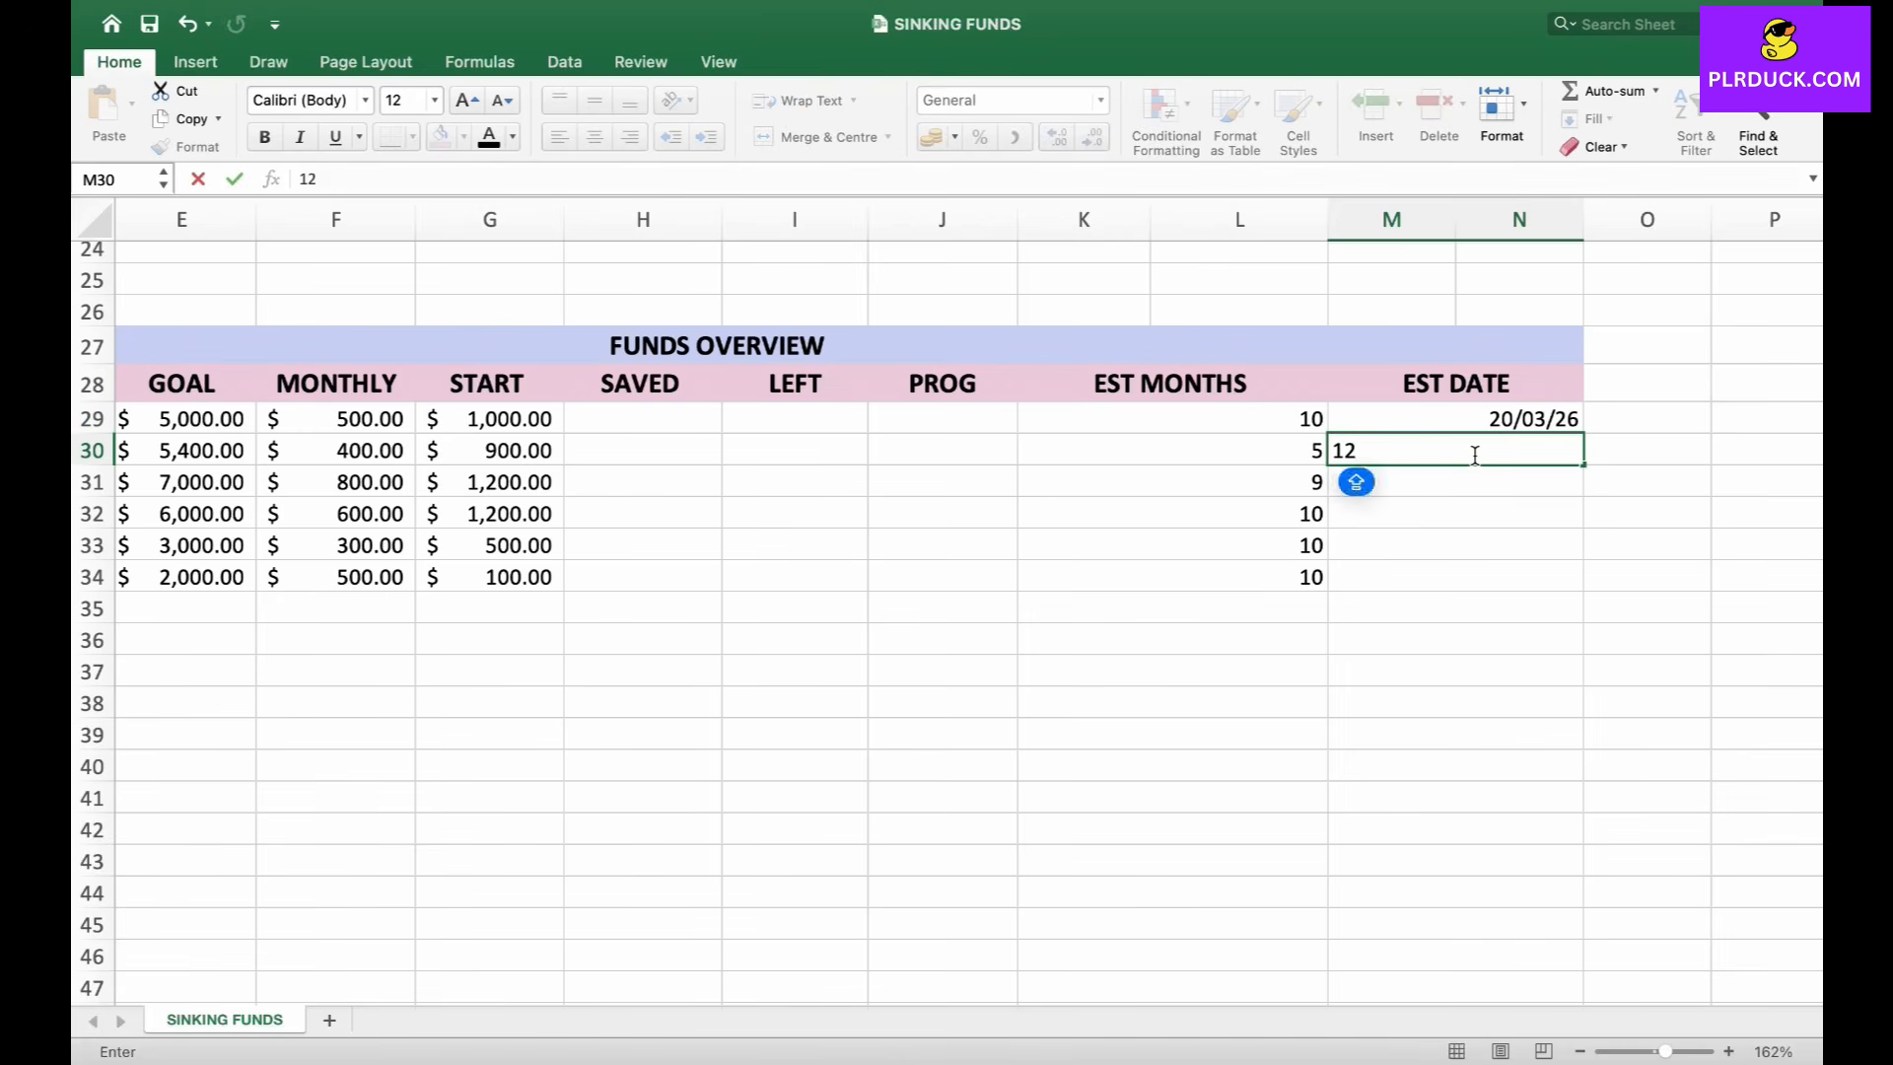
text(/12/2025)
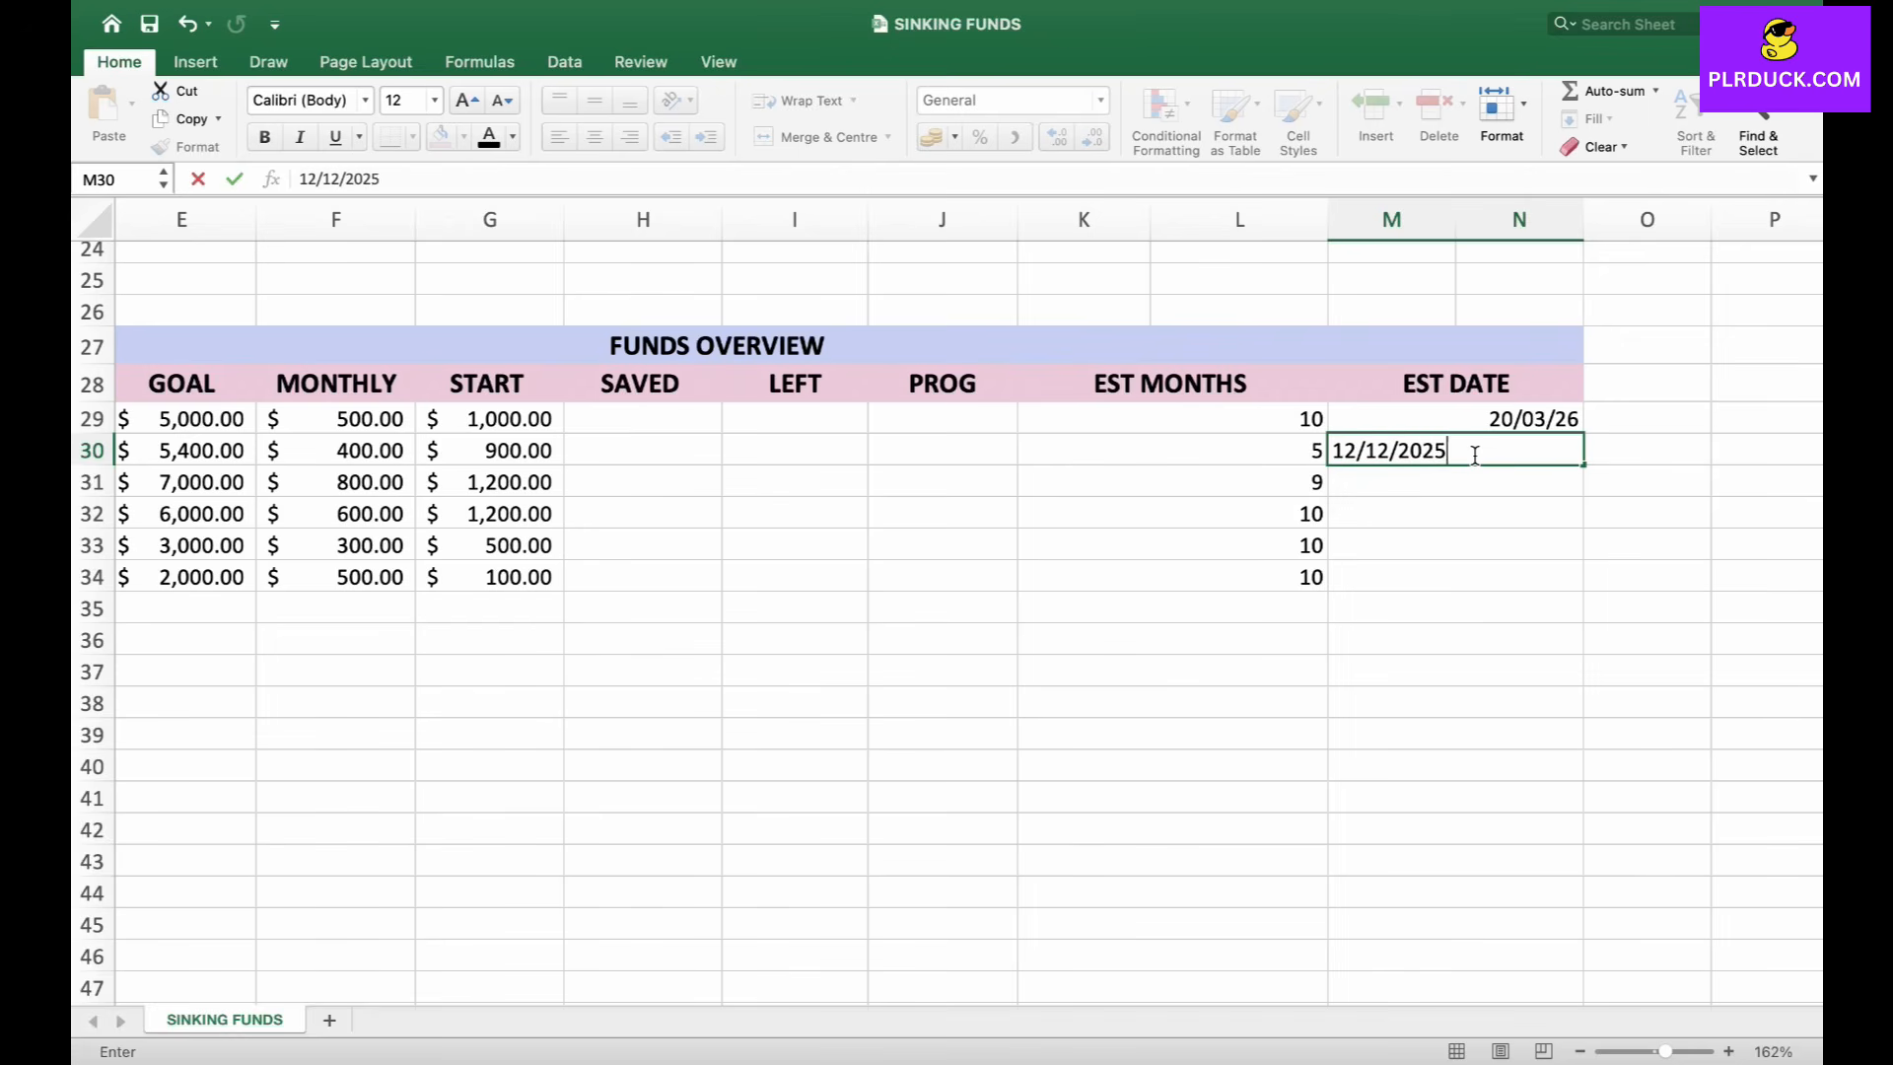
key(Return)
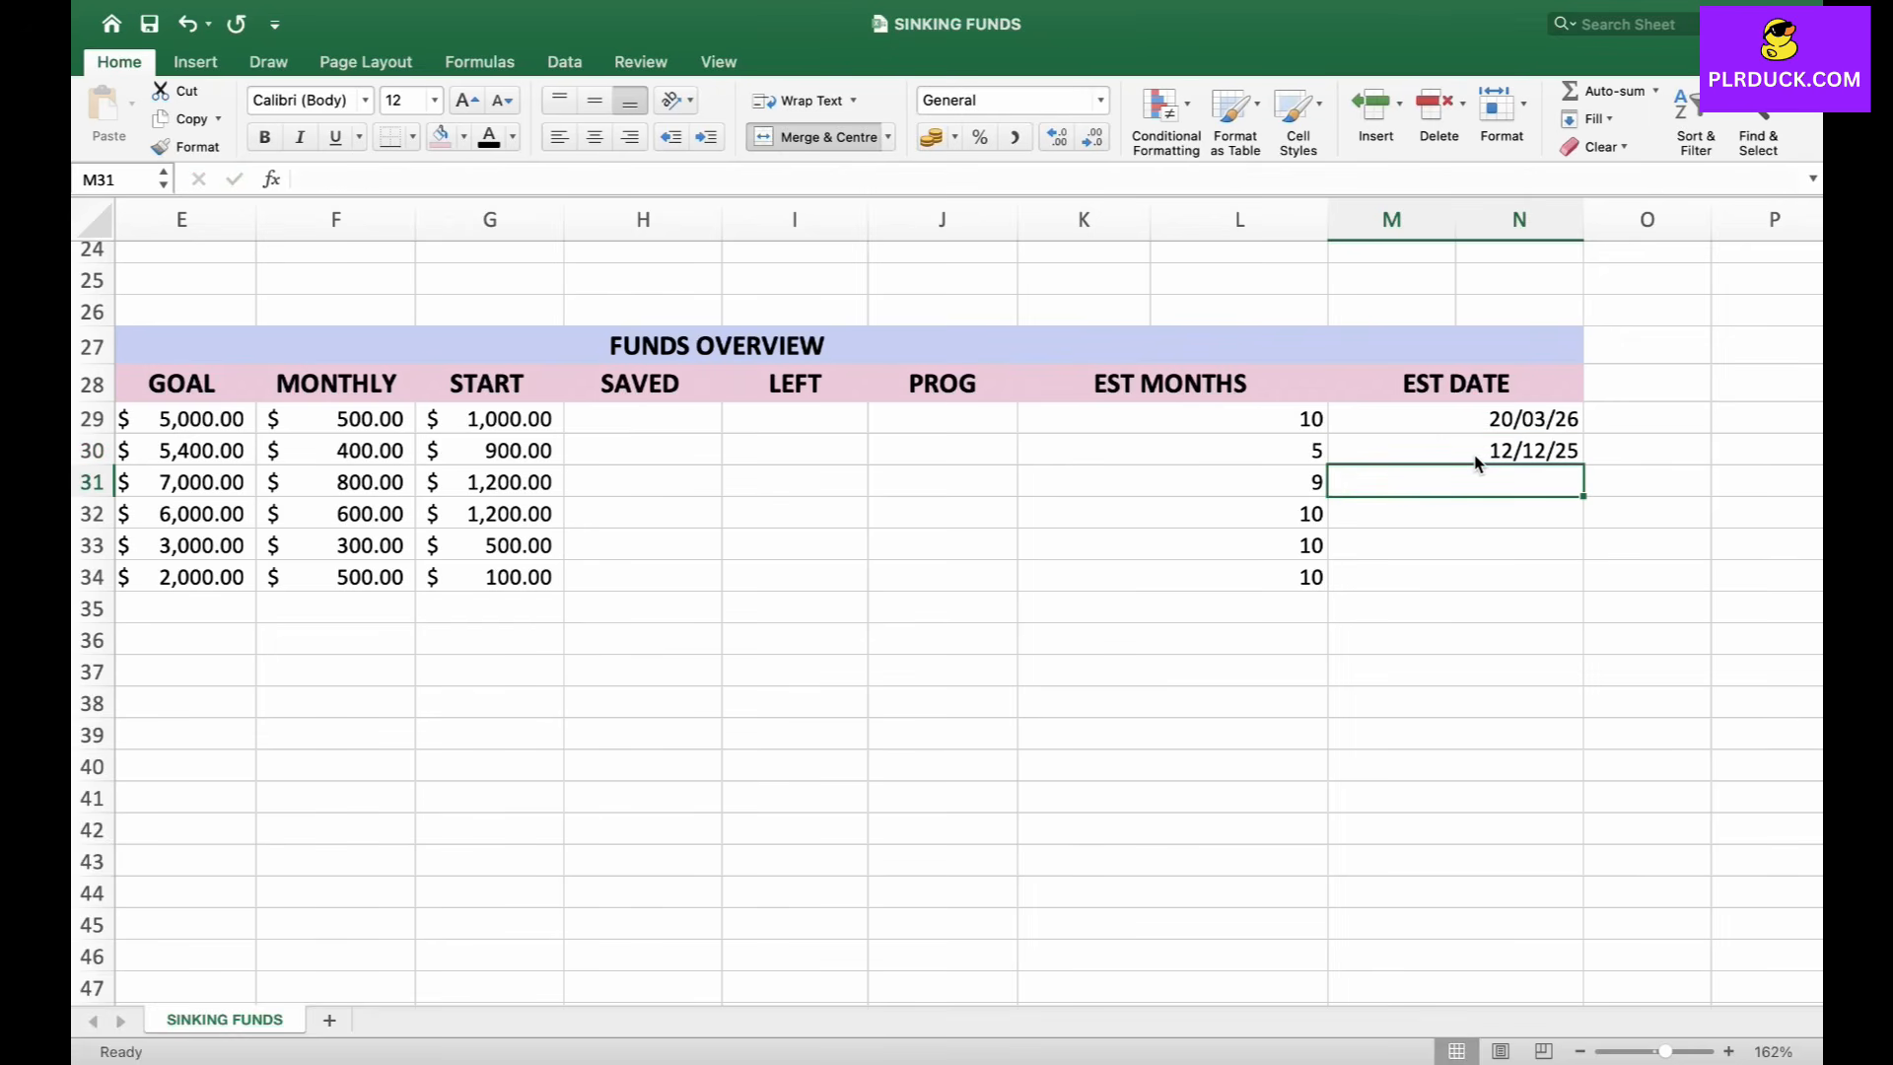
text(30/)
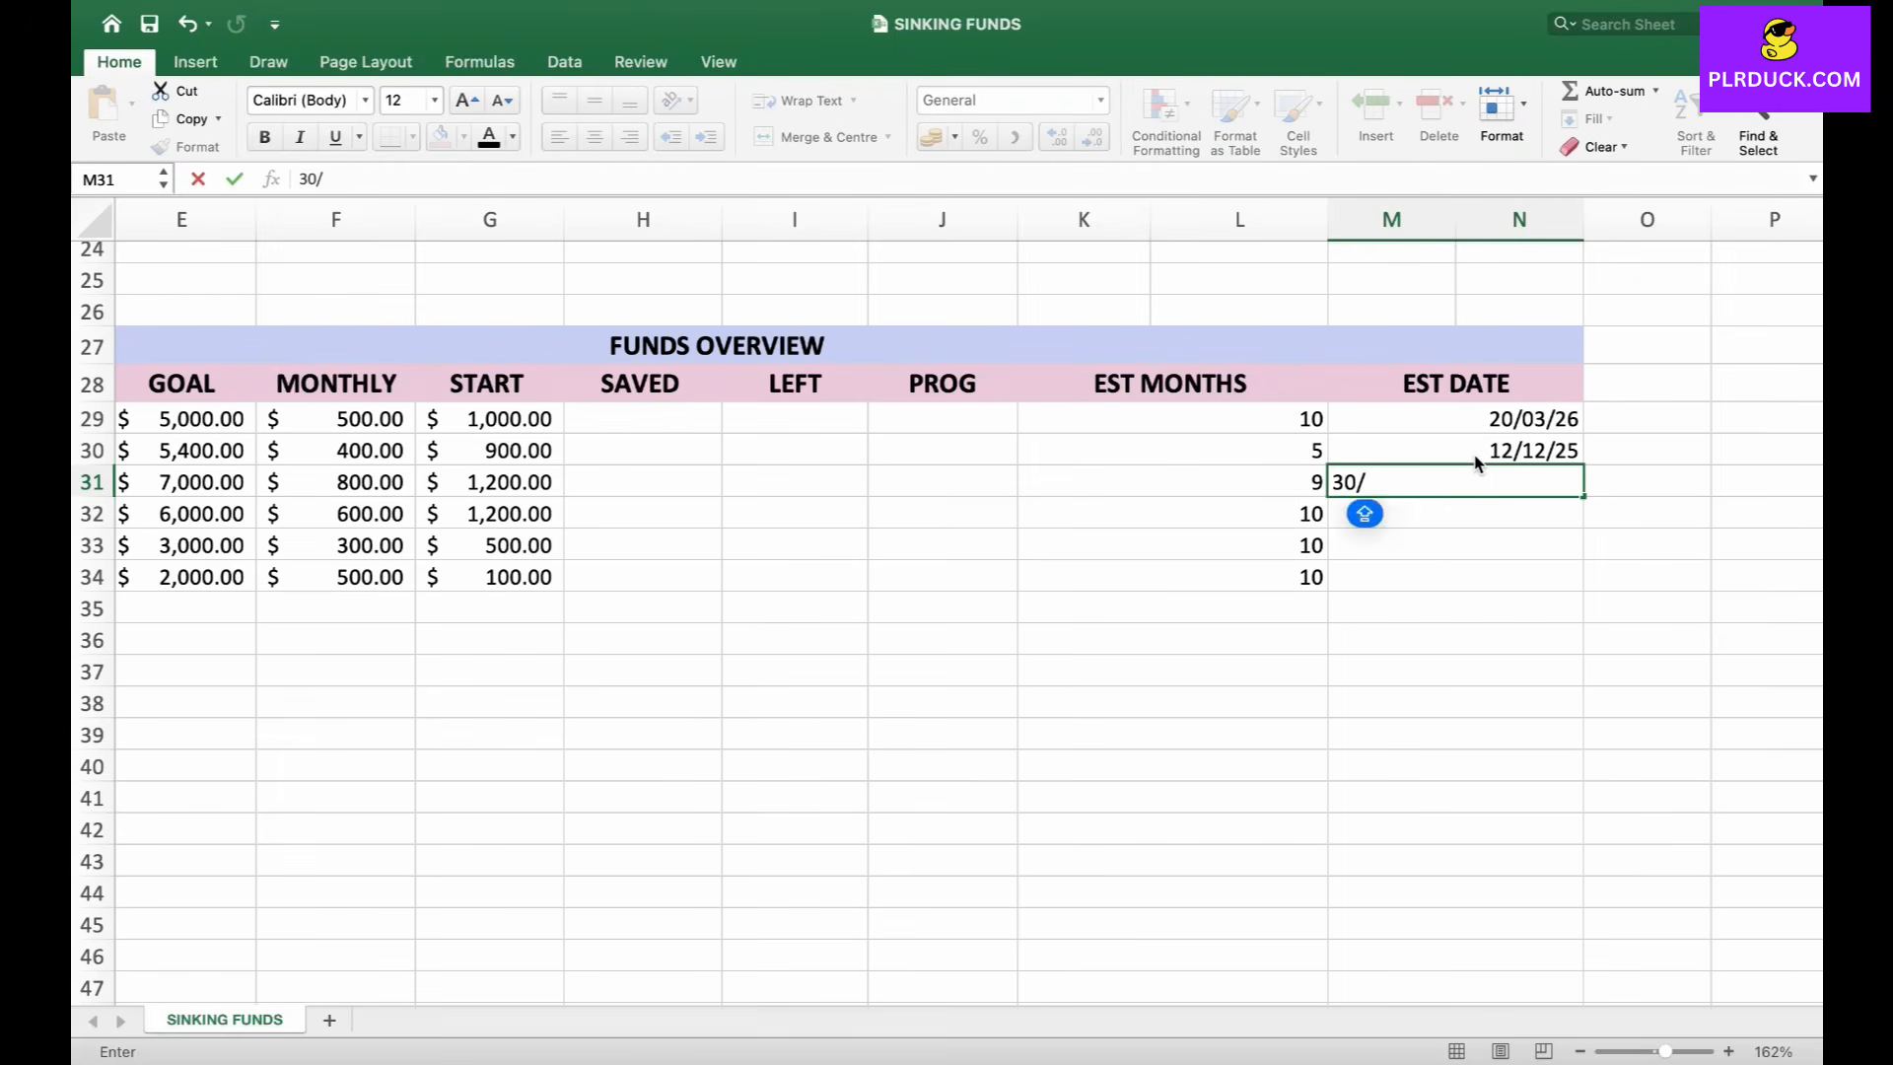
text(4/2026)
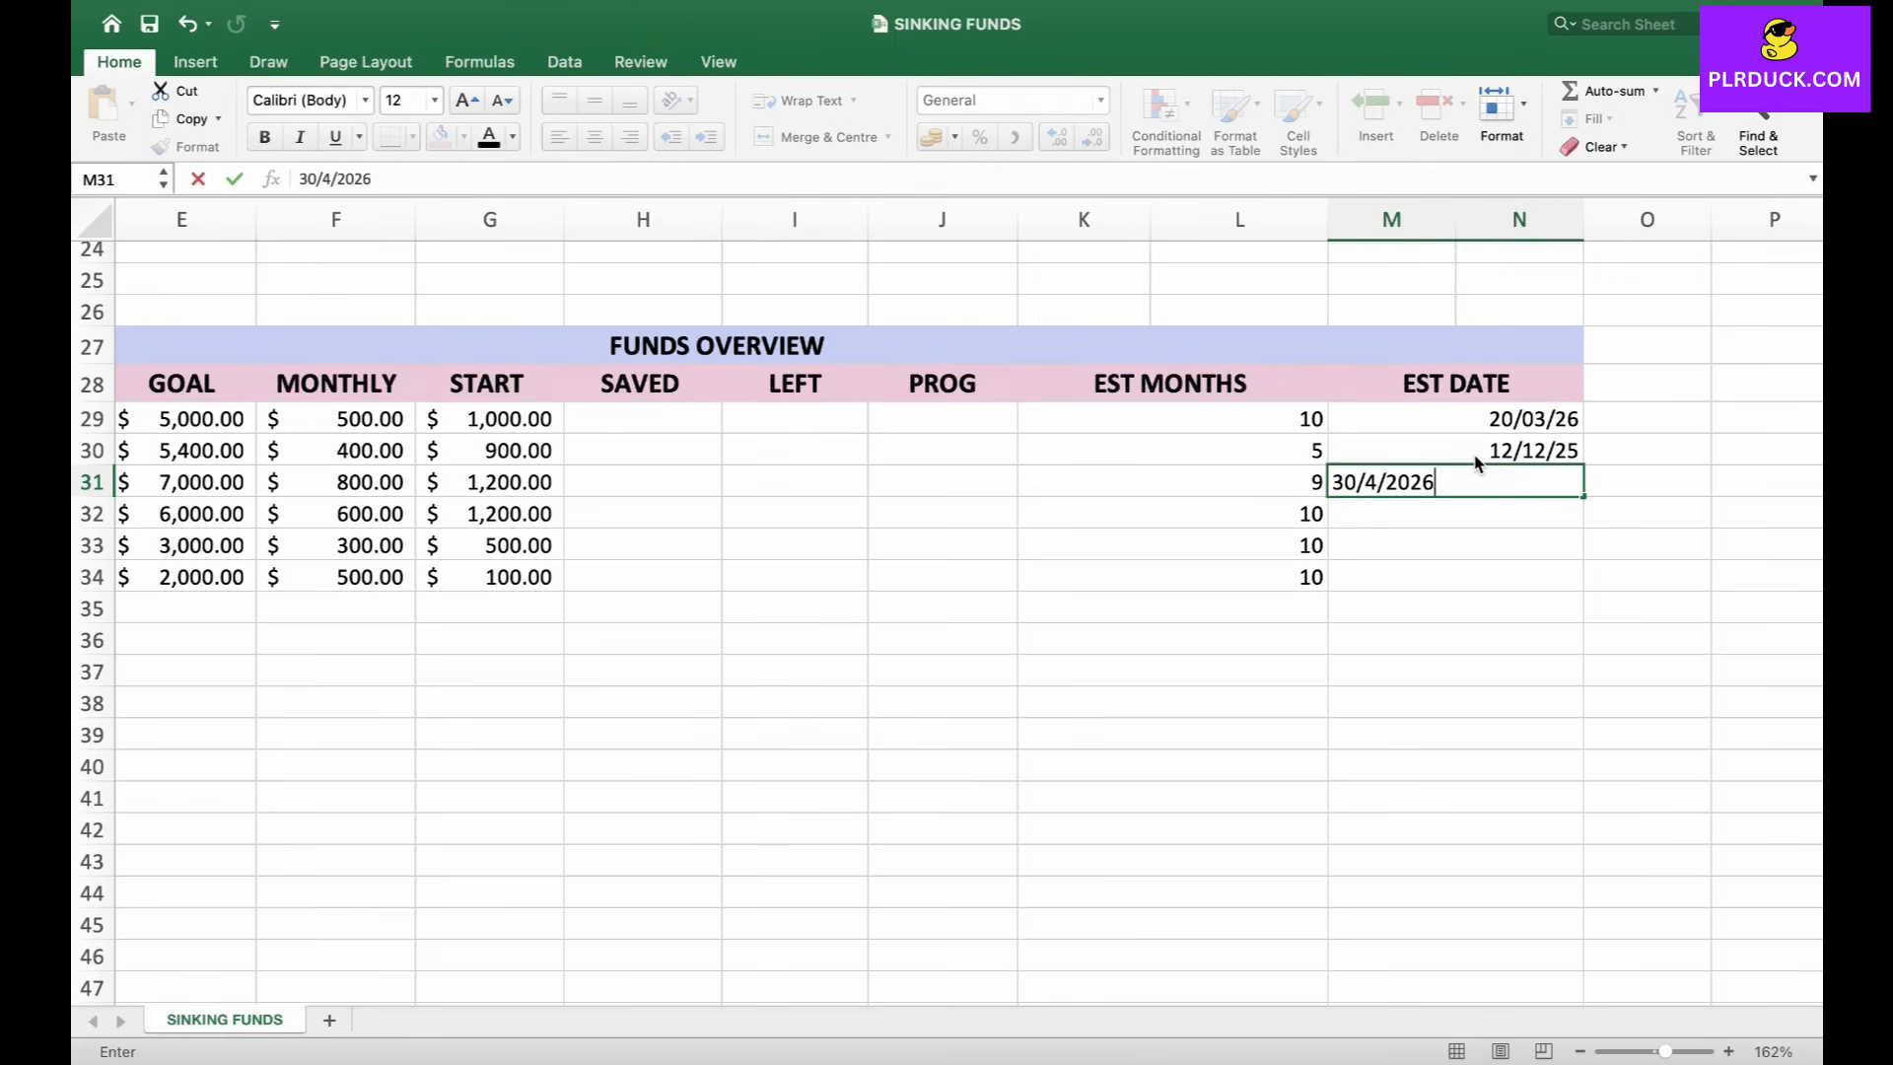
key(Return)
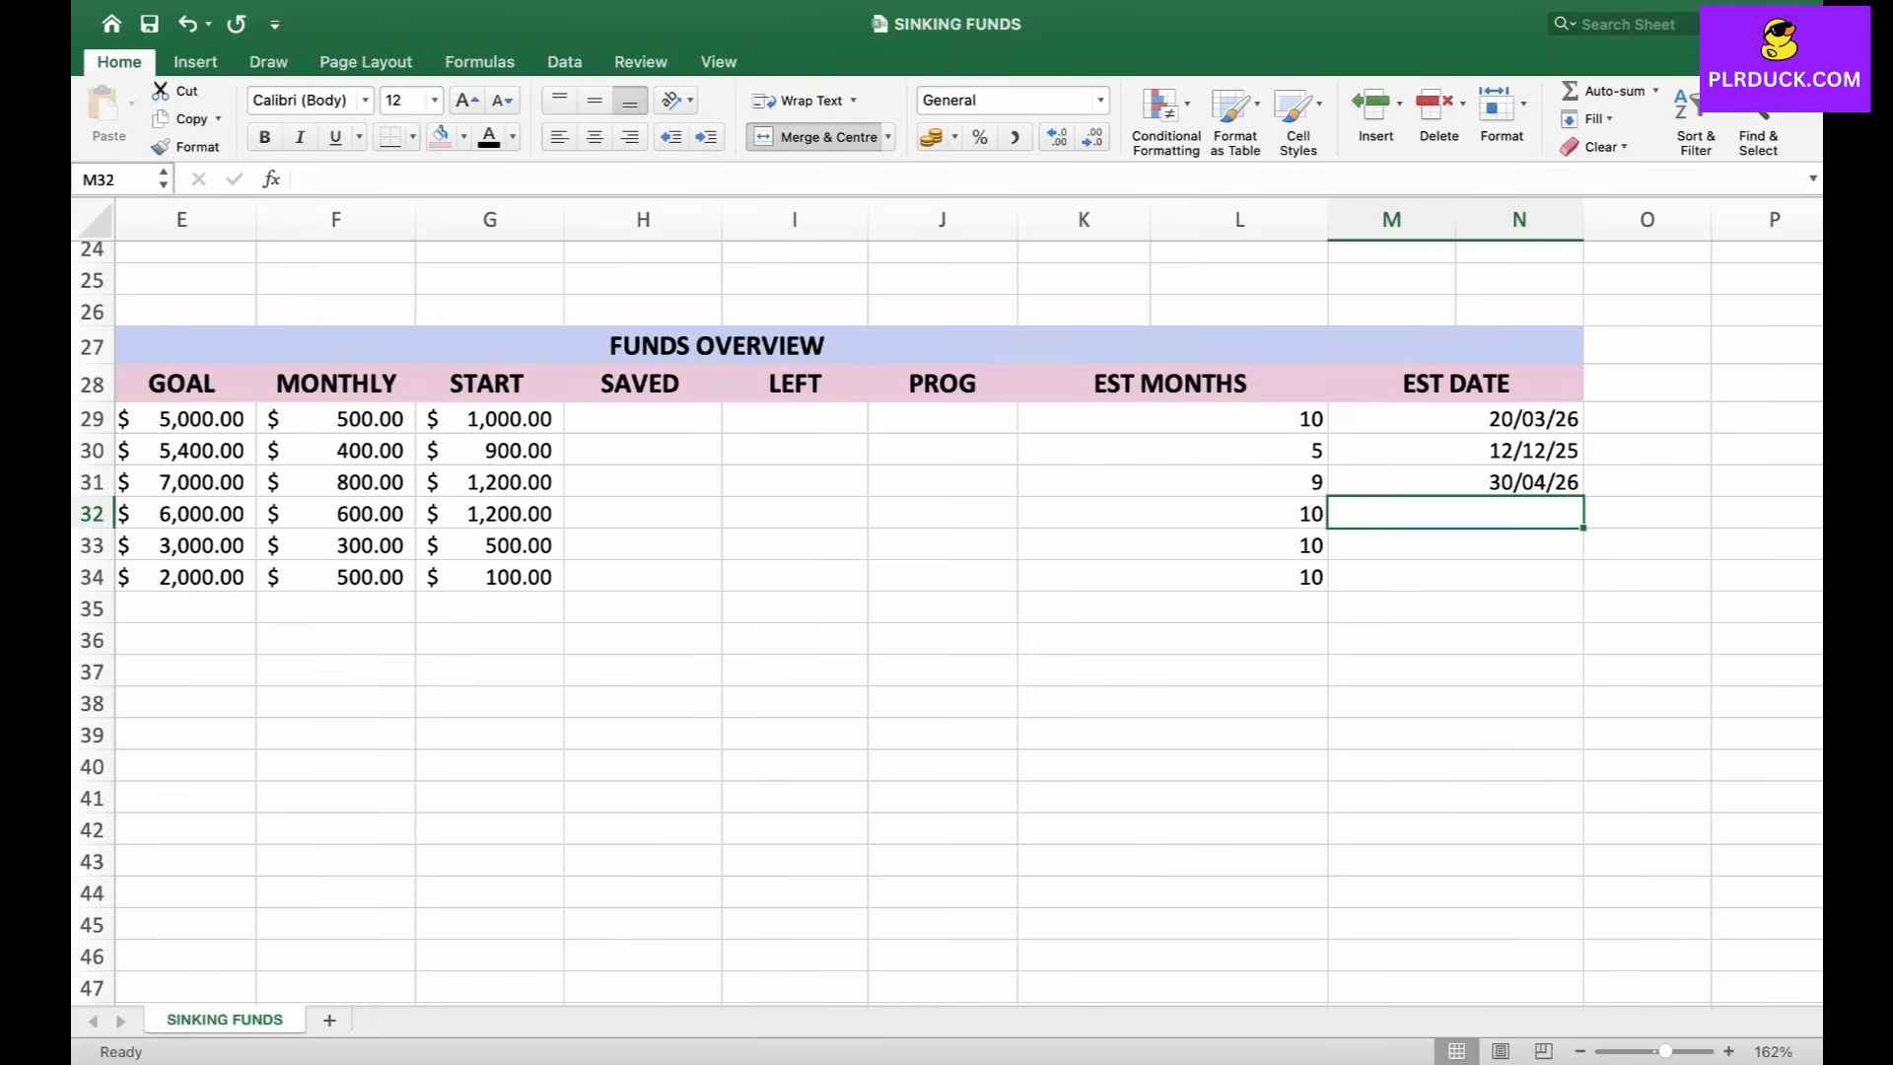
Copy the estimated date from M31 into the EST DATE cells of rows 32, 33 and 34.
key(Up)
key(super+c)
key(Down)
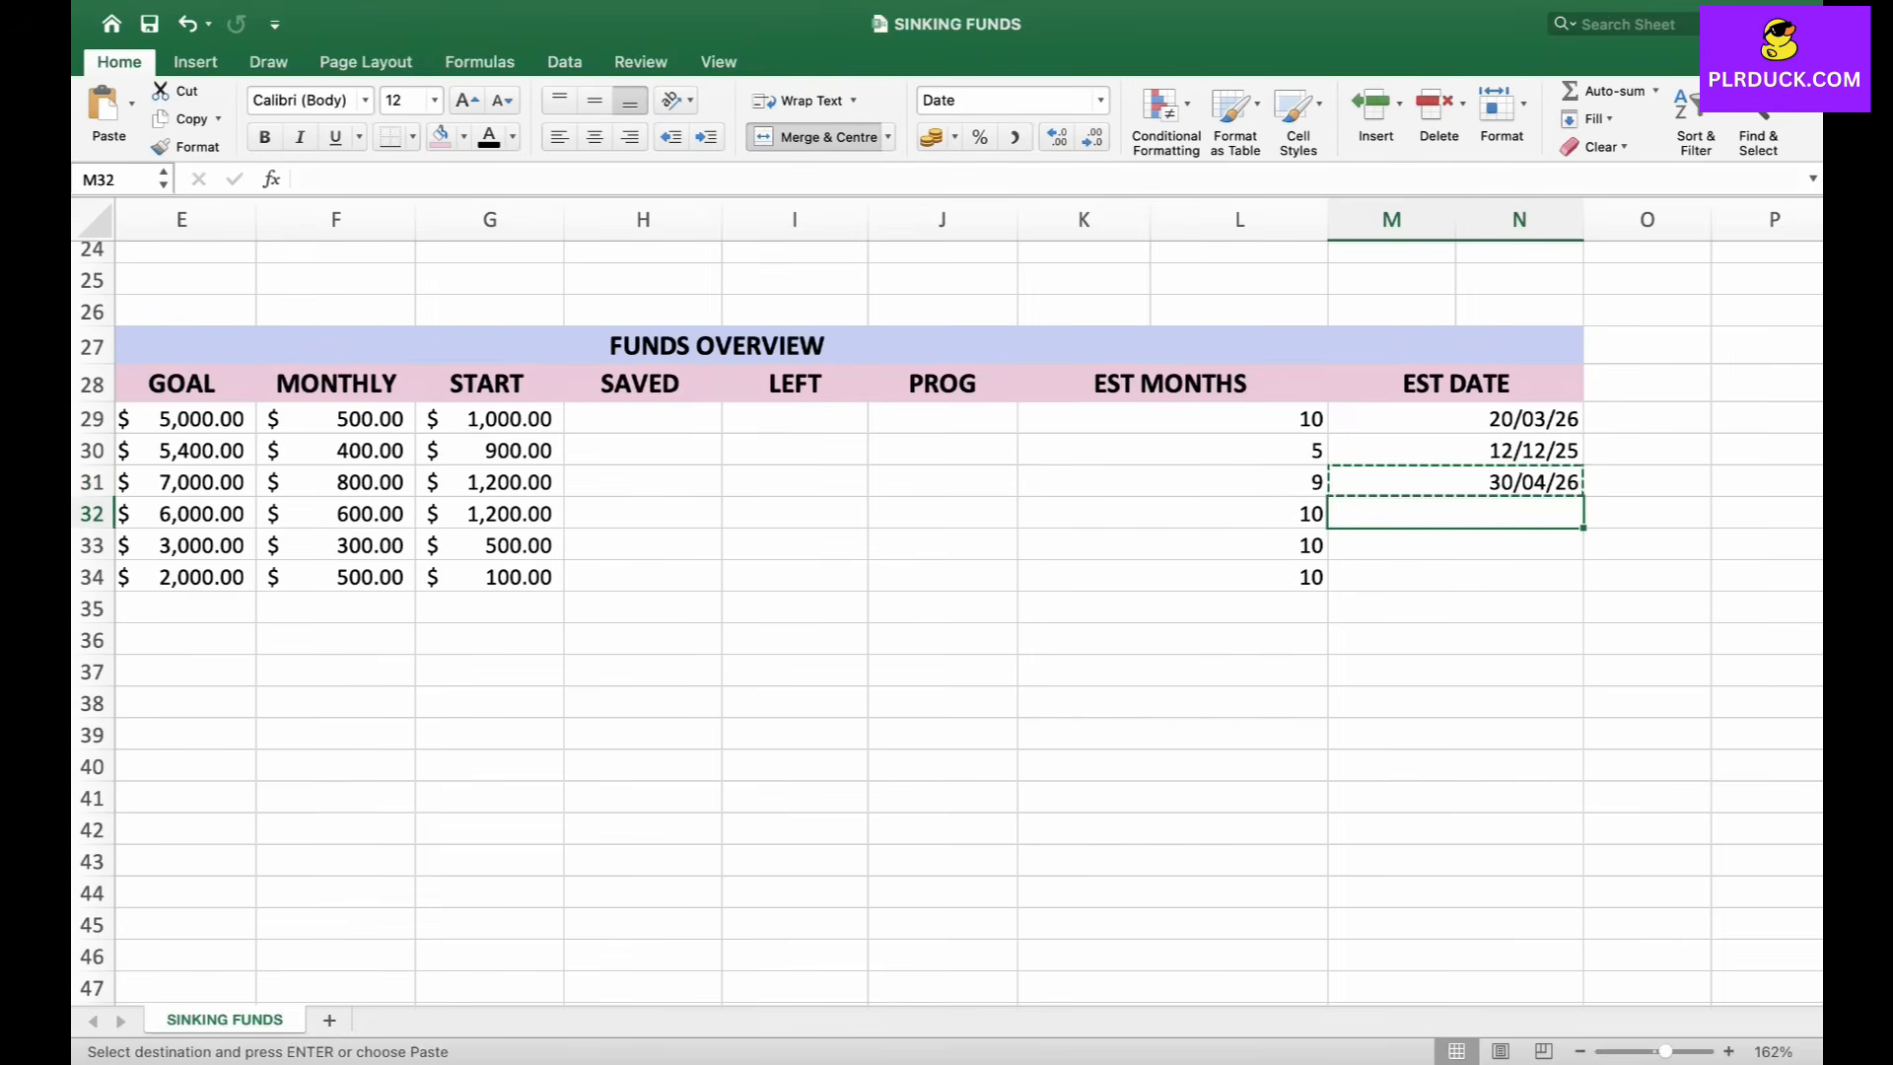
key(super+v)
key(Down)
key(super+v)
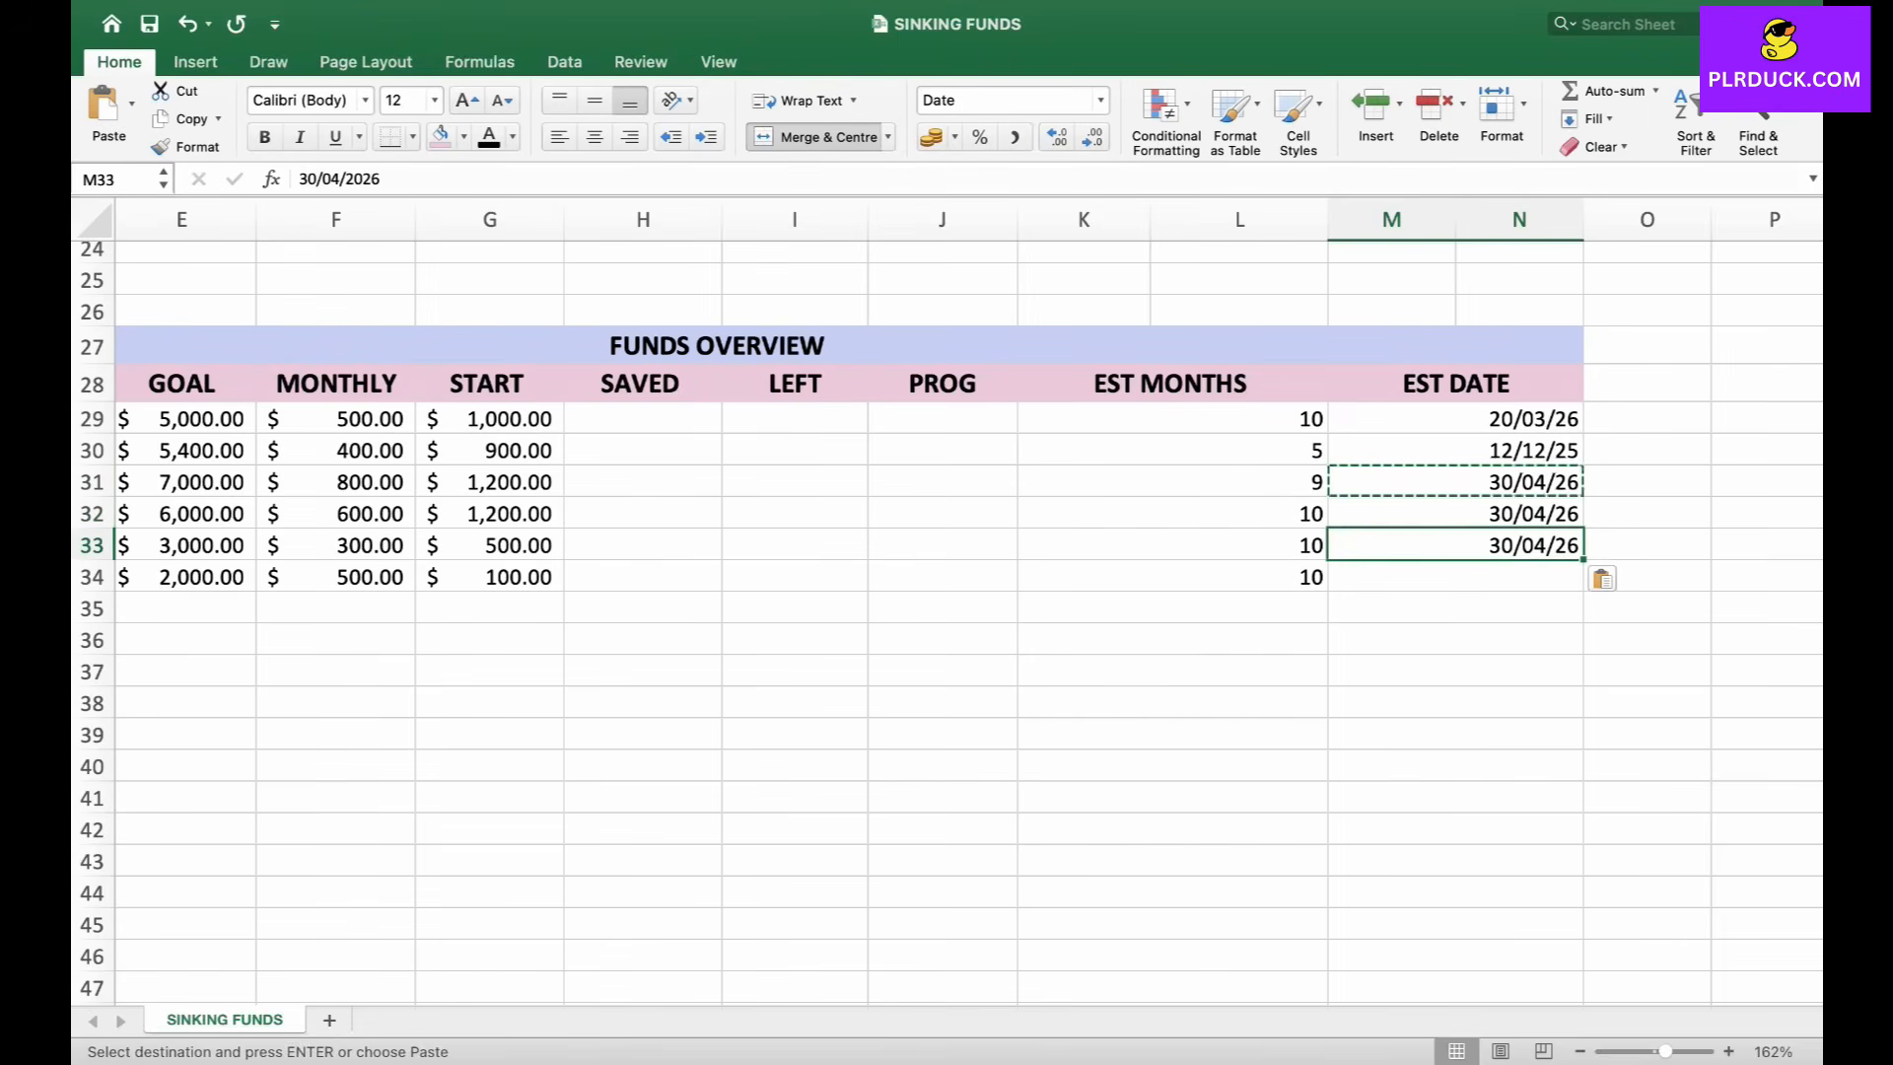
key(Down)
key(super+v)
key(Down)
key(Down)
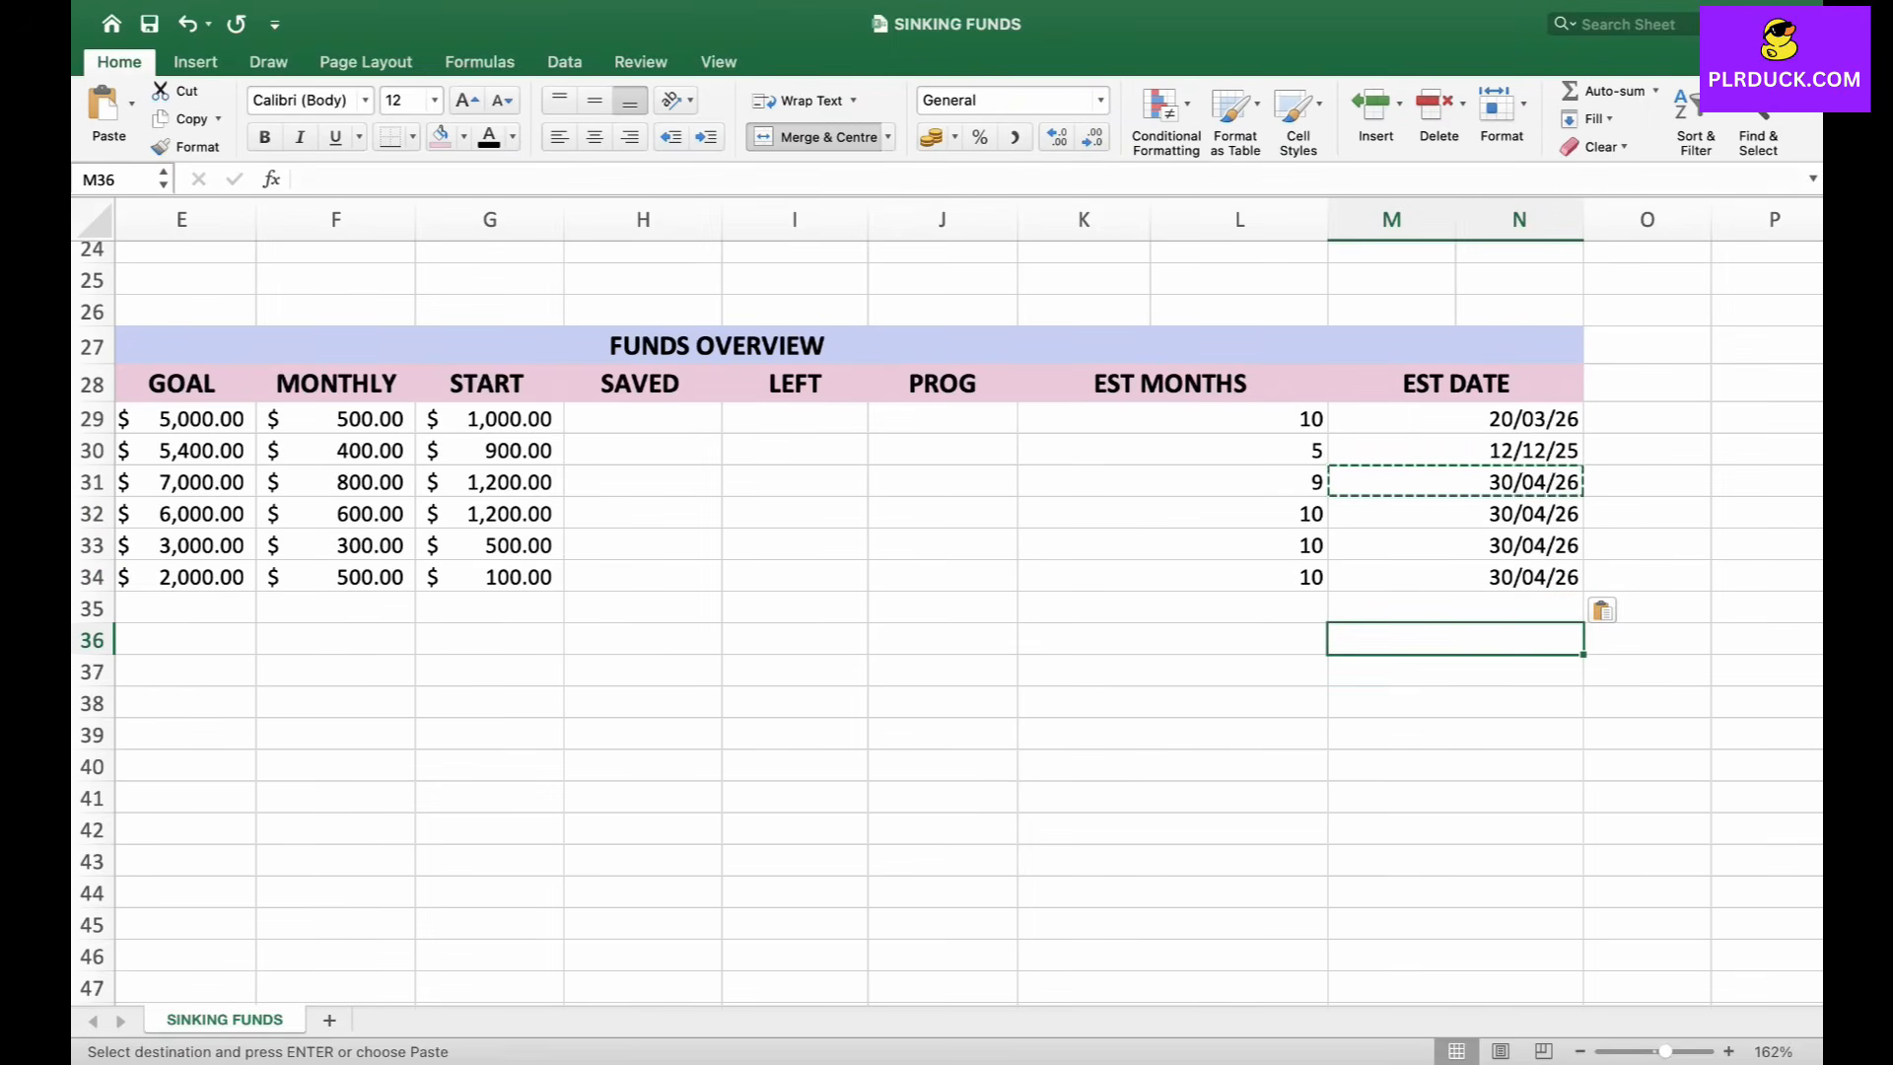
Merge and centre P27:R27 and enter the title CONTRIBUTIONS TRACKER in it.
scroll(946, 621, right, 3)
scroll(946, 621, up, 1)
scroll(946, 621, left, 3)
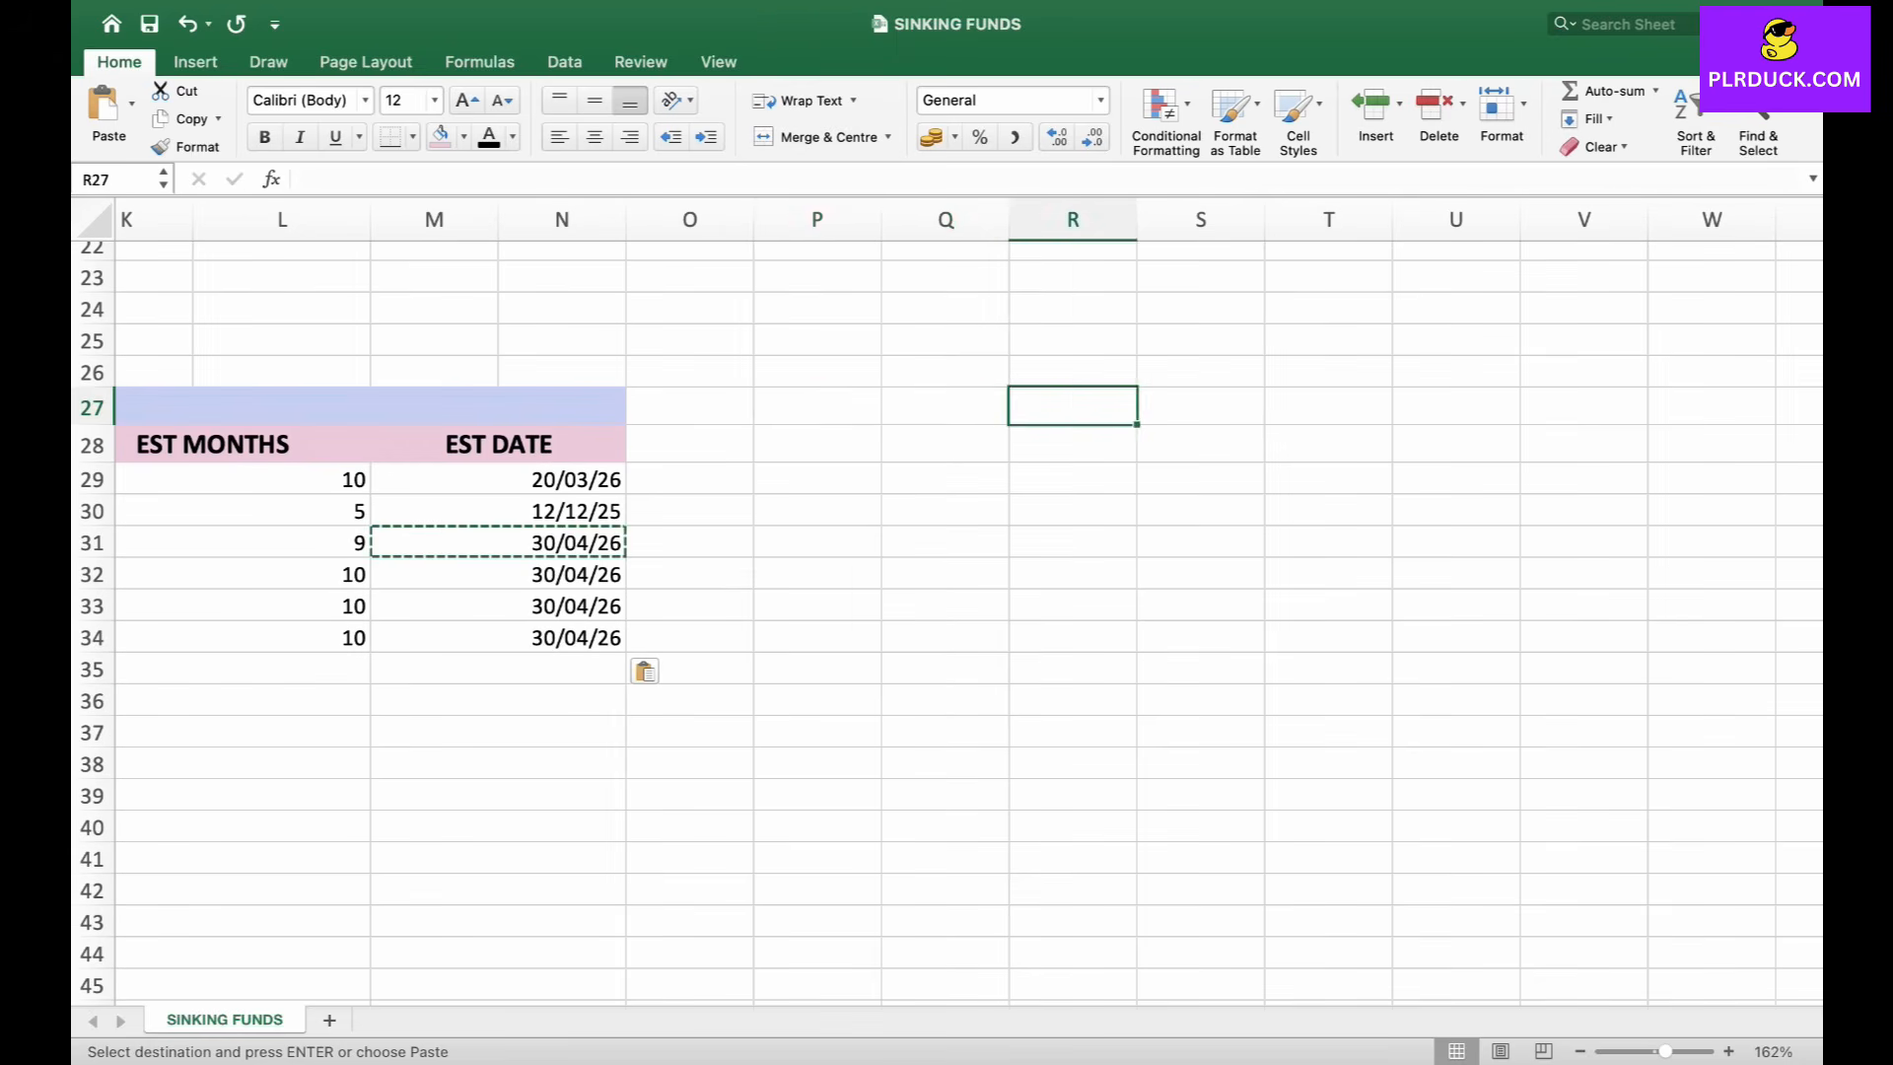
drag(817, 406, 1073, 406)
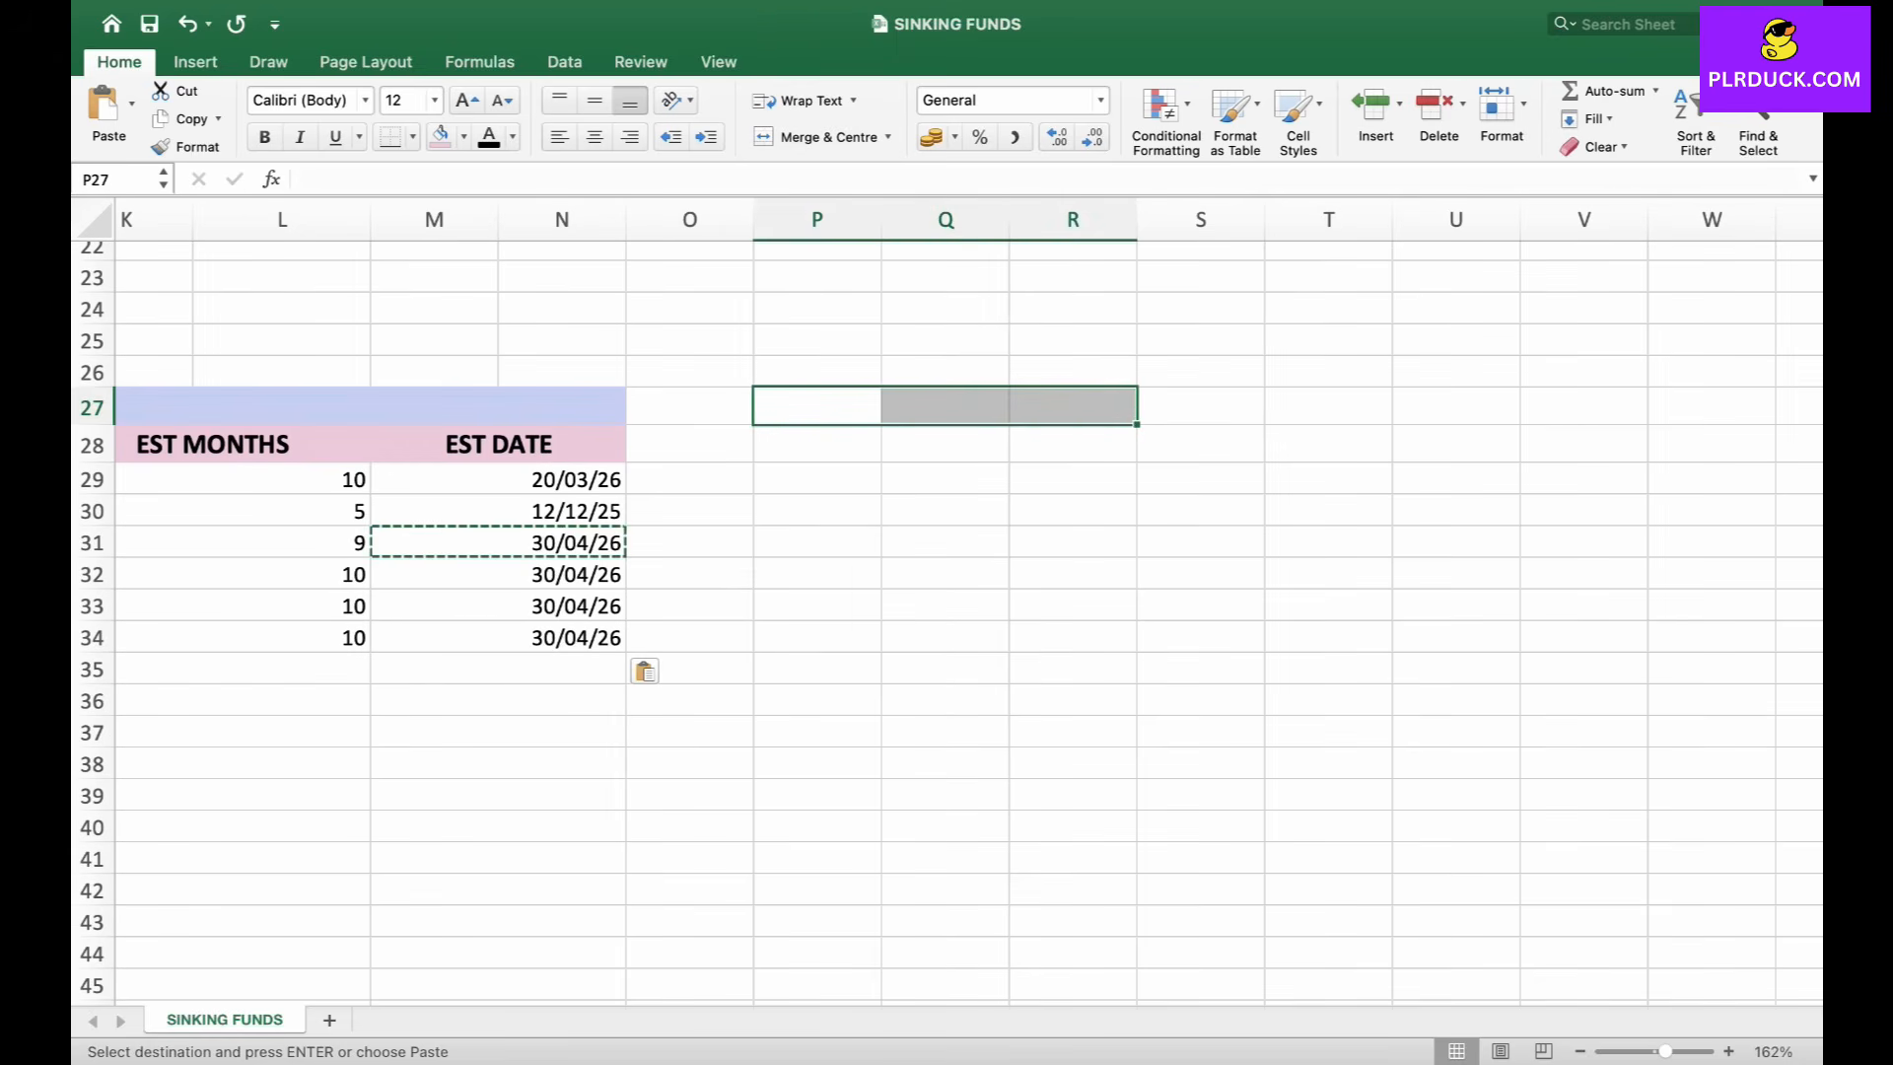
click(822, 138)
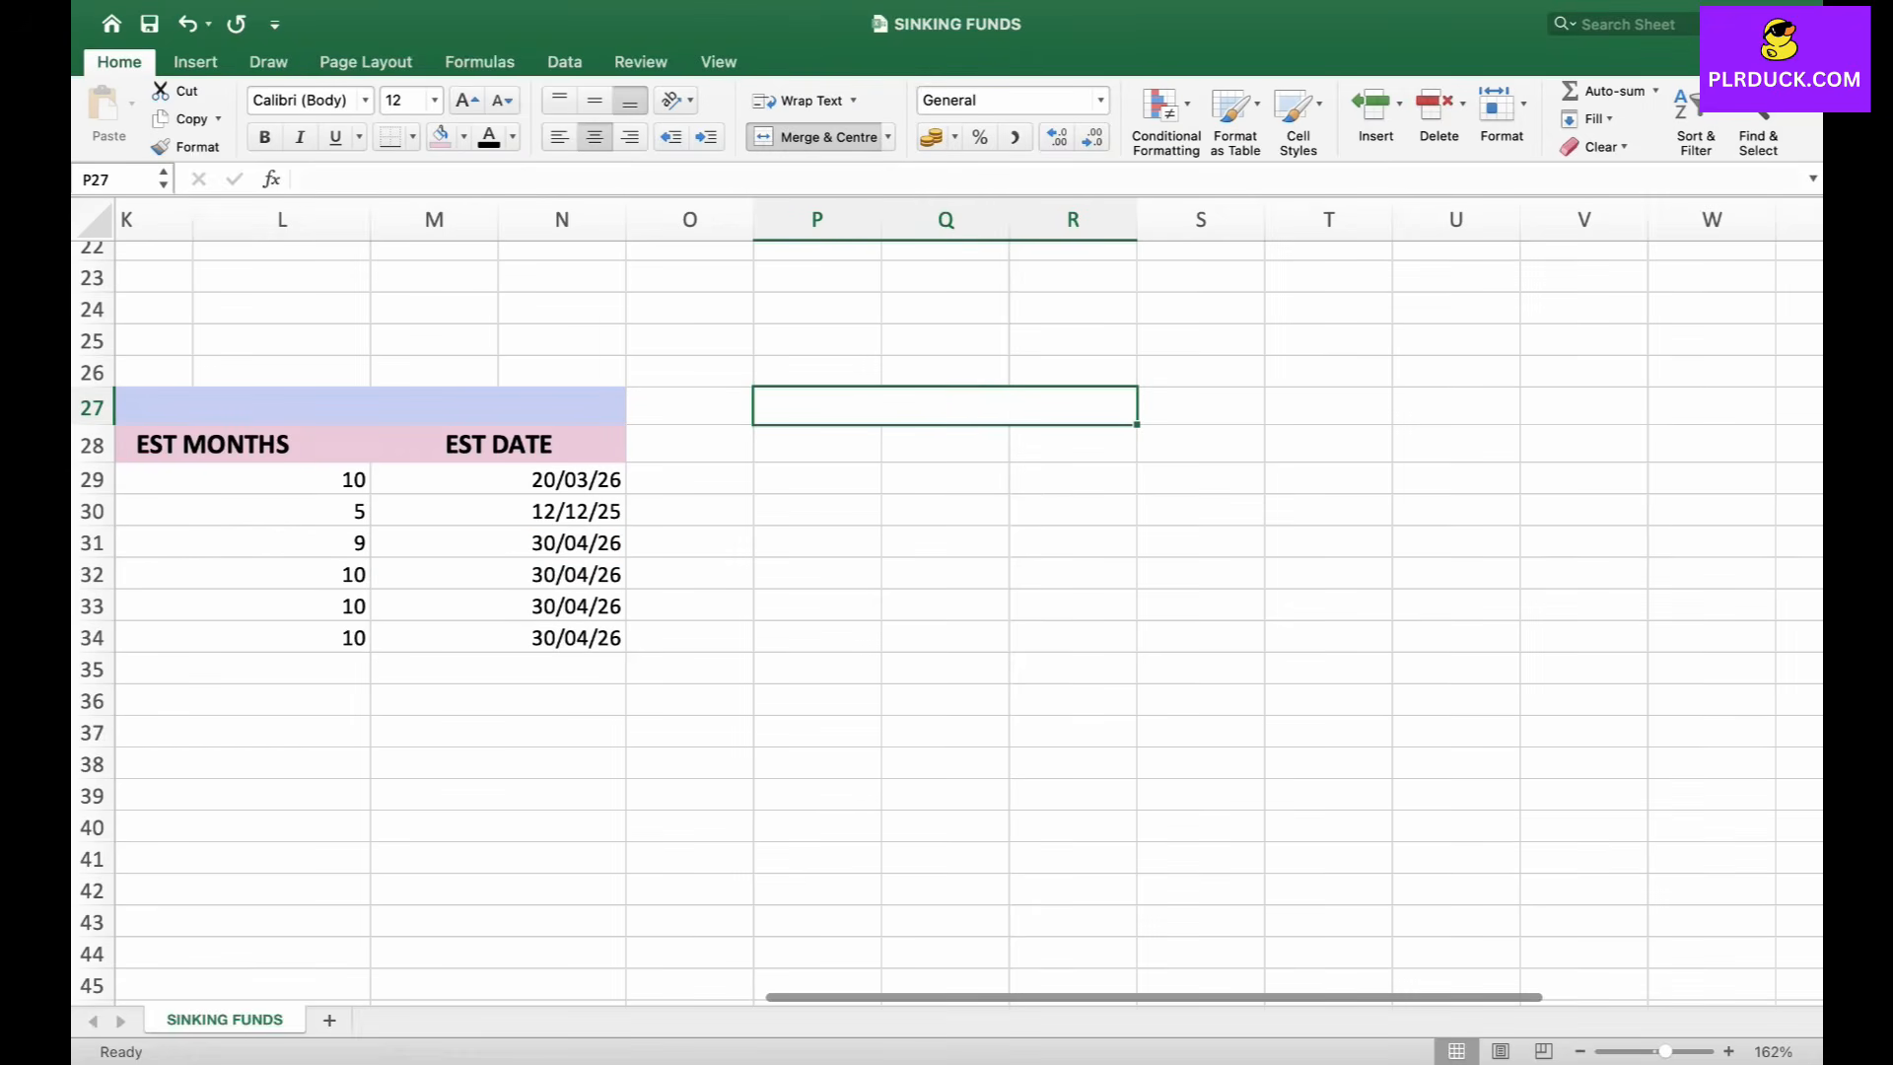
text(CONT)
key(Caps_Lock)
text(RIBUTIONS TRACKER)
key(Return)
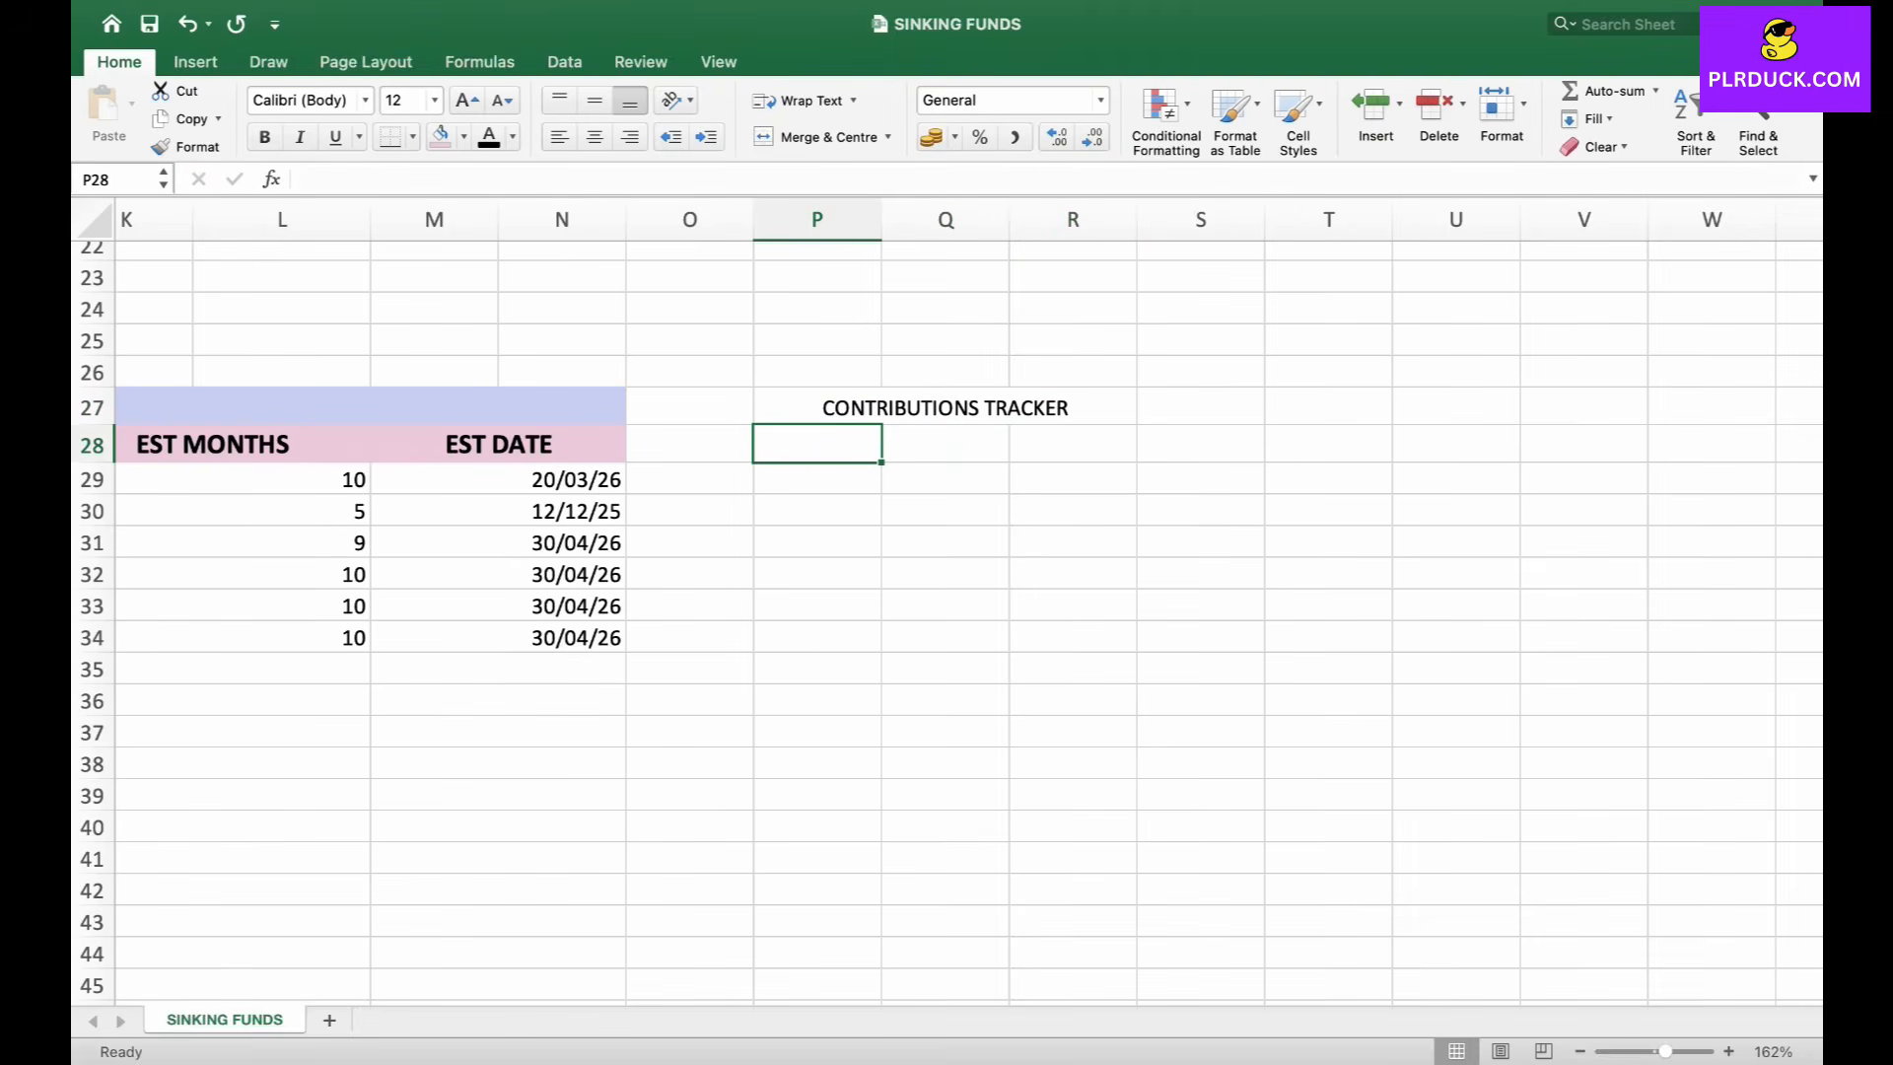
Enter the headers DATE, SINKING FUND and AMOUNT in P28:R28 and widen column Q to about 32.33.
text(DATE)
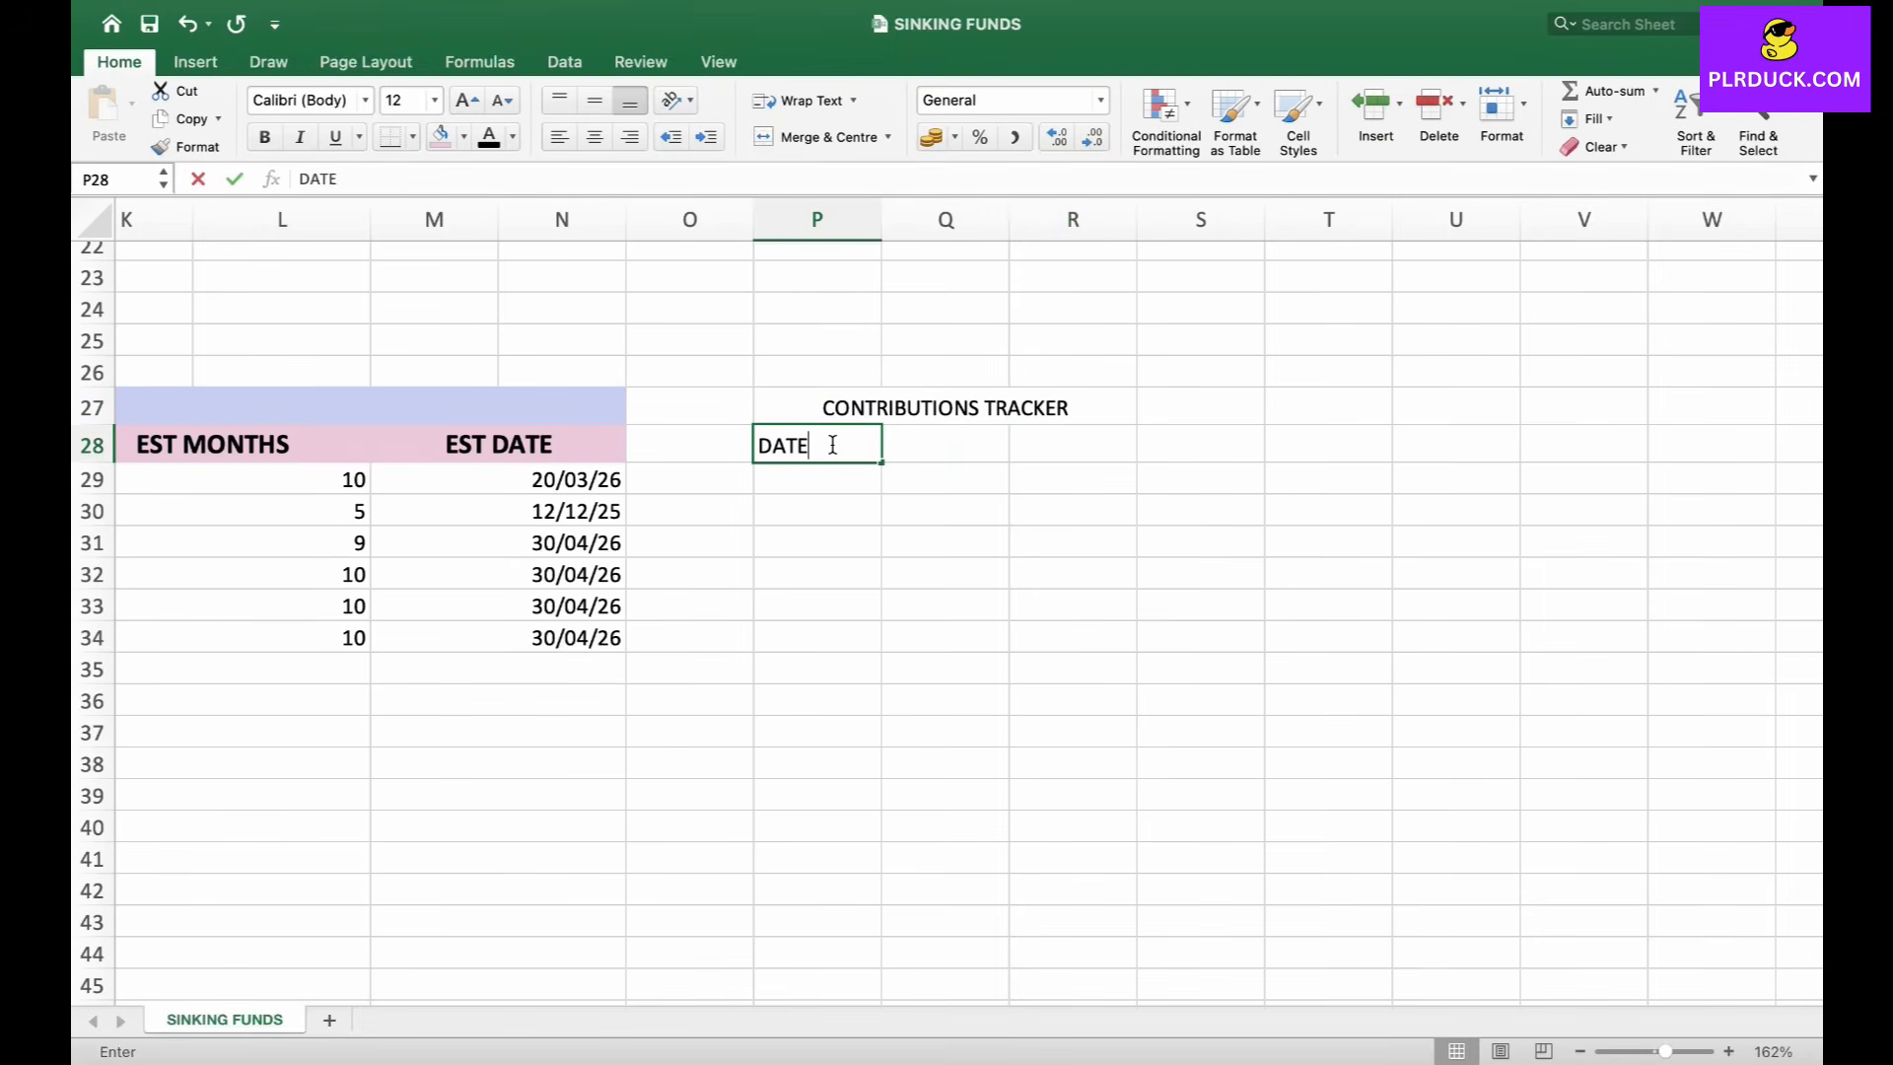
key(Tab)
text(SINKING )
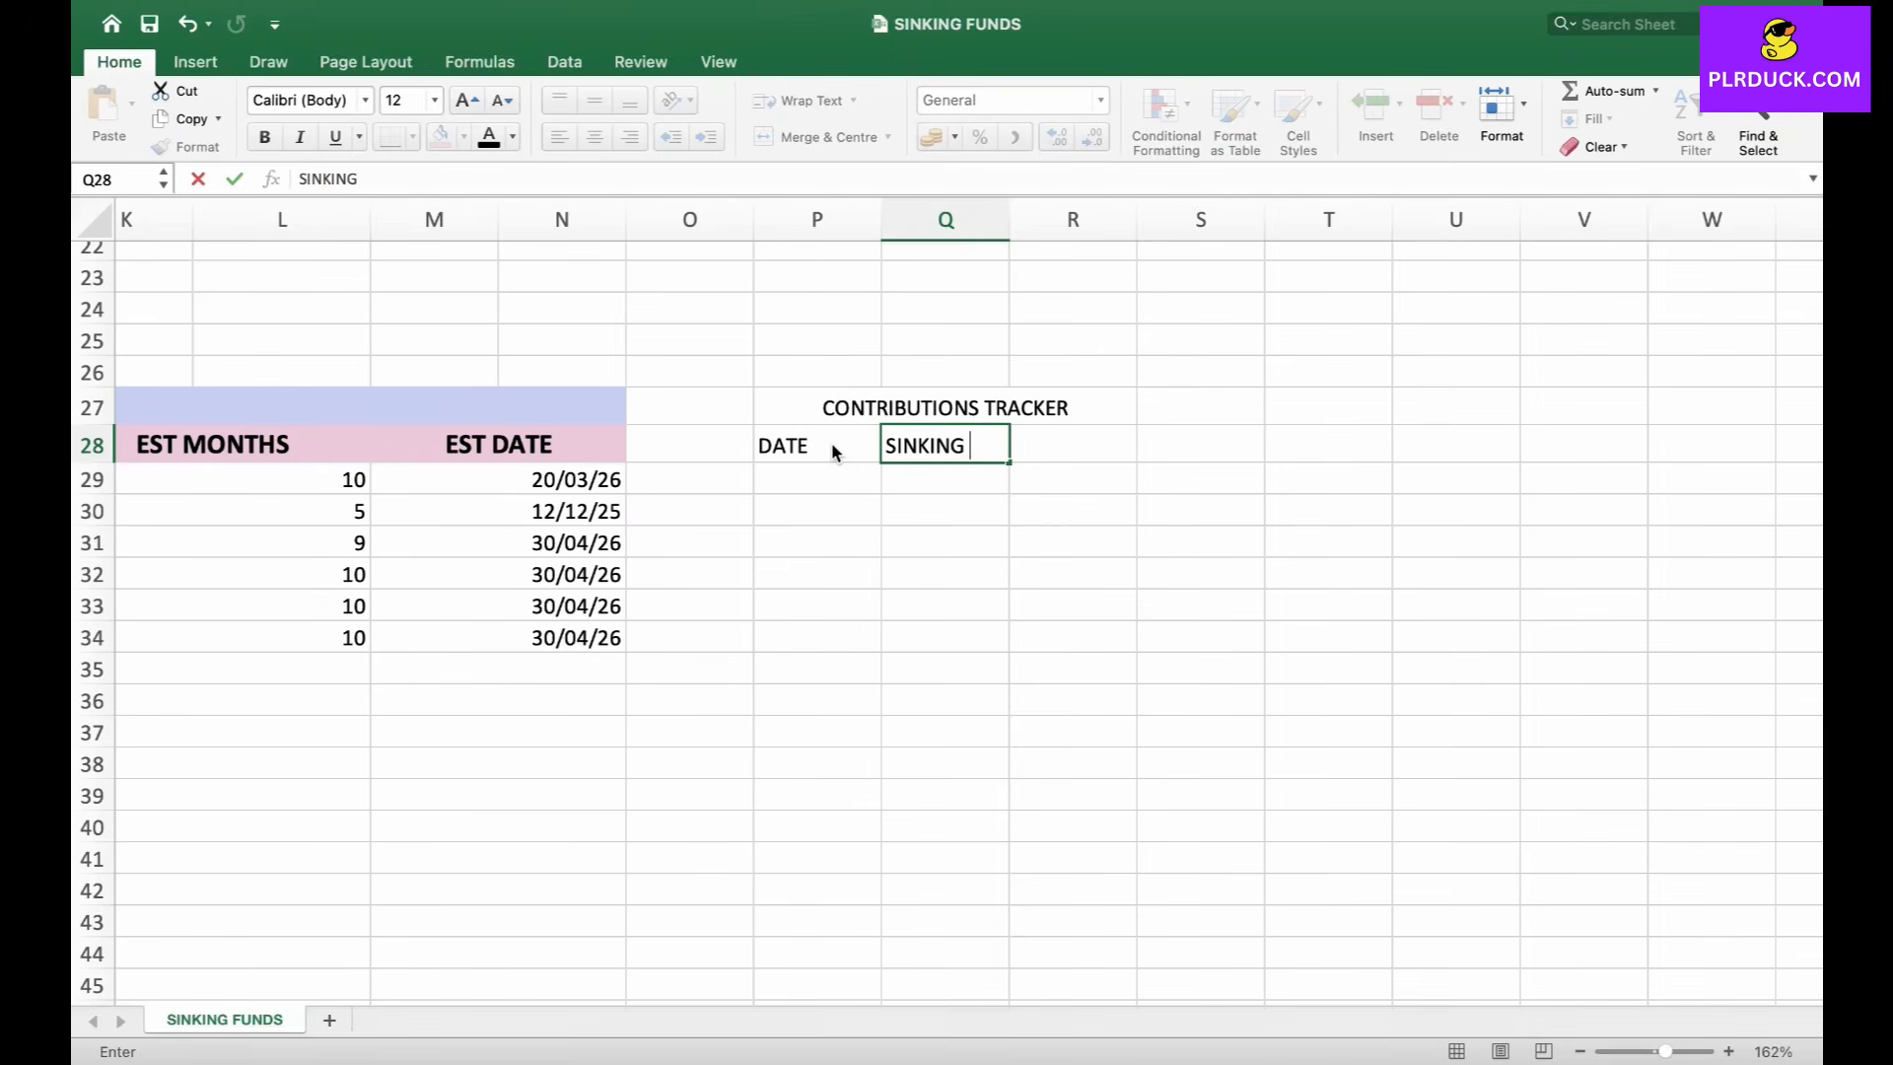
text(FUND)
key(Tab)
text(AMOUNT)
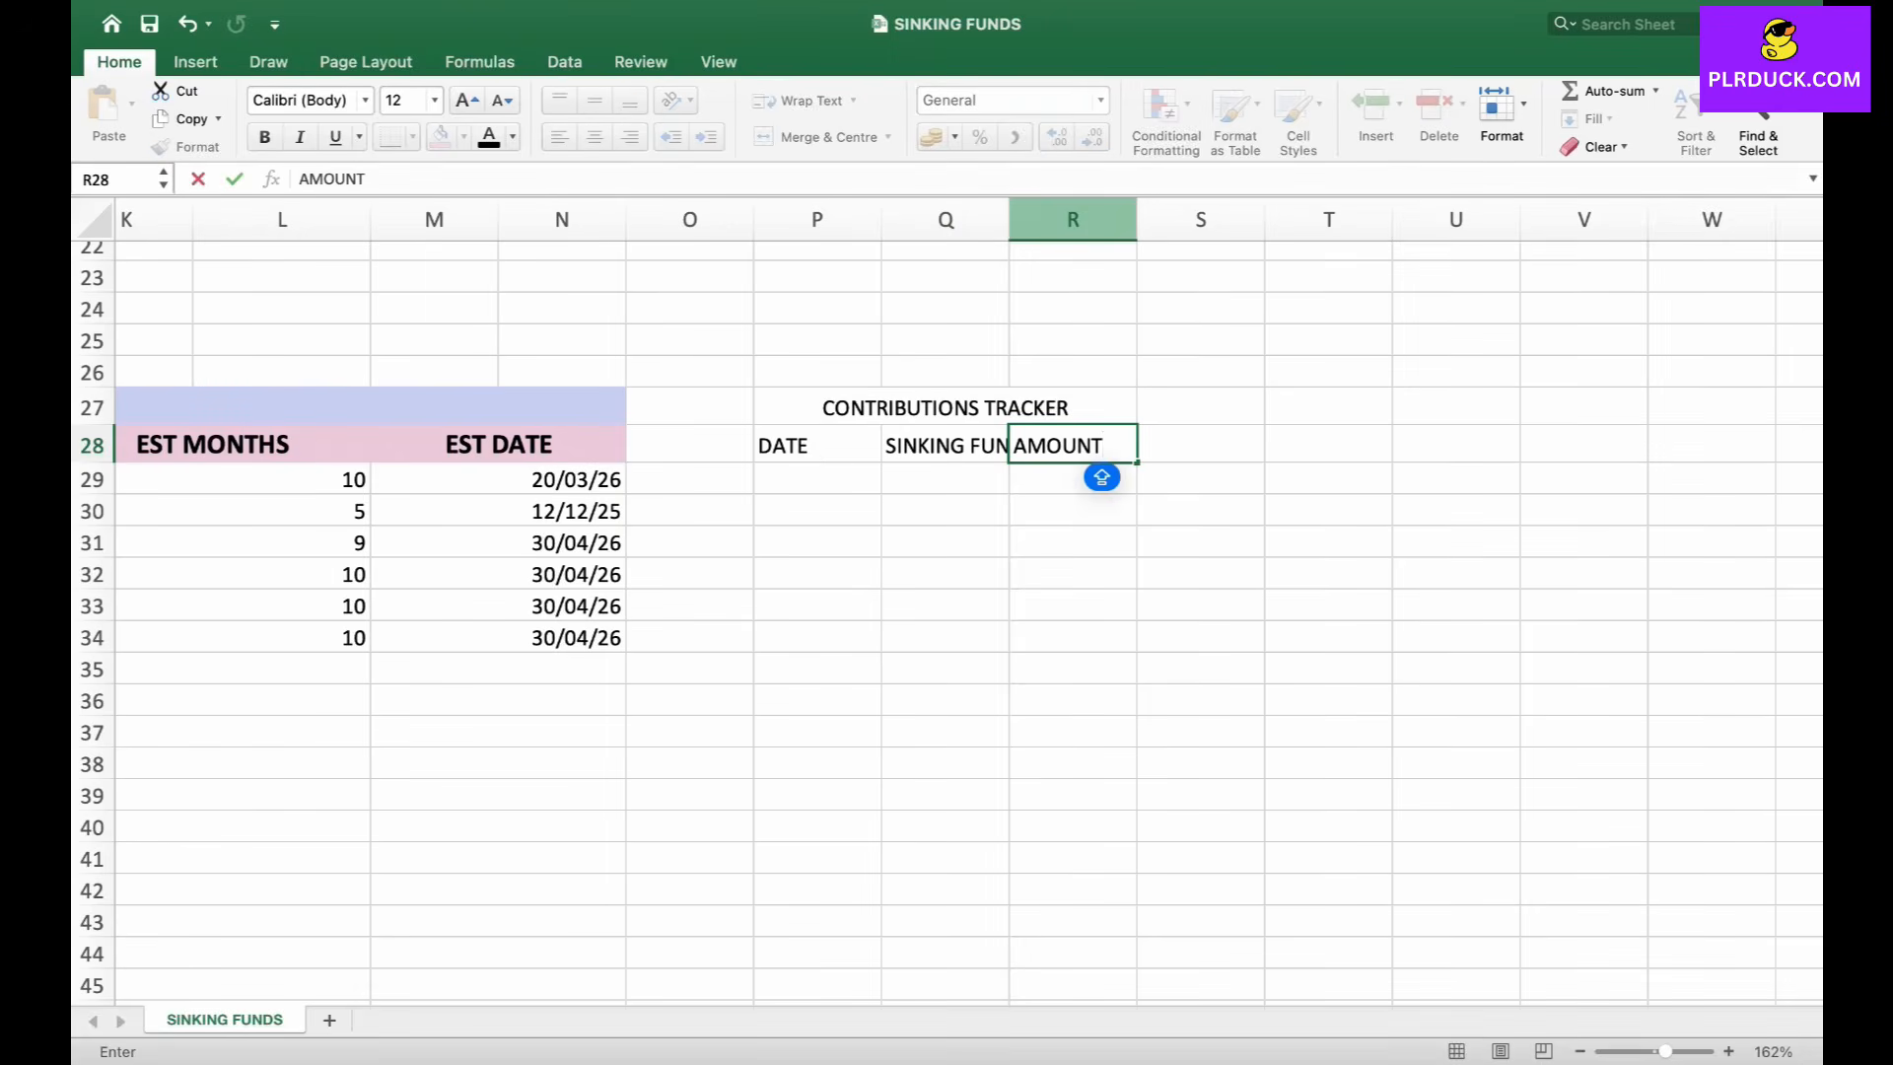
click(1073, 219)
drag(1009, 219, 1273, 218)
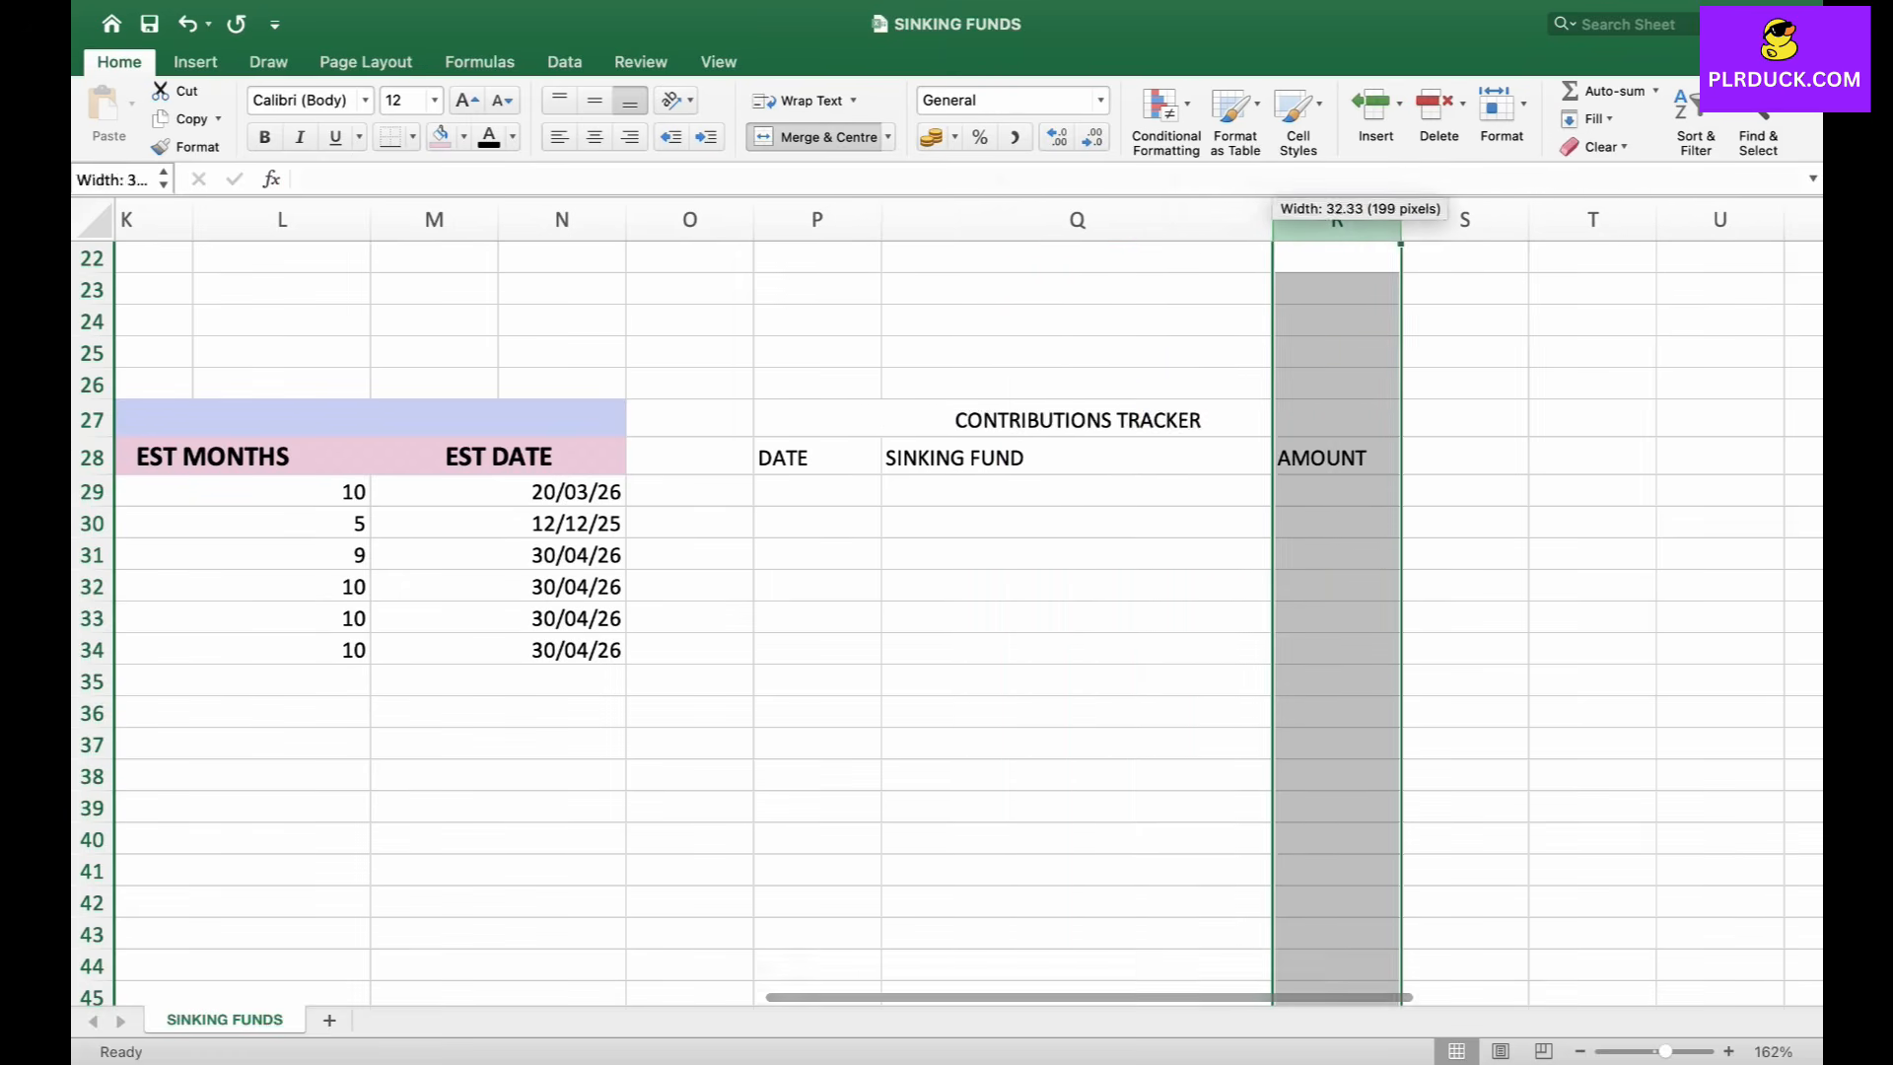
Make the CONTRIBUTIONS TRACKER title bold at size 14 with the recently used light orange fill.
click(1078, 523)
click(1077, 421)
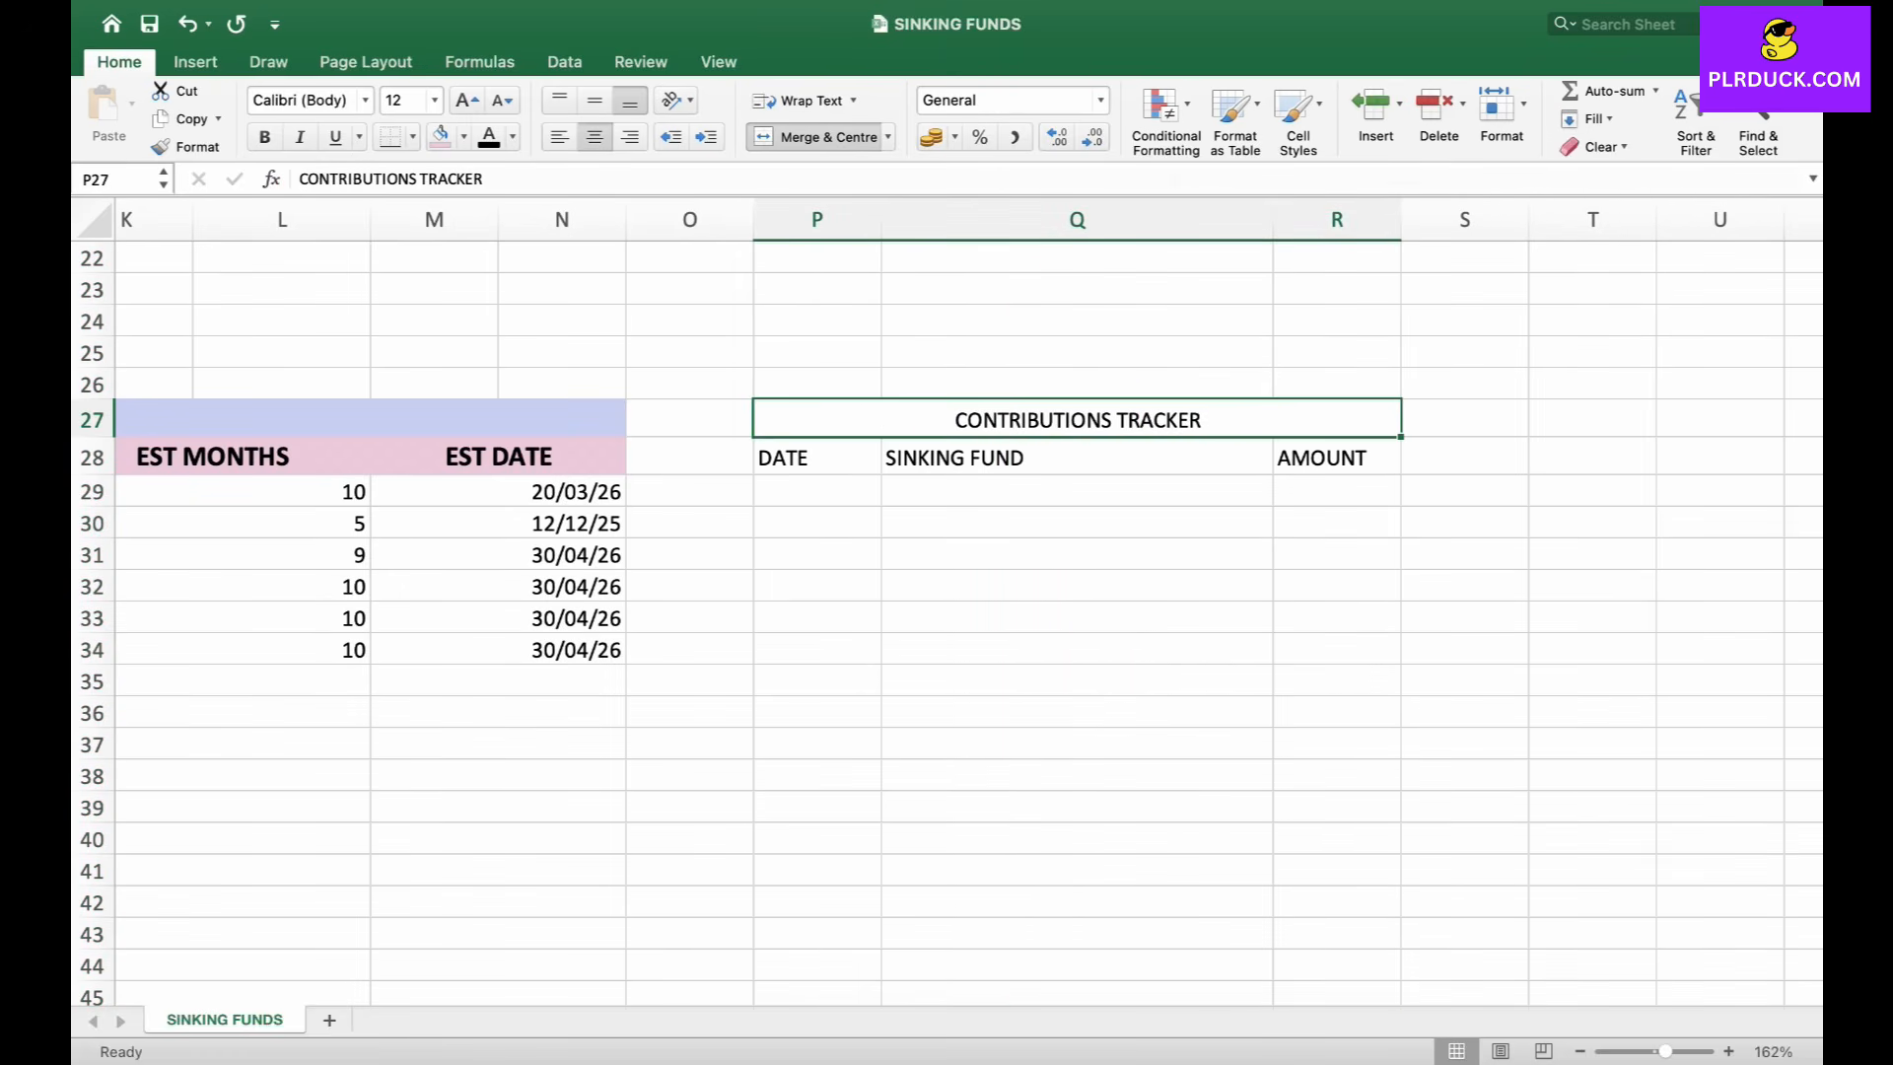
click(264, 137)
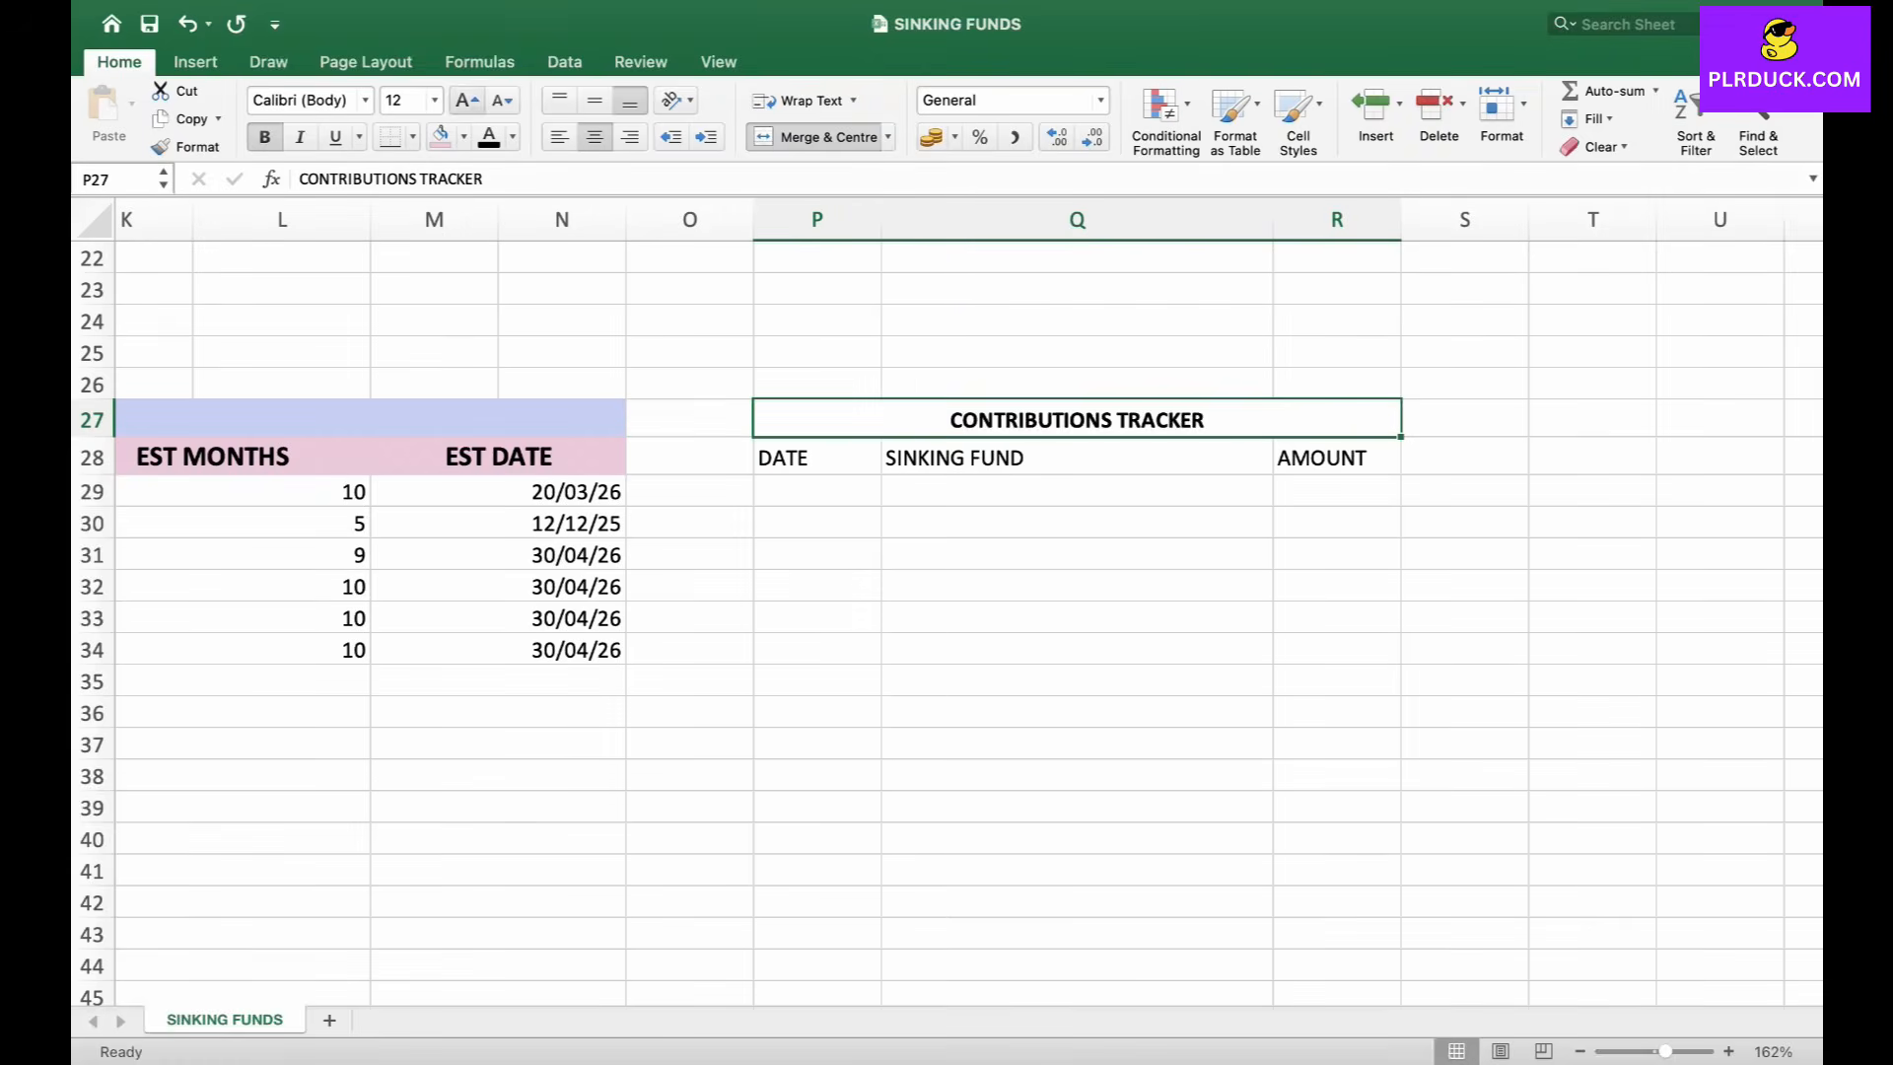
click(467, 99)
click(464, 137)
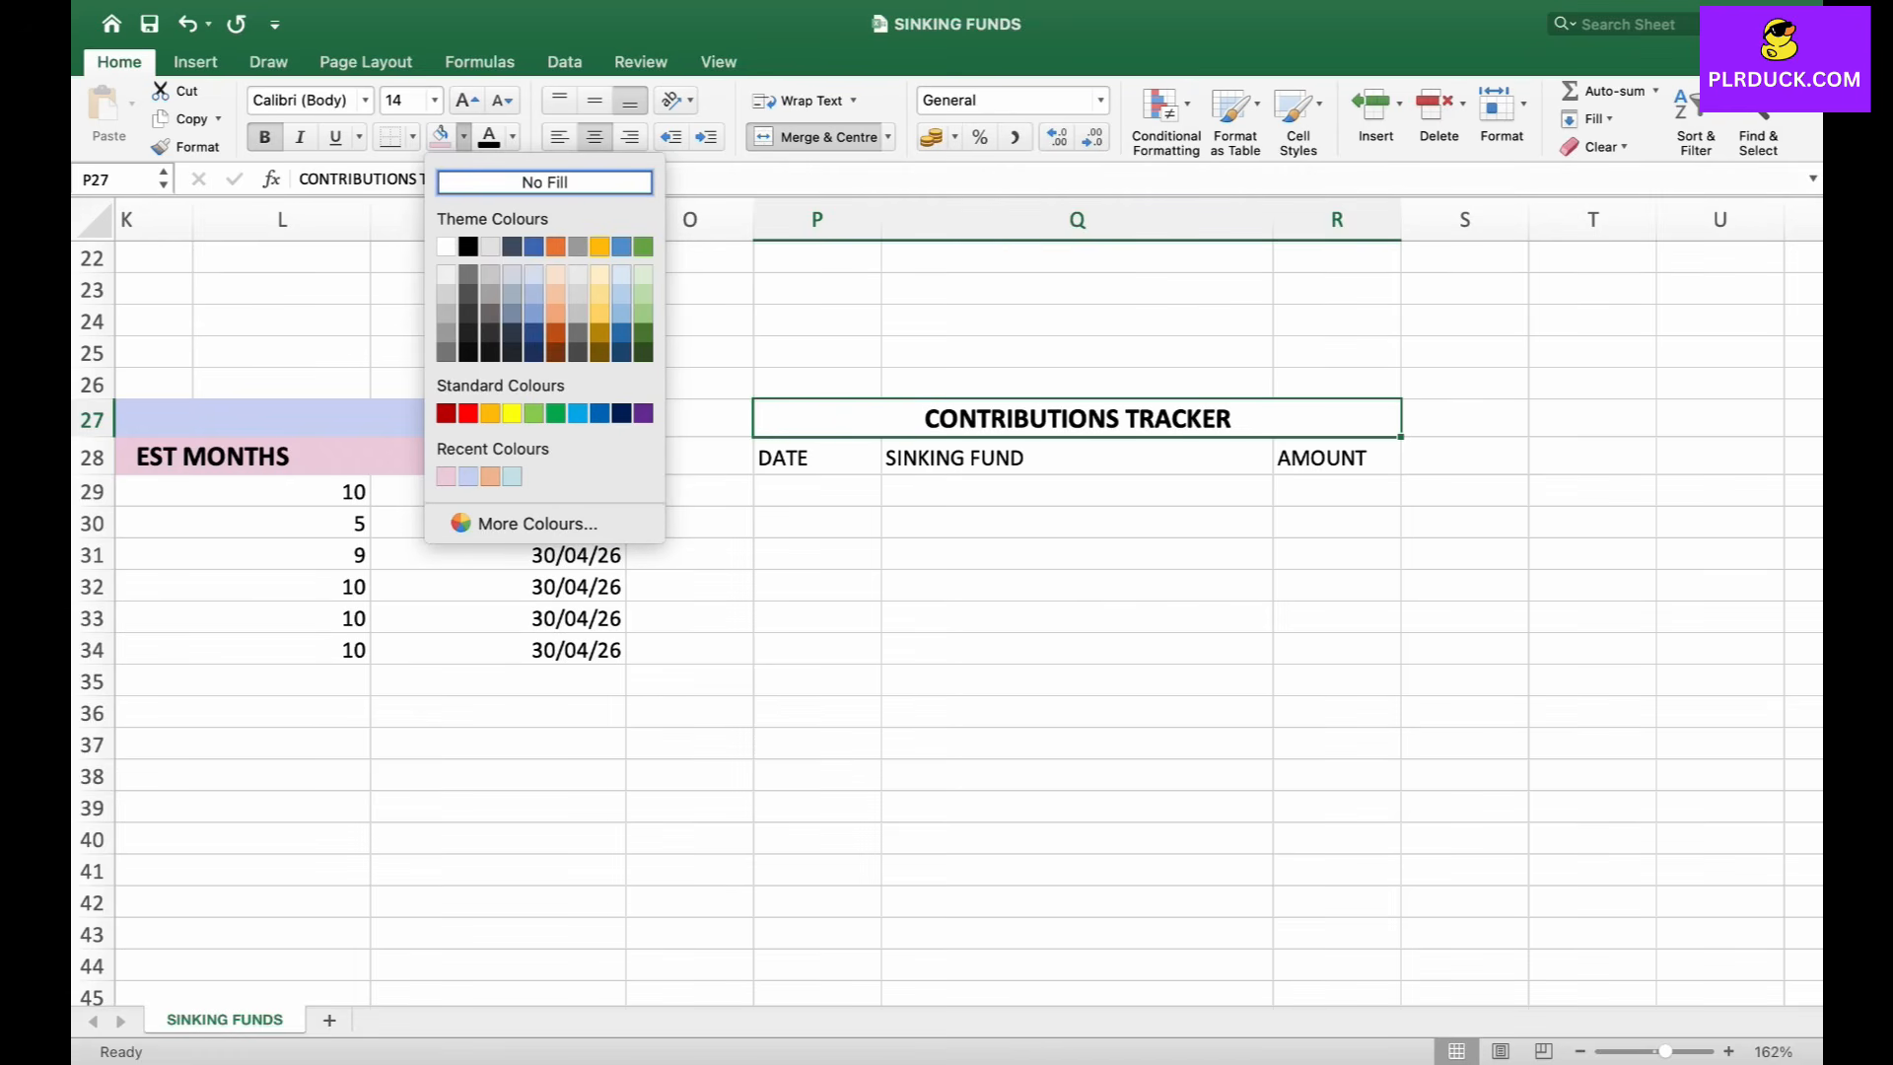
click(490, 476)
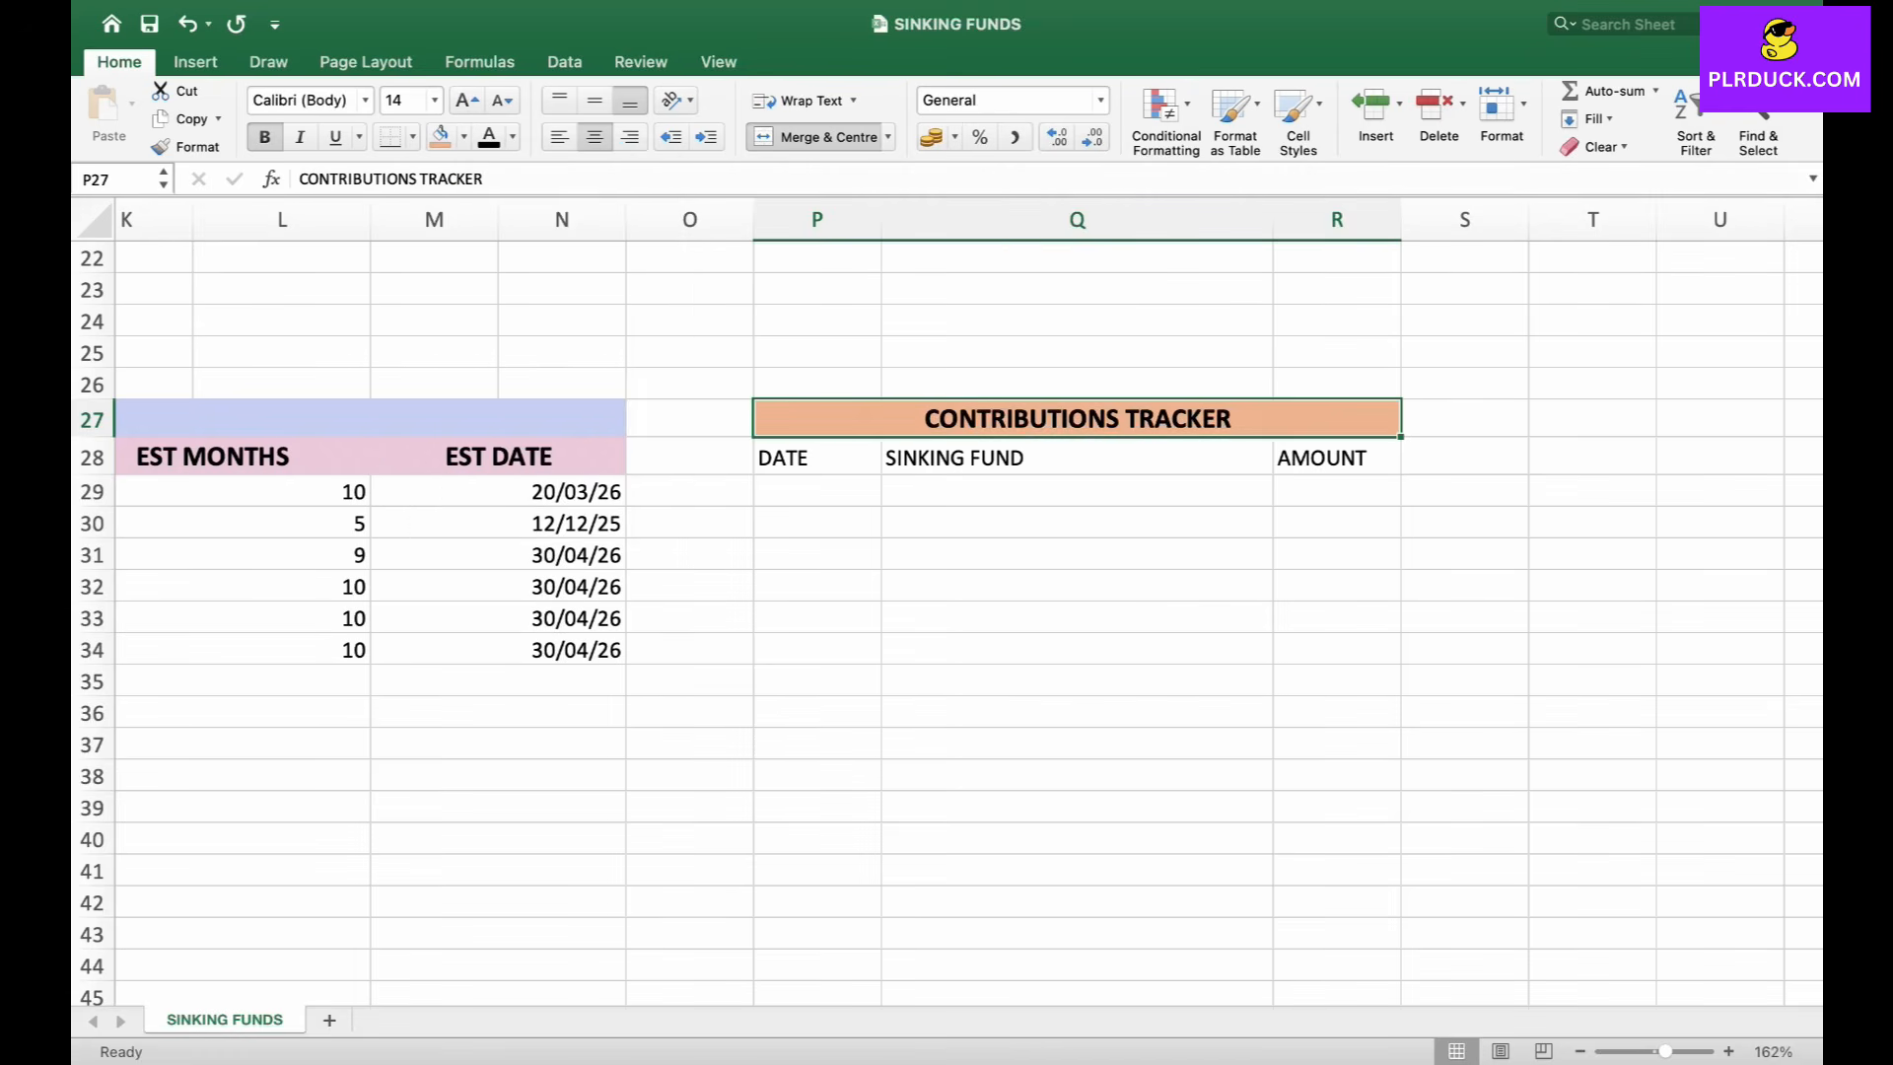
Centre the tracker headers in P28:R28, make them bold at size 14 and fill them with the recently used light blue.
drag(816, 458, 1331, 457)
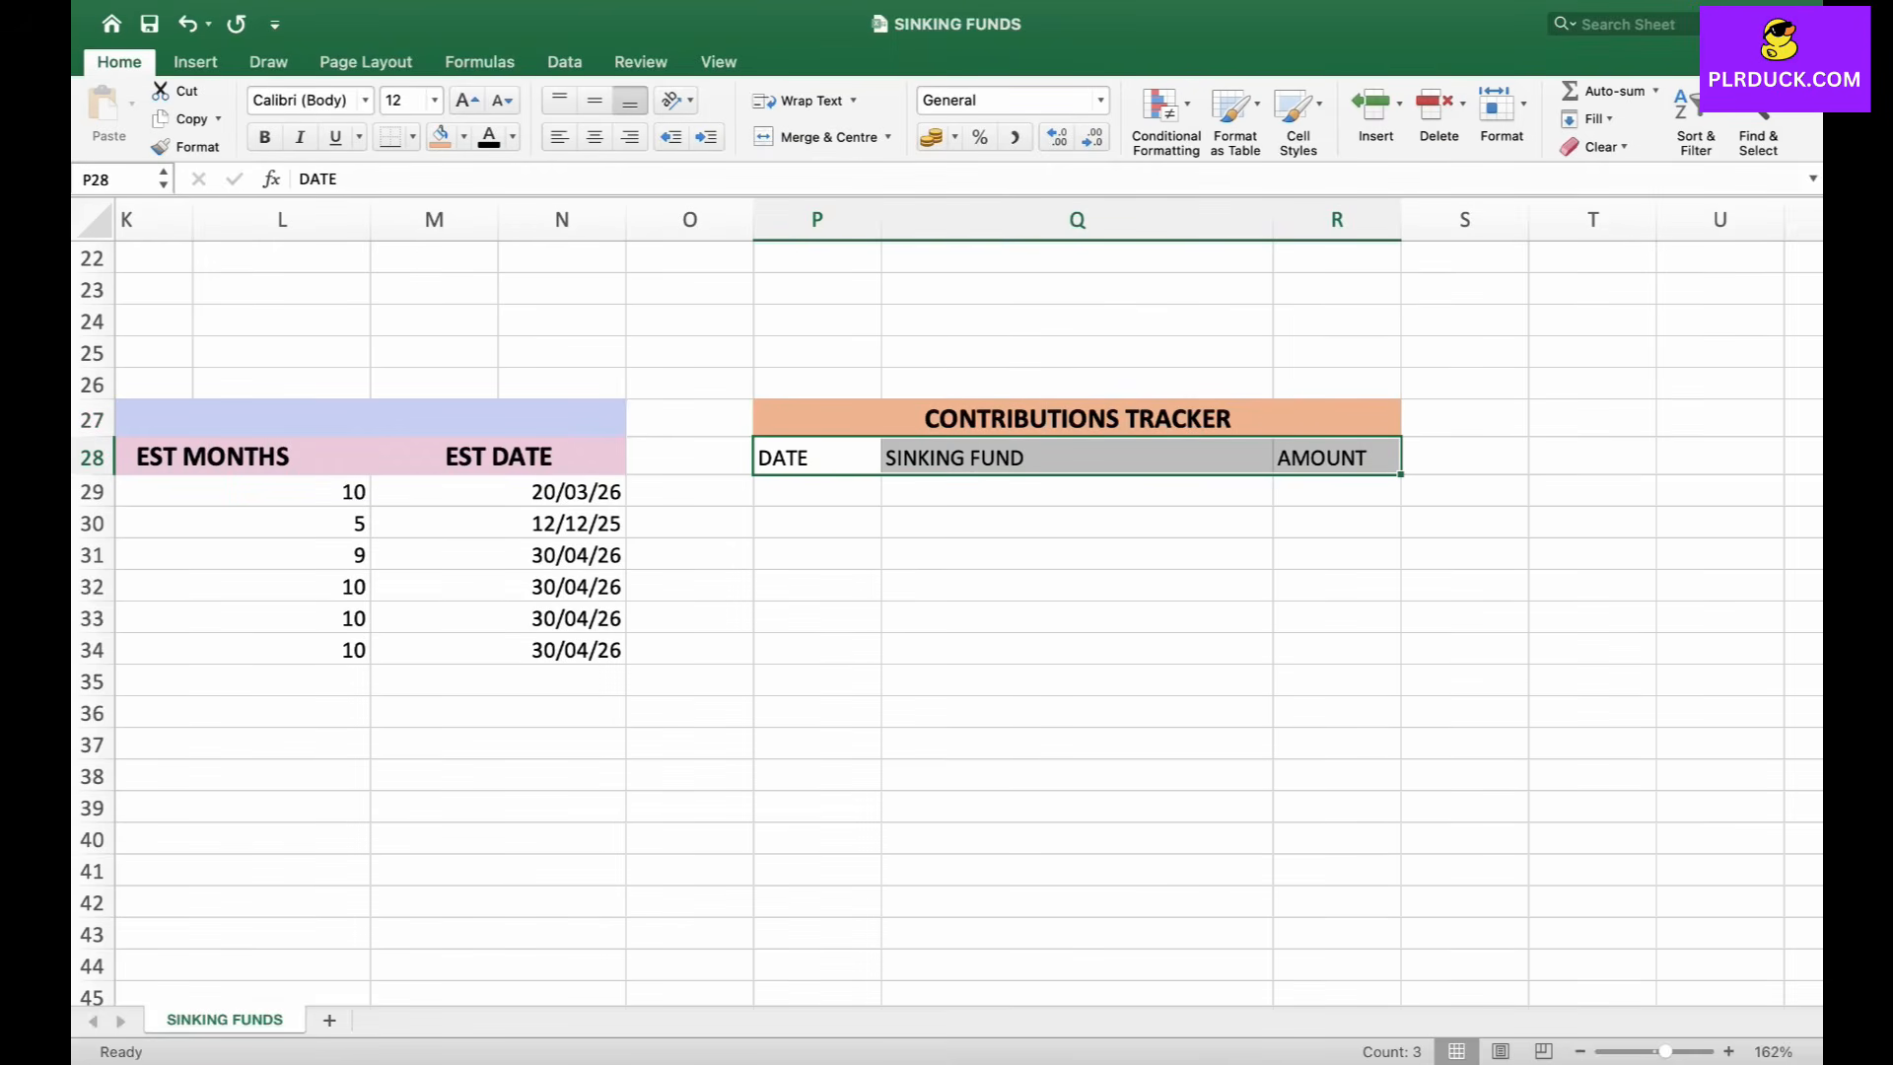
click(594, 137)
click(264, 137)
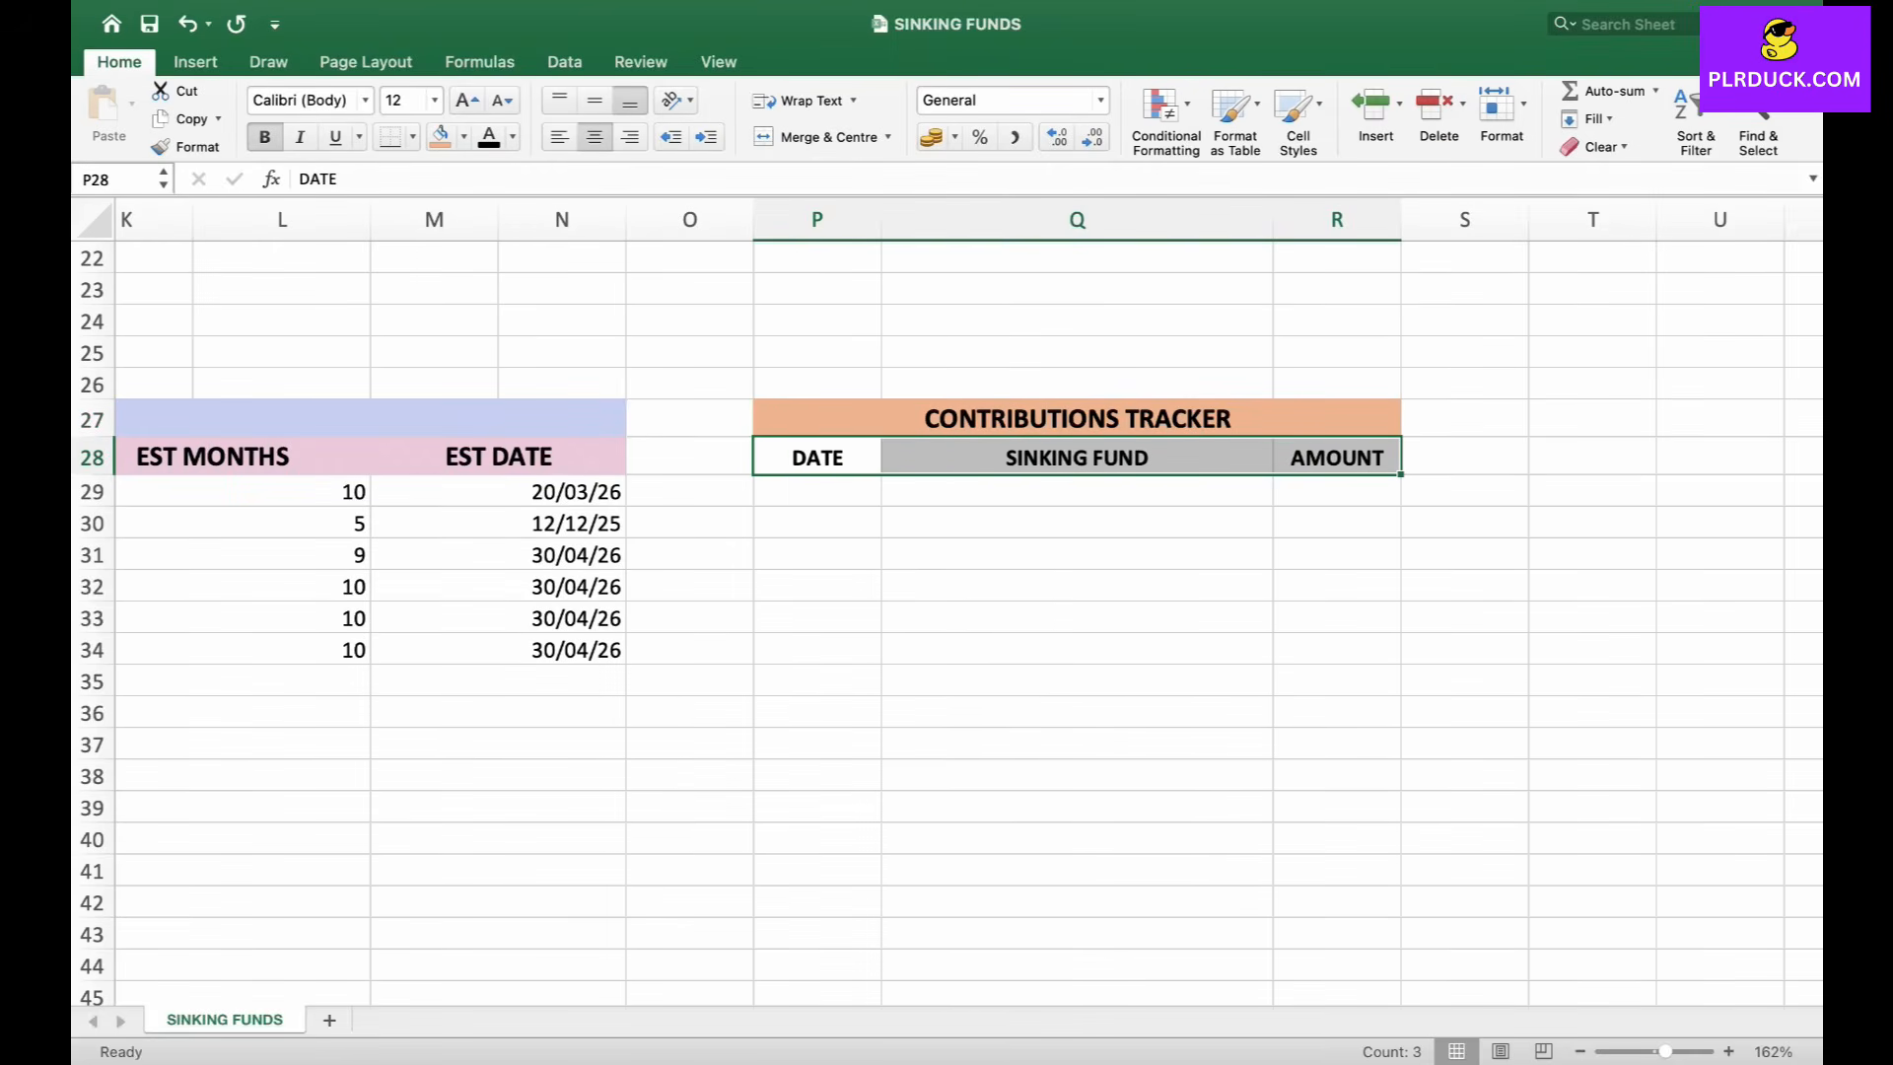
click(467, 100)
click(464, 137)
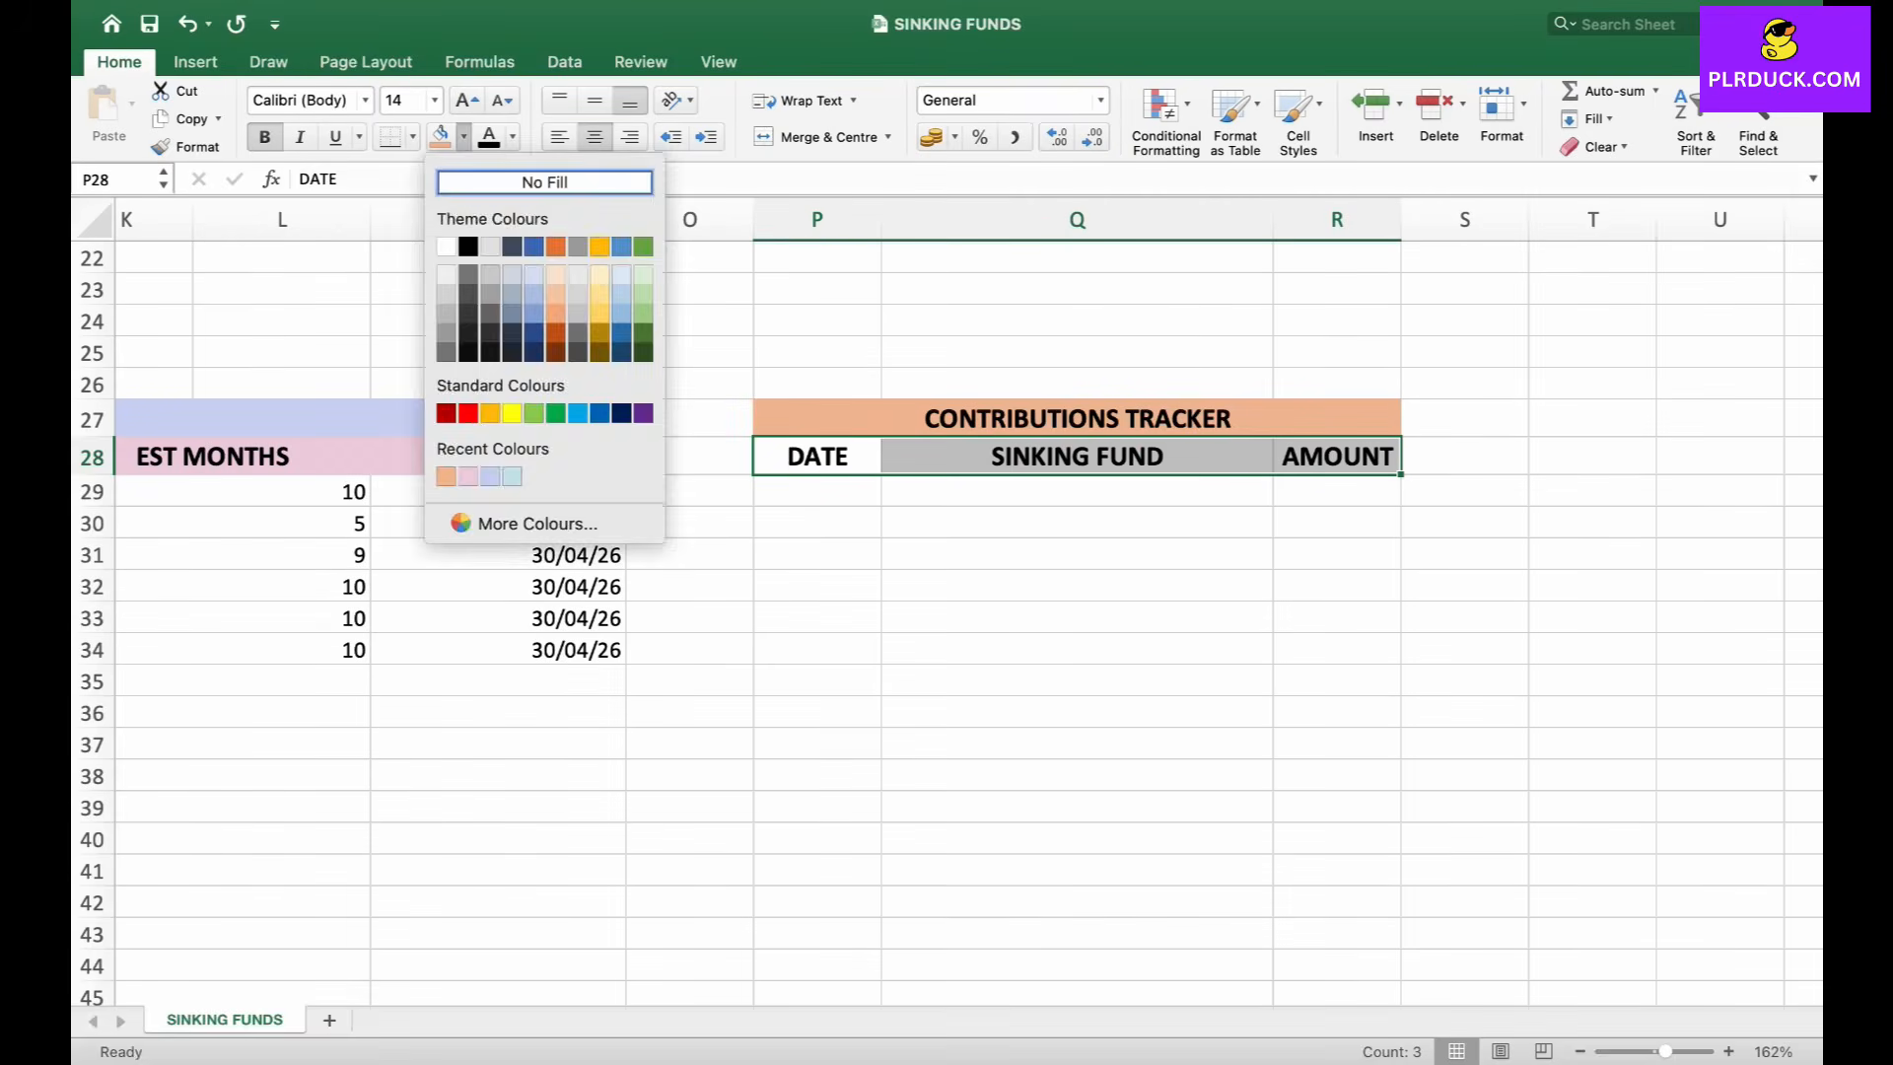
click(490, 476)
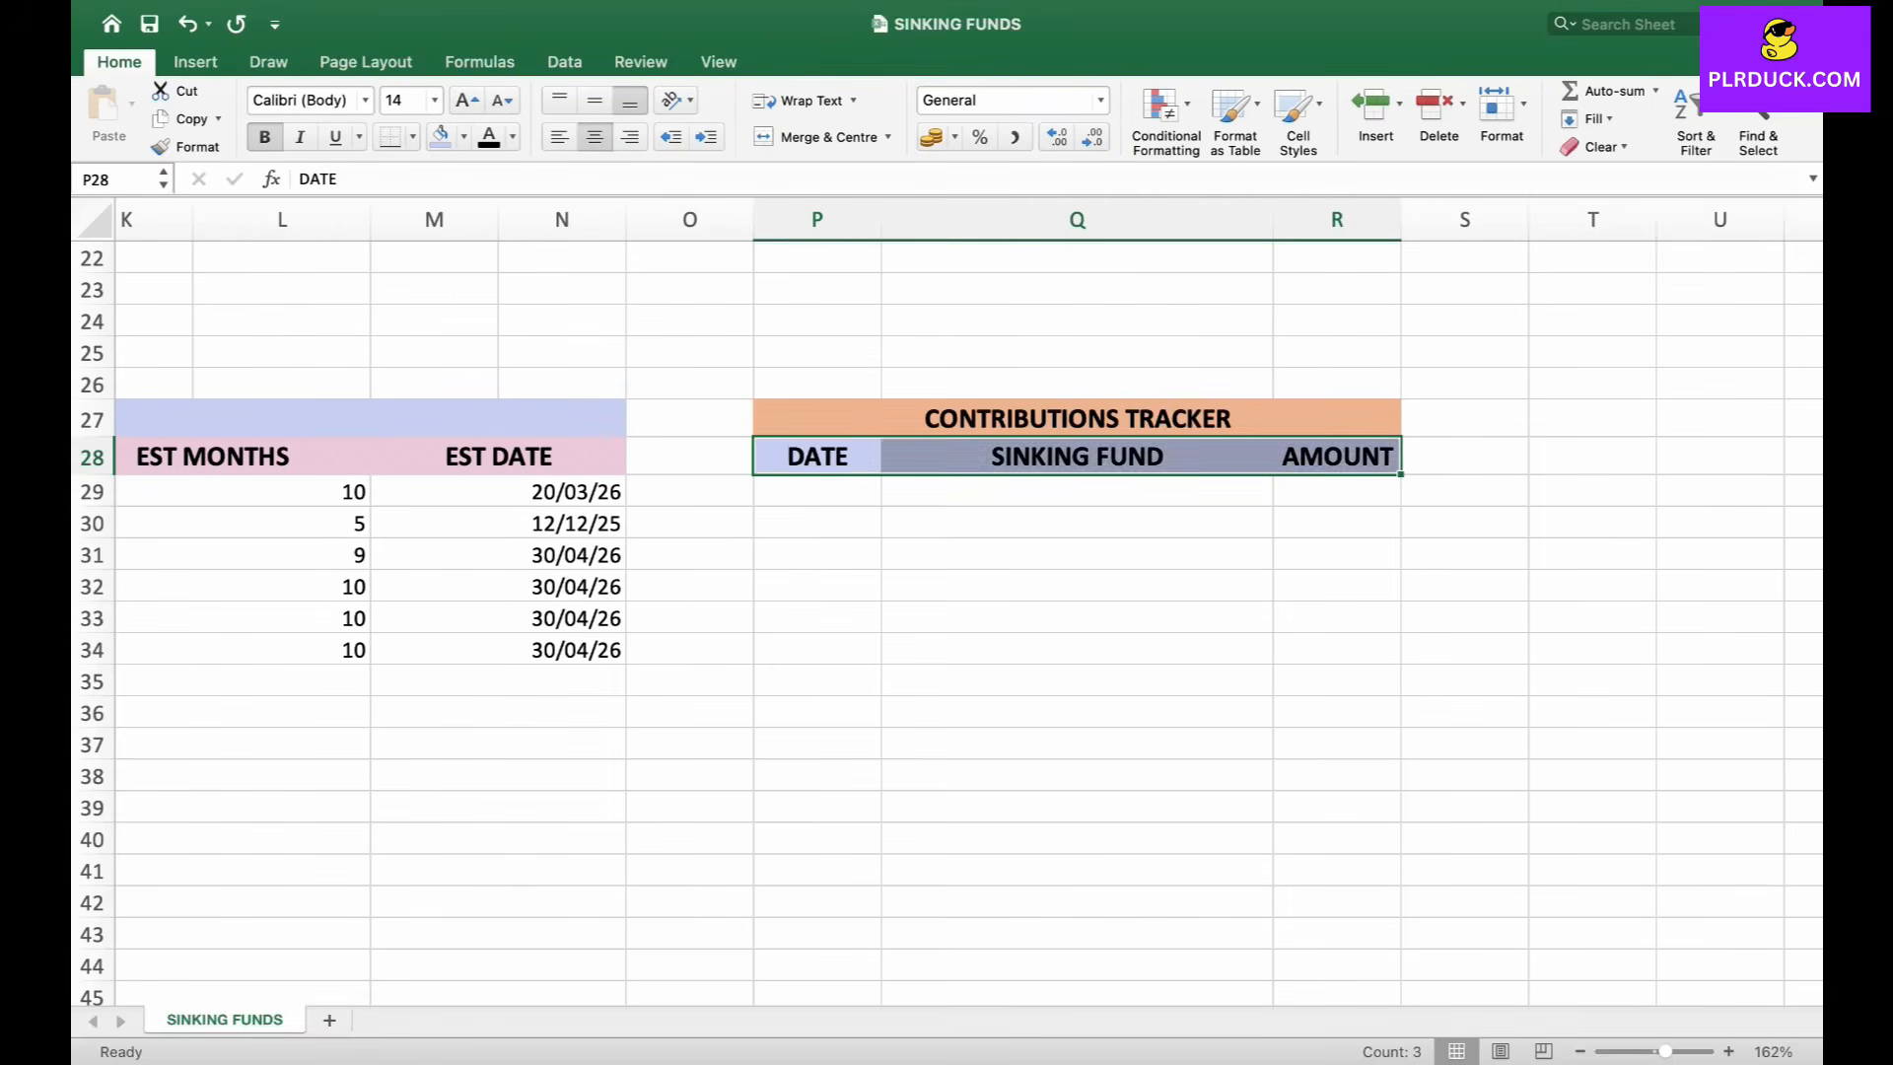
Enter the date 1/08/2025 for the first contribution in P29.
click(818, 524)
click(817, 492)
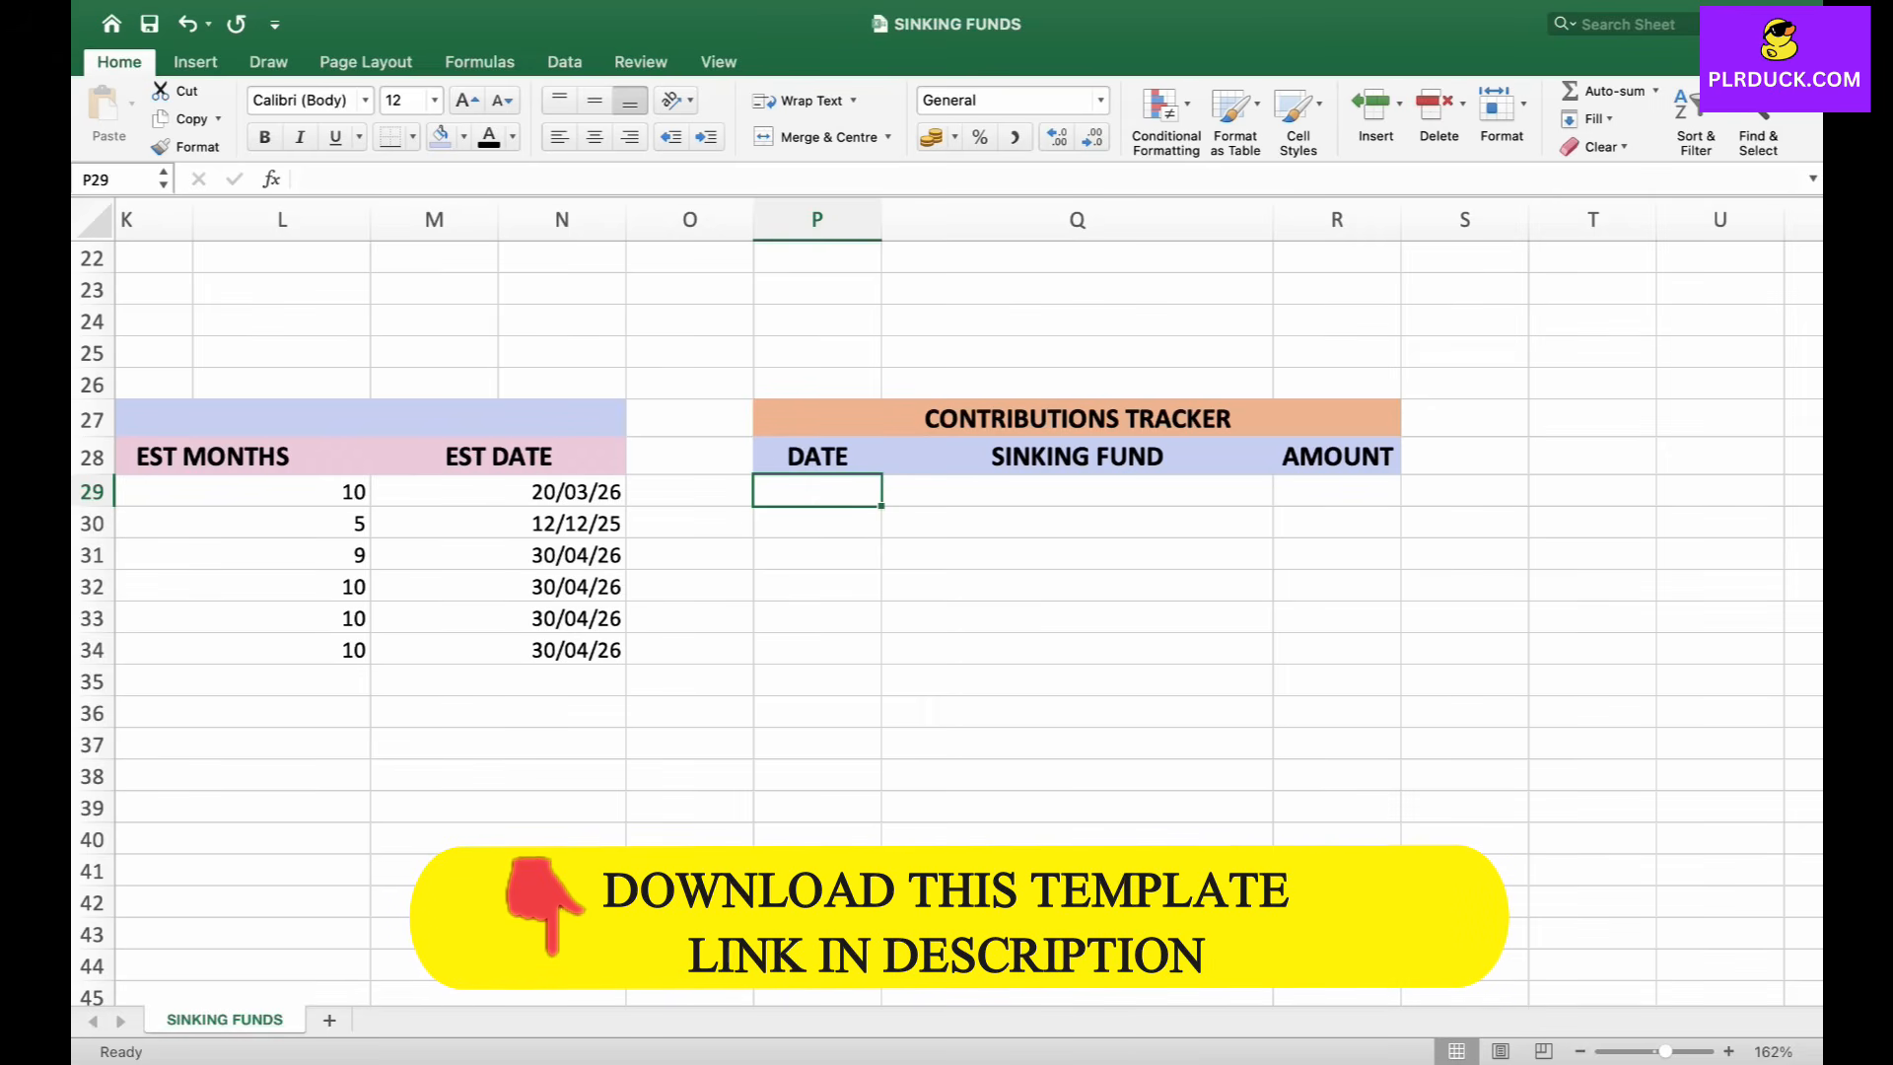
text(1/08)
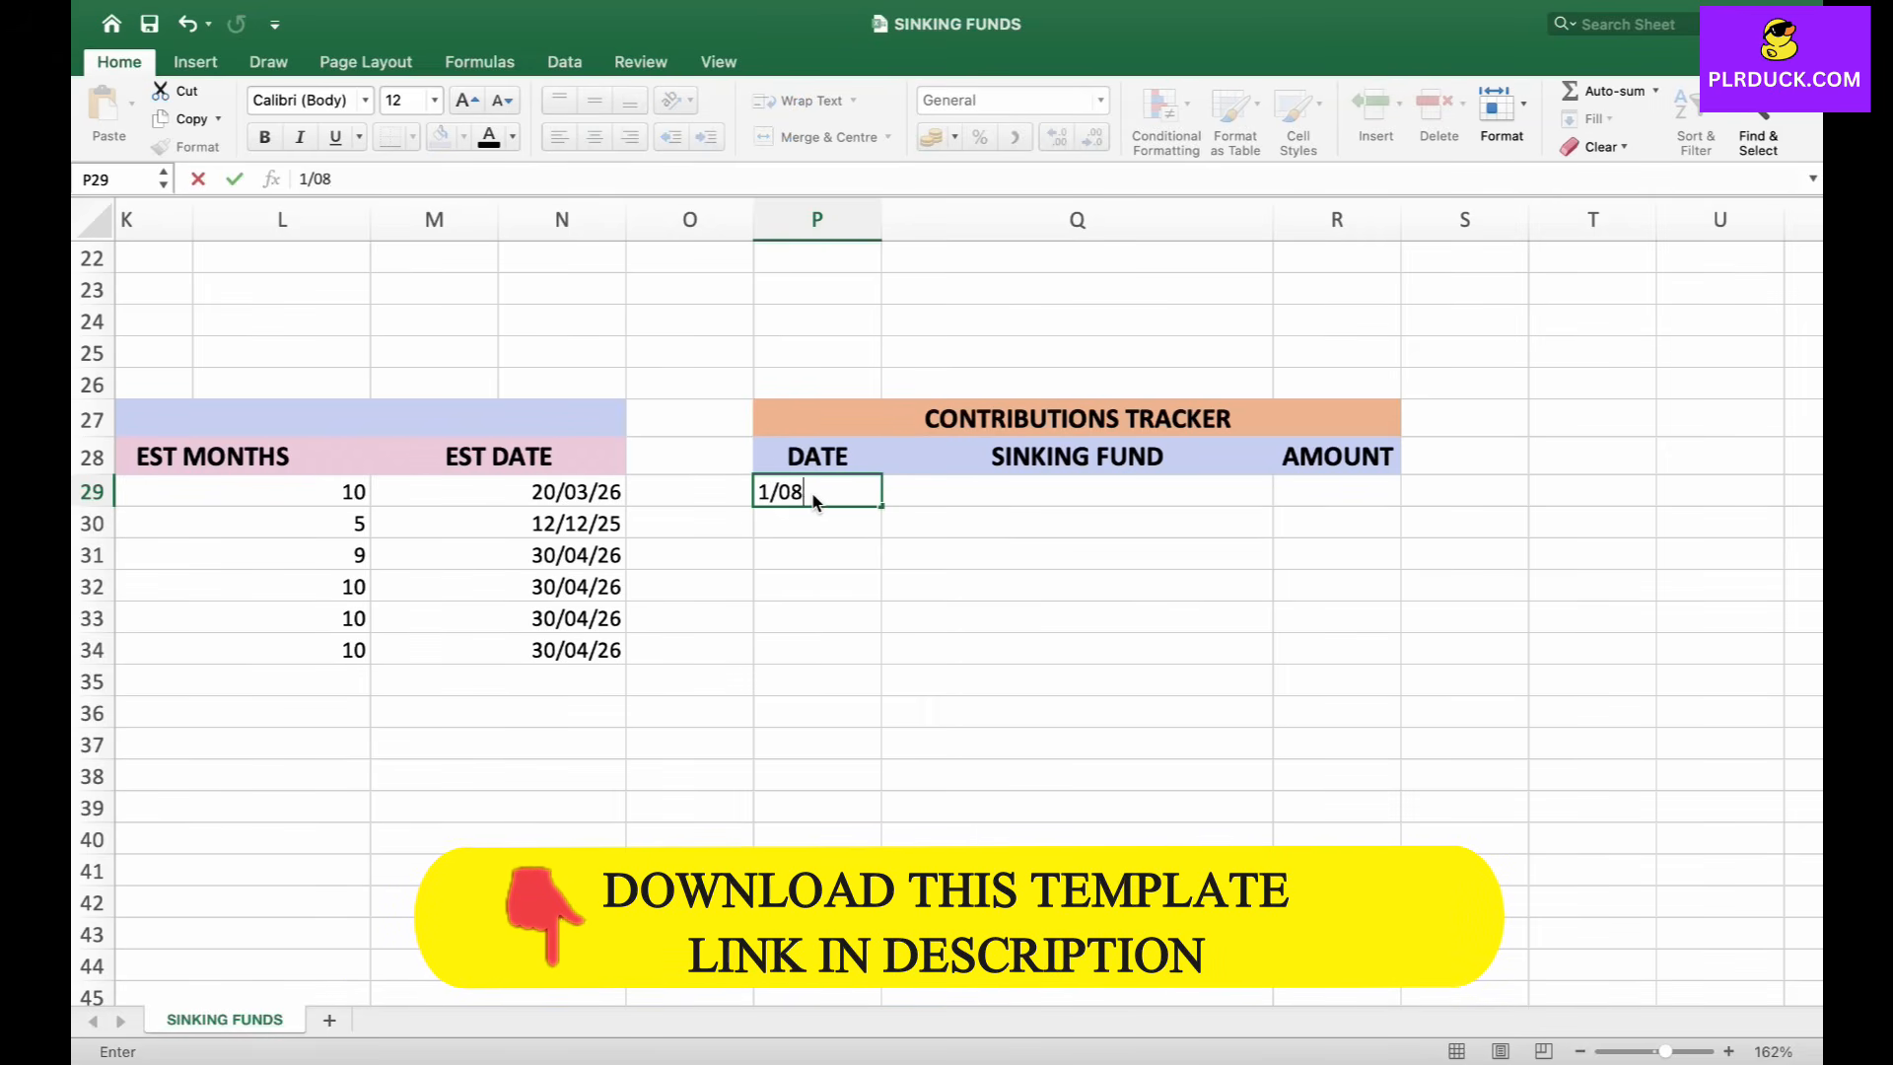
text(/2025)
key(Tab)
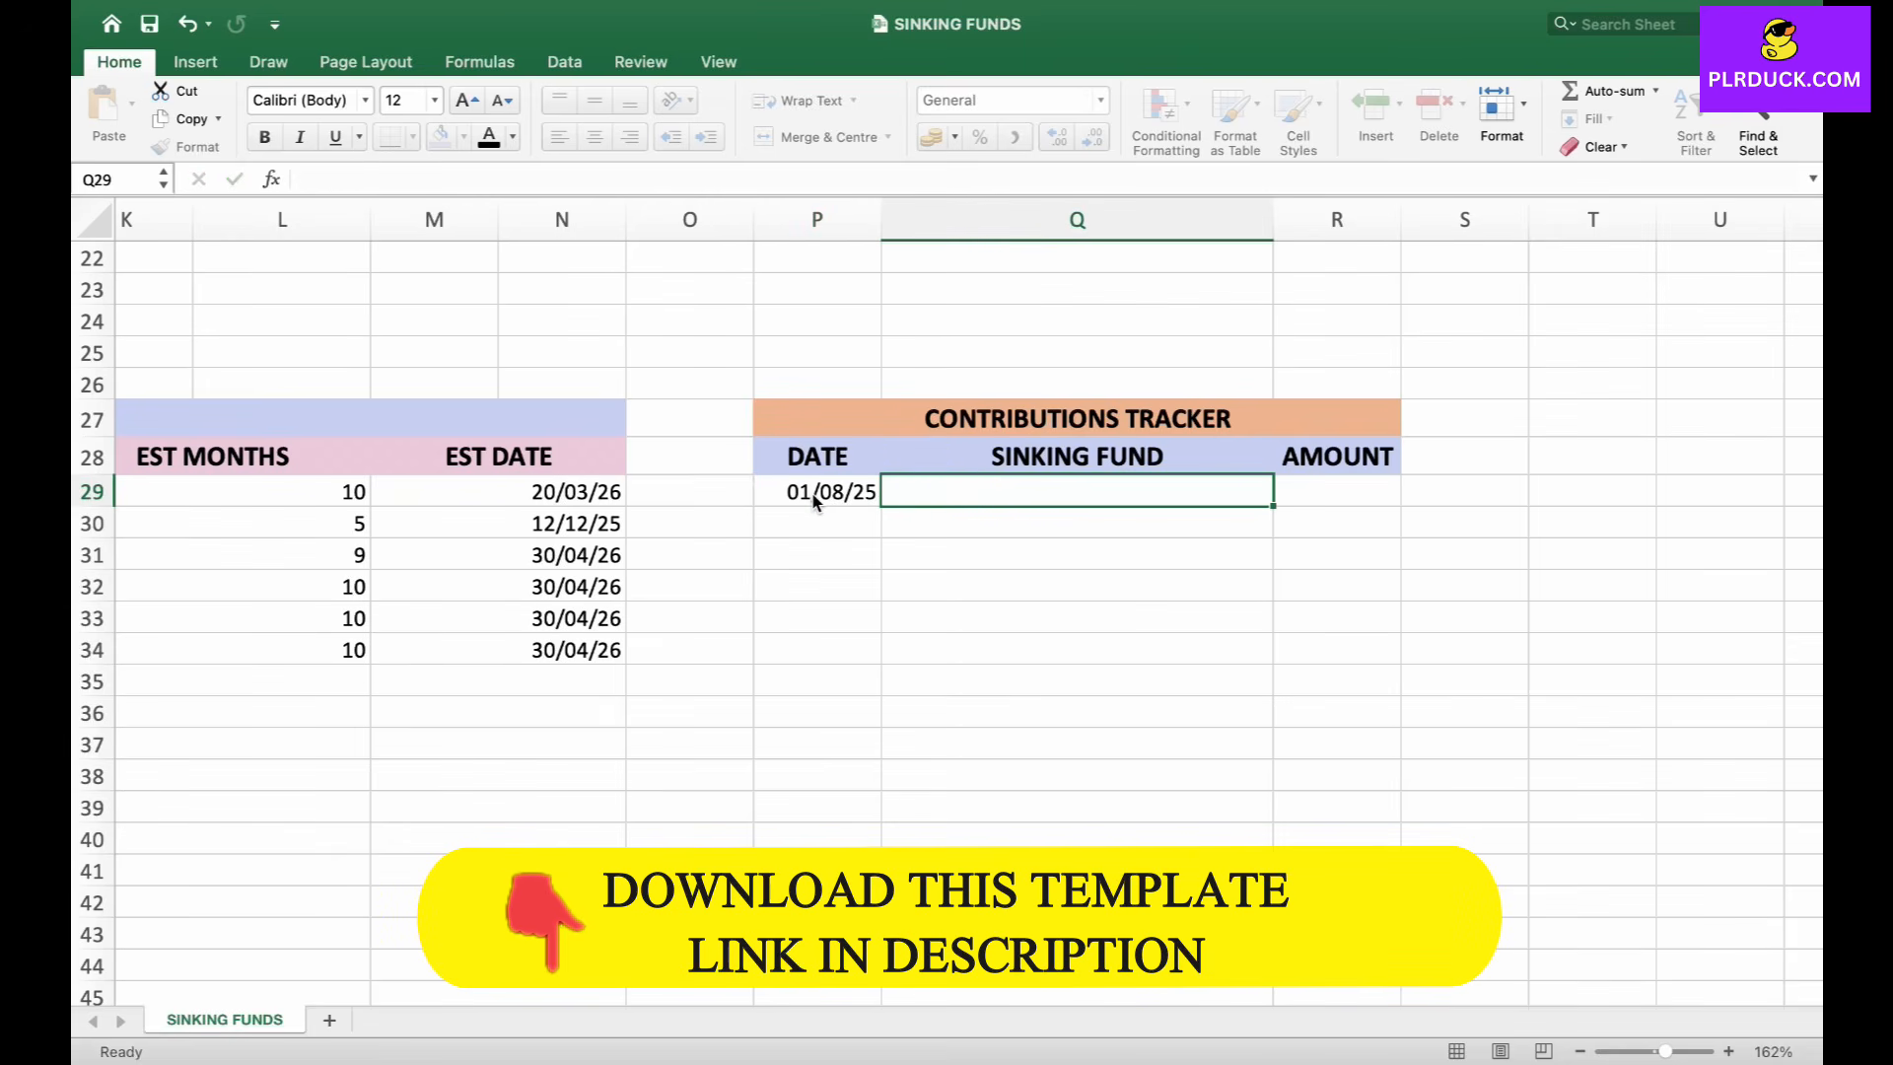
scroll(814, 501, left, 10)
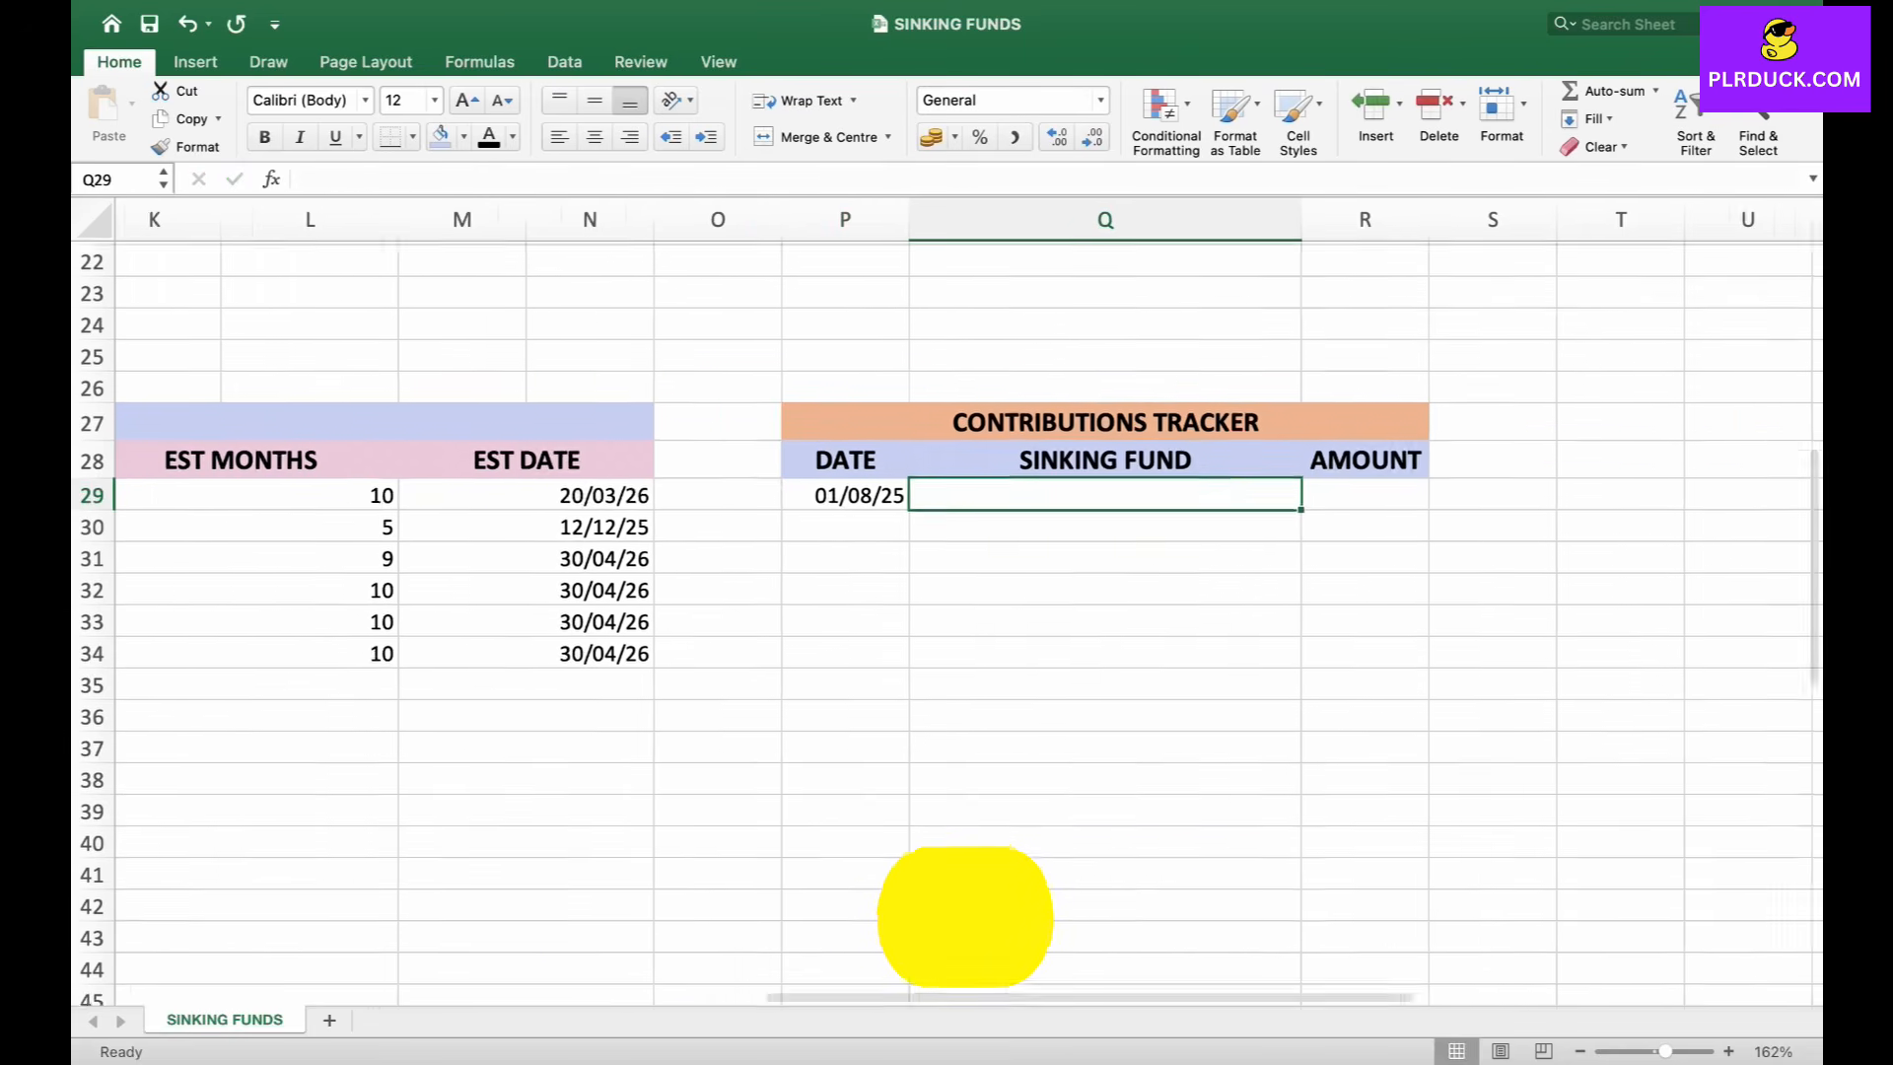
scroll(966, 917, left, 5)
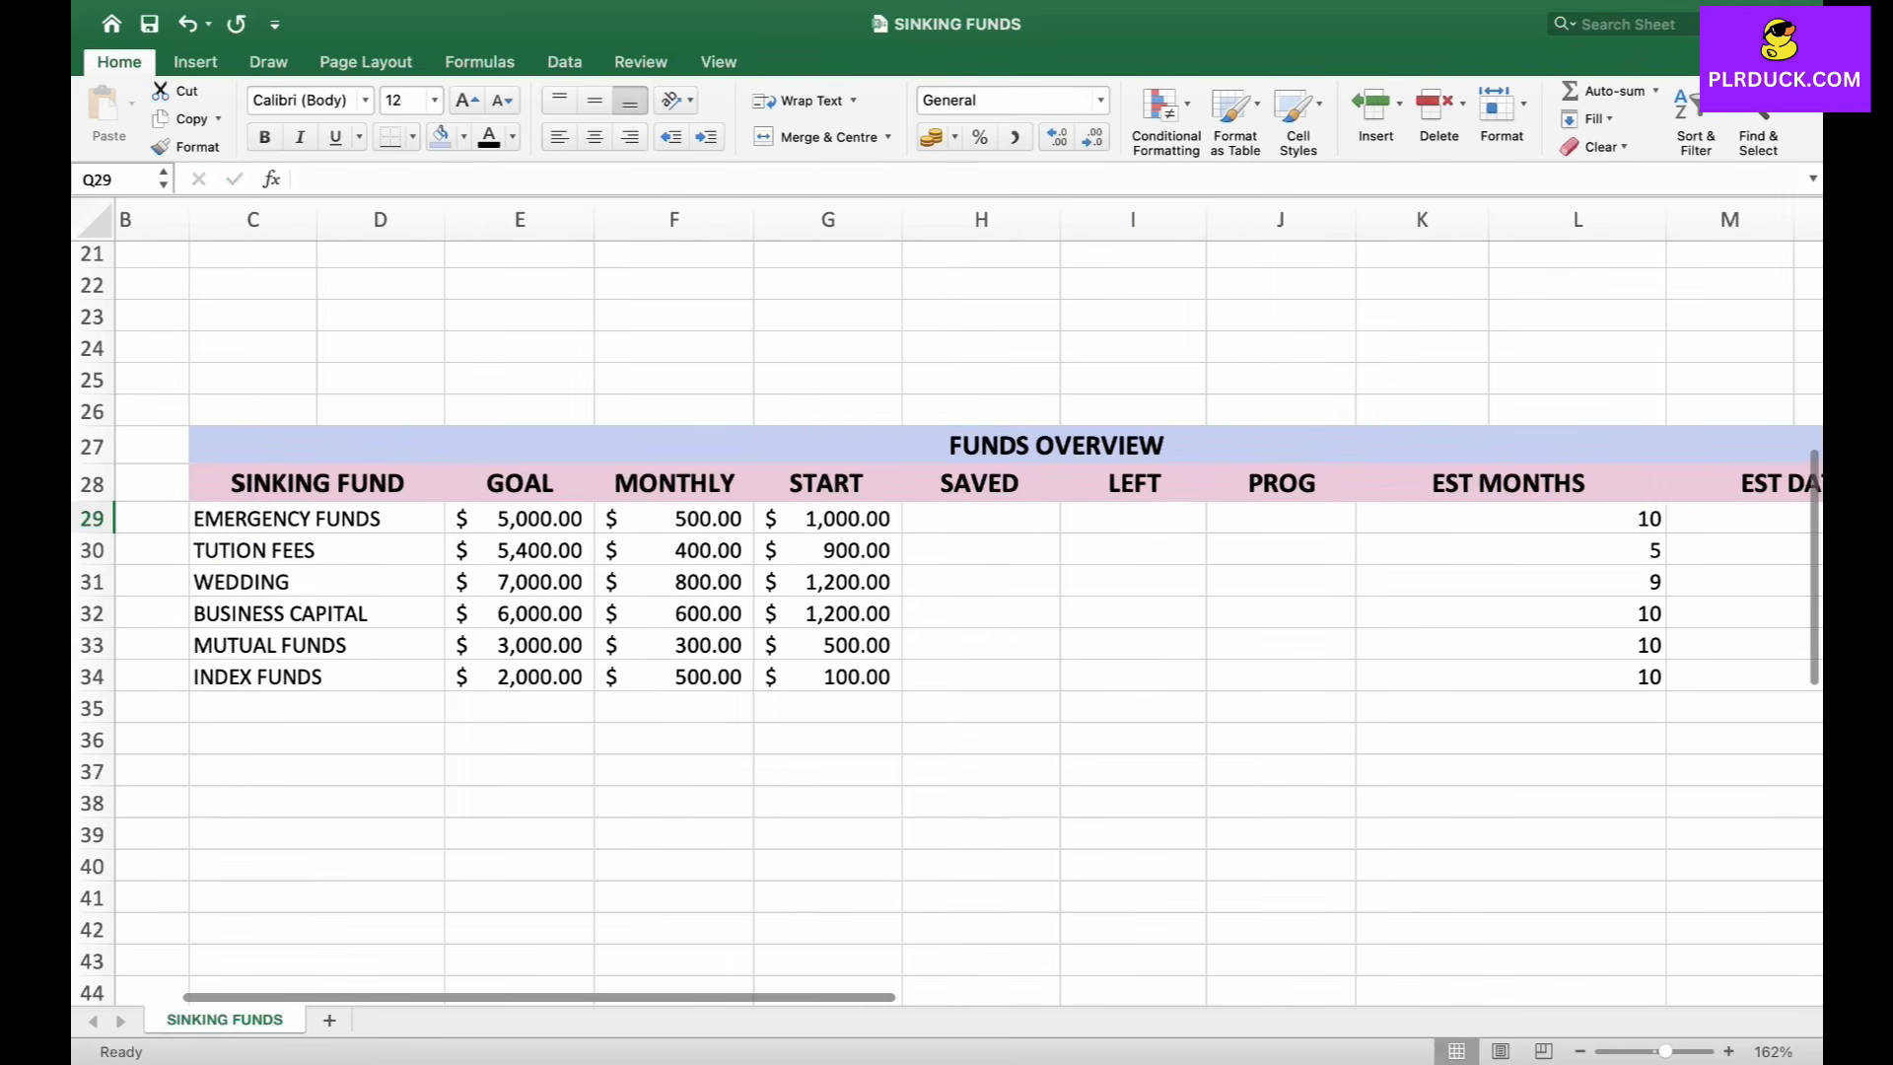
click(315, 519)
key(super+c)
scroll(947, 621, right, 10)
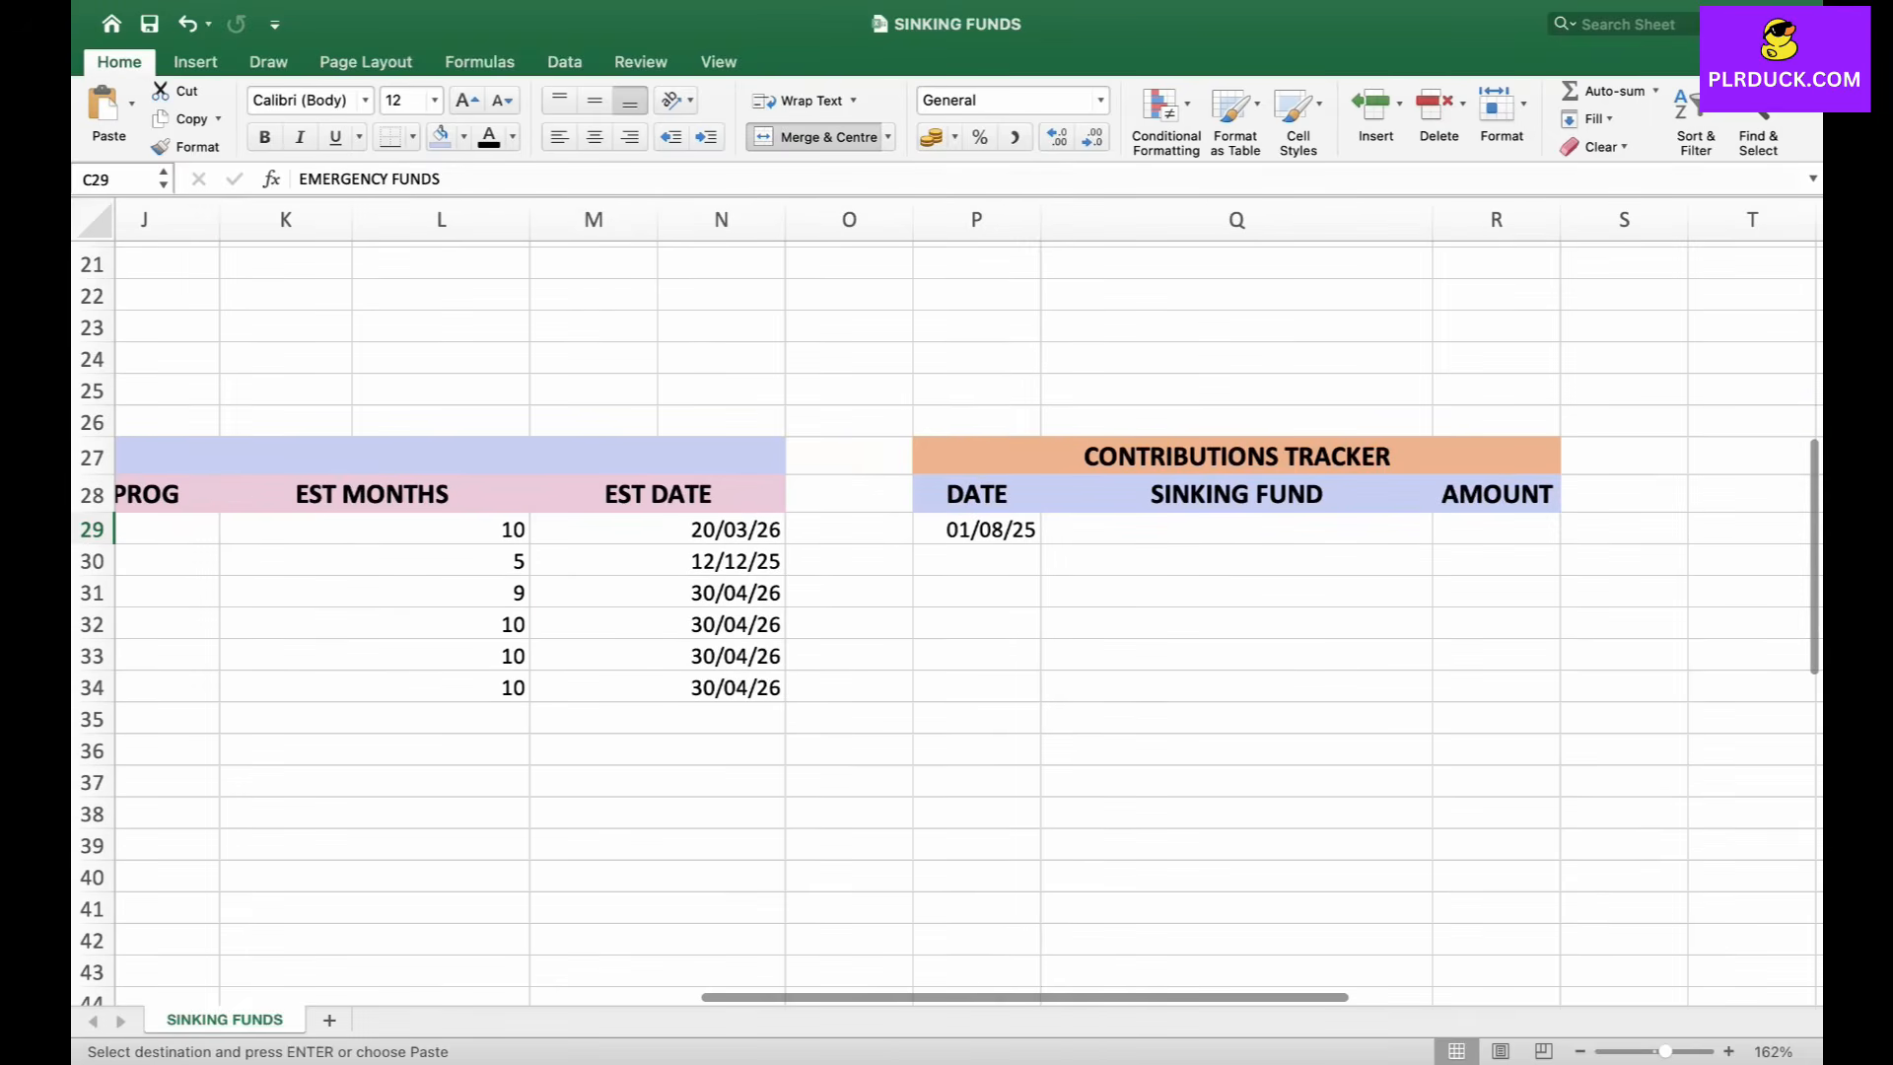
Enter EMERGENCY FUNDS as the sinking fund in Q29 with an amount of 600 in R29.
click(1095, 532)
scroll(1094, 552, right, 2)
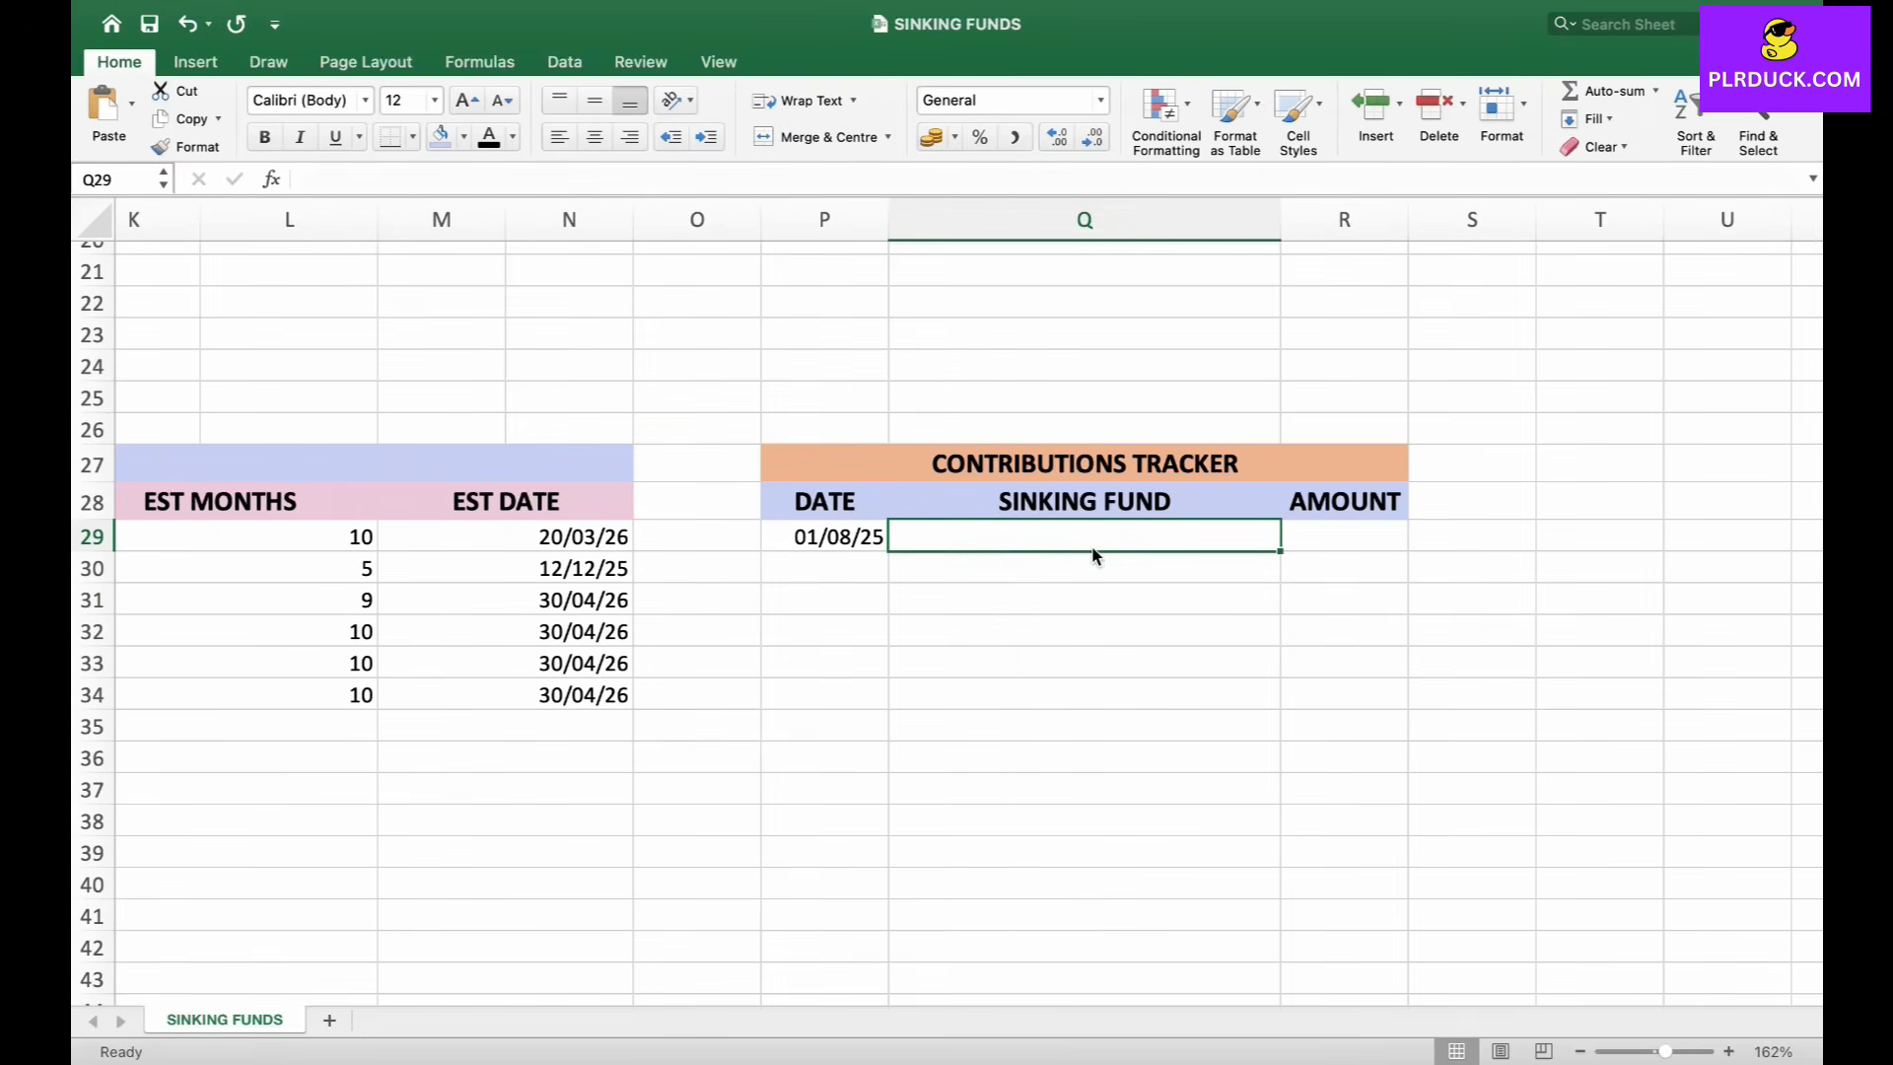
text(EMER)
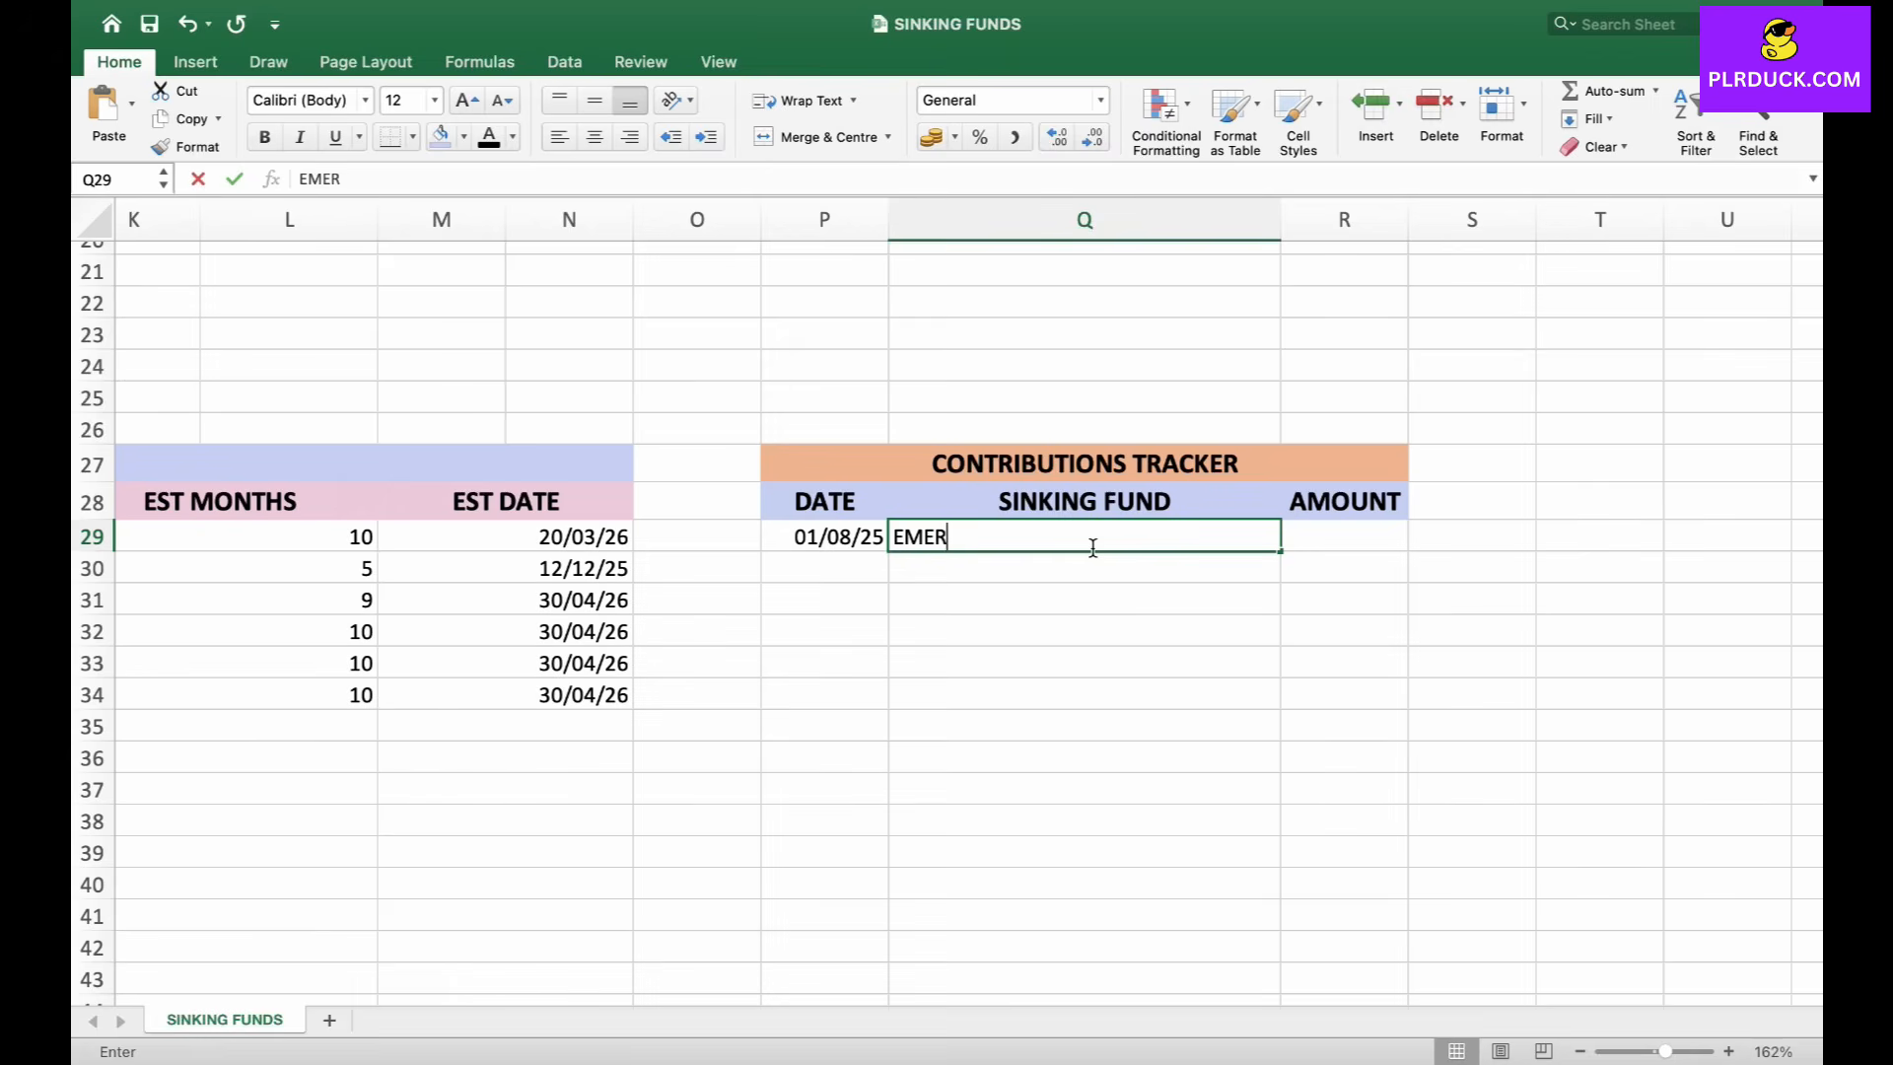
text(GENCY FUNDS)
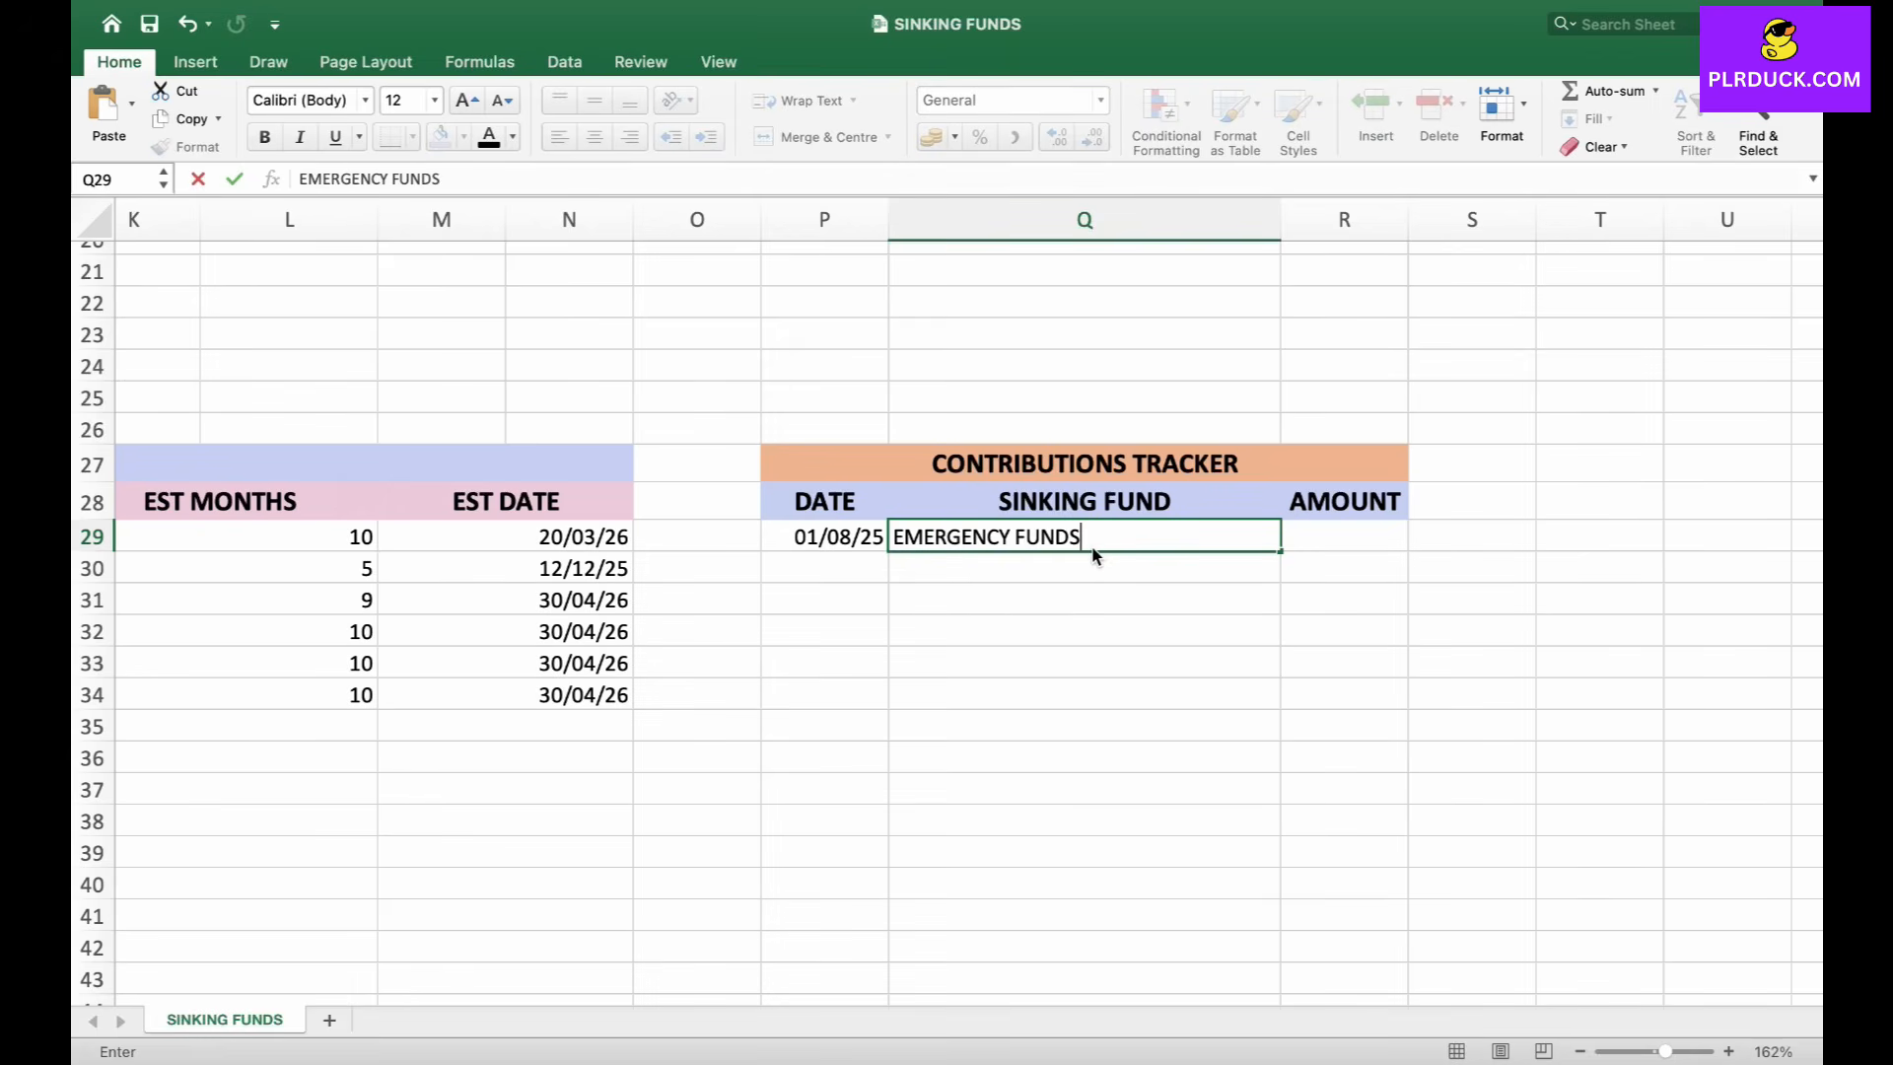
key(Tab)
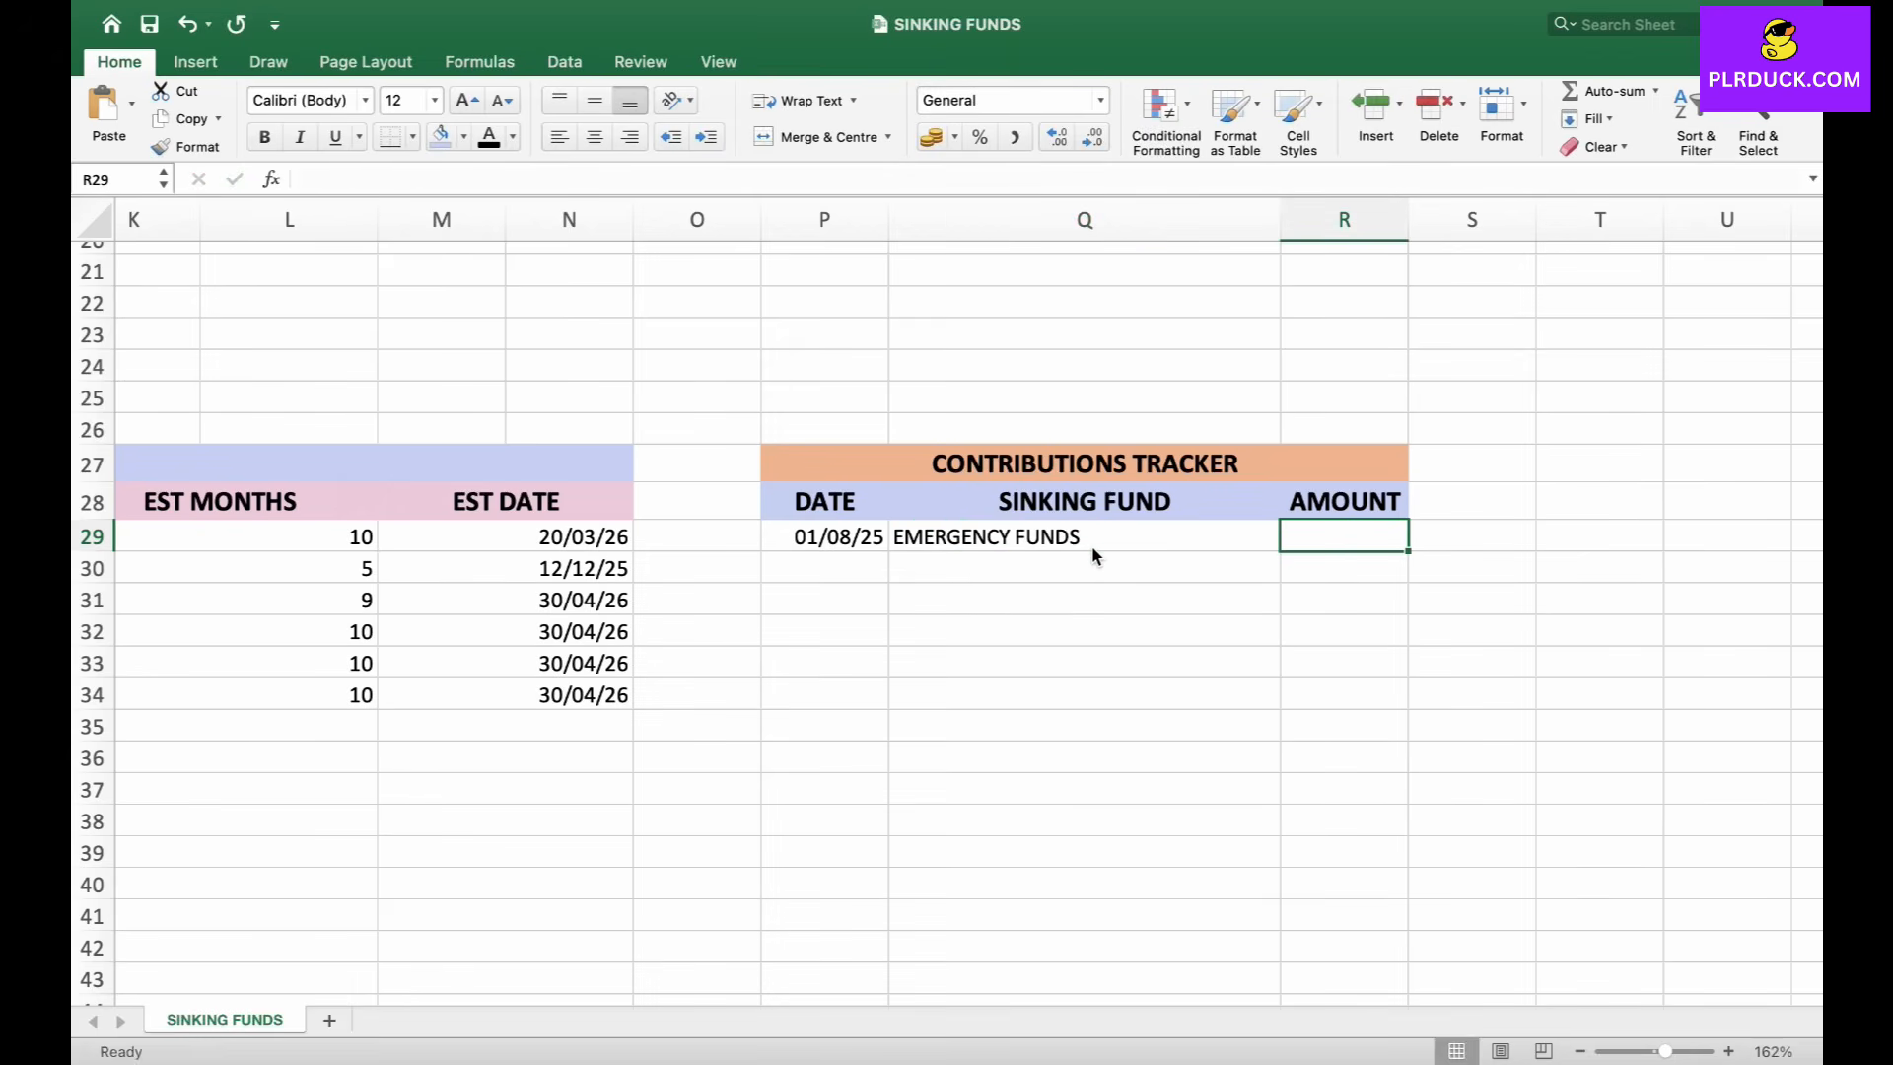
text(600)
key(Return)
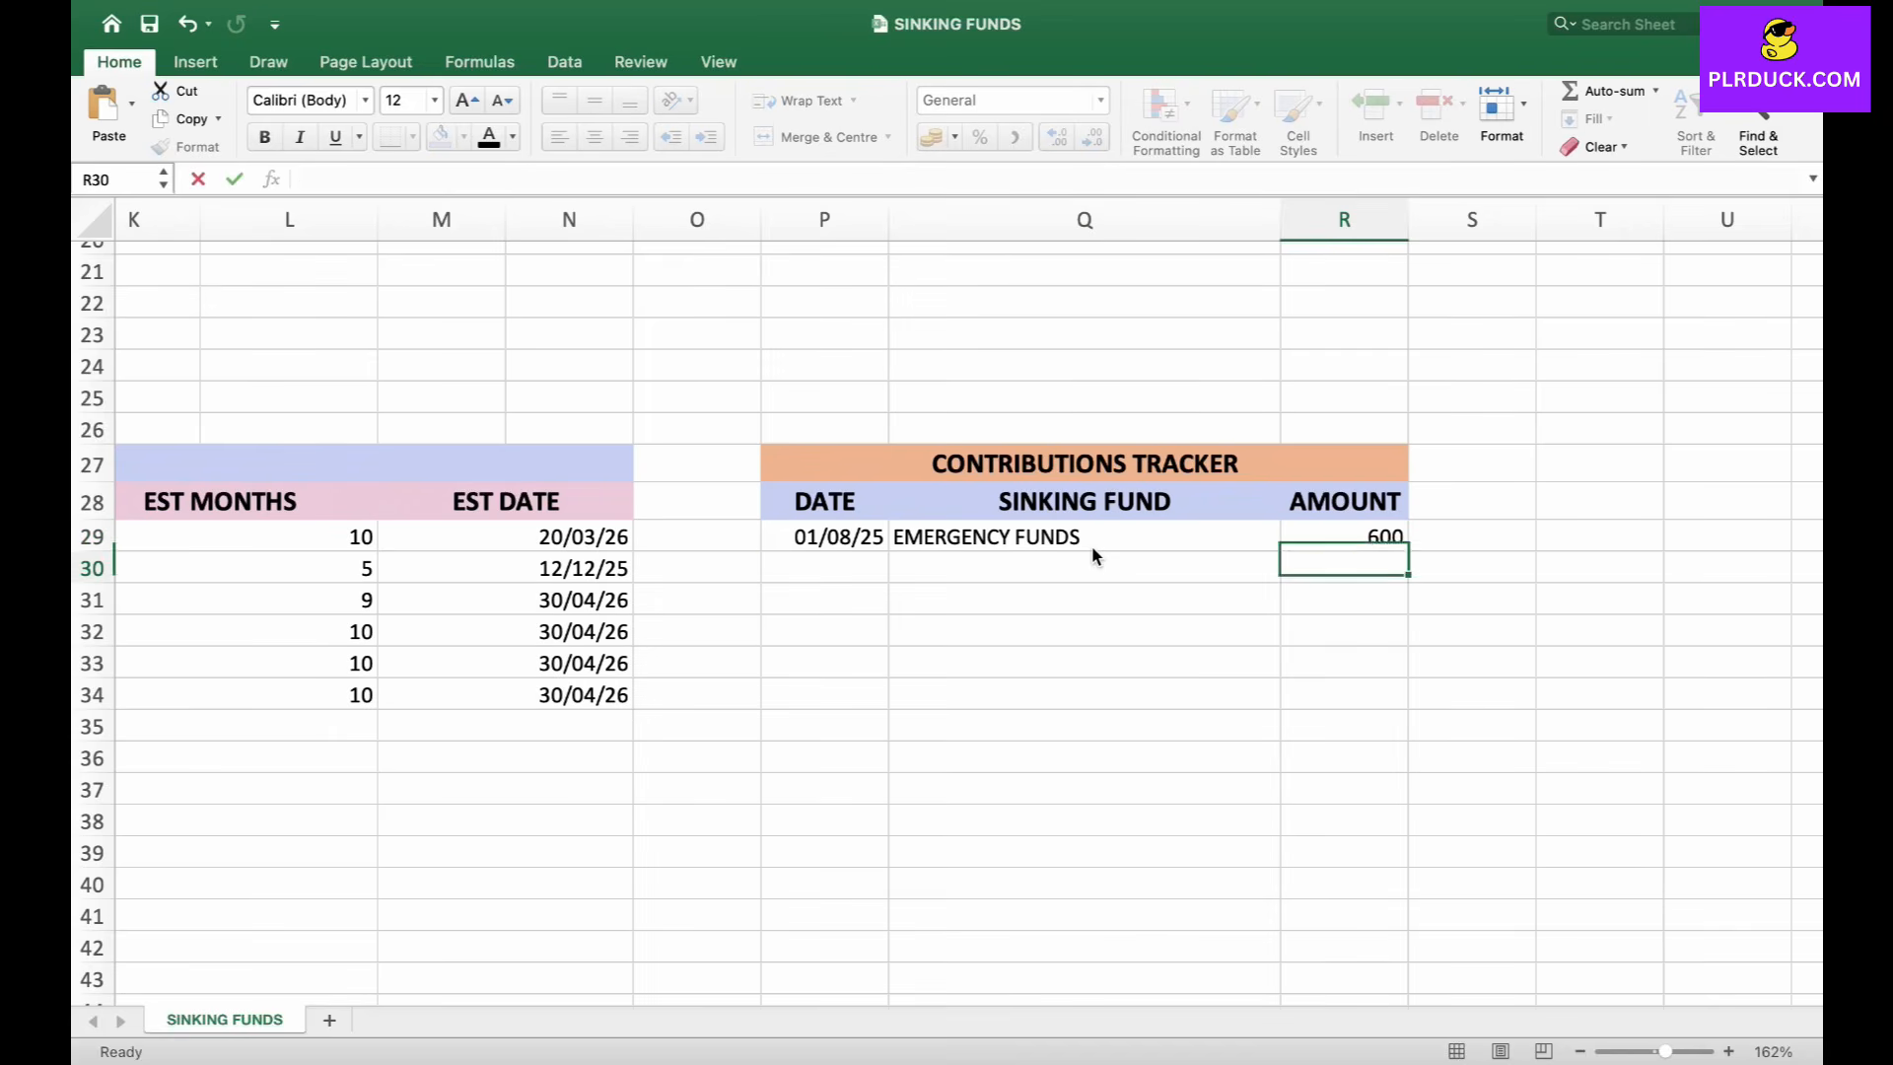
Copy the contribution date from P29 into the DATE cells P30, P31 and P32.
key(Left)
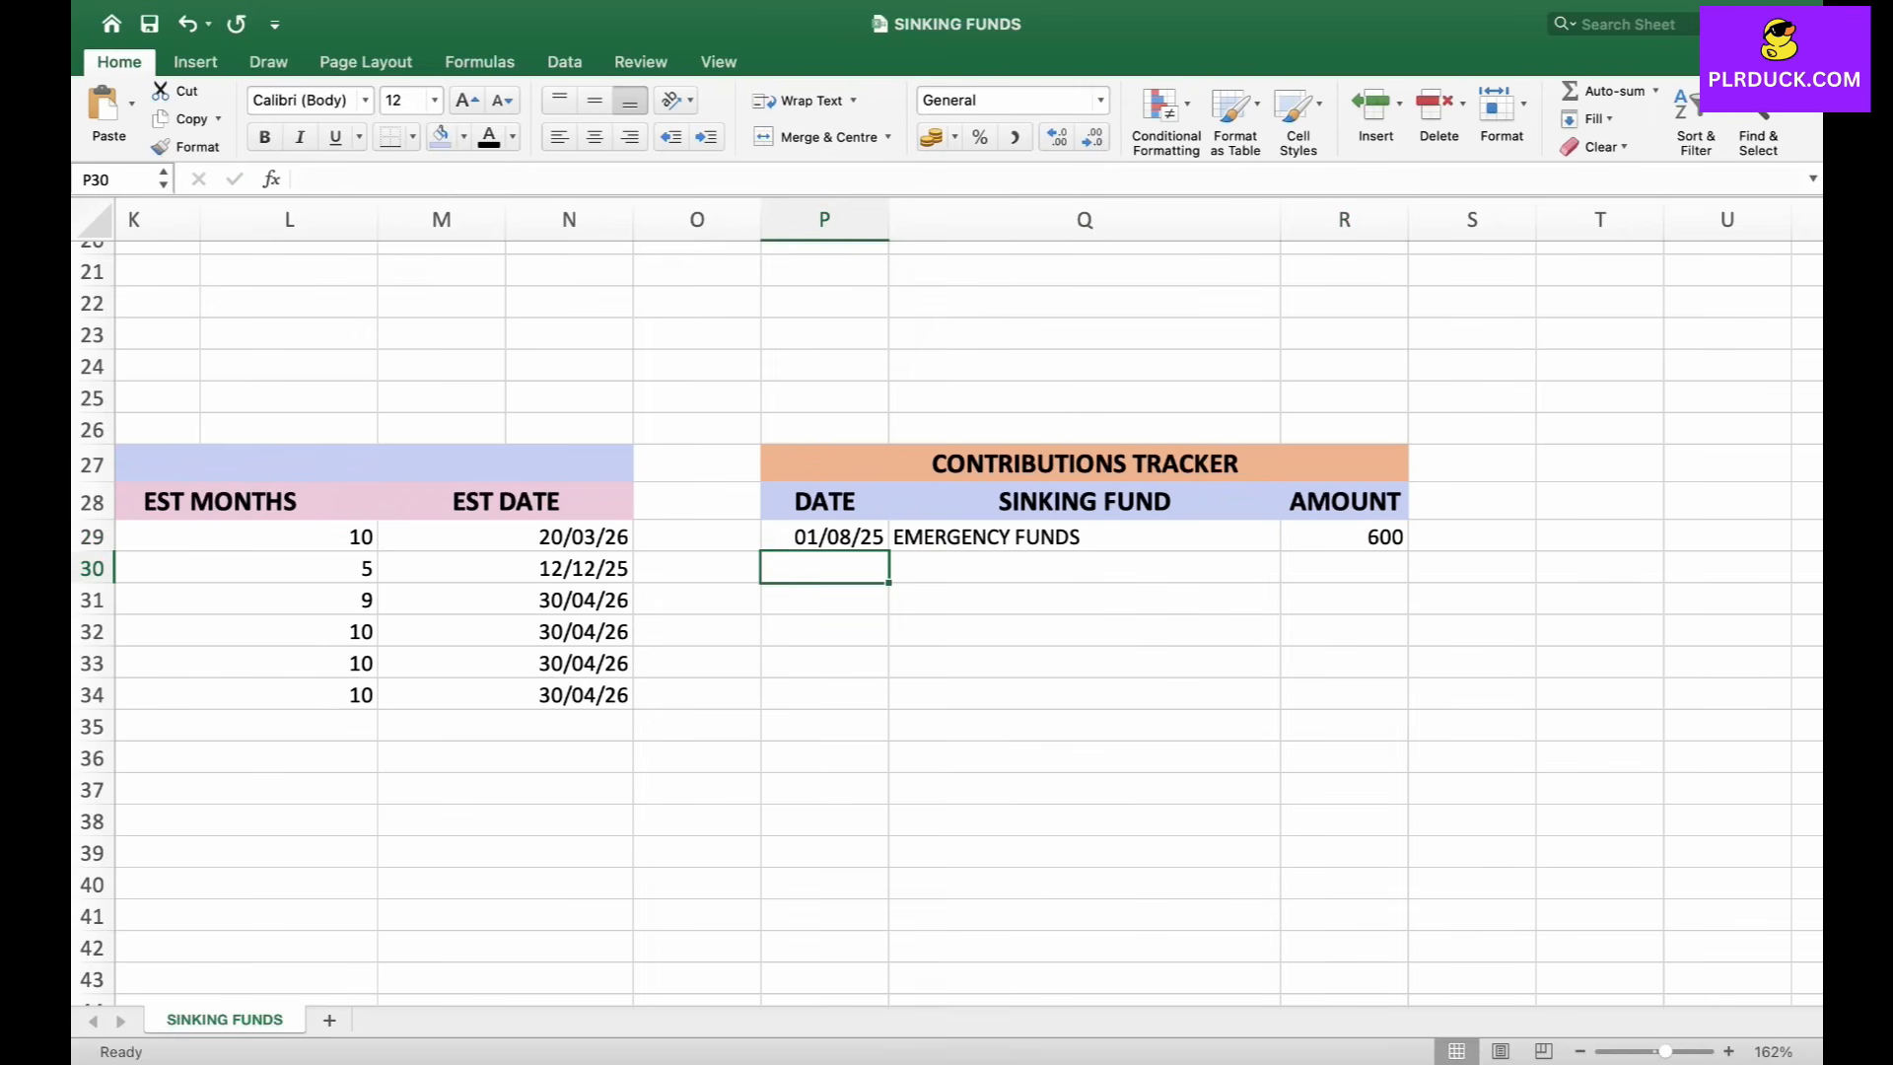
key(Up)
key(super+c)
key(Down)
key(super+v)
key(Down)
key(super+v)
key(Down)
key(super+v)
Record a TUTION FEES contribution of 250 in row 30 of the tracker.
key(Up)
key(Up)
key(Right)
text(TUTION FEES)
key(Tab)
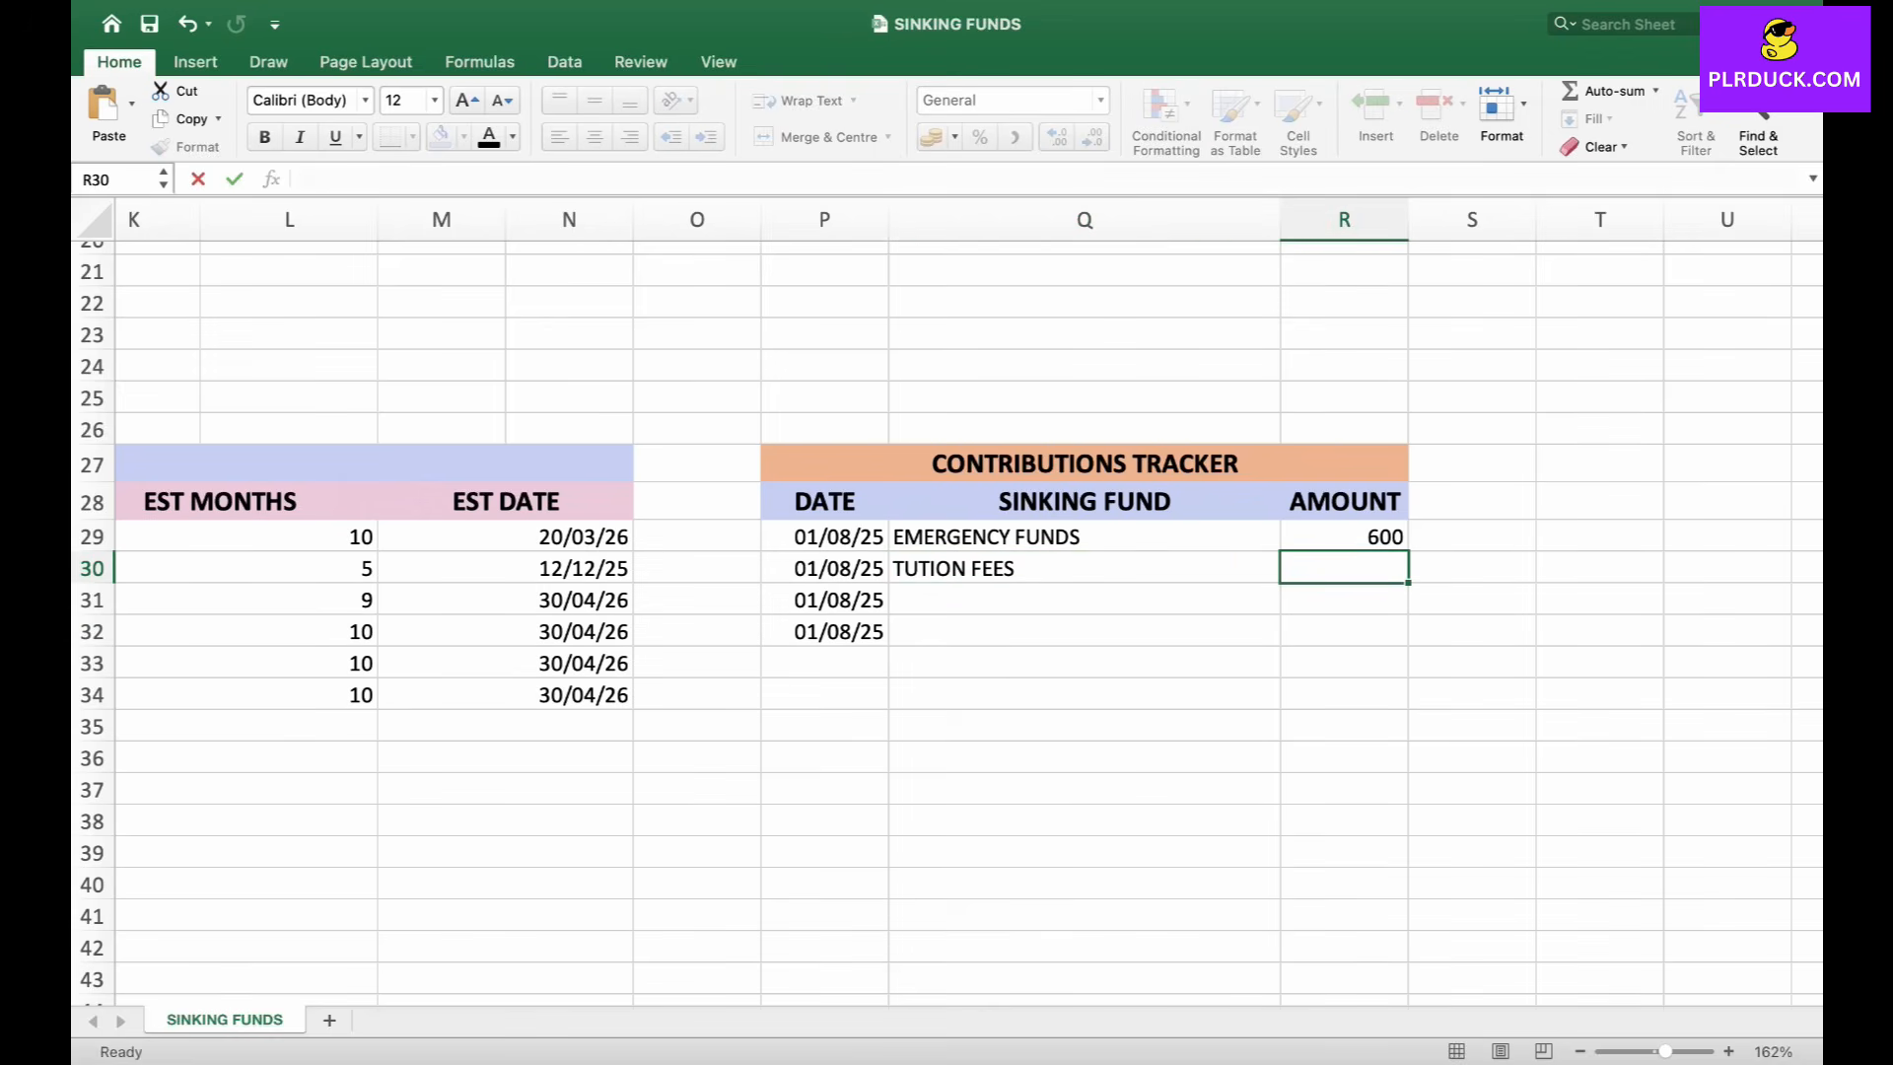
text(250)
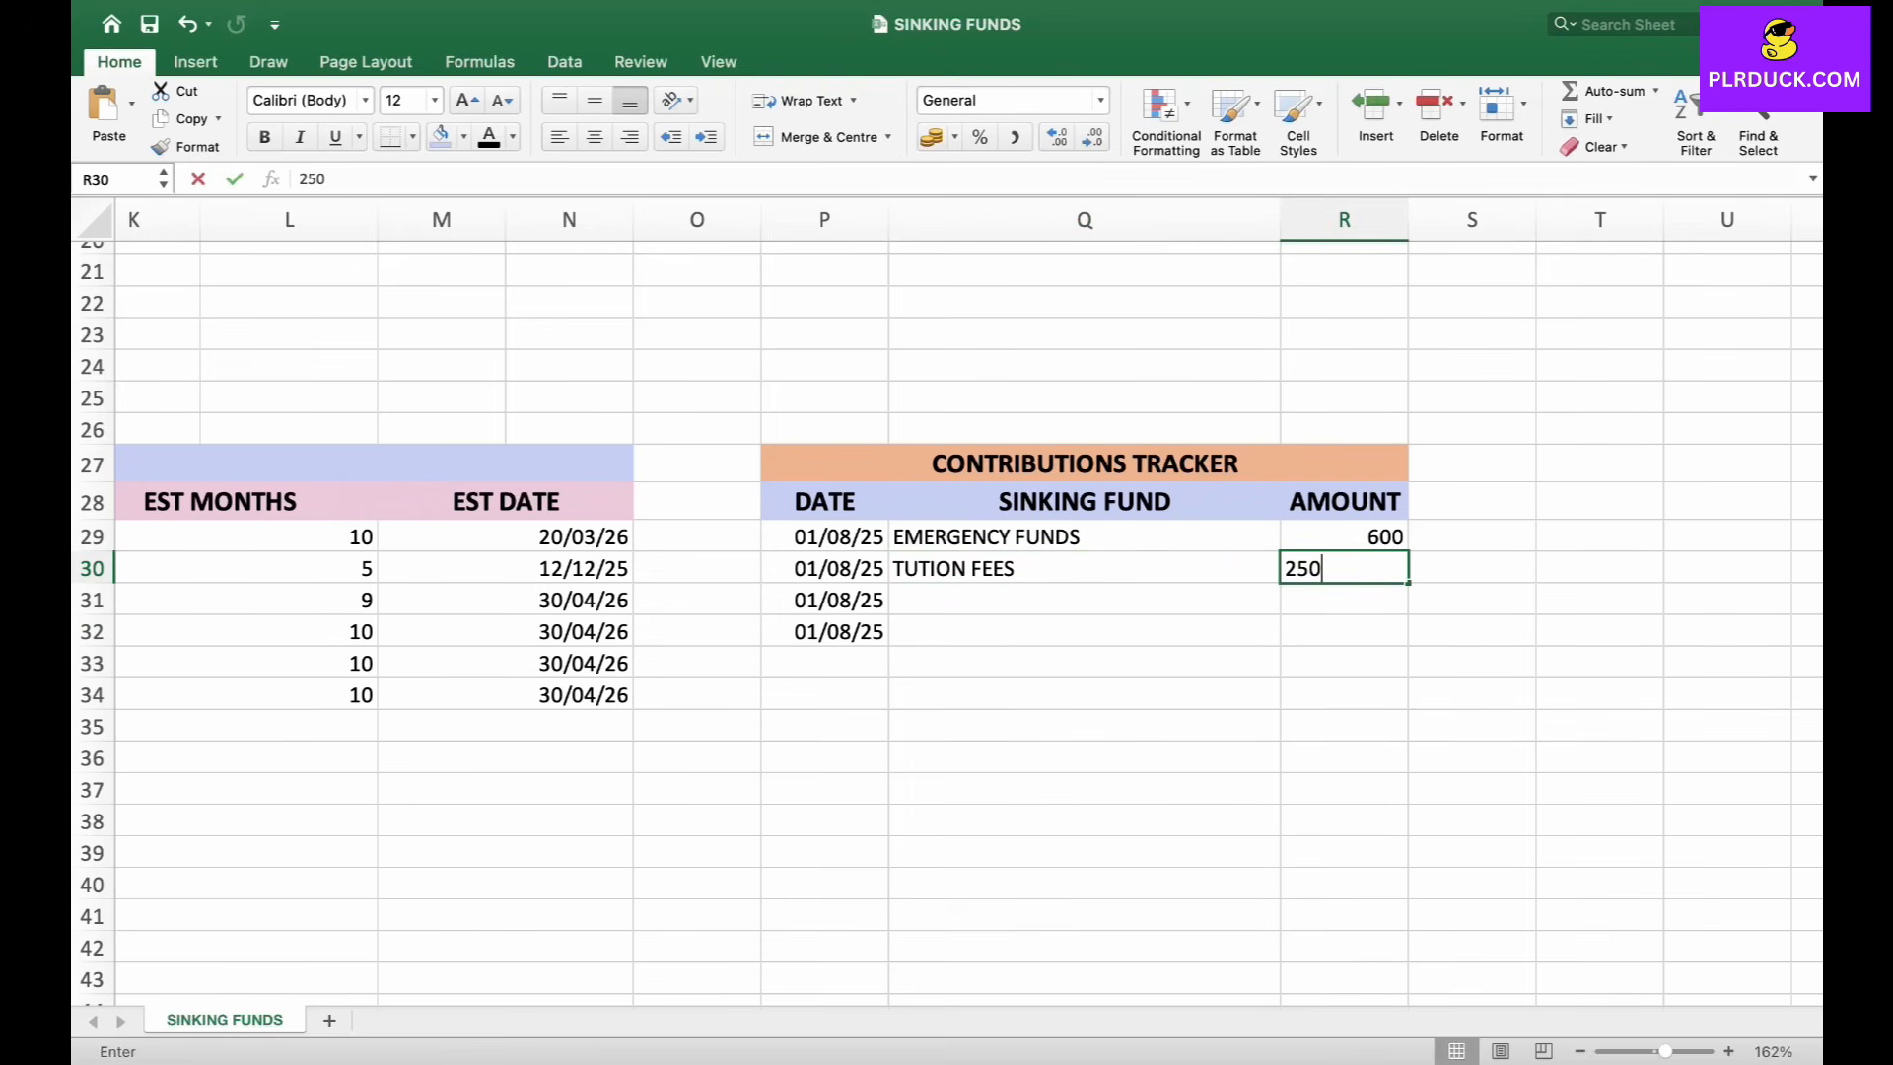
key(Return)
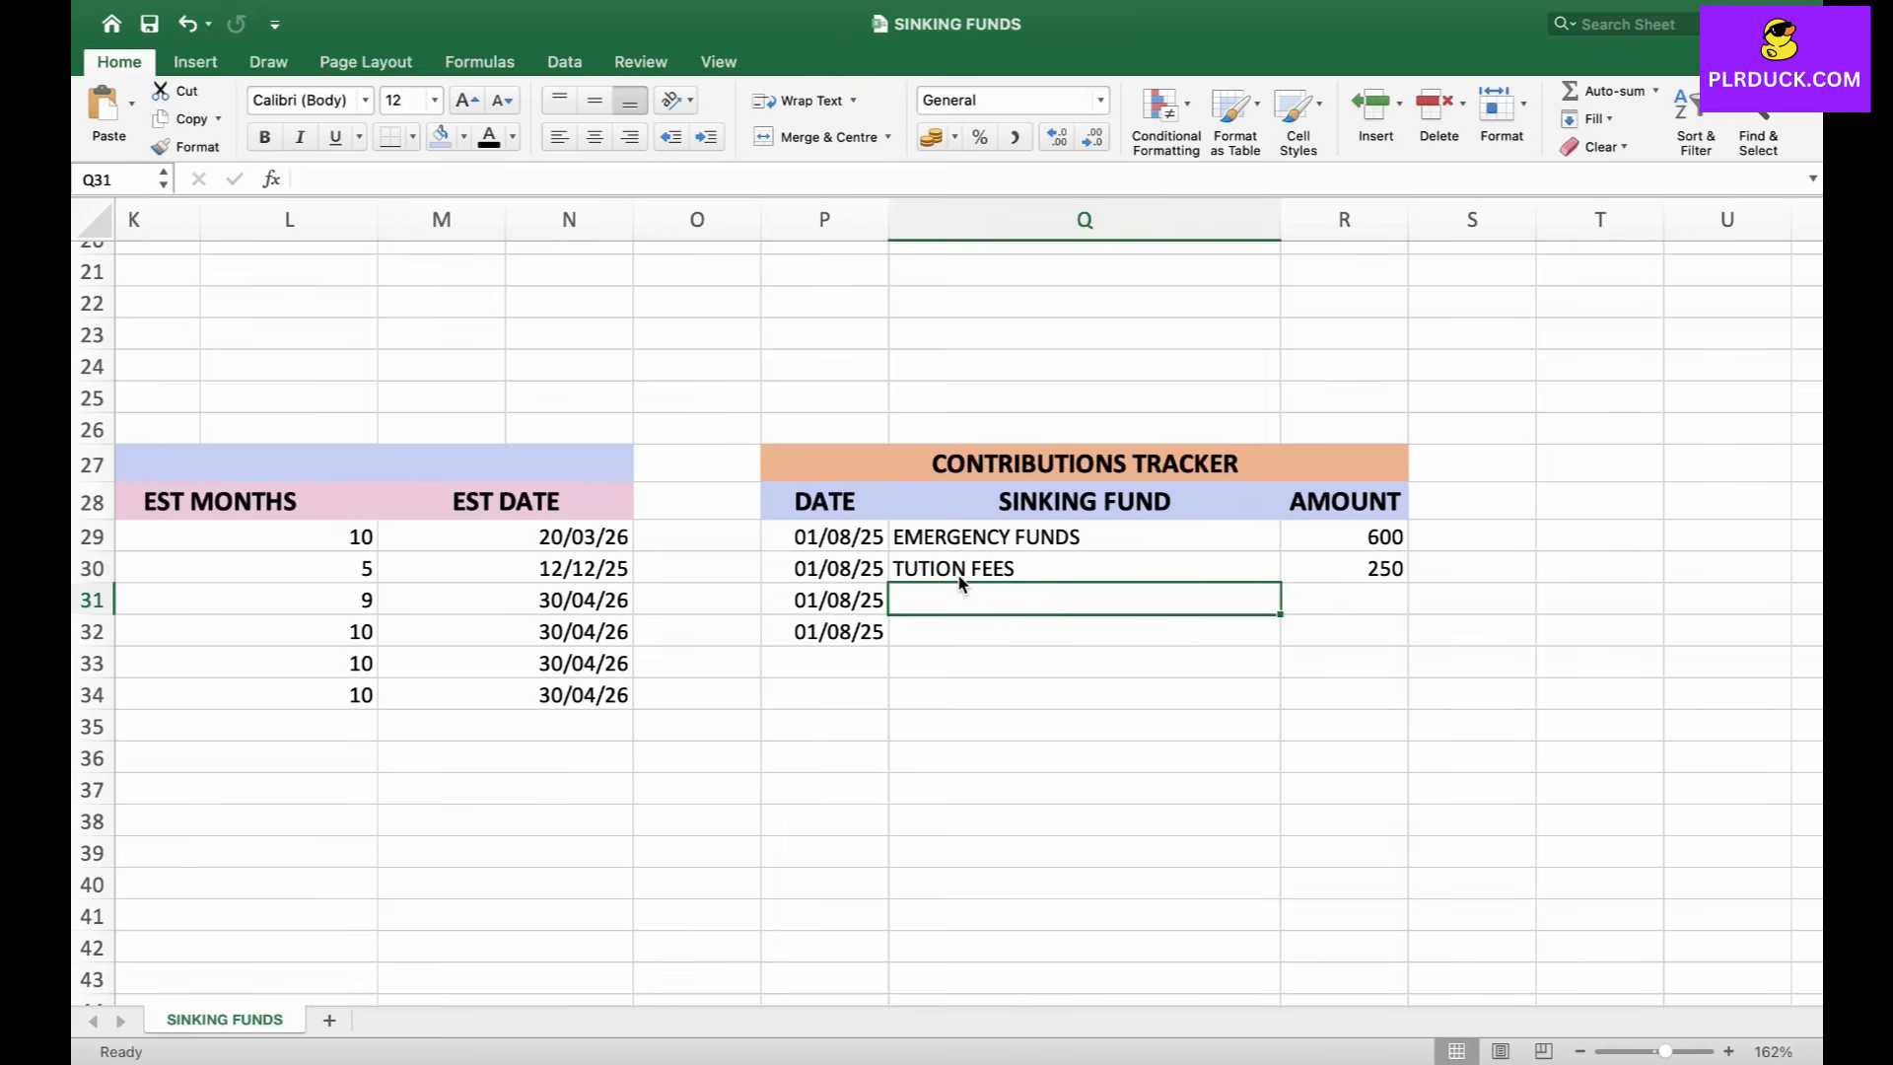
Record a WEDDING contribution of 600 in row 31 of the tracker.
text(WEDDING)
key(Tab)
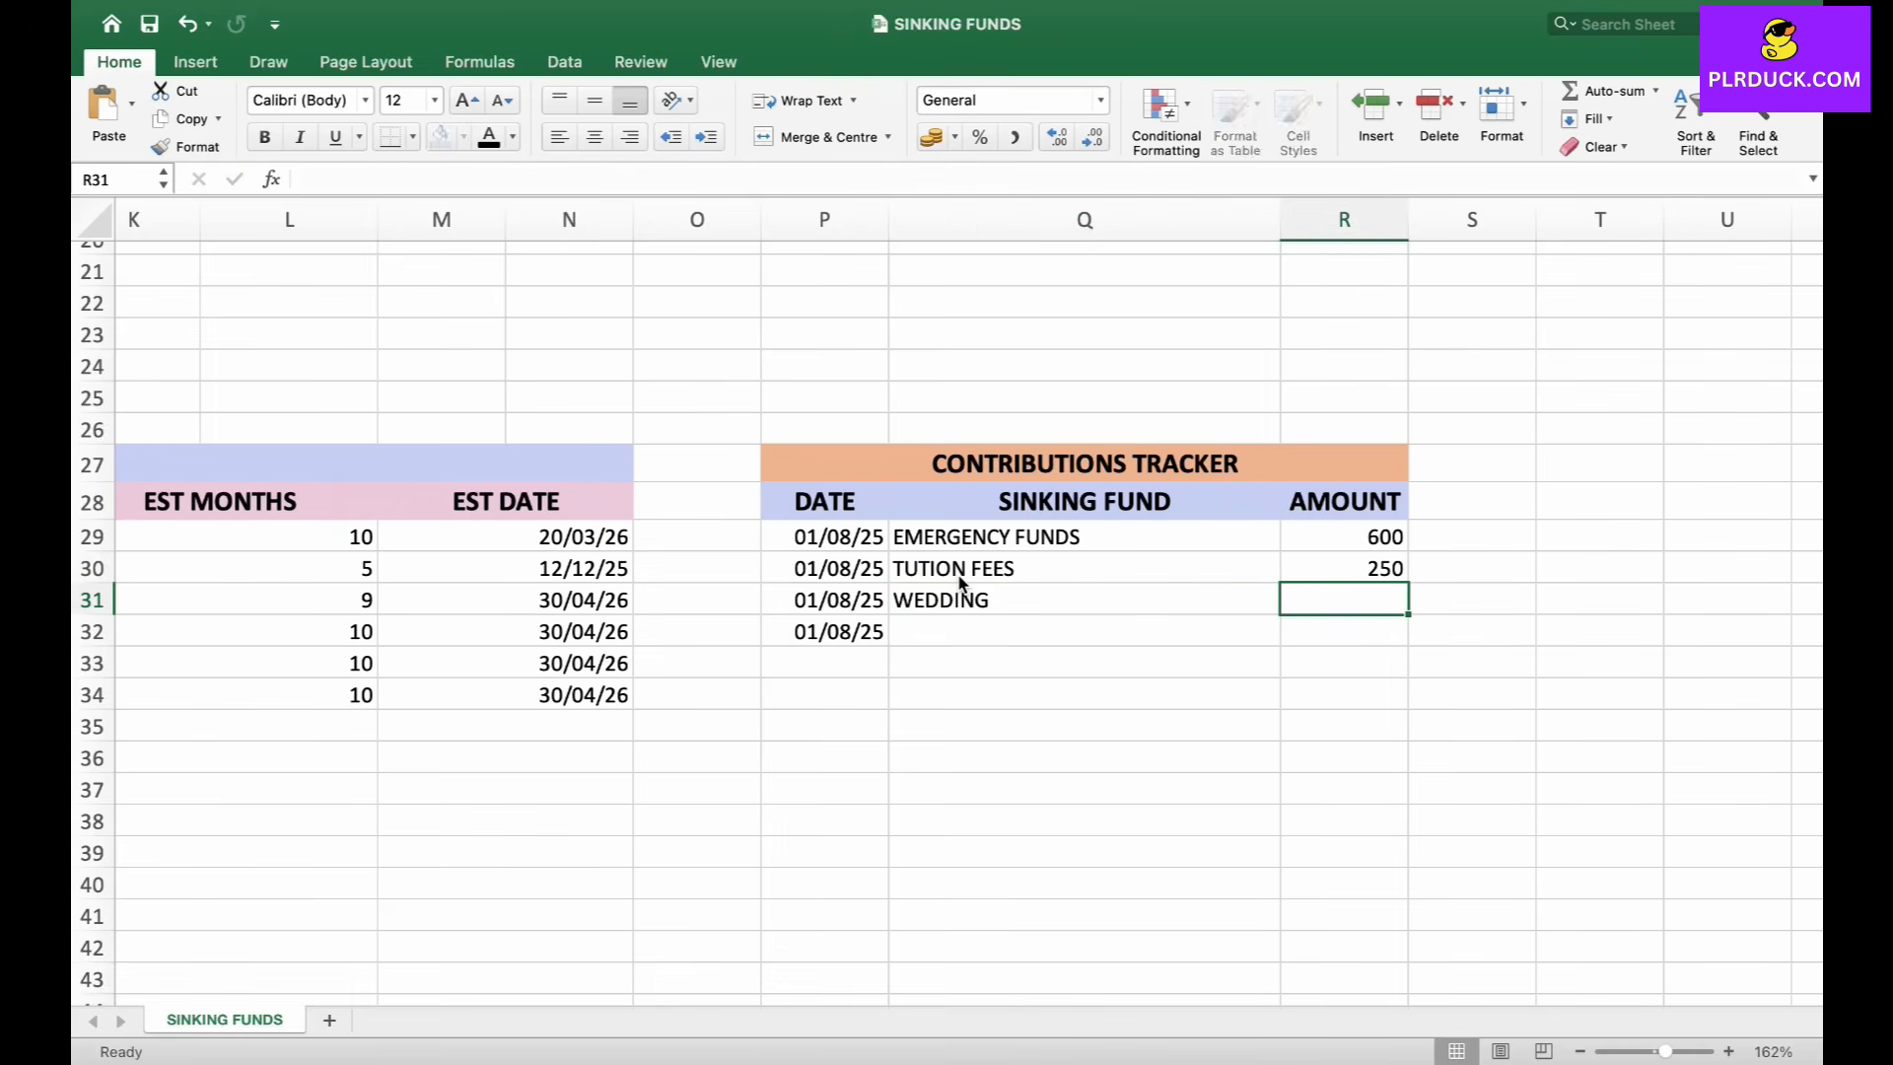
text(600)
key(Return)
Record an INDEX FUND contribution of 330 in row 32 of the tracker.
scroll(959, 581, right, 1)
text(INDEX FUNDS)
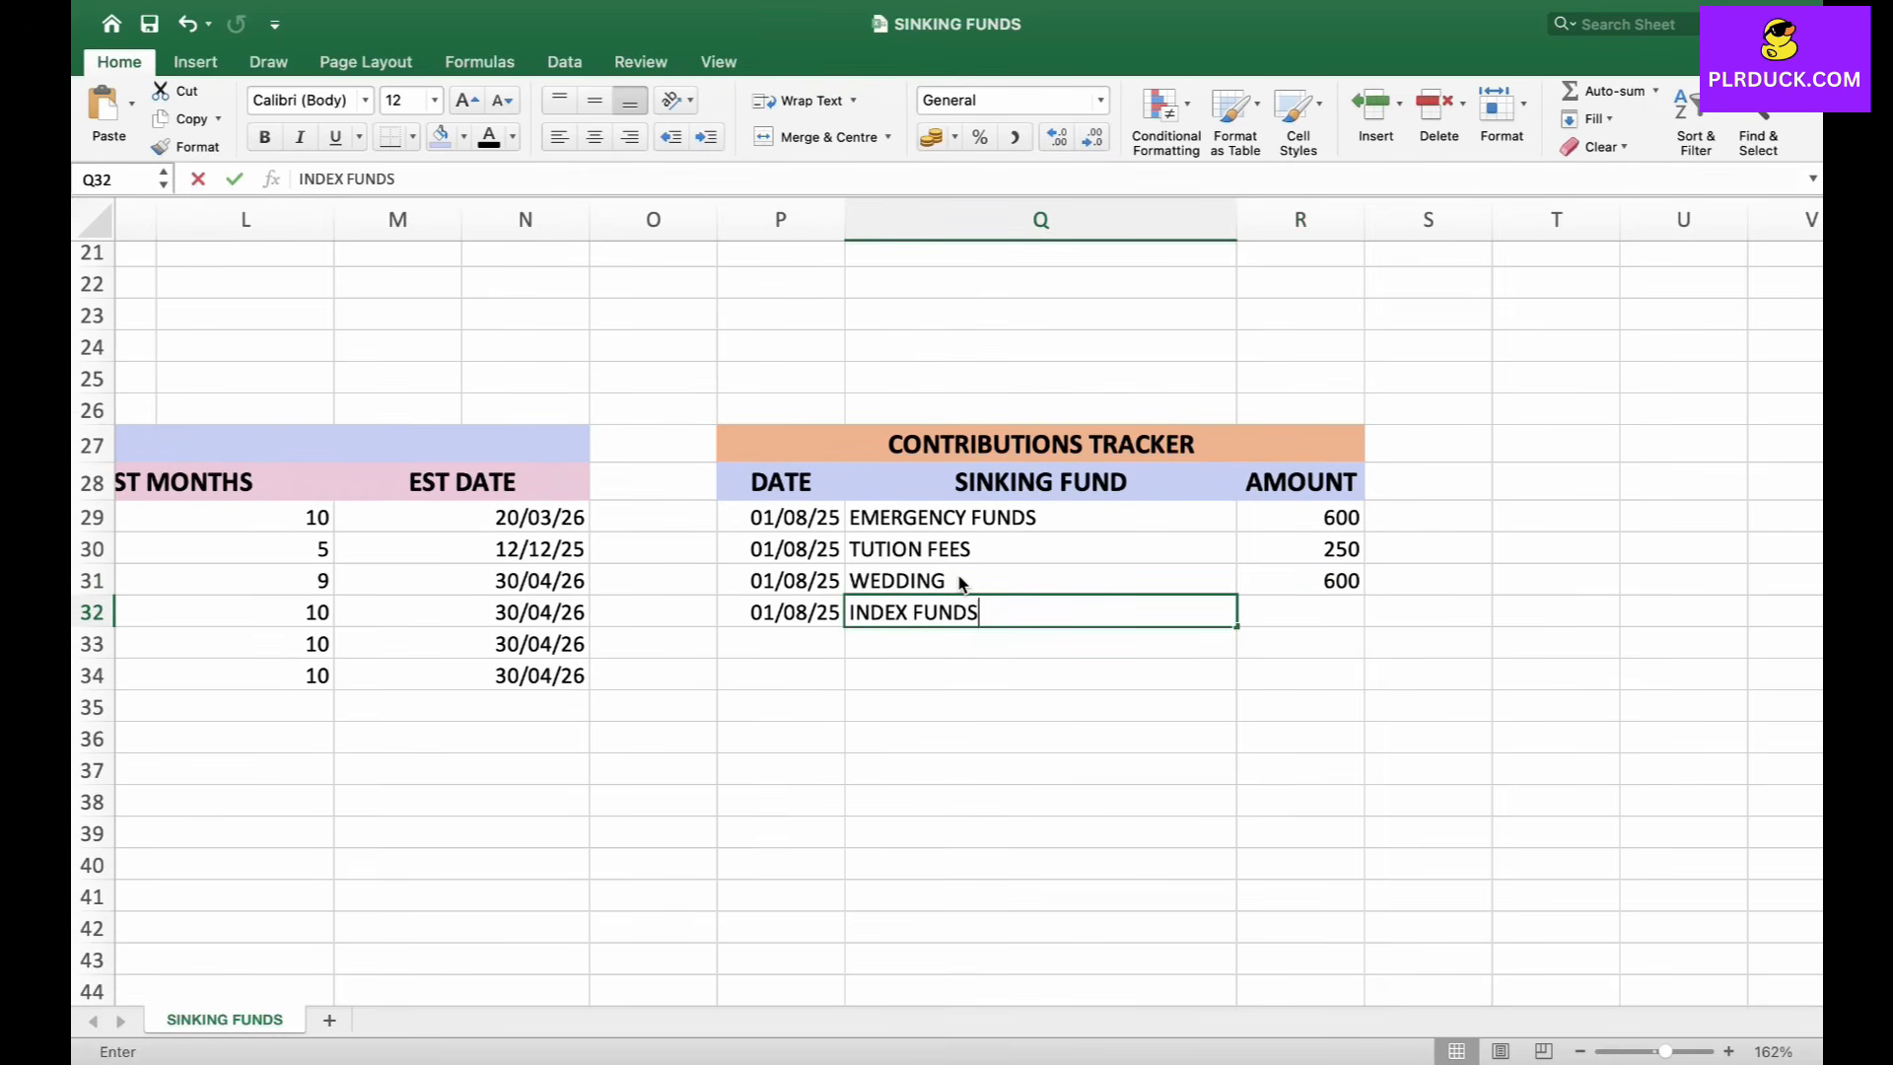
key(BackSpace)
key(Tab)
text(330)
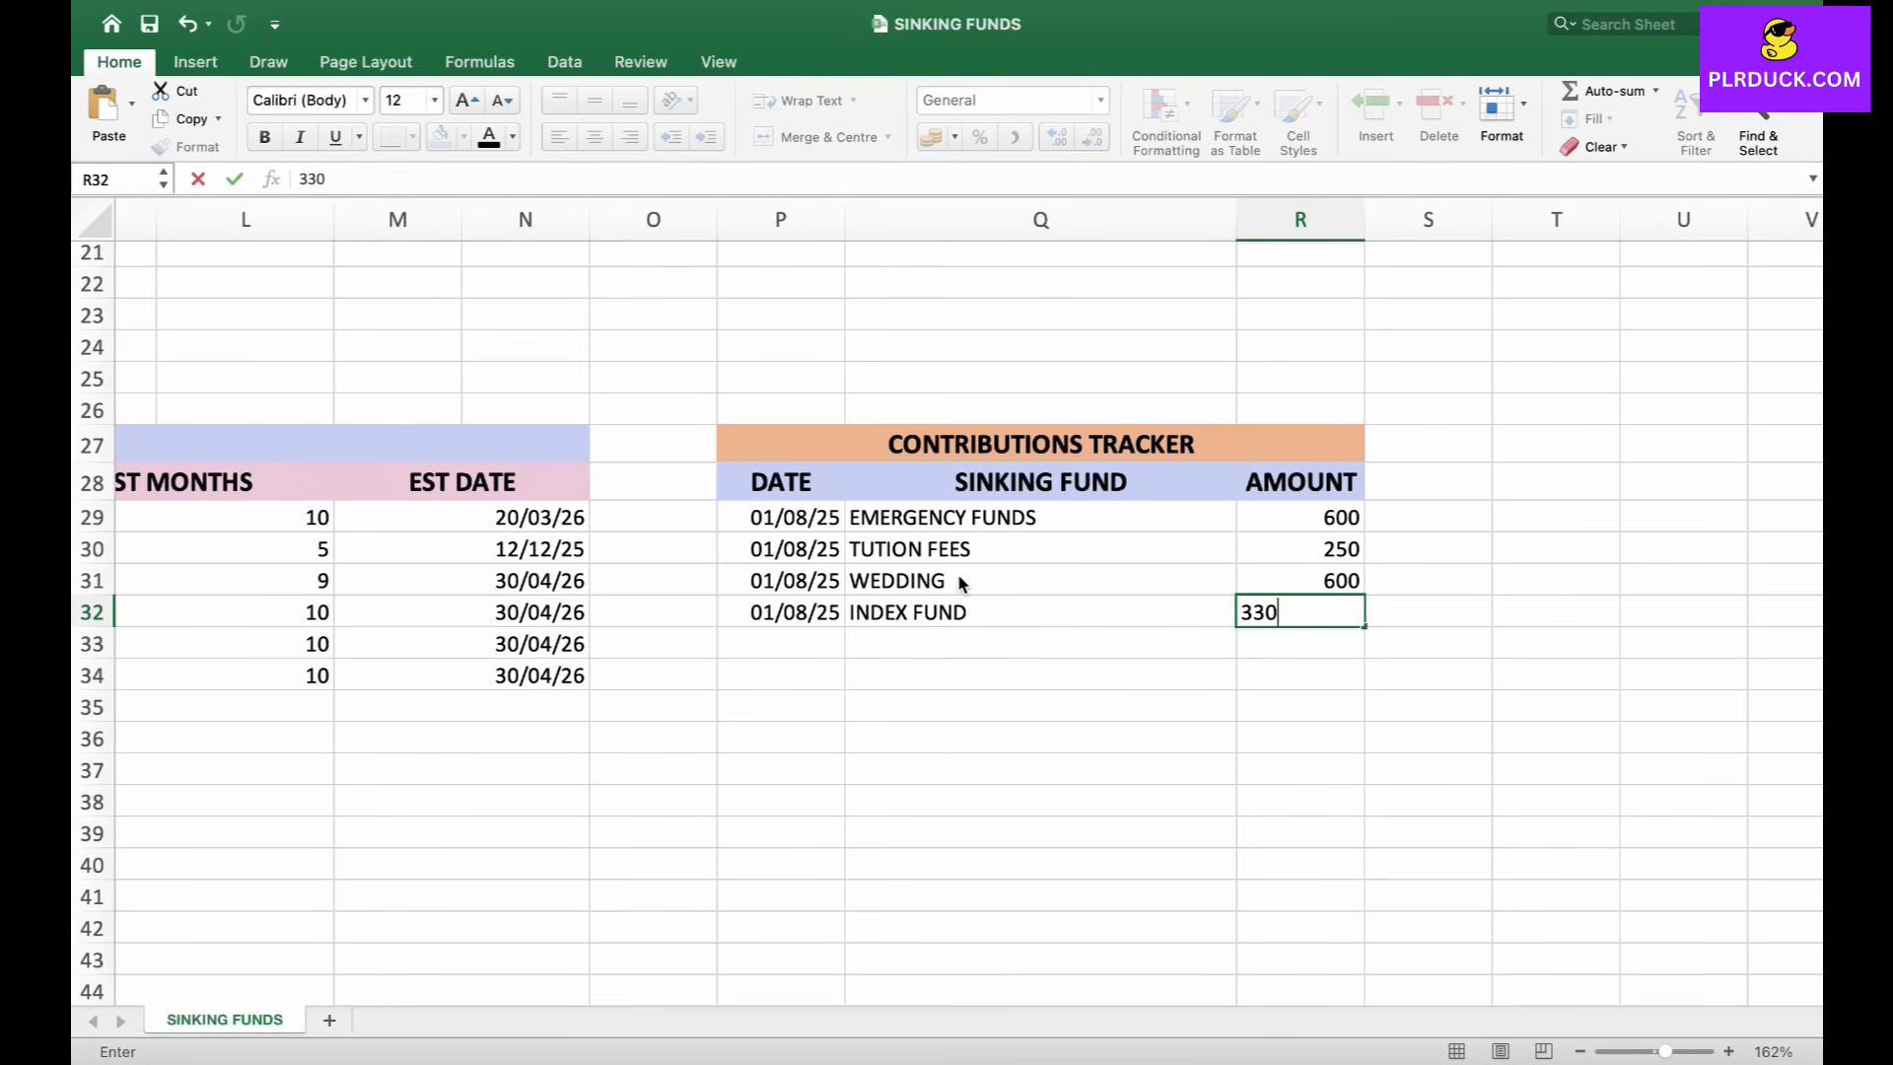
key(Return)
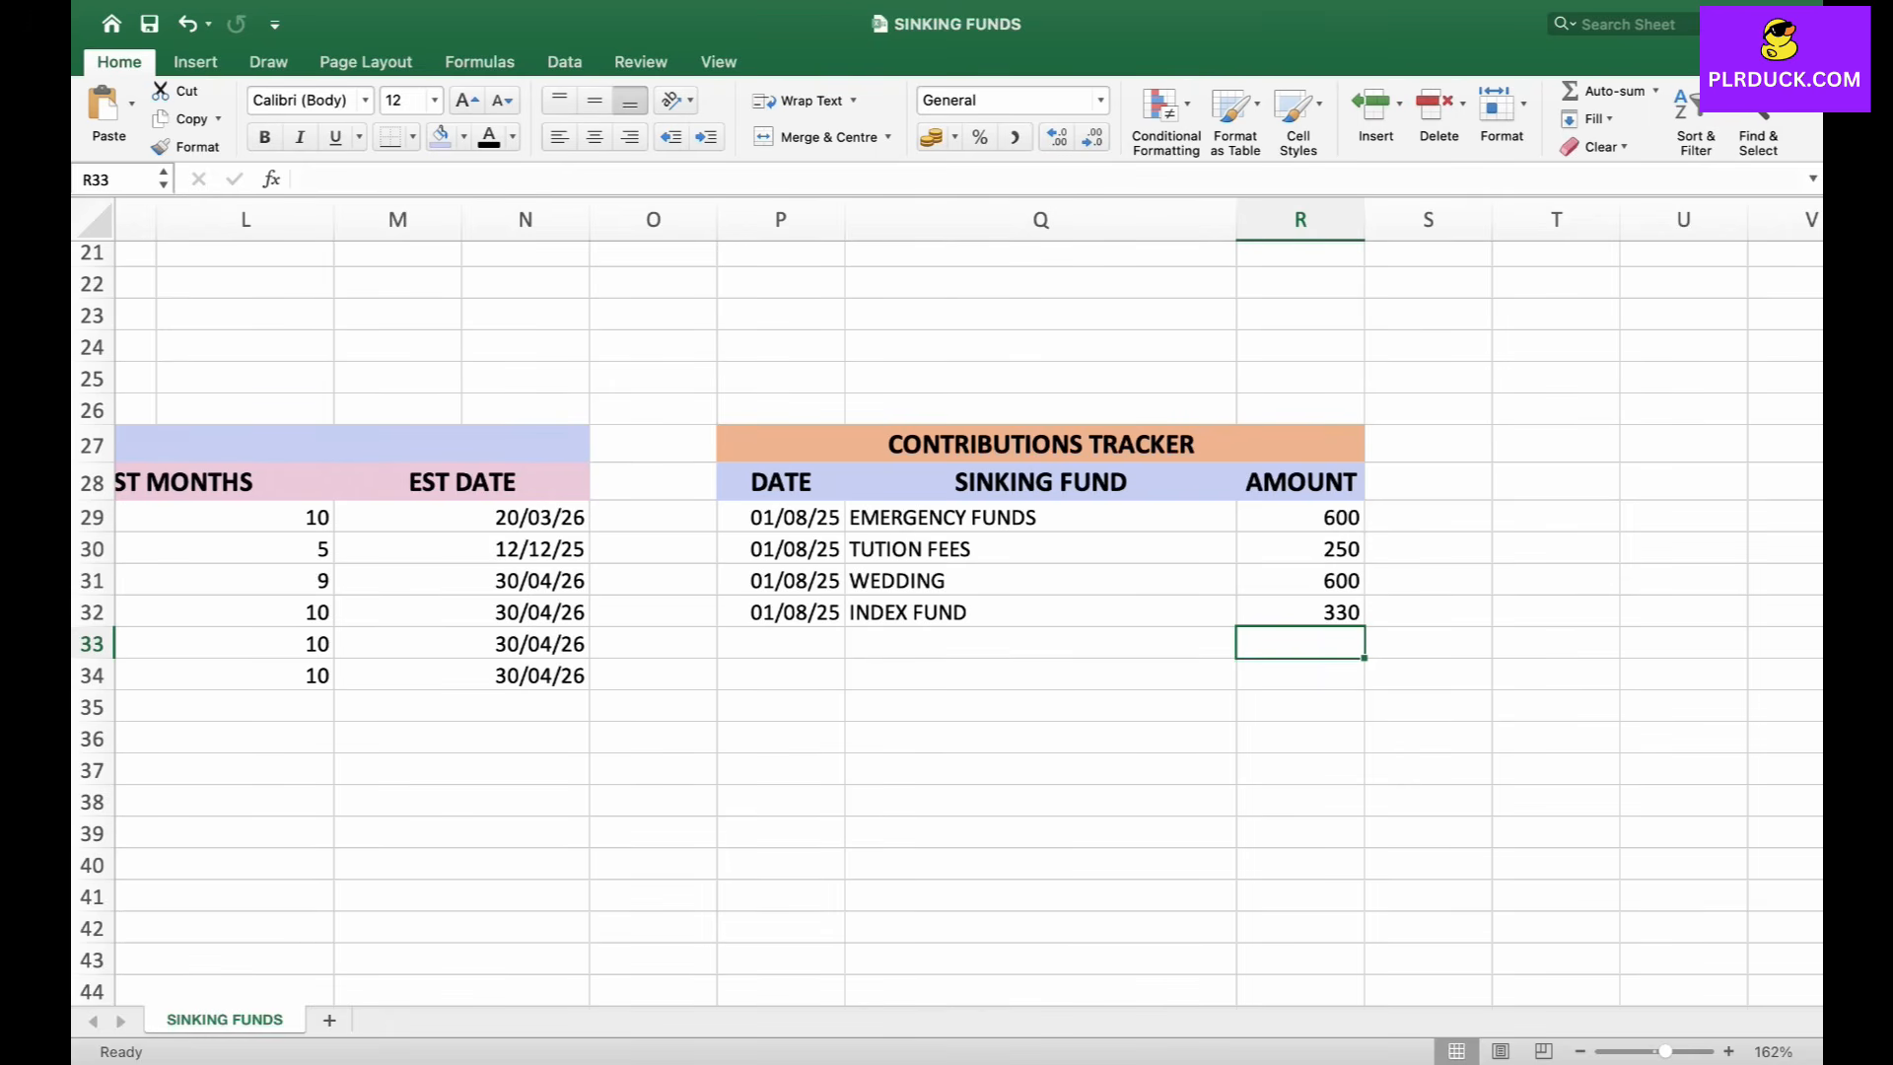
Begin the SAVED formula for EMERGENCY FUNDS in H29 with =IF(E29="","", so a blank goal returns blank.
scroll(947, 601, left, 10)
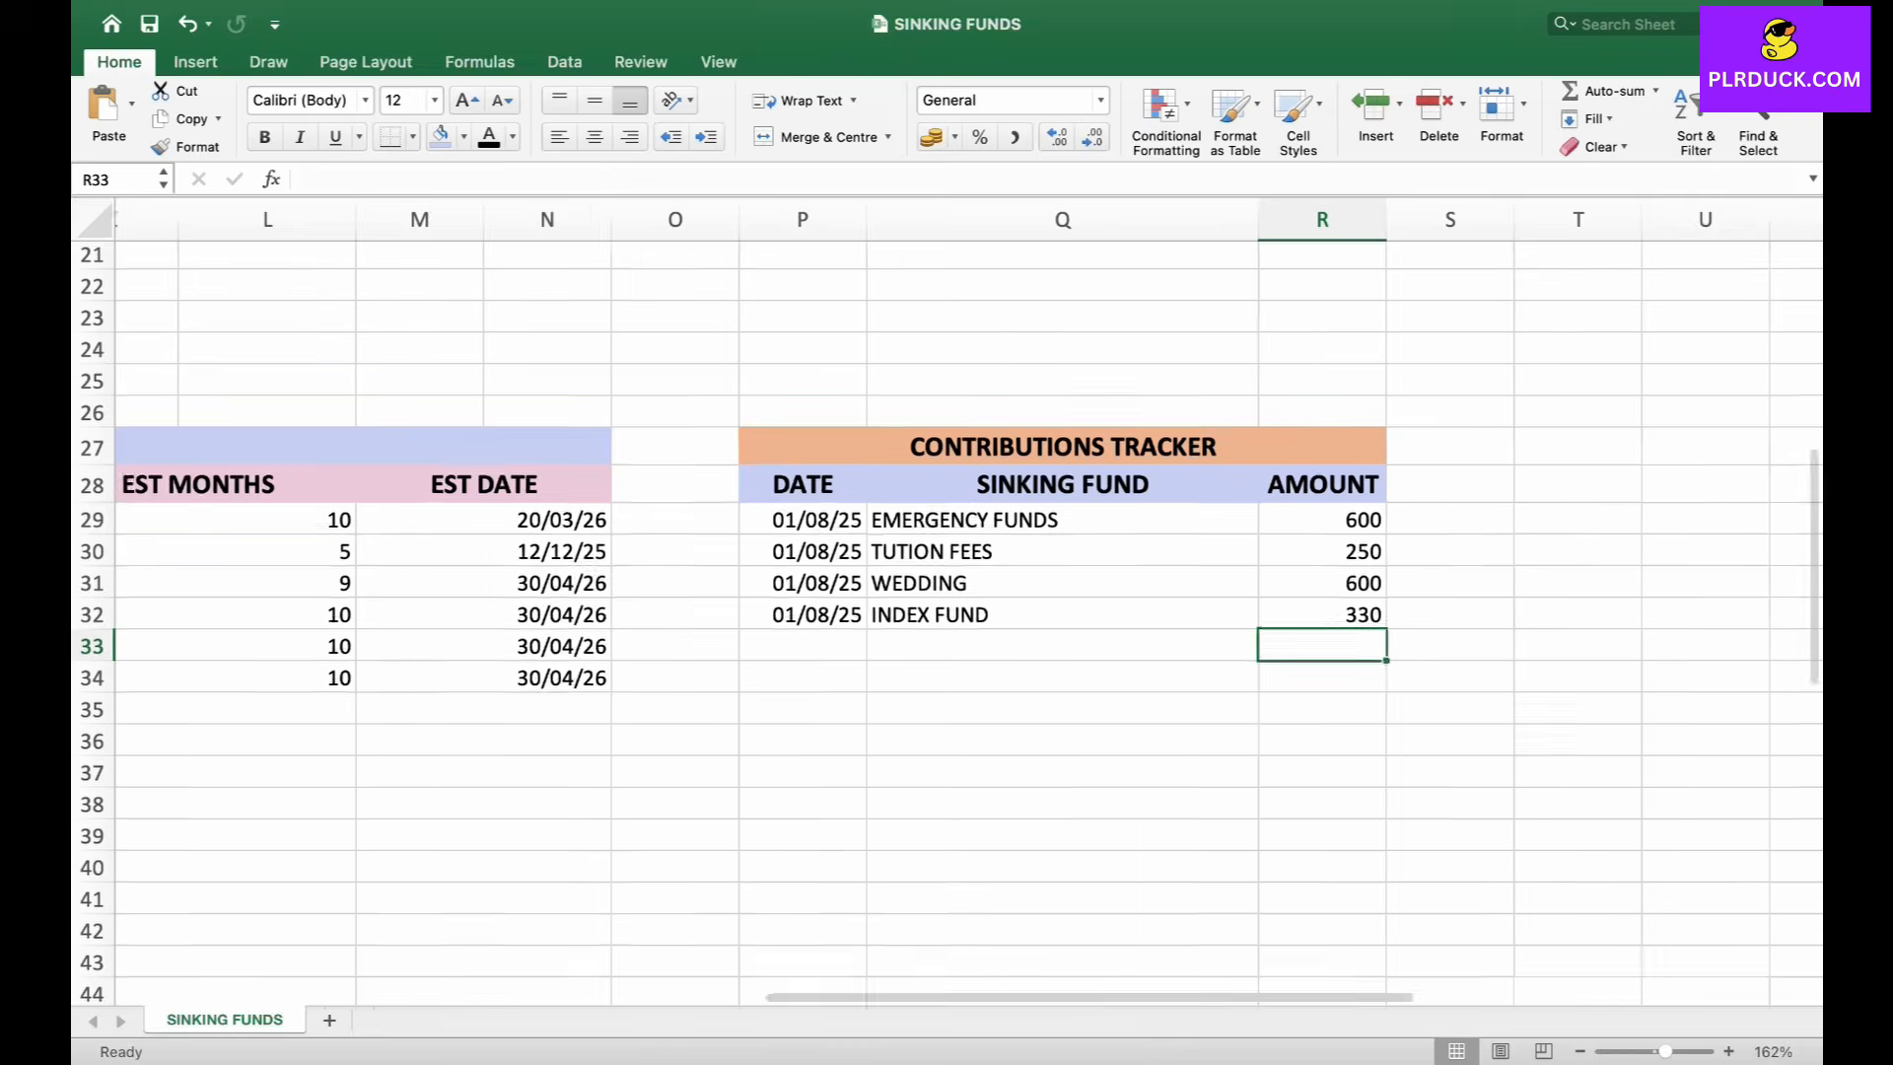
click(716, 514)
scroll(716, 514, left, 2)
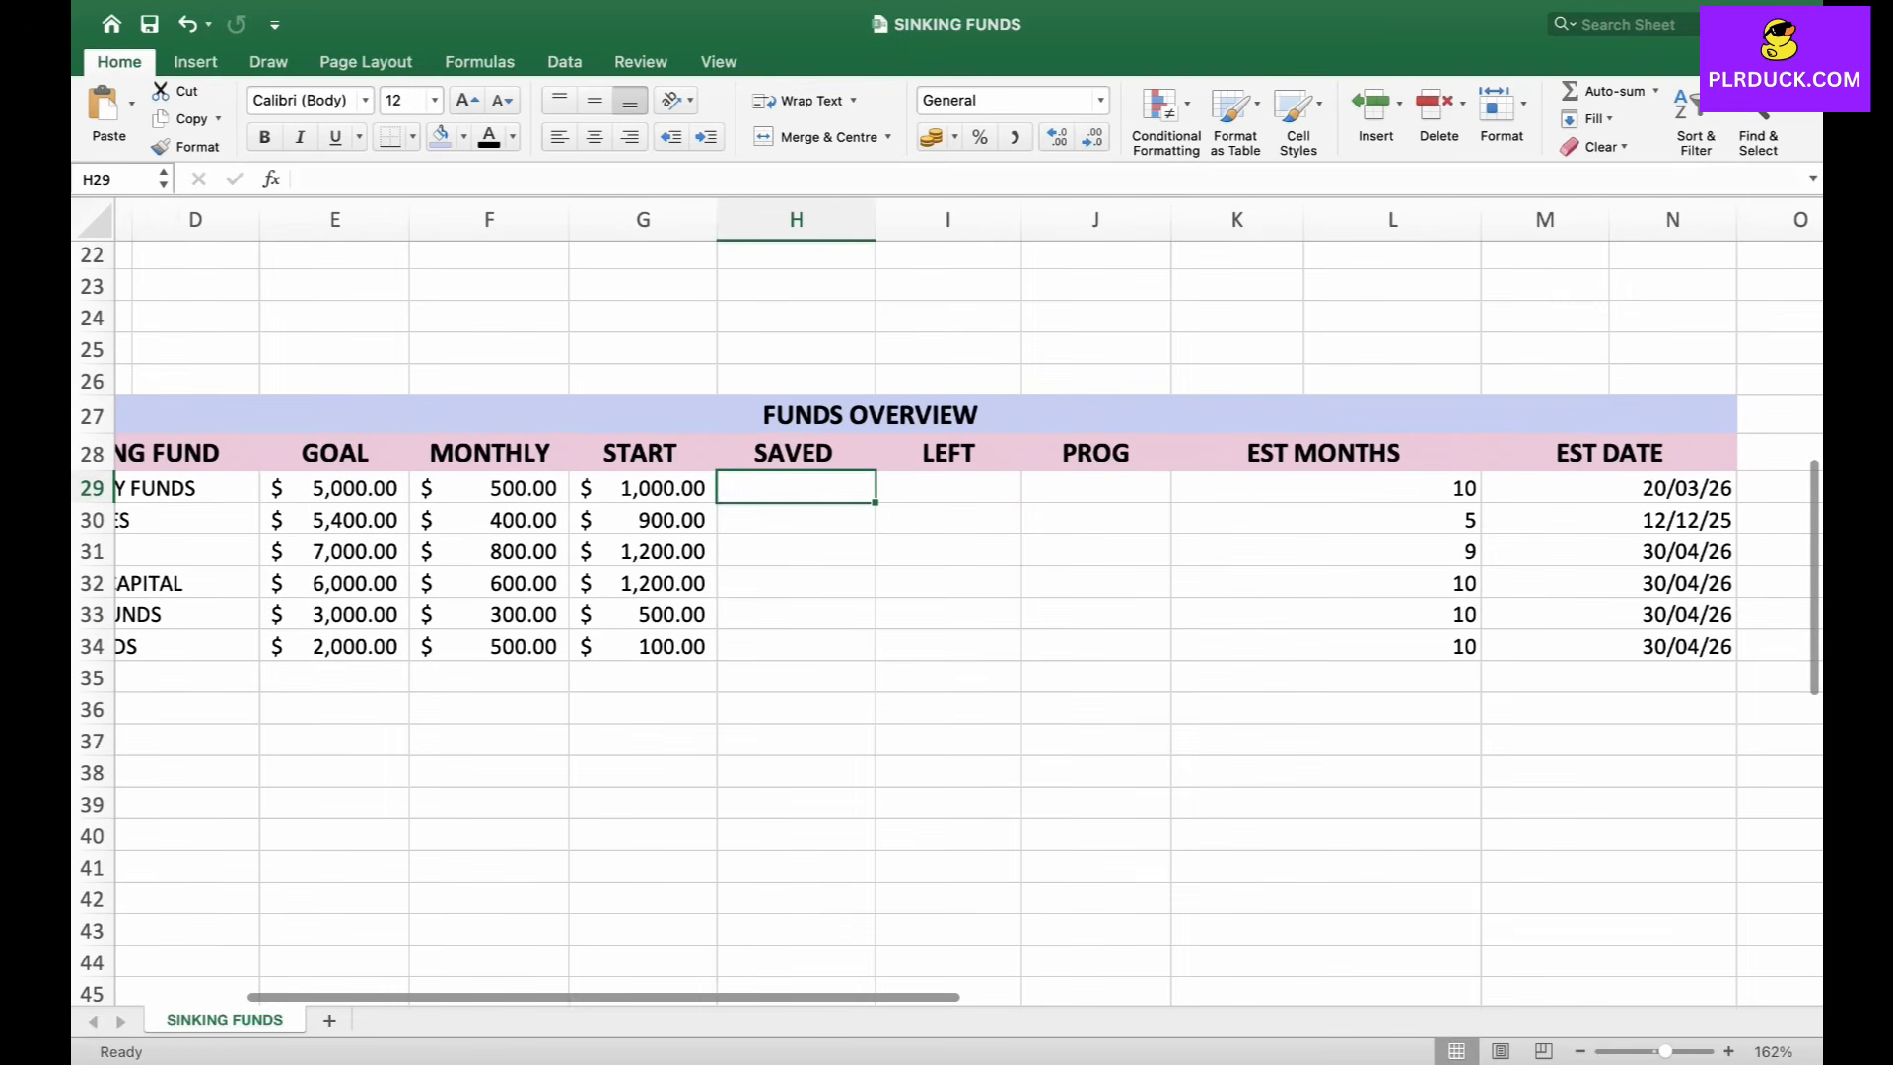
scroll(716, 514, down, 2)
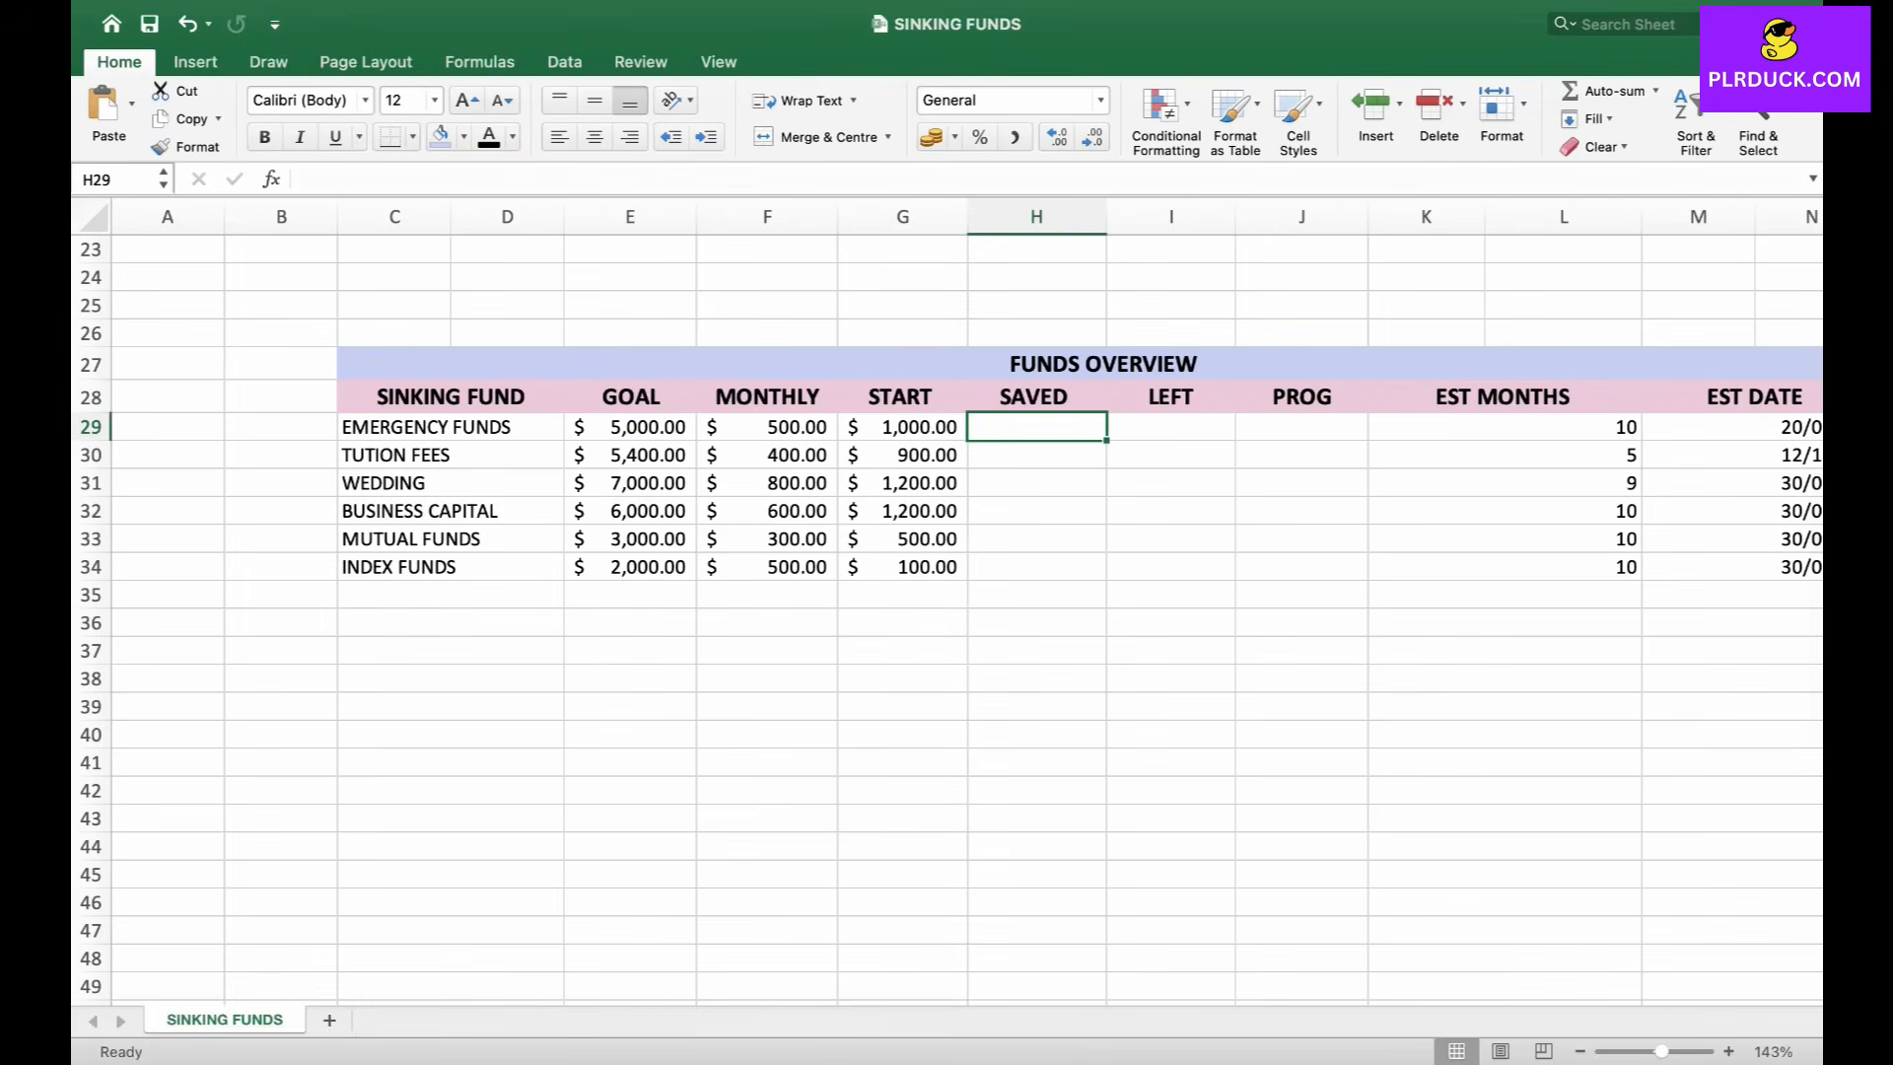
scroll(716, 514, down, 4)
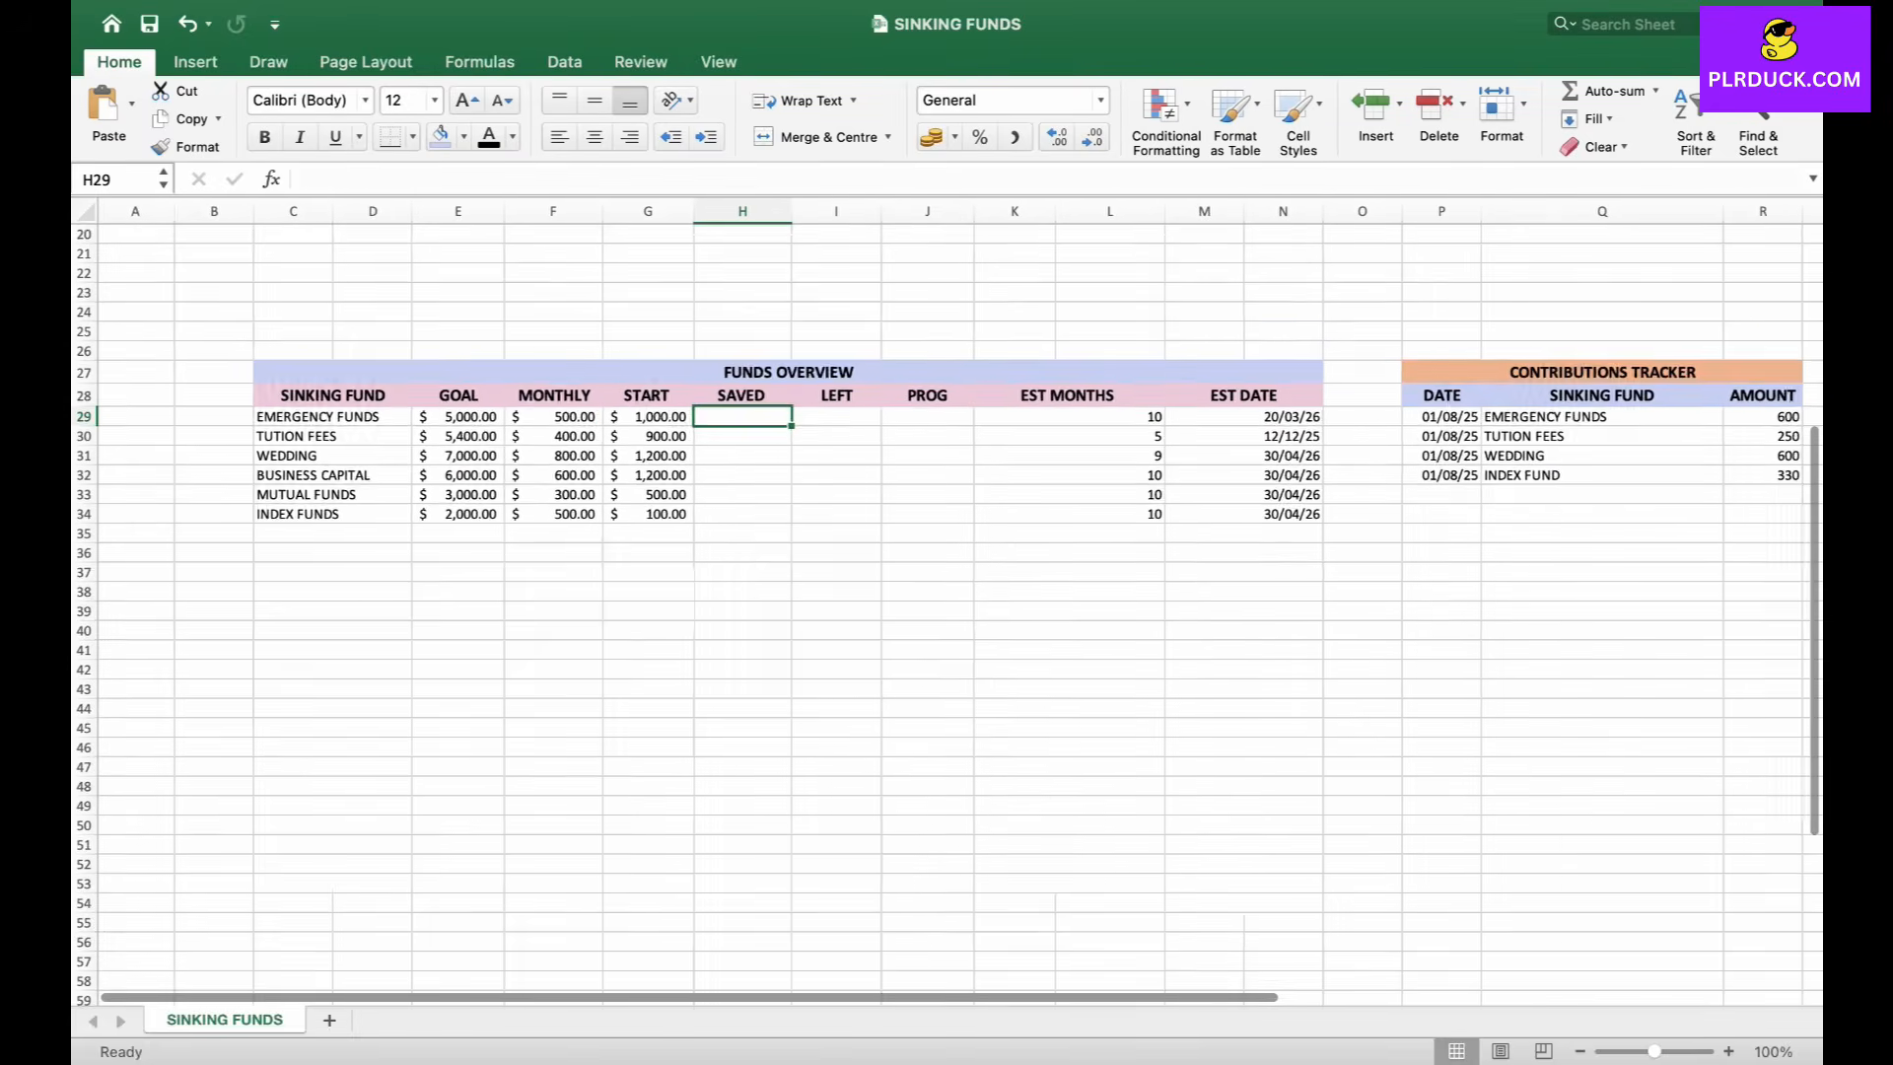
scroll(946, 601, right, 1)
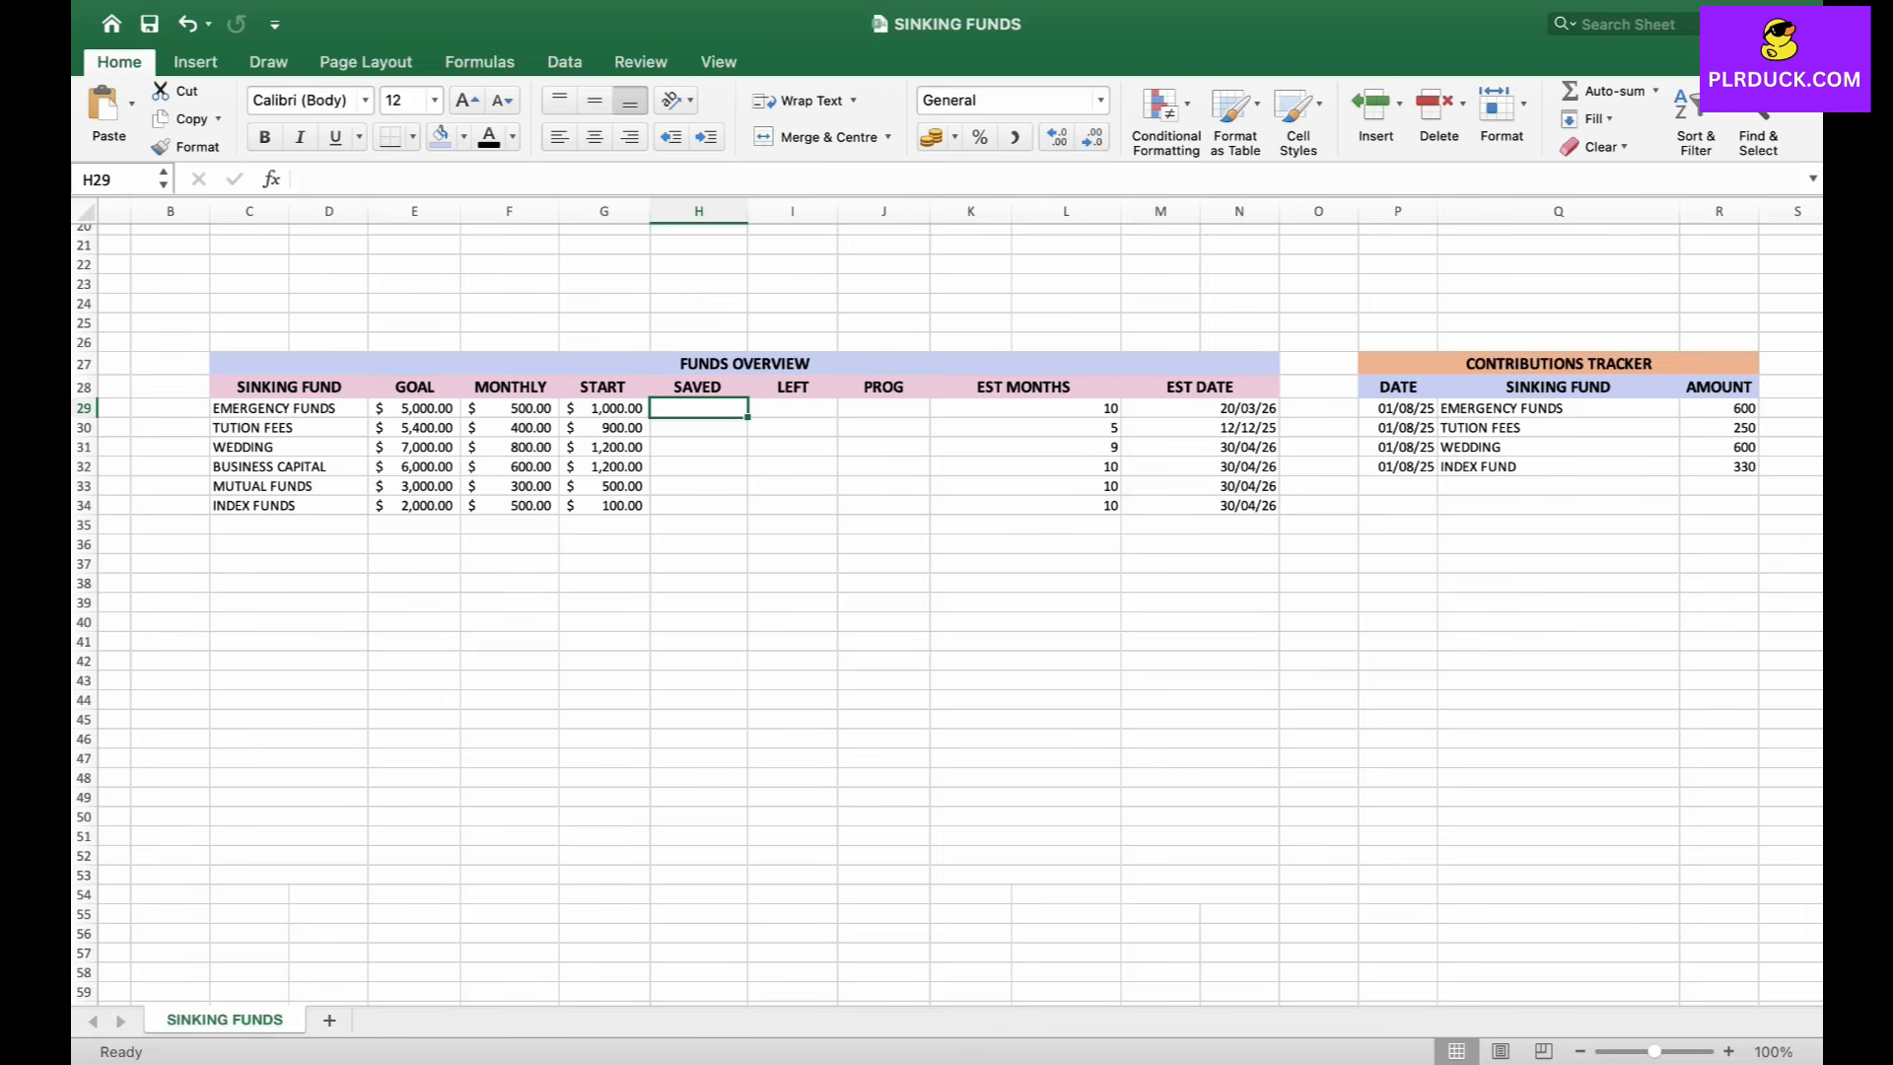
double_click(698, 409)
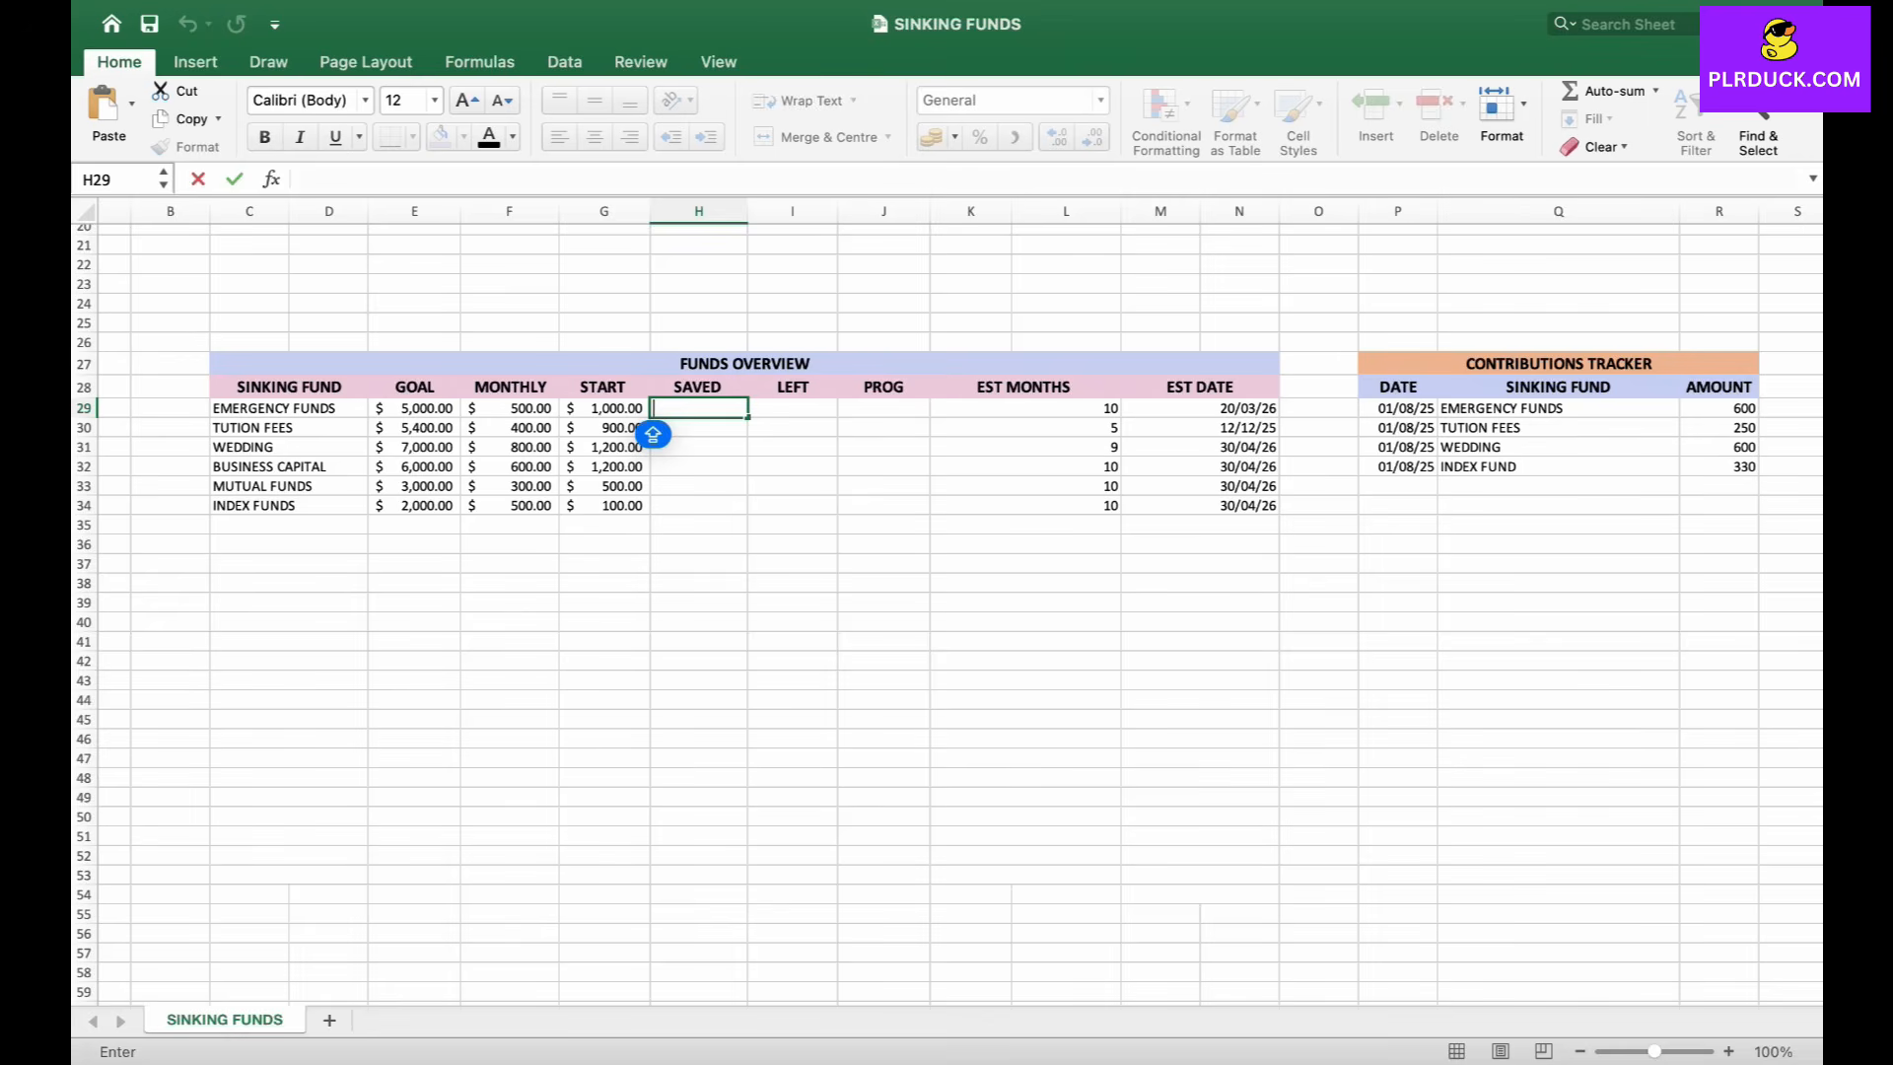
text(=)
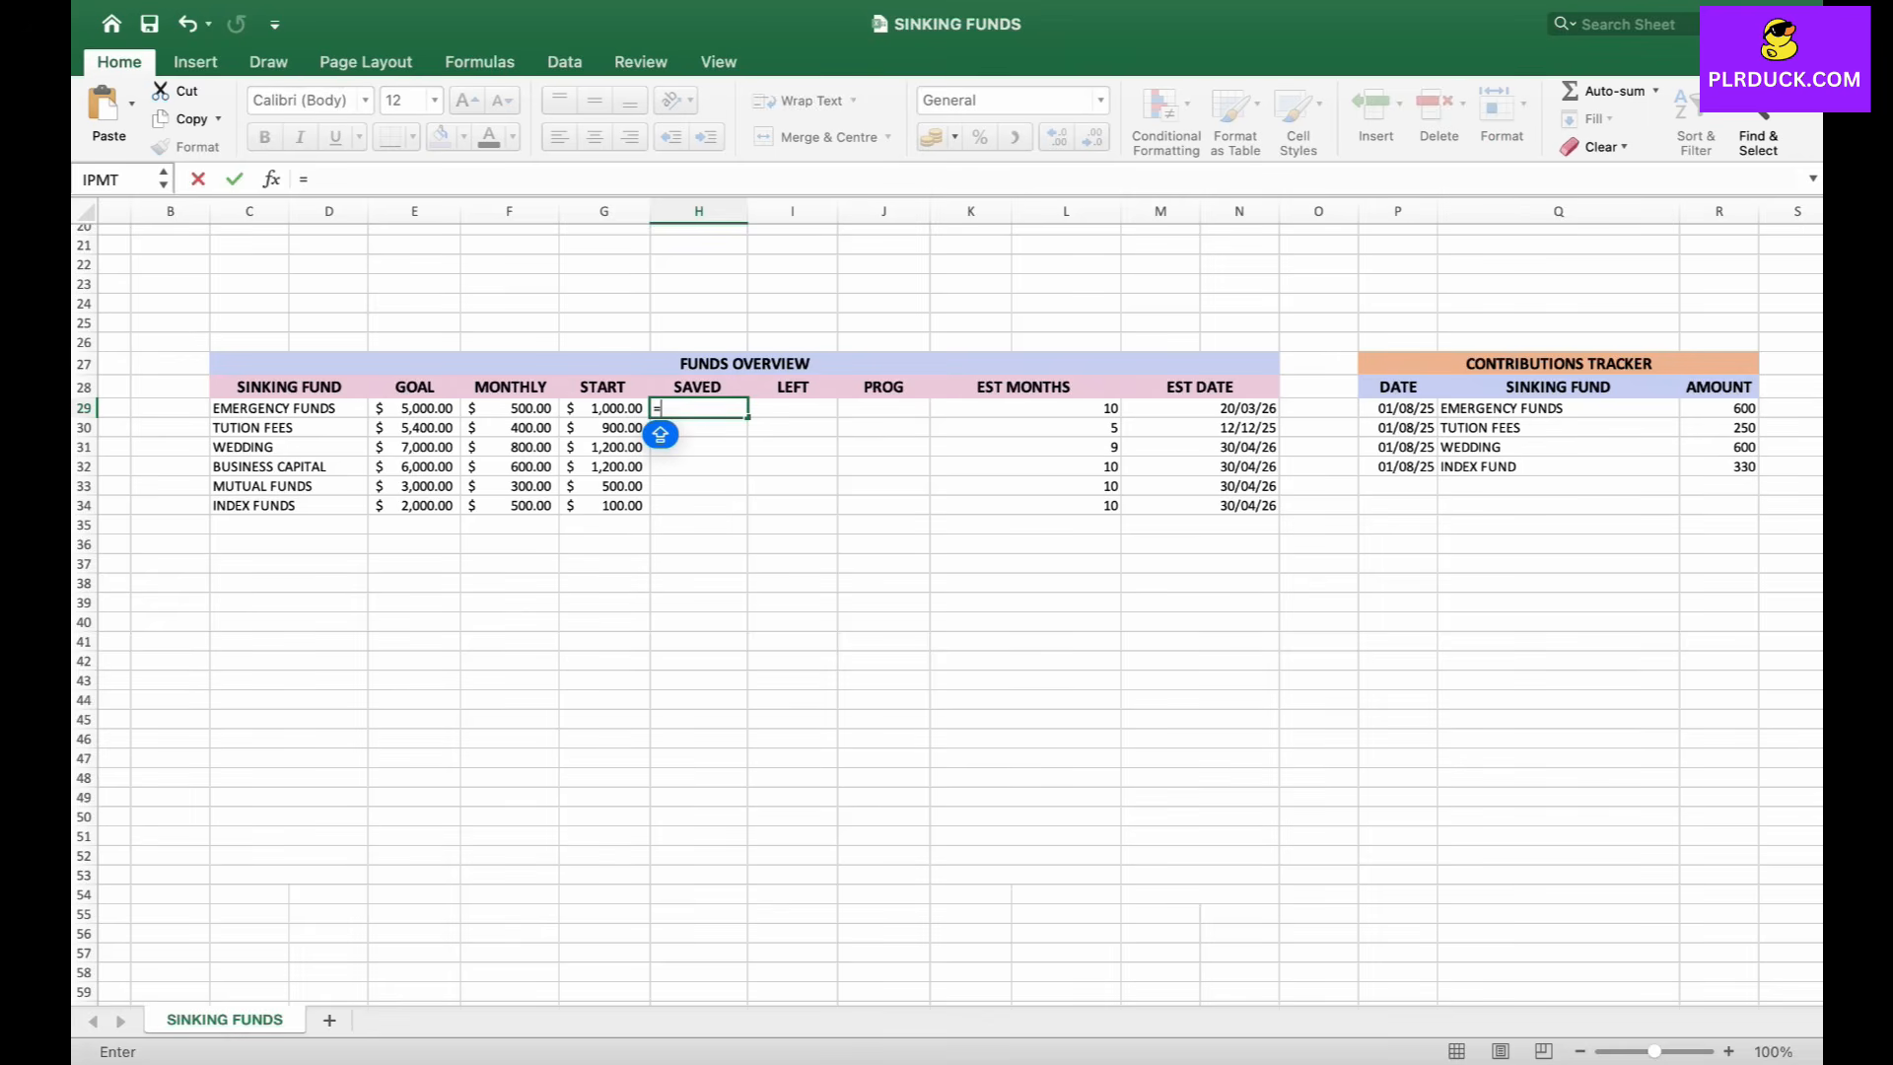
text(IF()
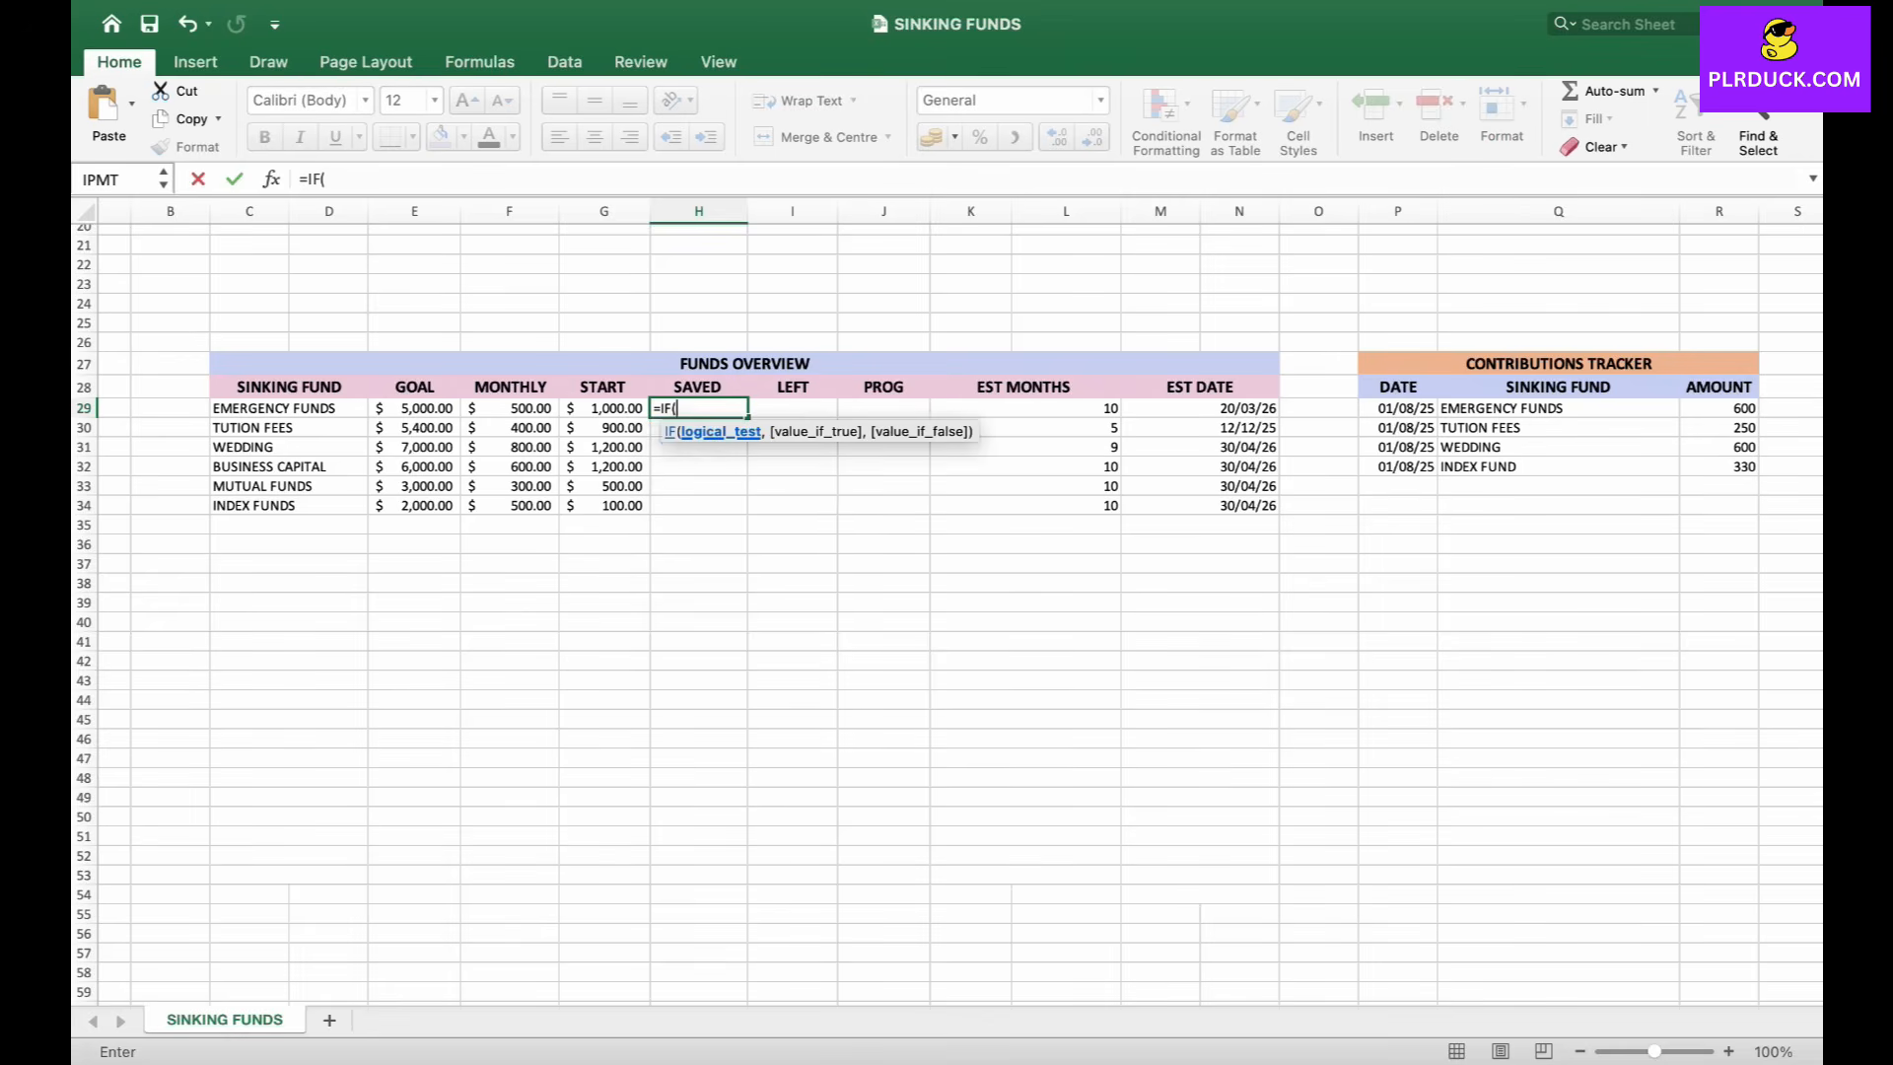
click(419, 408)
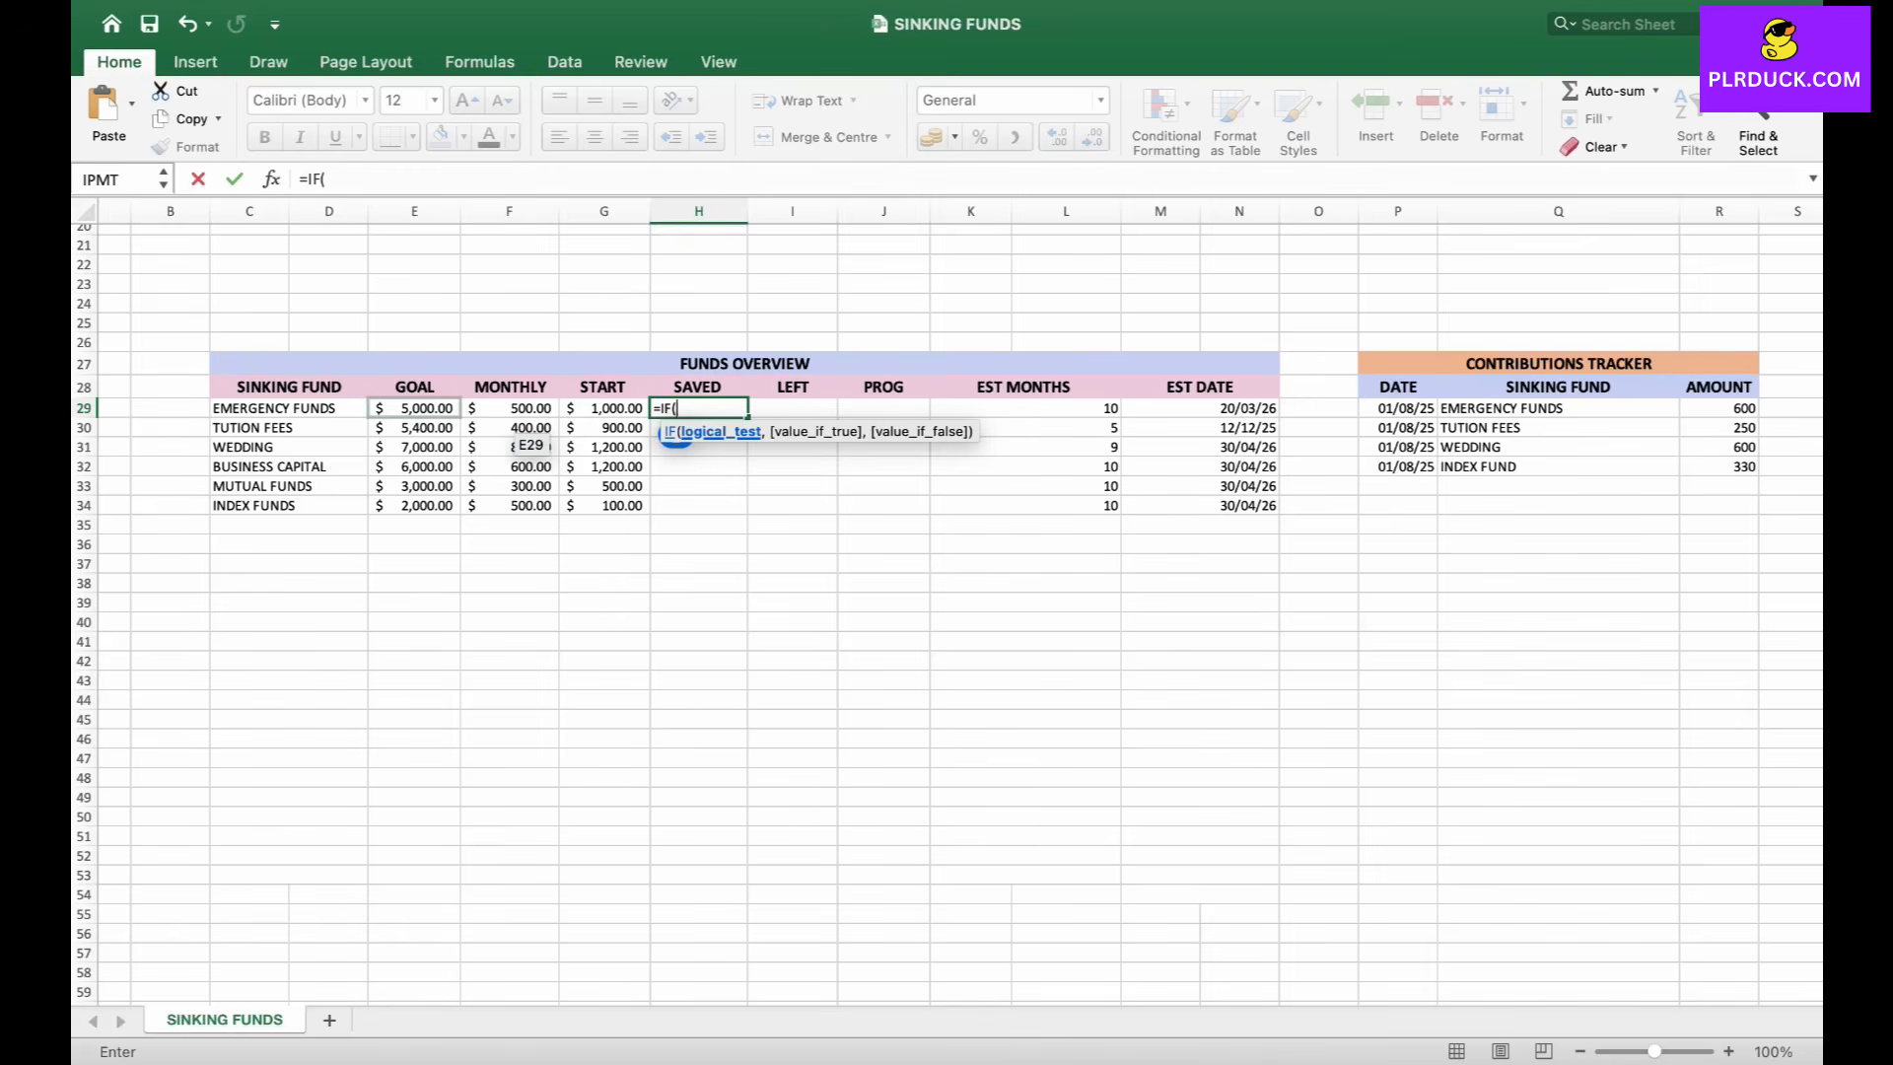
click(419, 408)
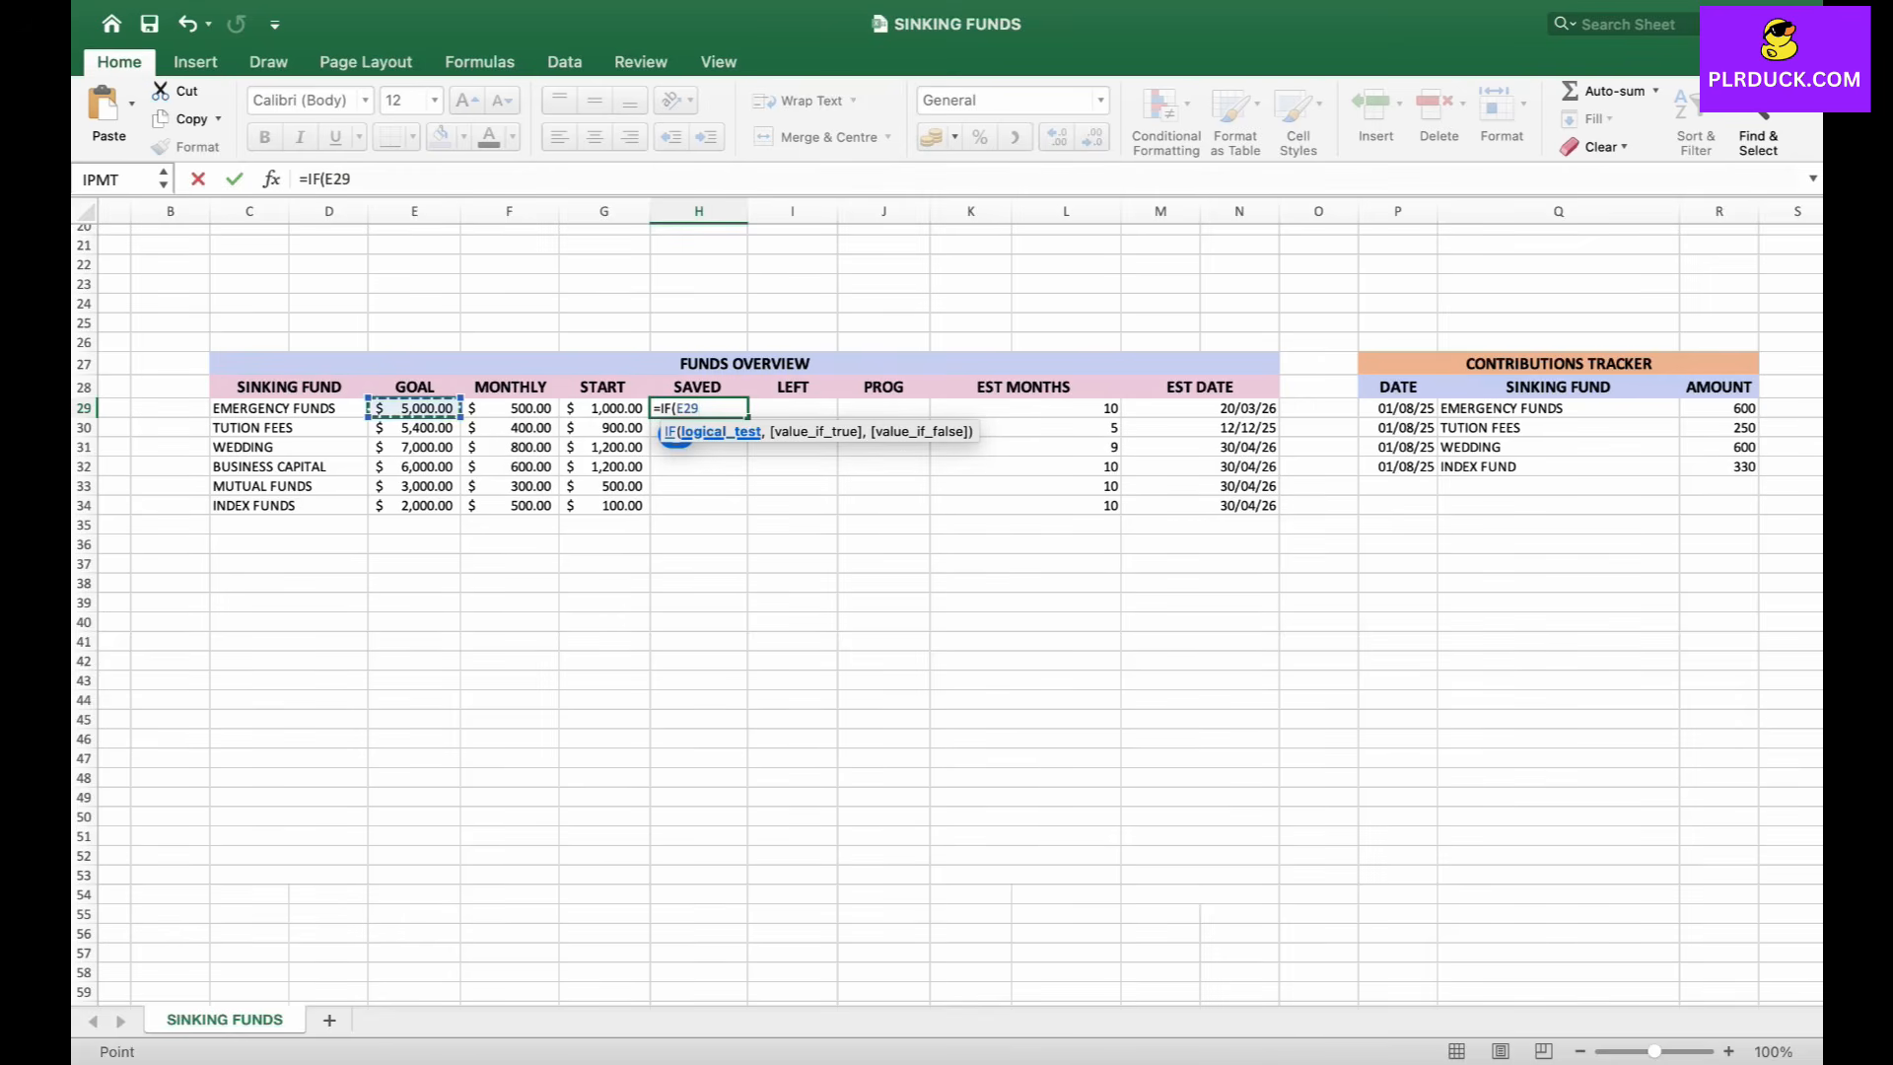
text(="",)
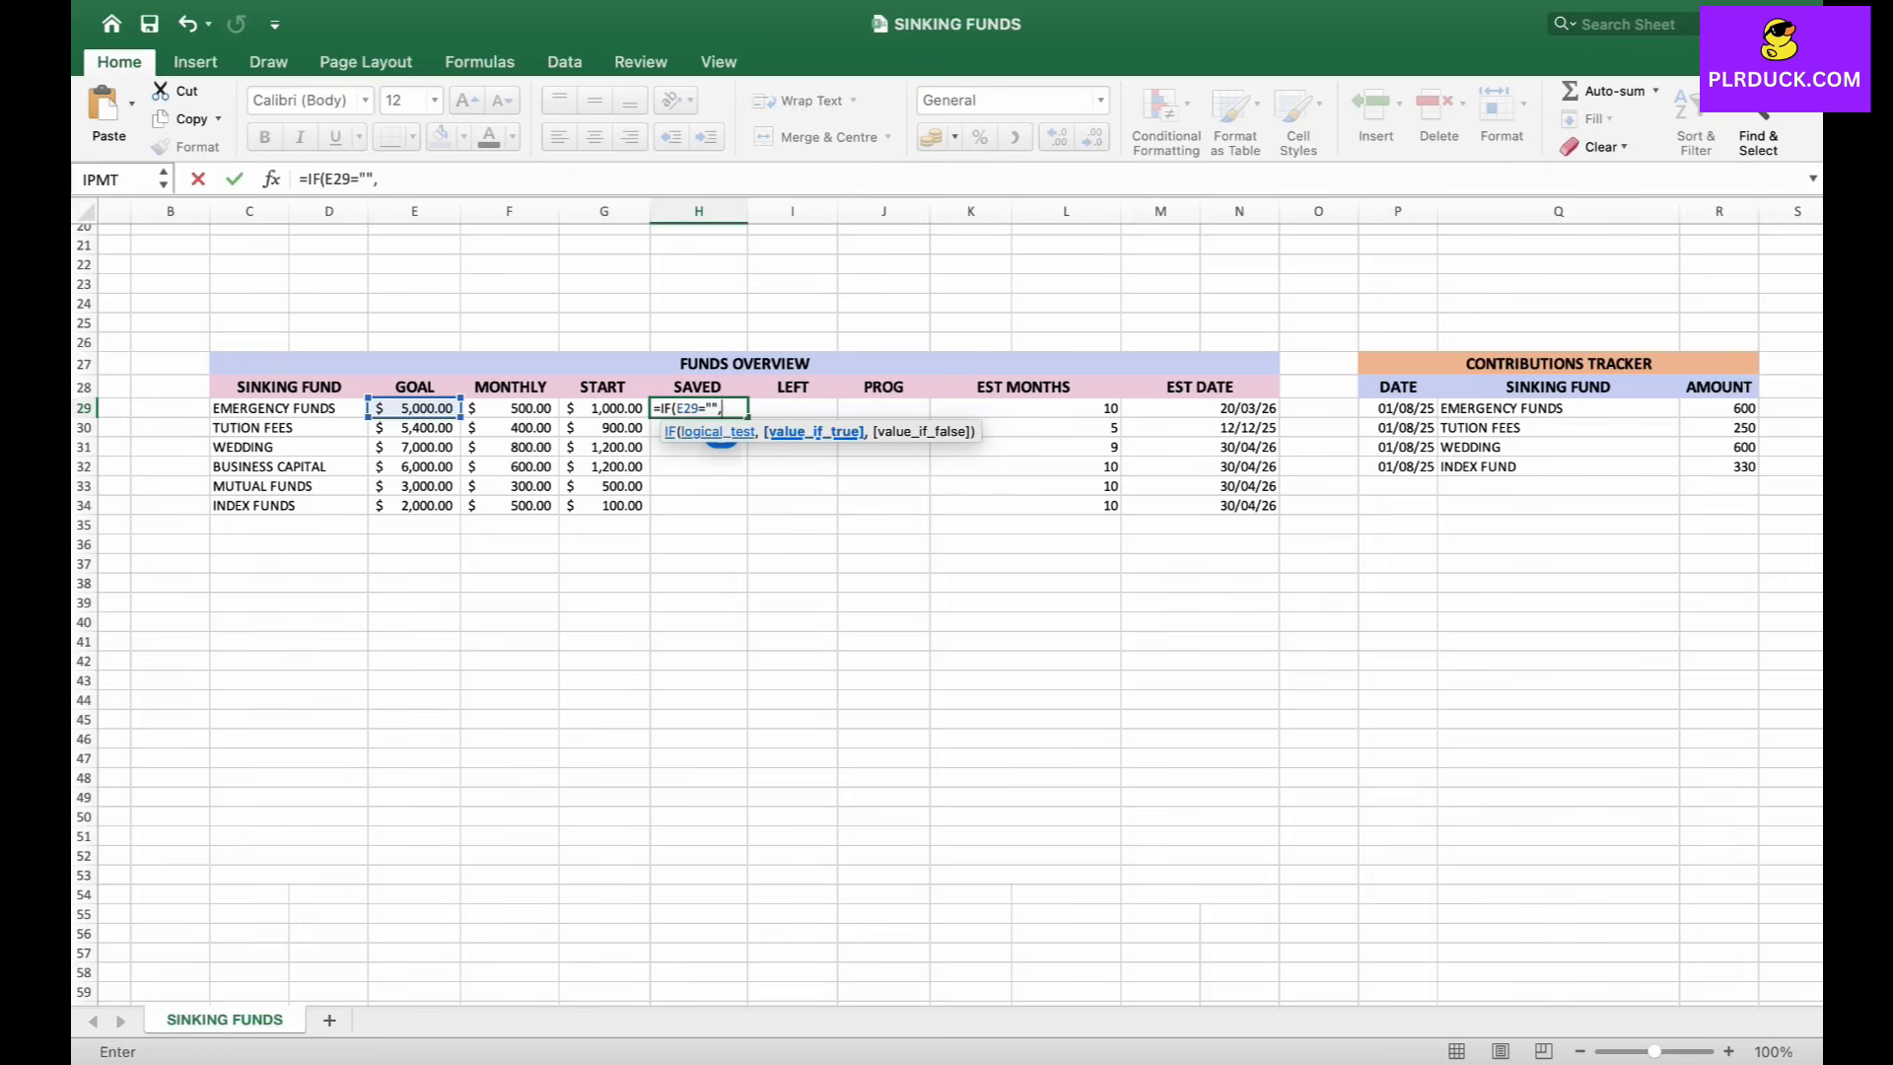
text("",)
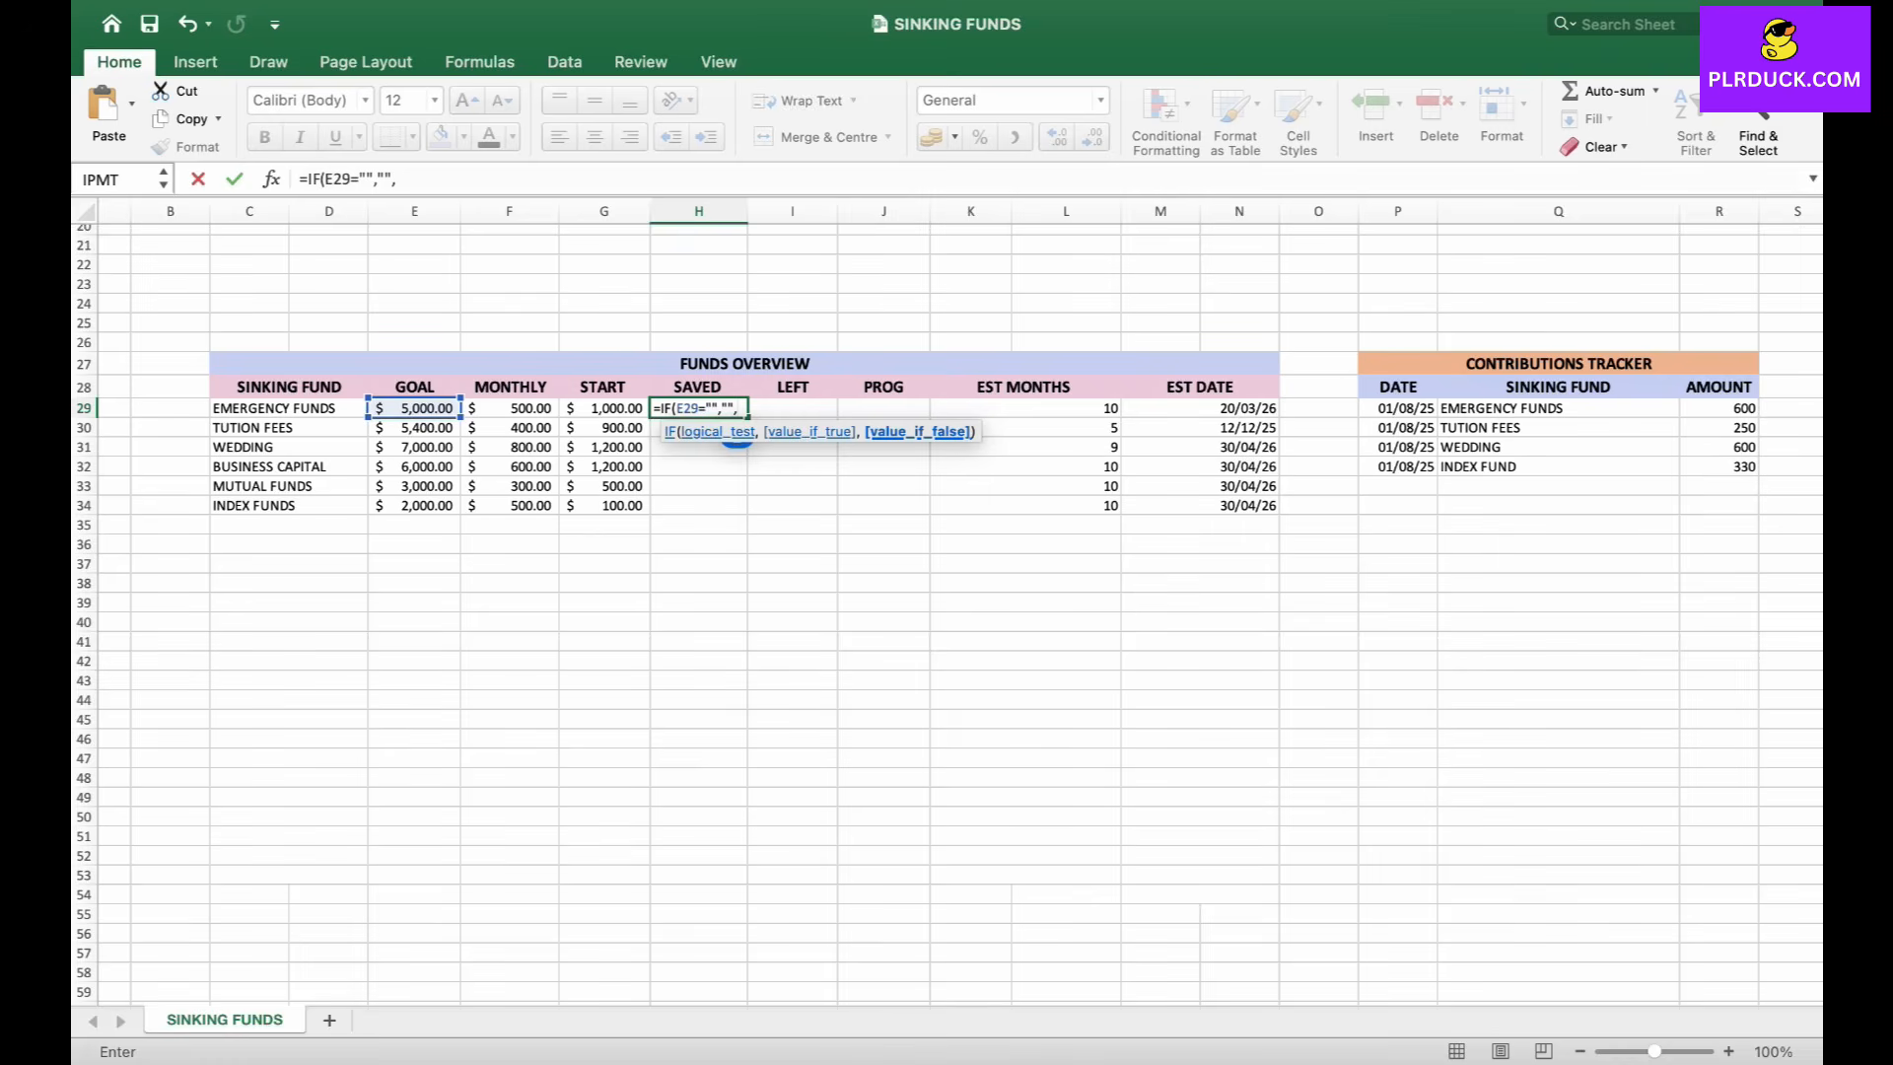
Add SUMIF(Q:Q,C29,R:R) as the value-if-false argument of the H29 formula to total the fund's contributions.
text(SUMIF)
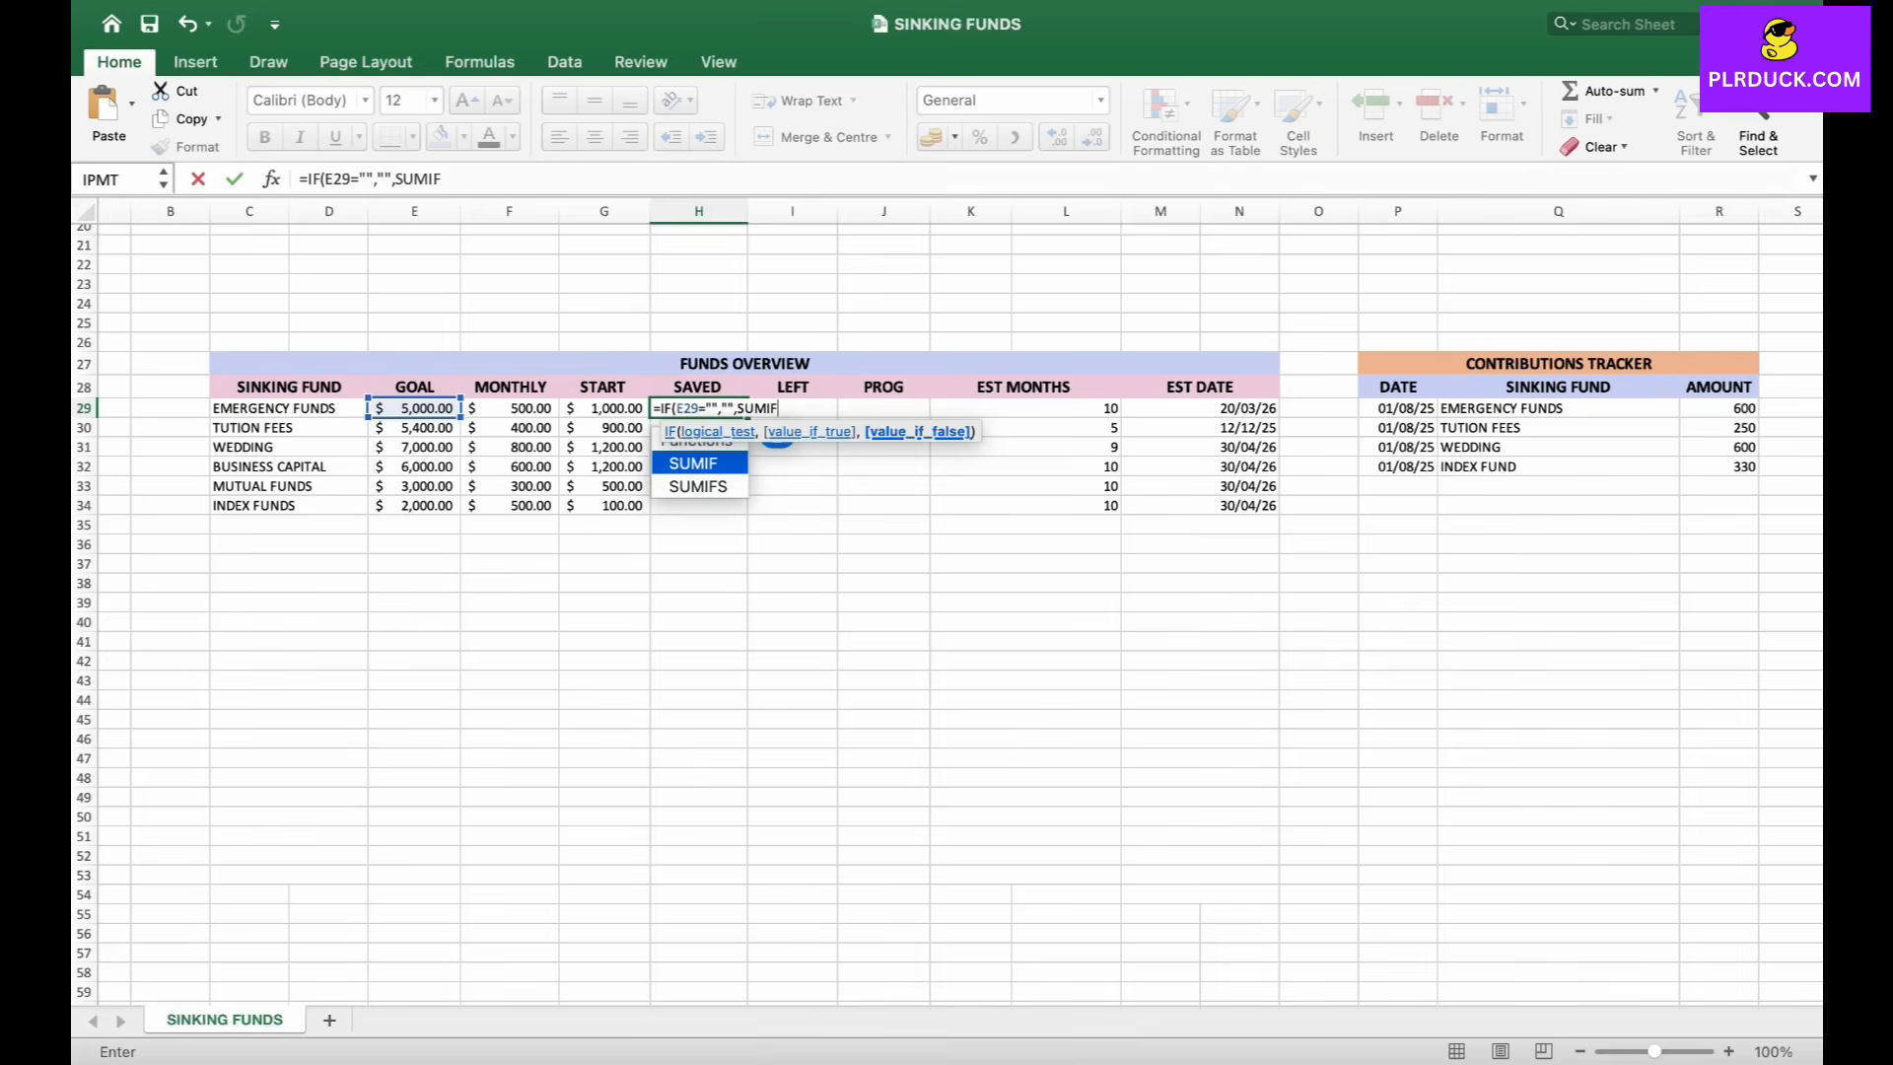
text(()
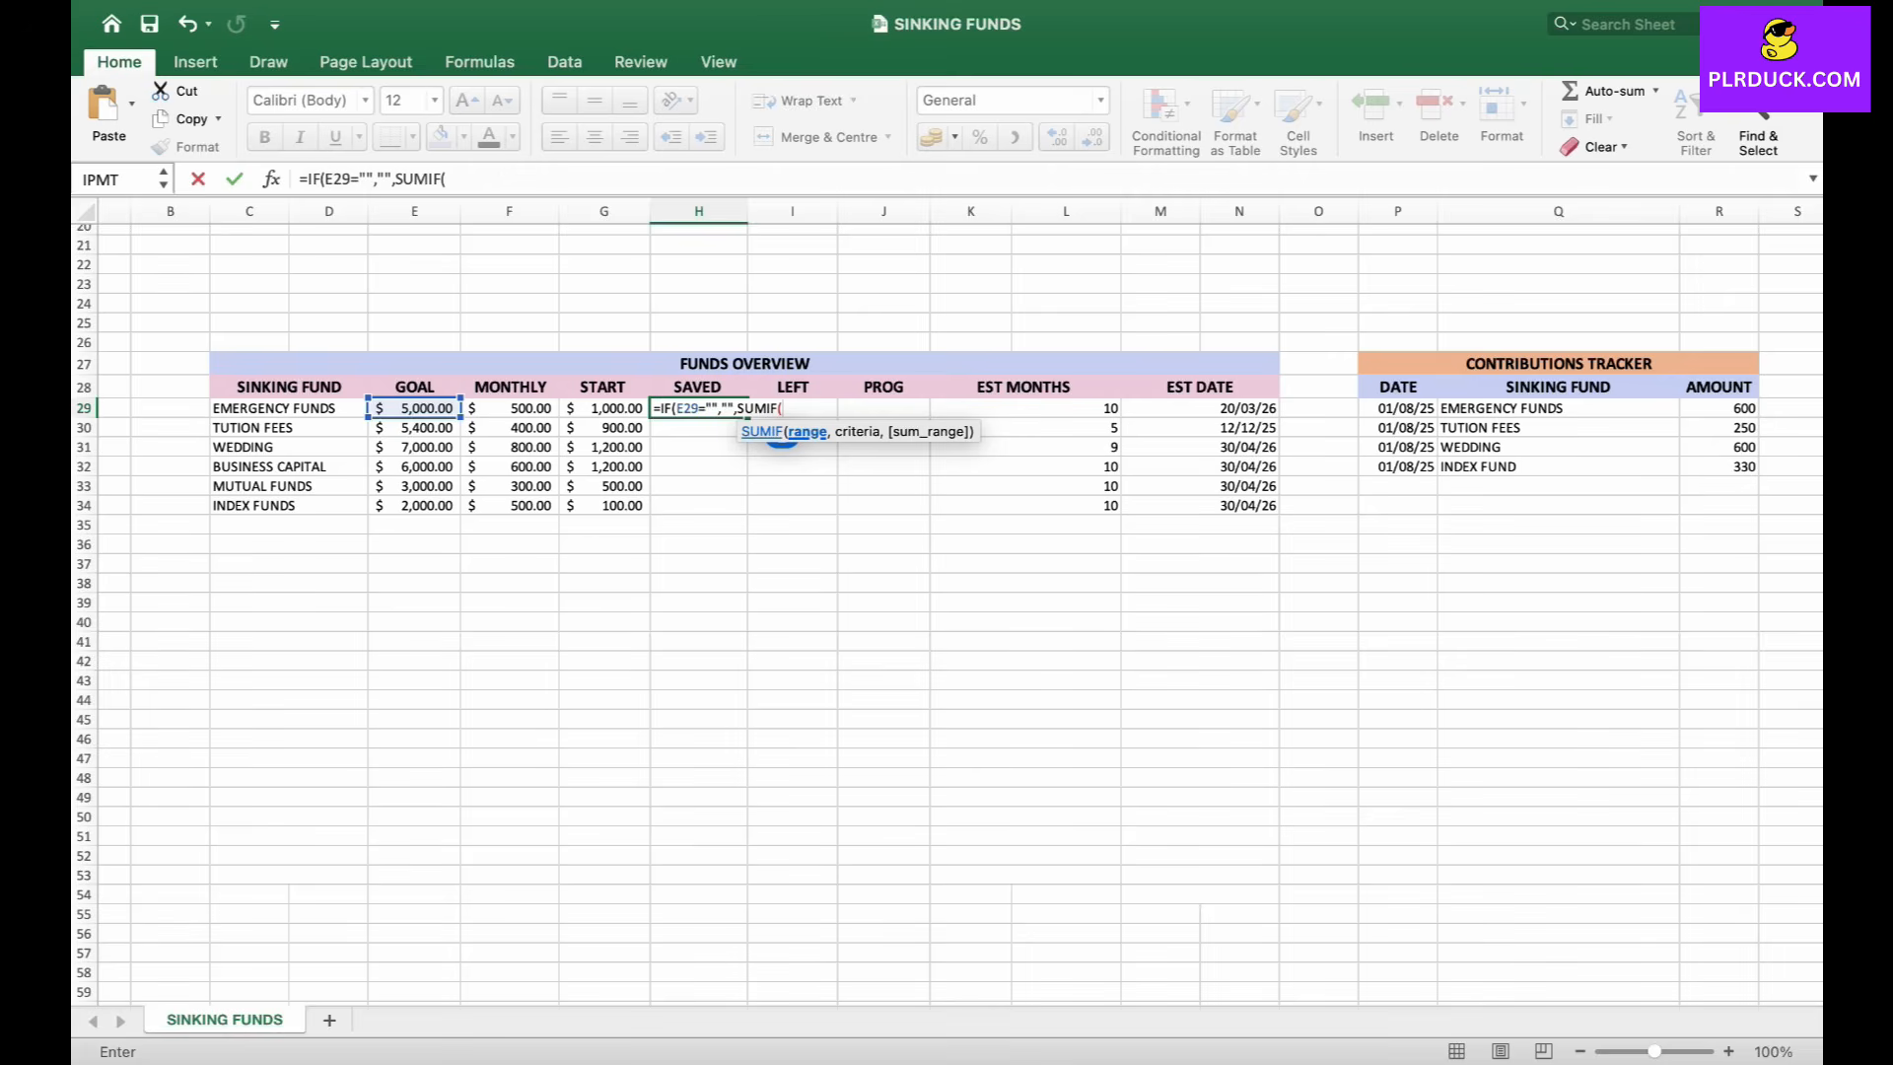
text(Q:Q)
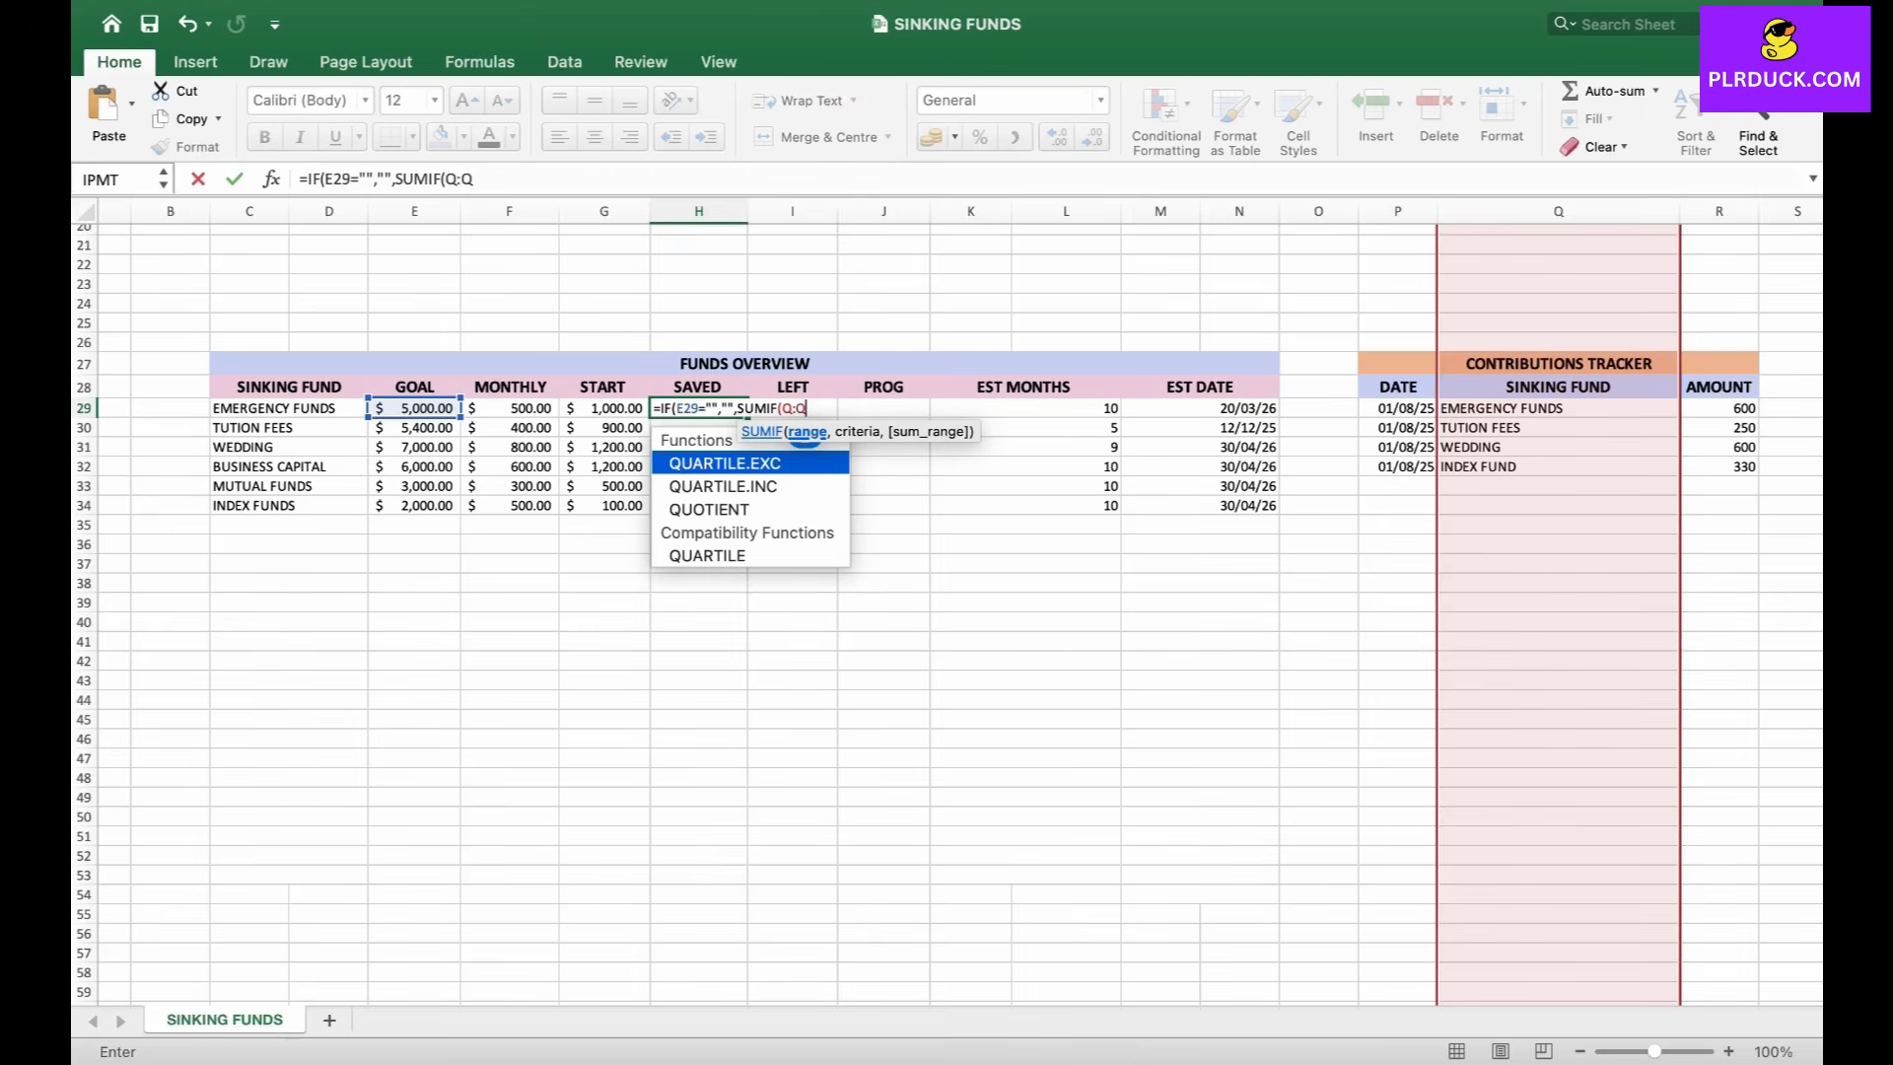
text(,)
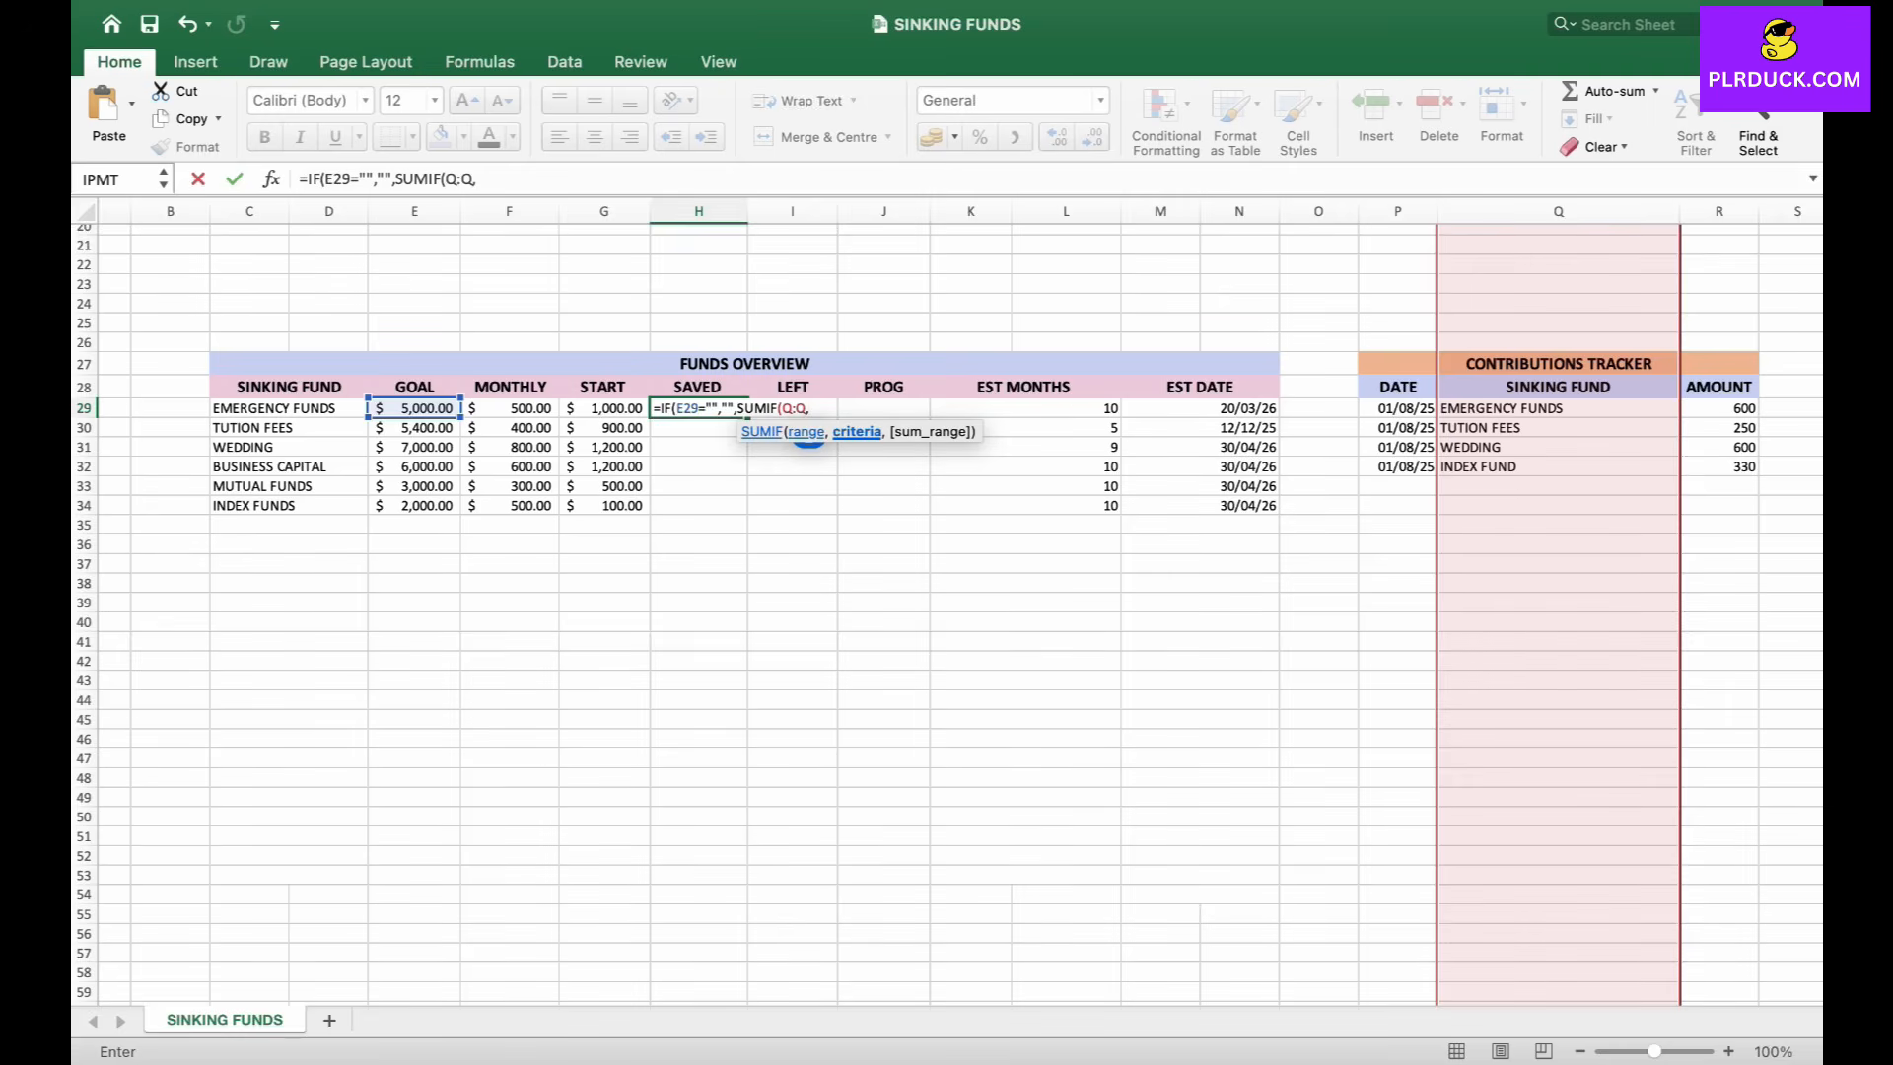
click(288, 408)
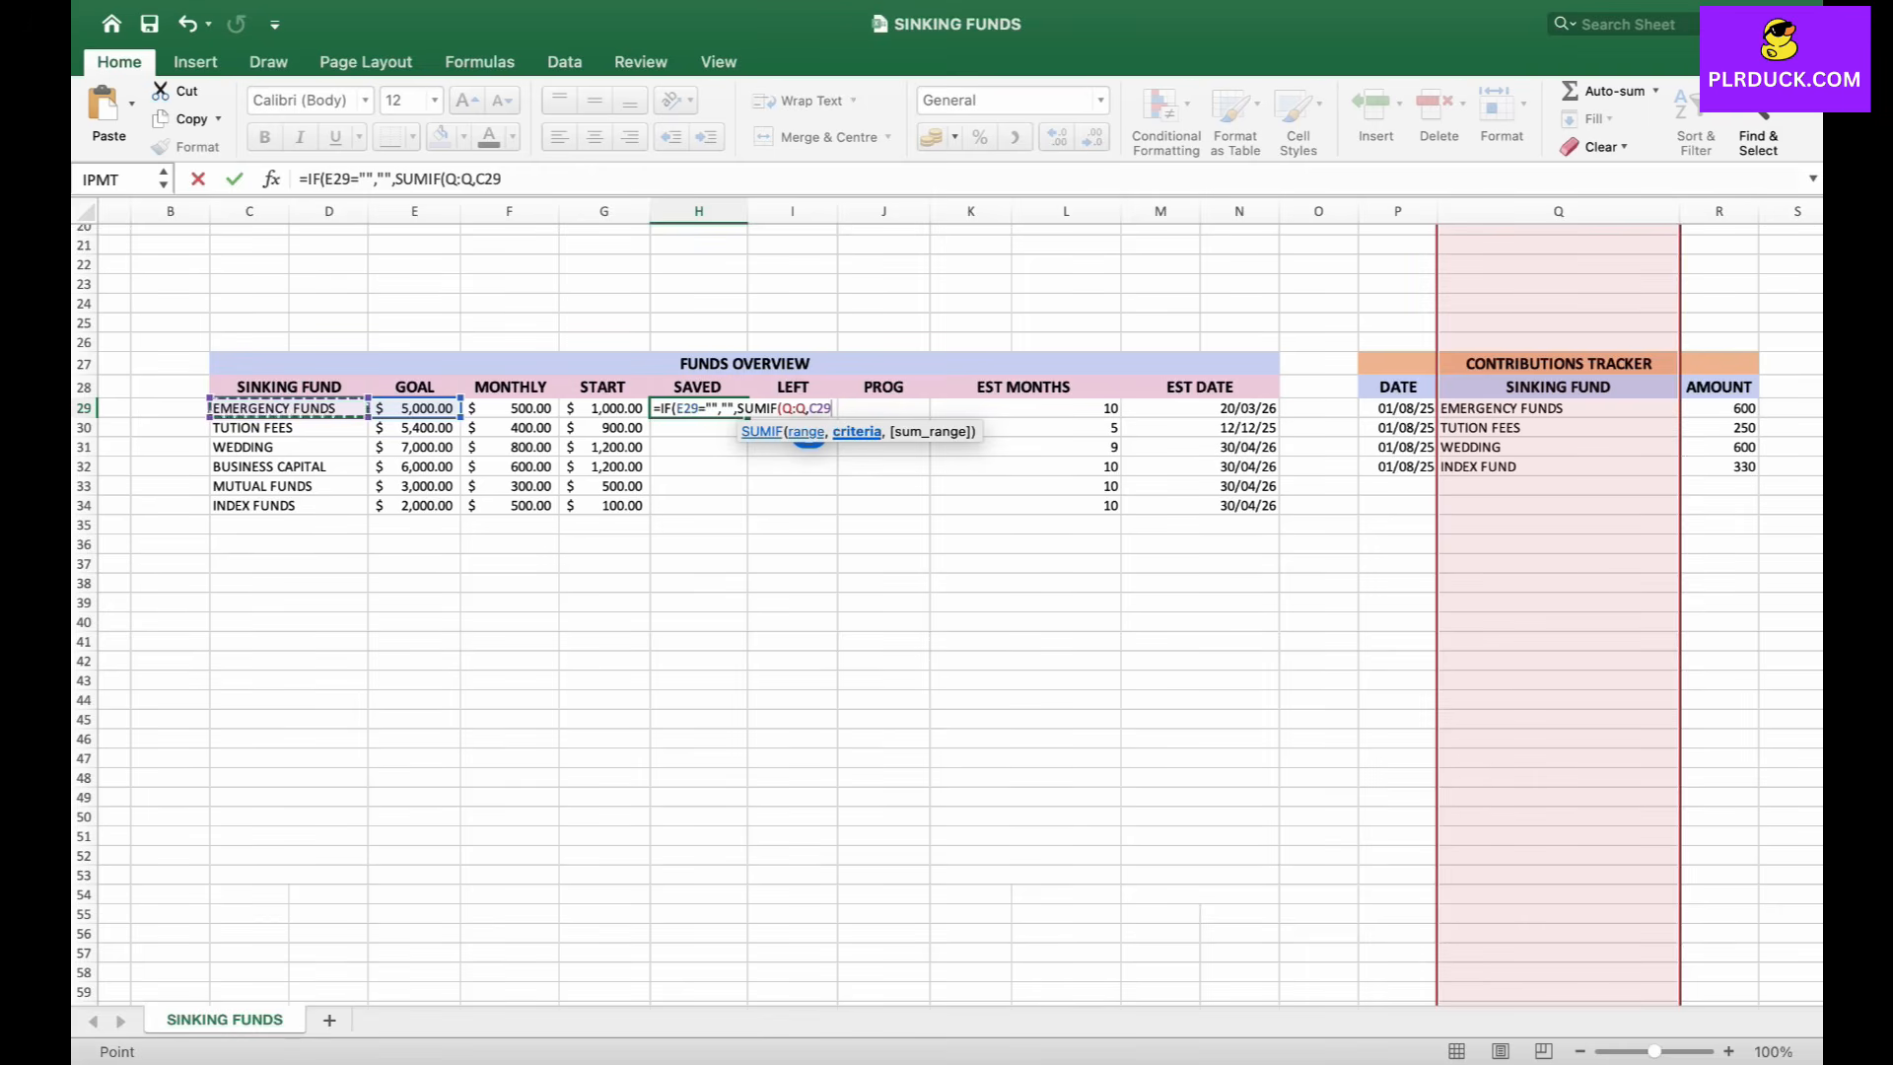
text(,)
key(Caps_Lock)
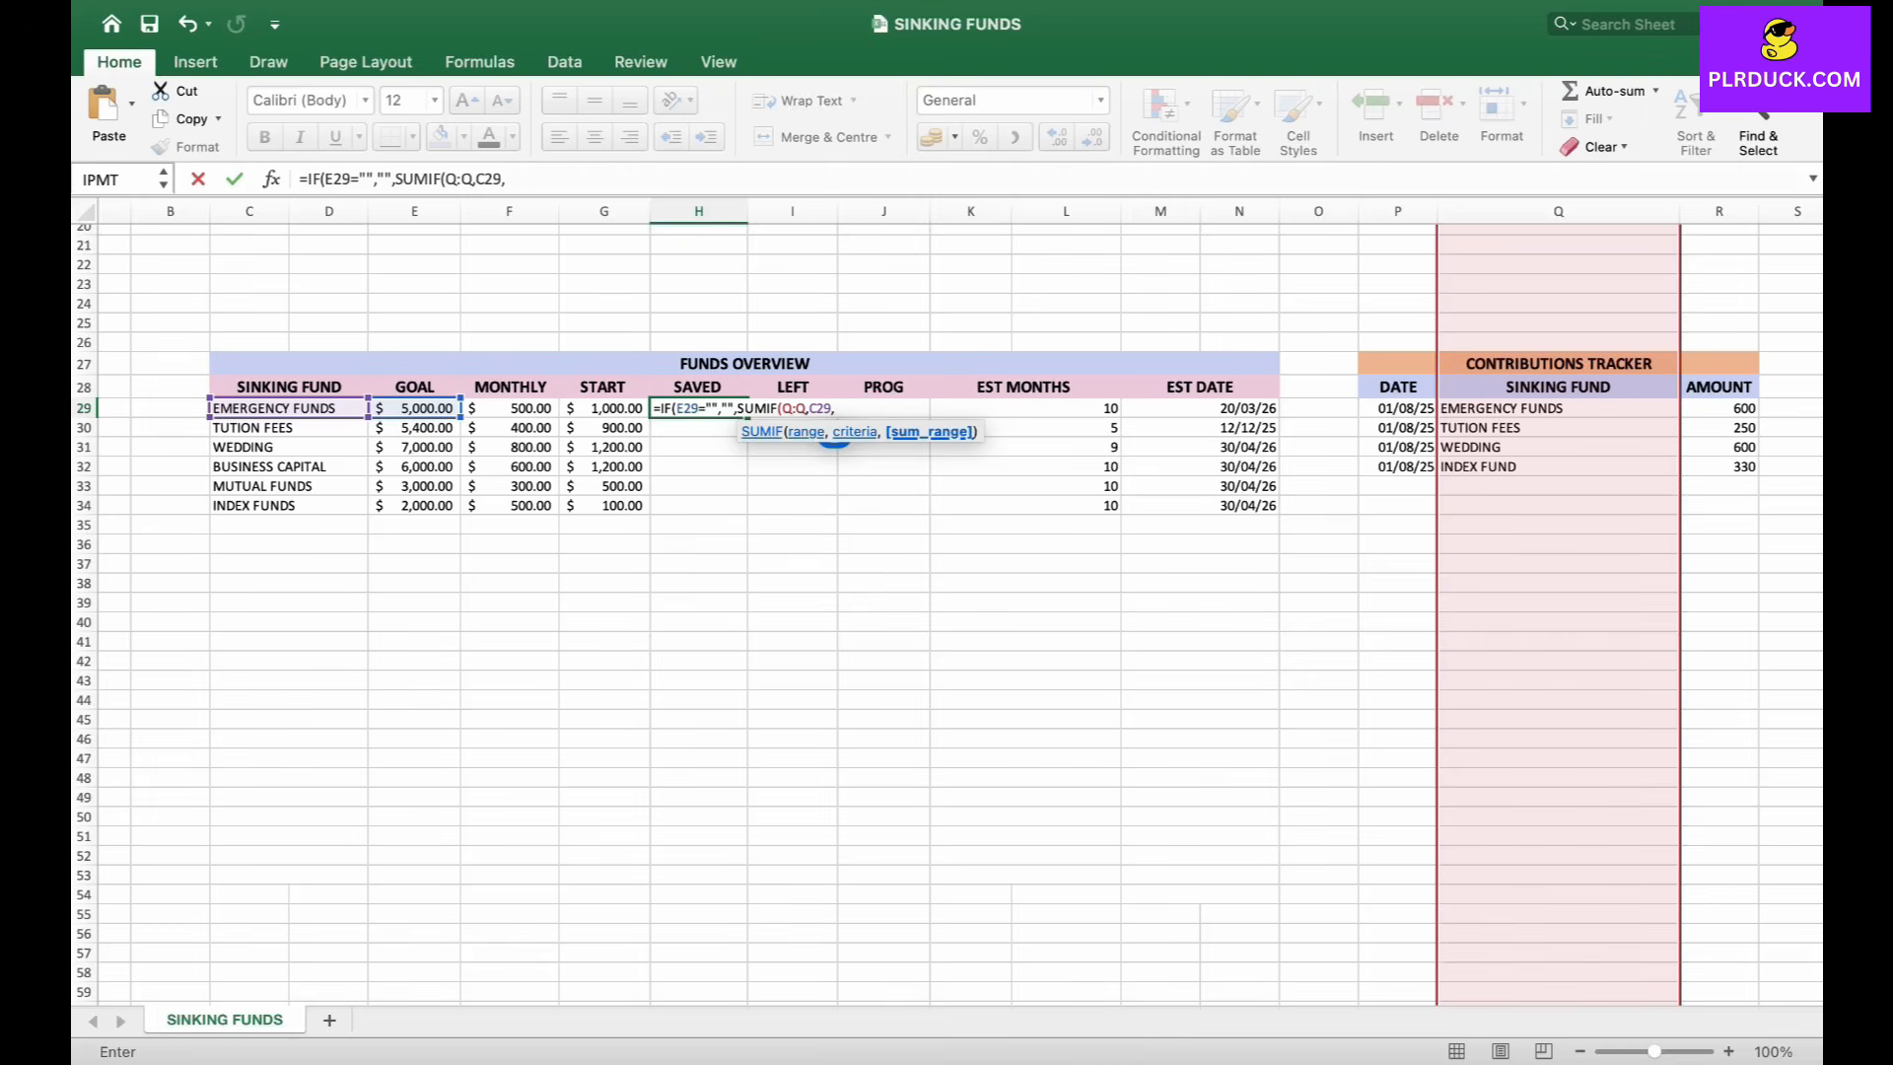
text(R:R)
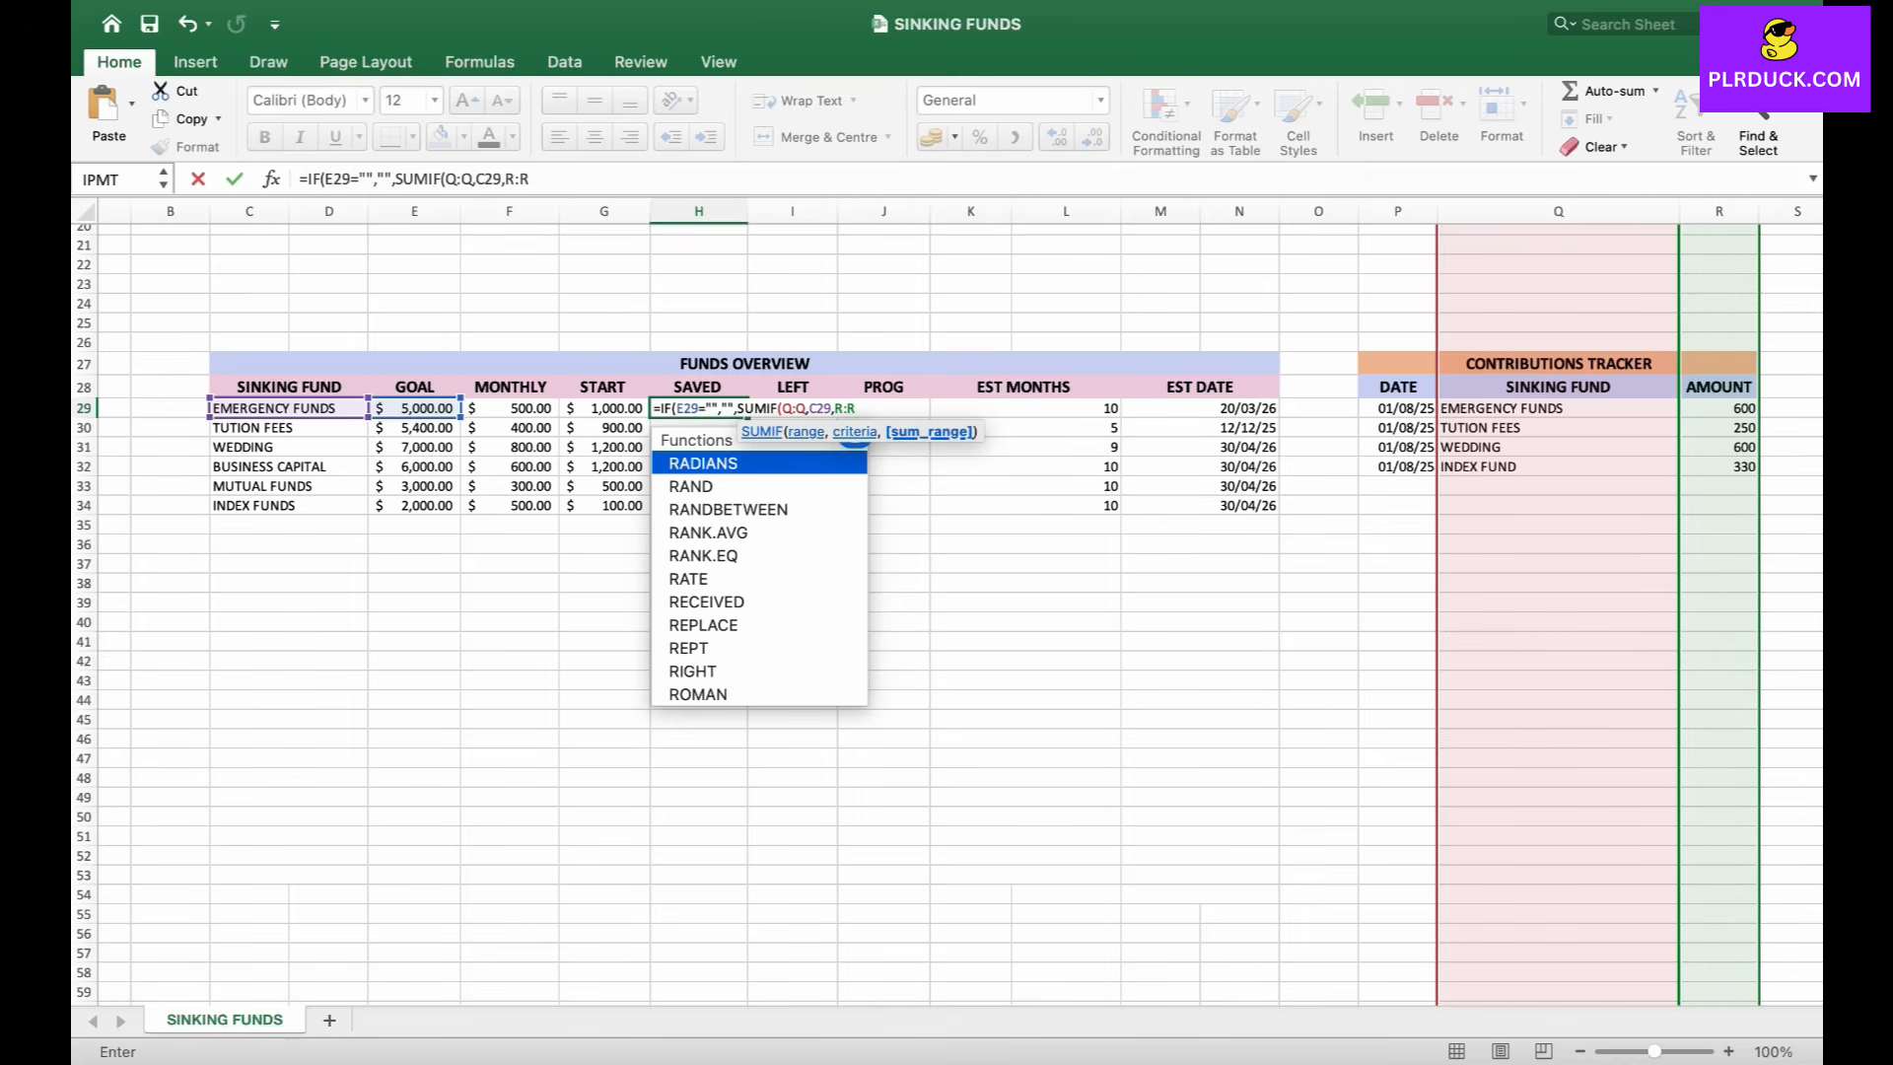
text())
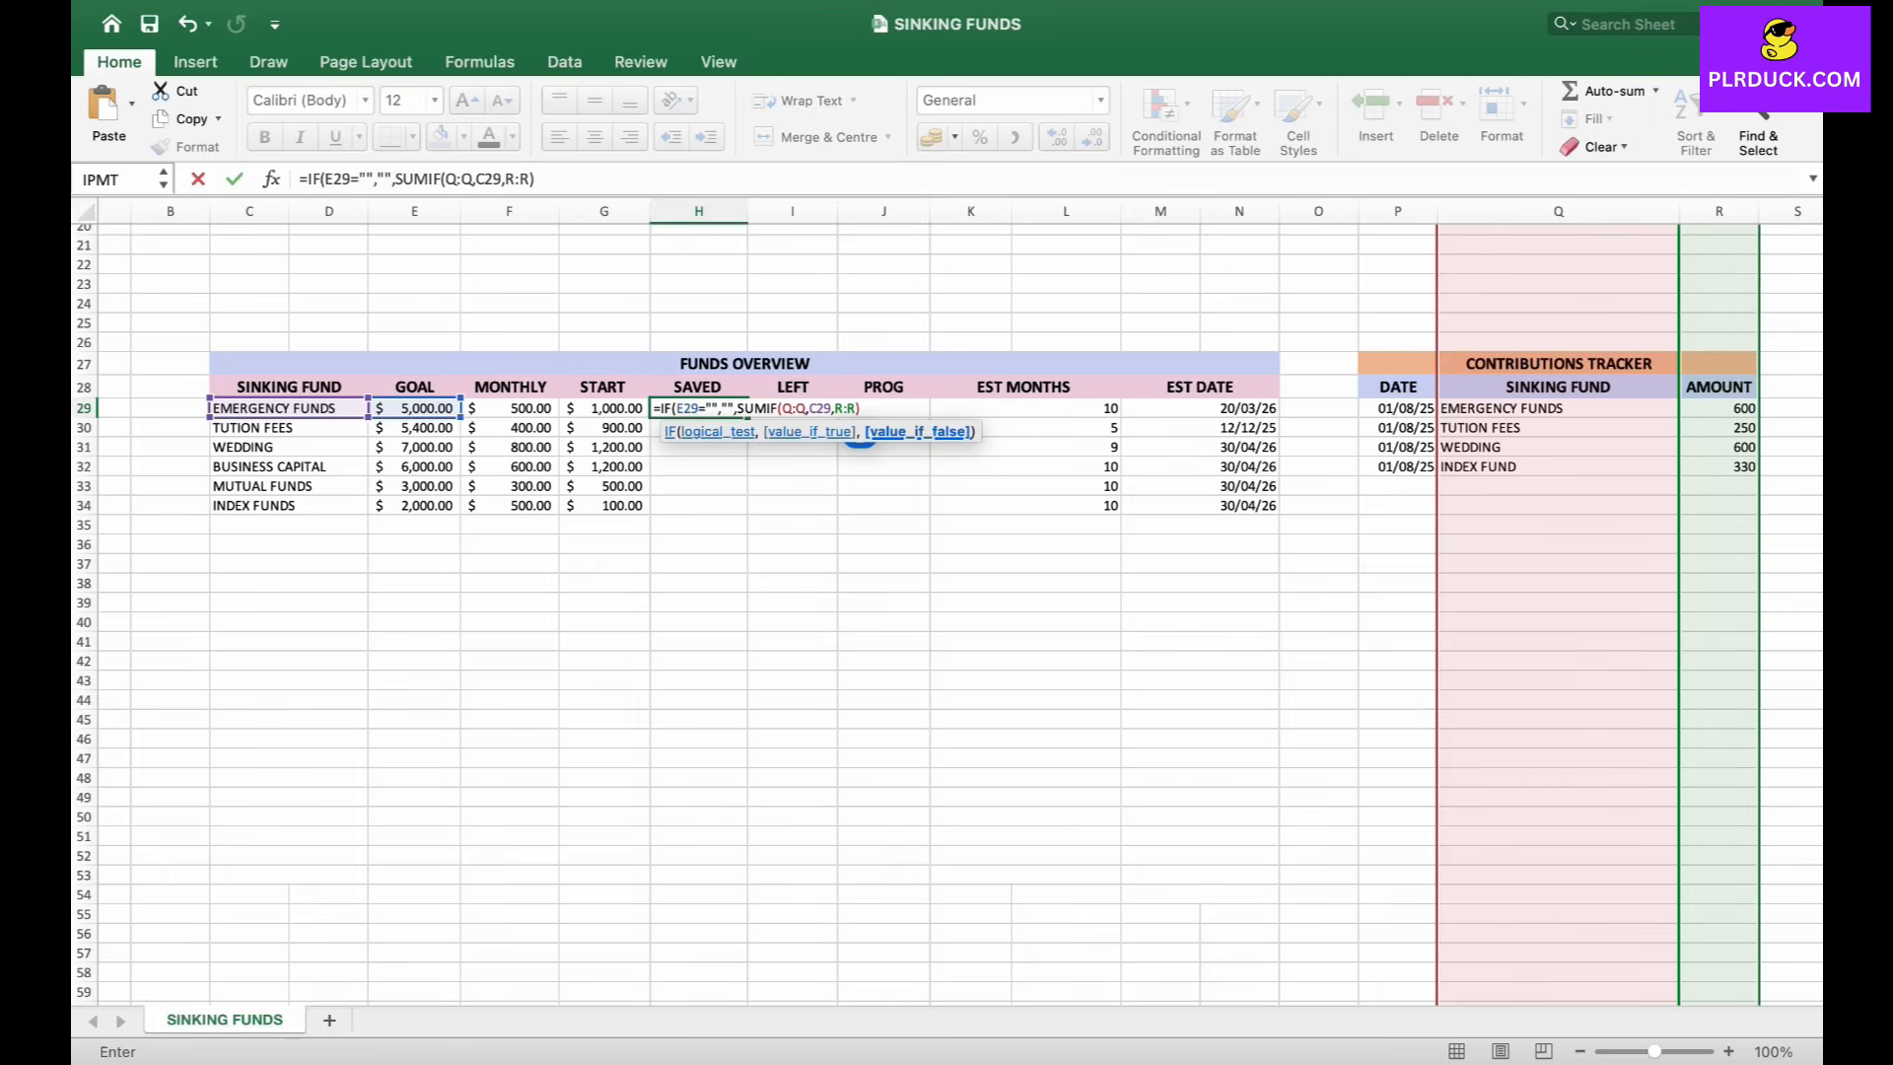
Complete the H29 formula by adding the START amount G29, and check its result against G29 and R29.
text(+)
key(Left)
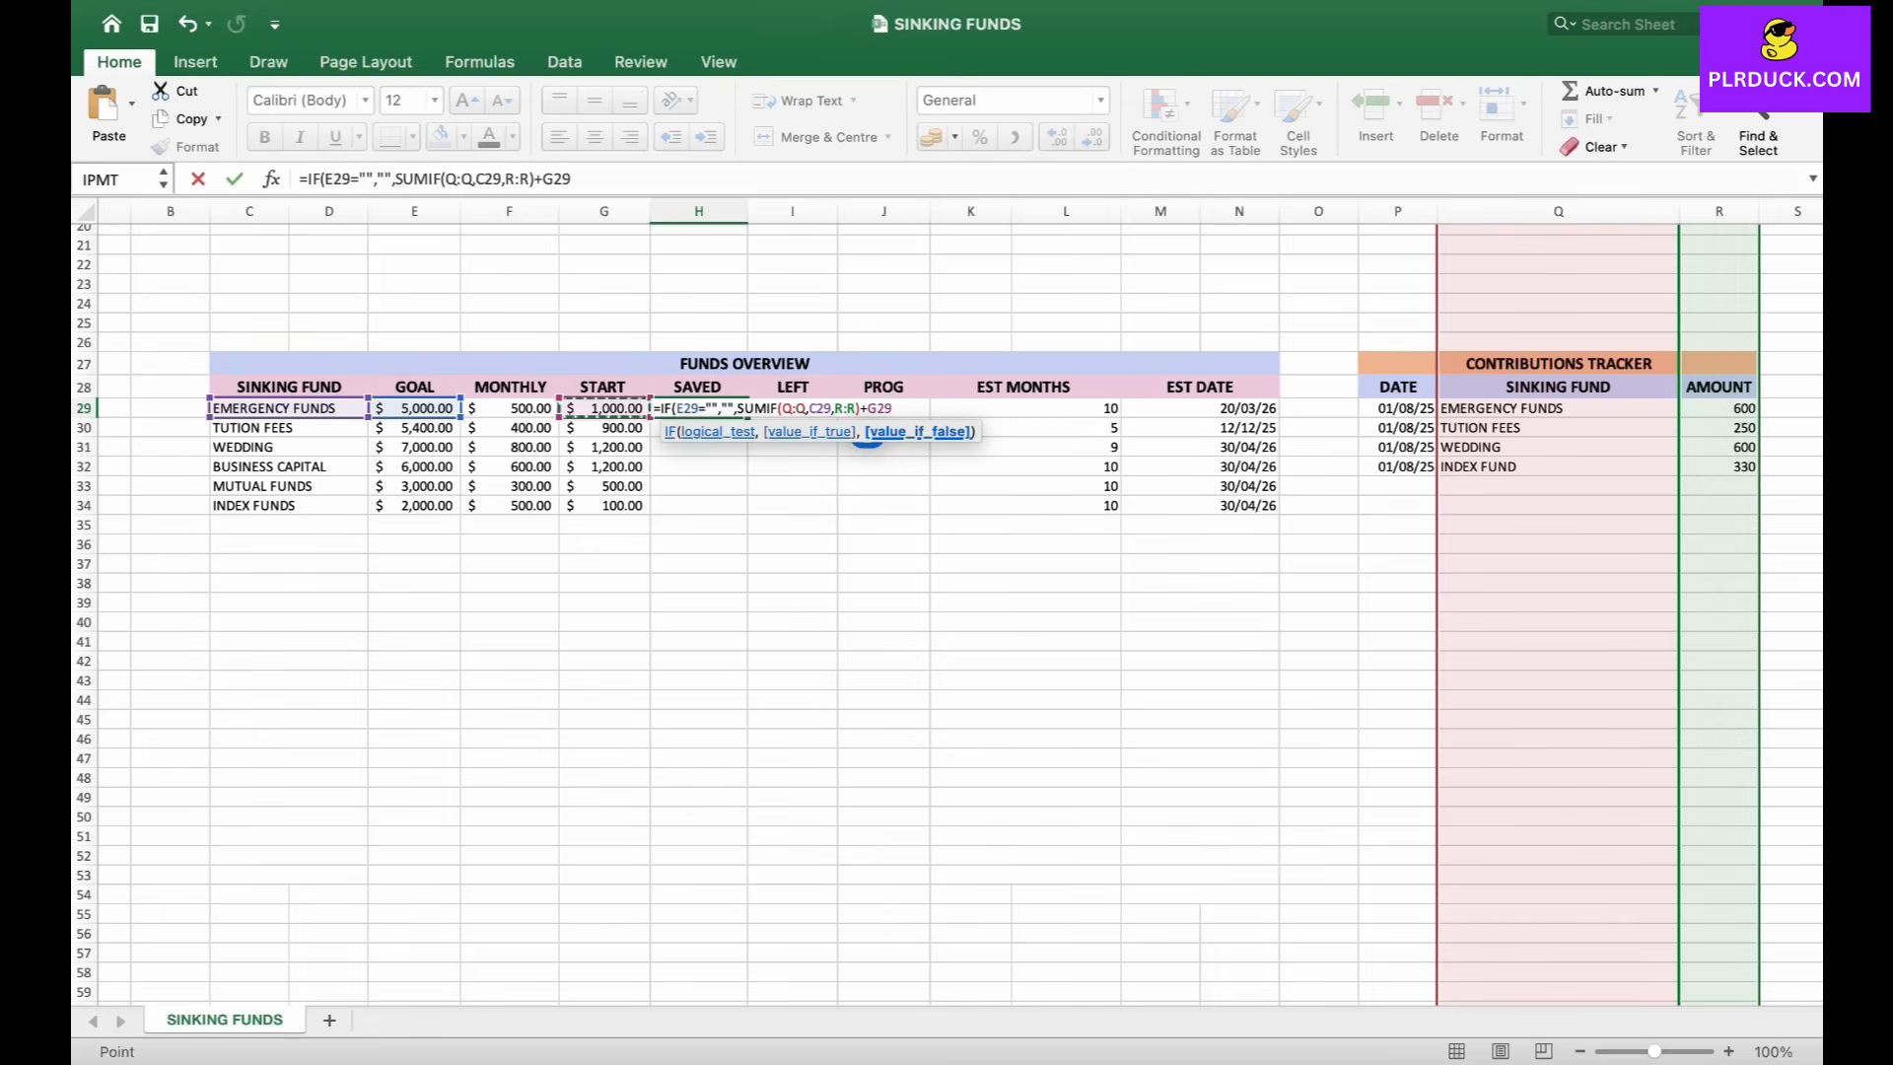
text())
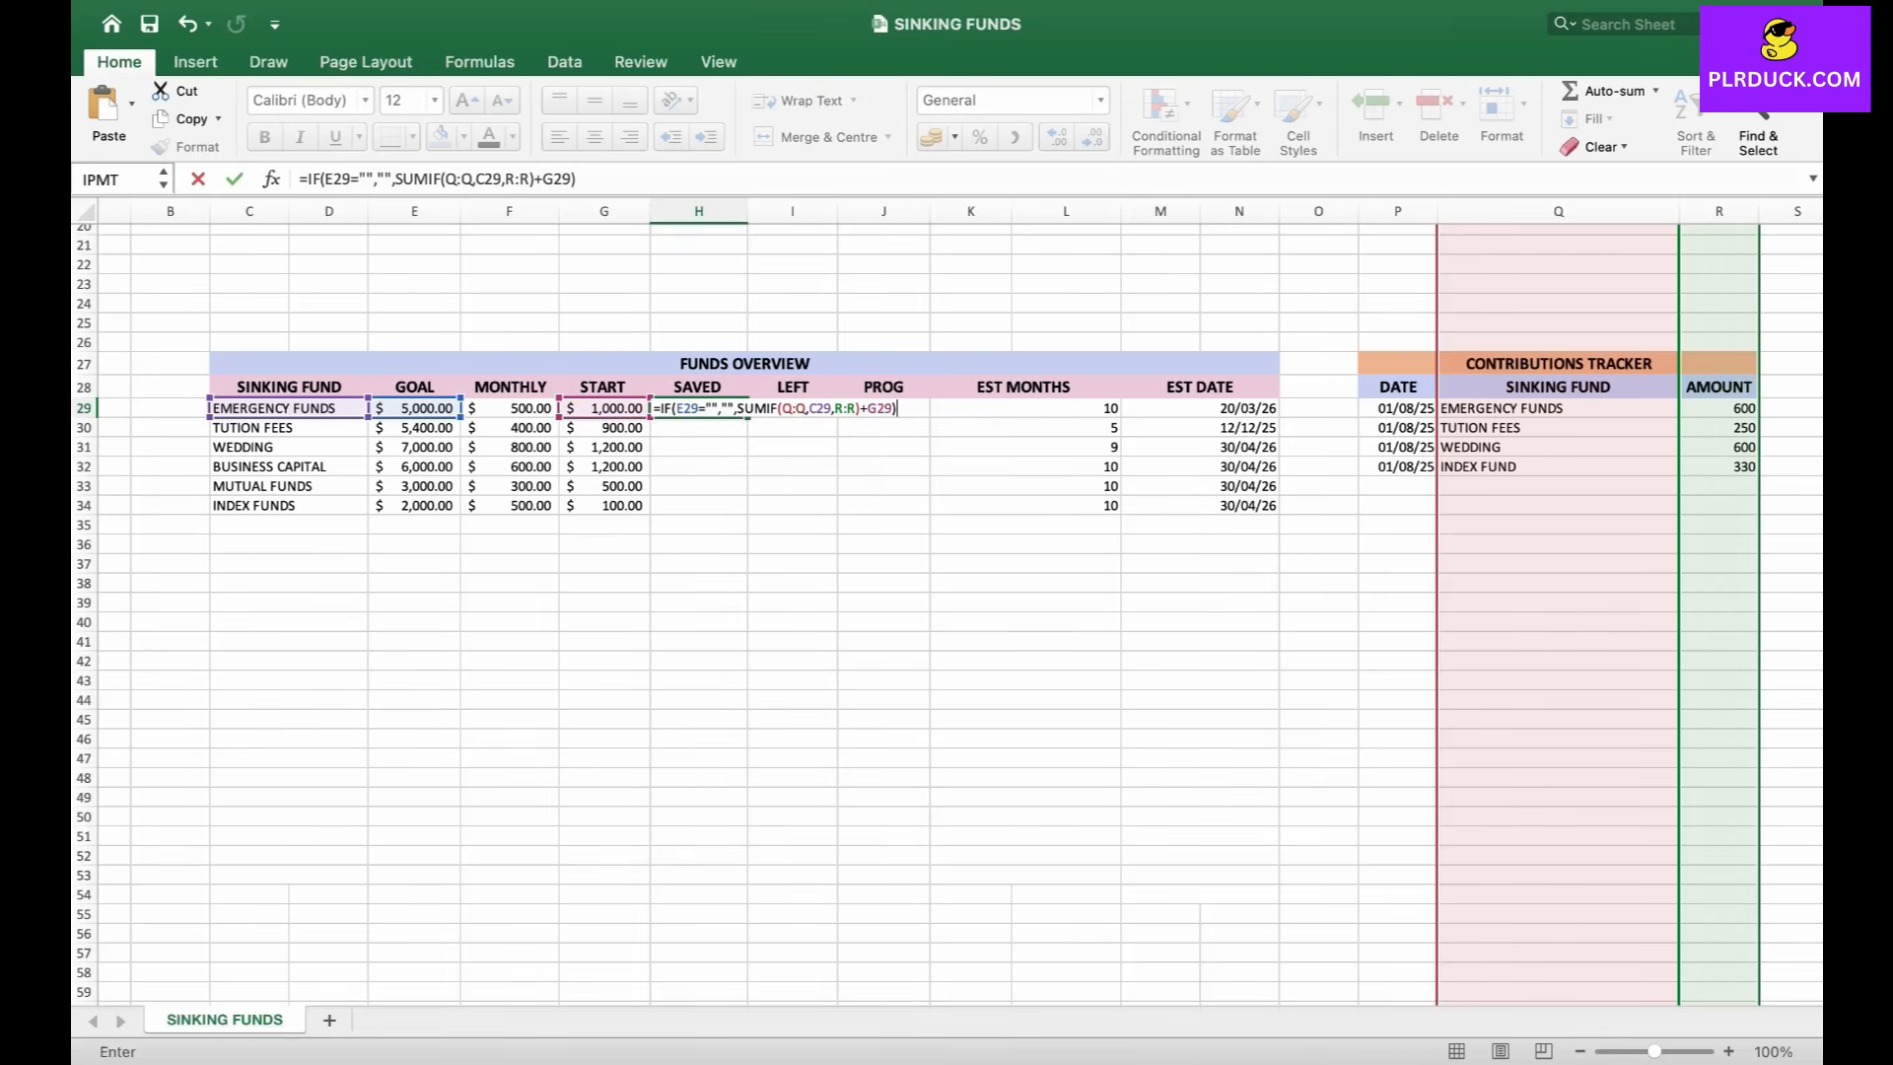
key(Return)
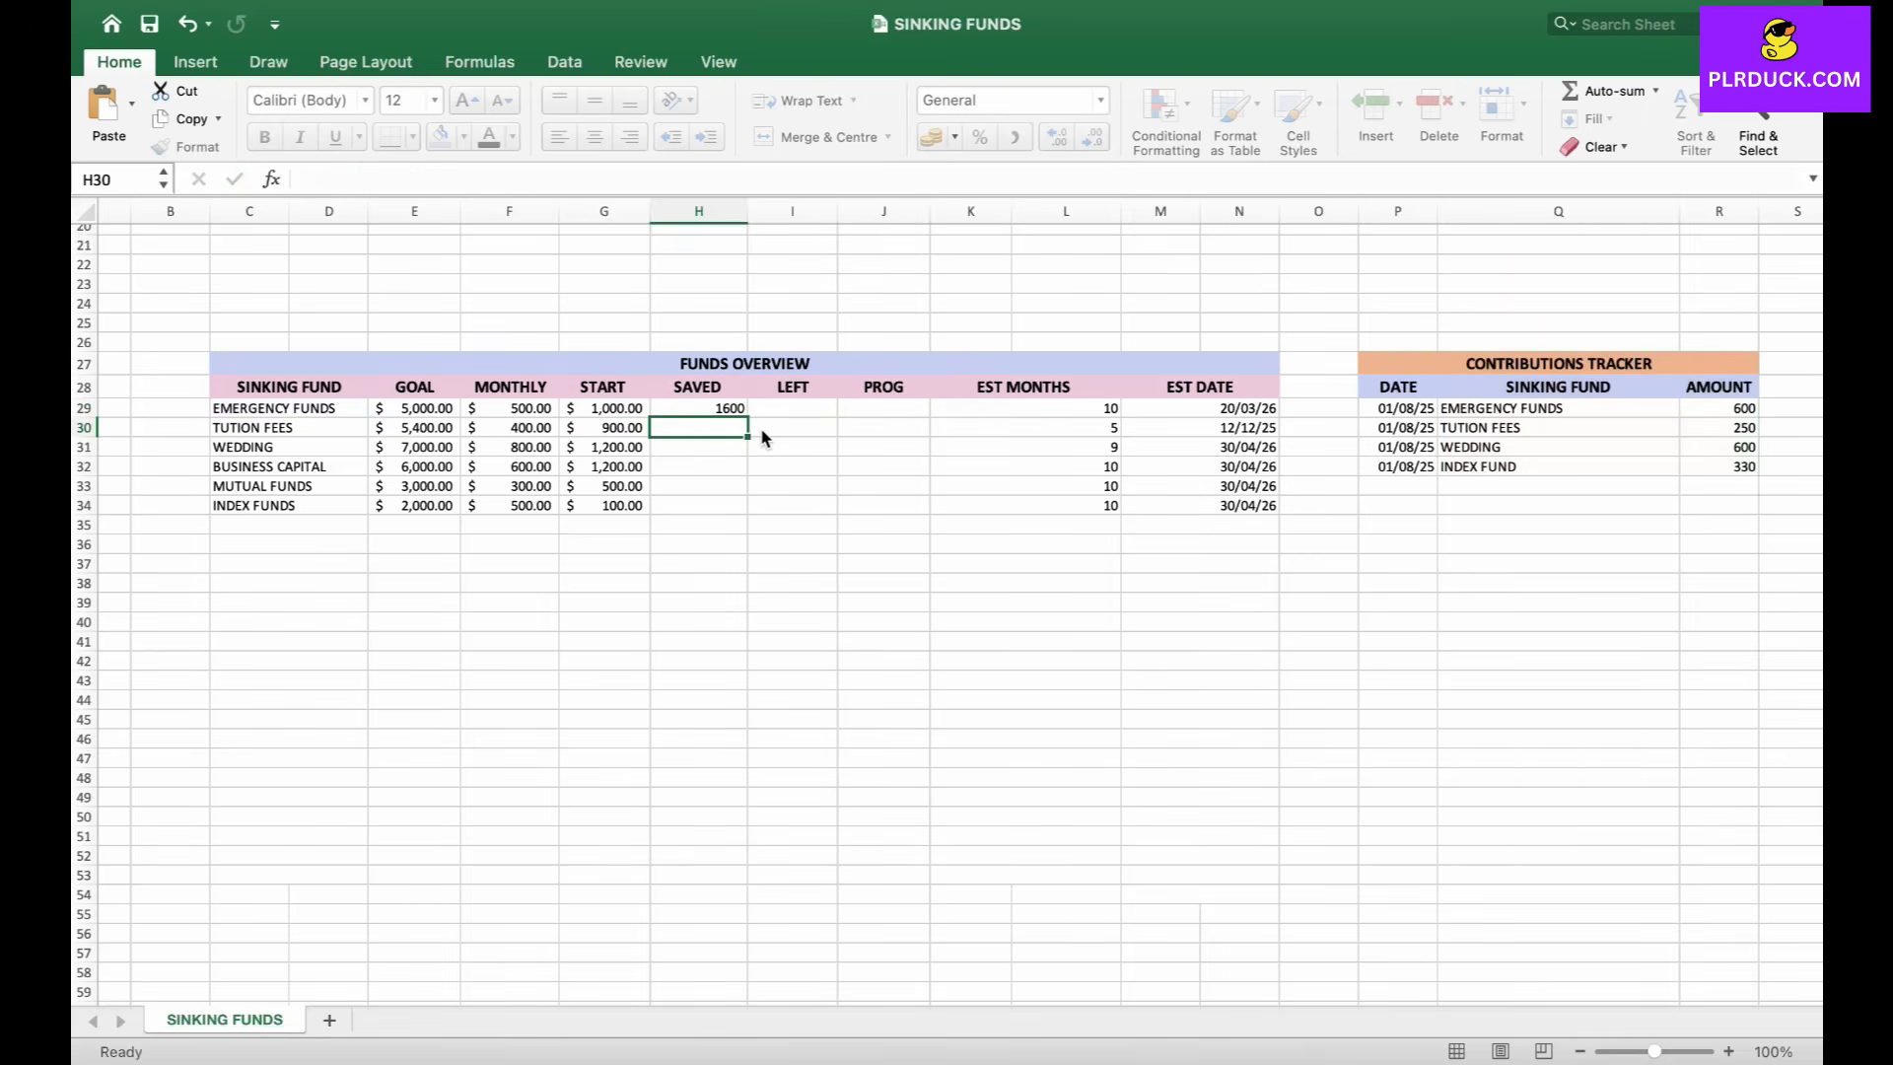
click(698, 408)
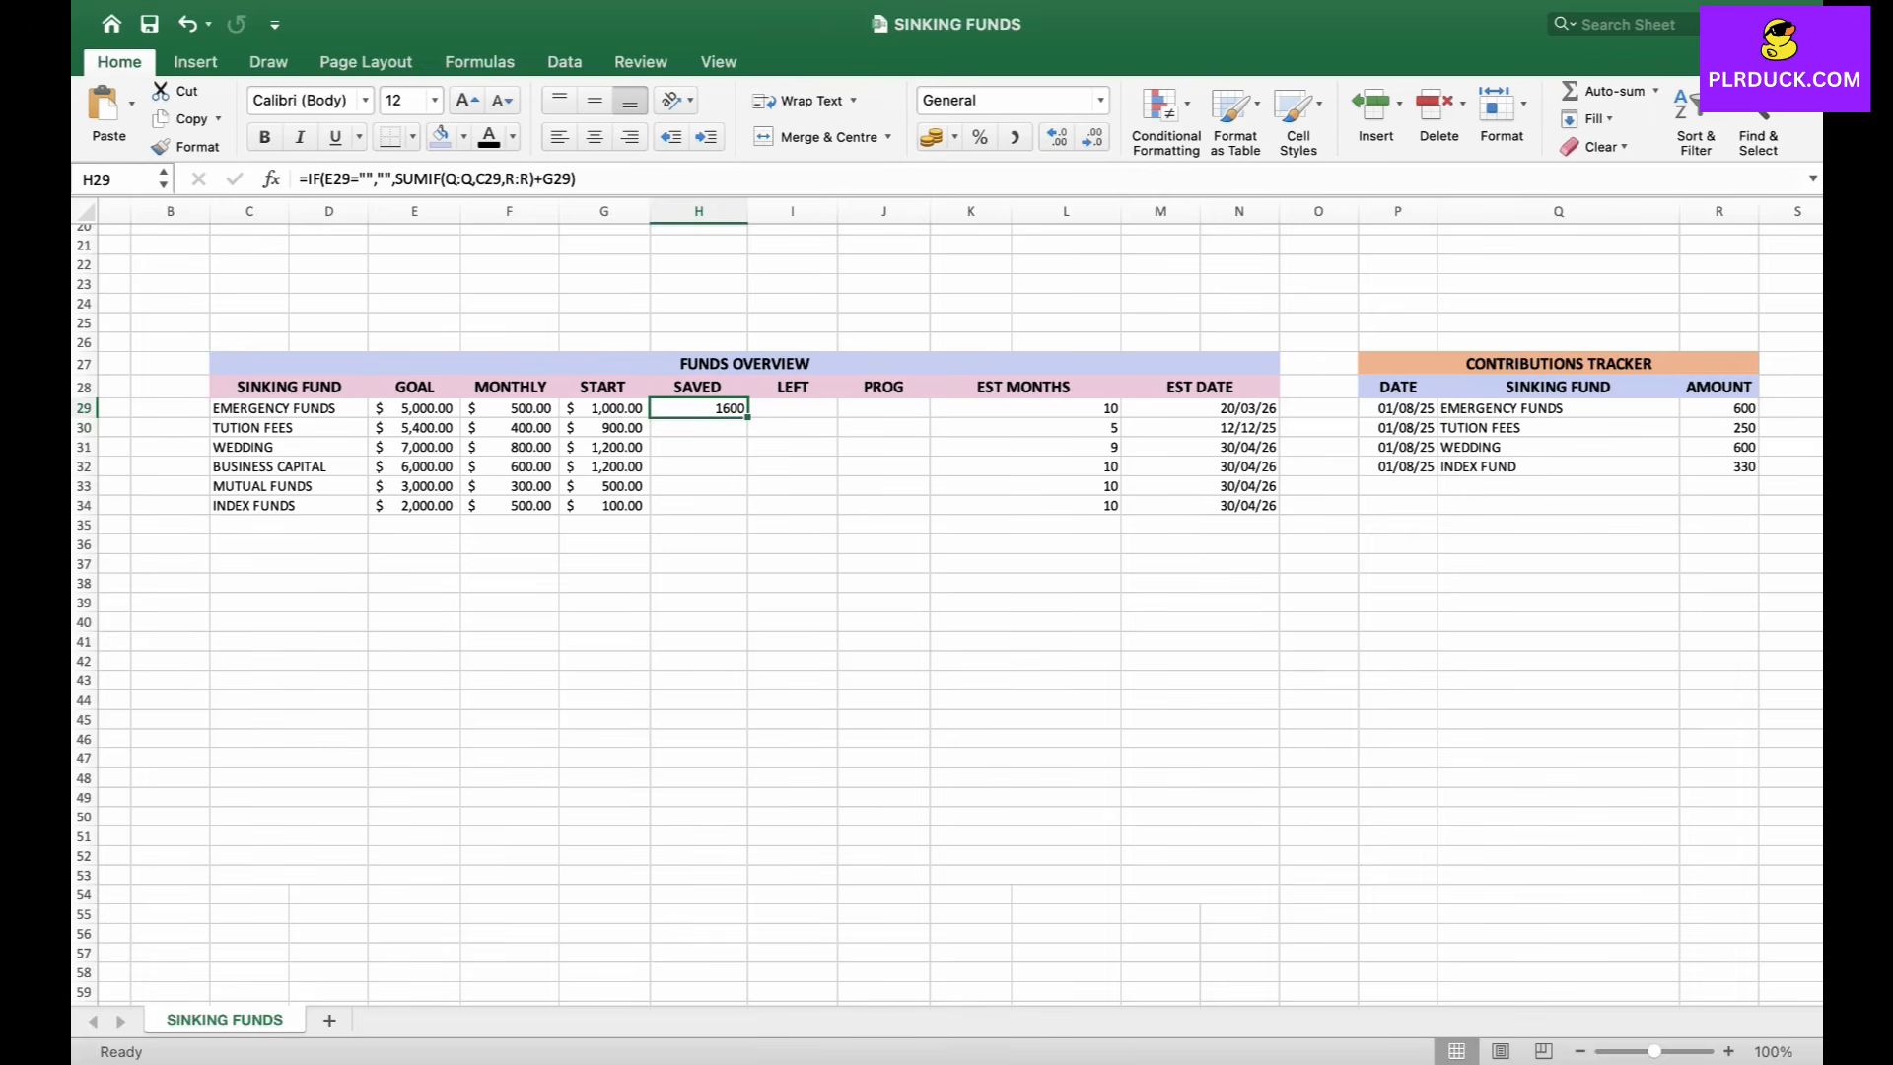
click(605, 408)
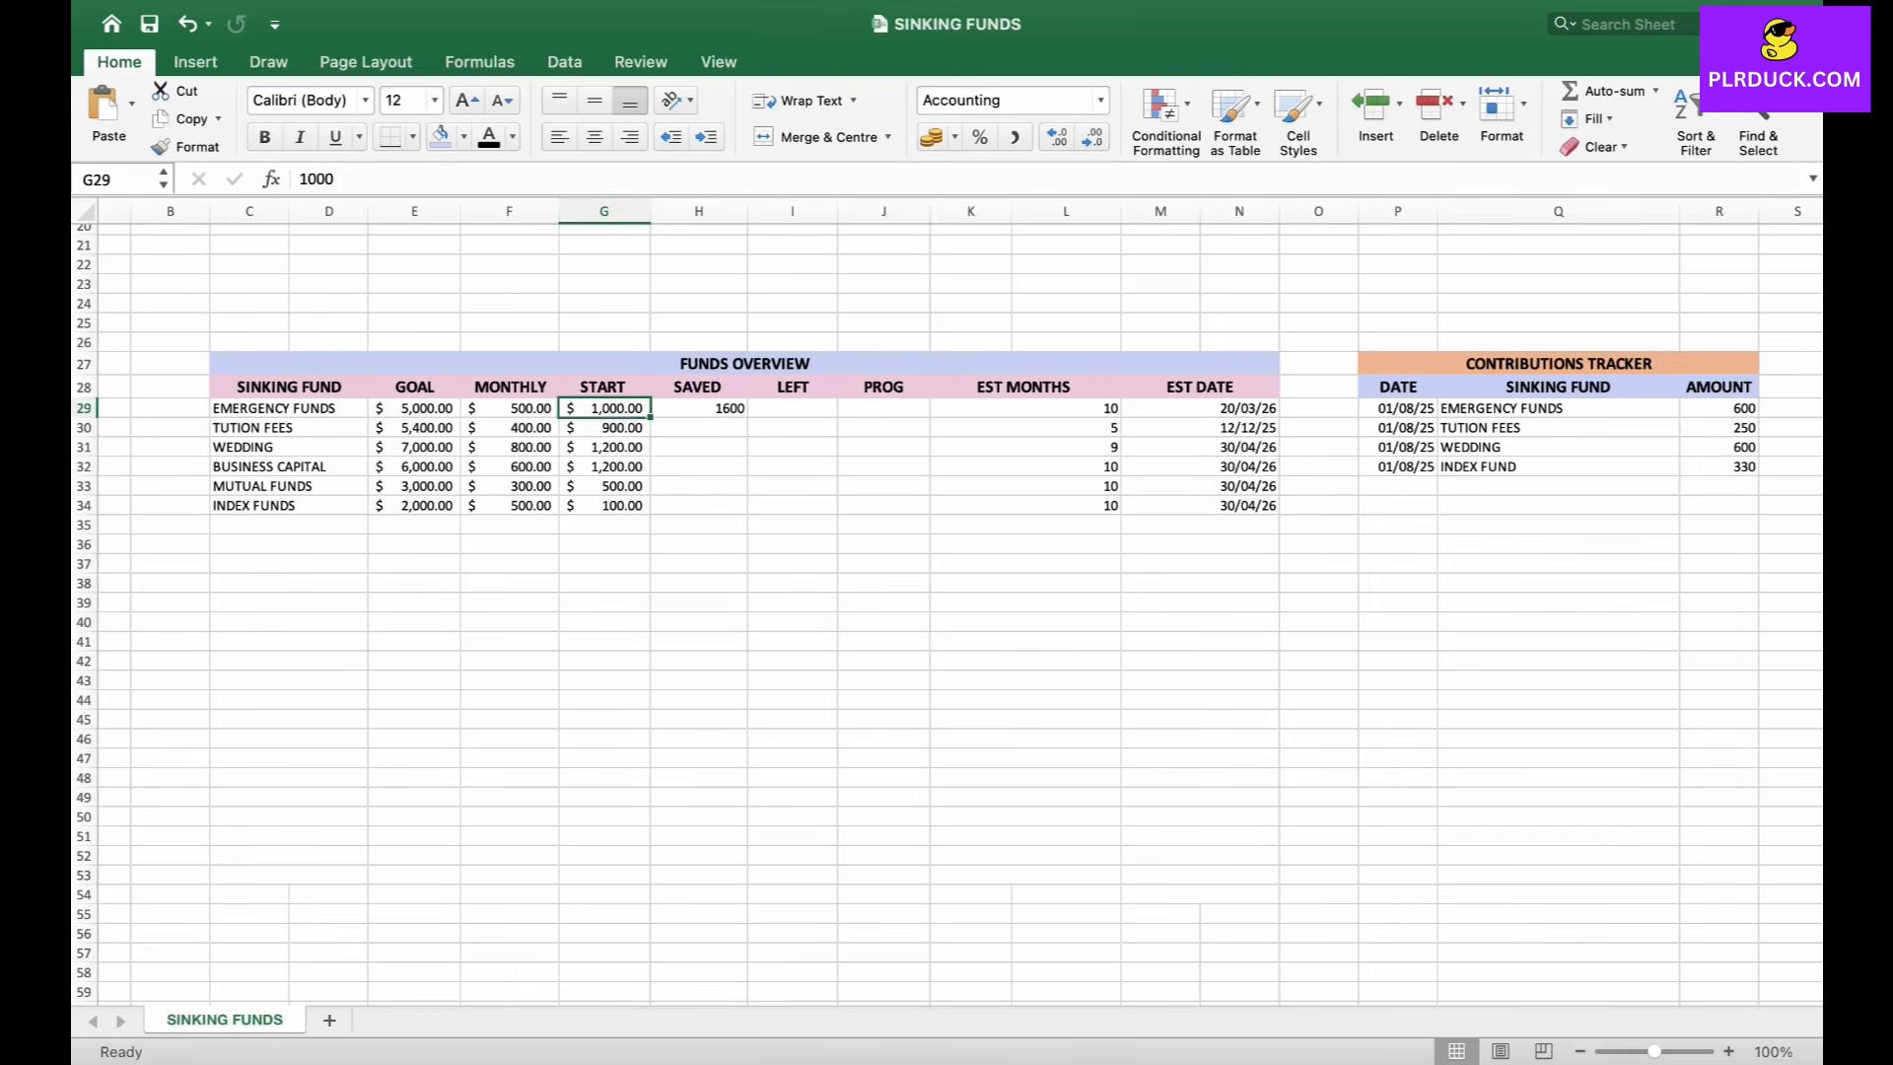
click(1718, 408)
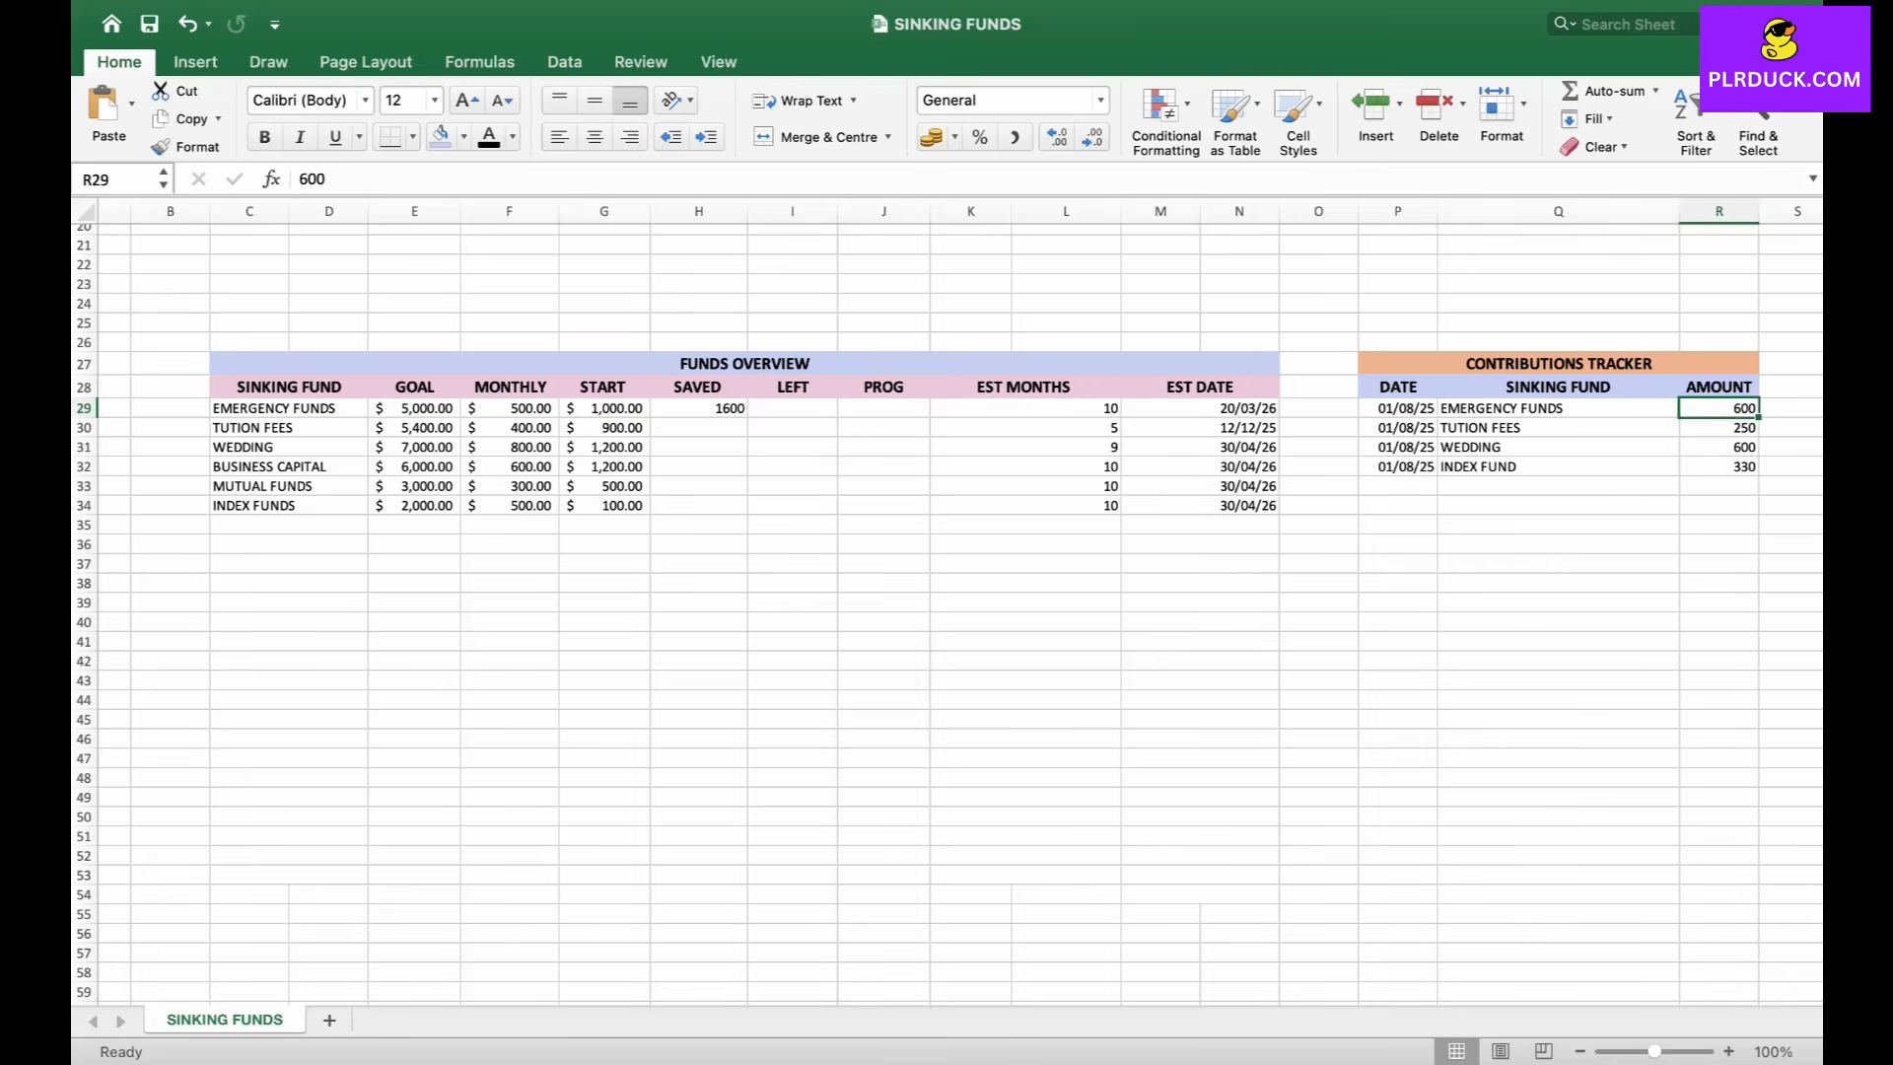
click(699, 408)
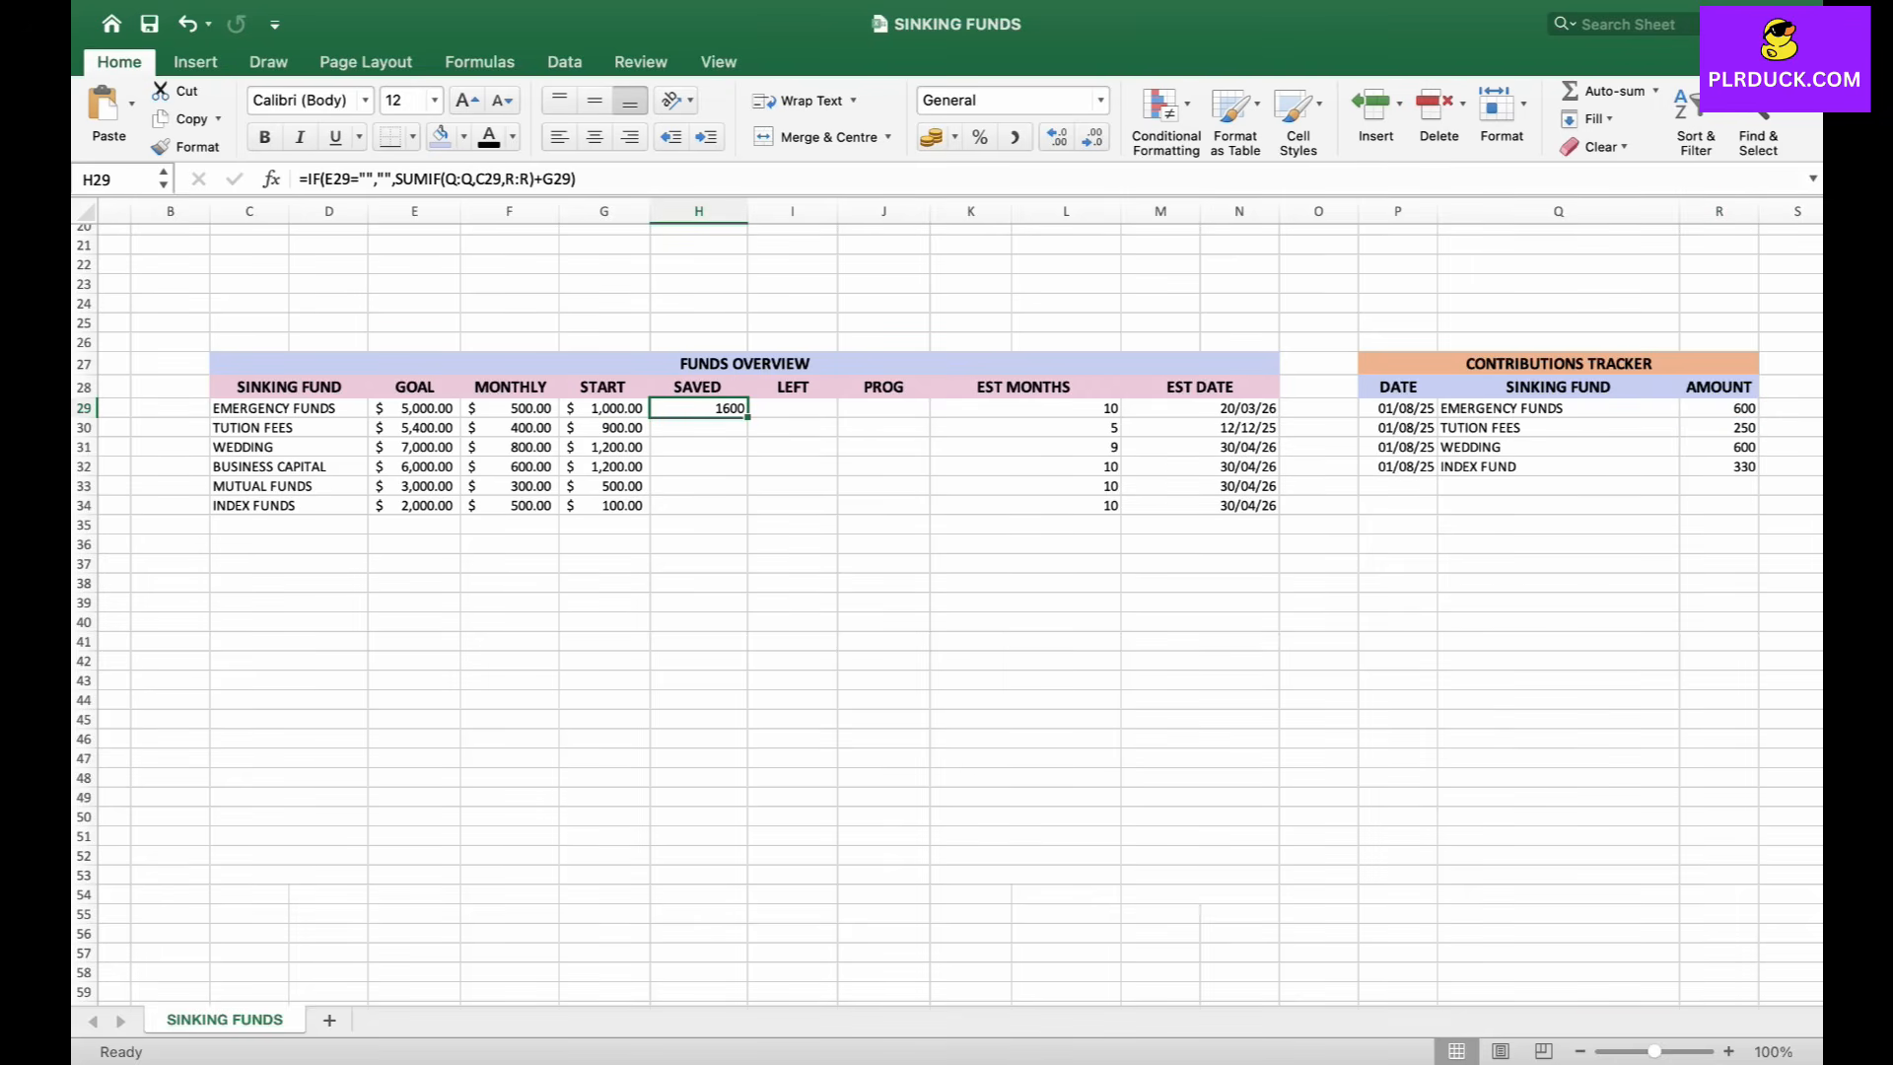
Reopen the H29 formula and make the column of its goal reference absolute as $E29.
double_click(680, 407)
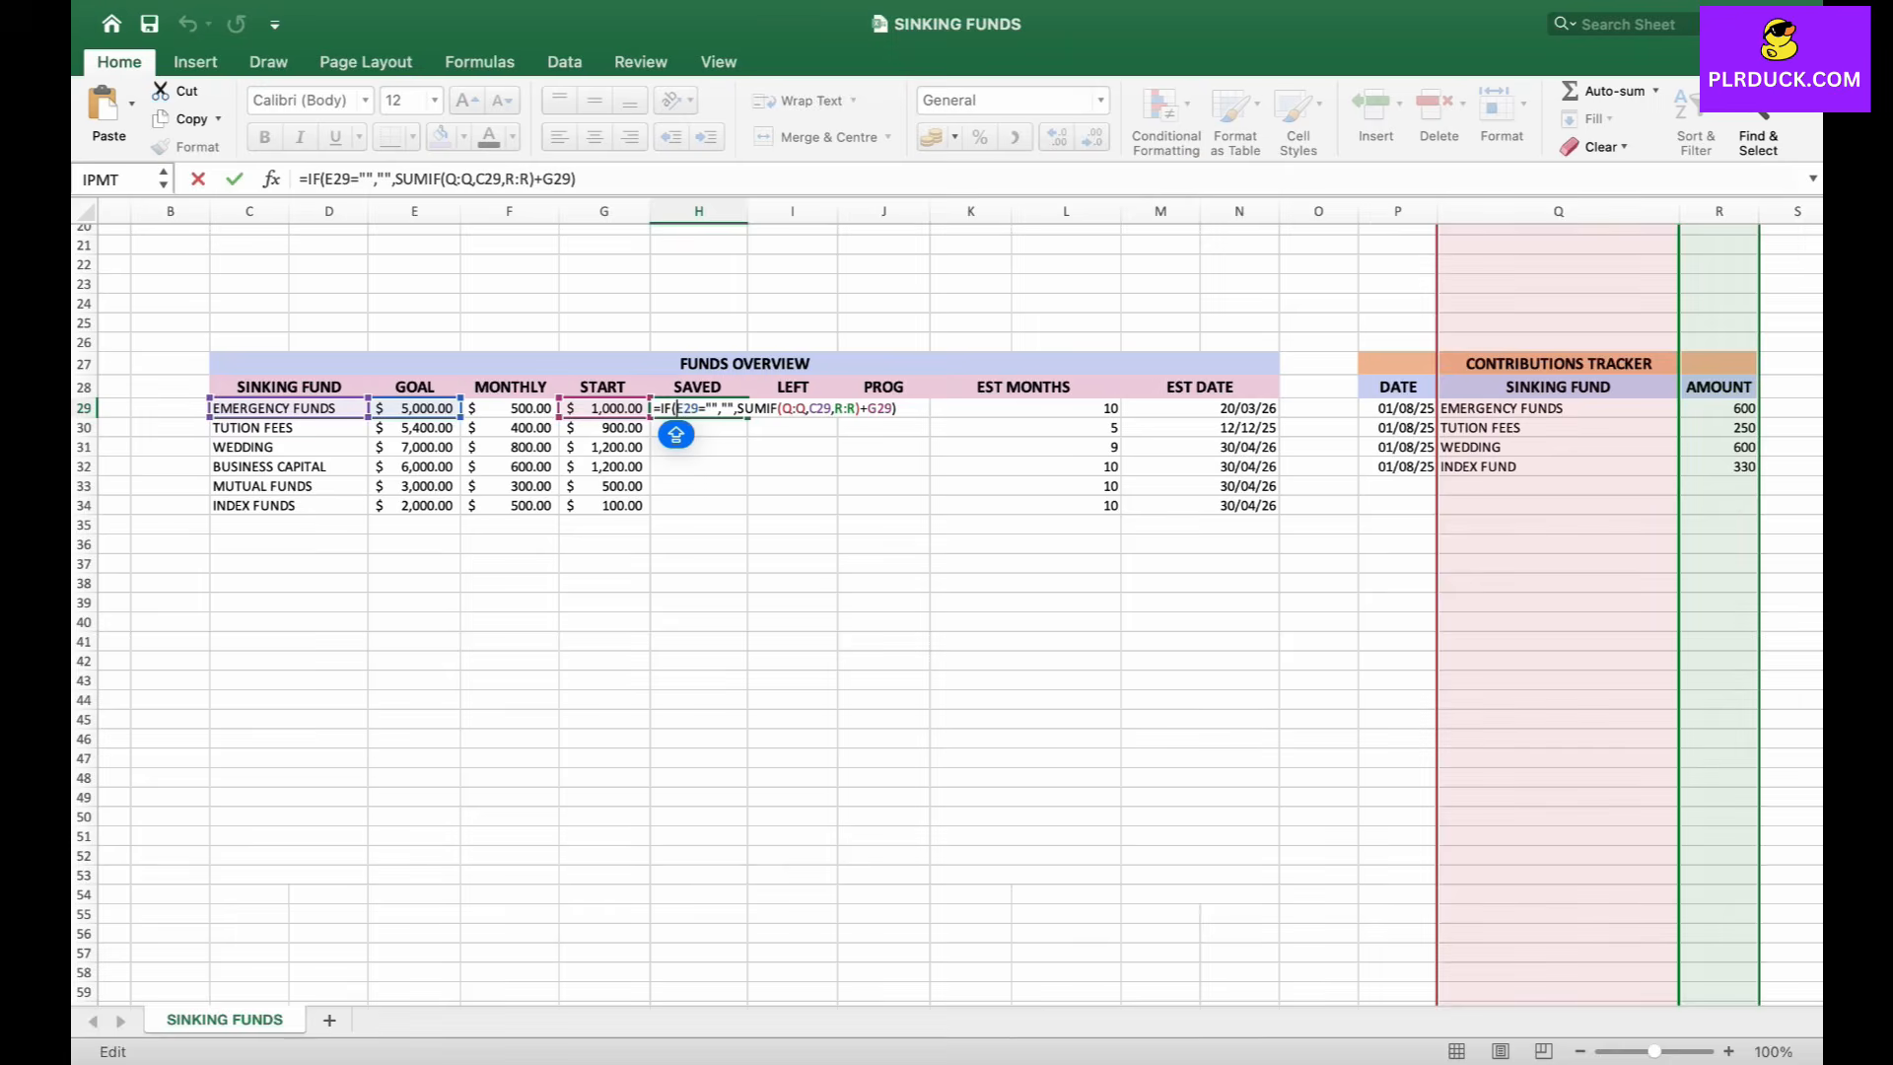
scroll(676, 434, up, 5)
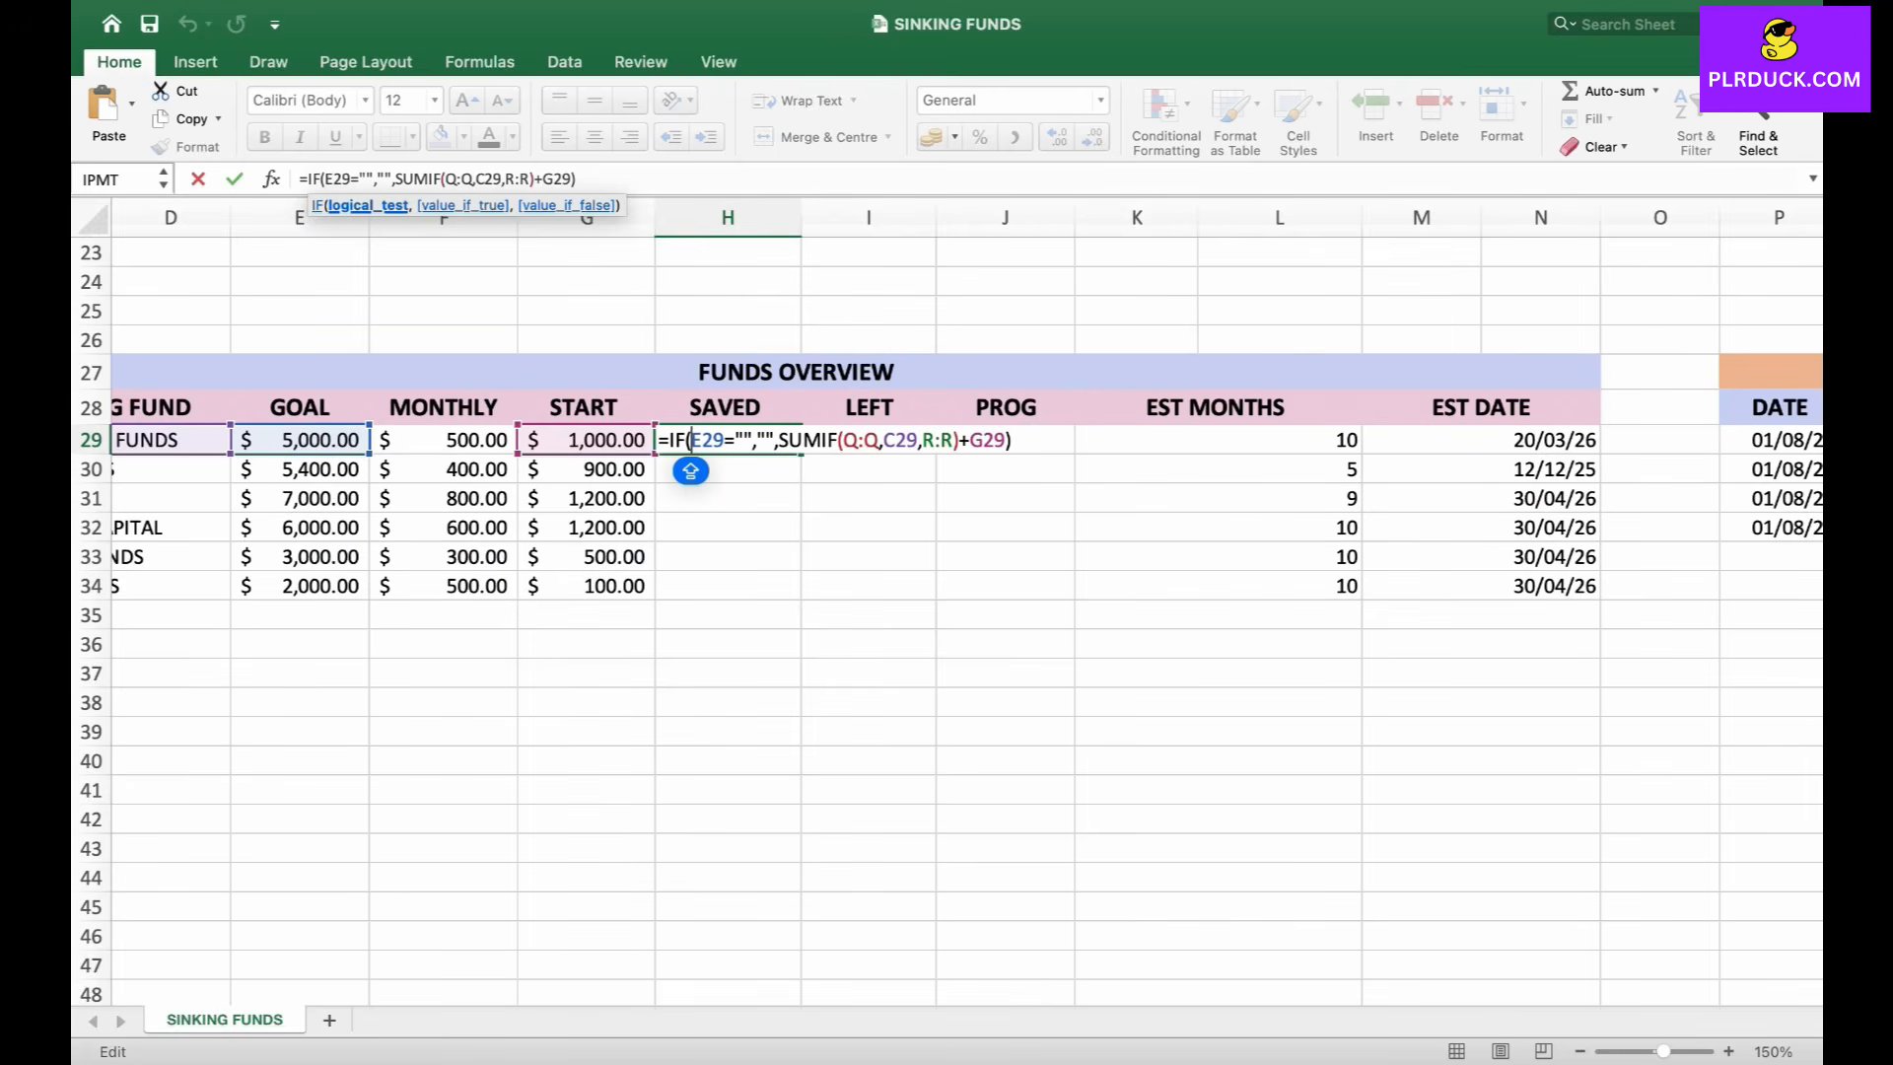
text($)
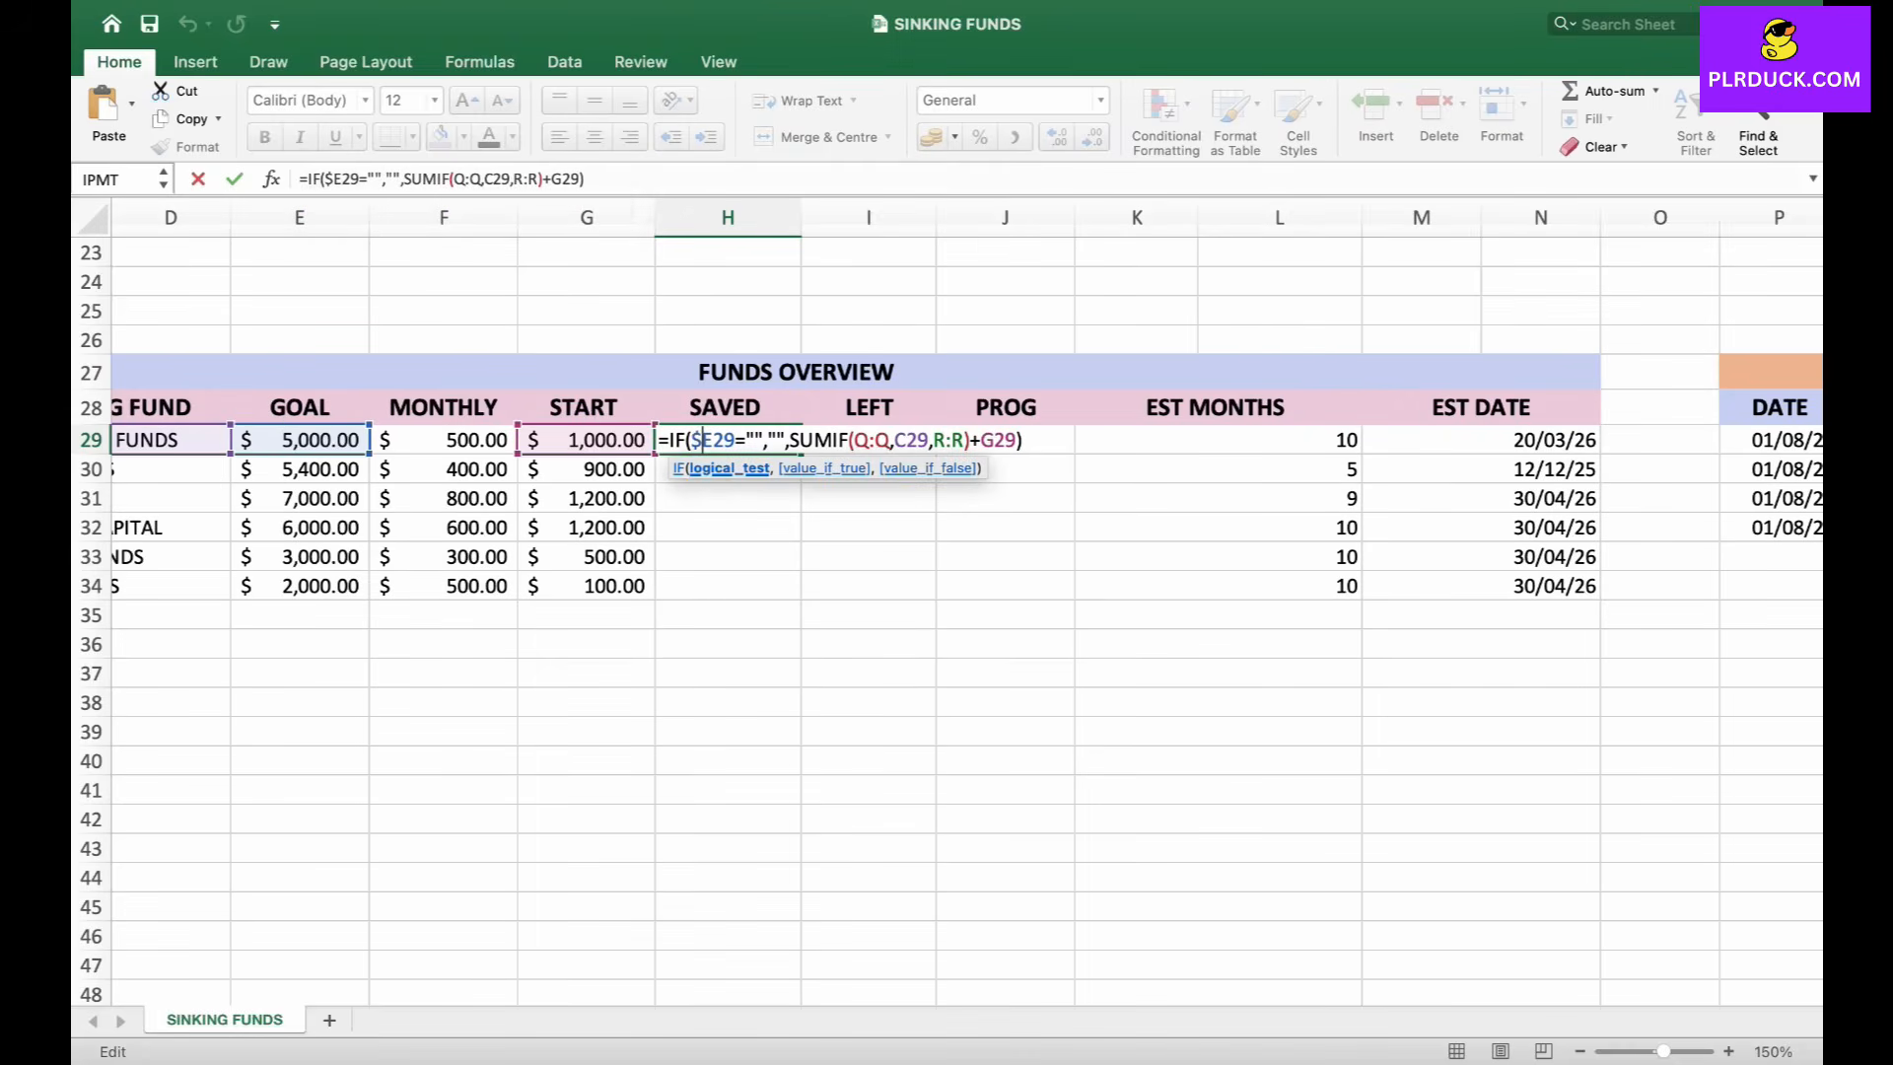
Make the SUMIF criteria range in the H29 formula absolute as $Q:$Q.
key(Right)
key(Right)
key(Right)
key(Right)
key(Right)
key(Right)
key(Right)
key(Right)
key(Right)
key(Right)
key(Right)
key(Right)
key(Right)
key(Right)
key(Right)
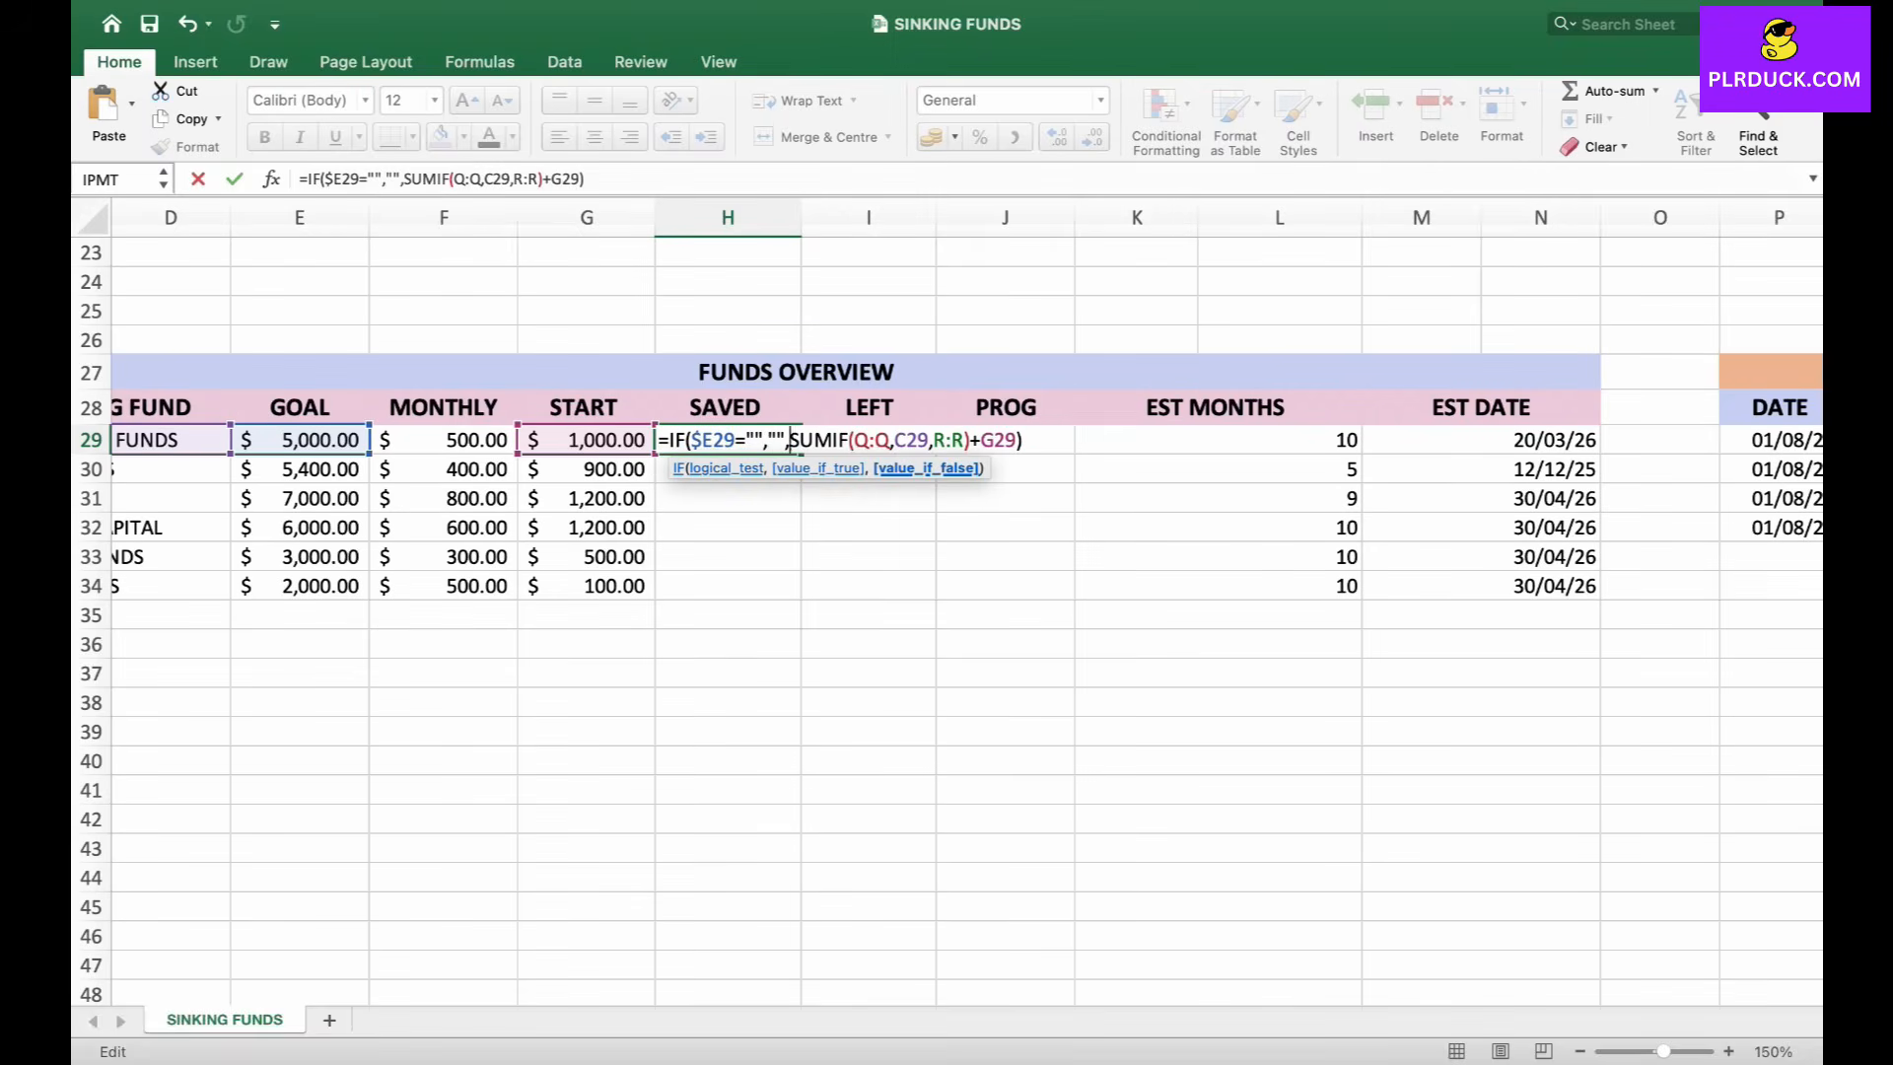
key(Right)
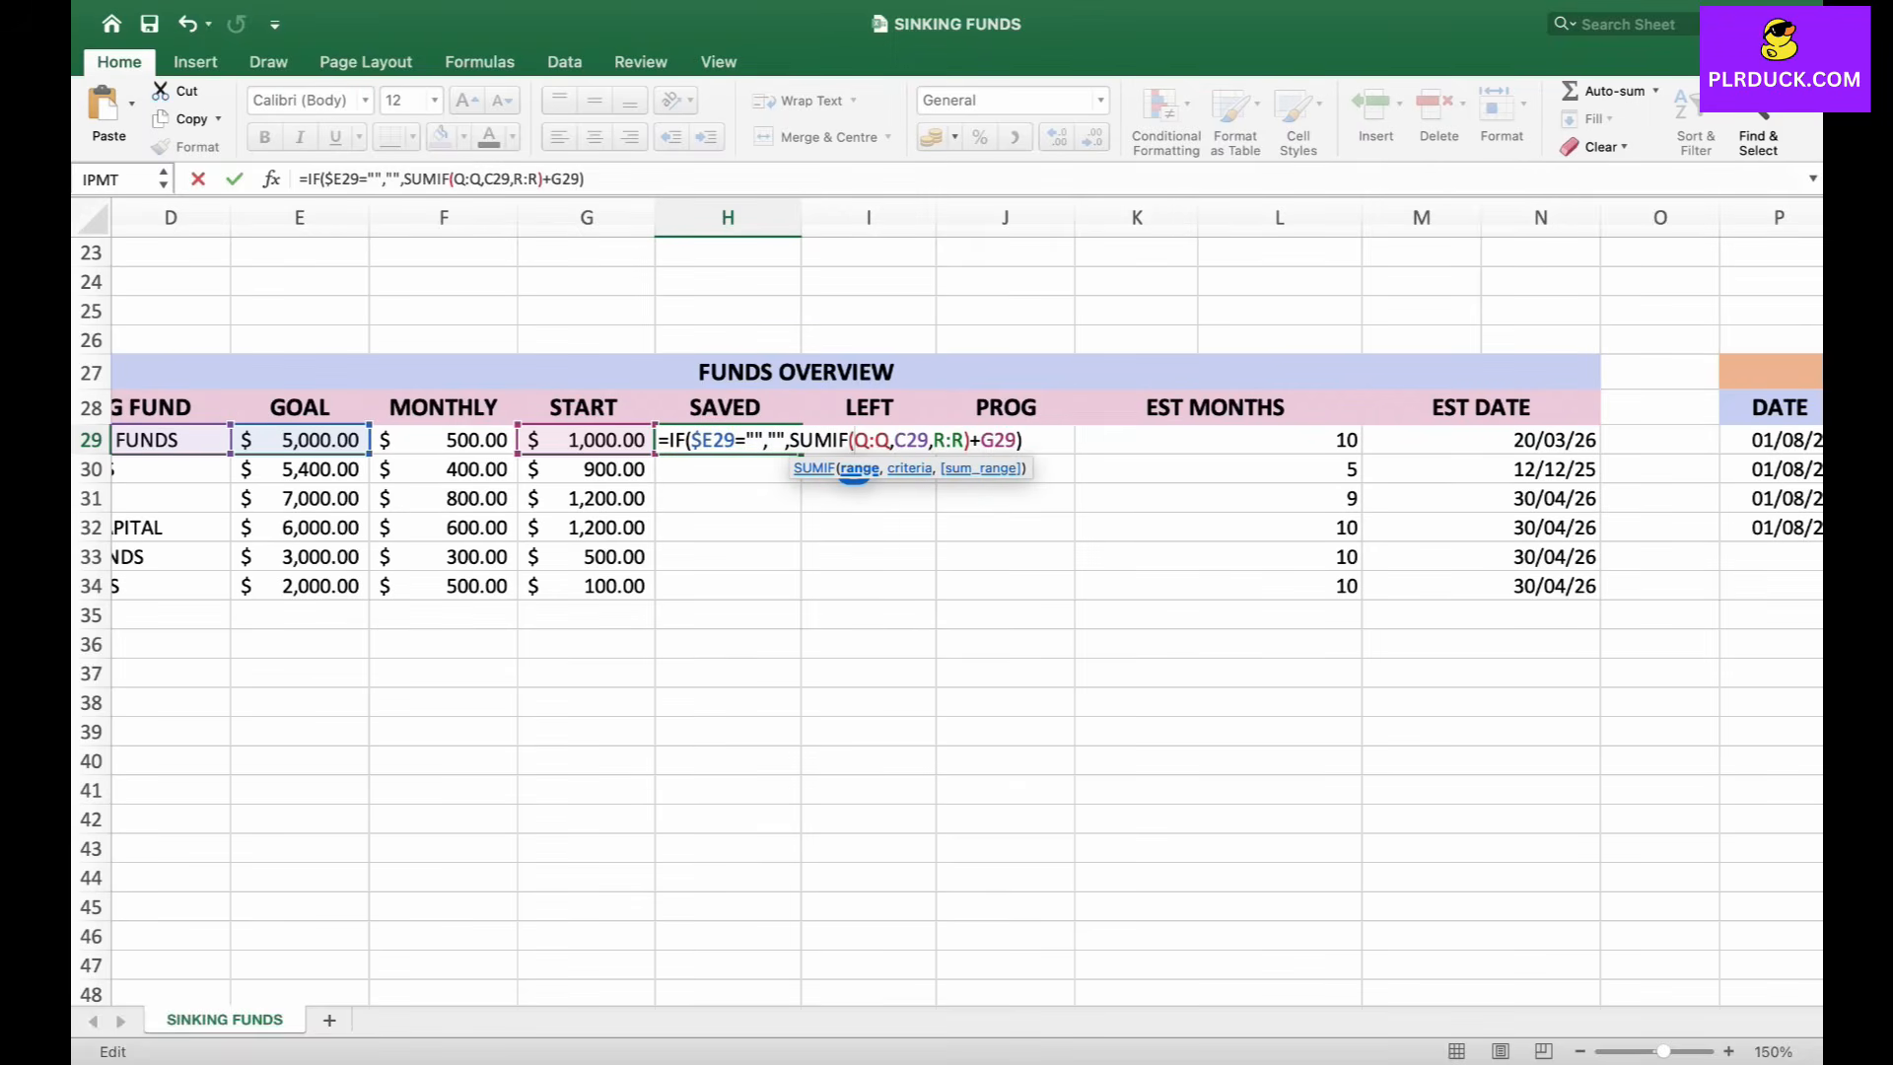
text($)
key(Right)
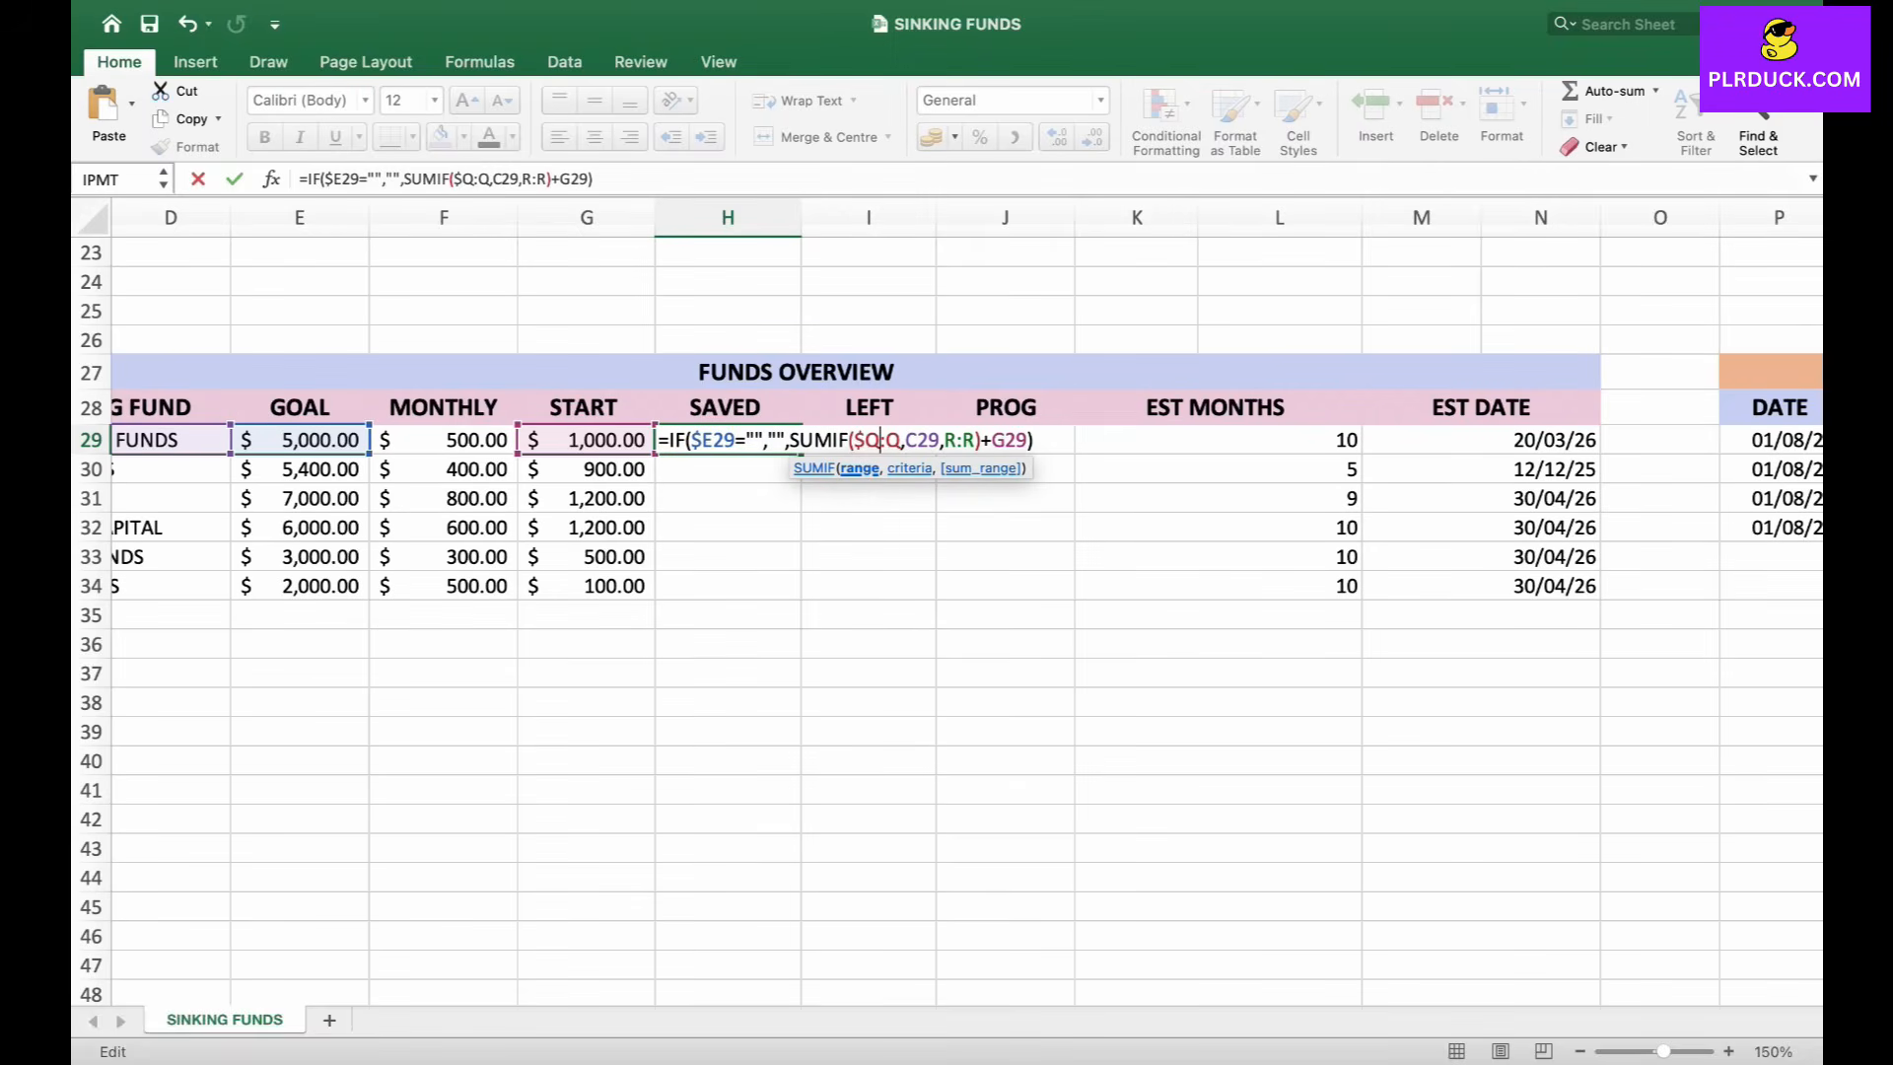
text($)
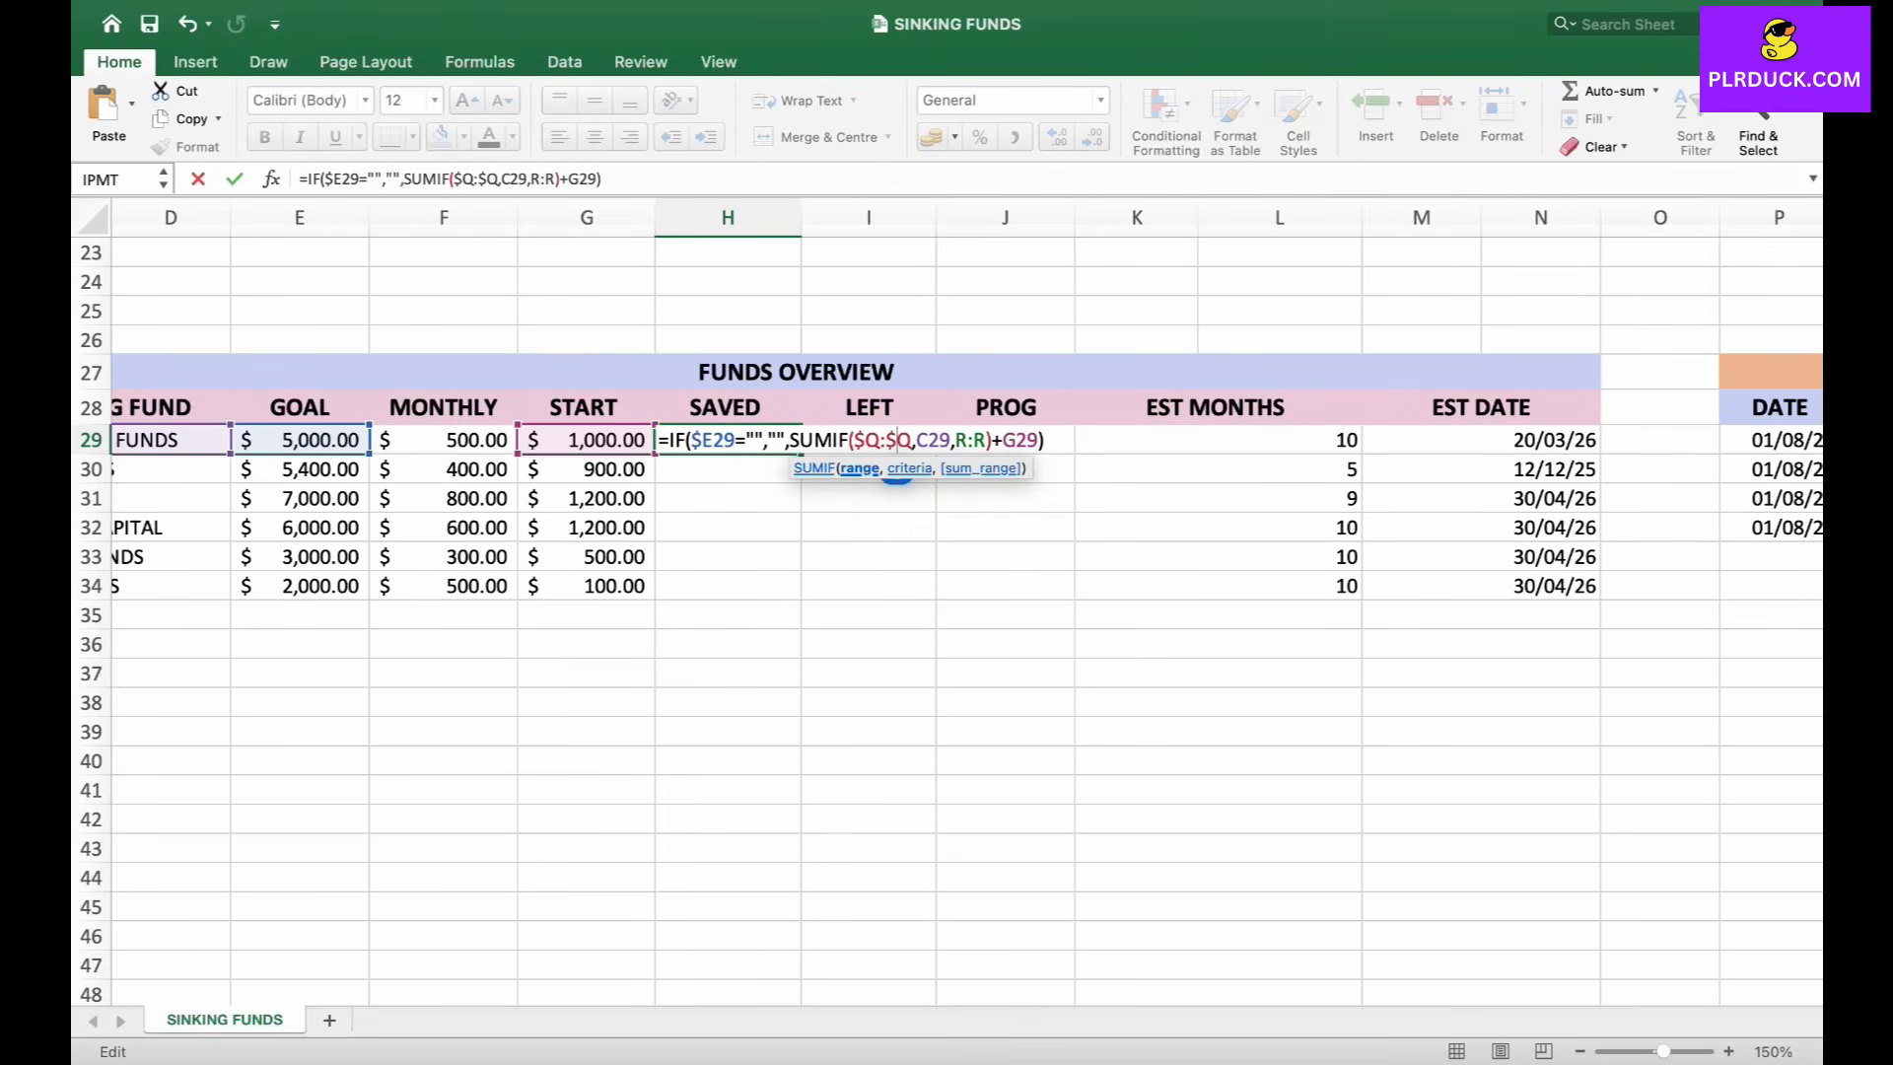
Make the column of the SUMIF criteria reference in the H29 formula absolute as $C29.
key(Right)
key(Right)
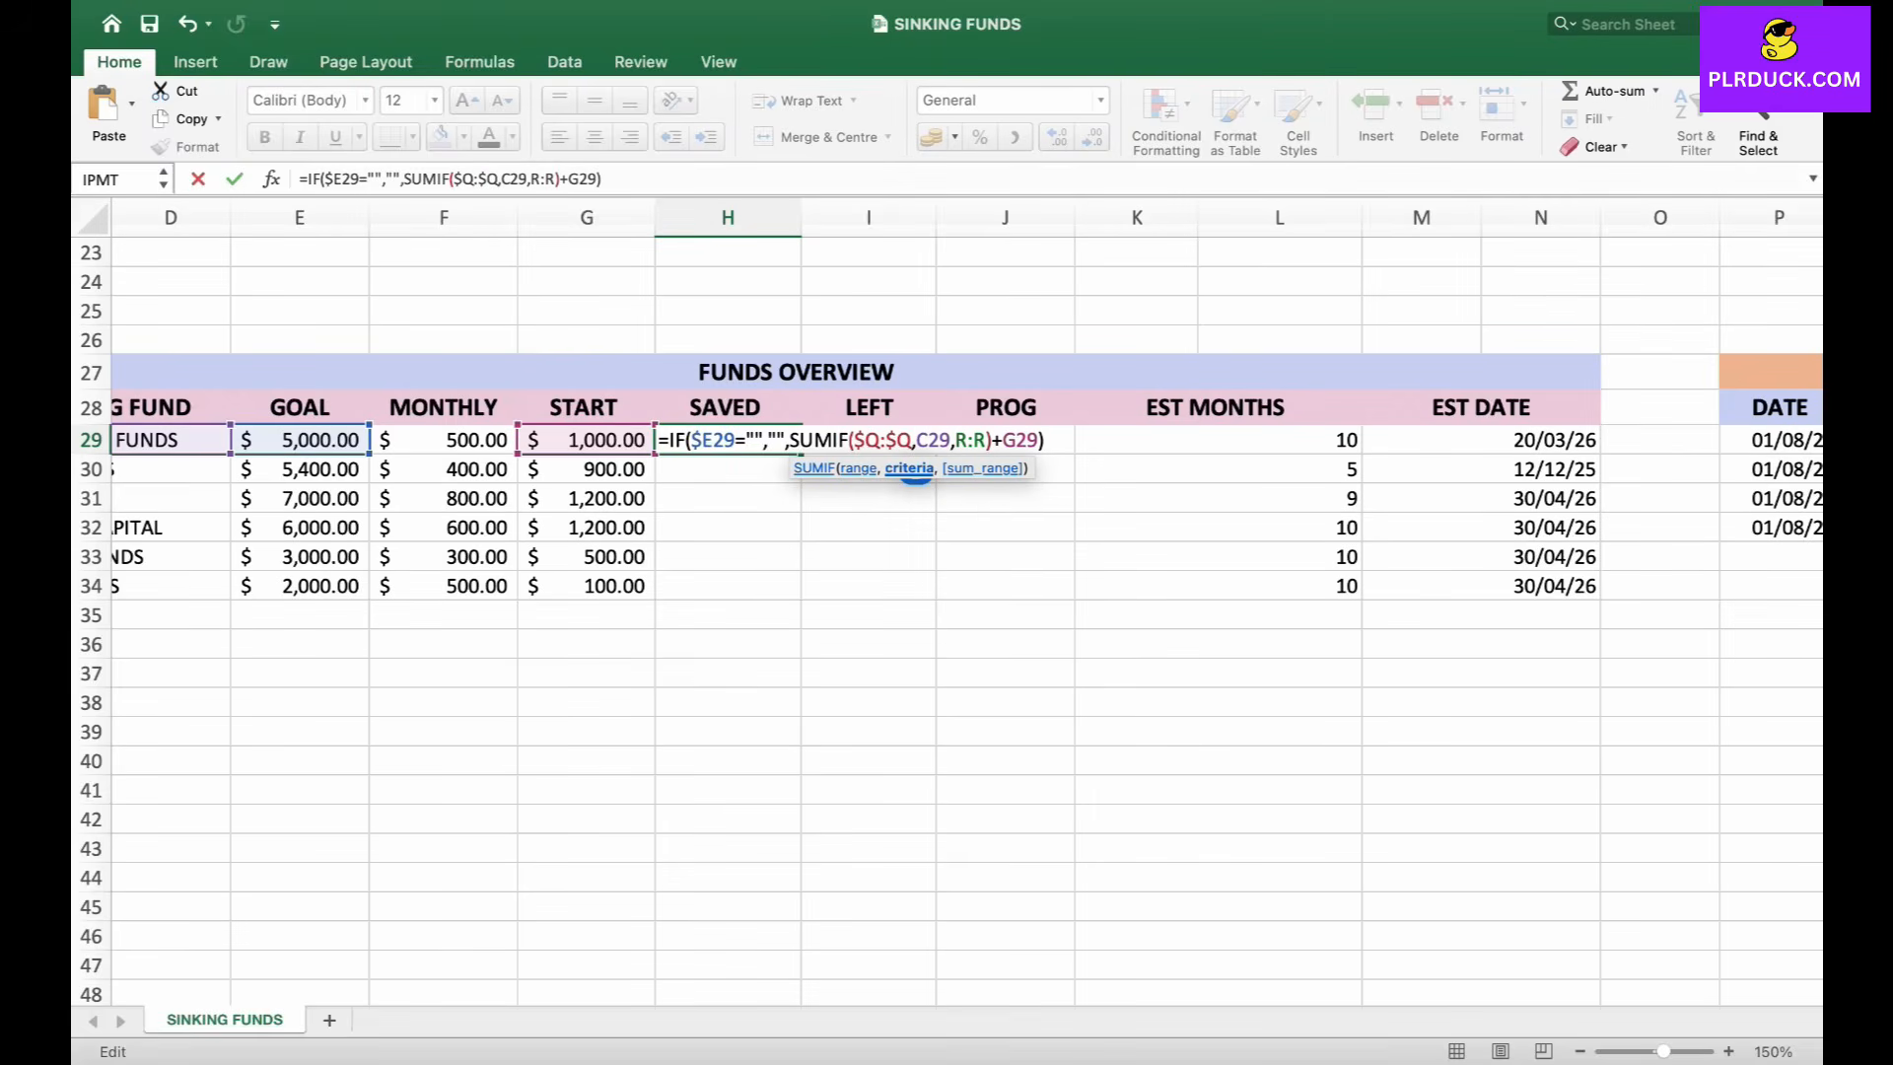
key(shift+Right)
key(Right)
key(shift+Right)
key(shift+Right)
key(Left)
key(Left)
text($)
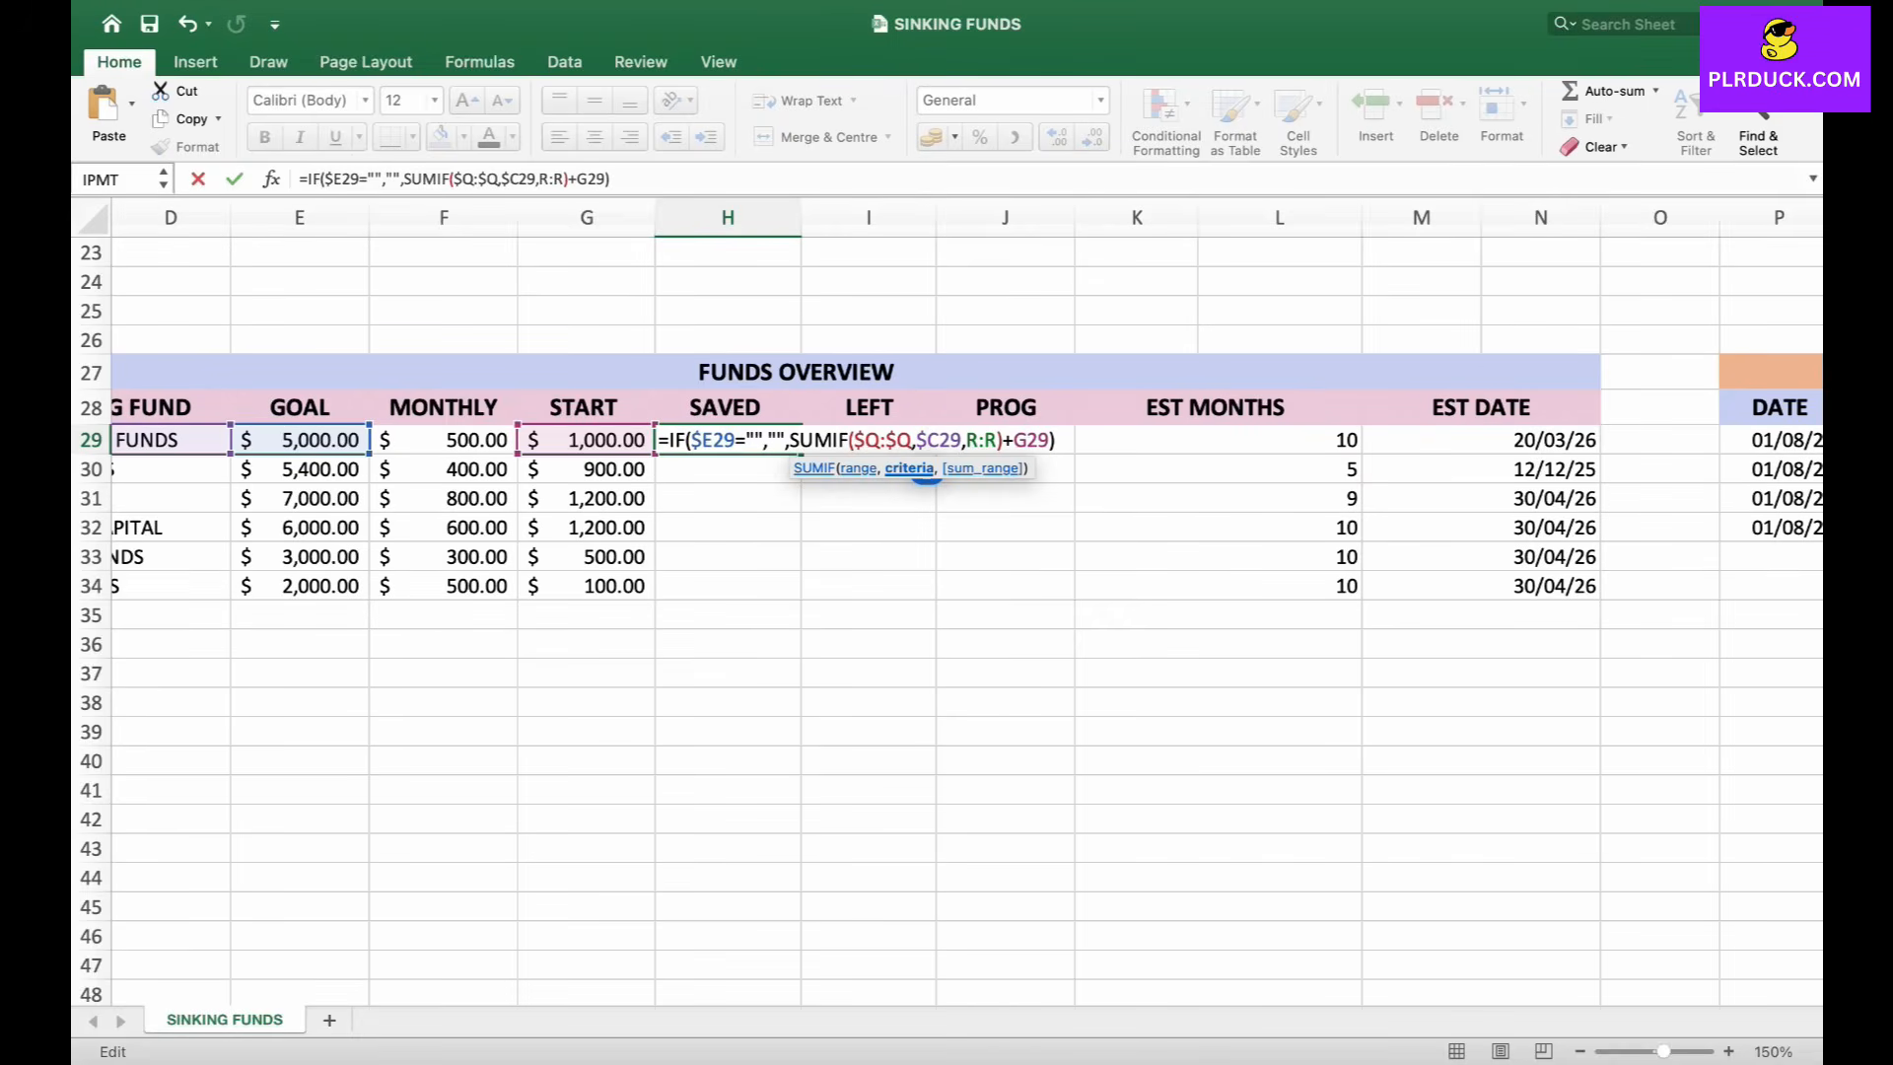
Make the SUMIF sum range absolute as $R:$R and commit the H29 formula, leaving G29 relative.
key(Right)
text($Q:$)
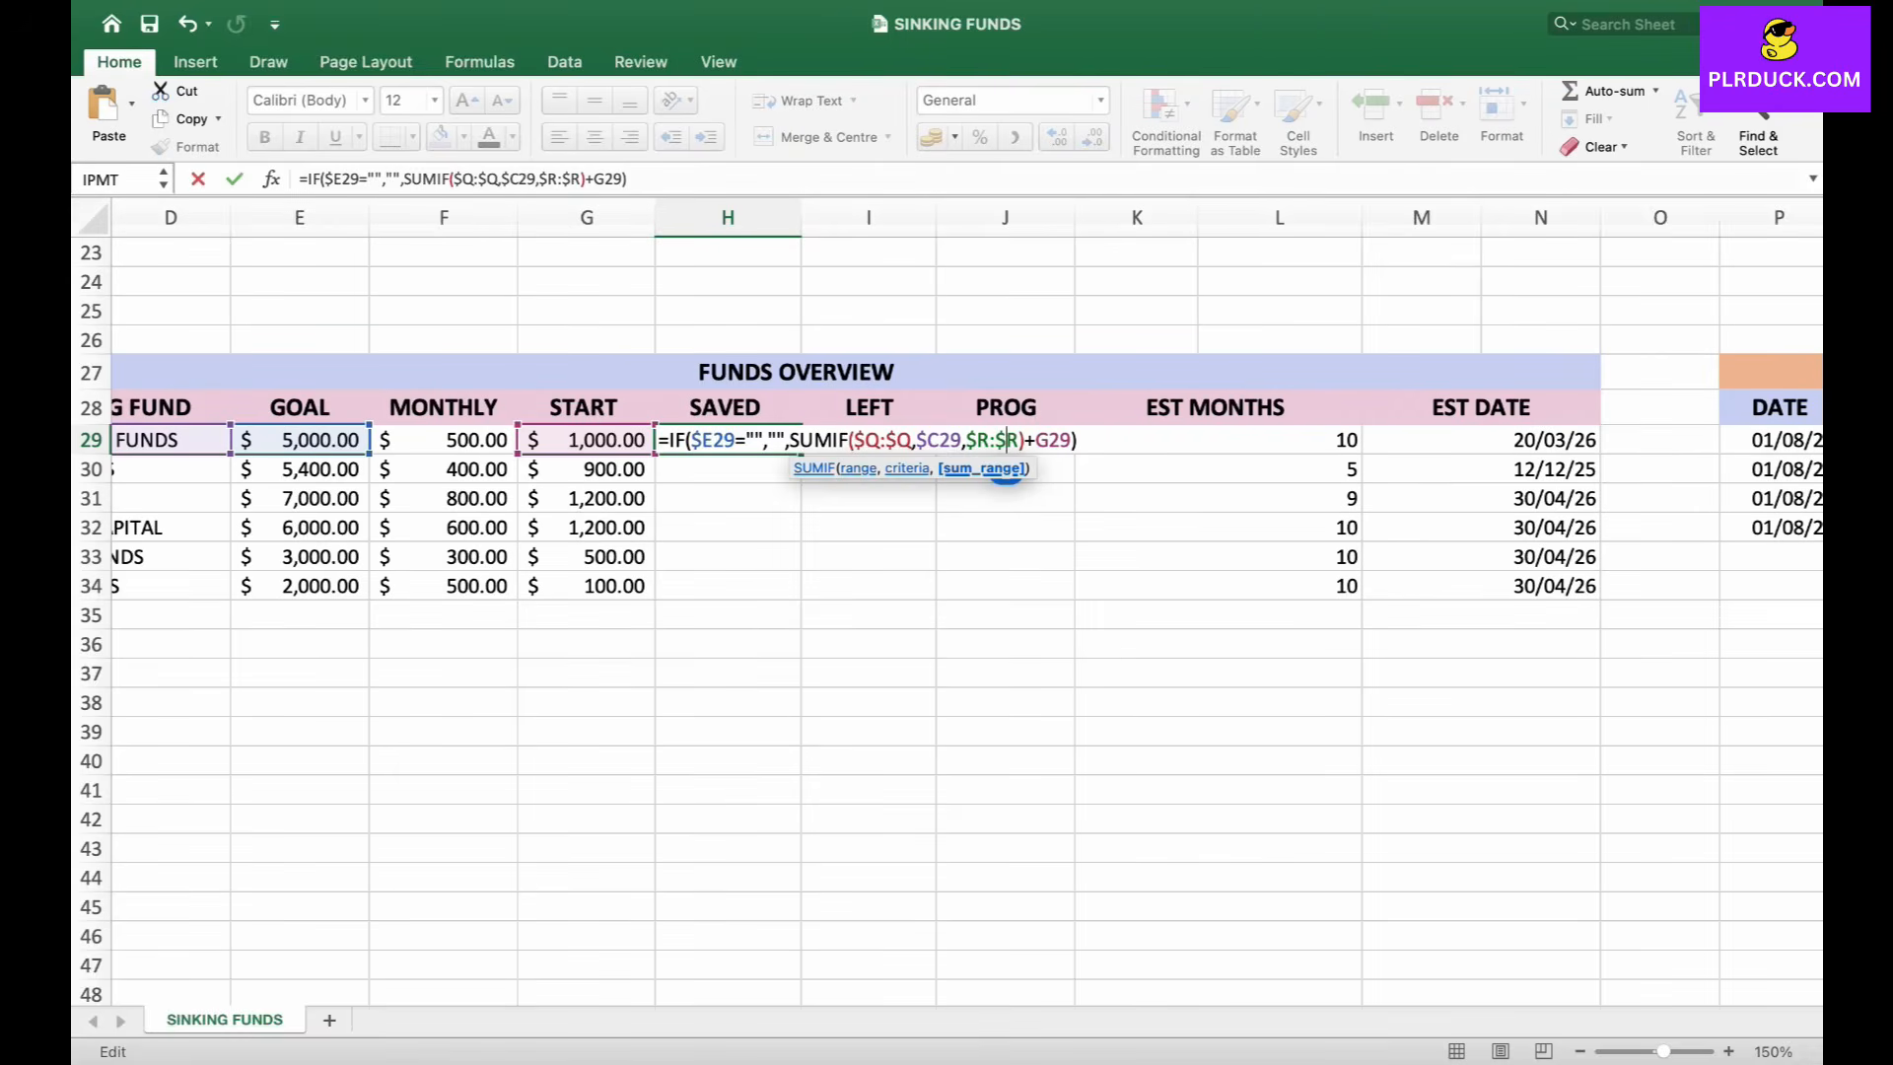
key(Right)
key(Right)
key(Right)
key(Right)
key(Right)
key(Right)
key(Right)
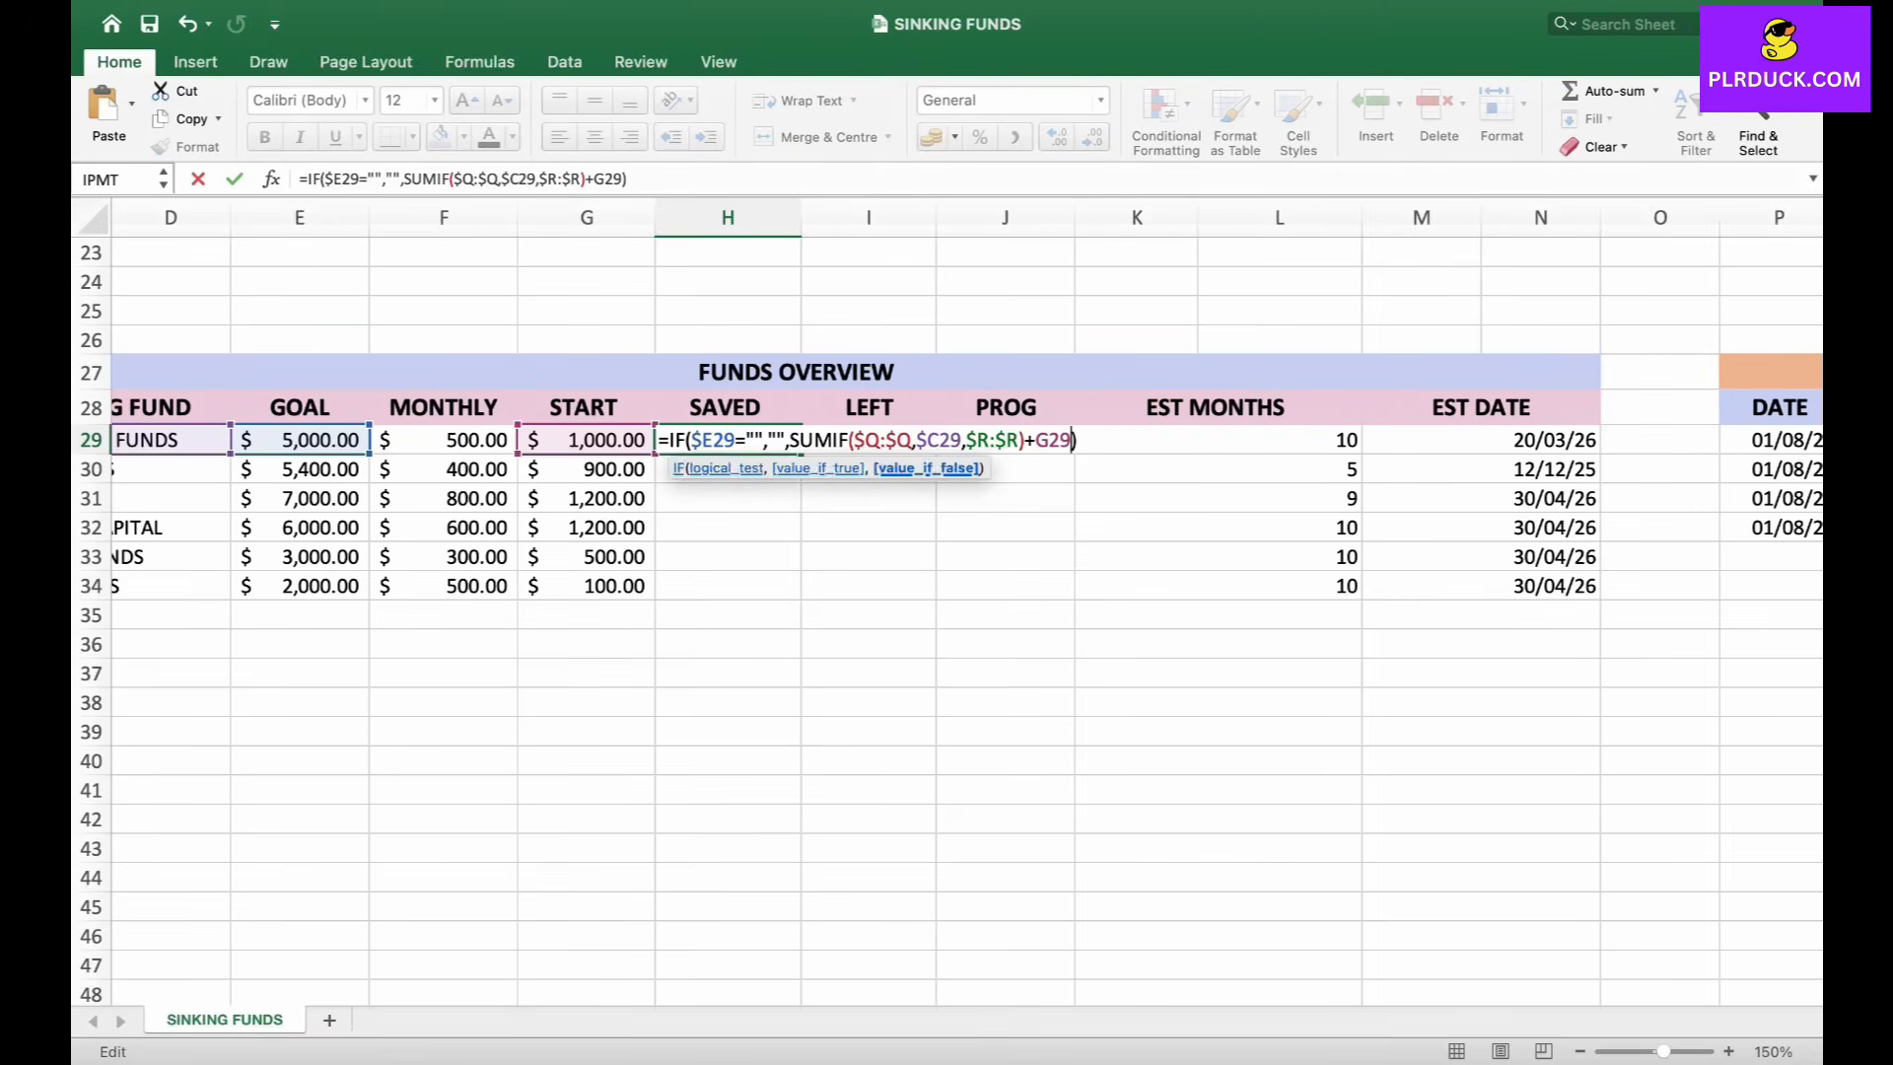
key(Return)
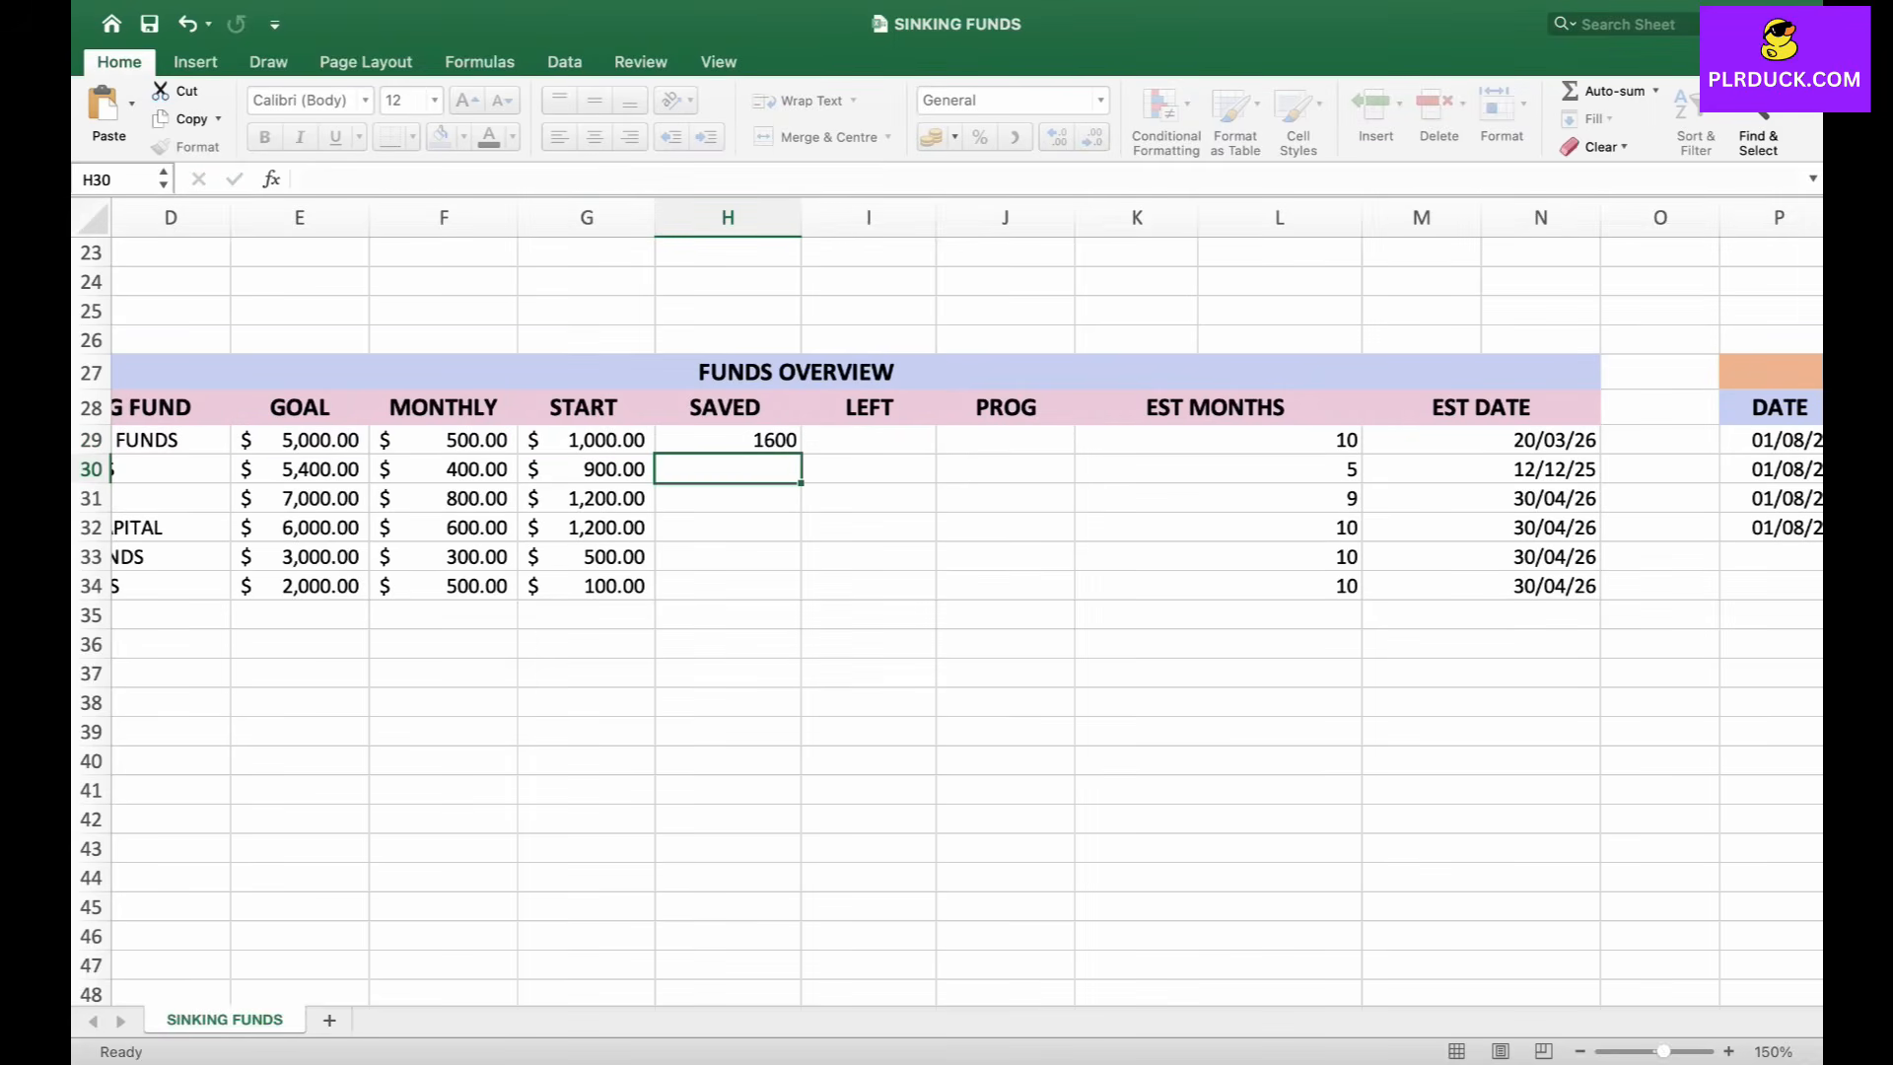
Fill the SAVED formula from H29 down to H34 and check the TUTION FEES result against G30 and R30.
key(Up)
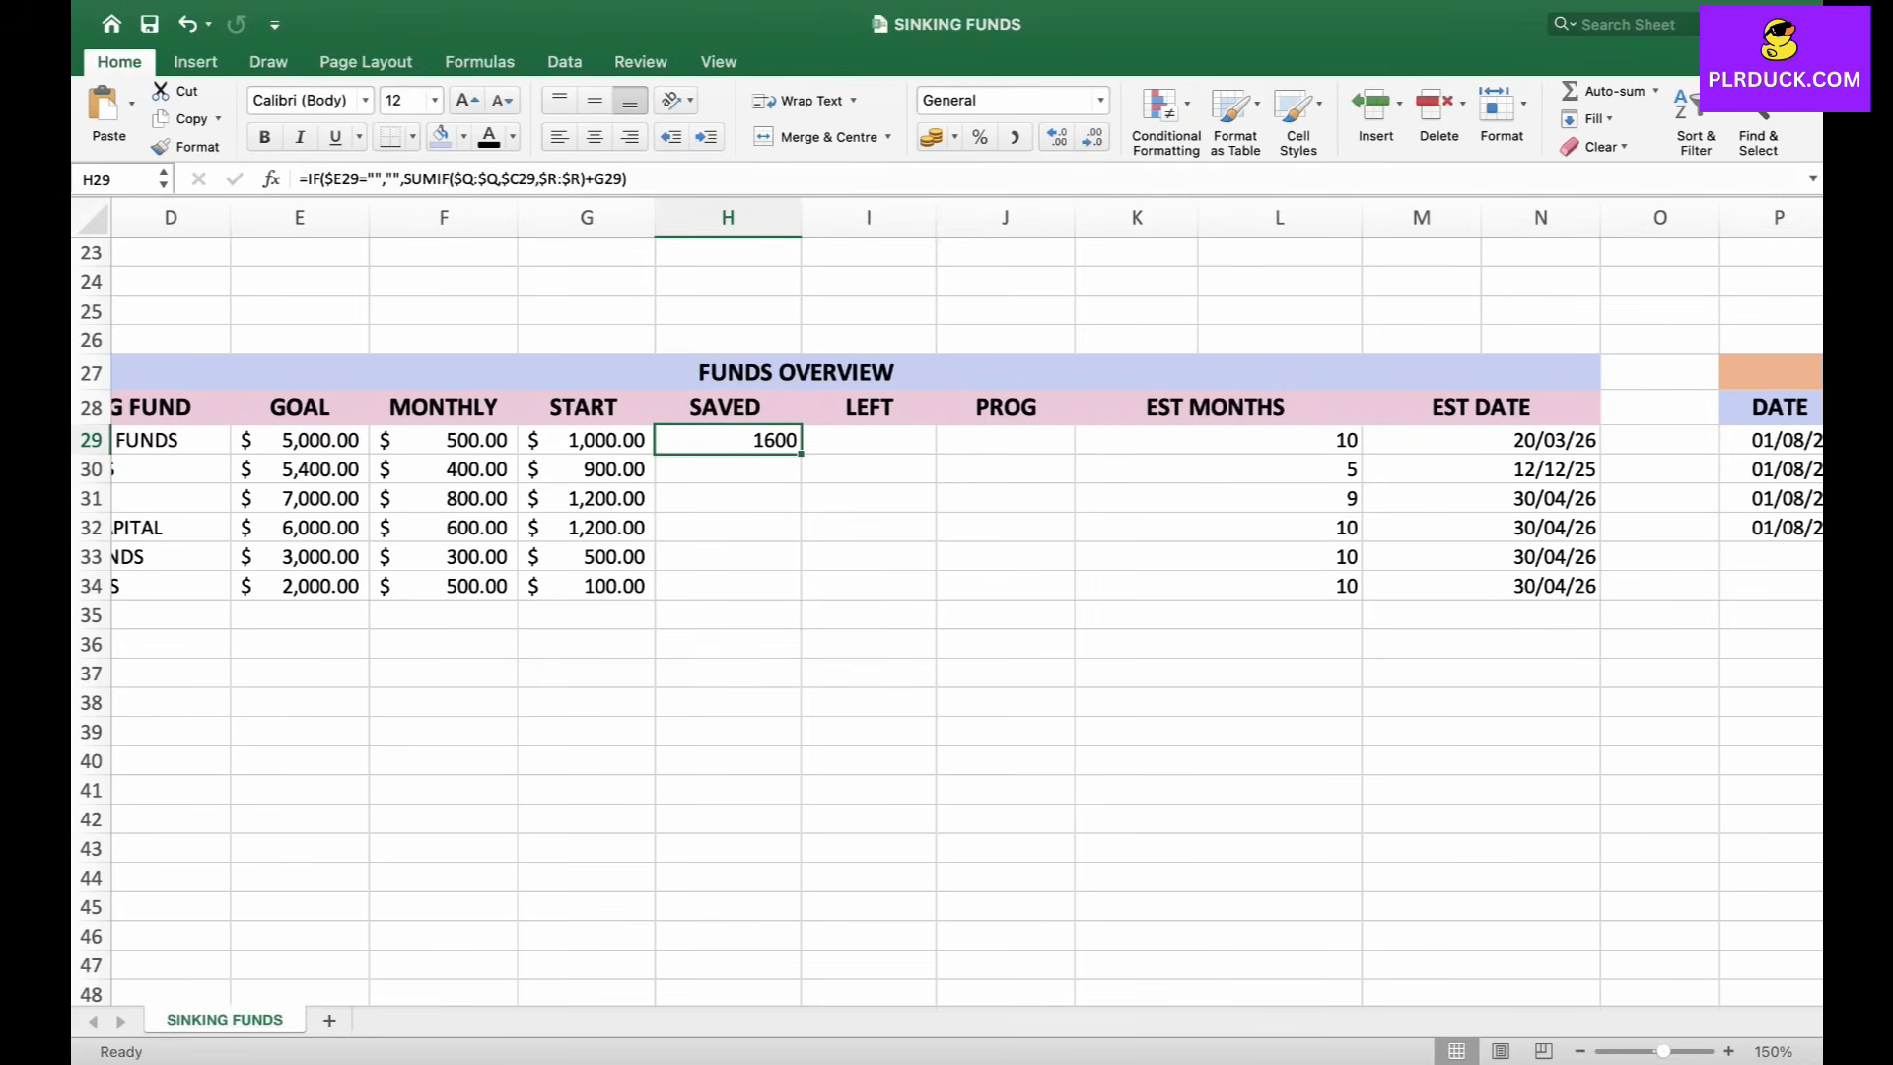
drag(800, 452, 800, 592)
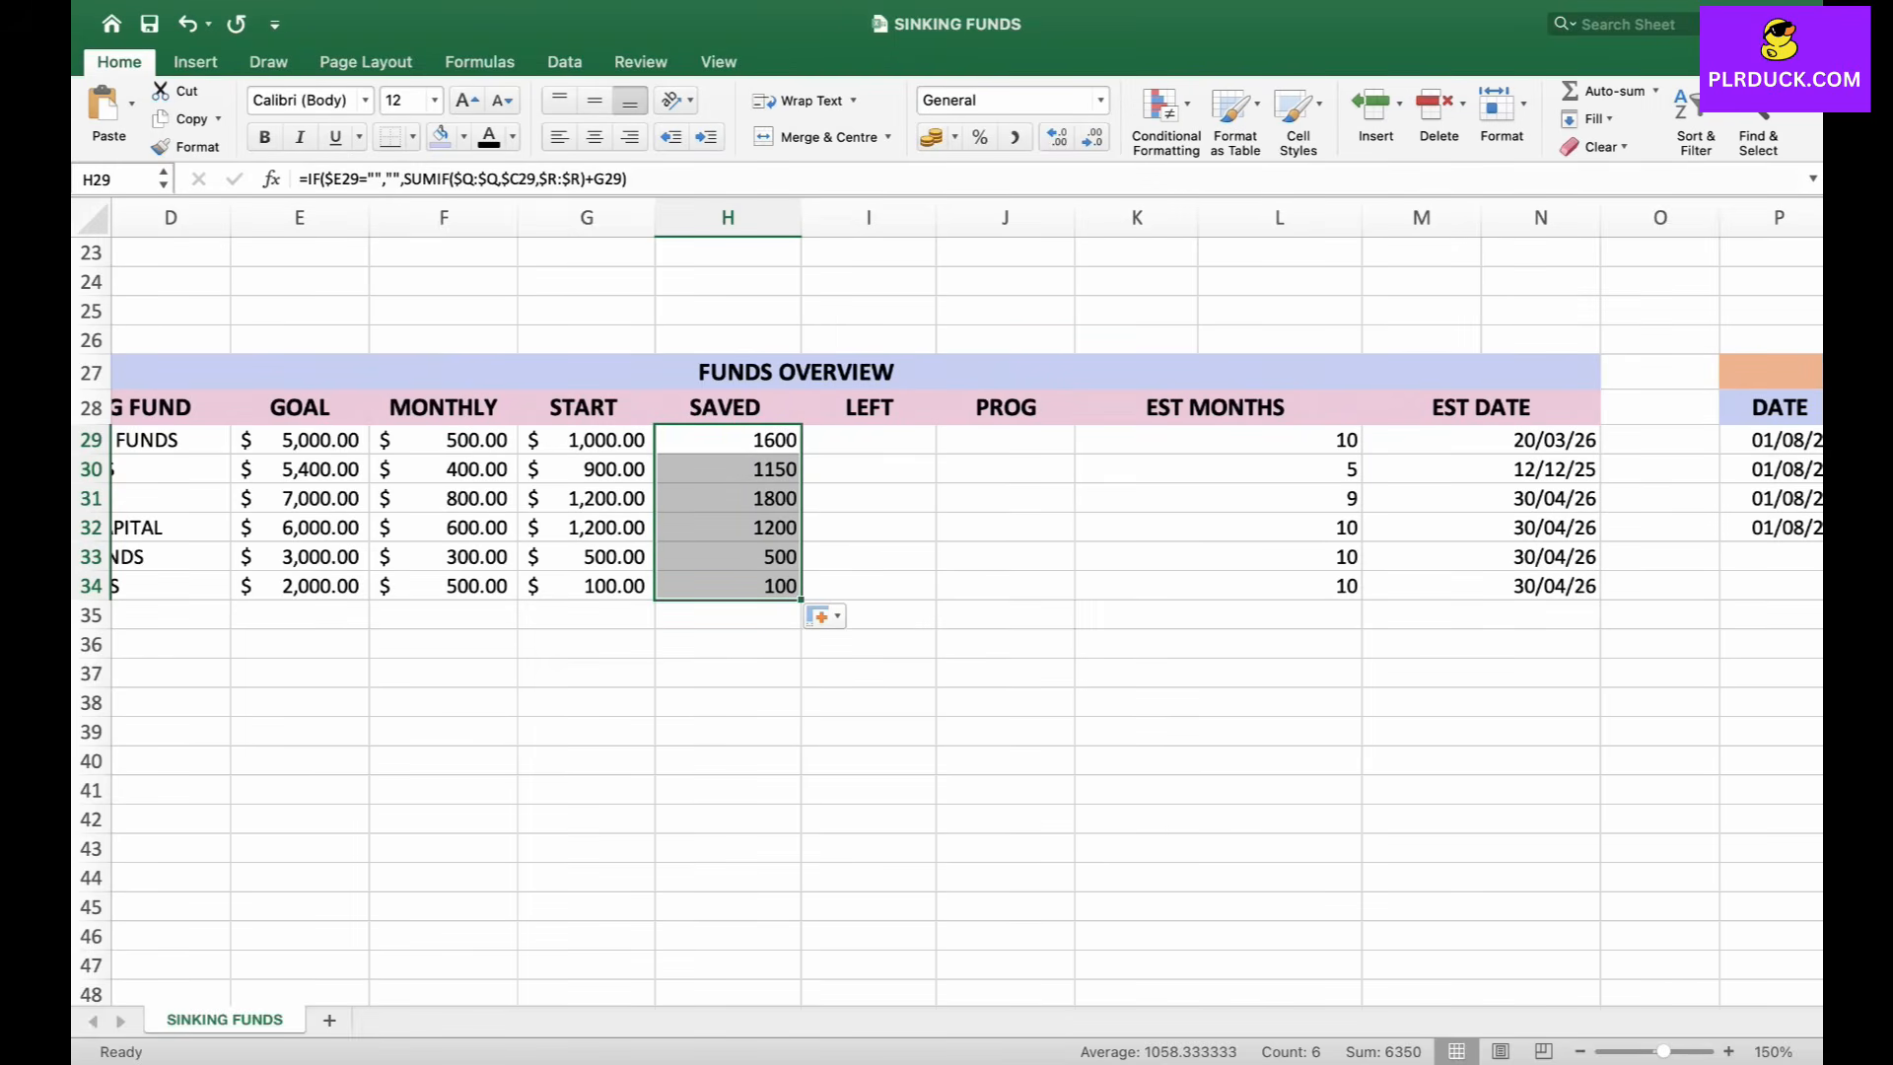
click(587, 470)
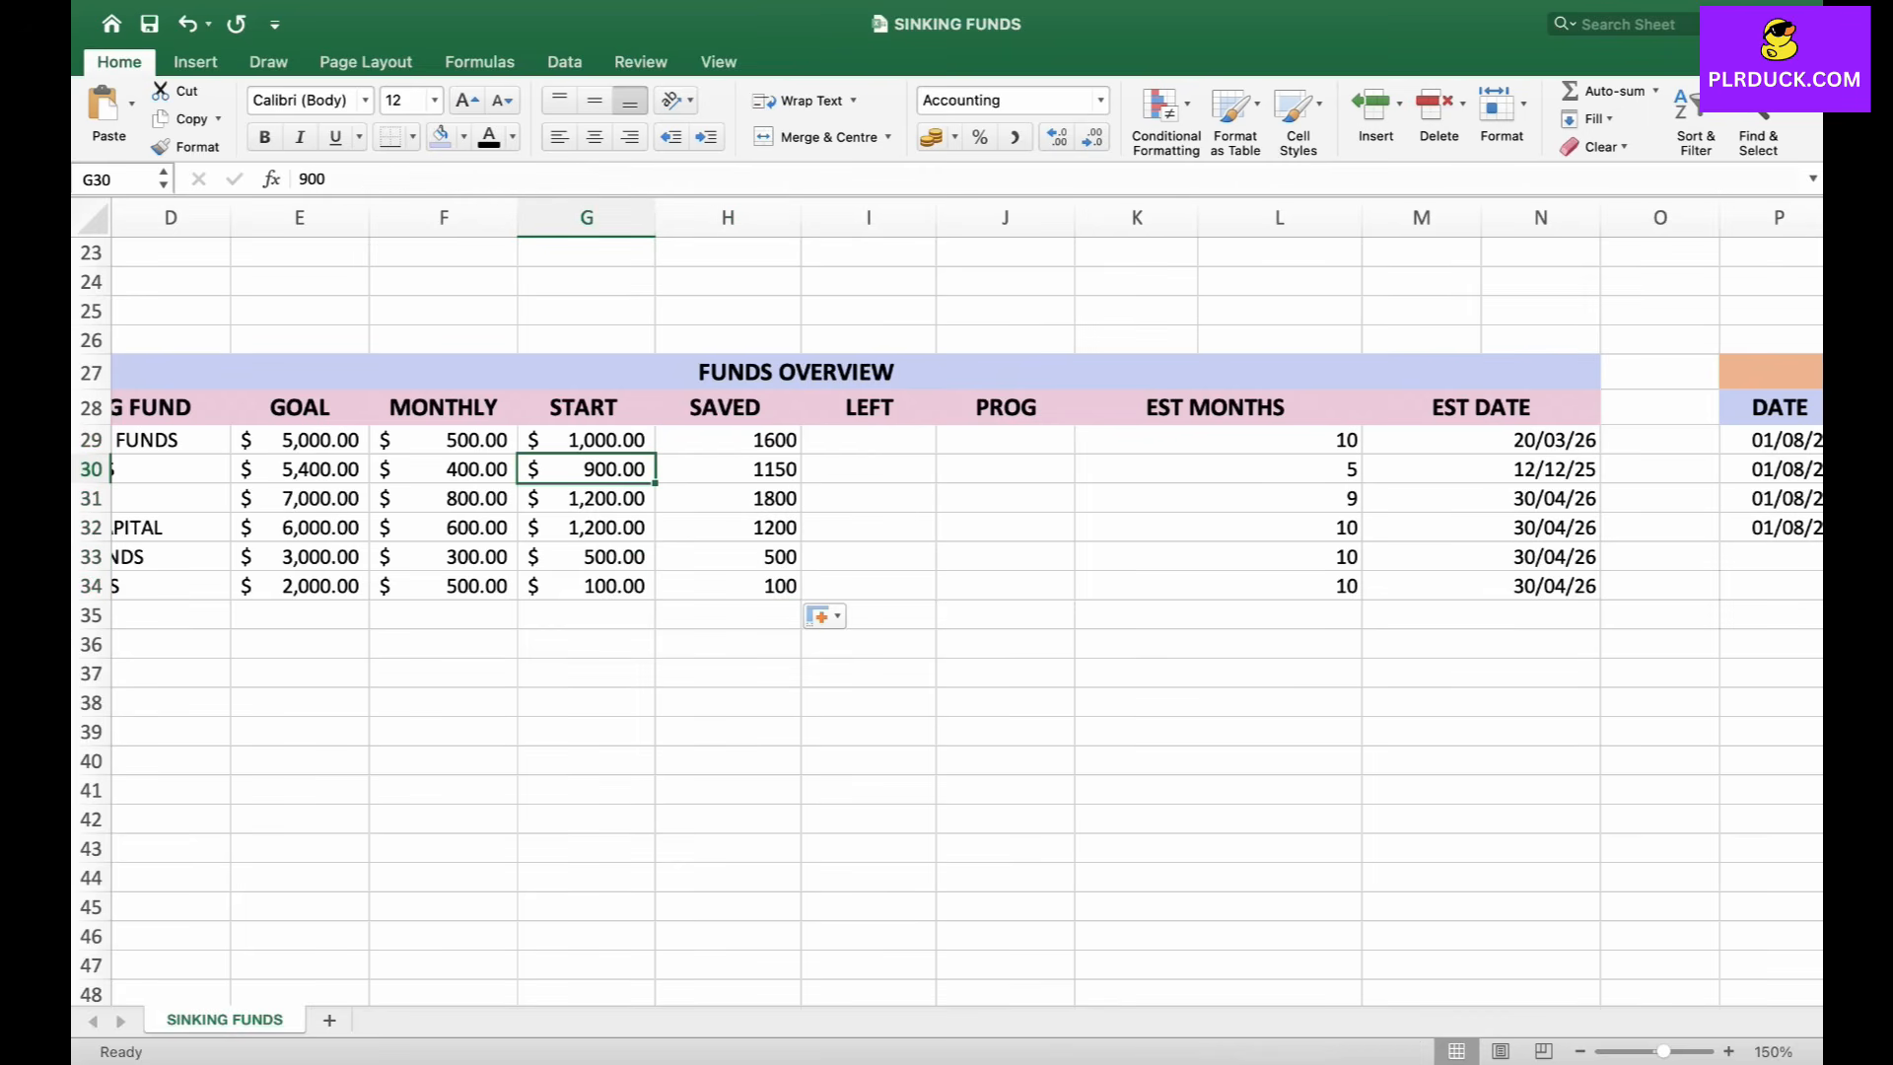
scroll(587, 470, down, 2)
scroll(587, 469, left, 1)
scroll(587, 469, right, 4)
scroll(951, 603, right, 1)
scroll(950, 604, up, 1)
click(1673, 490)
scroll(1673, 491, left, 7)
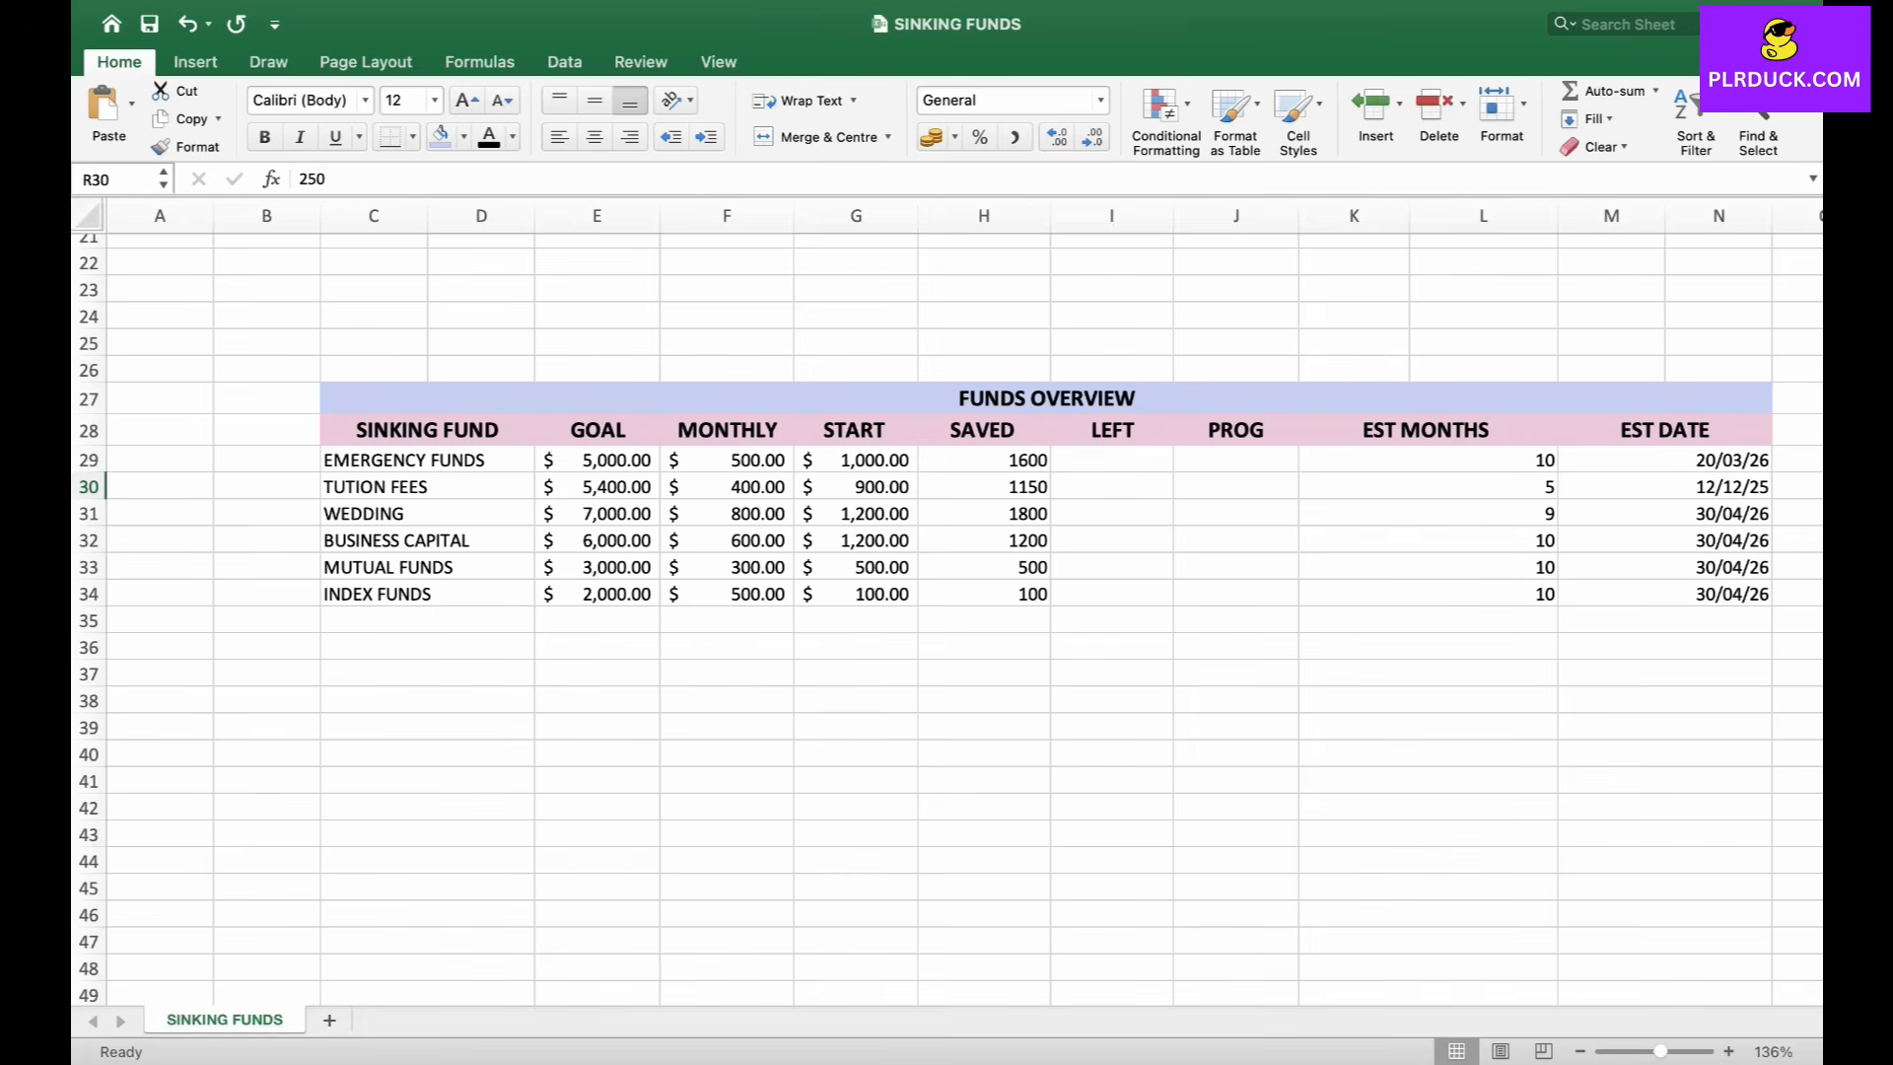
Format the SAVED amounts in H29:H34 as accounting values in $ English (United States).
drag(984, 461, 984, 594)
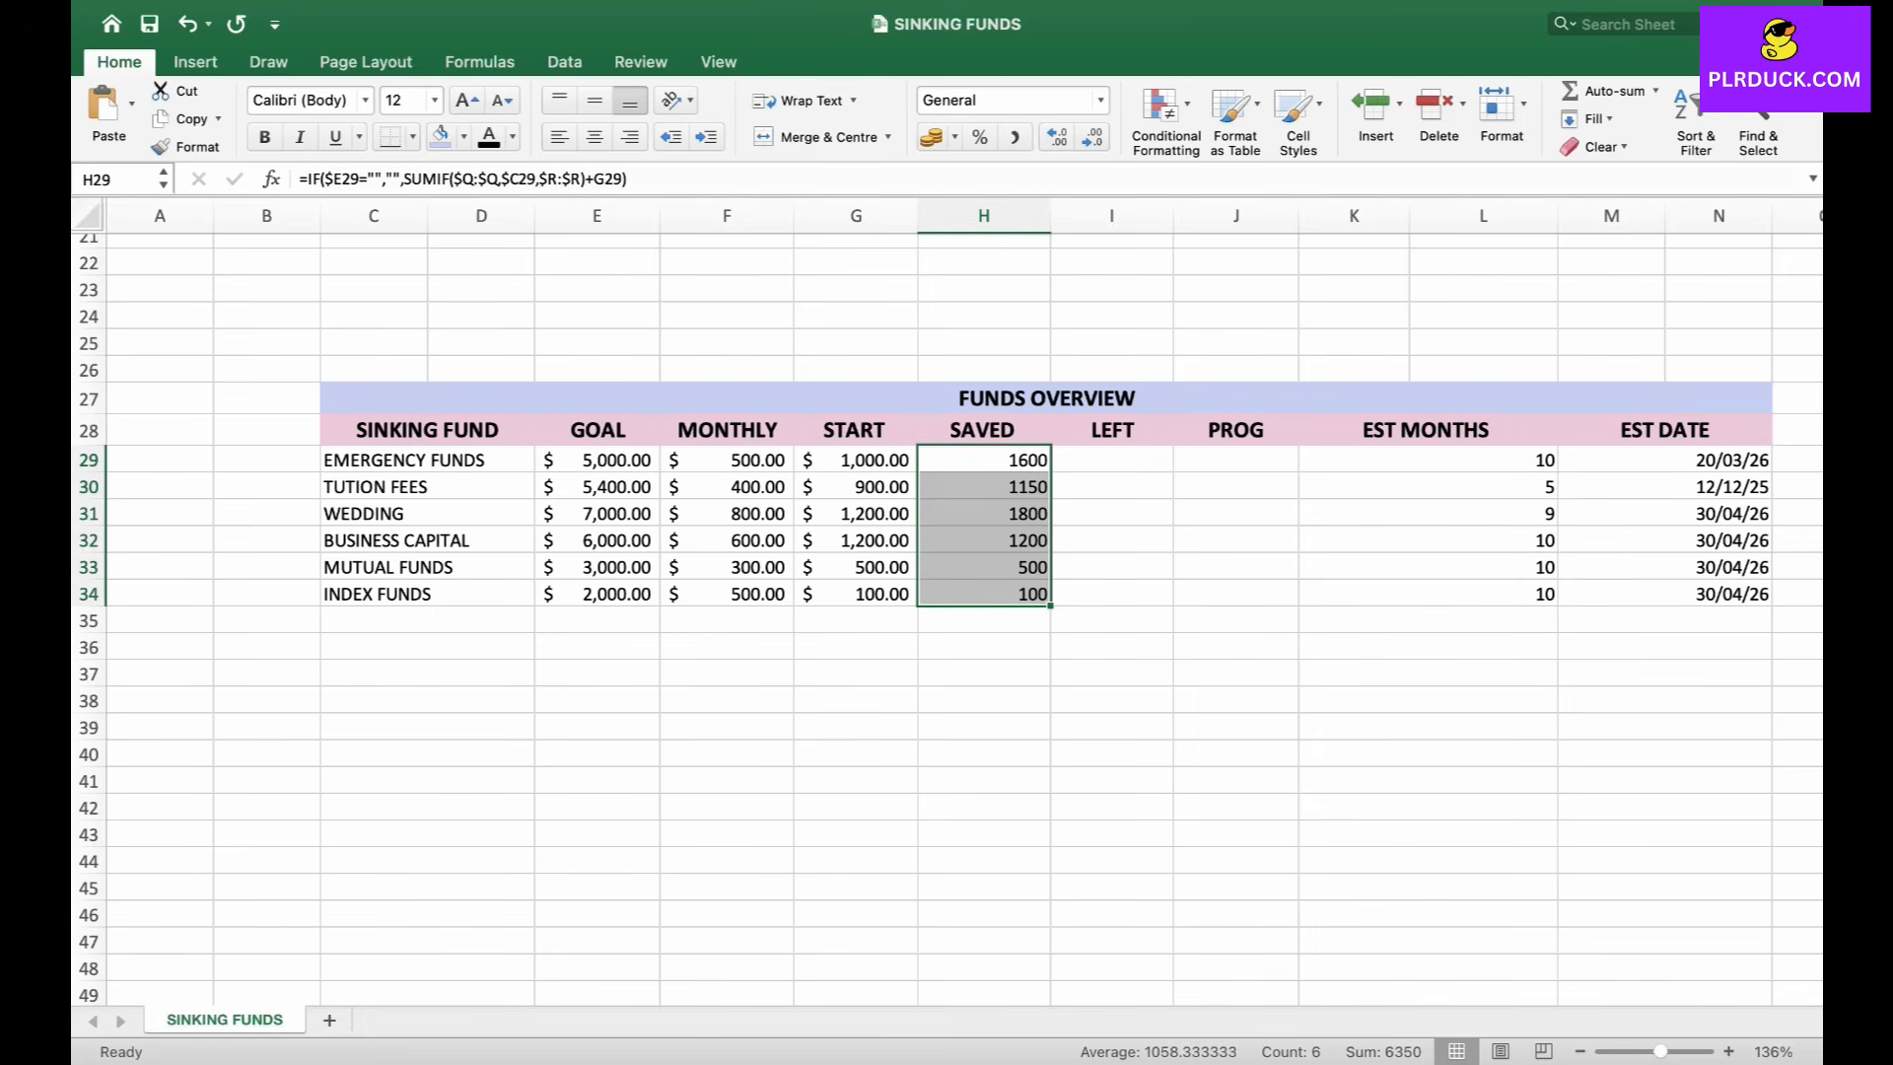
click(954, 137)
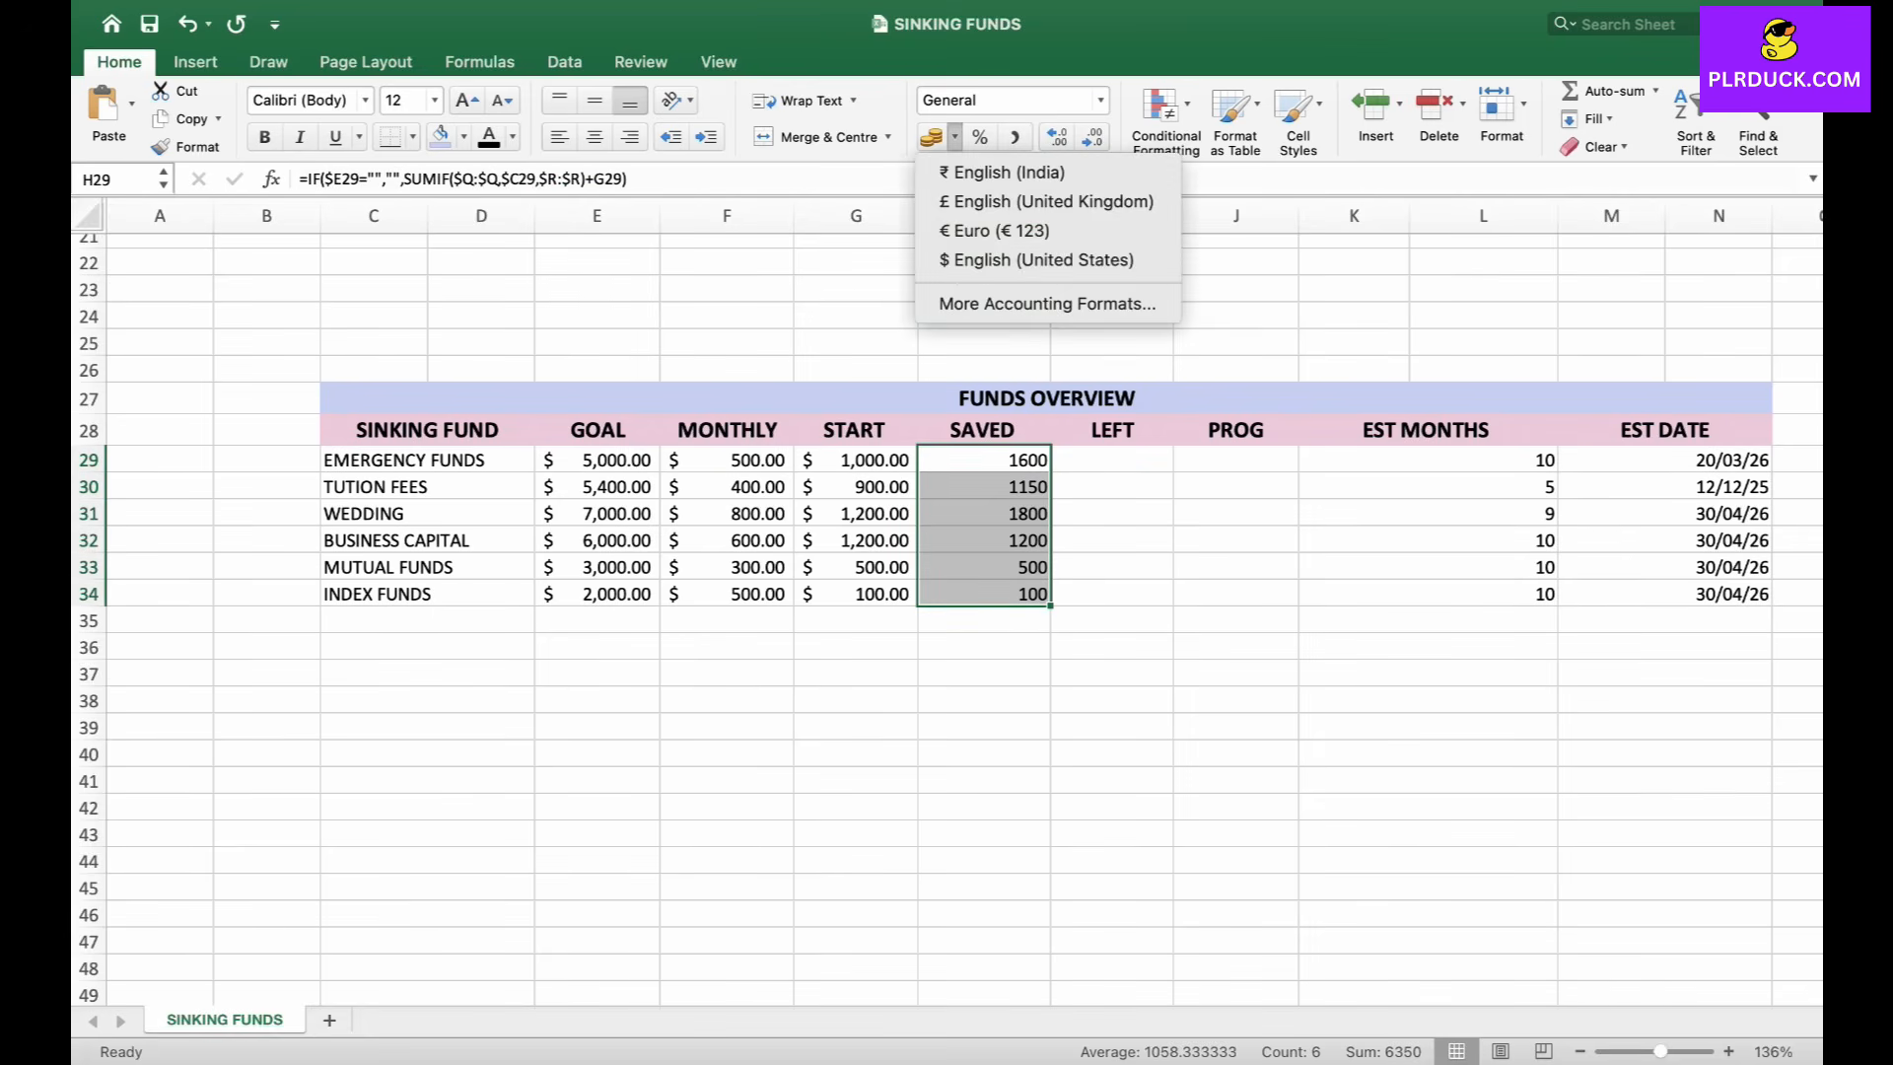
click(1036, 260)
click(1112, 540)
Compare the INDEX FUNDS name, START amount and SAVED formula in row 34 with its entry in the contributions tracker.
click(856, 593)
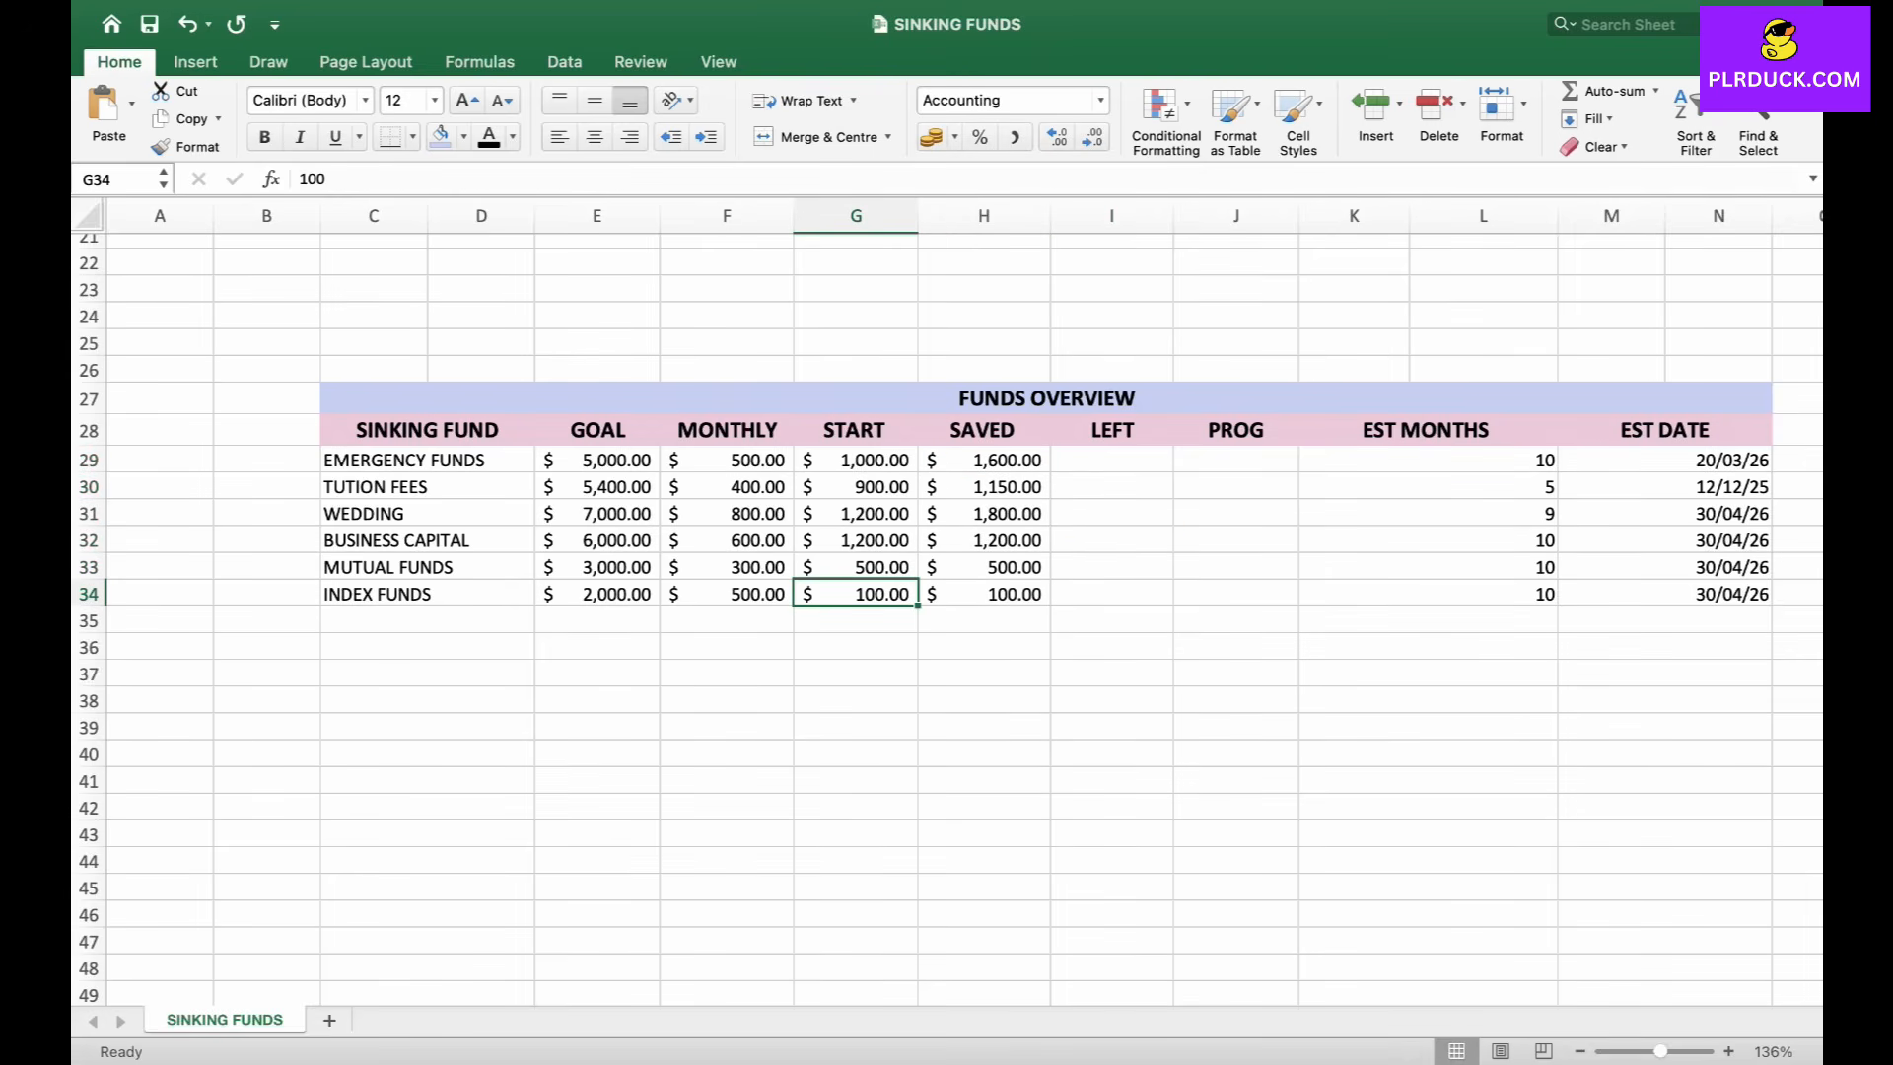
click(986, 594)
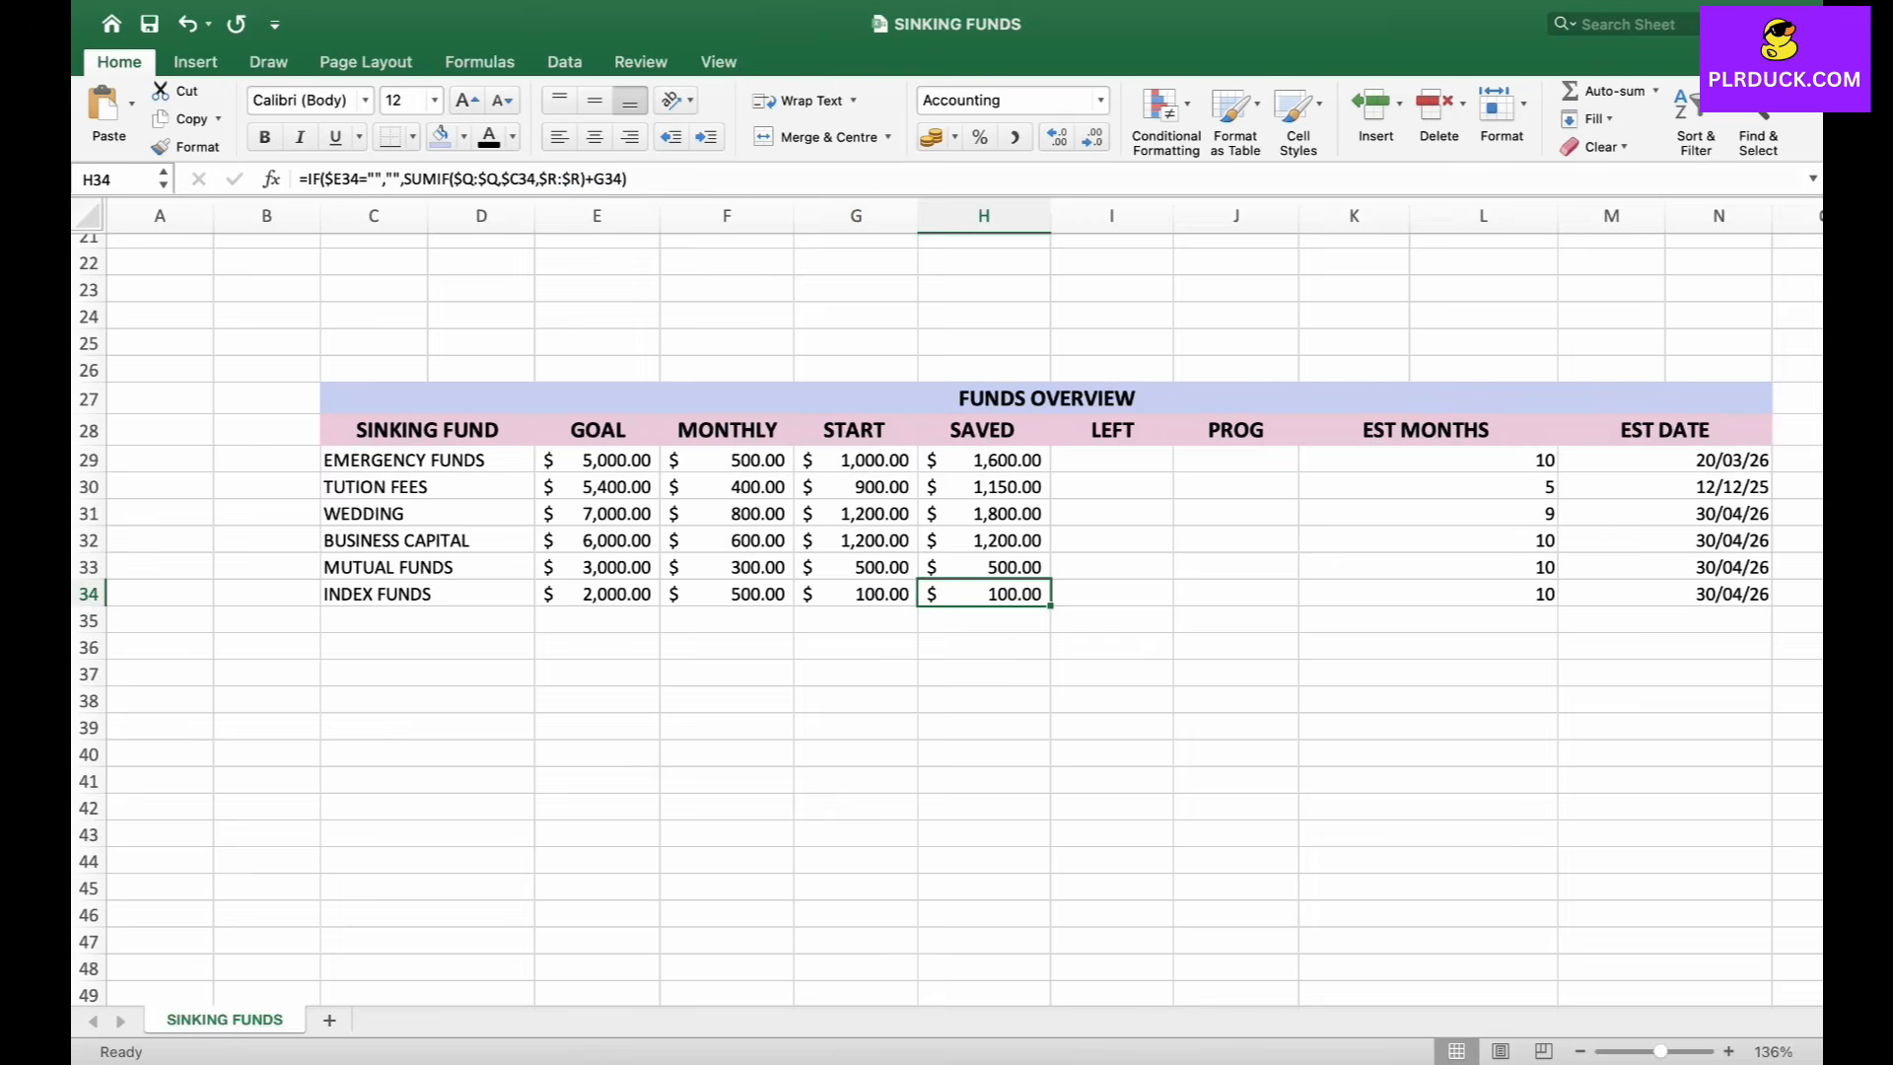
scroll(986, 594, right, 5)
scroll(986, 594, right, 3)
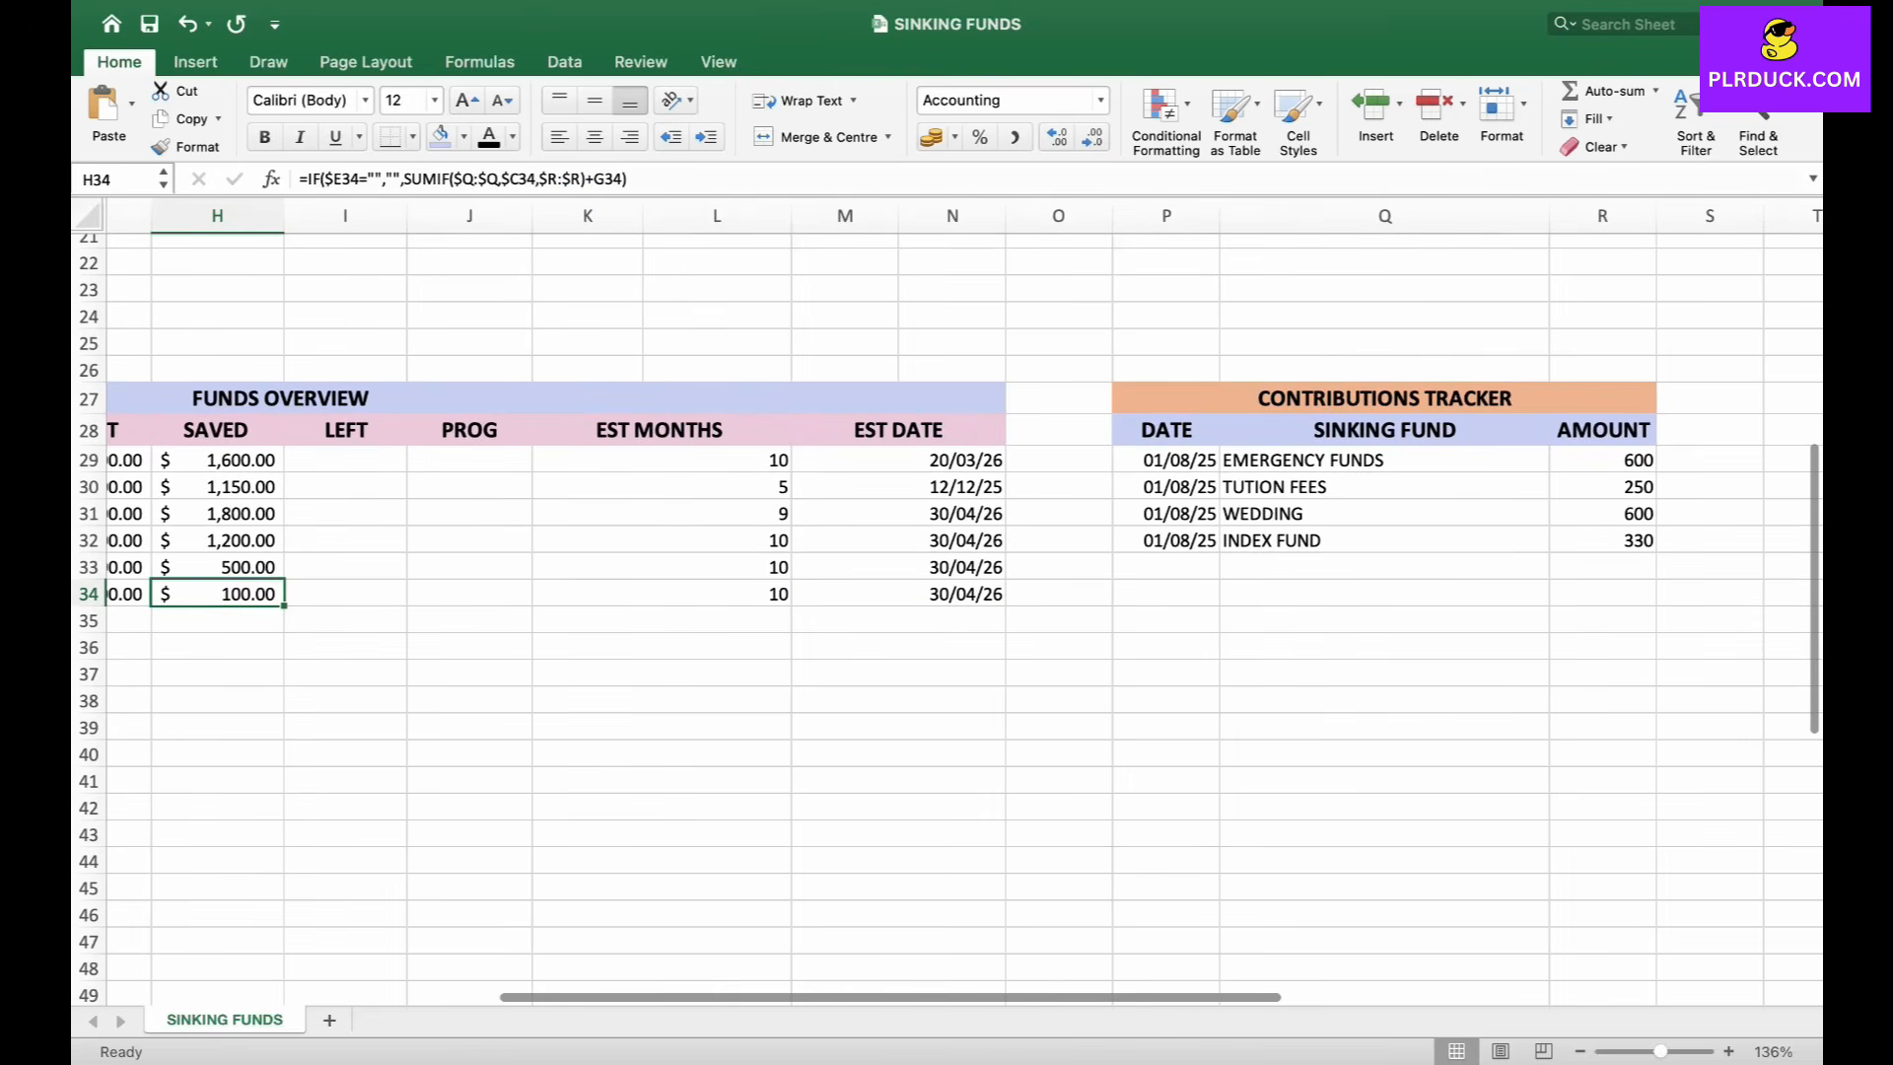
click(1385, 540)
click(1602, 541)
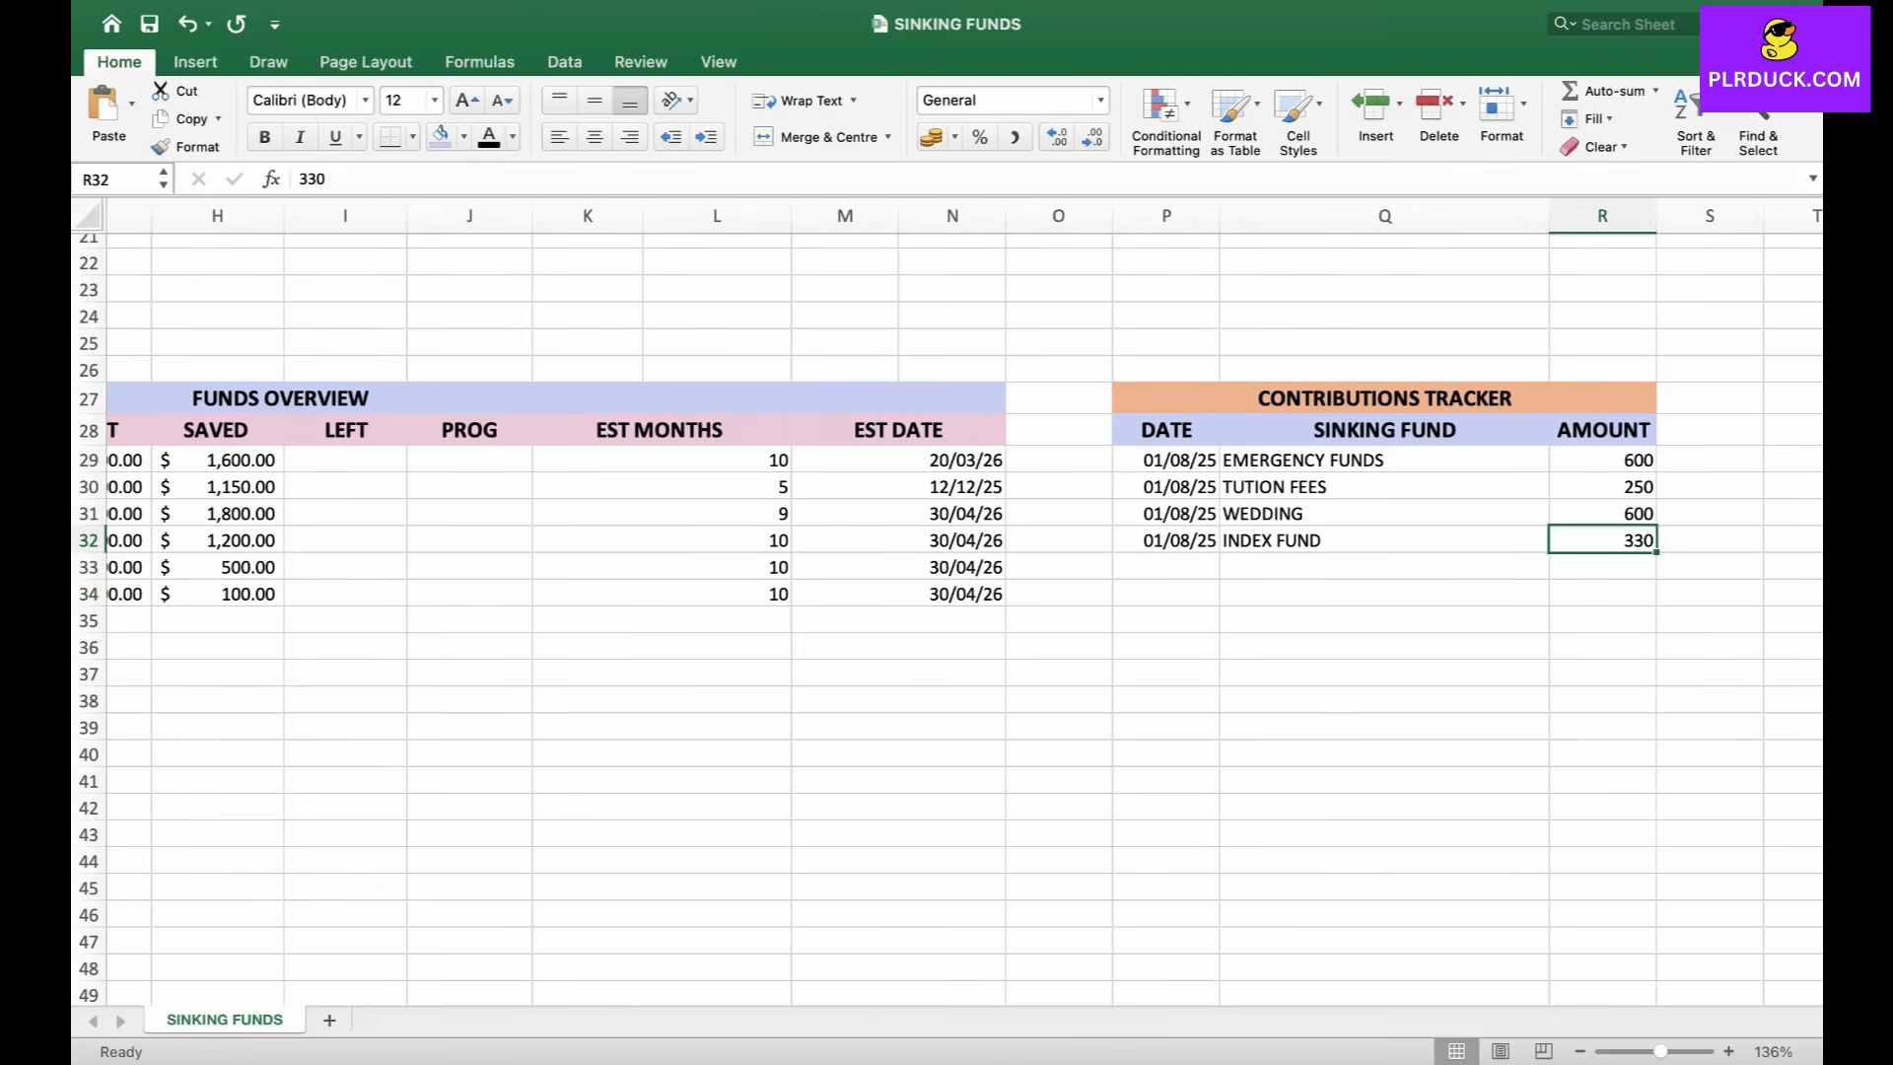
scroll(1603, 541, left, 5)
scroll(1602, 540, left, 1)
click(834, 599)
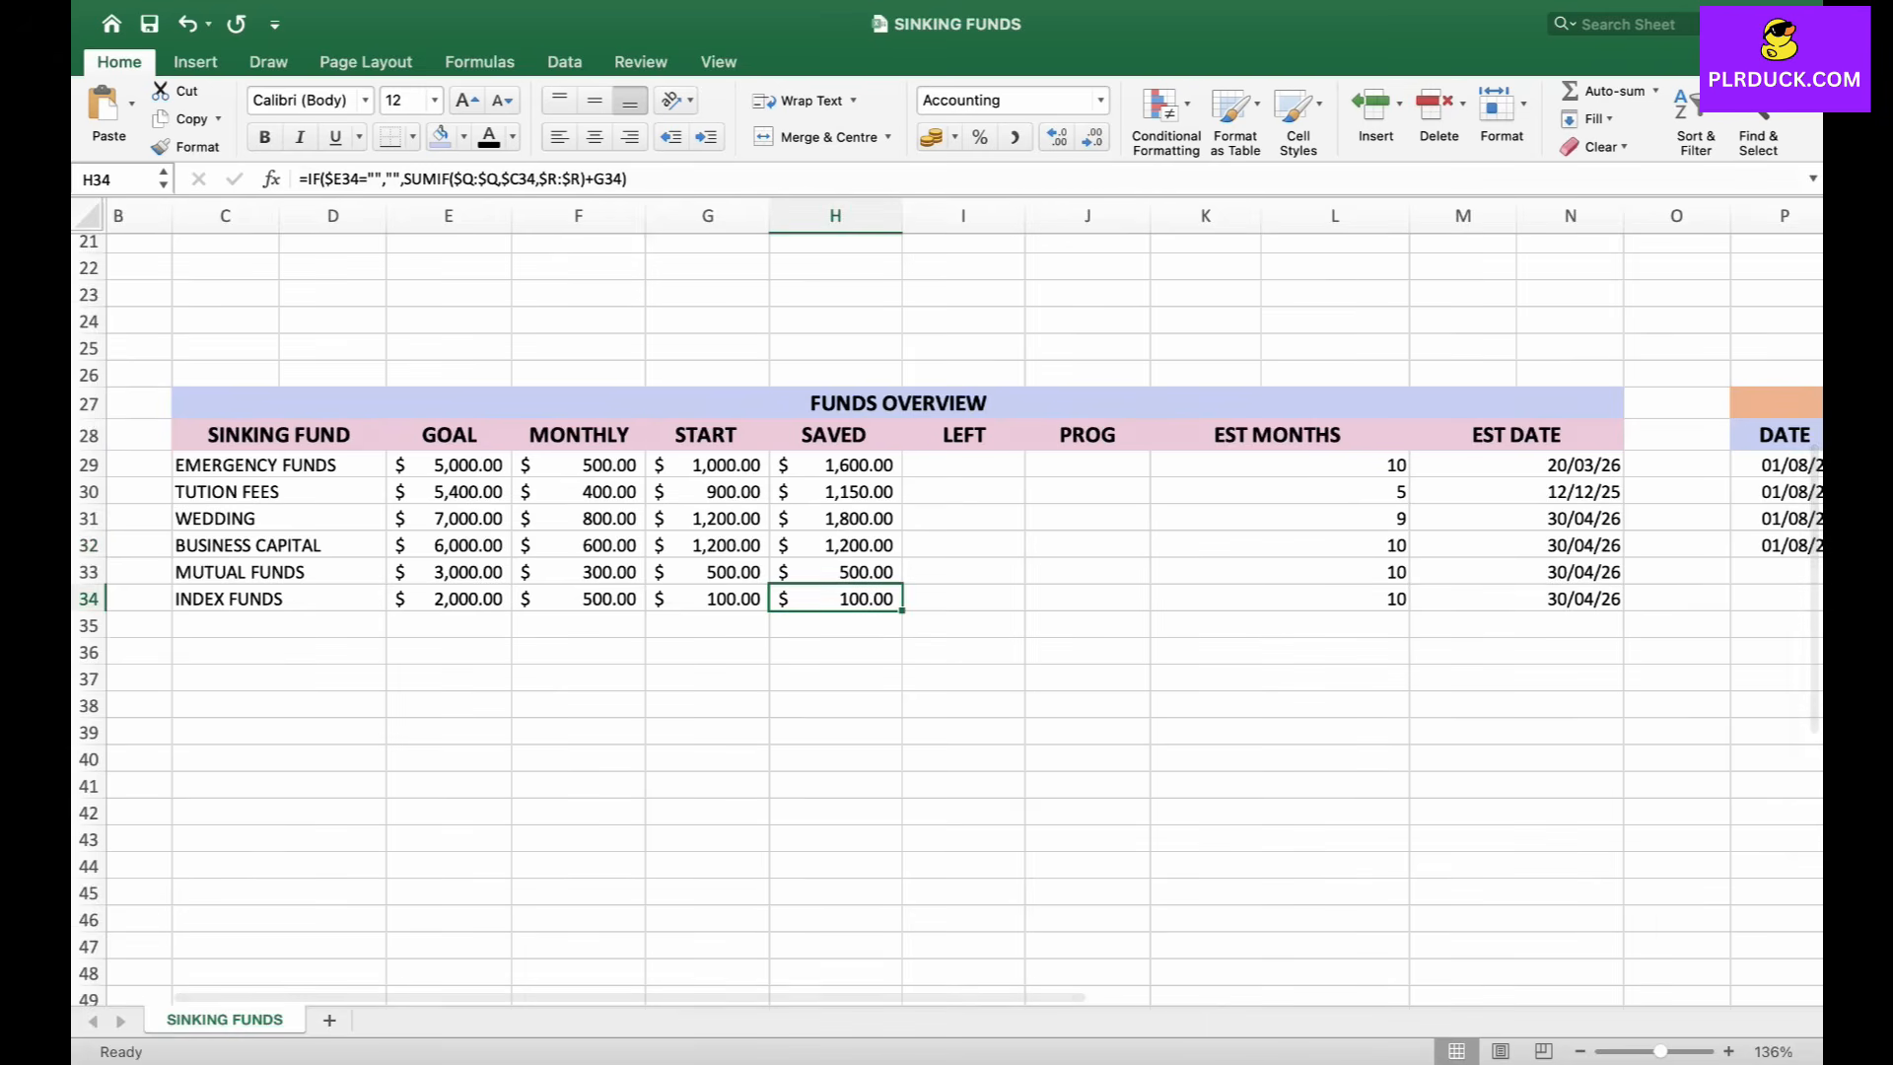
scroll(834, 599, right, 5)
scroll(368, 592, left, 6)
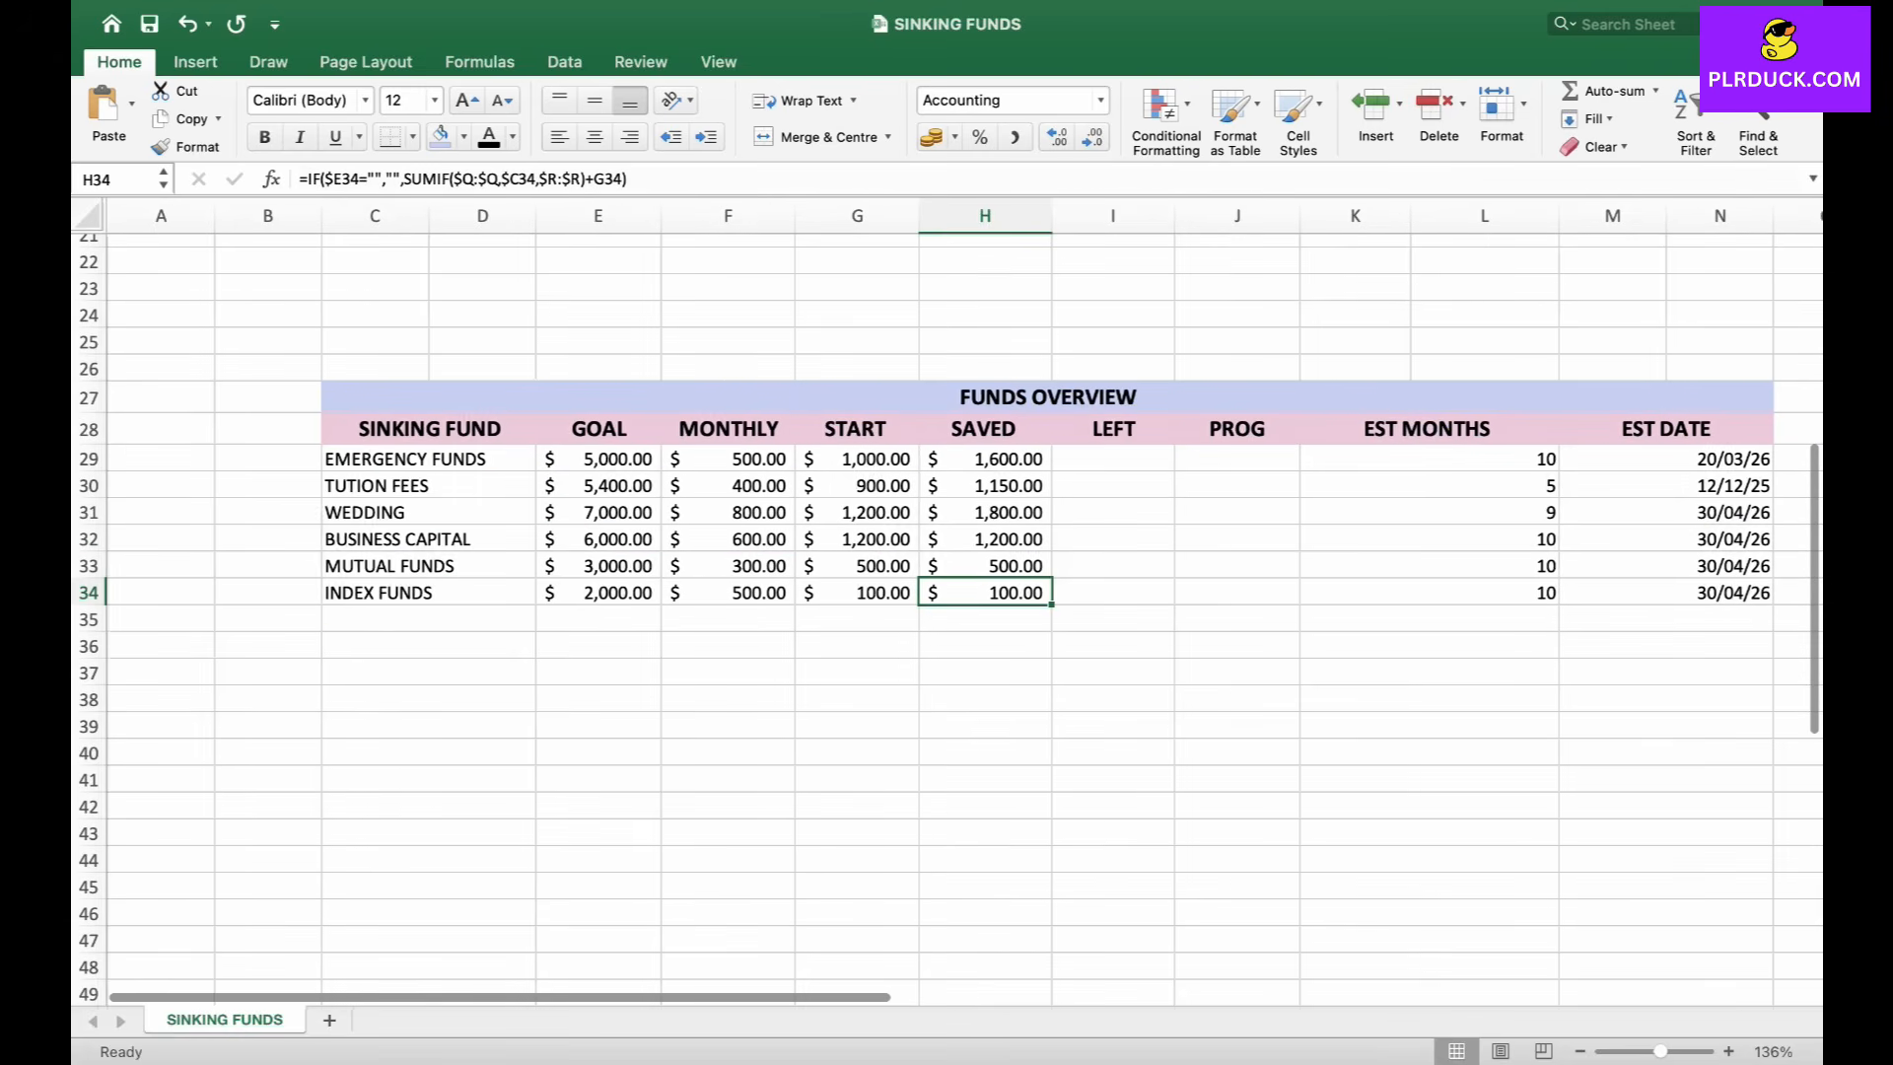
click(367, 591)
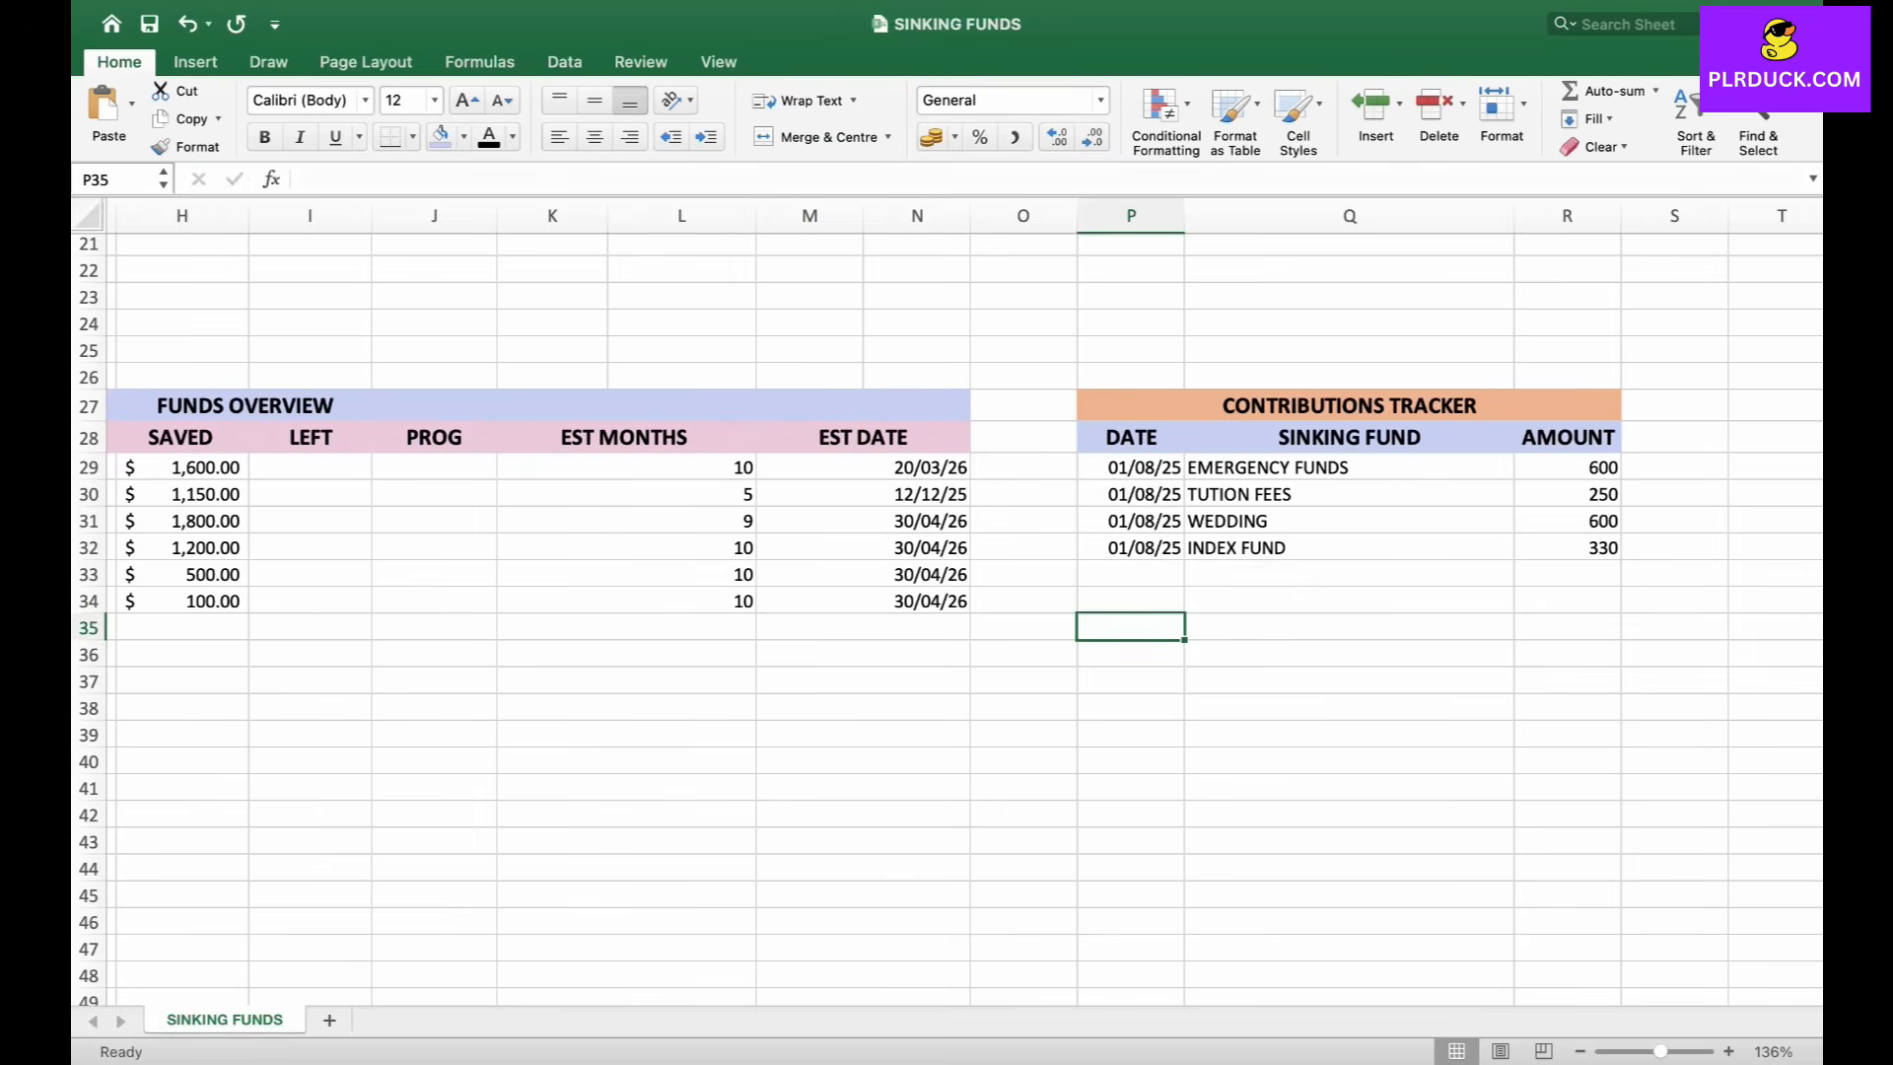
Correct the fund name in Q32 of the contributions tracker to INDEX FUNDS and check its SAVED amount in the overview.
double_click(1311, 546)
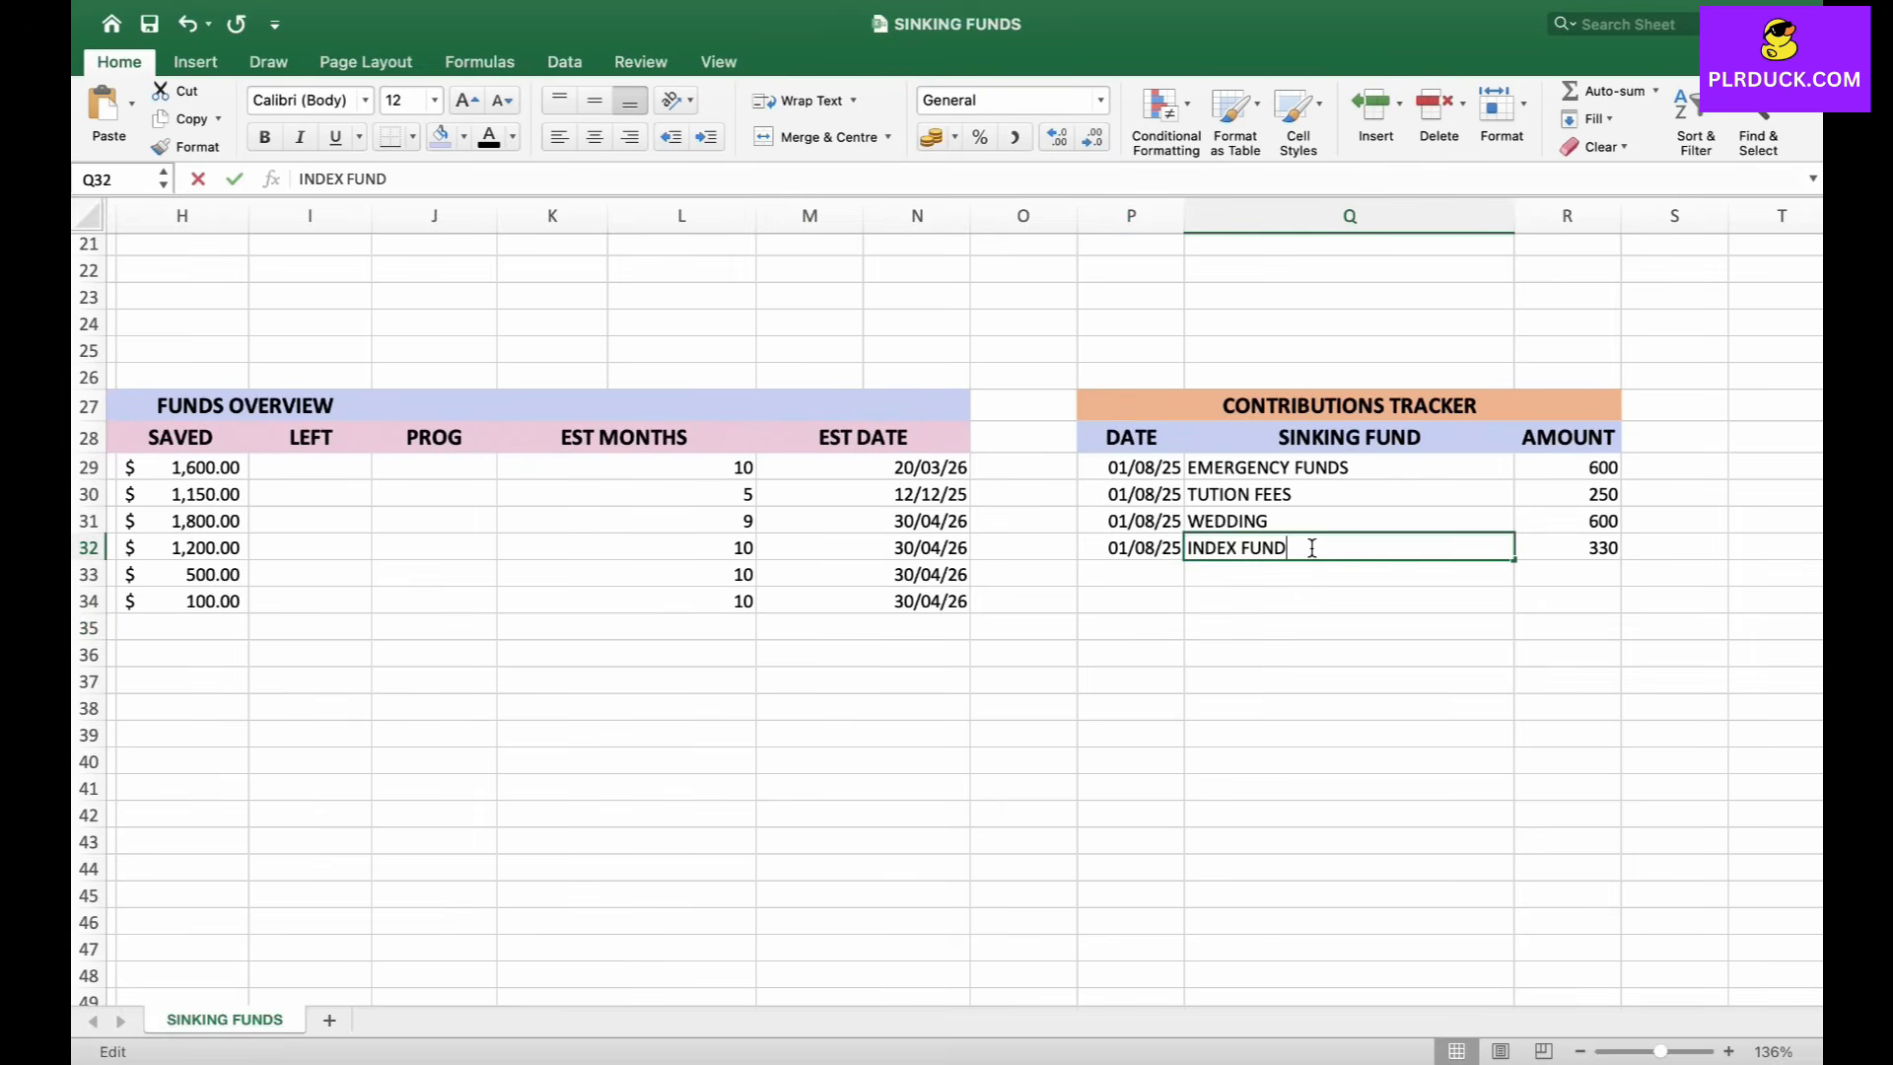
text(S)
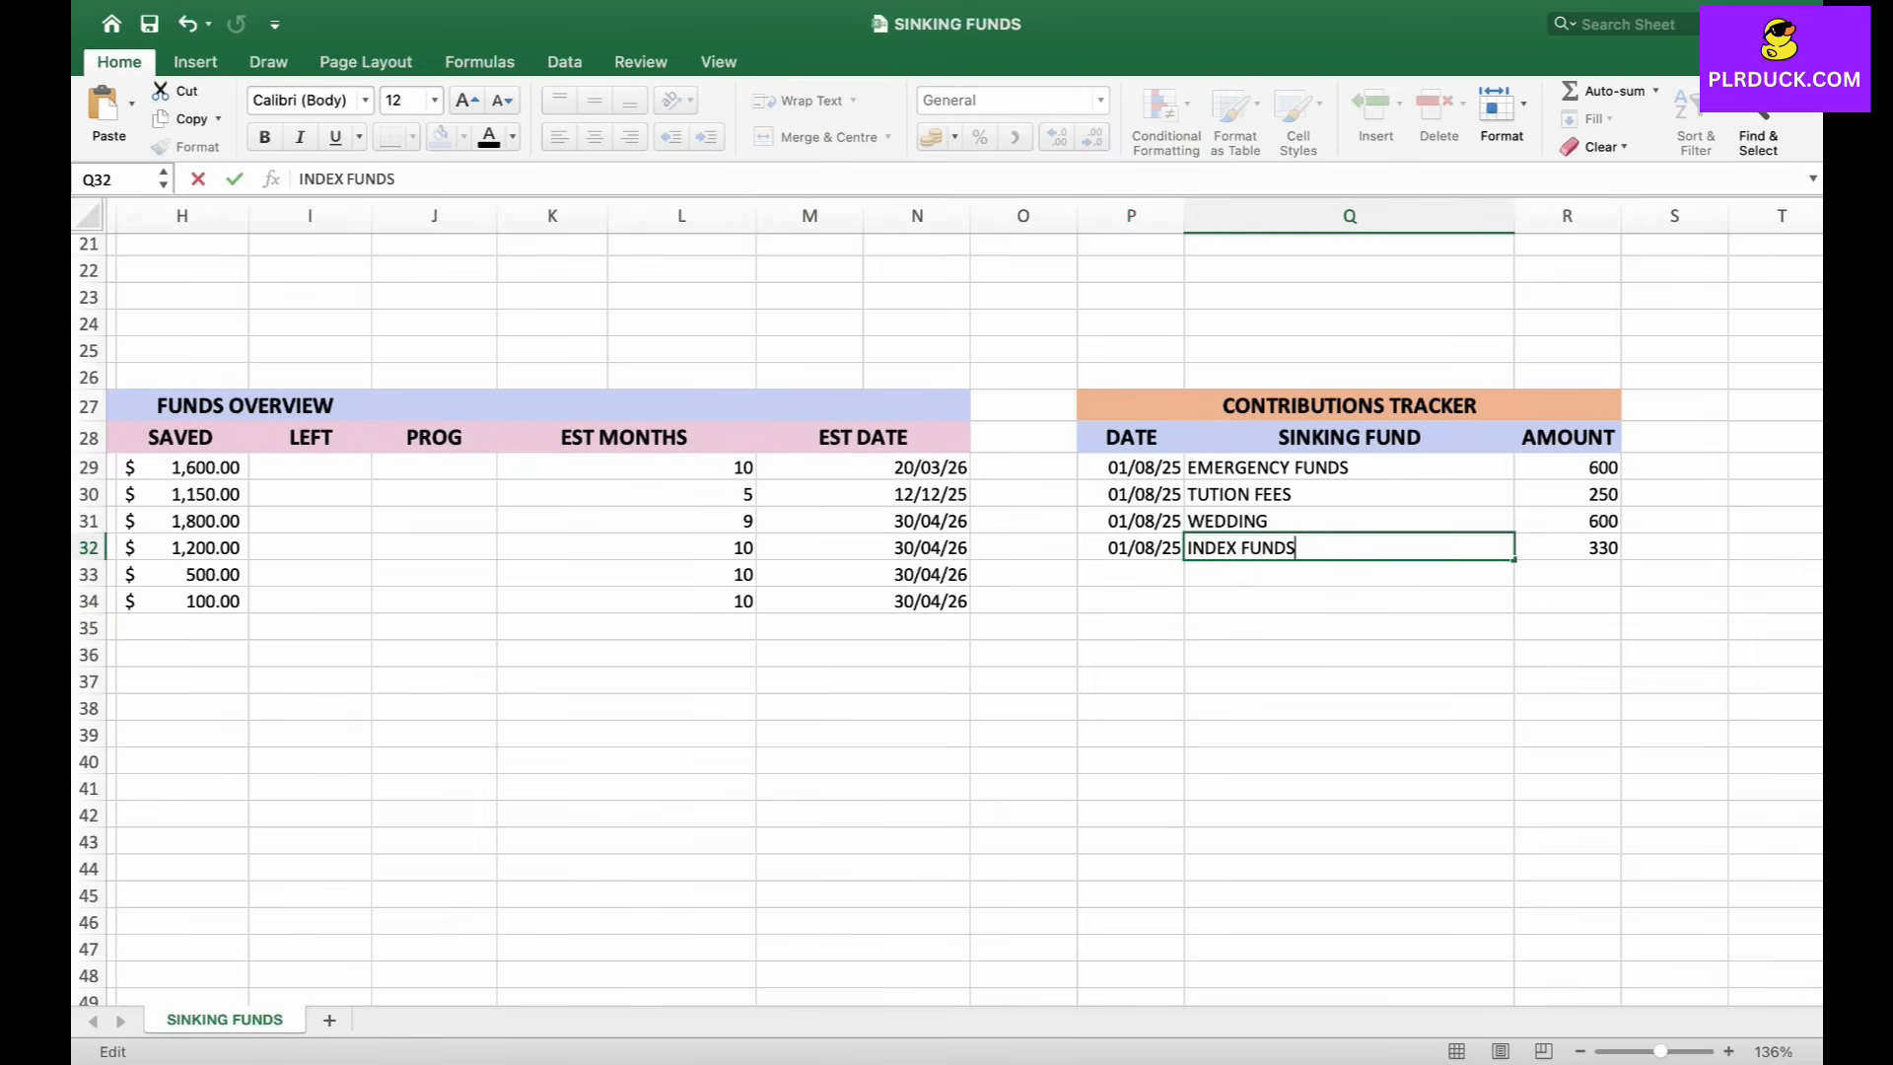
key(Return)
scroll(1280, 575, left, 1)
scroll(947, 601, left, 5)
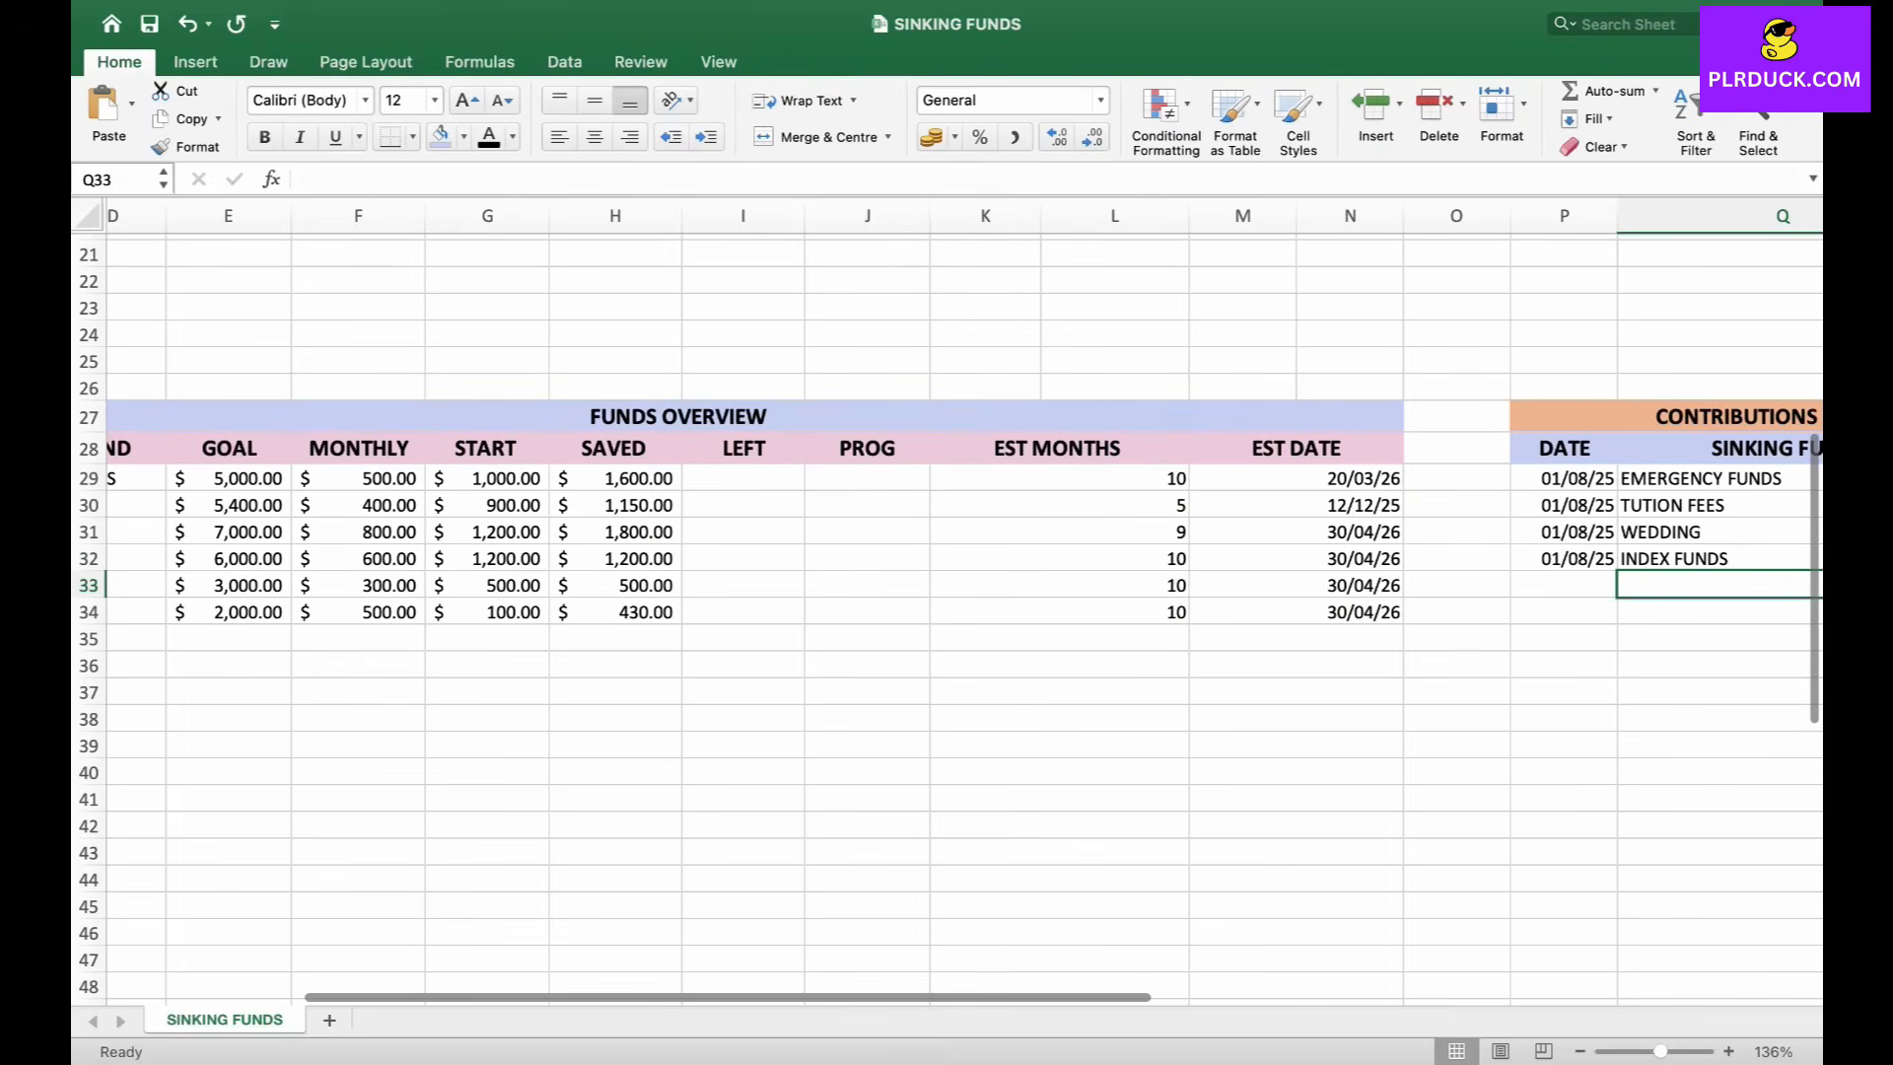
scroll(947, 601, left, 3)
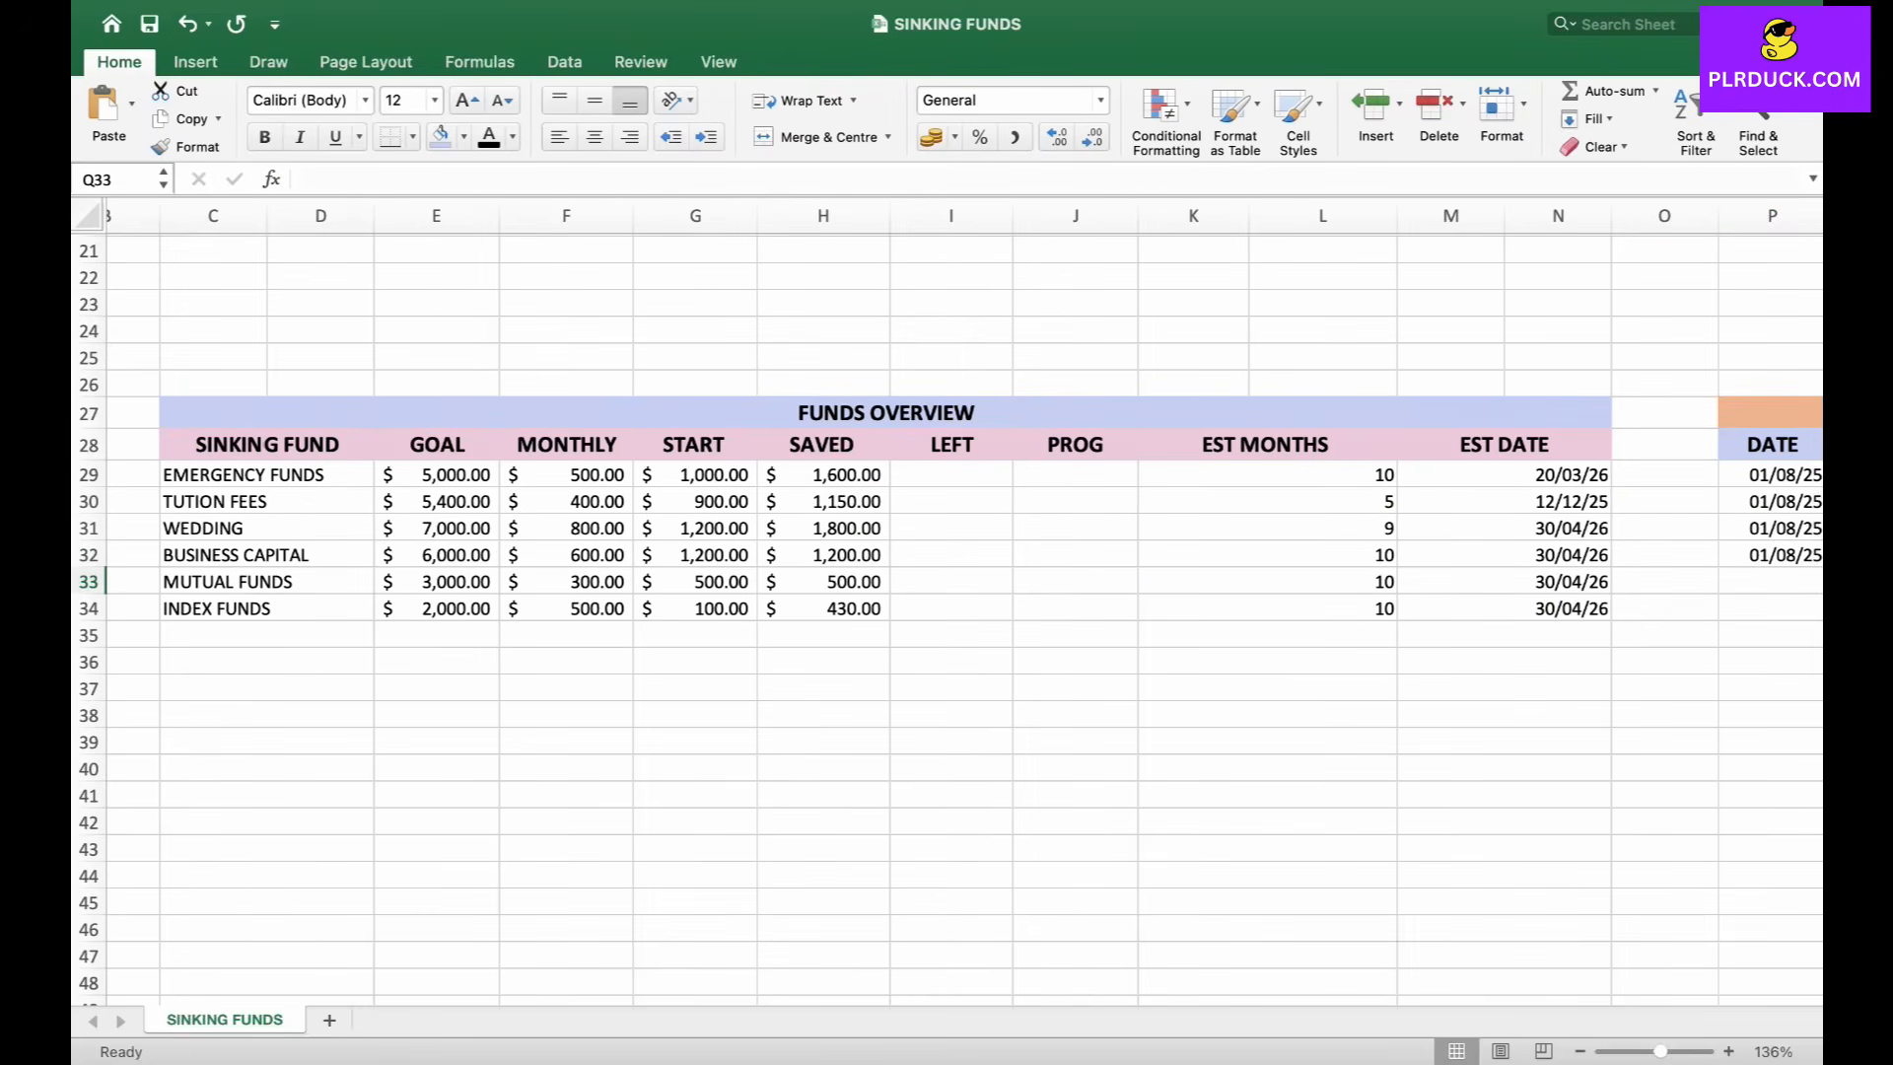
Enter =E29-H29 in I29 to calculate the amount LEFT for EMERGENCY FUNDS.
click(951, 475)
double_click(979, 478)
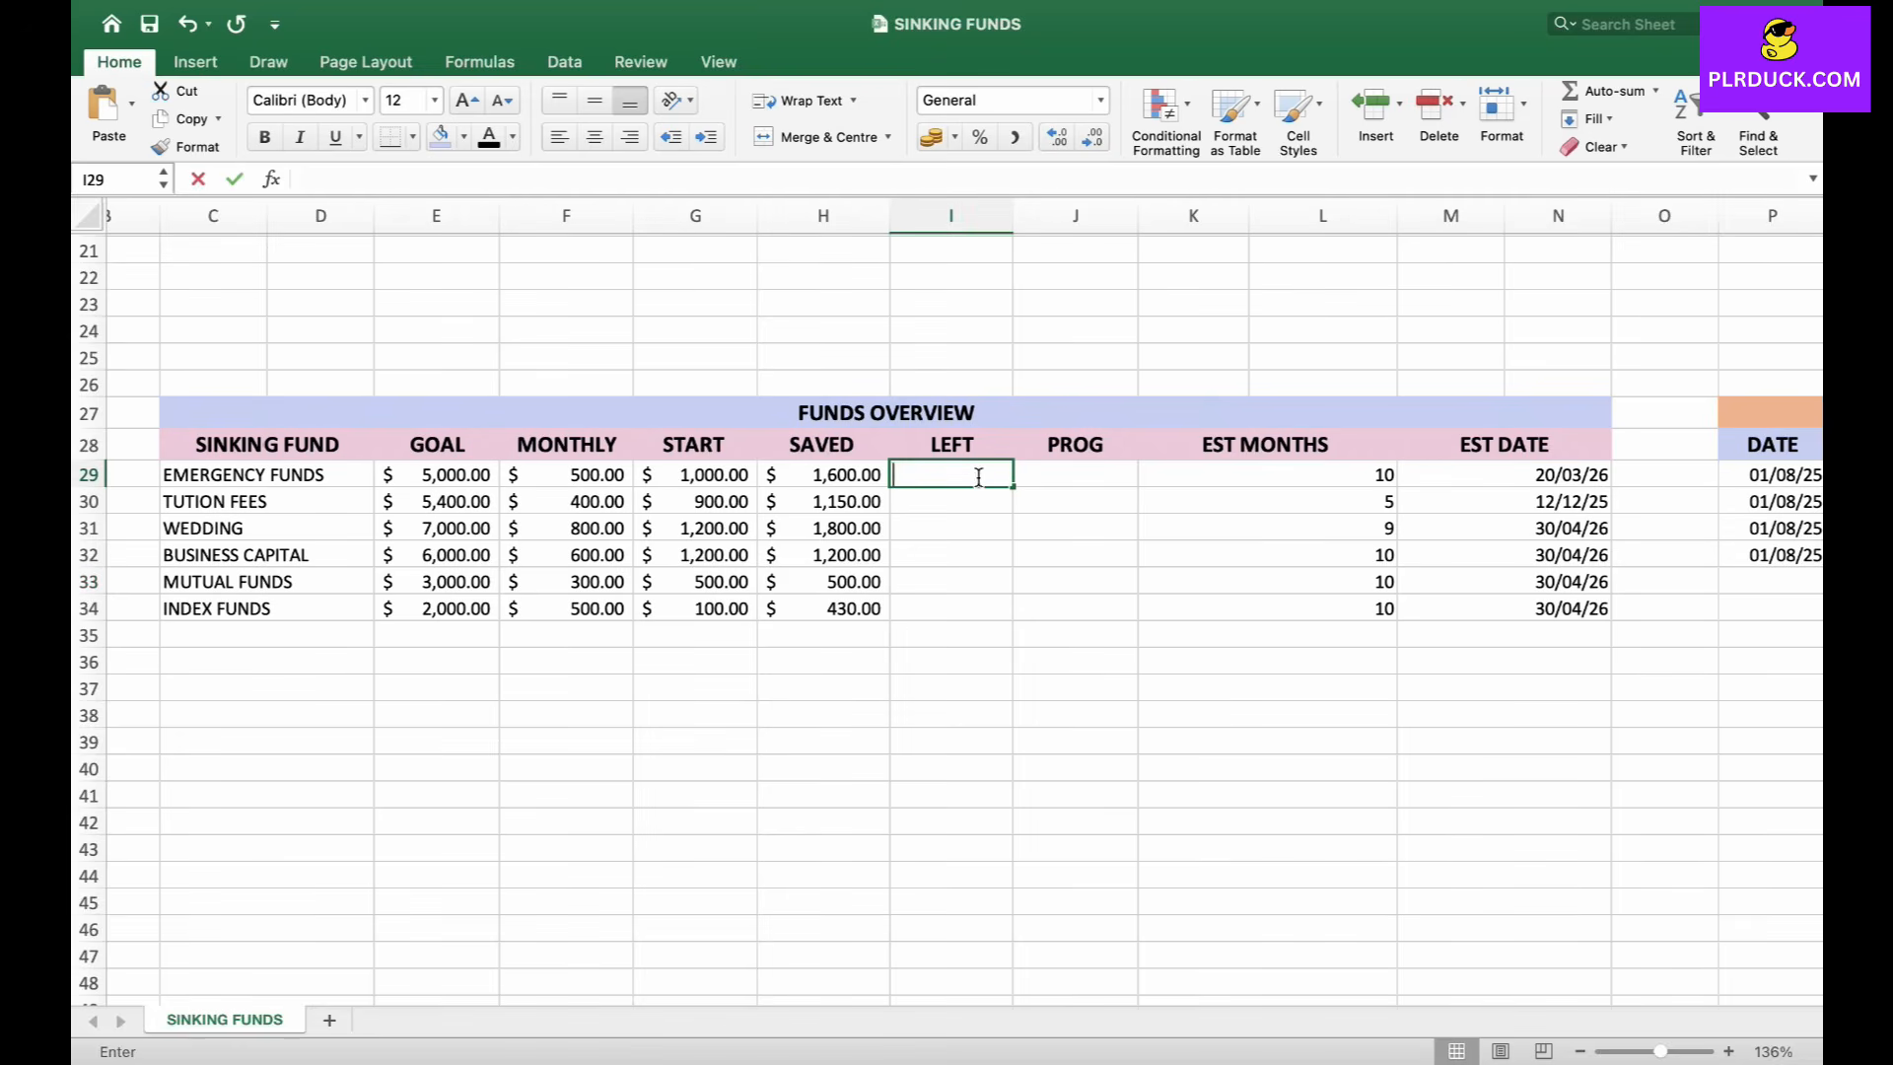
text(=)
click(439, 475)
text(-)
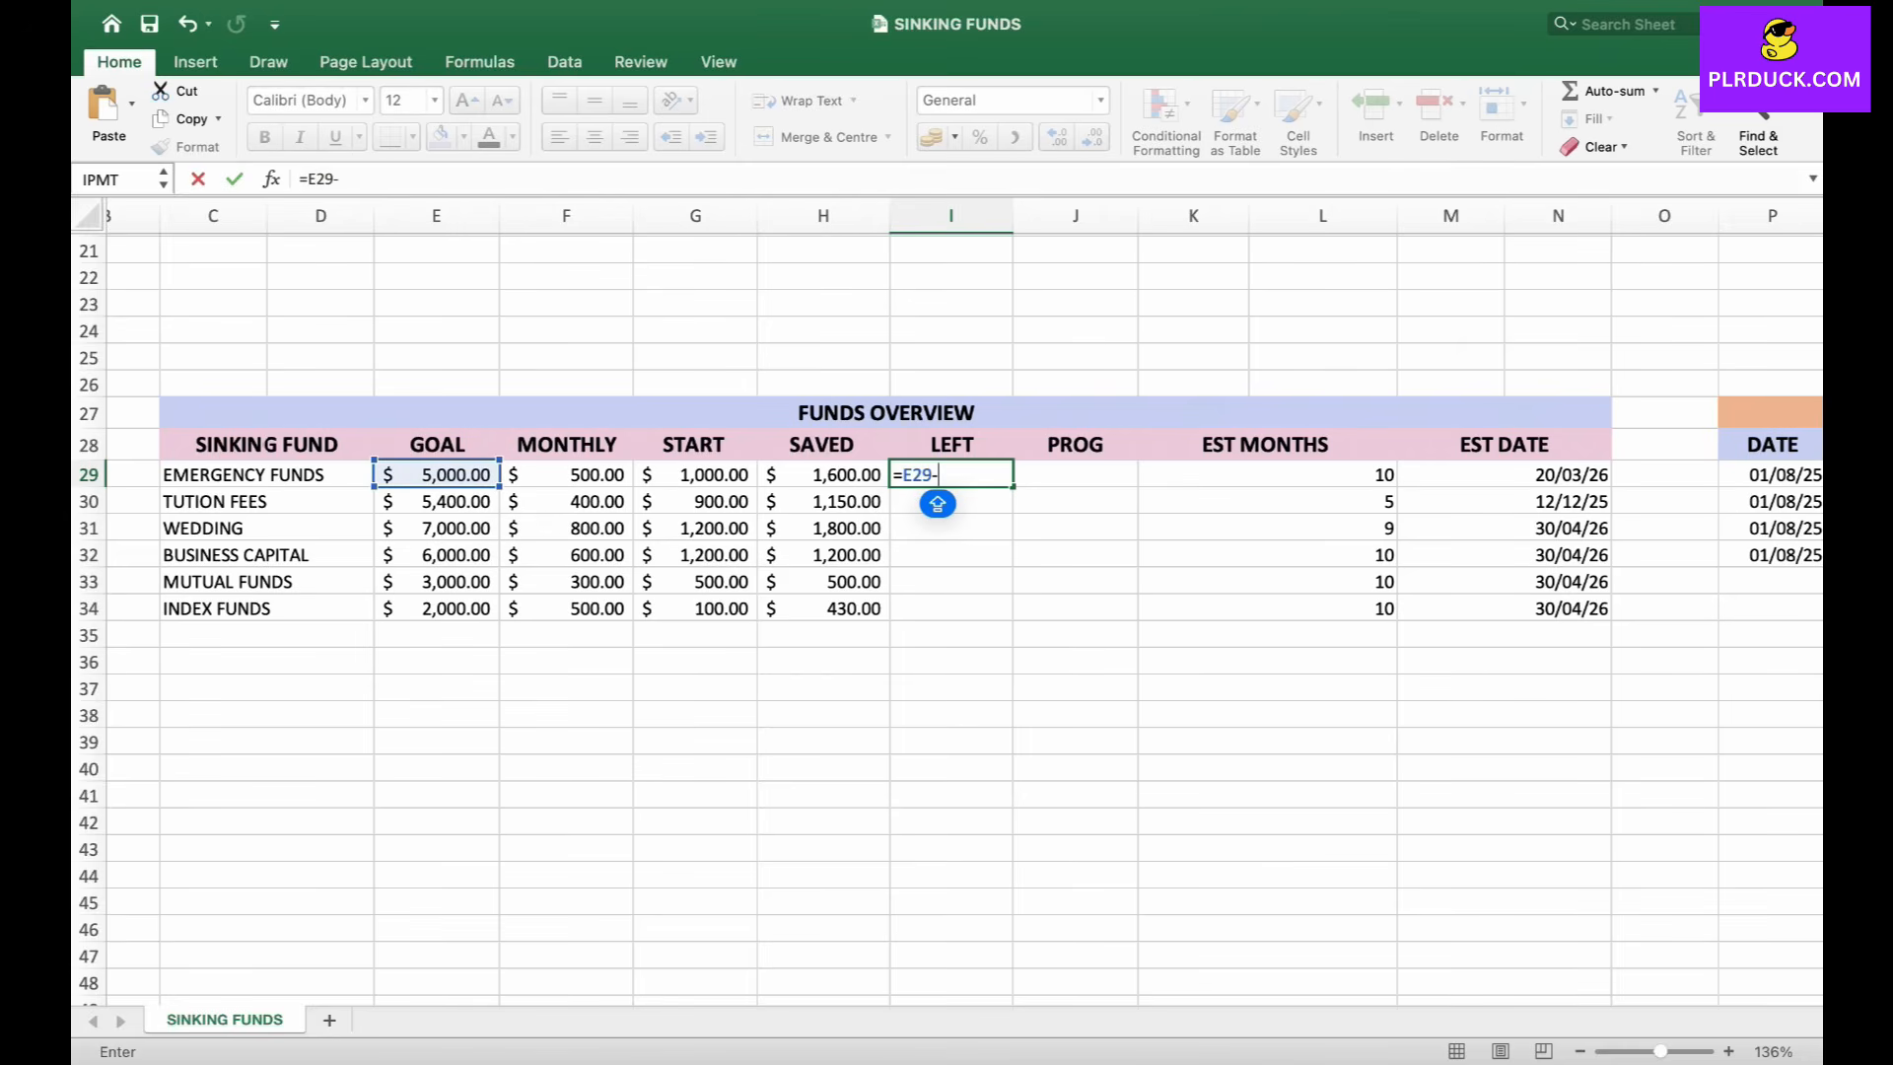
key(Left)
key(Return)
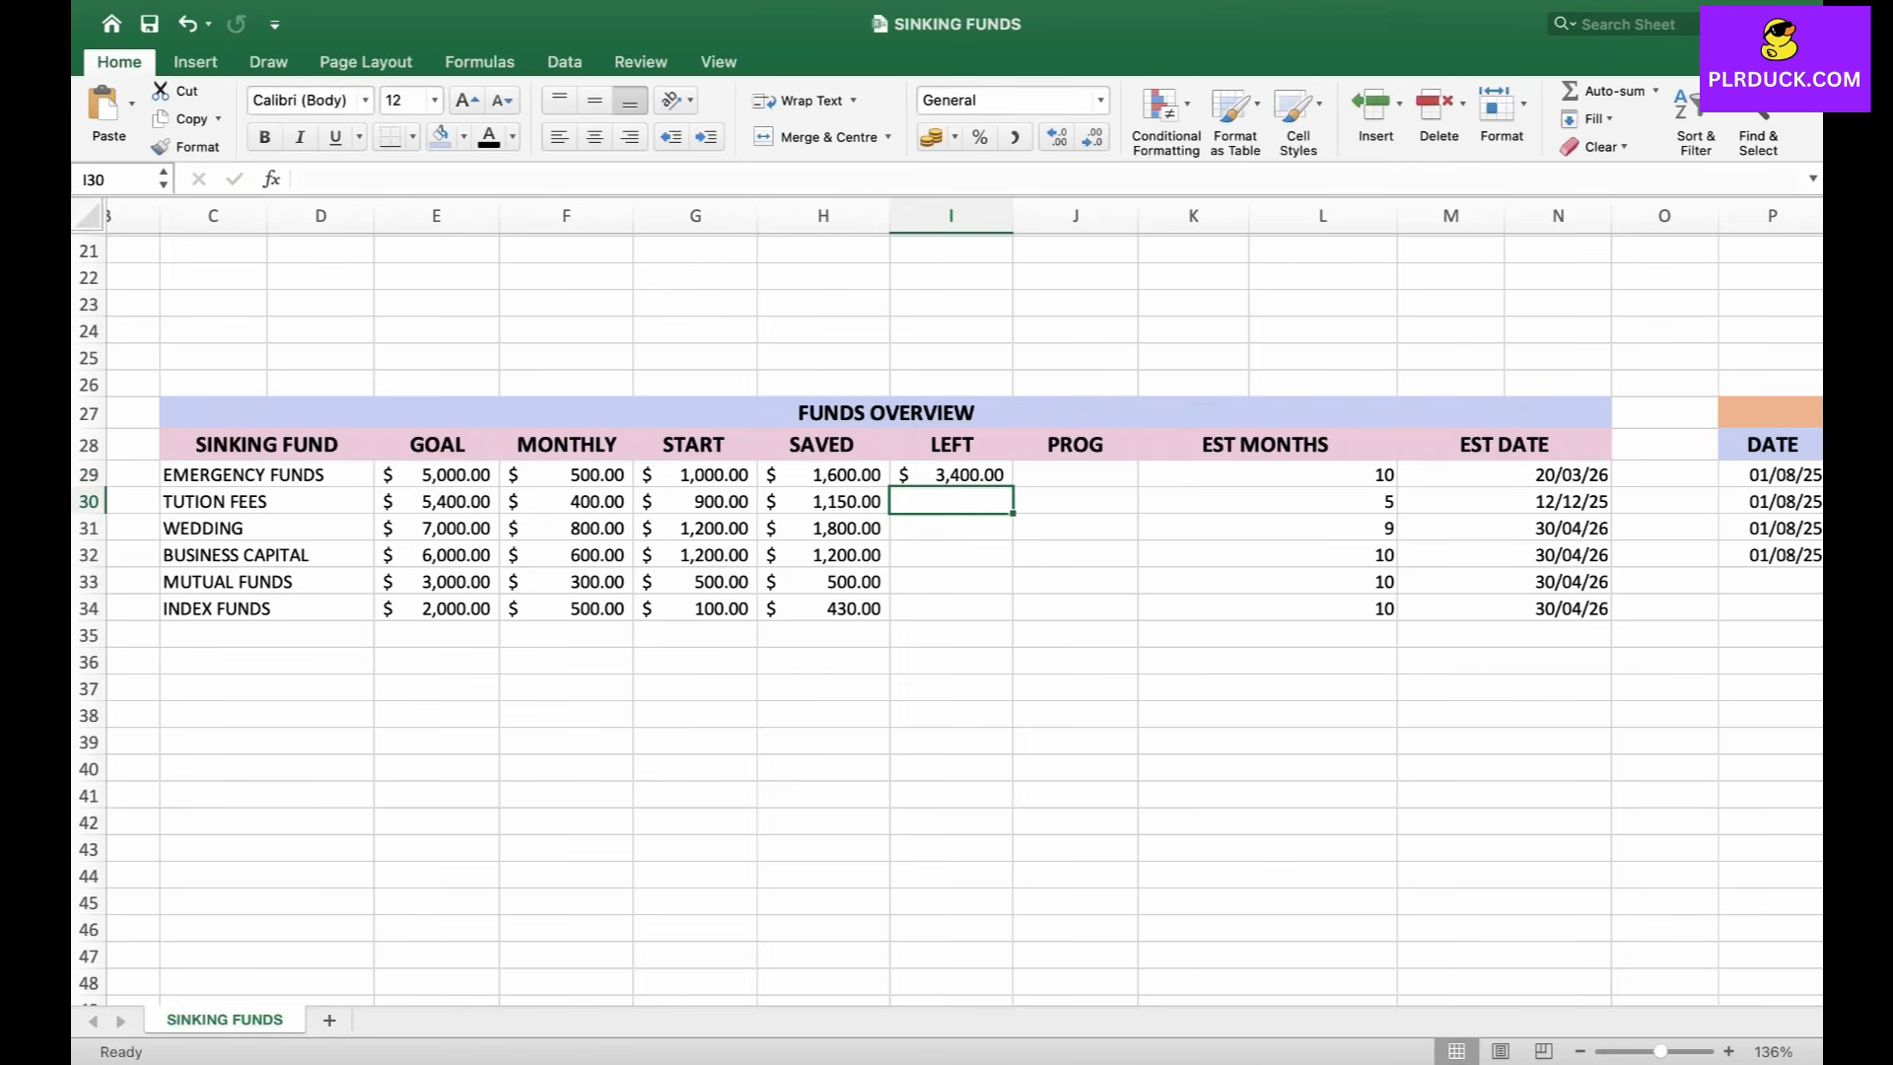
Fill the LEFT formula from I29 down the fund rows to I34, clearing the surplus cells I35:I36.
click(951, 475)
drag(1012, 486, 952, 662)
key(Delete)
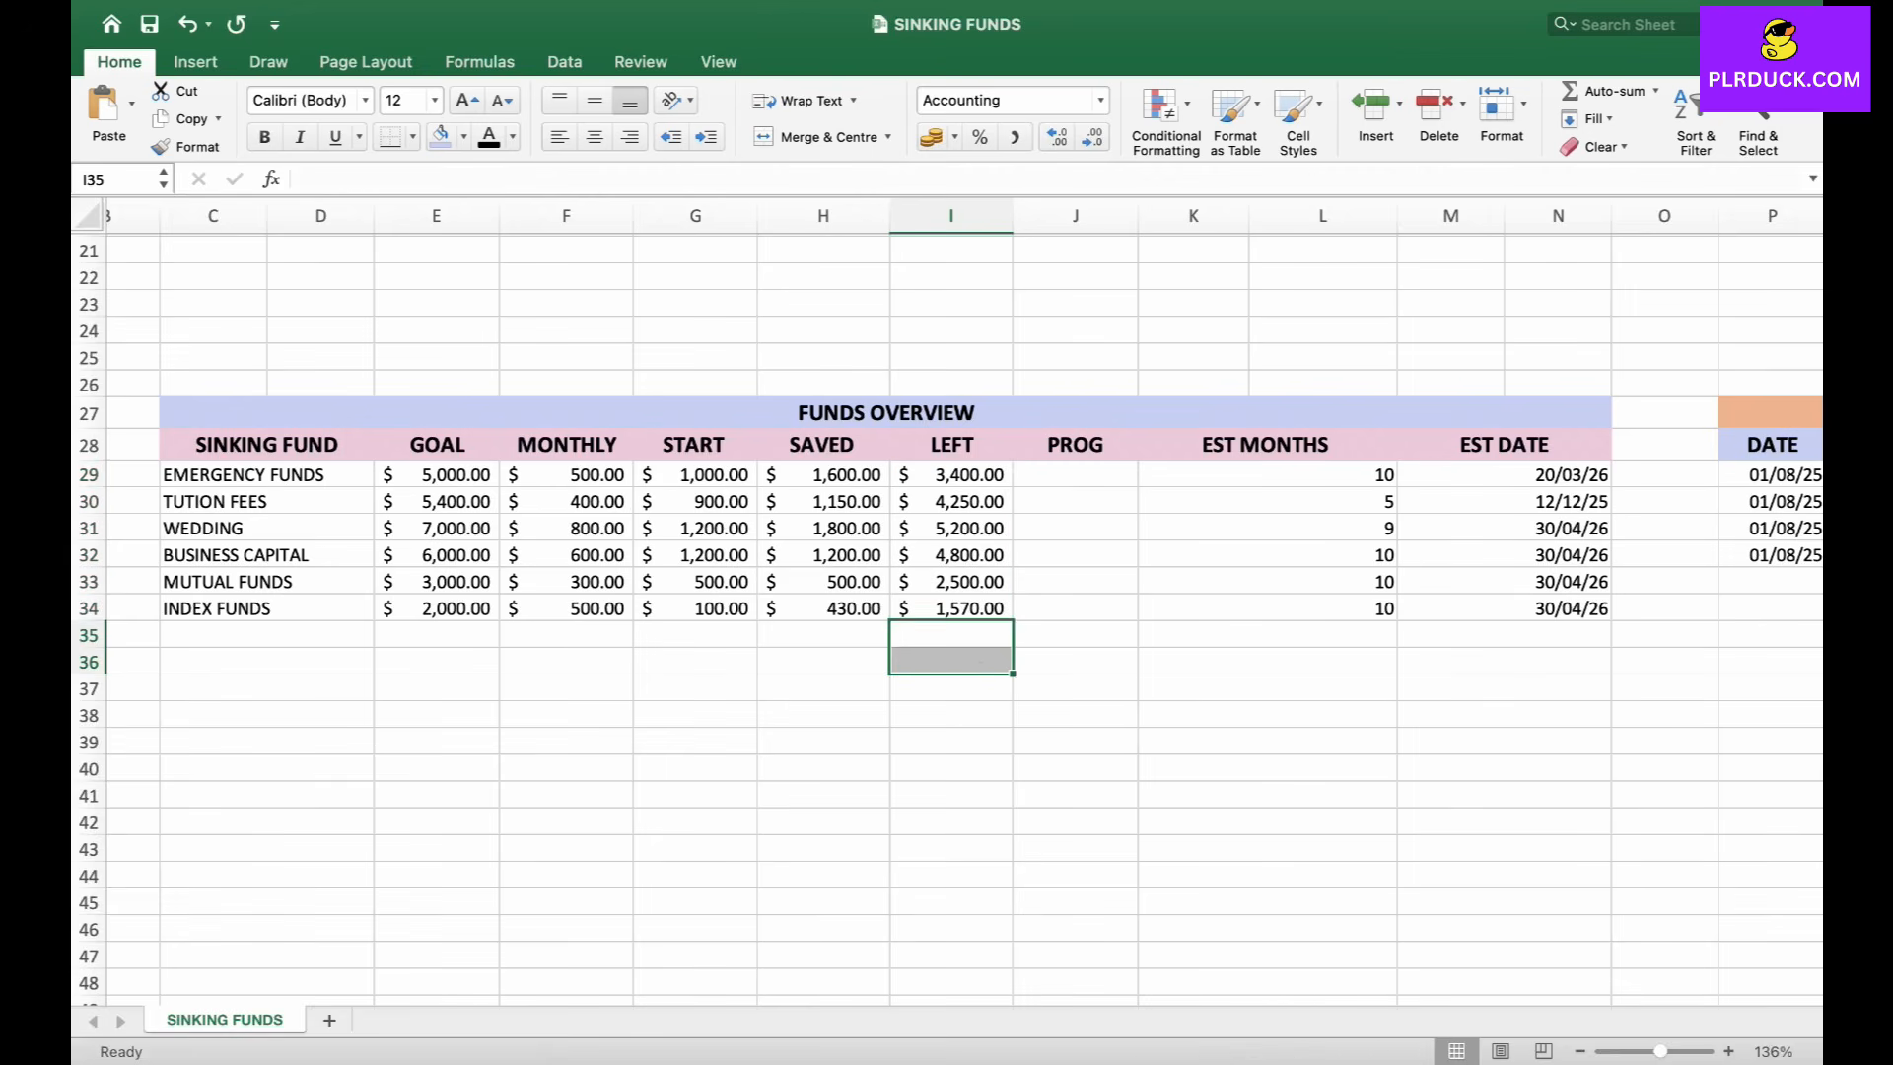
Enter =(H29/E29)*100 in J29 to calculate the PROG value for EMERGENCY FUNDS.
click(1075, 475)
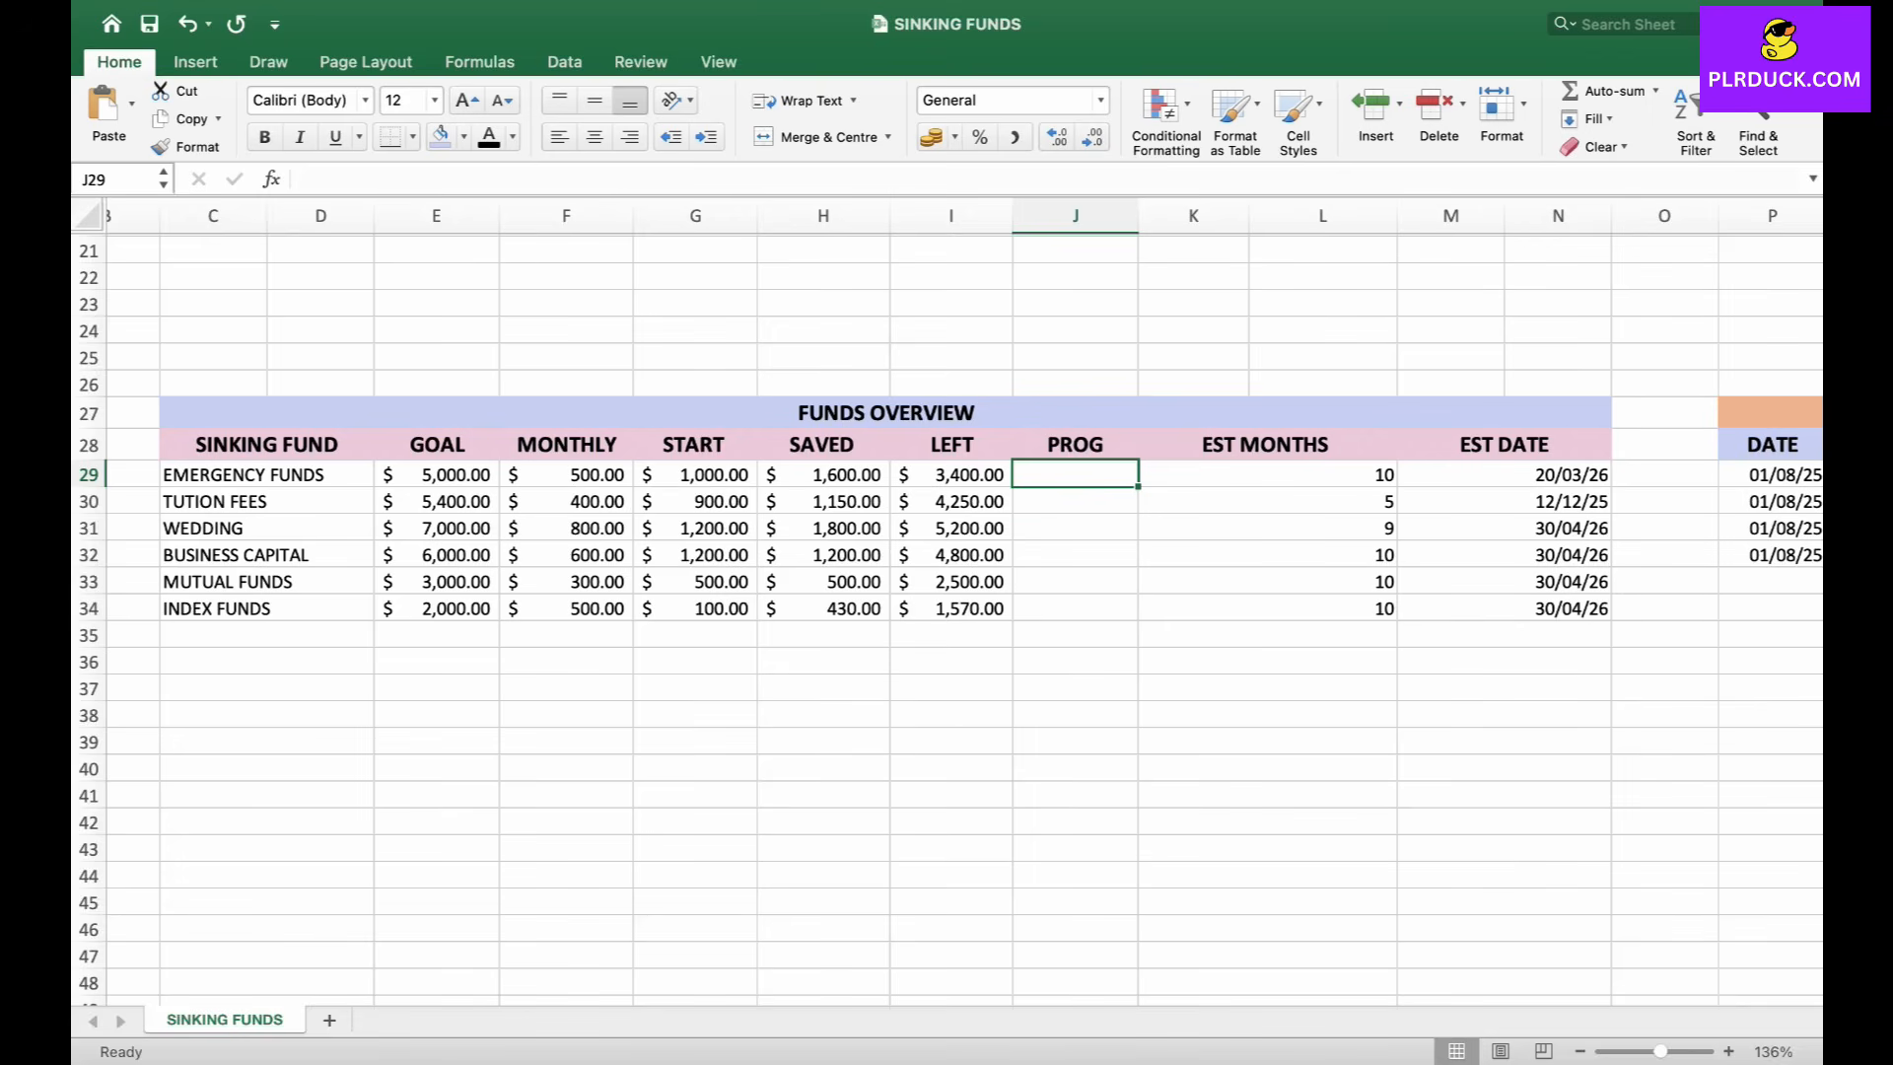
text(=)
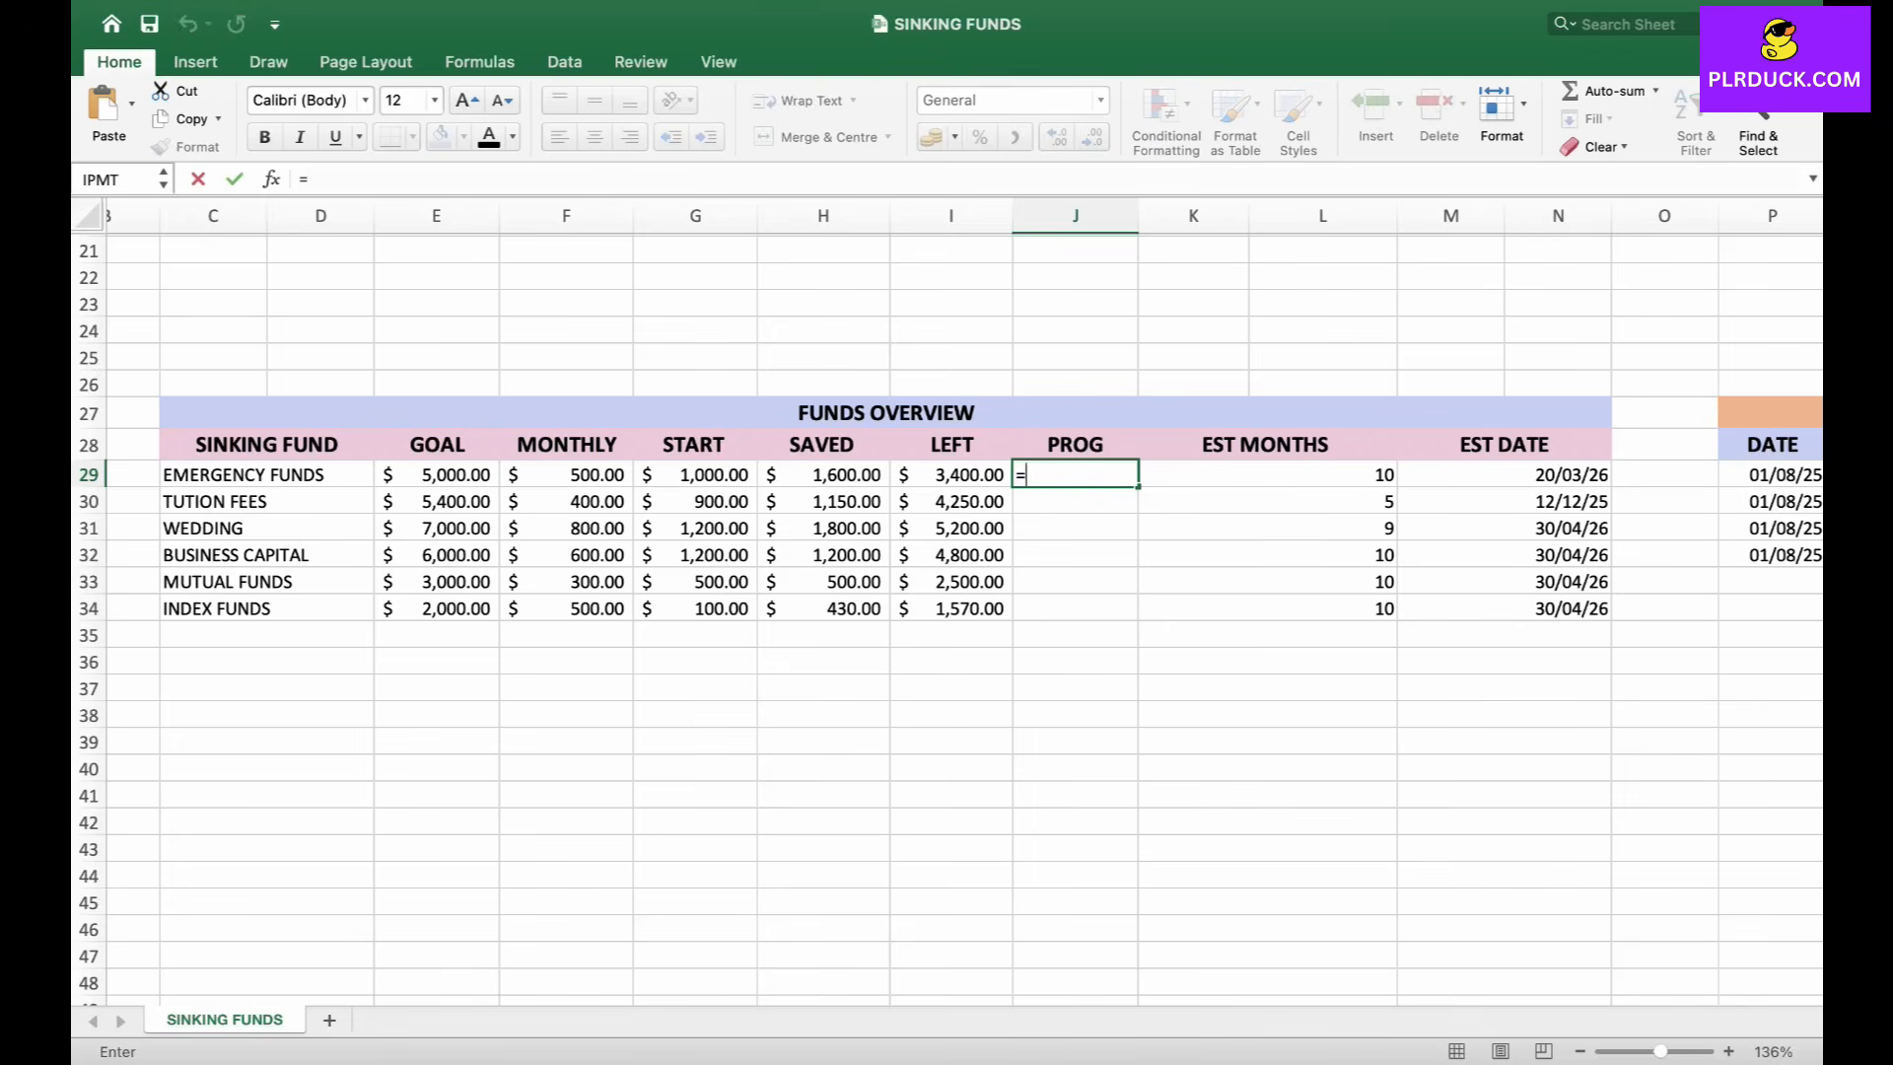
text(()
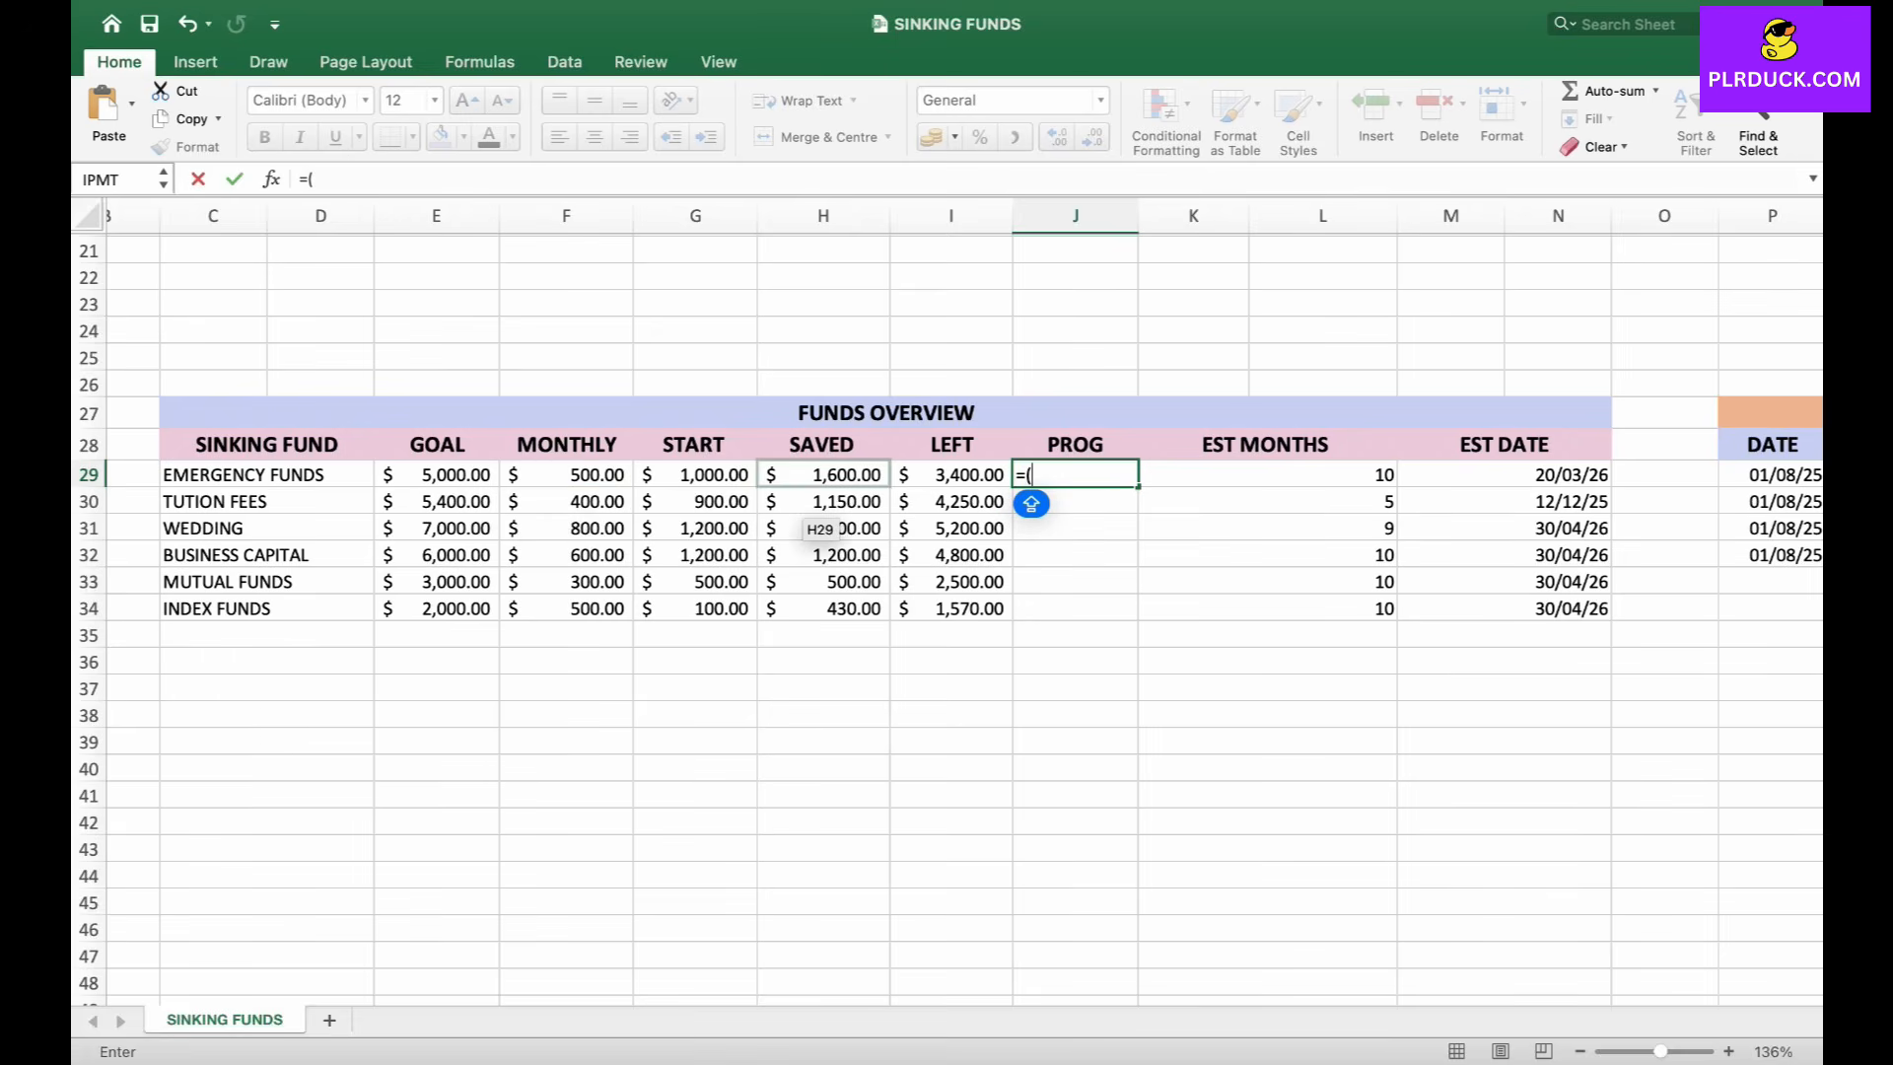
click(823, 474)
text(/)
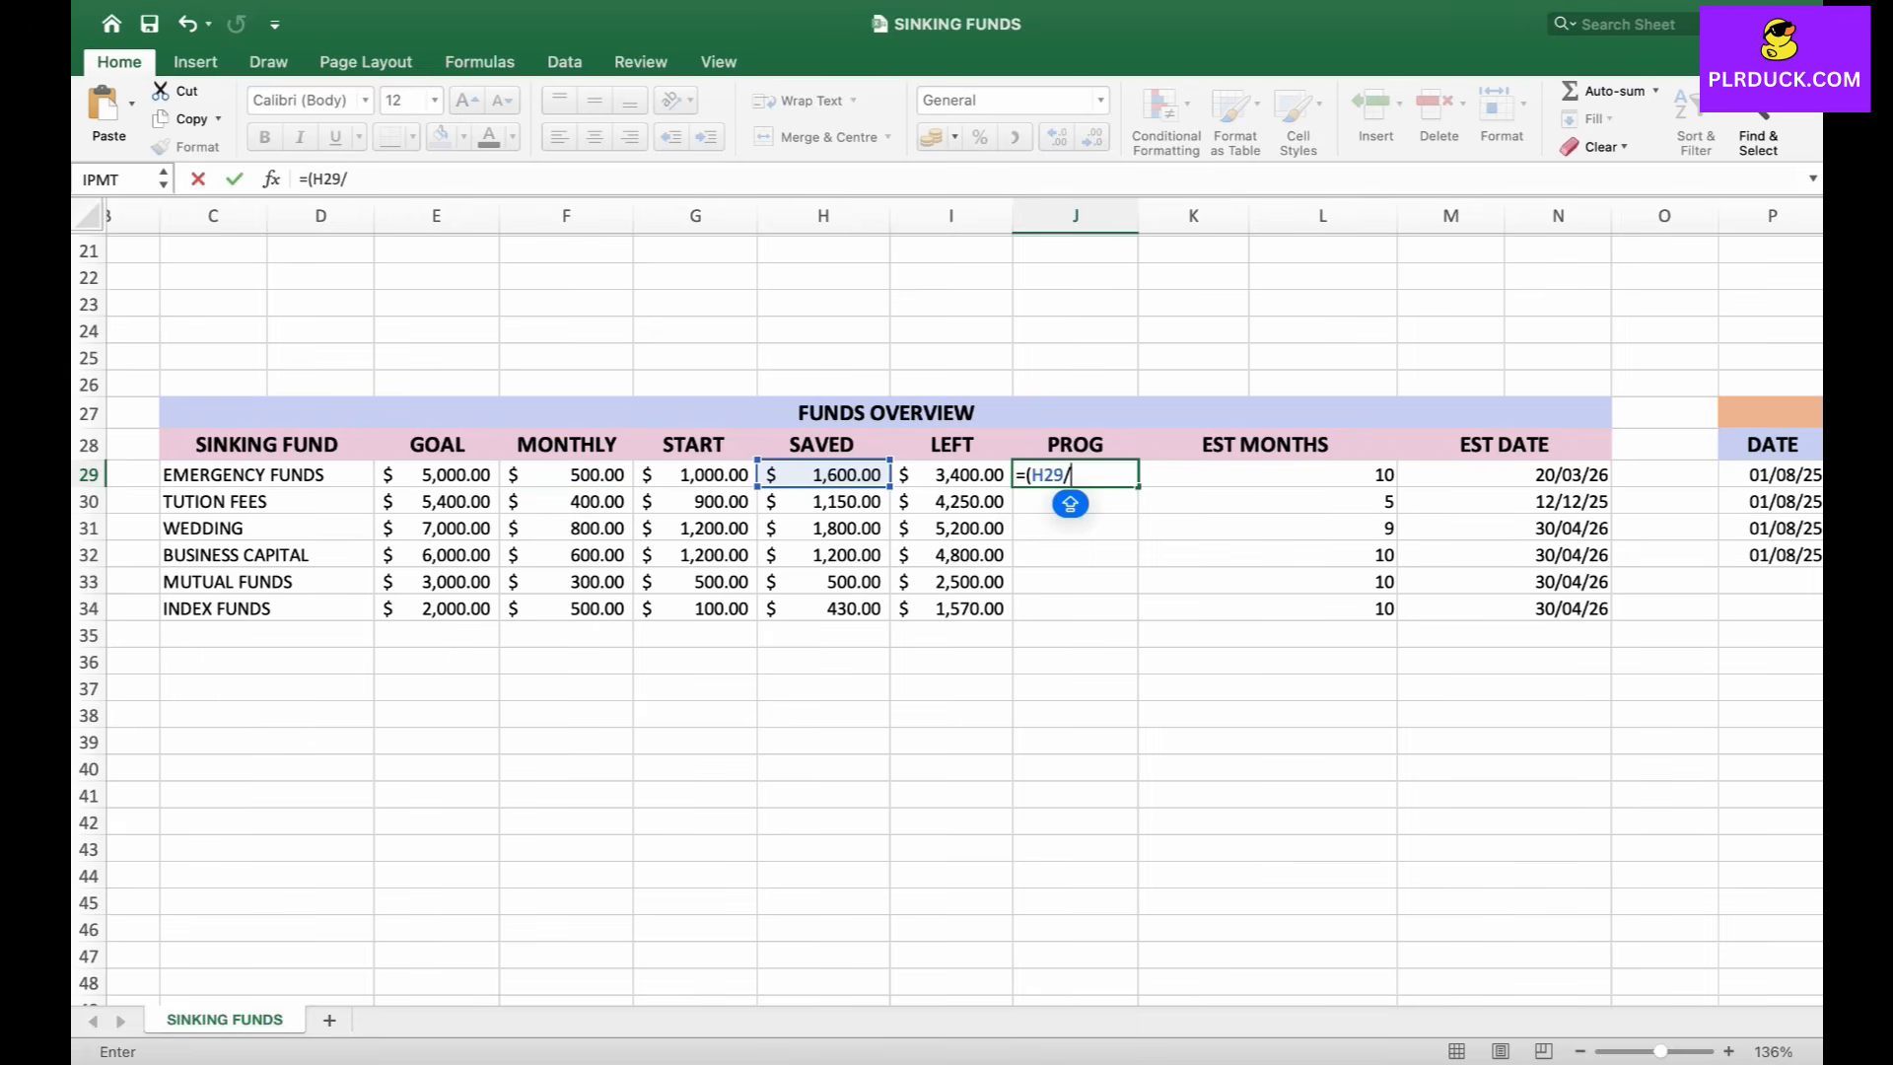
click(437, 474)
text())
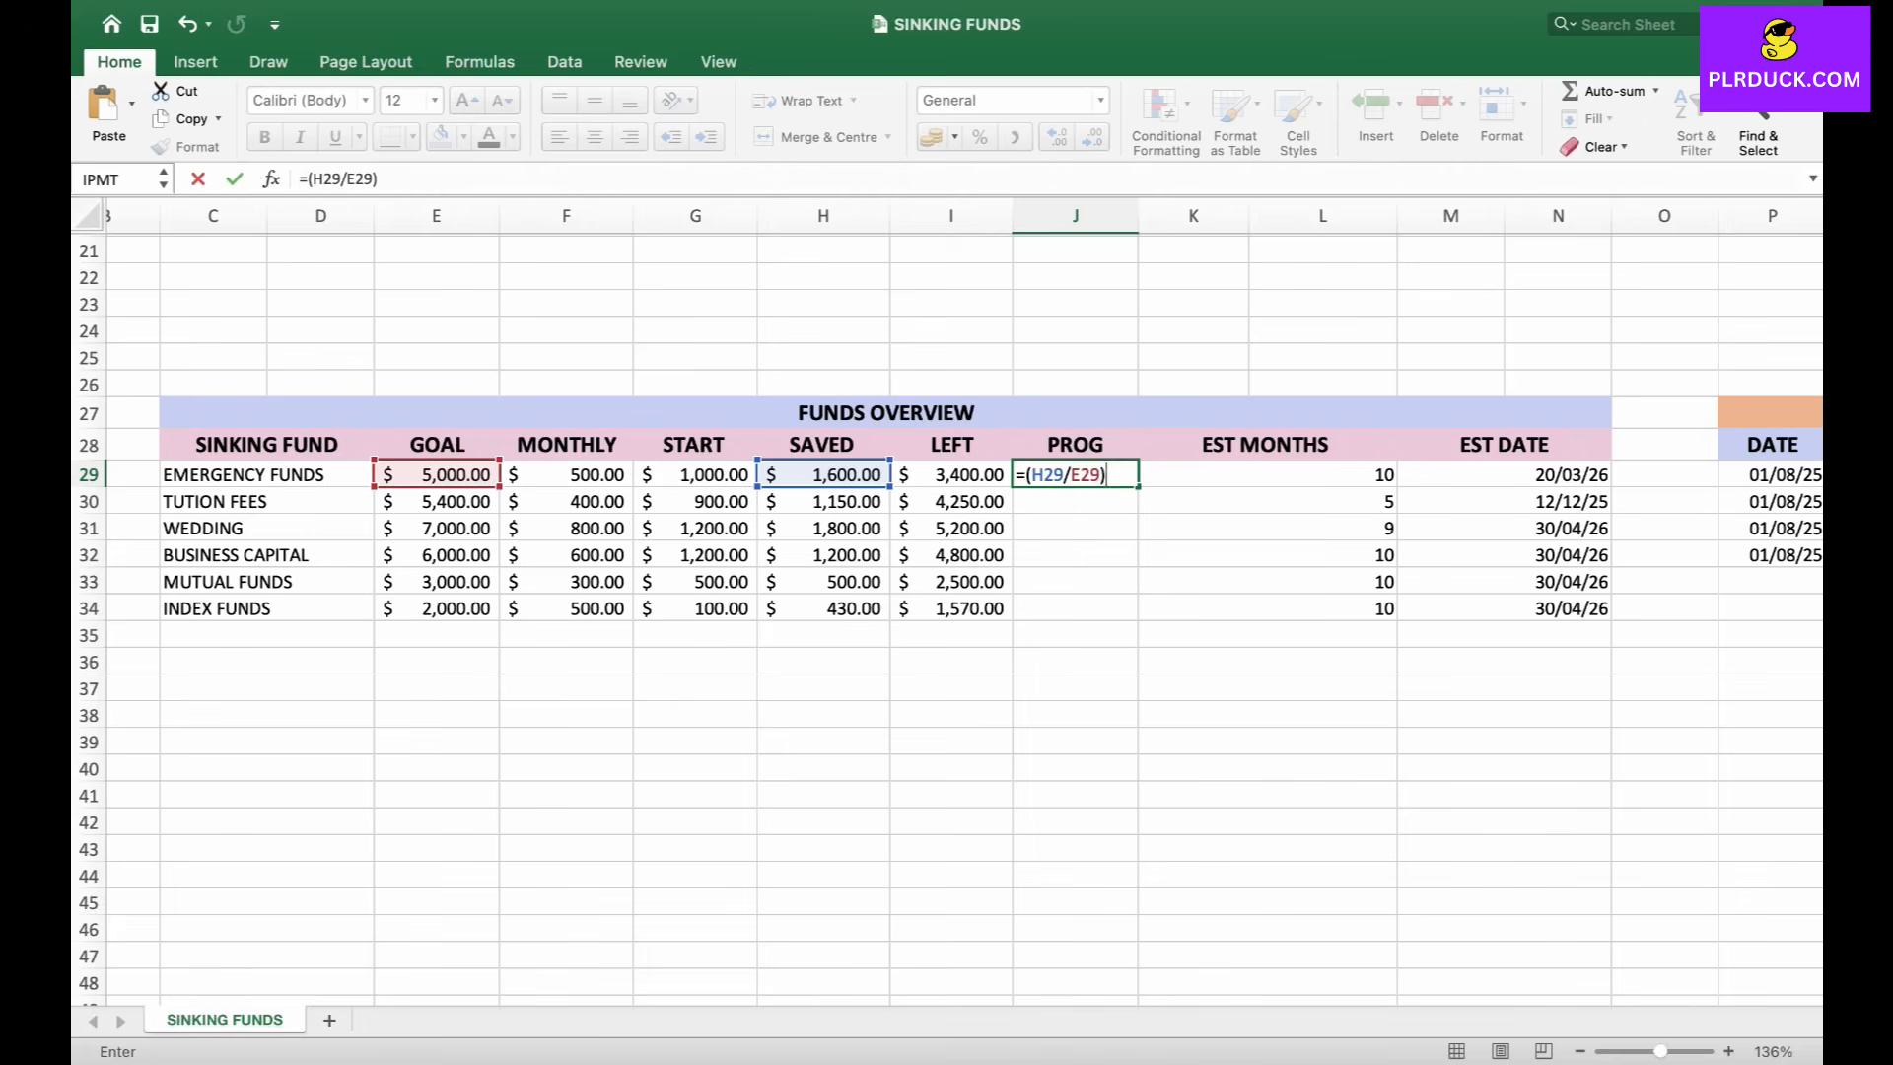
text(*100)
key(Return)
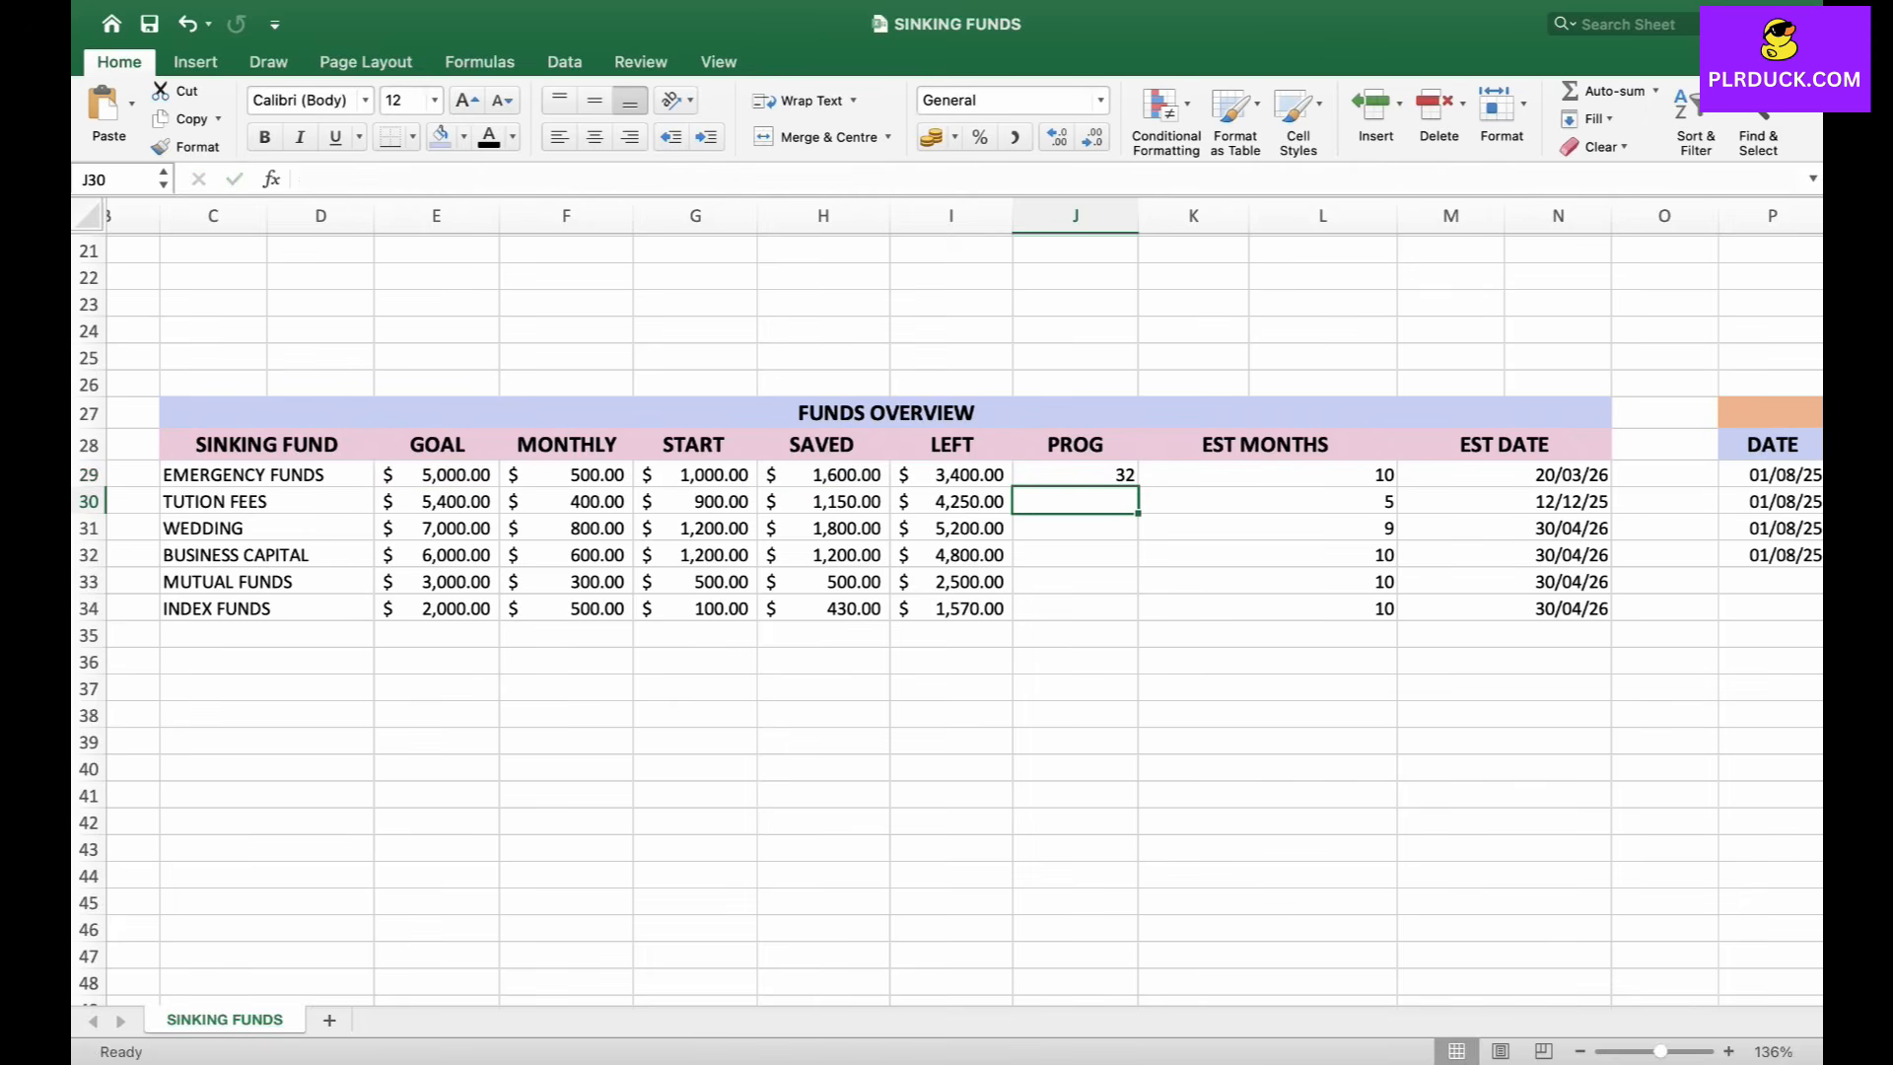
Format the EMERGENCY FUNDS progress cell J29 as a percentage.
click(1075, 475)
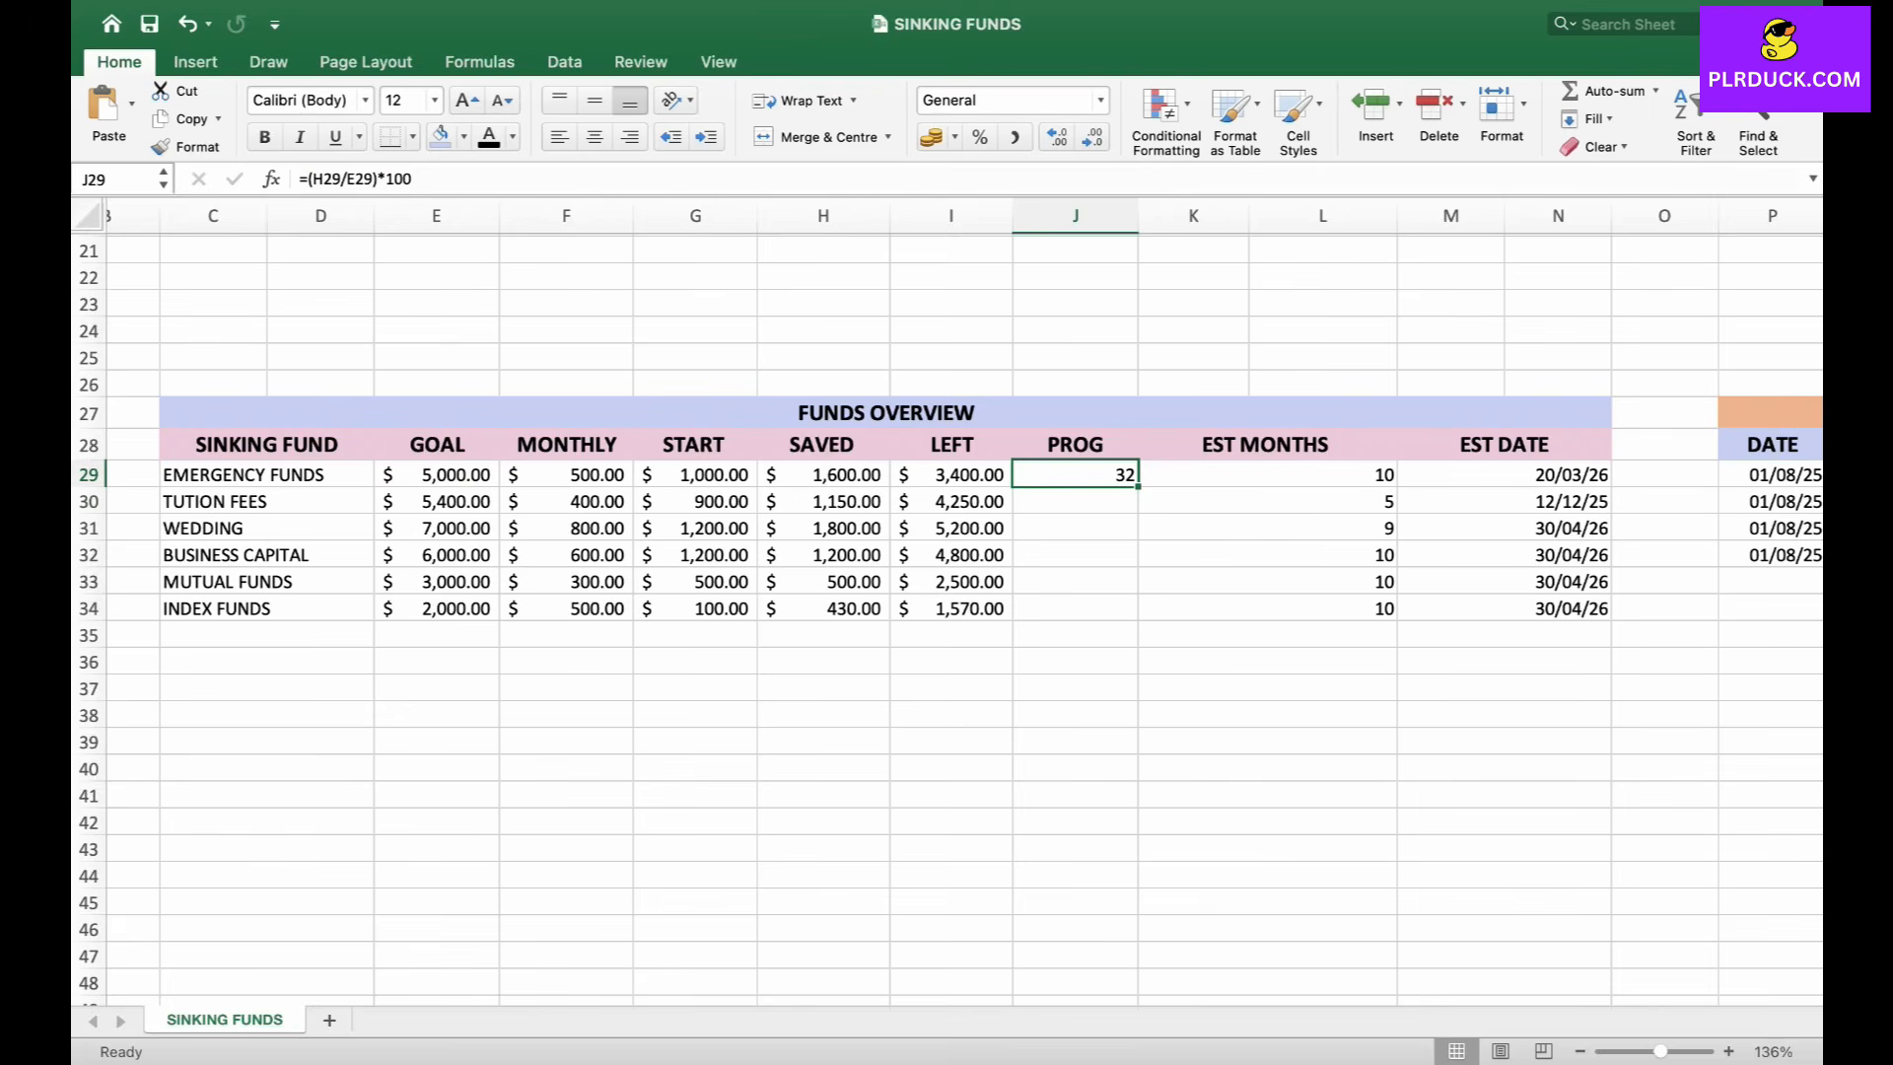
click(979, 137)
click(979, 137)
click(979, 137)
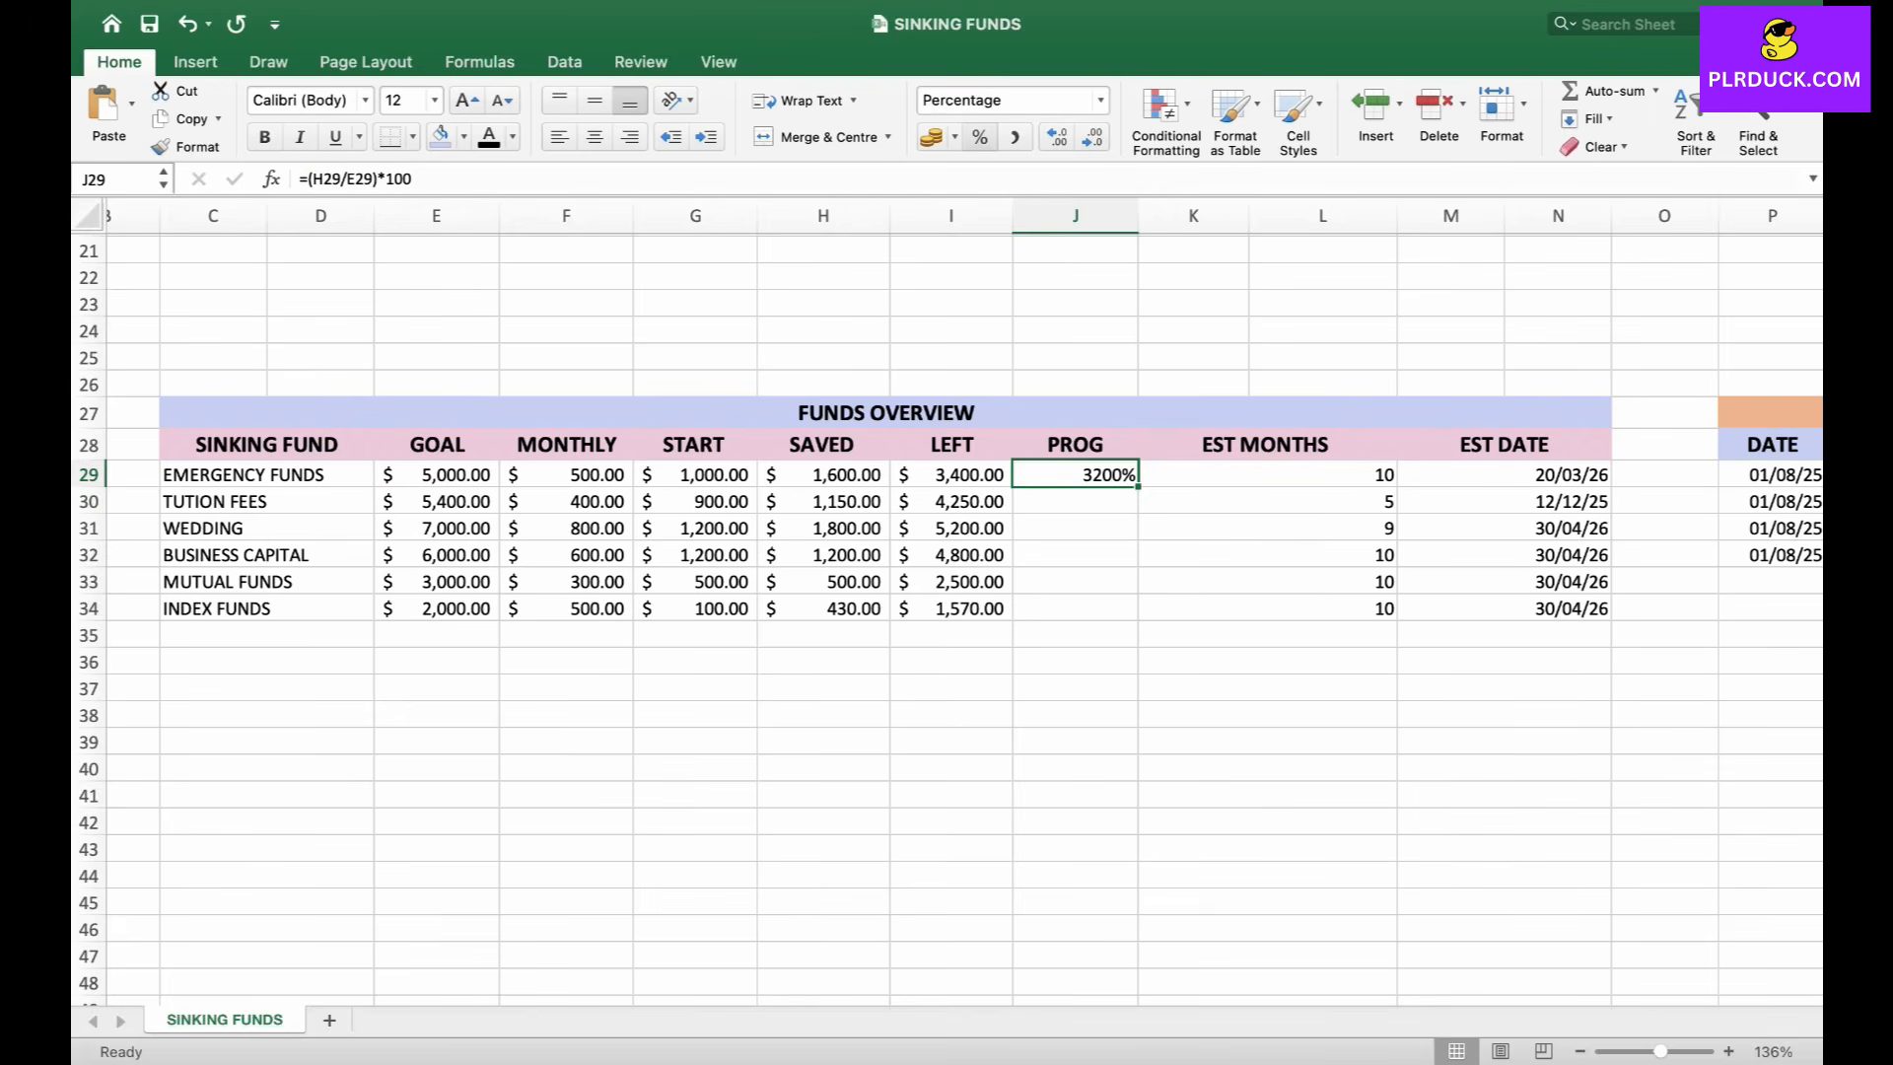
Remove the *100 multiplier from the progress formula in J29, leaving =(H29/E29).
double_click(1116, 474)
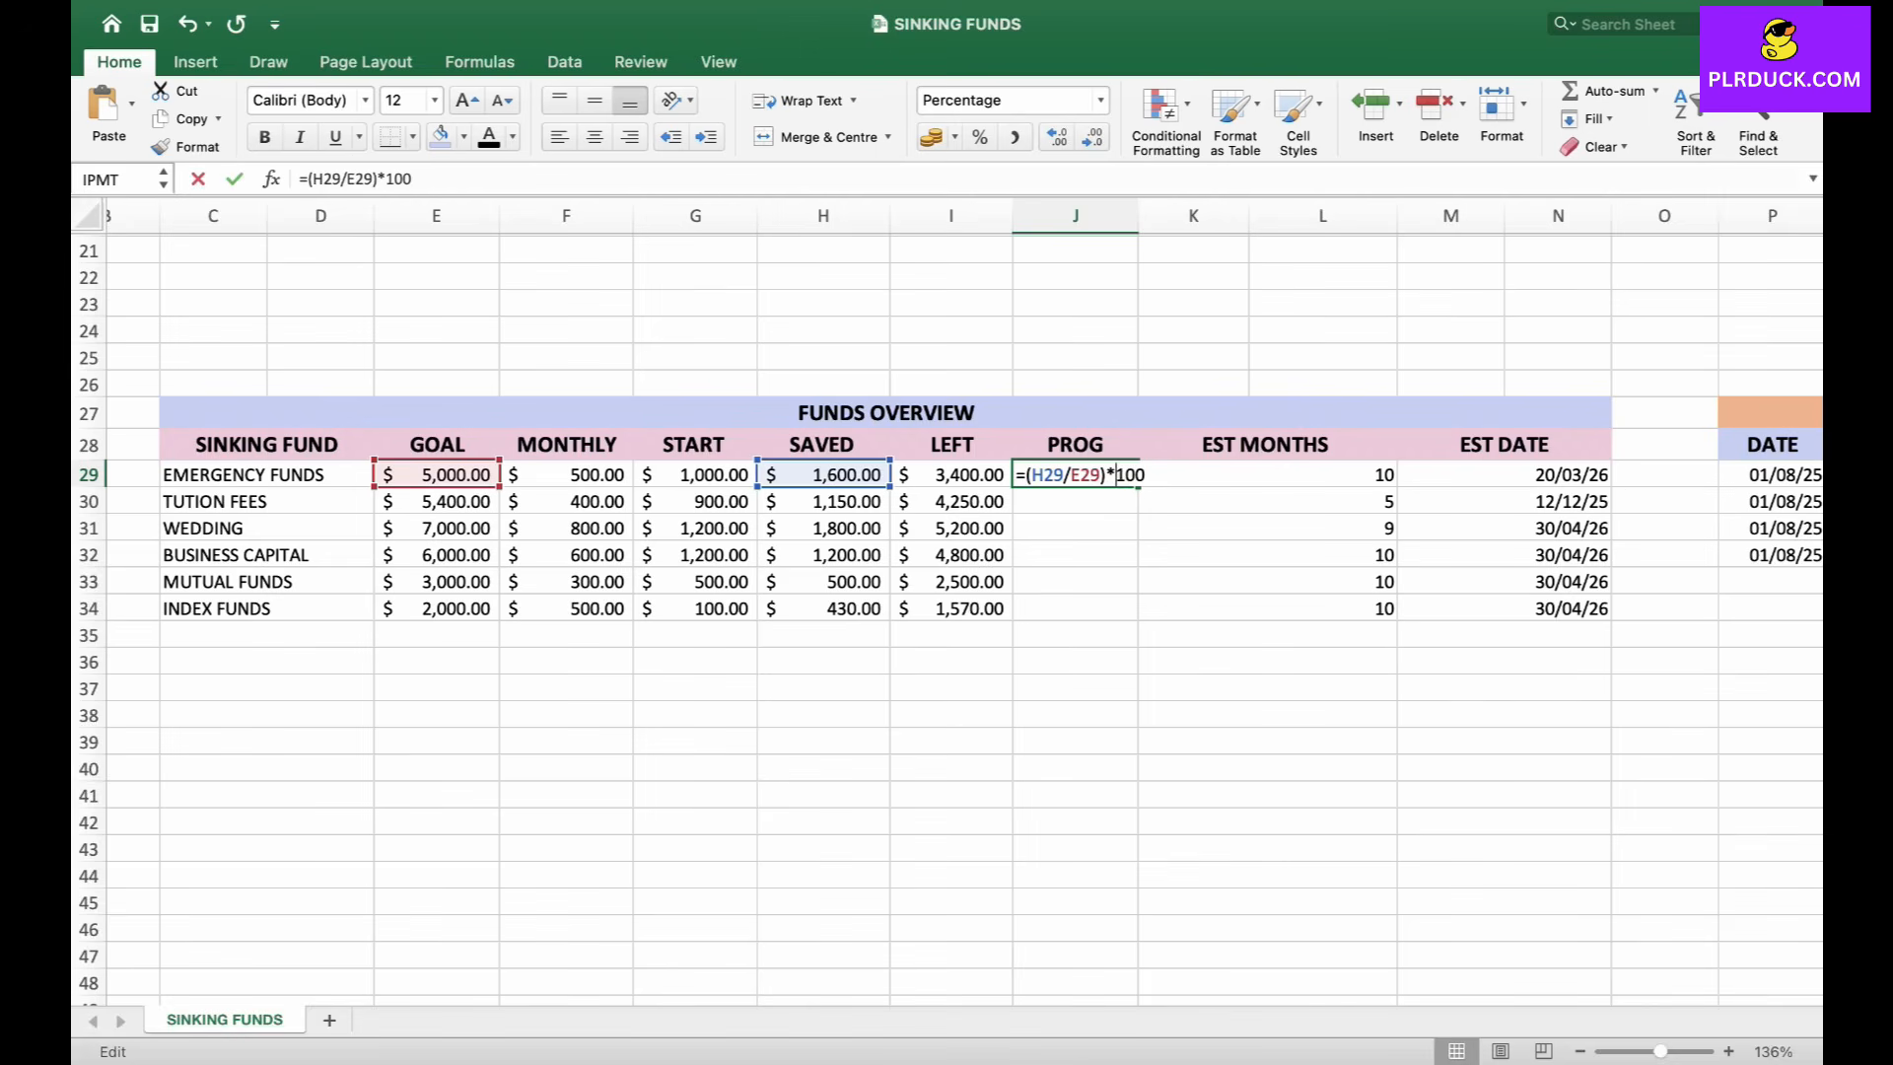
key(BackSpace)
key(BackSpace)
key(BackSpace)
key(BackSpace)
key(Caps_Lock)
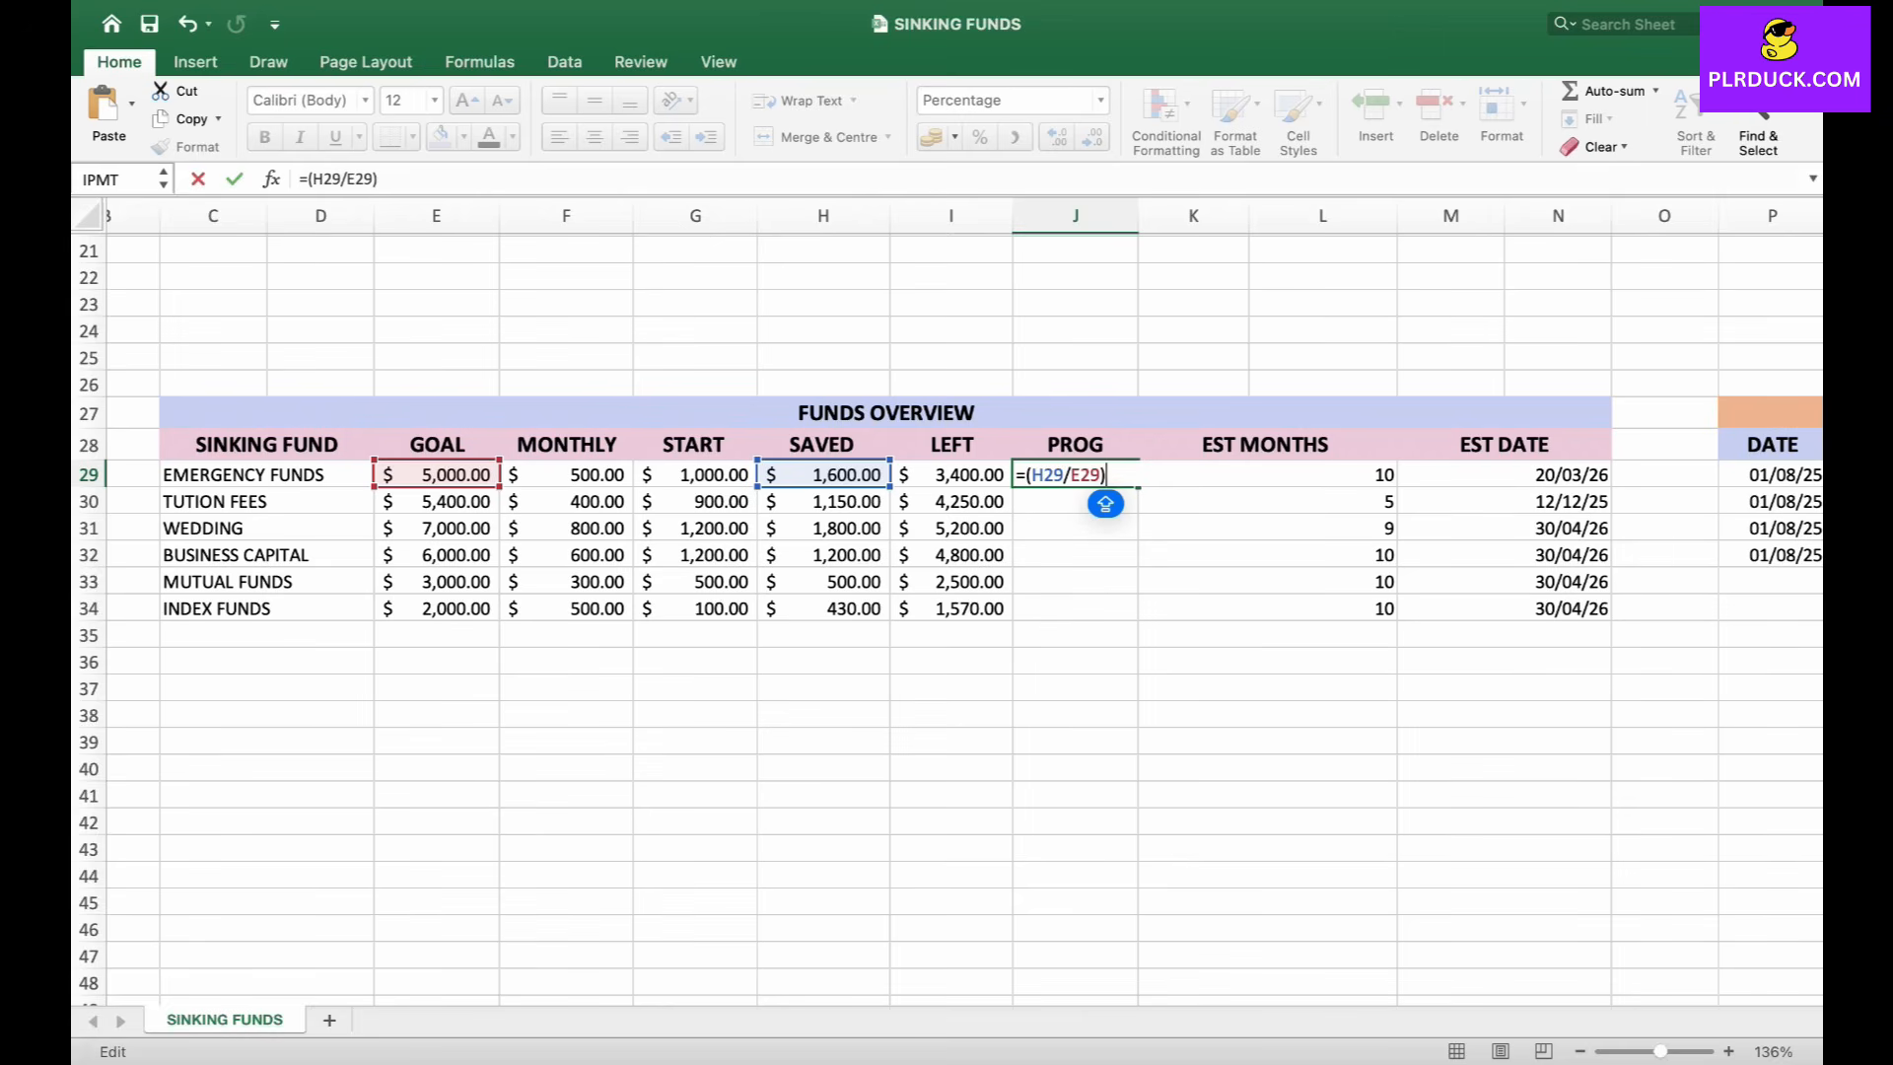
key(Return)
Fill the PROG formula from J29 down the fund rows to J34.
click(1077, 474)
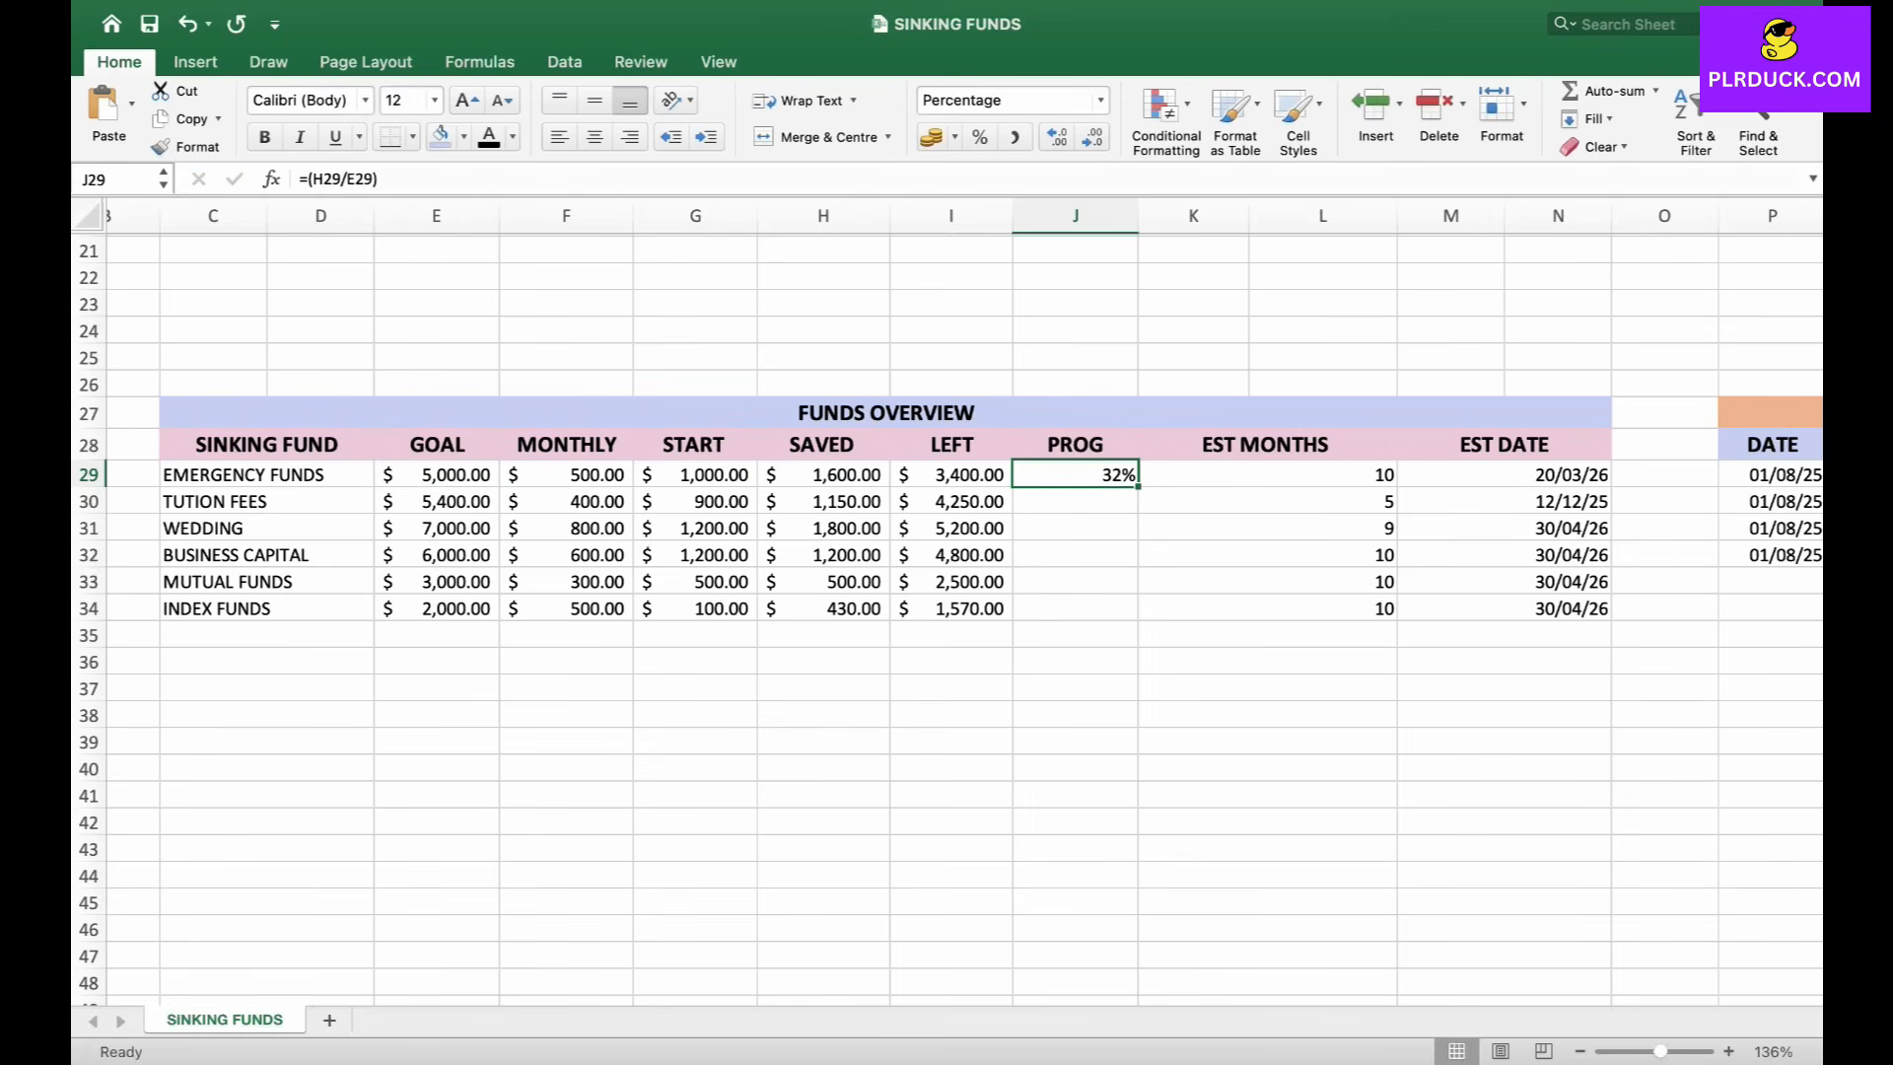
drag(1139, 487, 1139, 619)
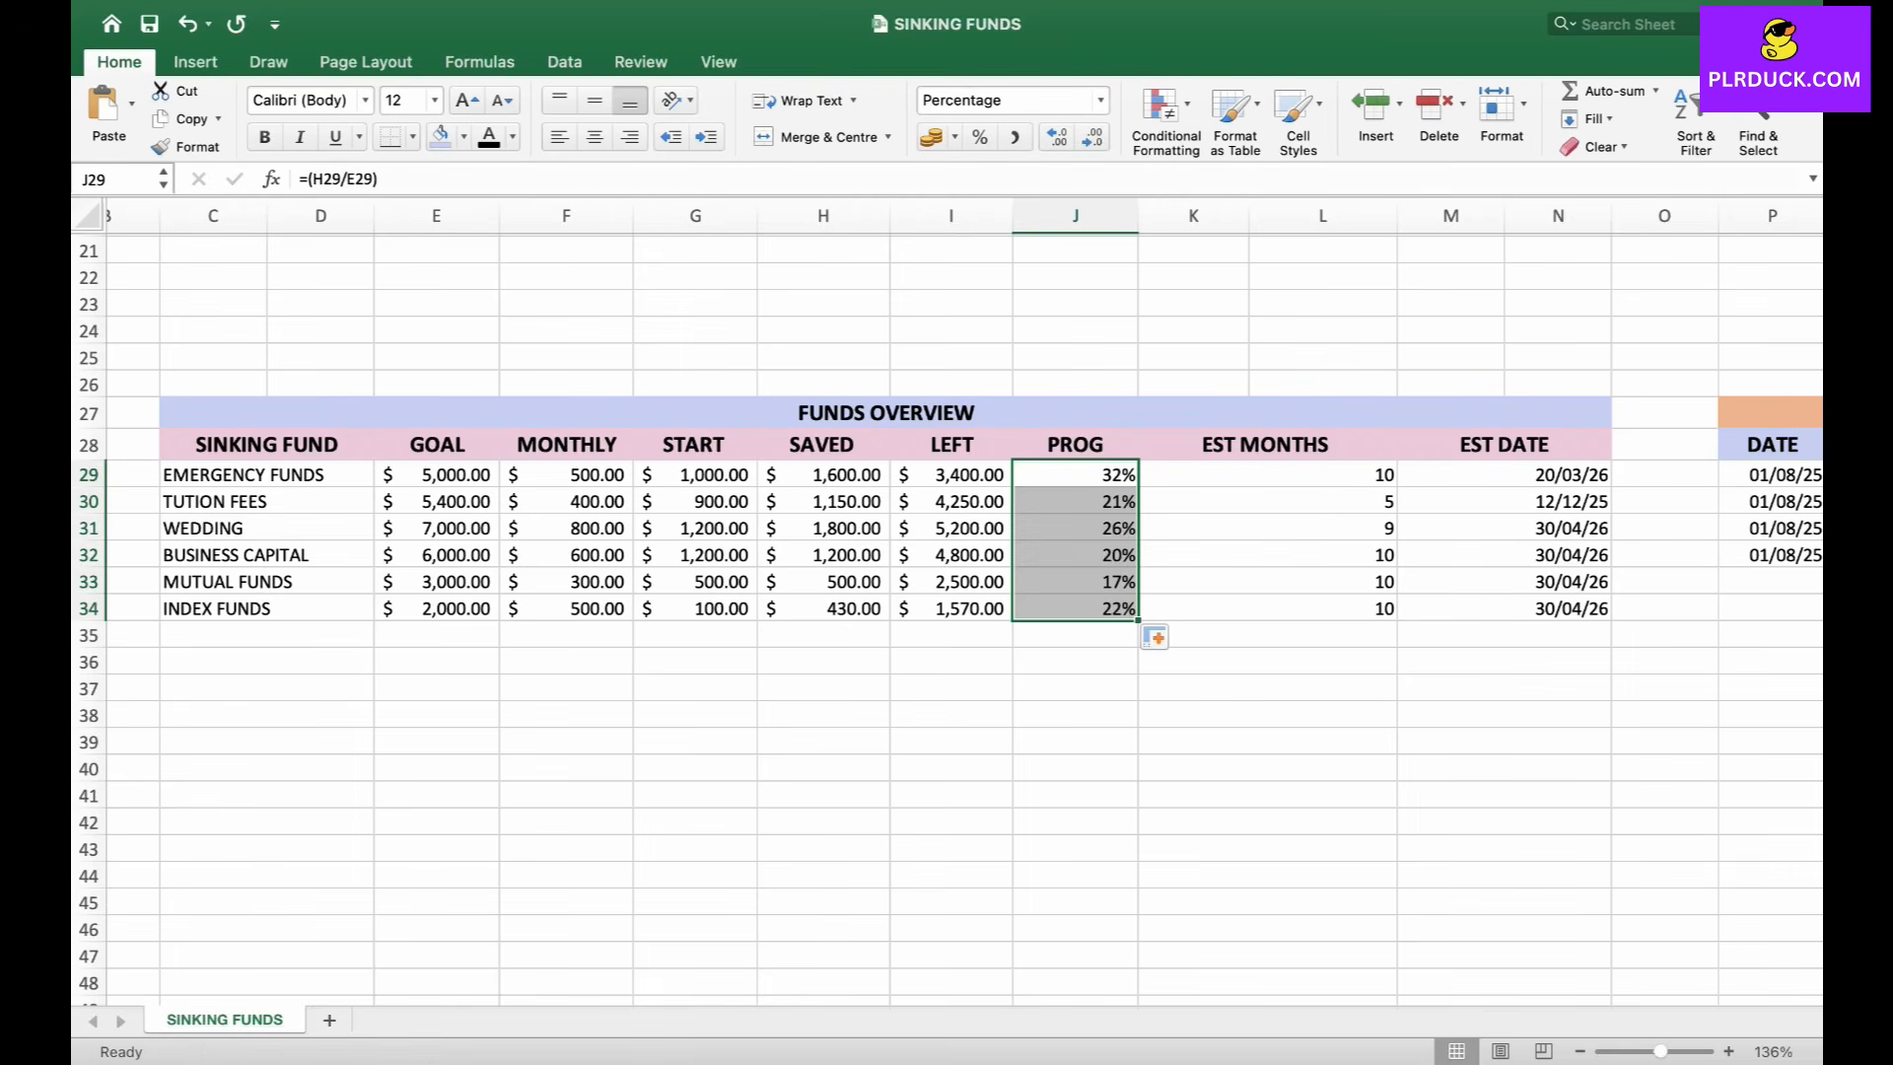
click(1076, 661)
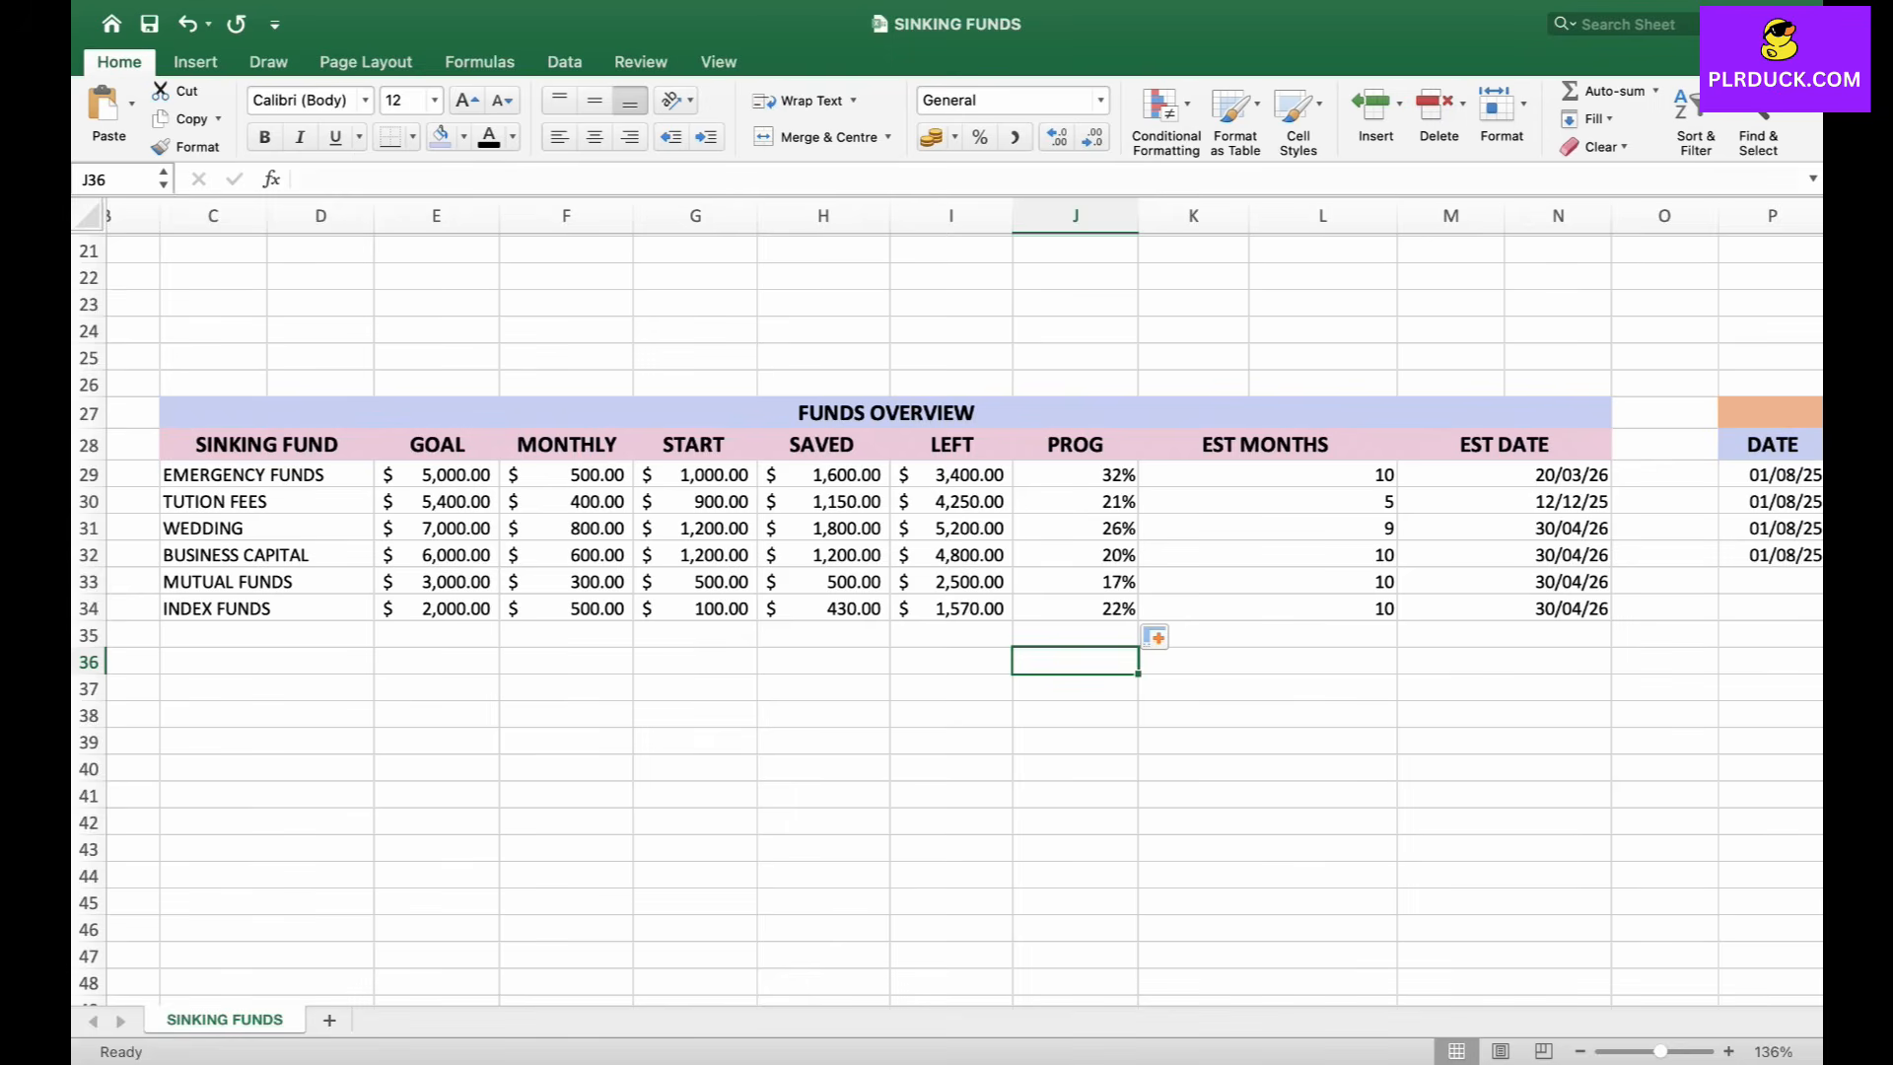
Merge and centre C5:E6 with the heading TOTAL SINKING FUNDS, and merge C7:E9 beneath it as a value box.
scroll(703, 566, down, 3)
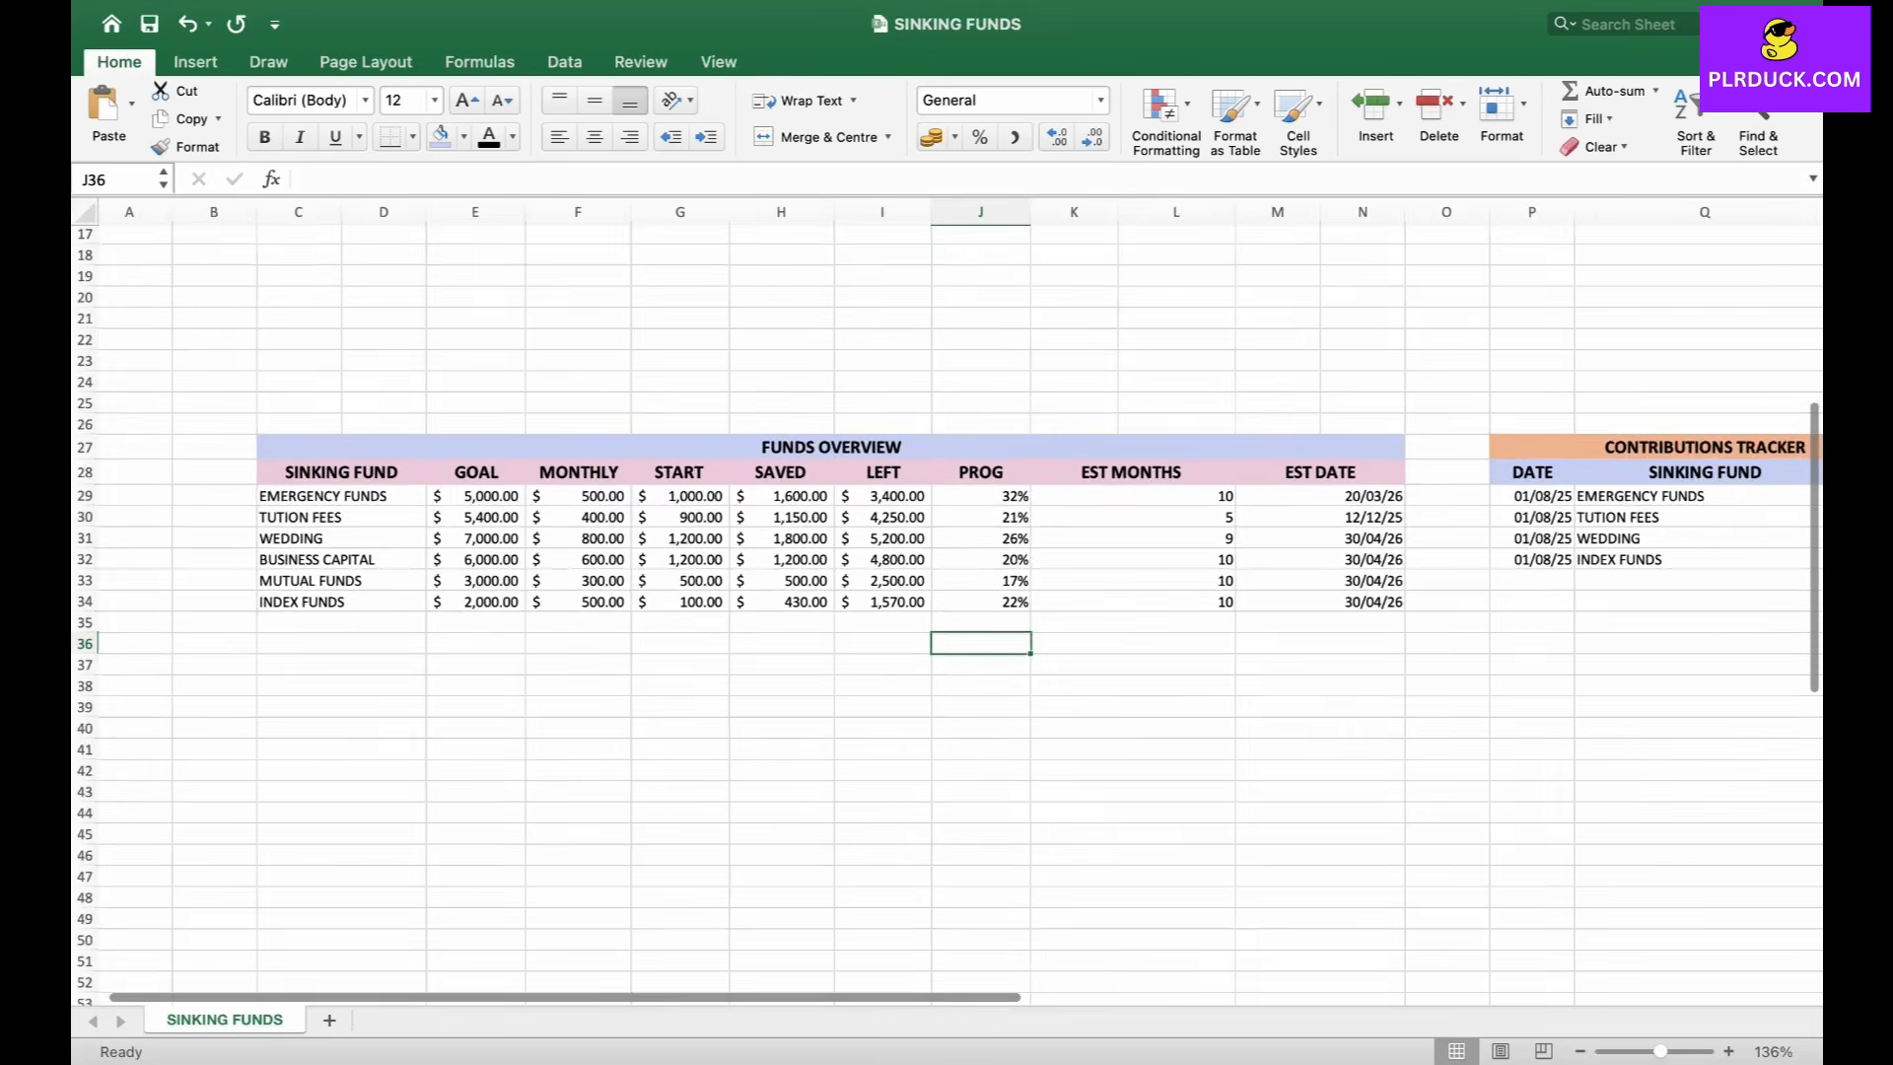
scroll(703, 566, left, 1)
scroll(947, 601, right, 5)
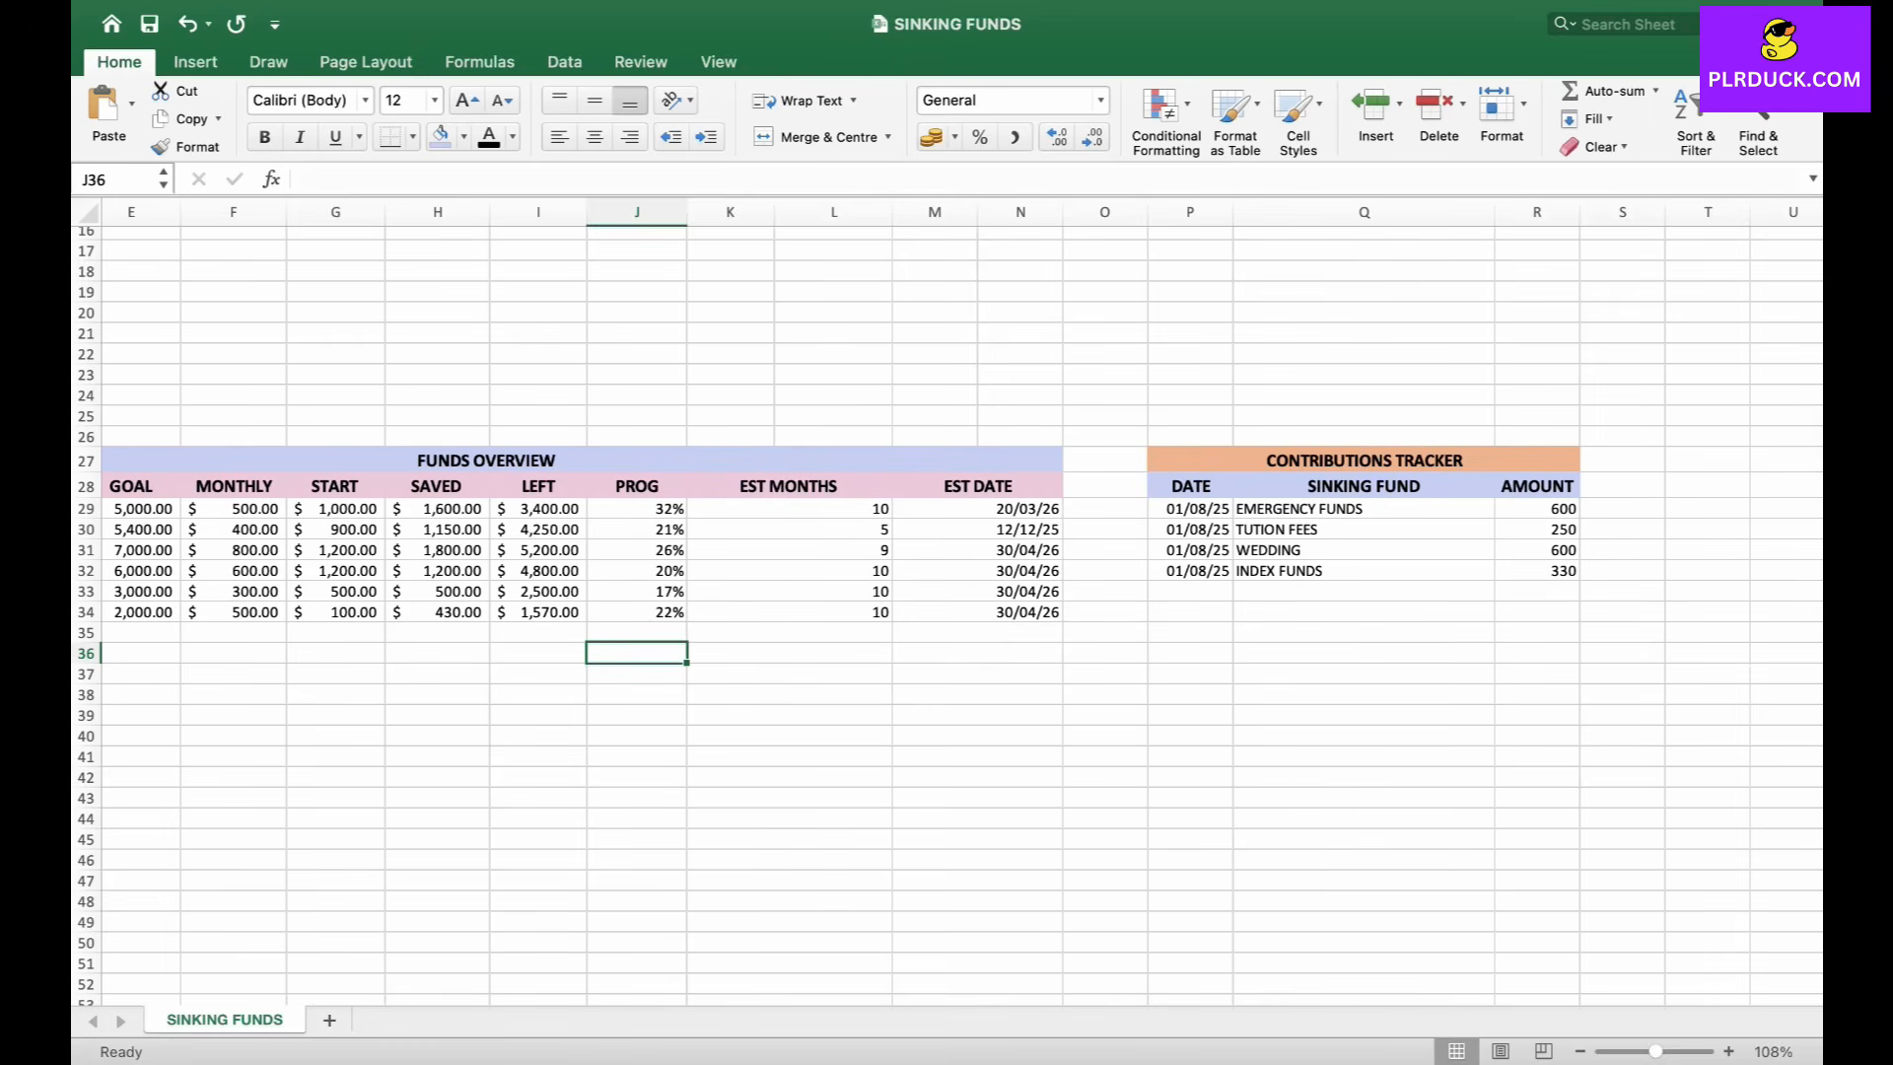
scroll(947, 602, left, 3)
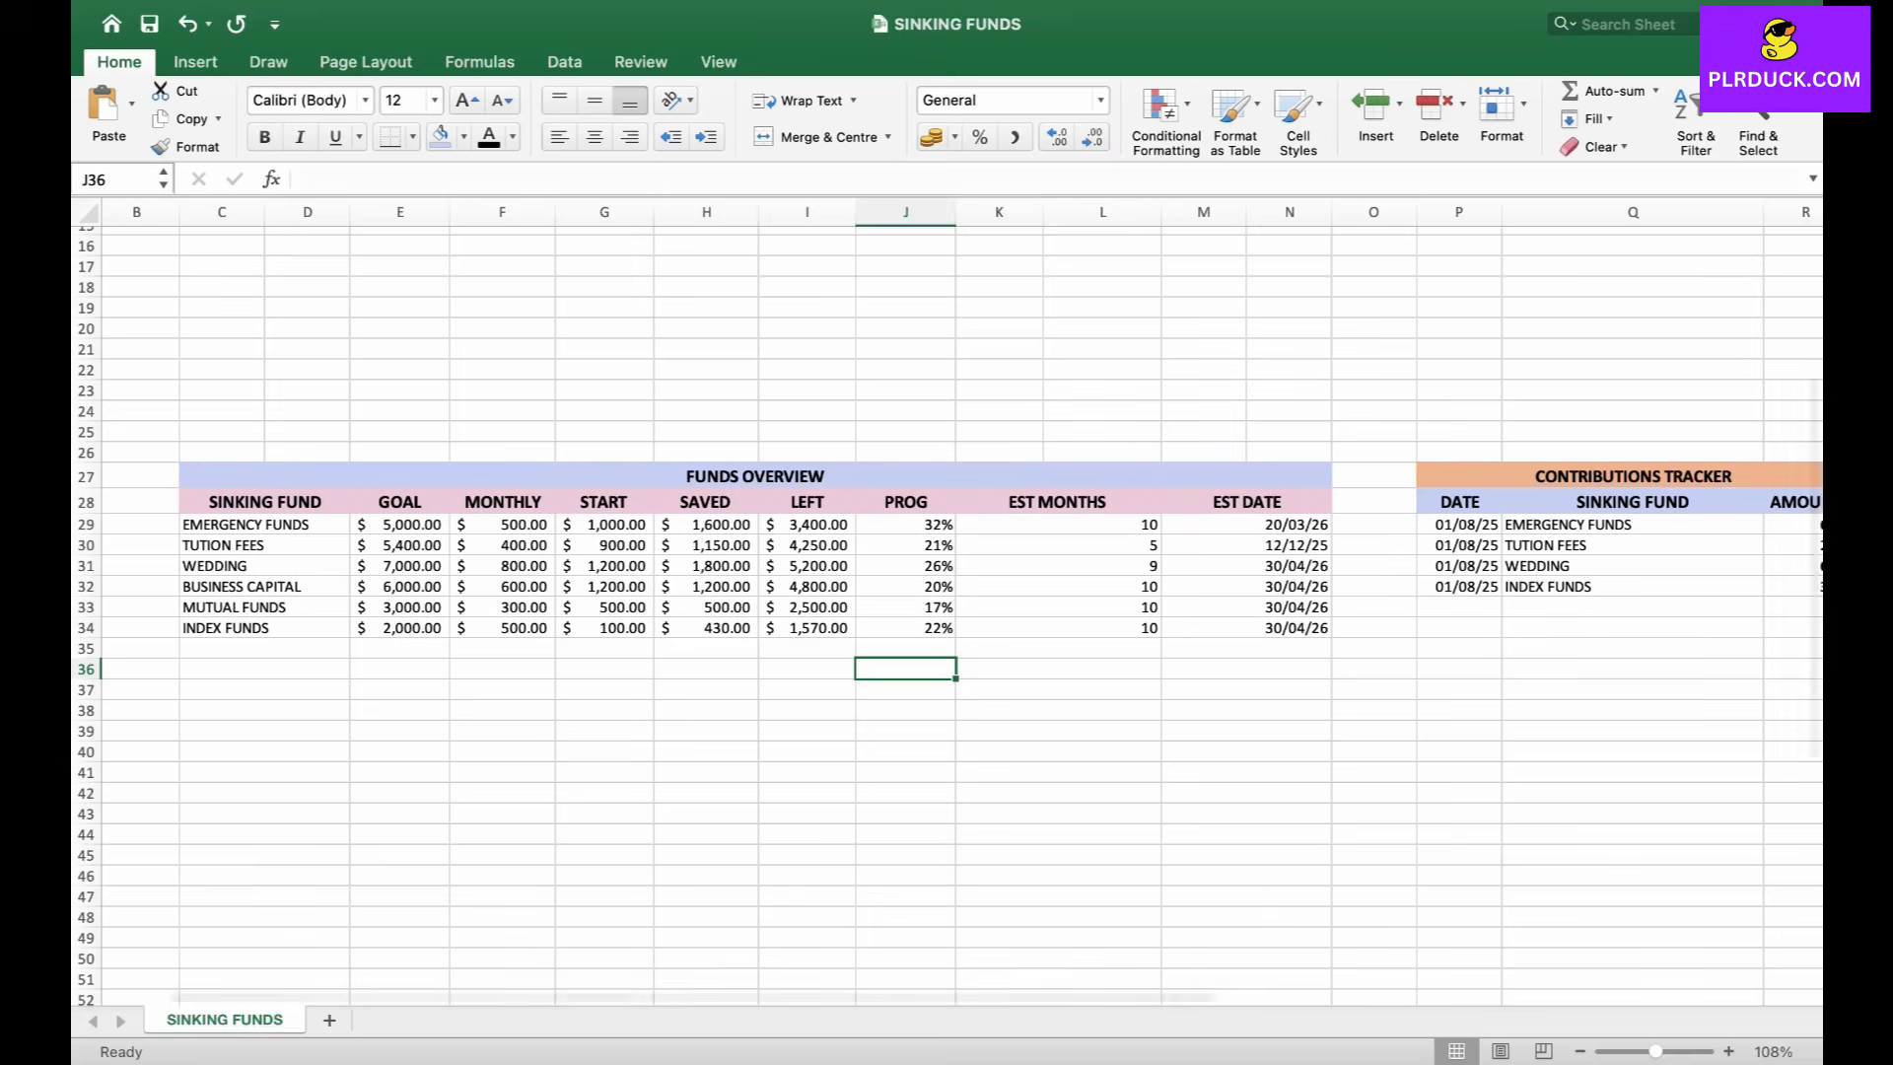
scroll(947, 601, up, 5)
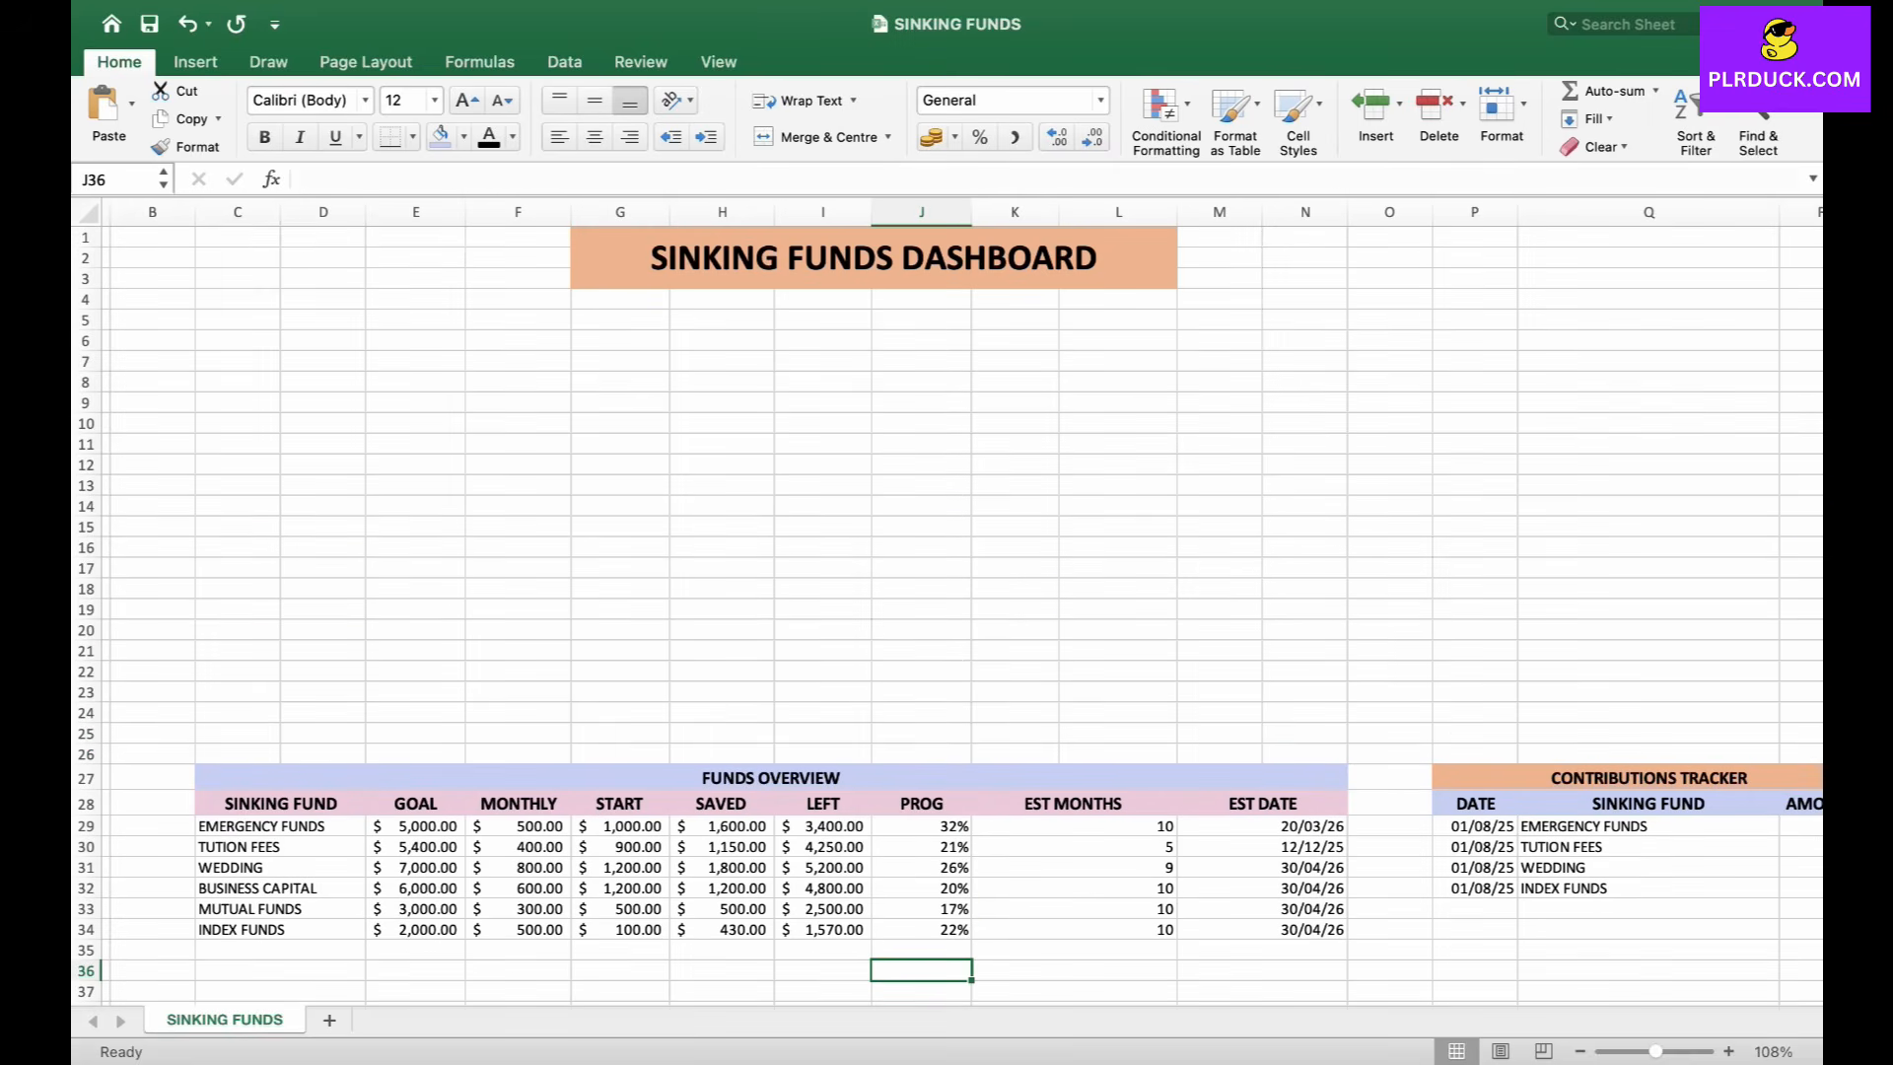
drag(238, 320, 415, 340)
click(816, 137)
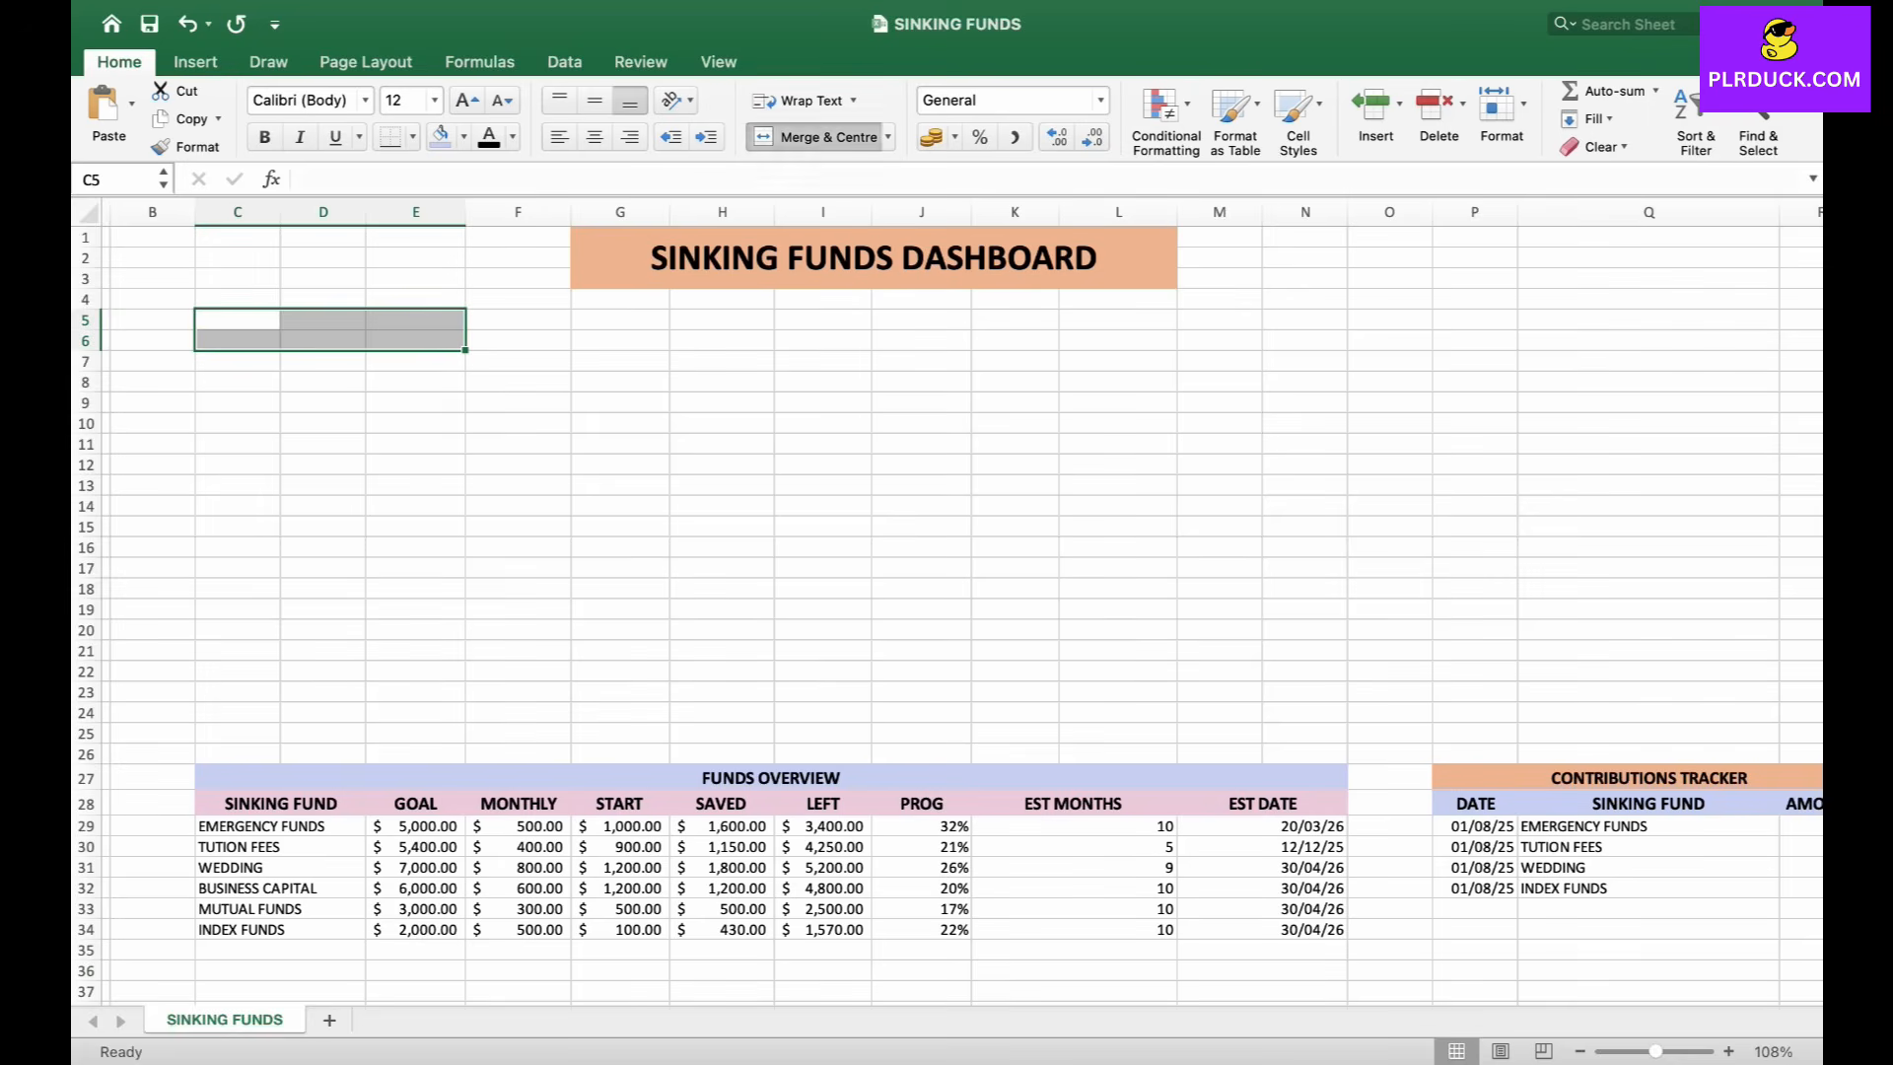
double_click(330, 331)
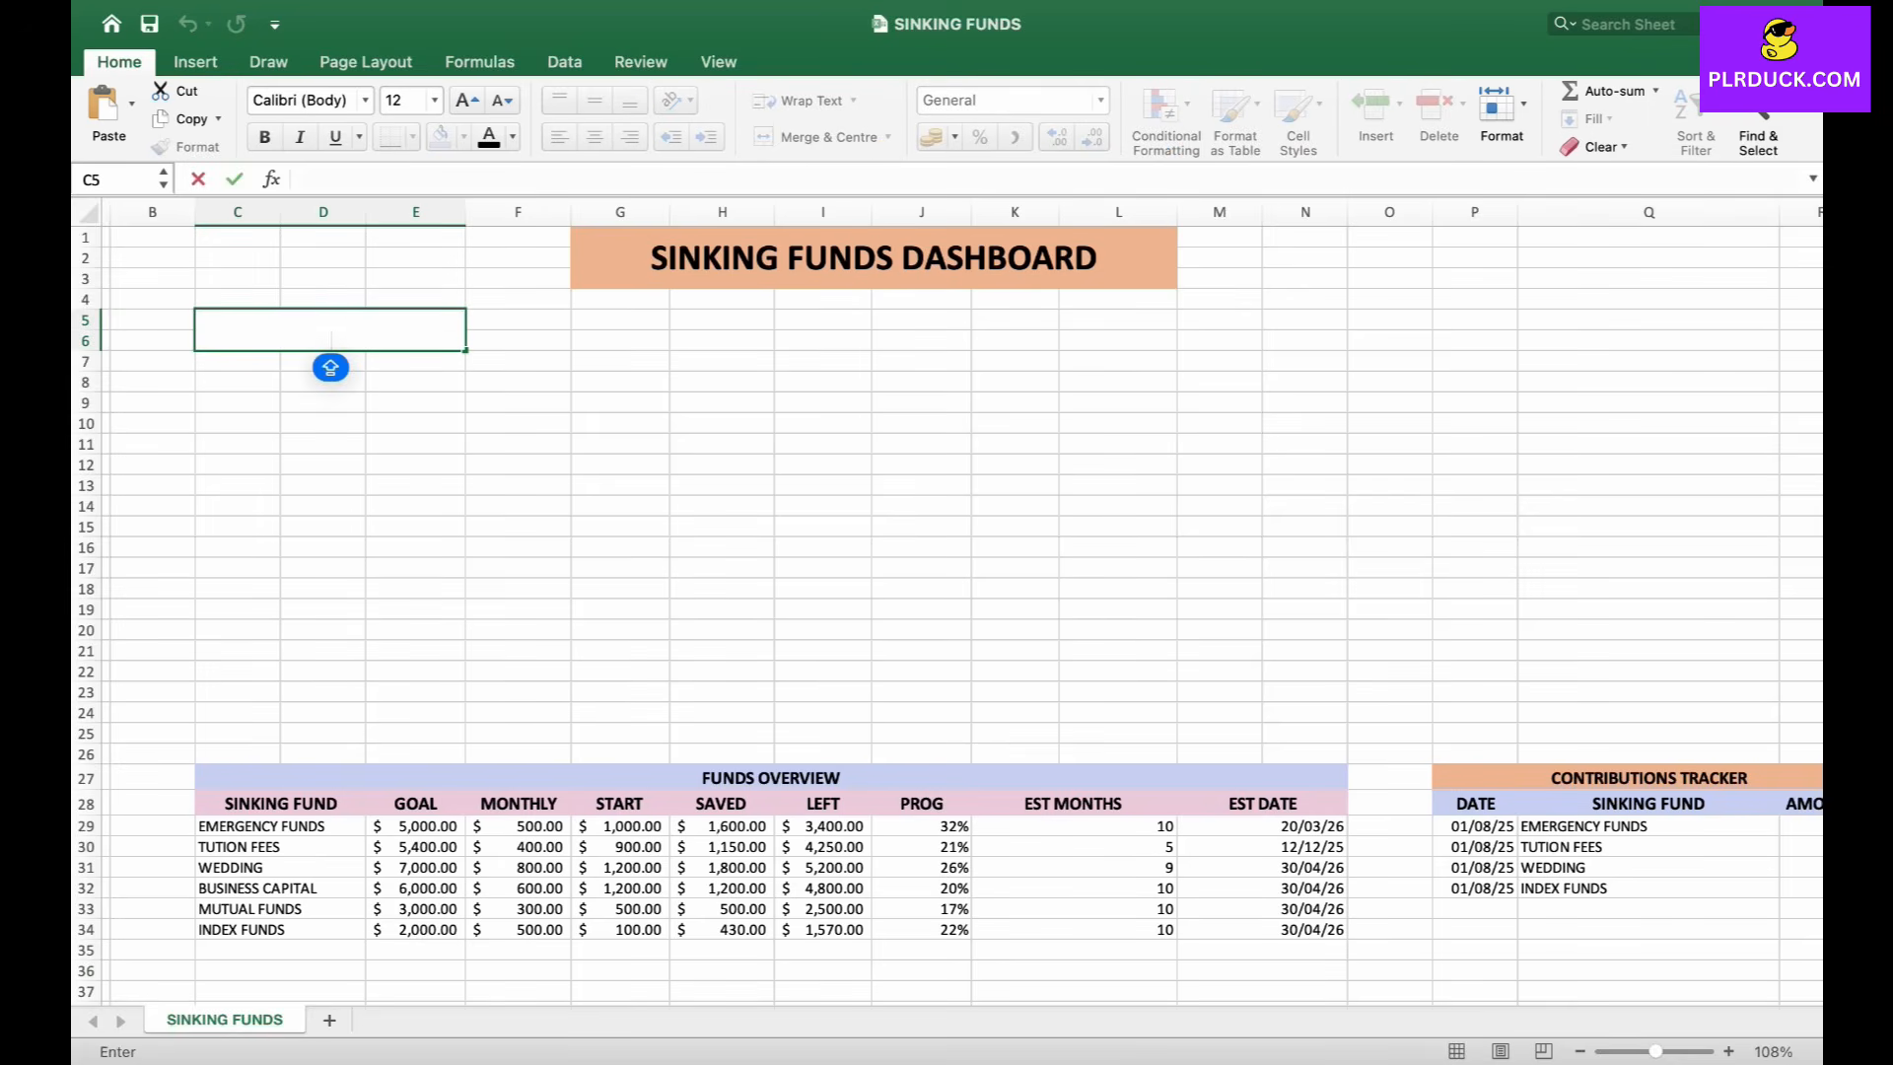
text(TOT)
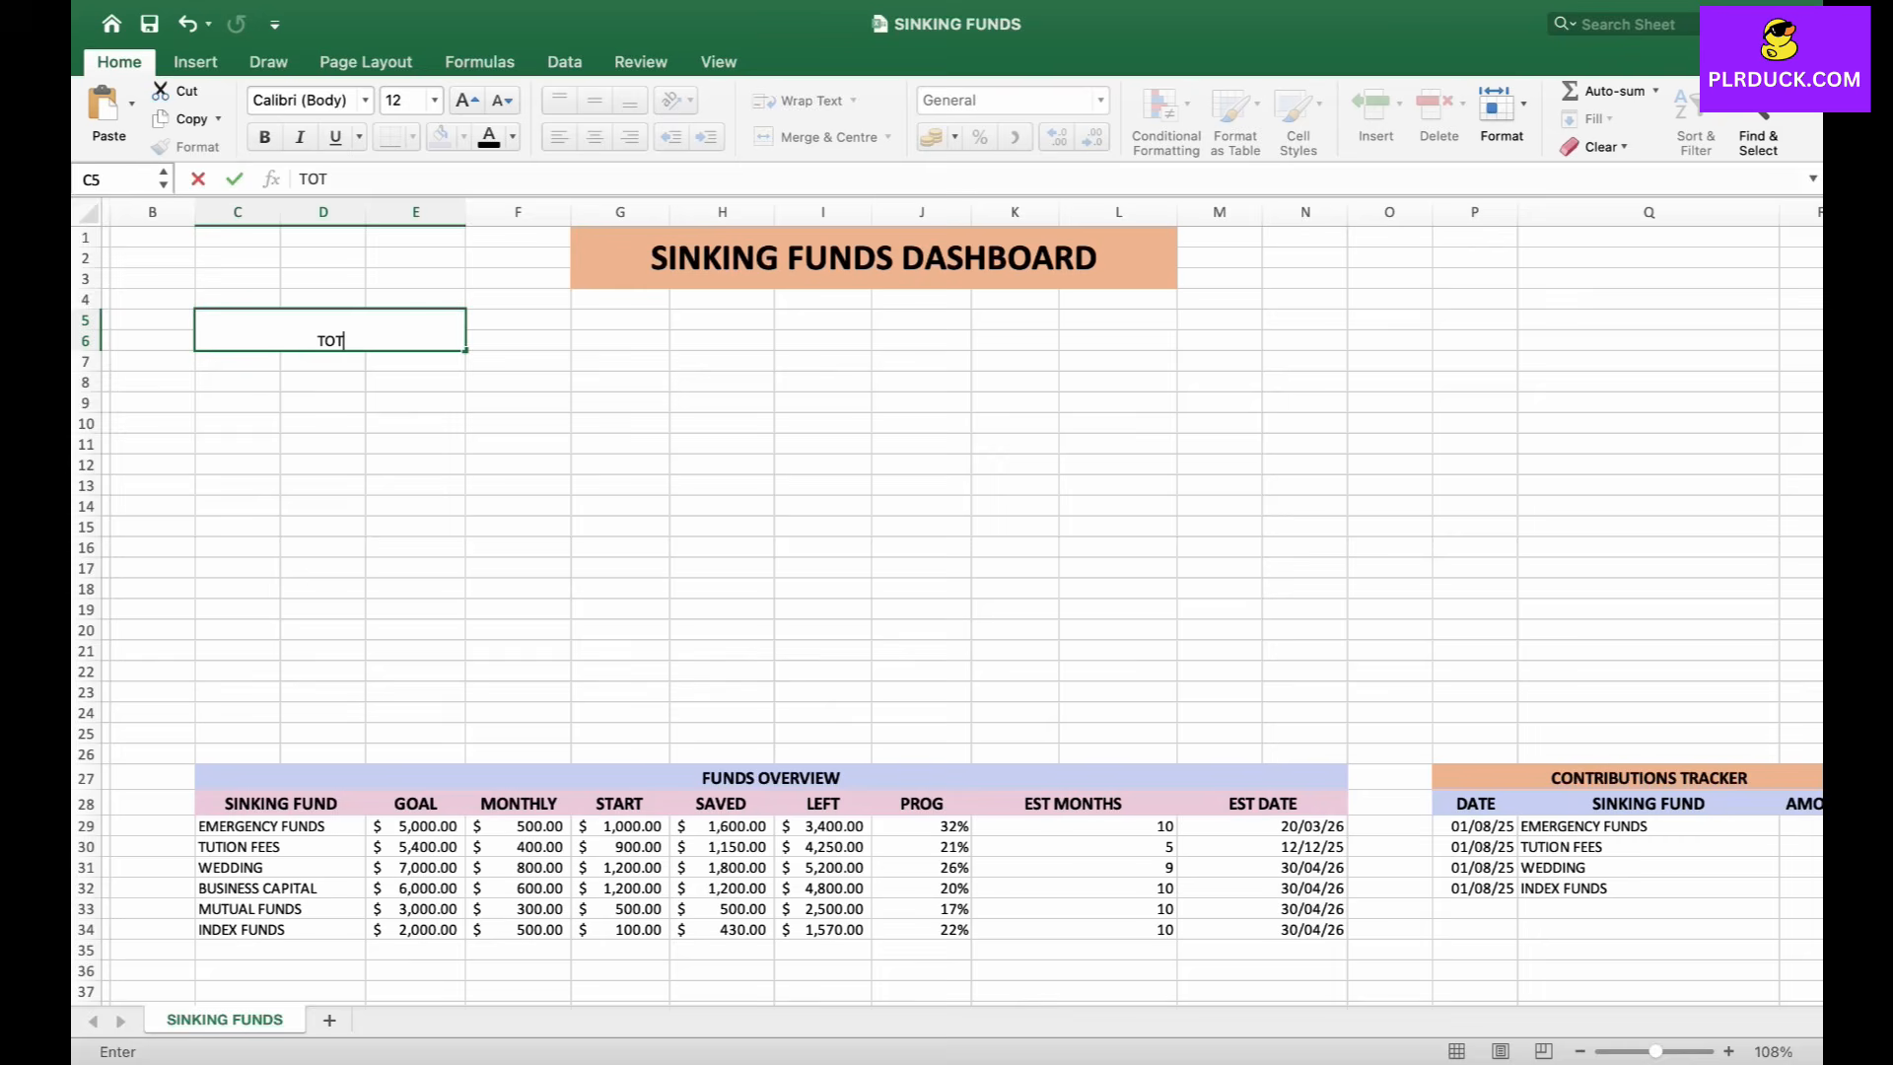
text(AL SINKING )
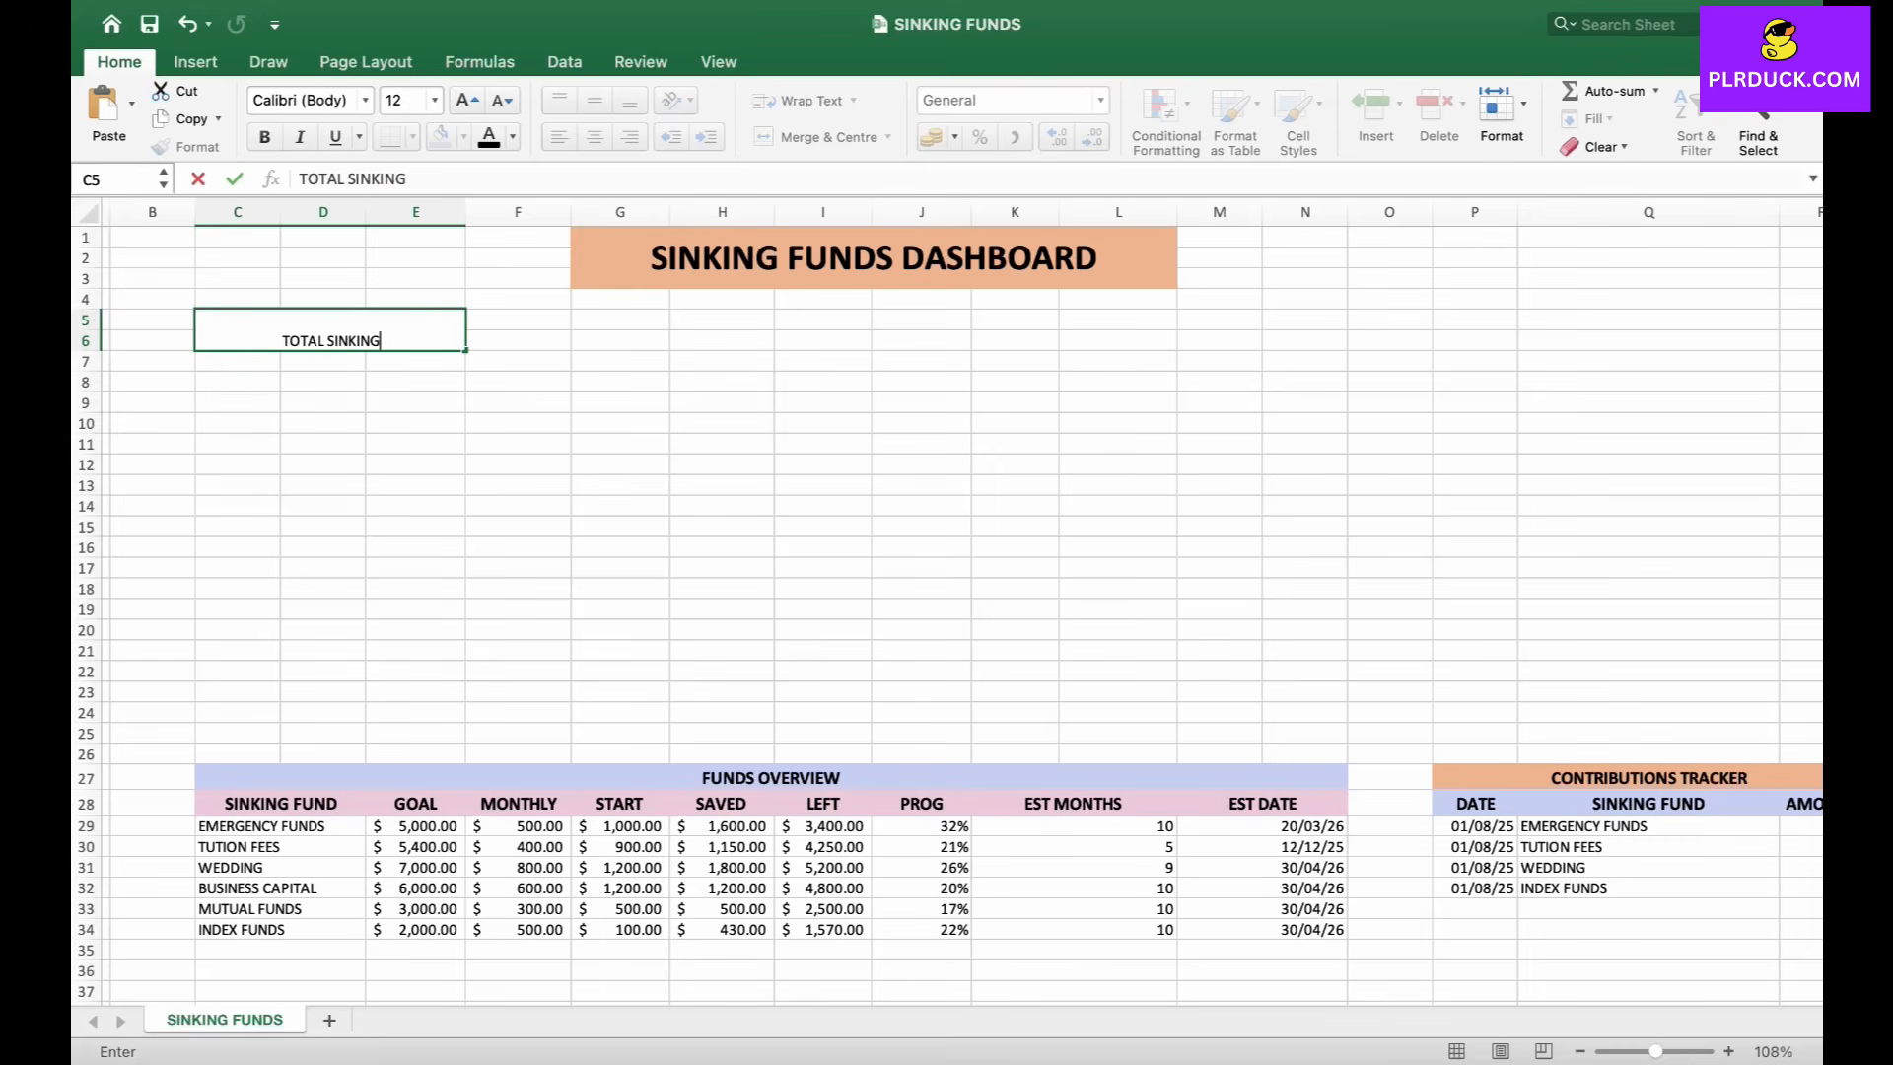
text(FUNDS)
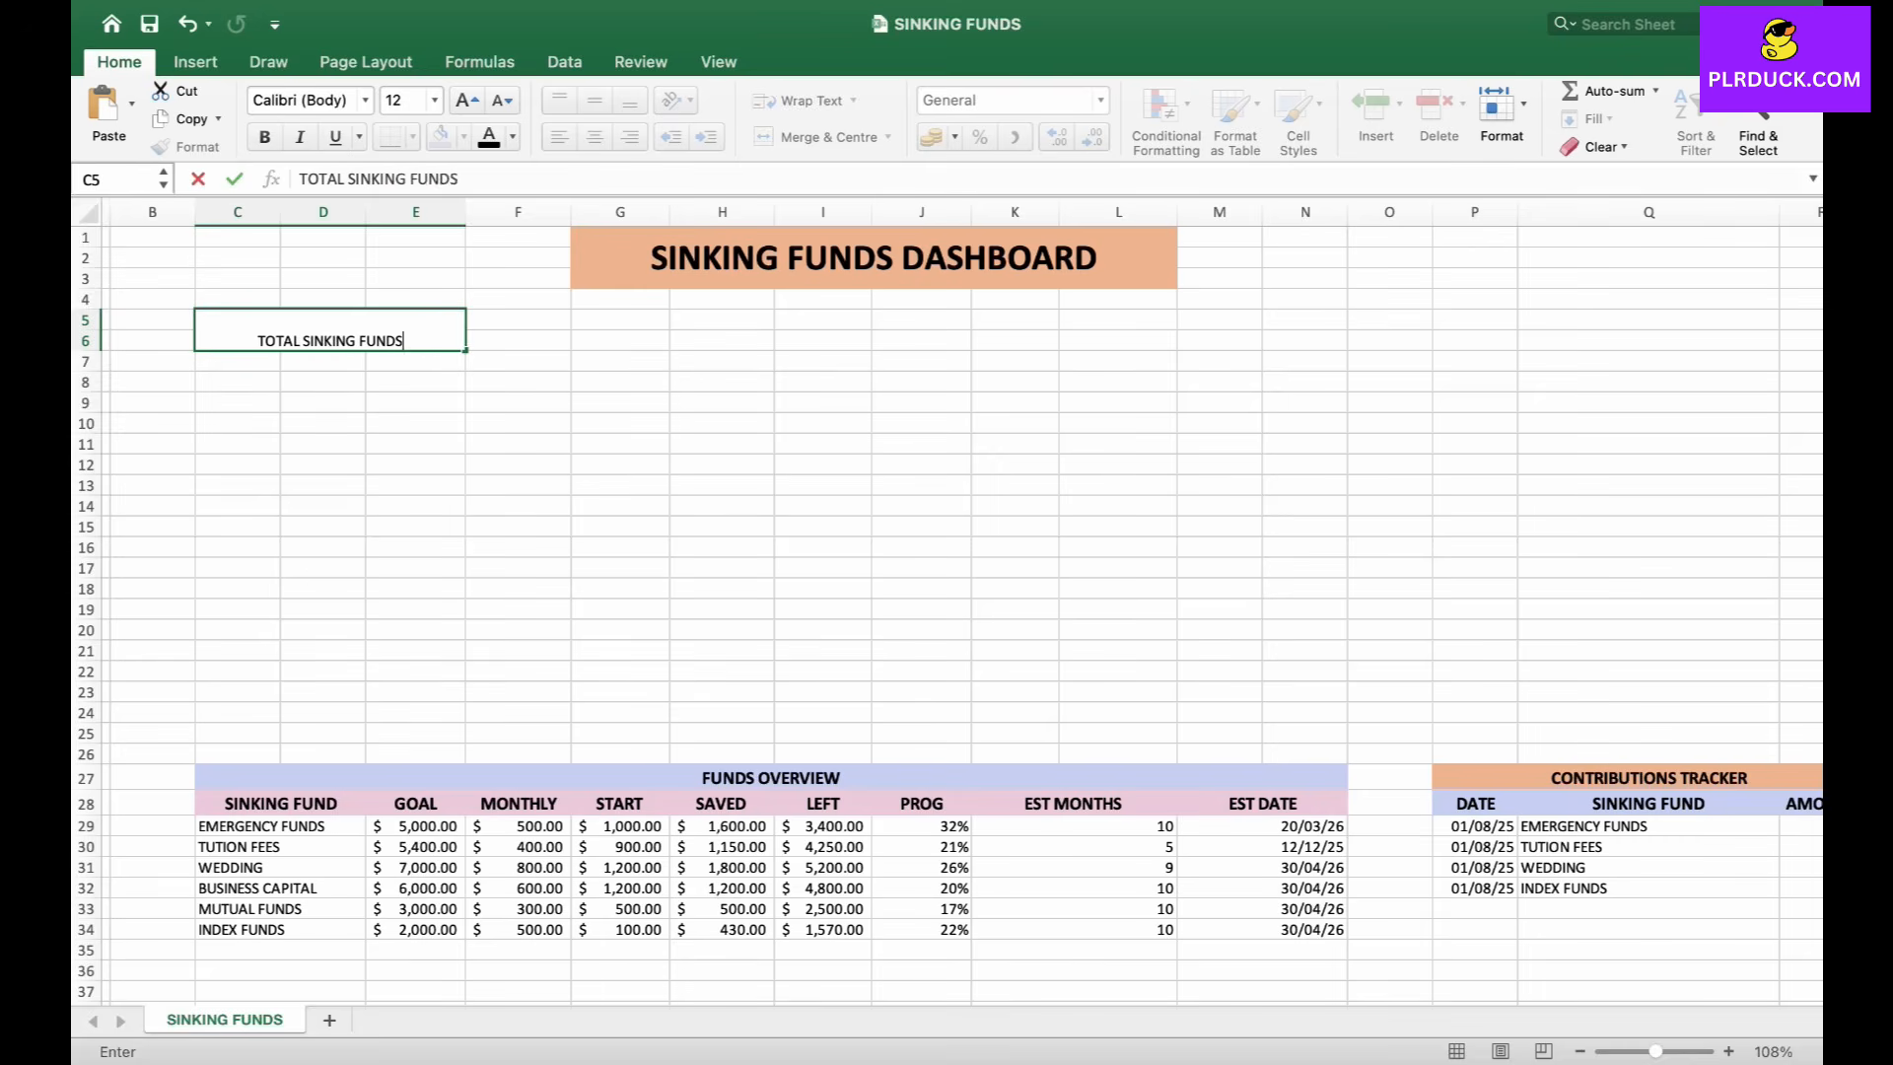
key(Return)
drag(237, 360, 419, 402)
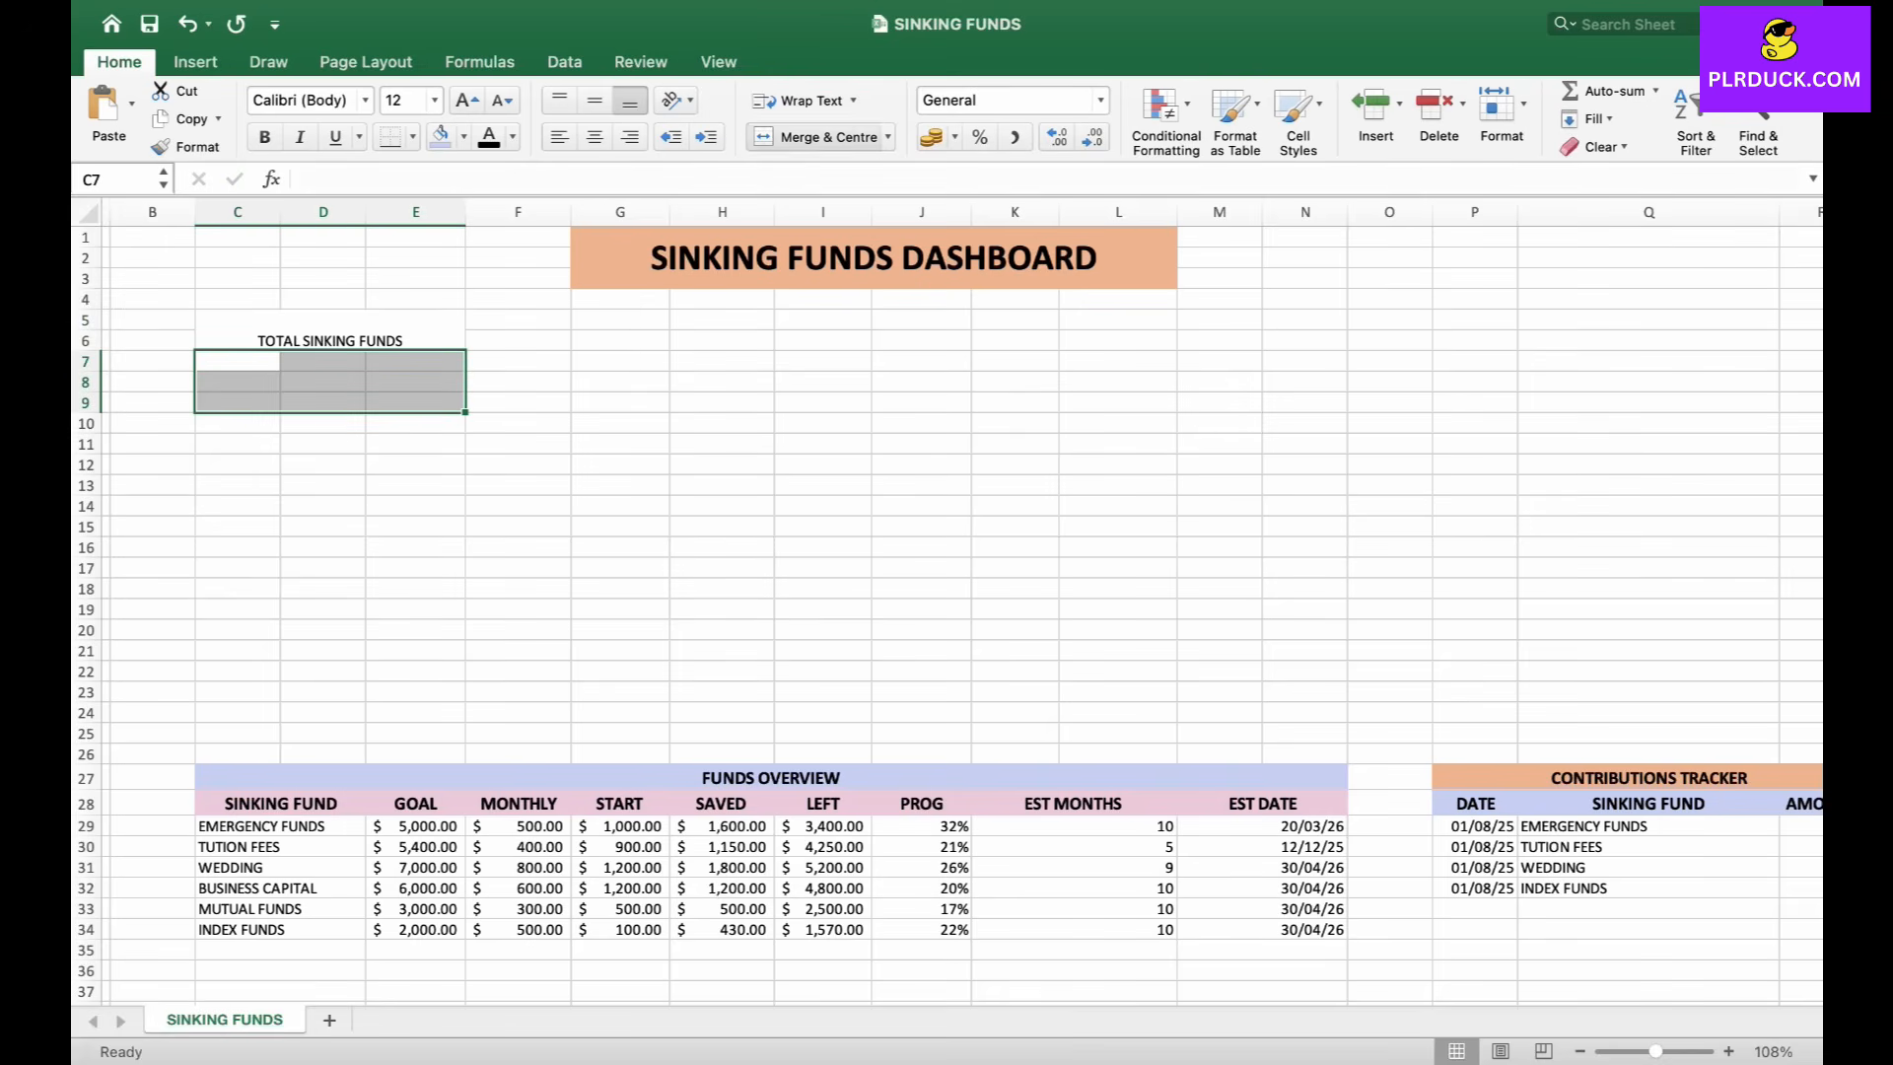
click(818, 136)
Merge and centre C11:E12 with the heading TOTAL SAVED UP, and merge C13:E15 beneath it as a value box.
drag(237, 443, 414, 485)
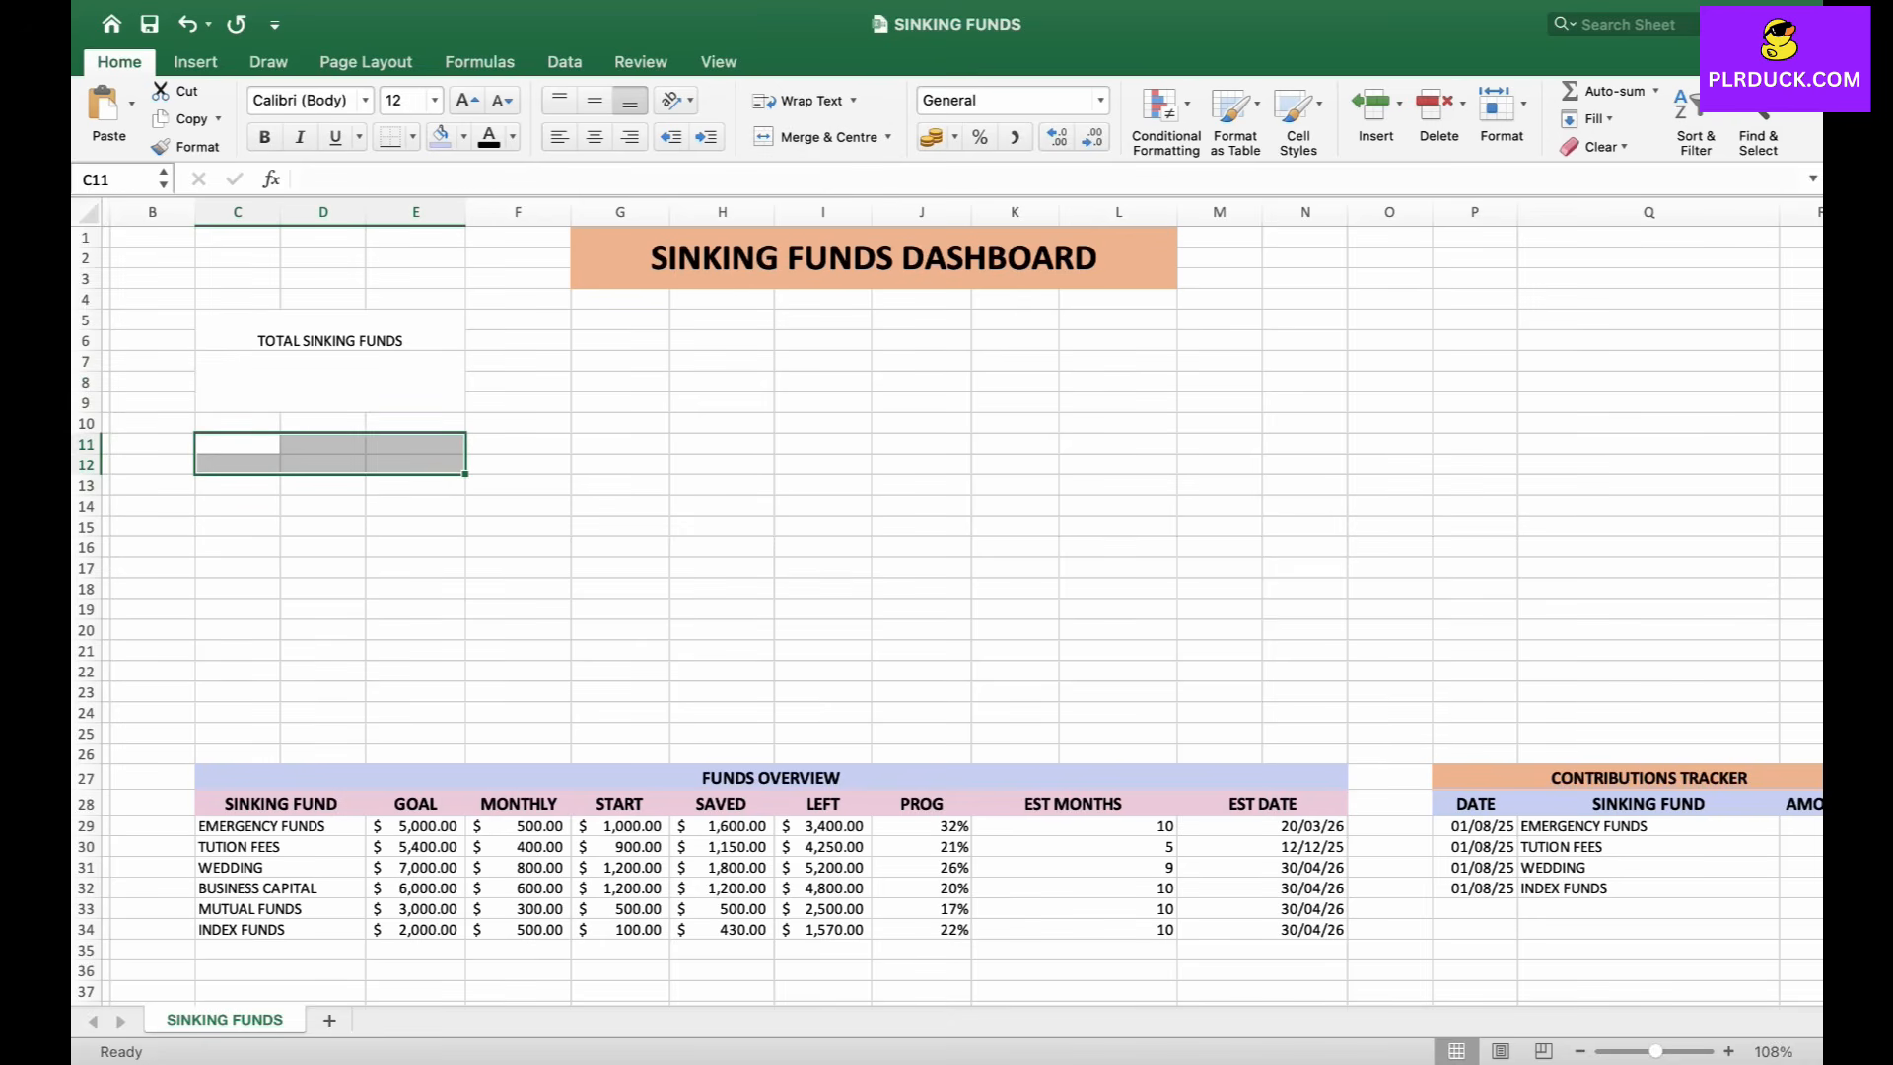
click(816, 137)
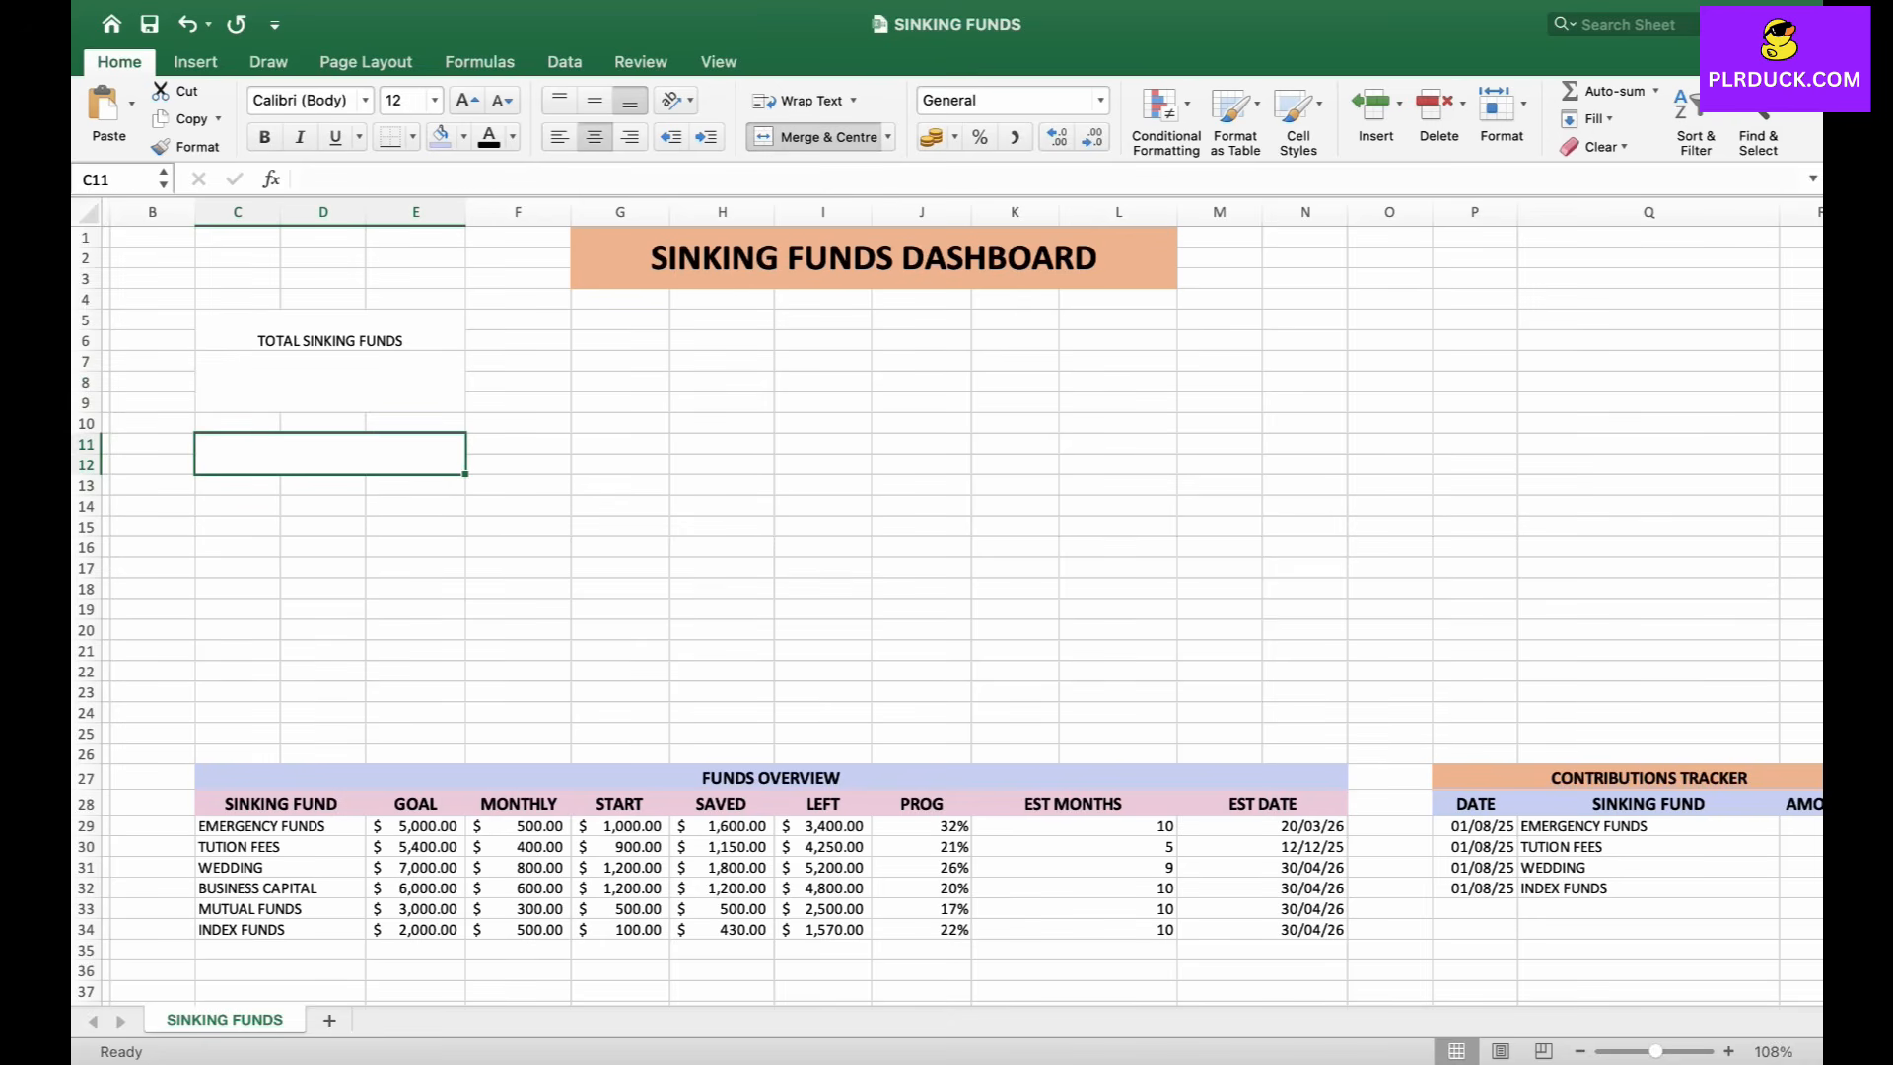
text(TOTAL SAVED UP)
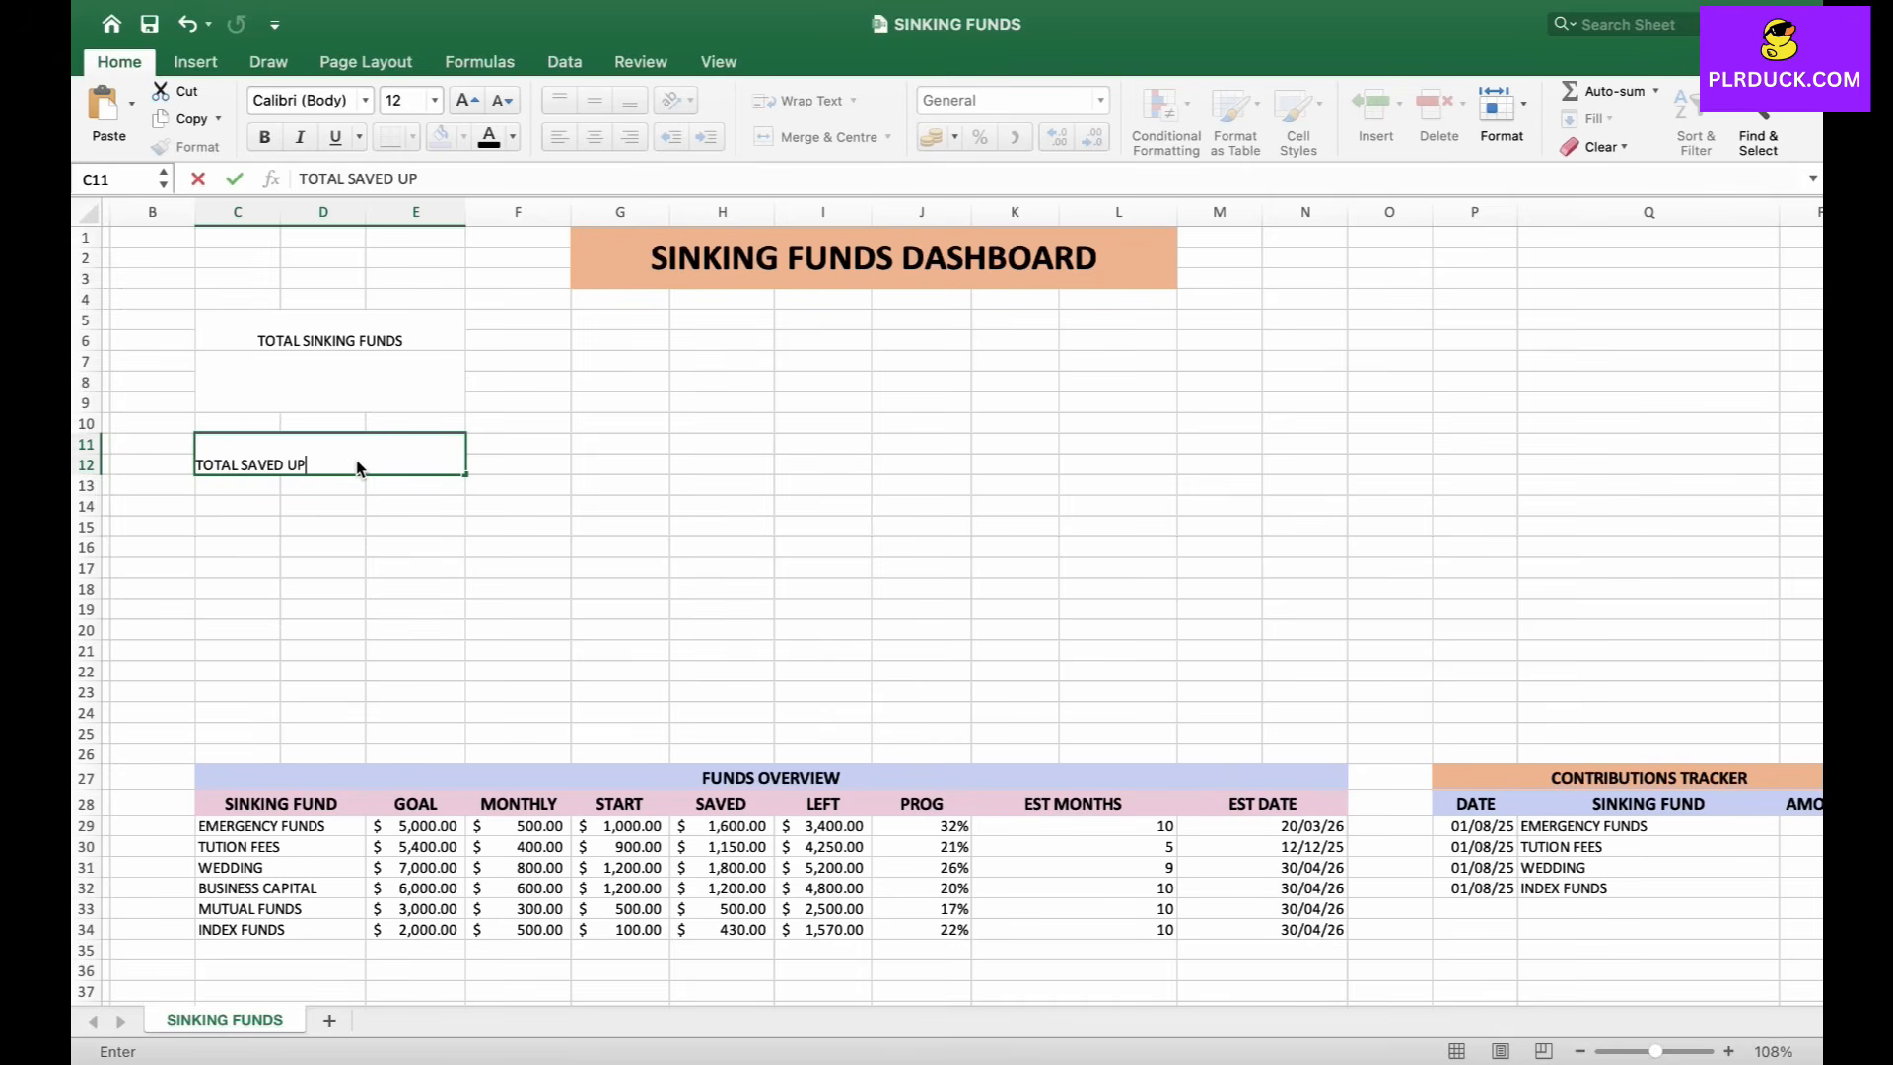
key(Caps_Lock)
drag(237, 485, 414, 527)
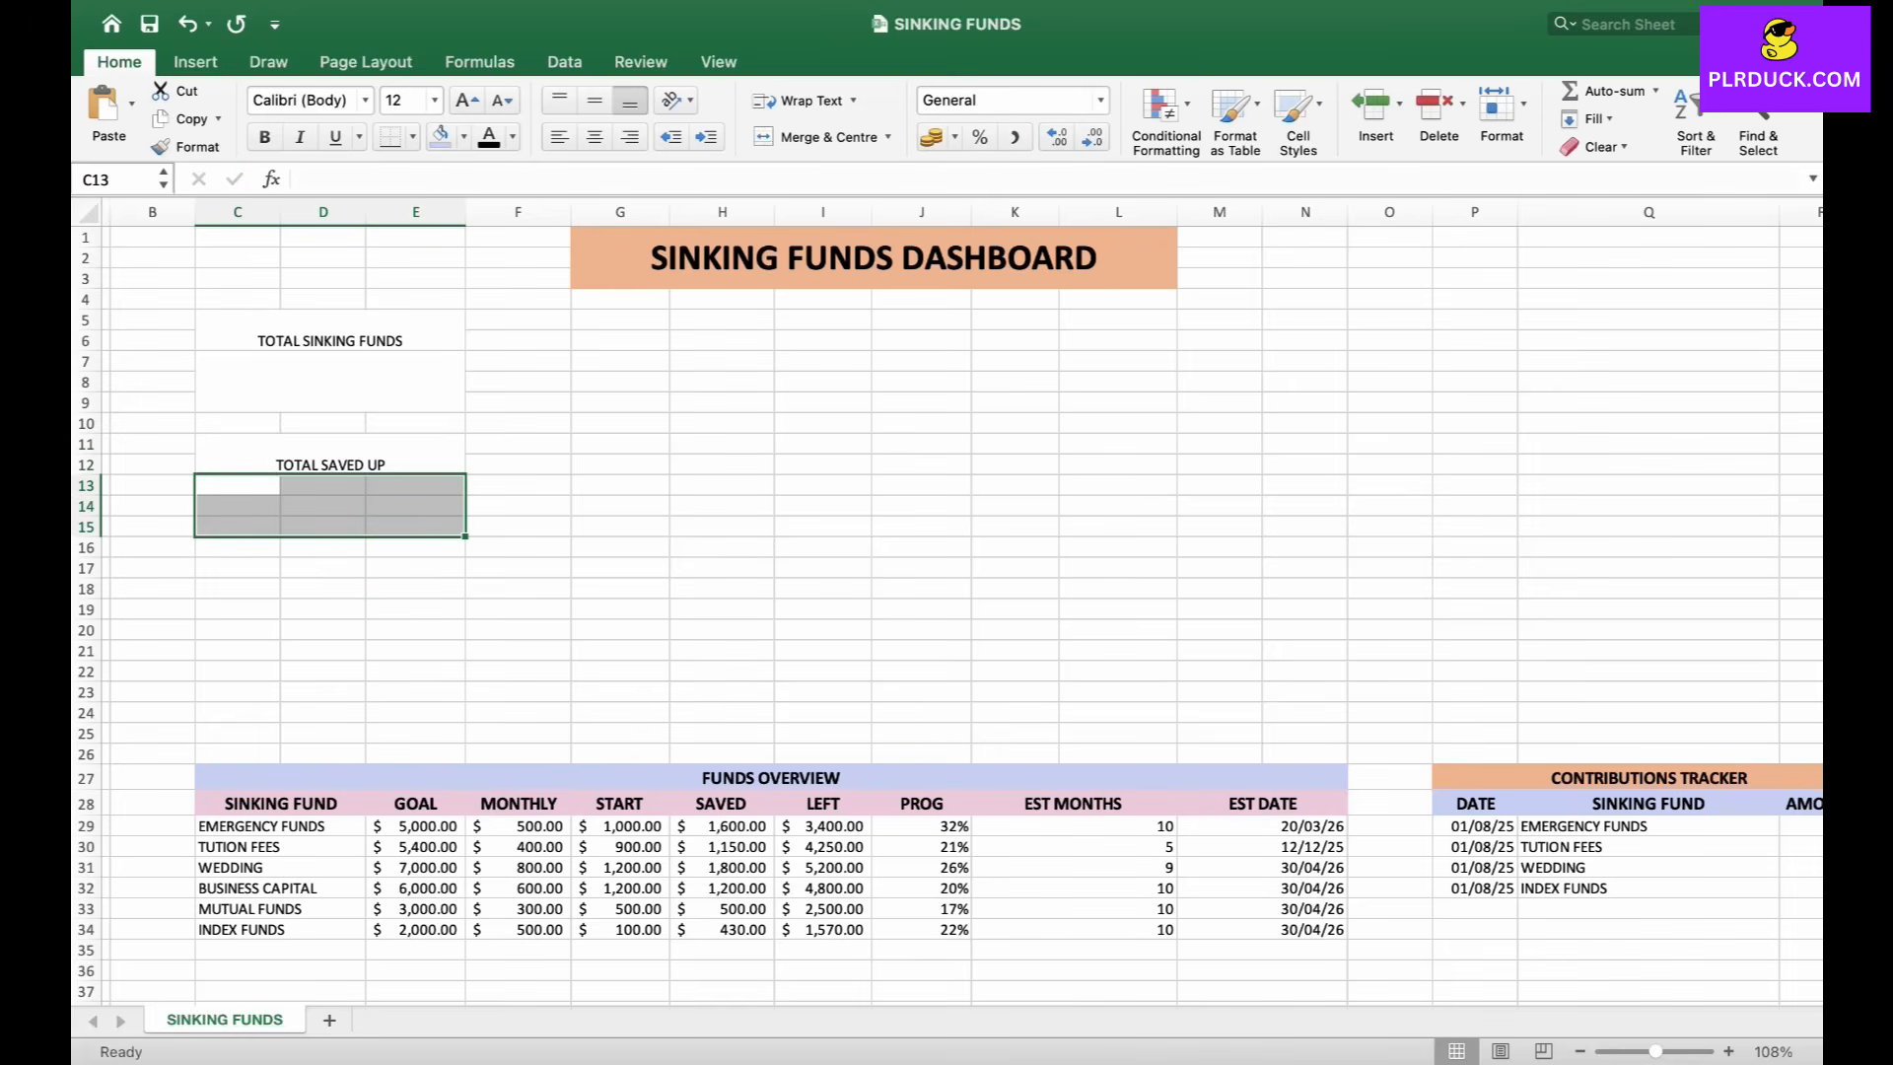
click(818, 137)
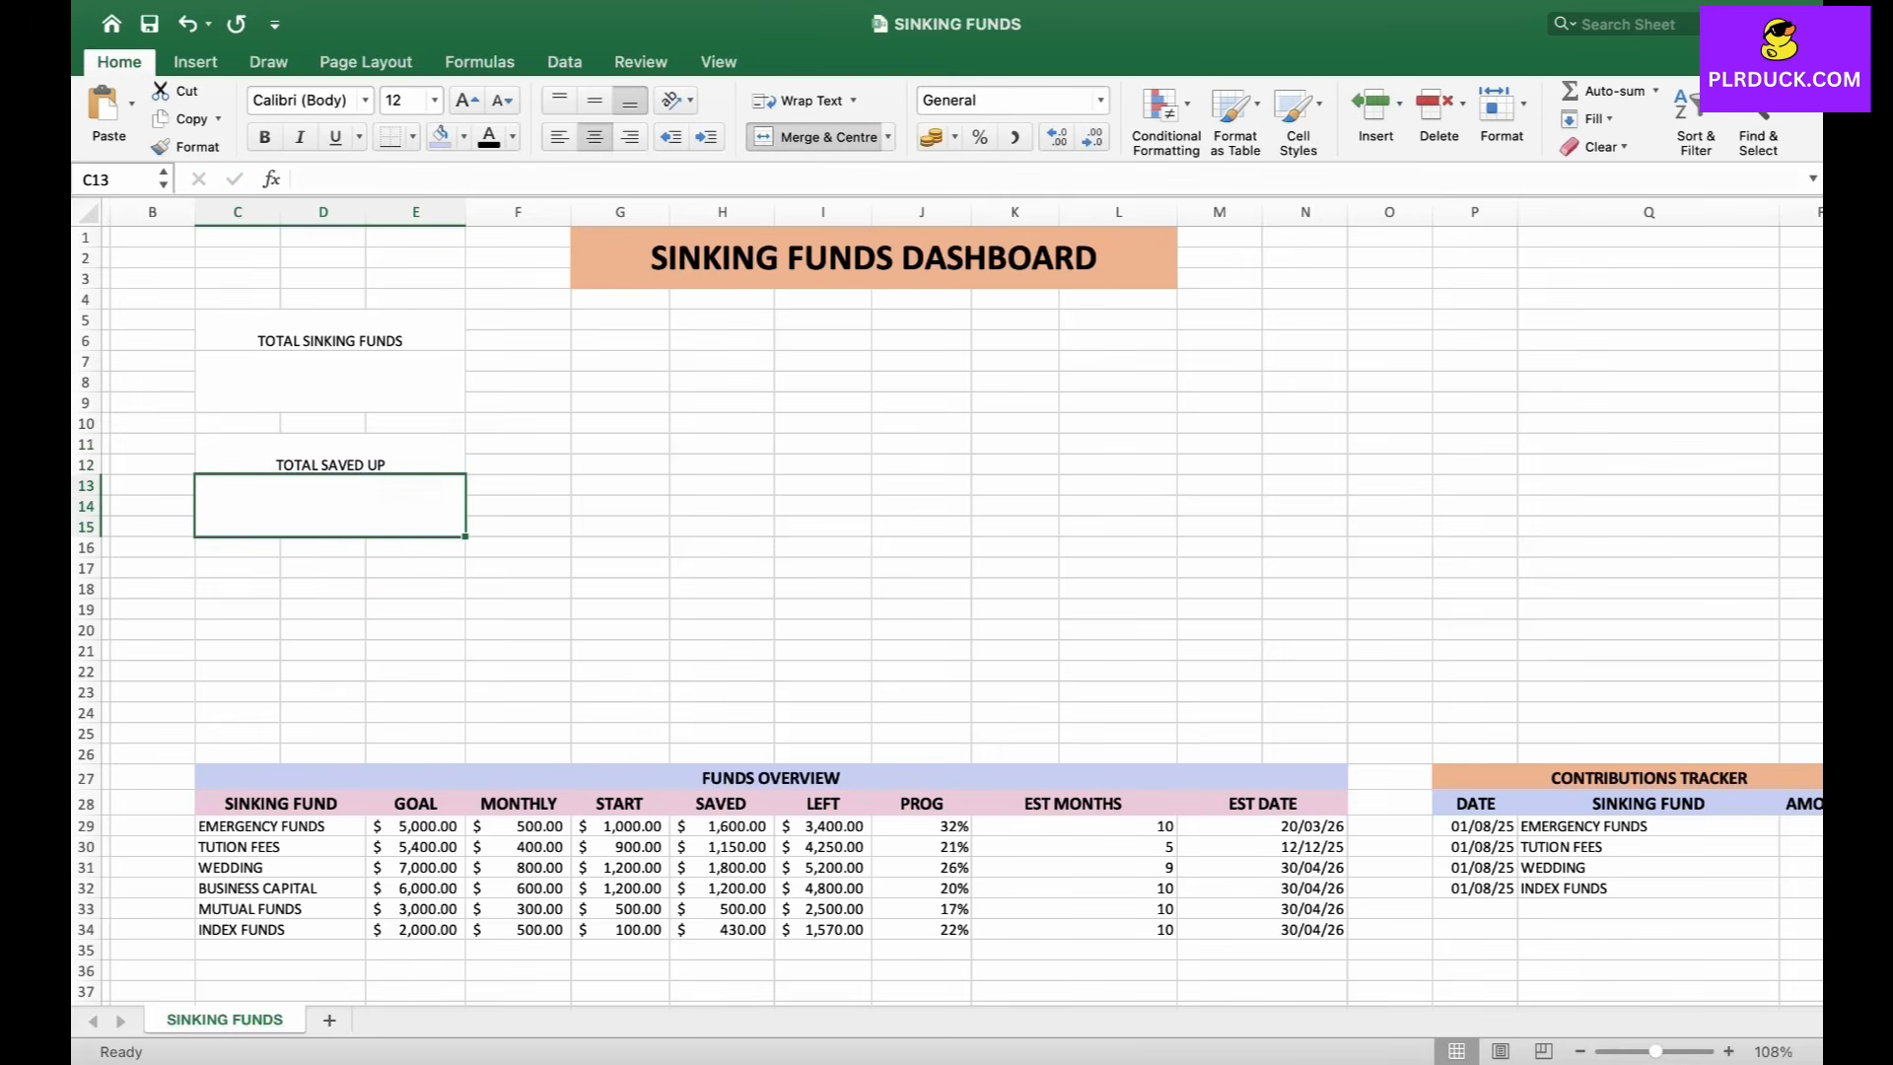
Merge and centre C17:E18 with the heading LEFT TO SAVE, and merge C19:E21 beneath it as a value box.
mouse_move(237, 589)
mouse_down()
mouse_move(414, 610)
mouse_move(415, 589)
mouse_up()
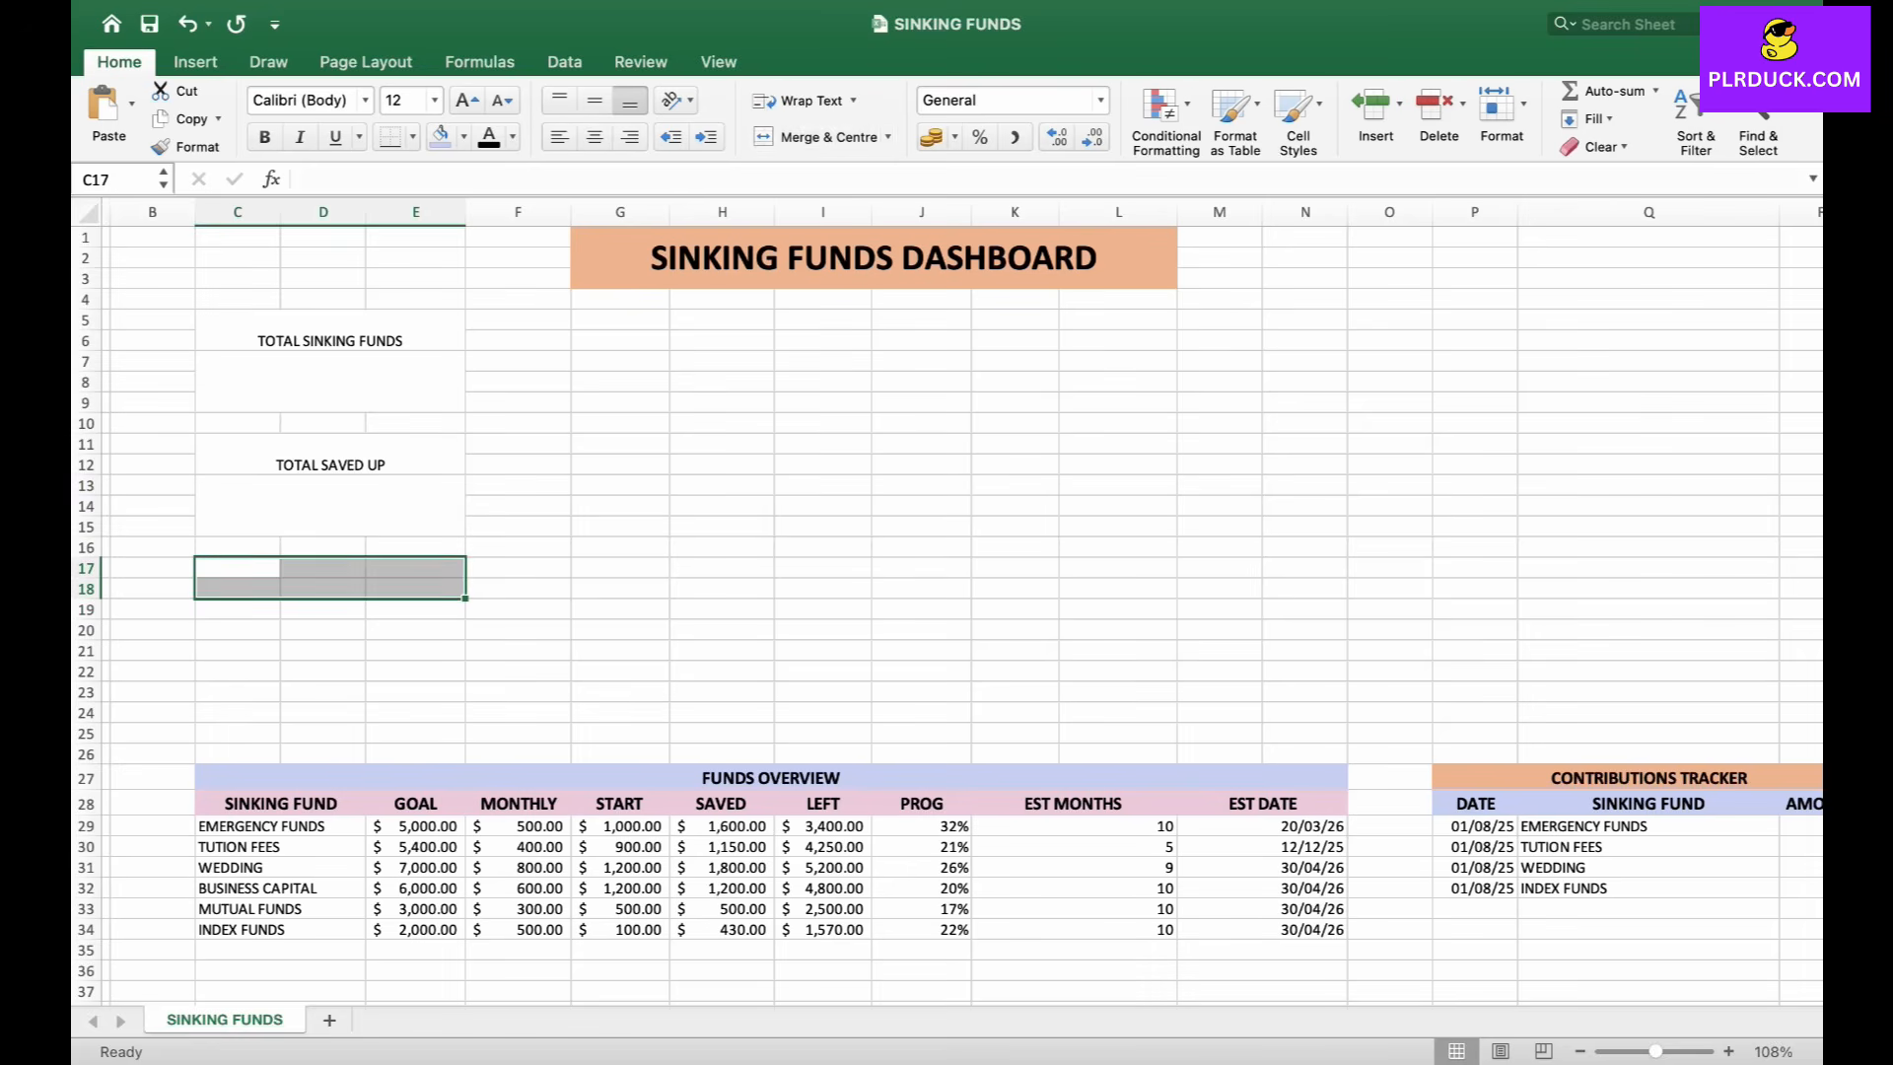
click(818, 137)
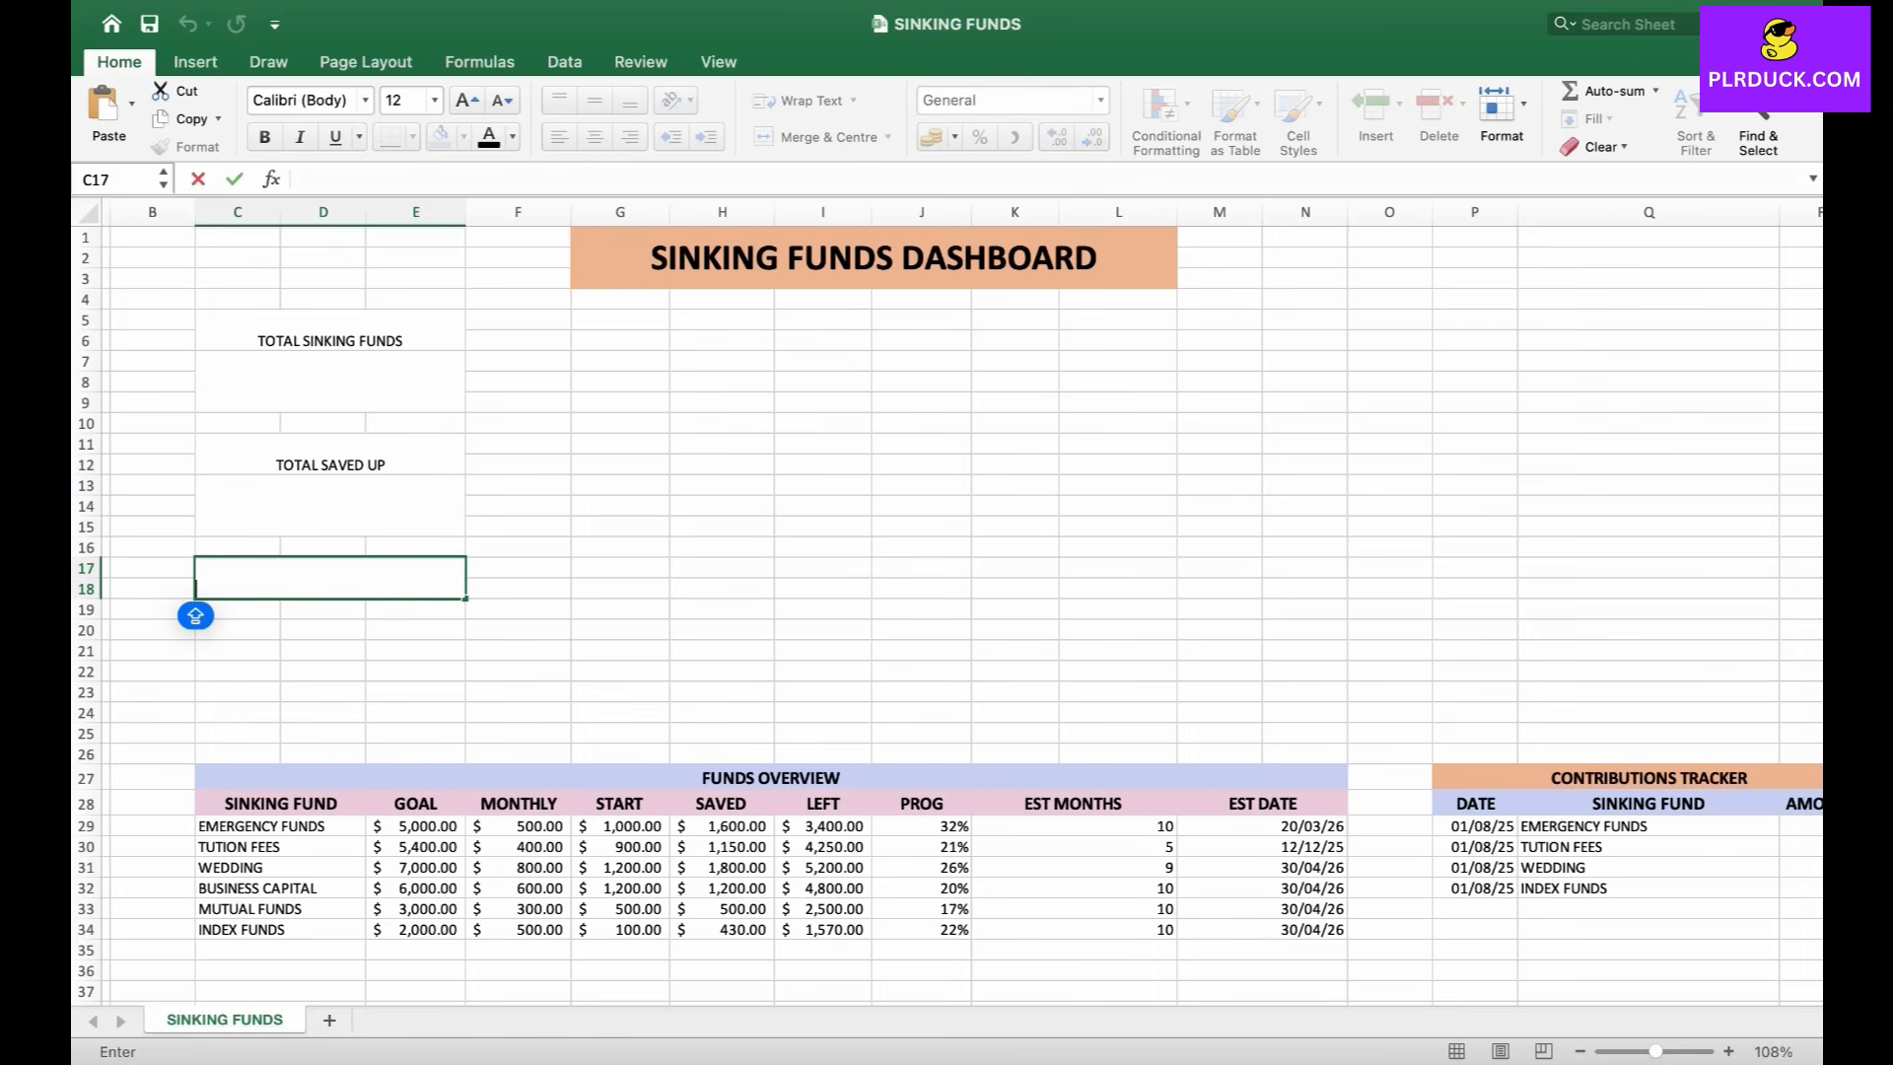
text(LEFT TO SAVE)
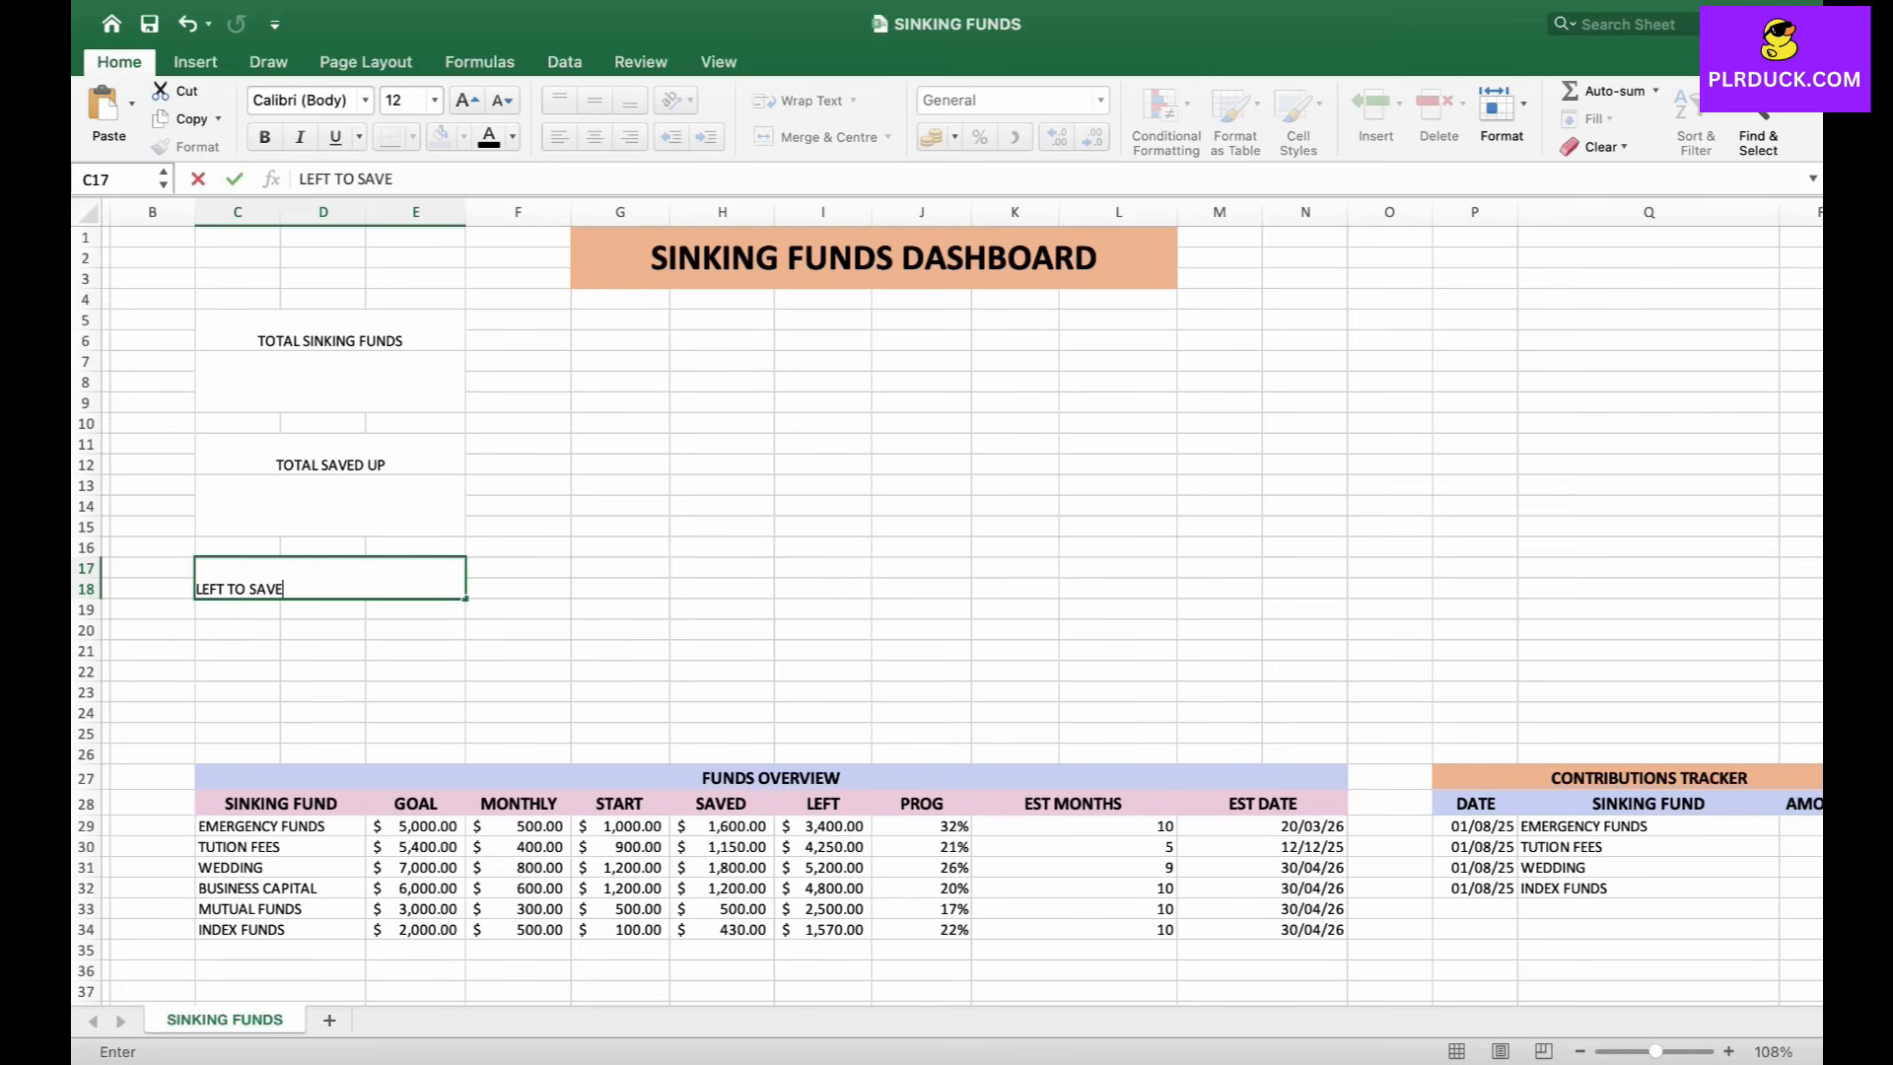
drag(262, 610, 424, 650)
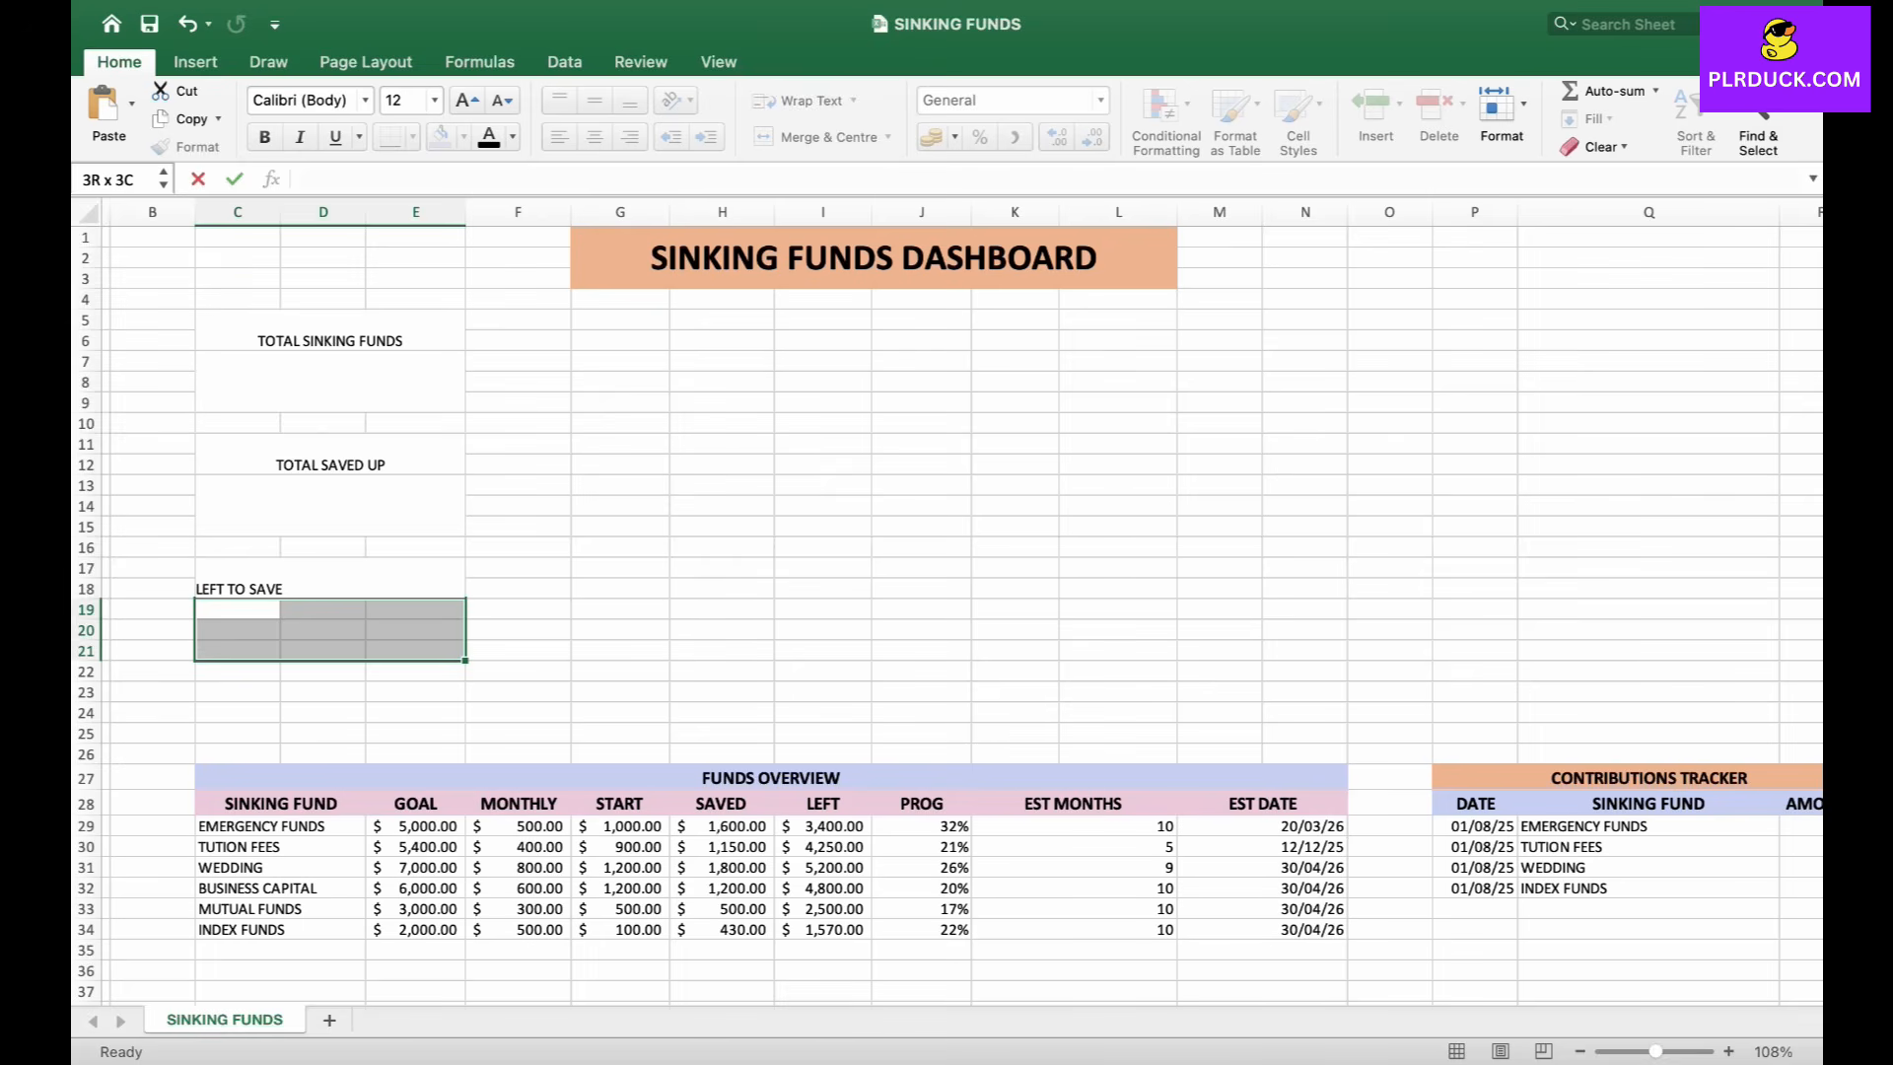
click(816, 137)
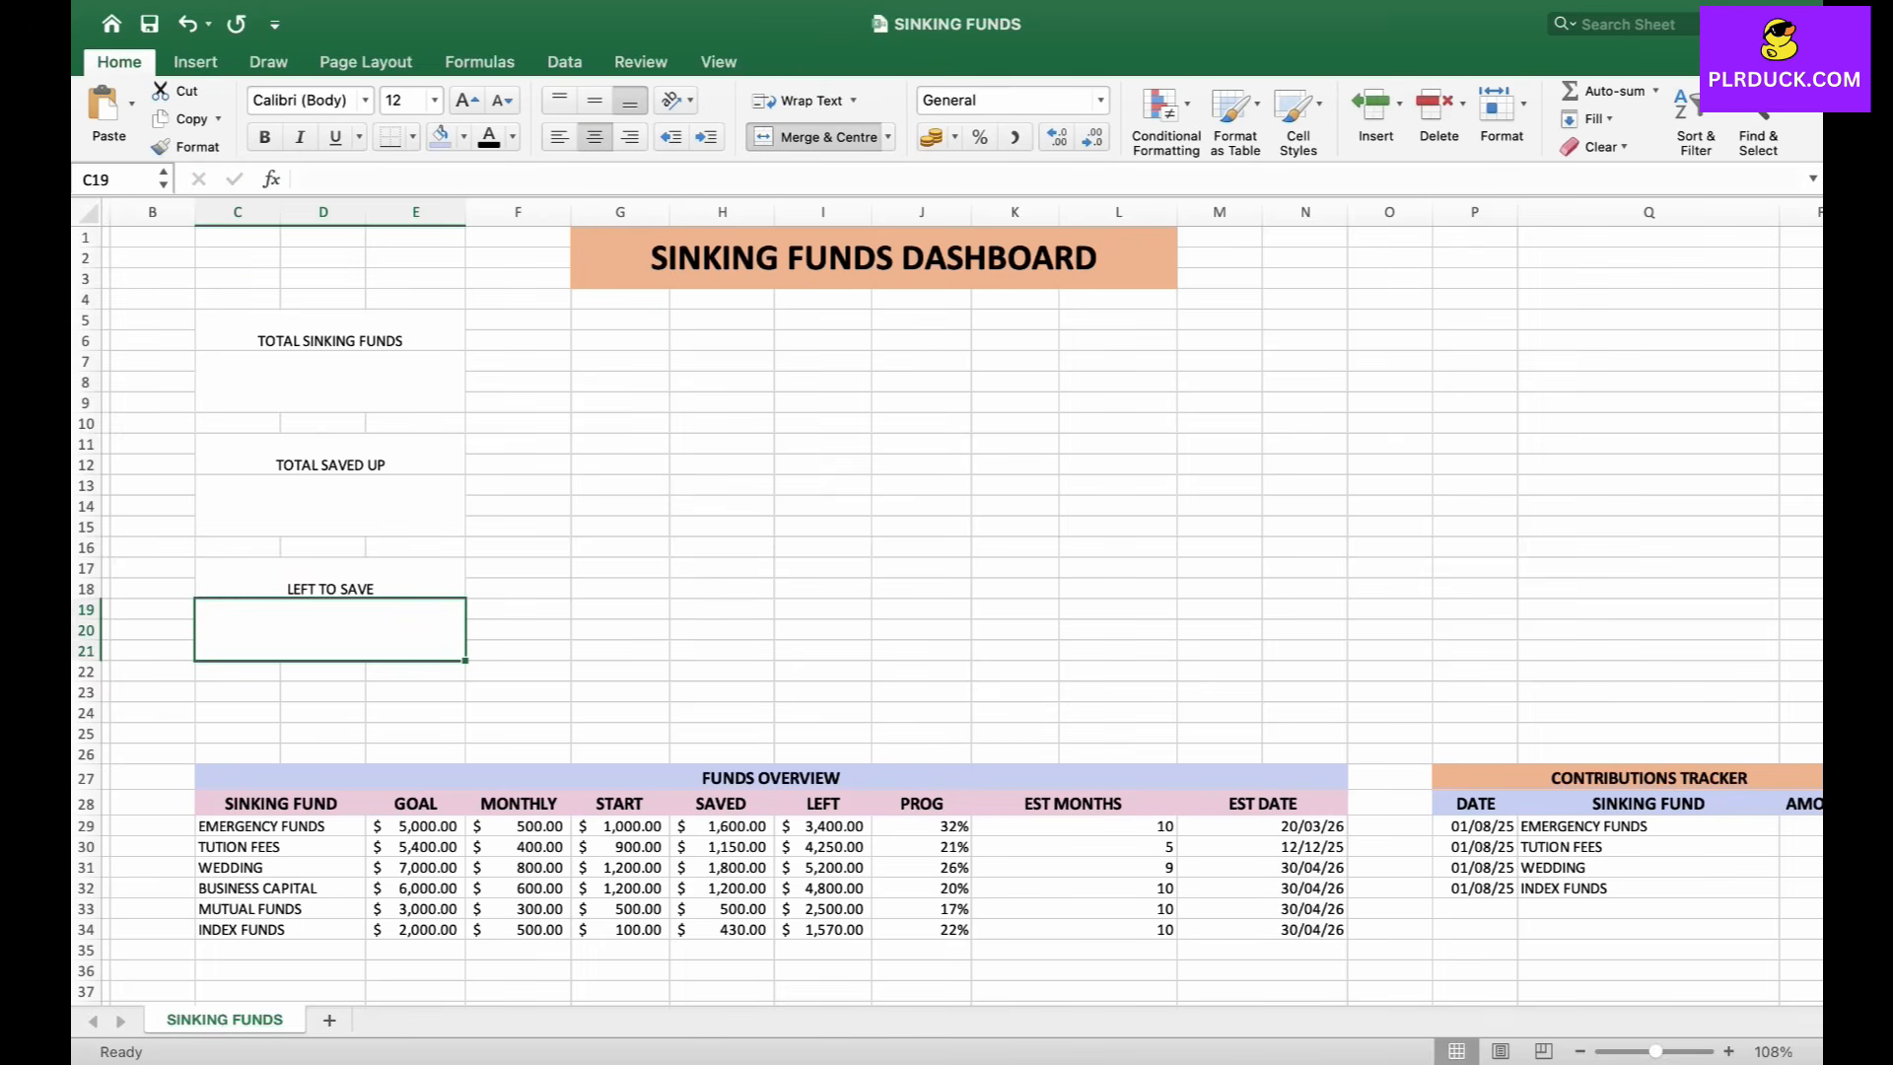
Increase the font size of the TOTAL SINKING FUNDS, TOTAL SAVED UP and LEFT TO SAVE headings to 20.
click(331, 331)
super+click(330, 455)
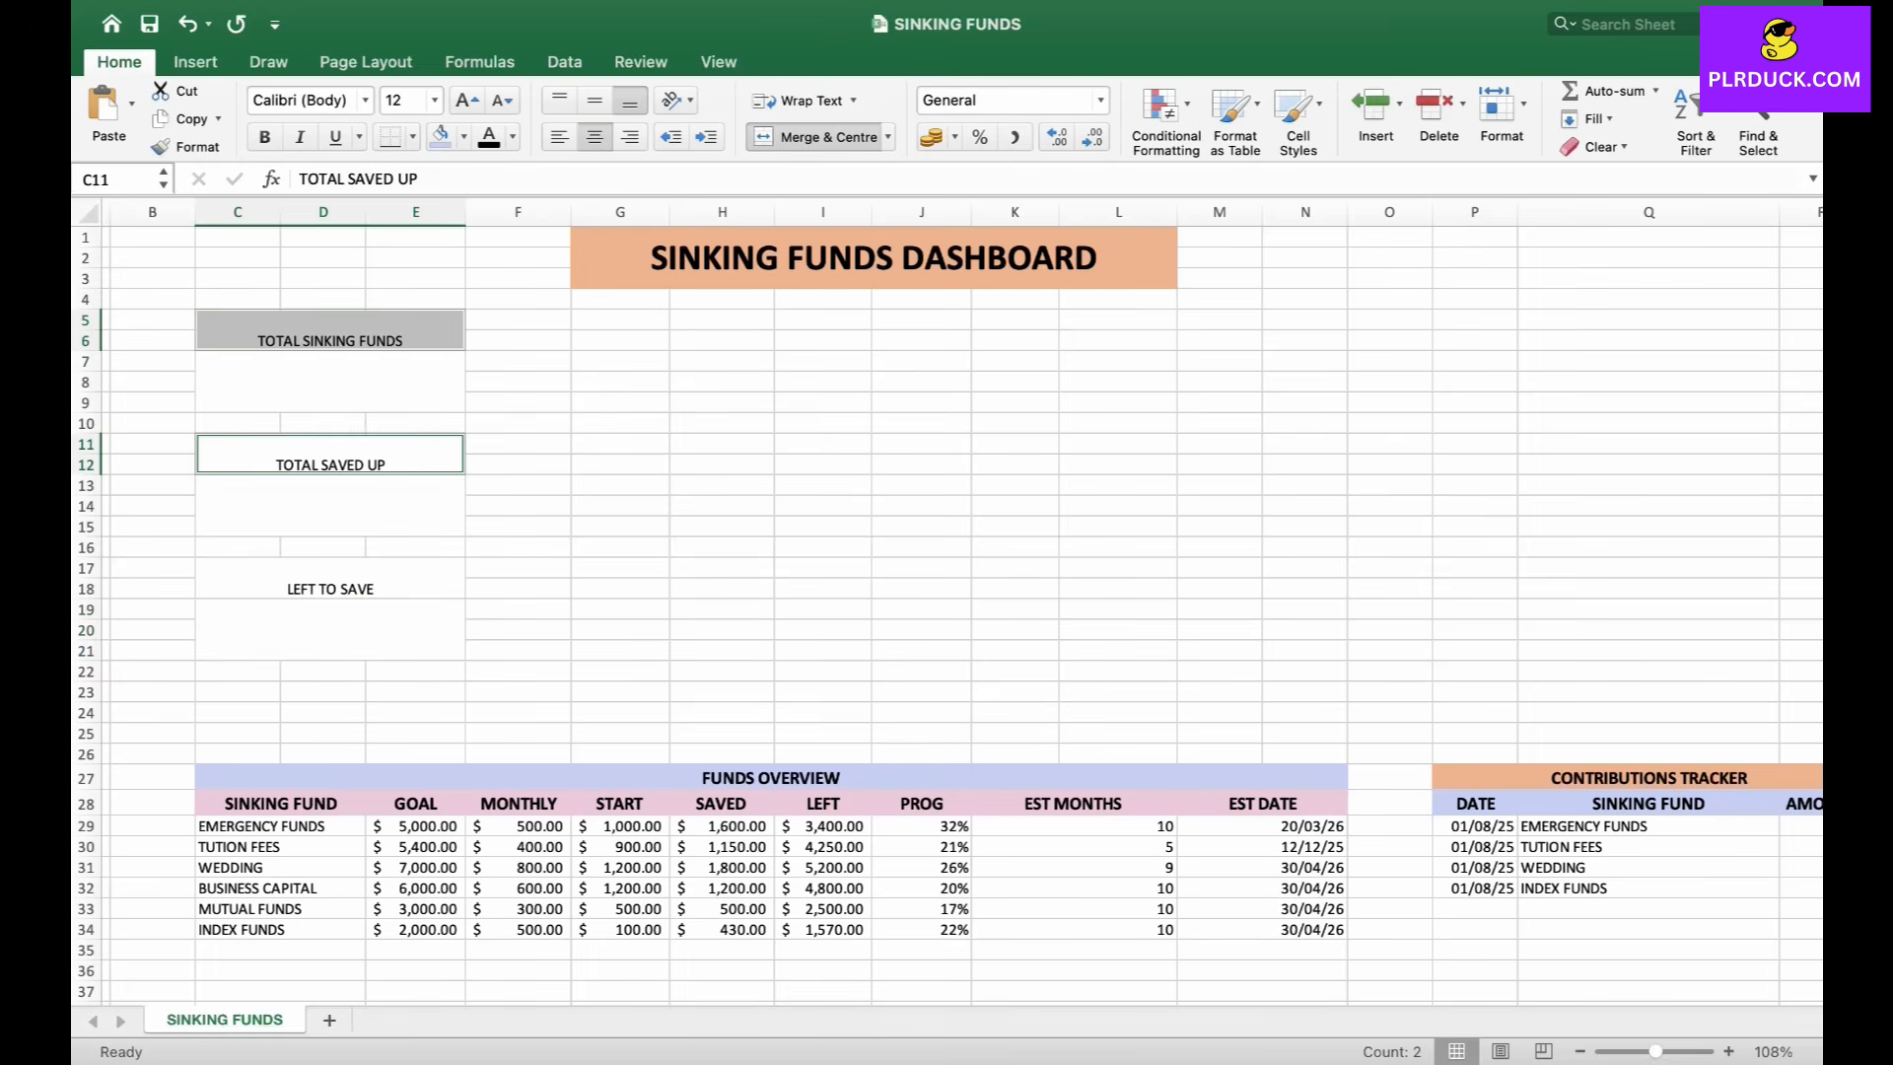
super+click(330, 579)
click(464, 100)
click(463, 100)
click(463, 99)
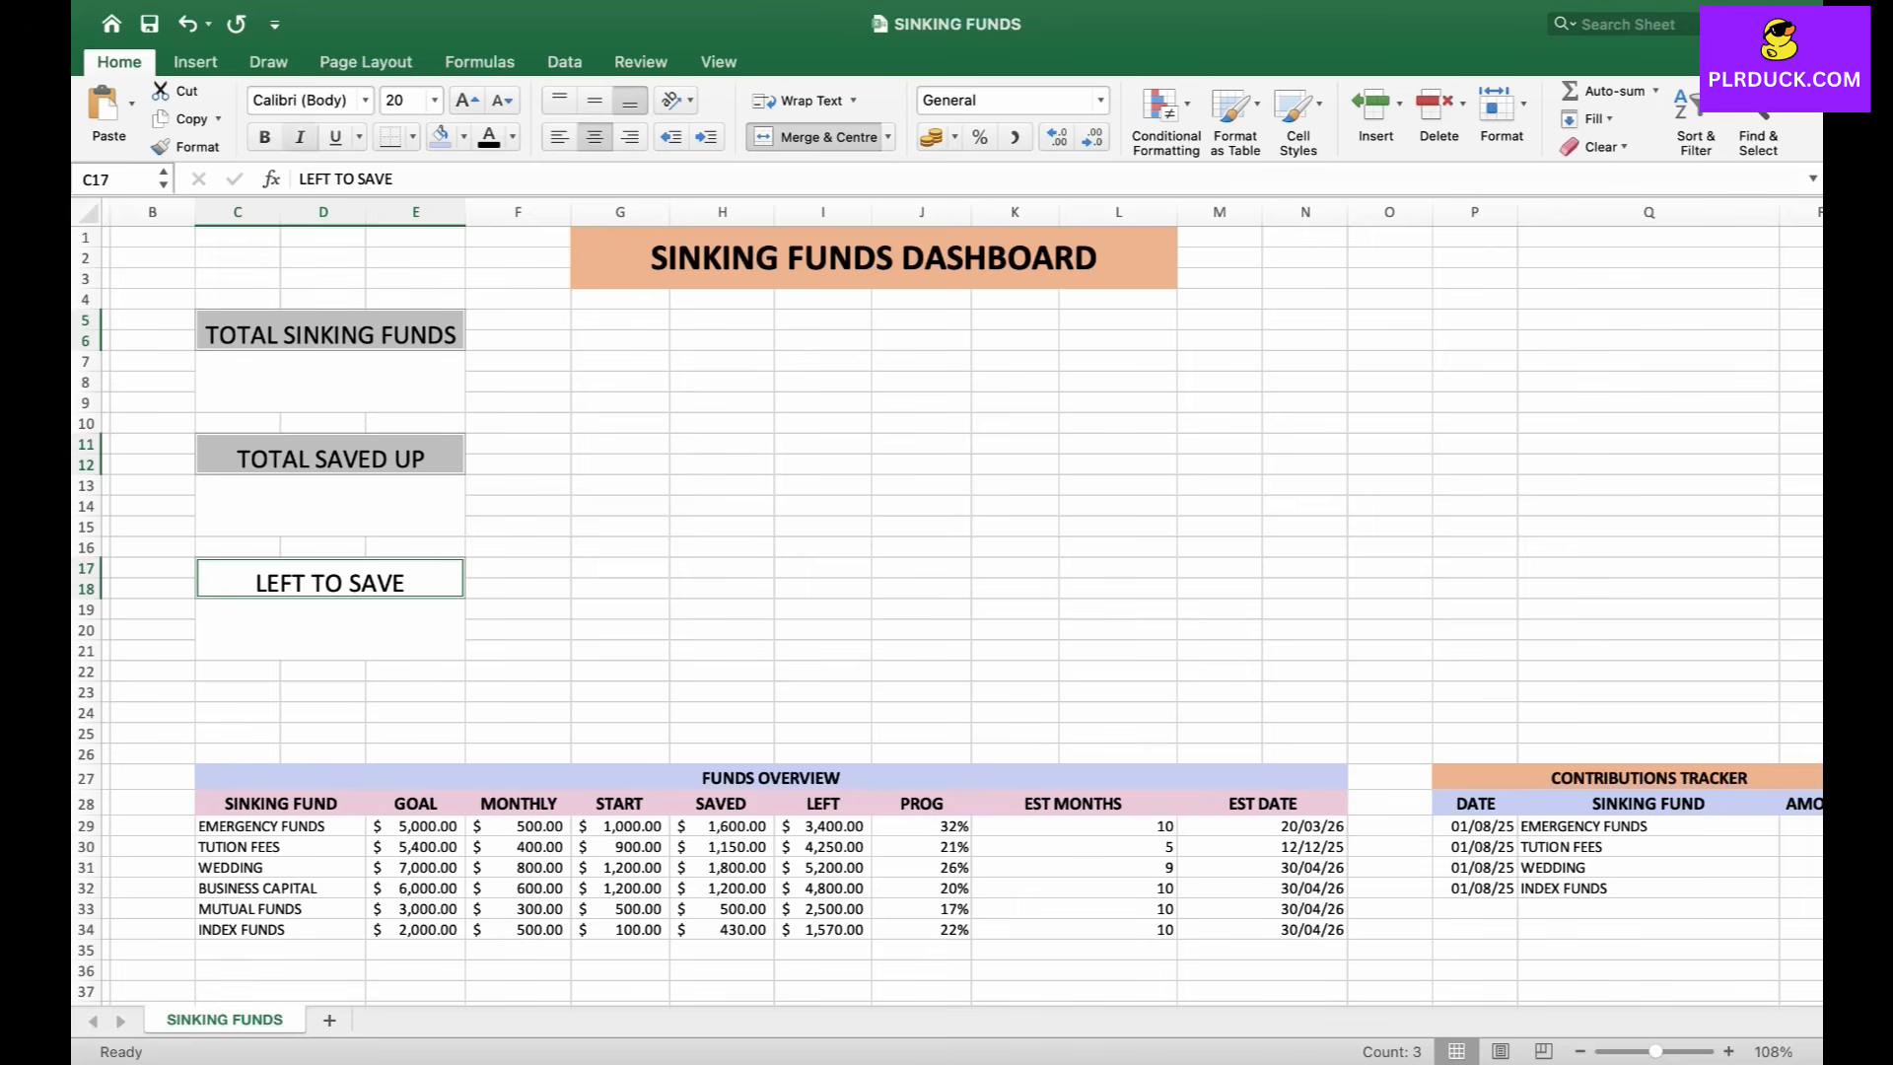
Bold the TOTAL SINKING FUNDS, TOTAL SAVED UP and LEFT TO SAVE headings and keep them centred.
key(super+b)
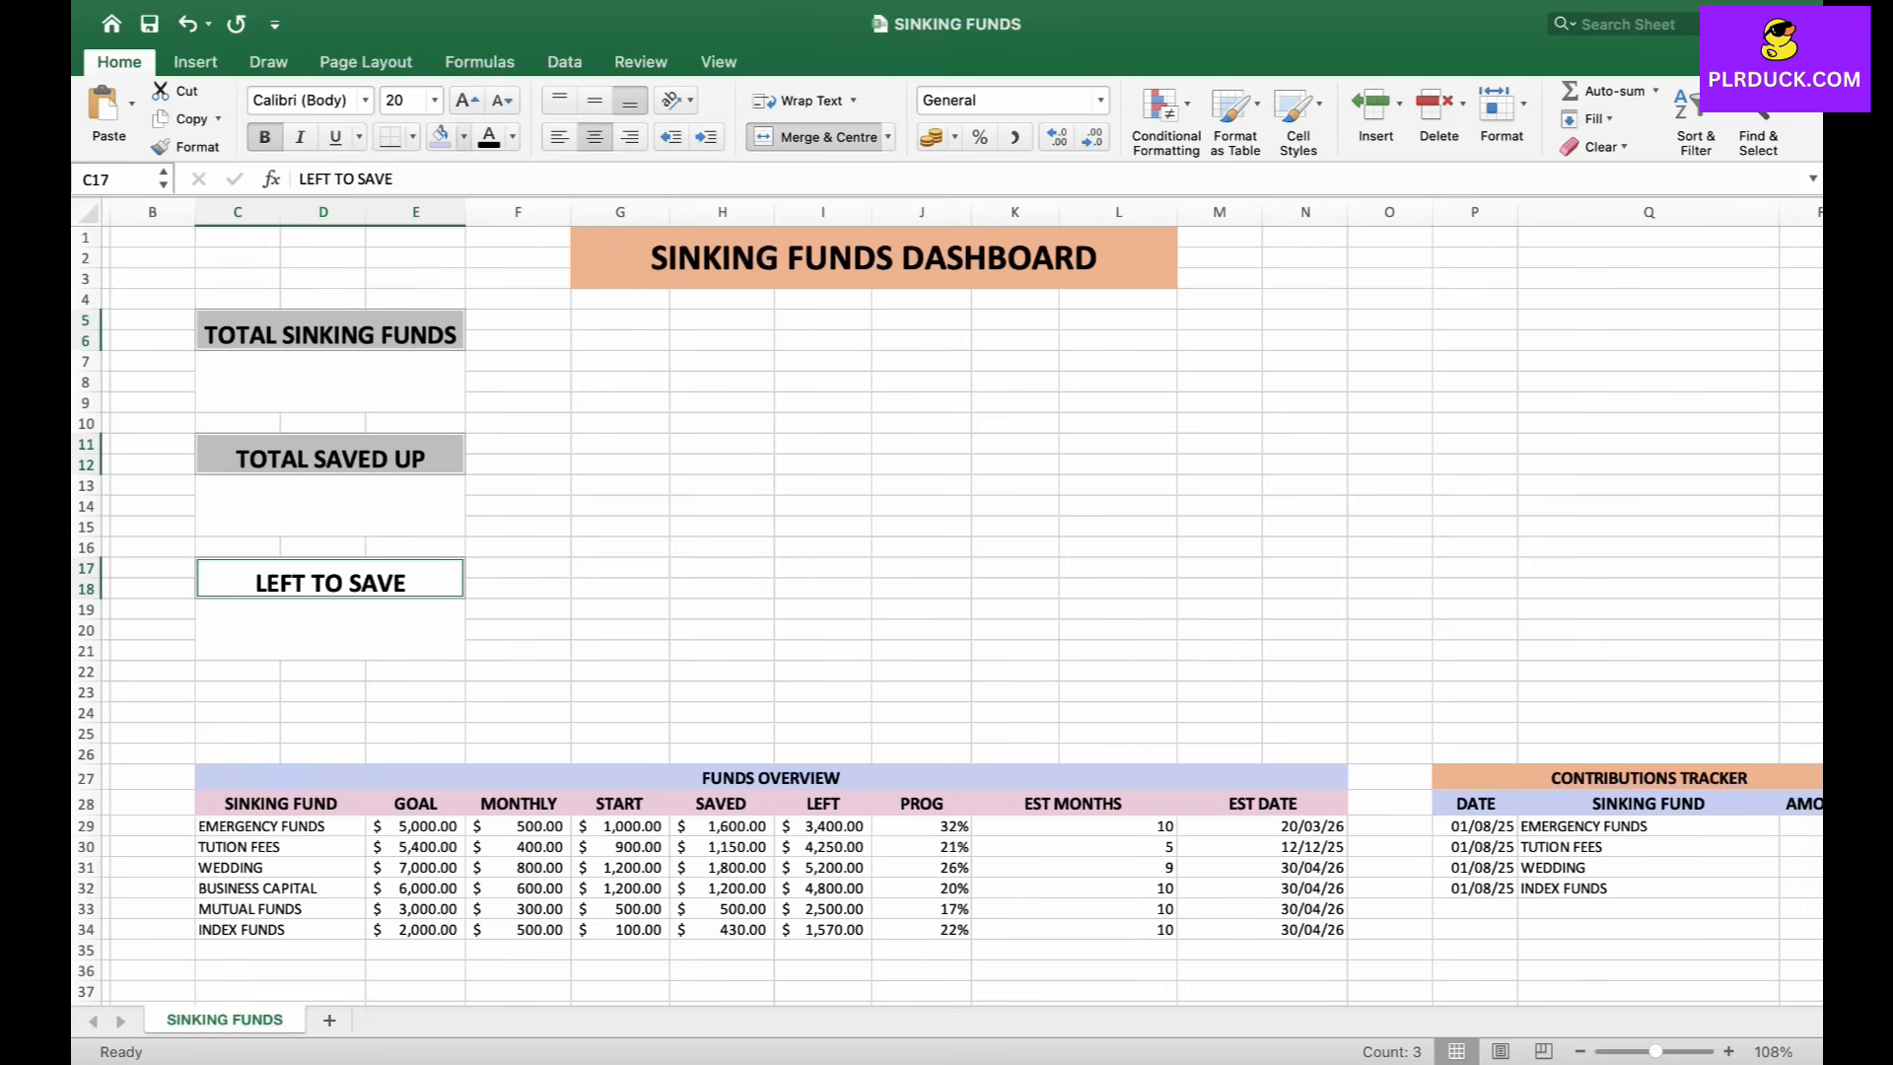
key(super+l)
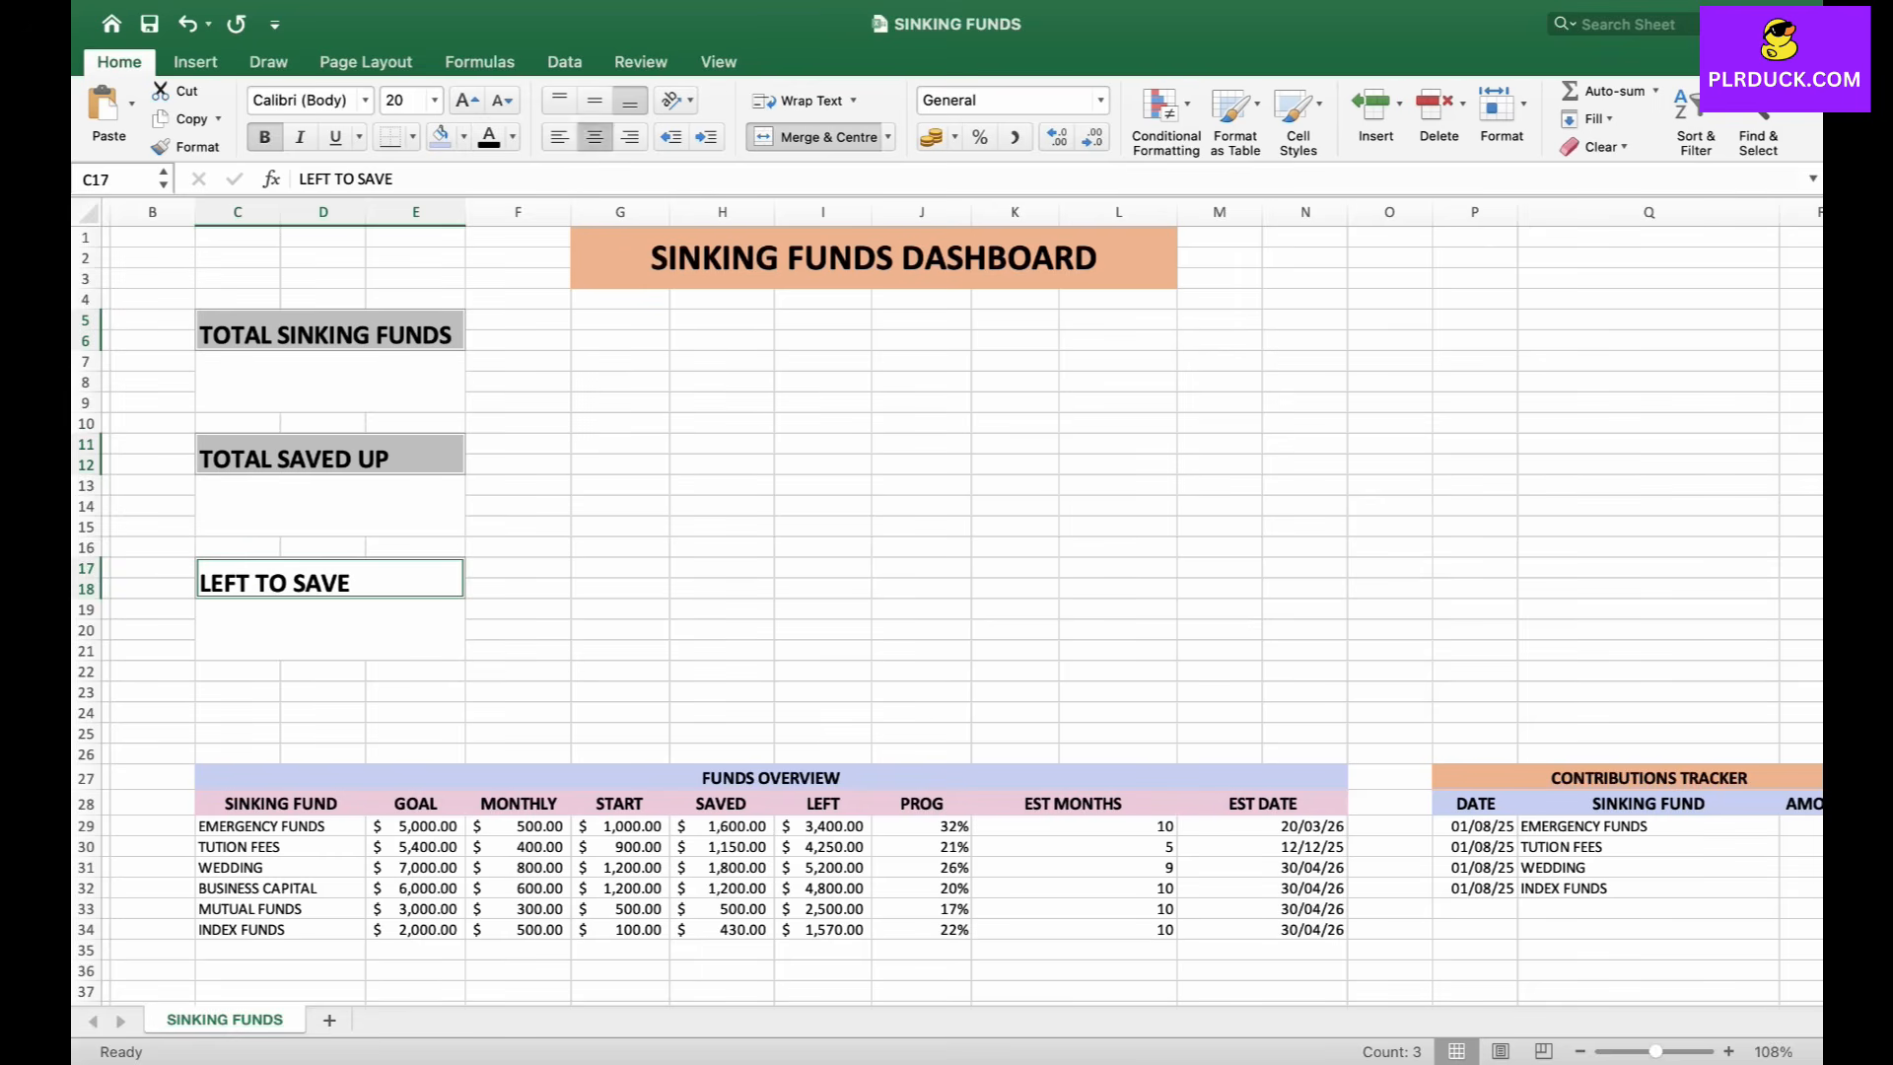
key(super+e)
click(330, 380)
Fill the TOTAL SINKING FUNDS and LEFT TO SAVE headings with light blue and the TOTAL SAVED UP heading with light orange.
click(331, 333)
click(464, 136)
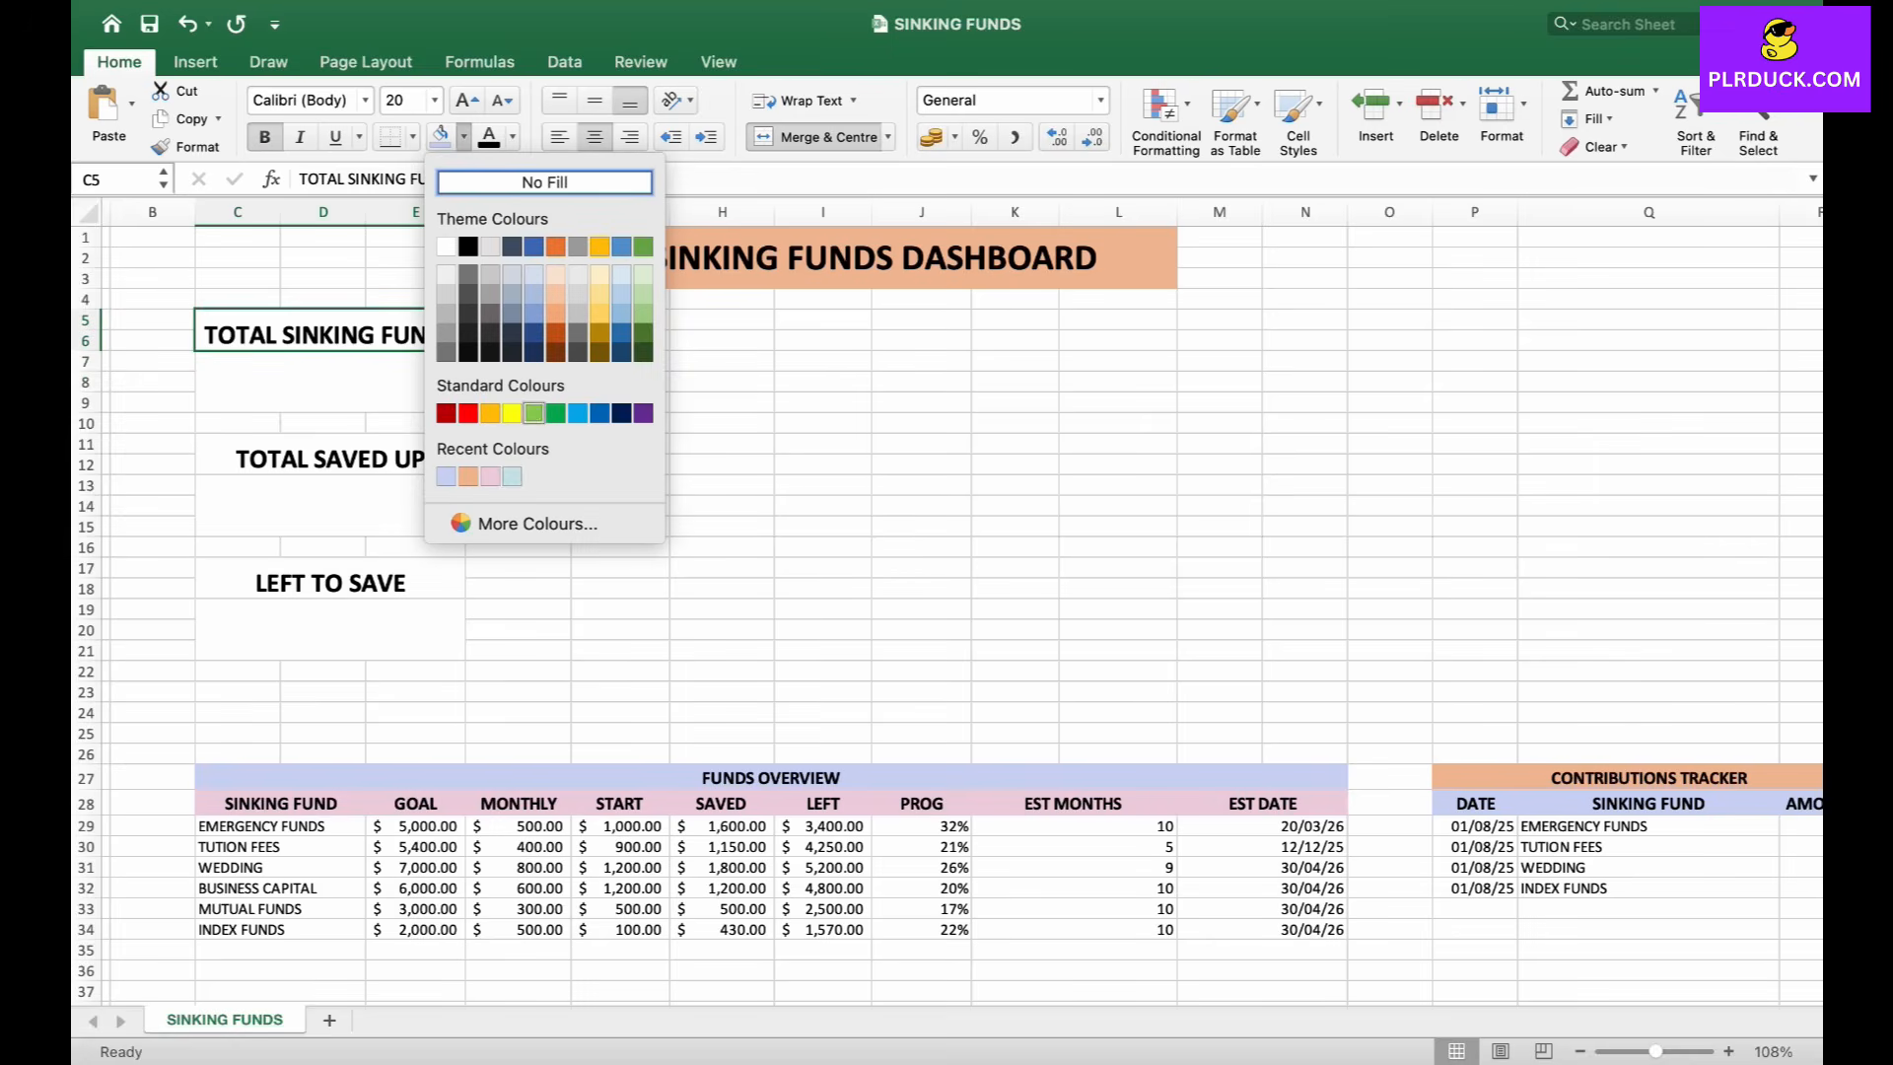
click(511, 476)
click(330, 455)
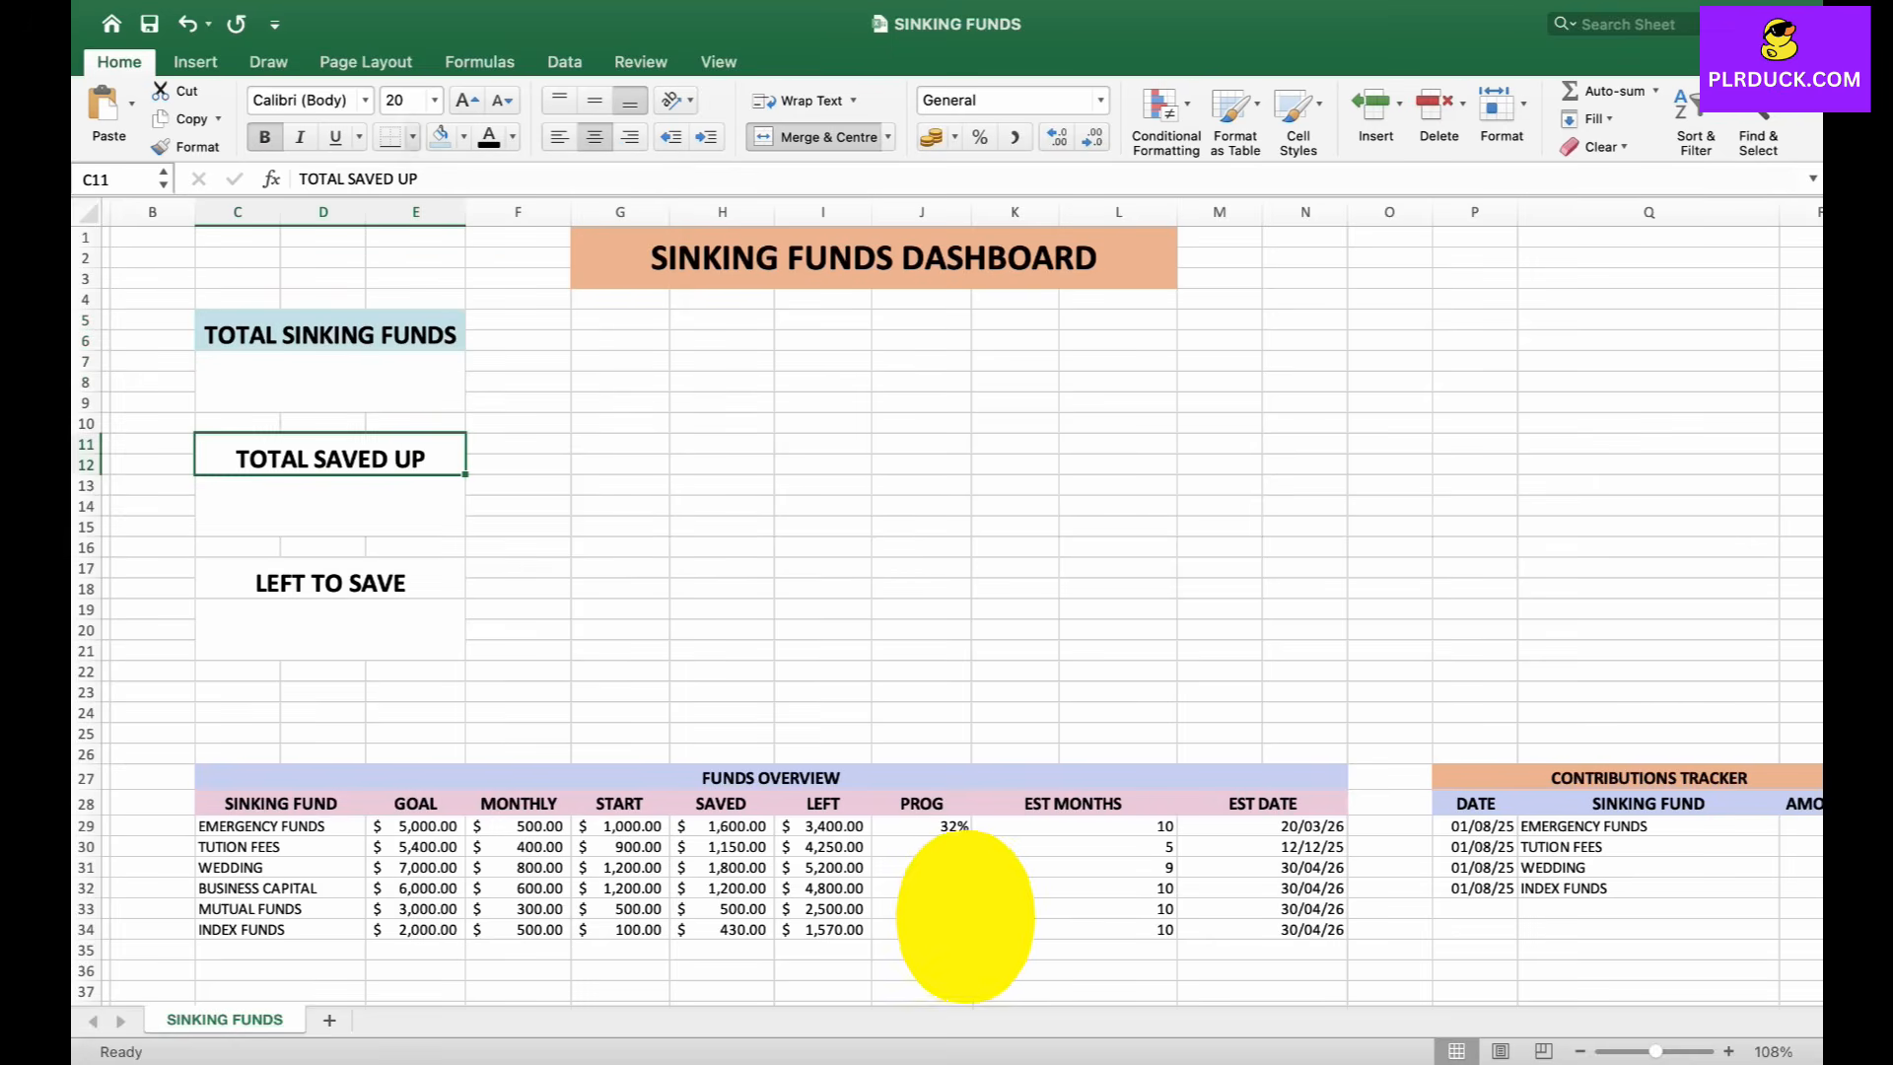
click(463, 136)
click(486, 477)
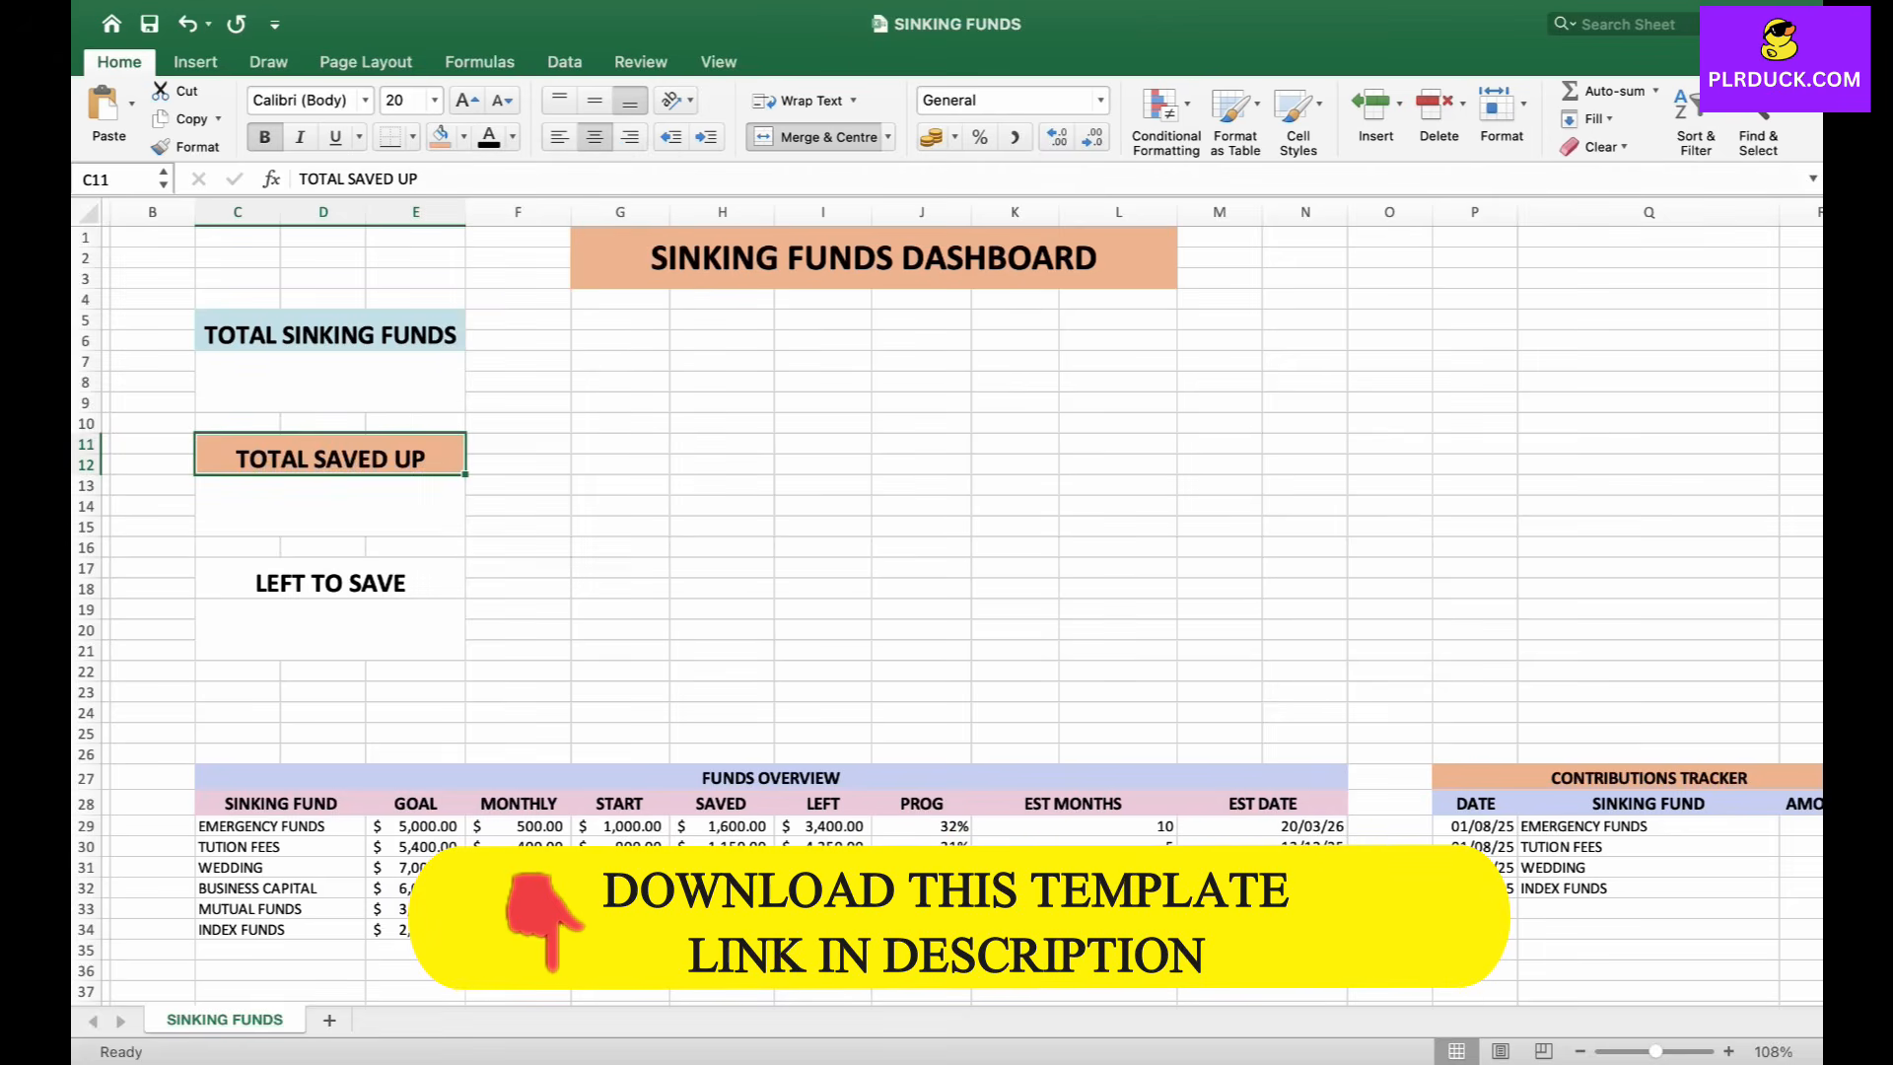
click(331, 582)
click(463, 136)
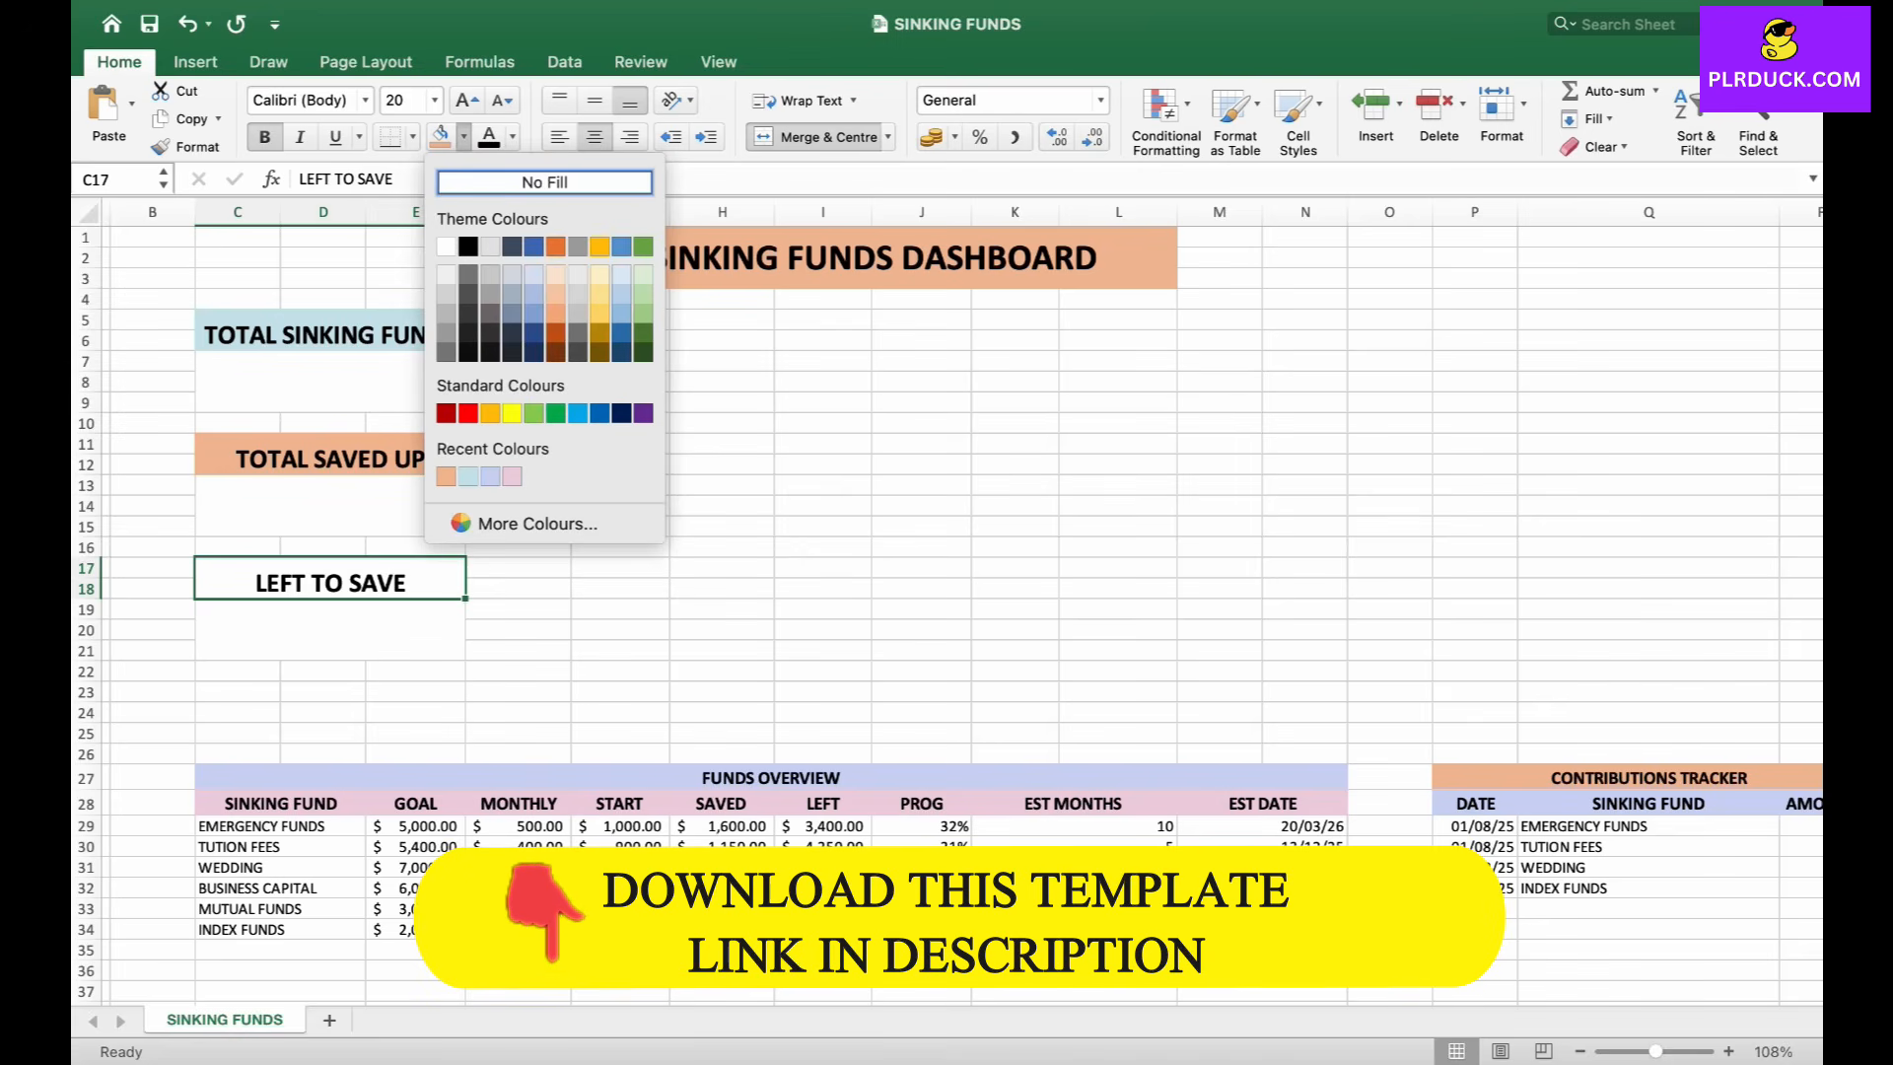
click(468, 476)
click(330, 629)
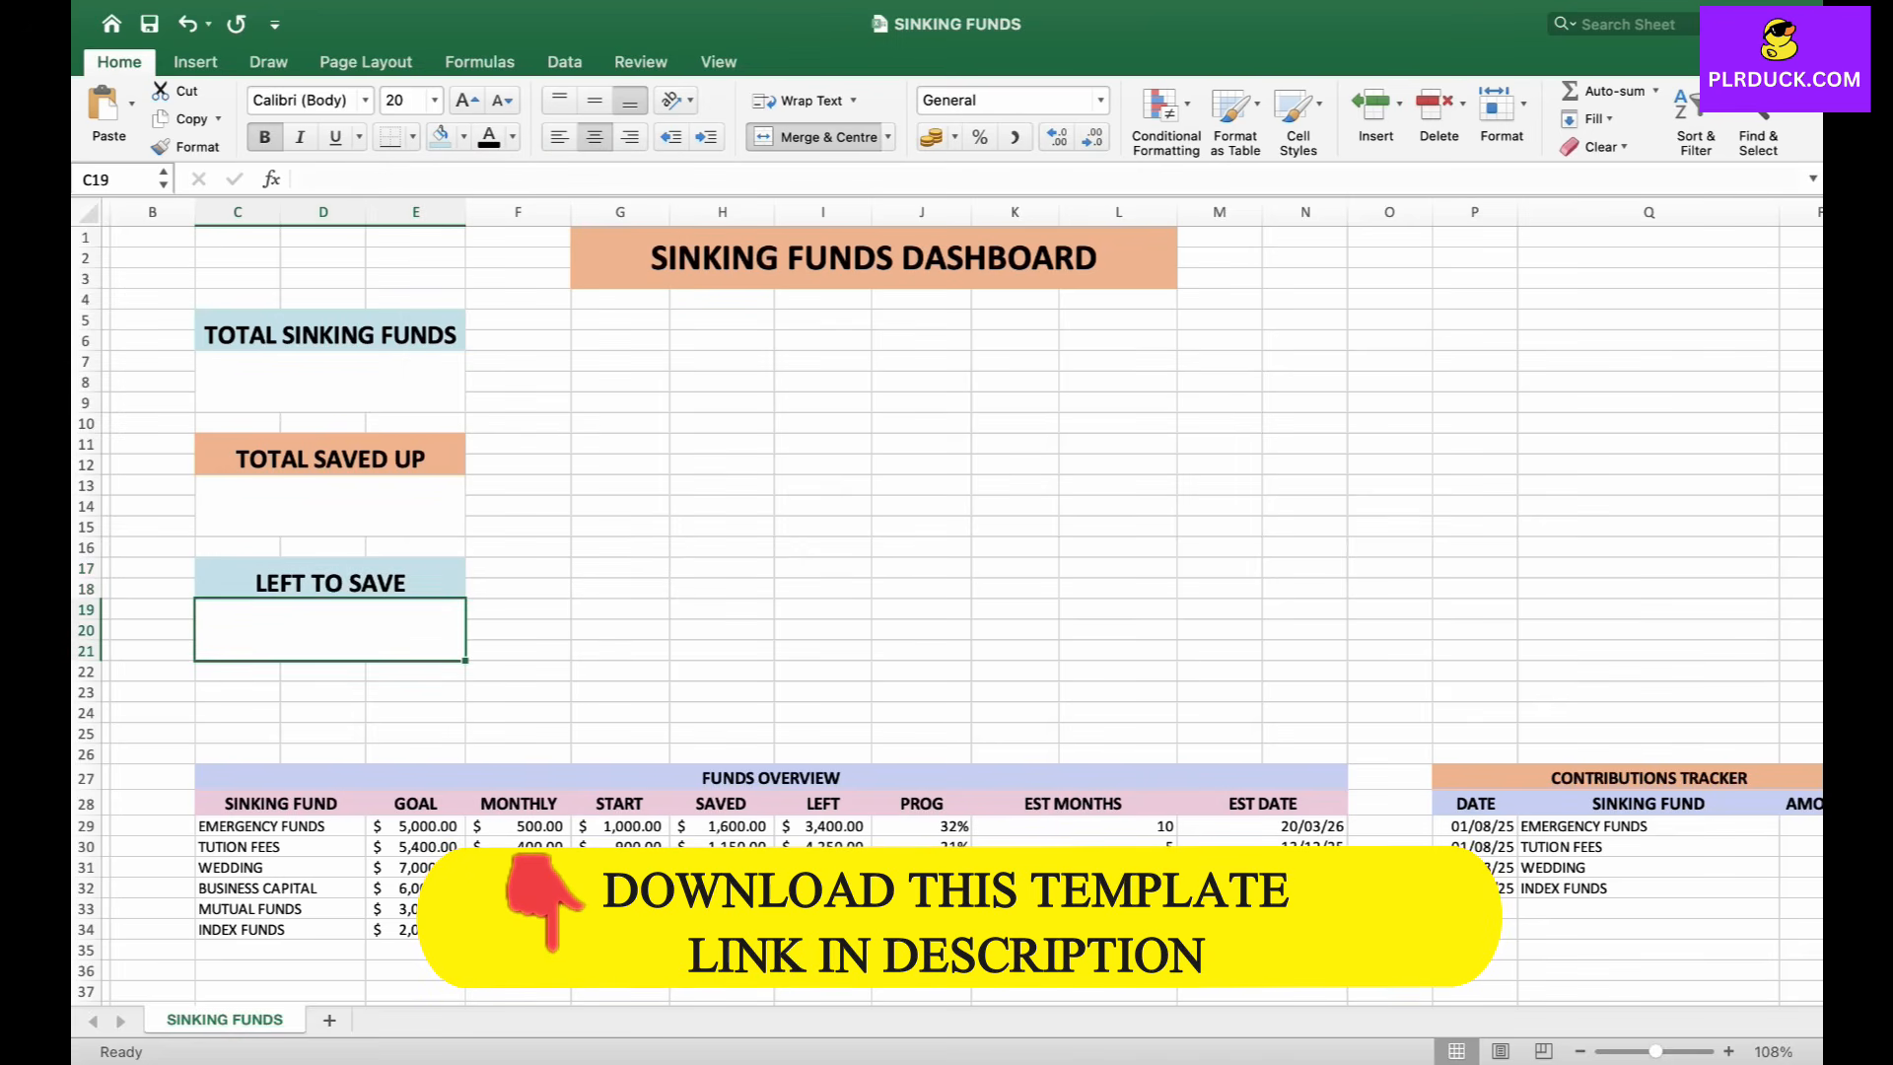
Total the GOAL column in the TOTAL SINKING FUNDS value box with =SUM(E29:E34).
click(330, 382)
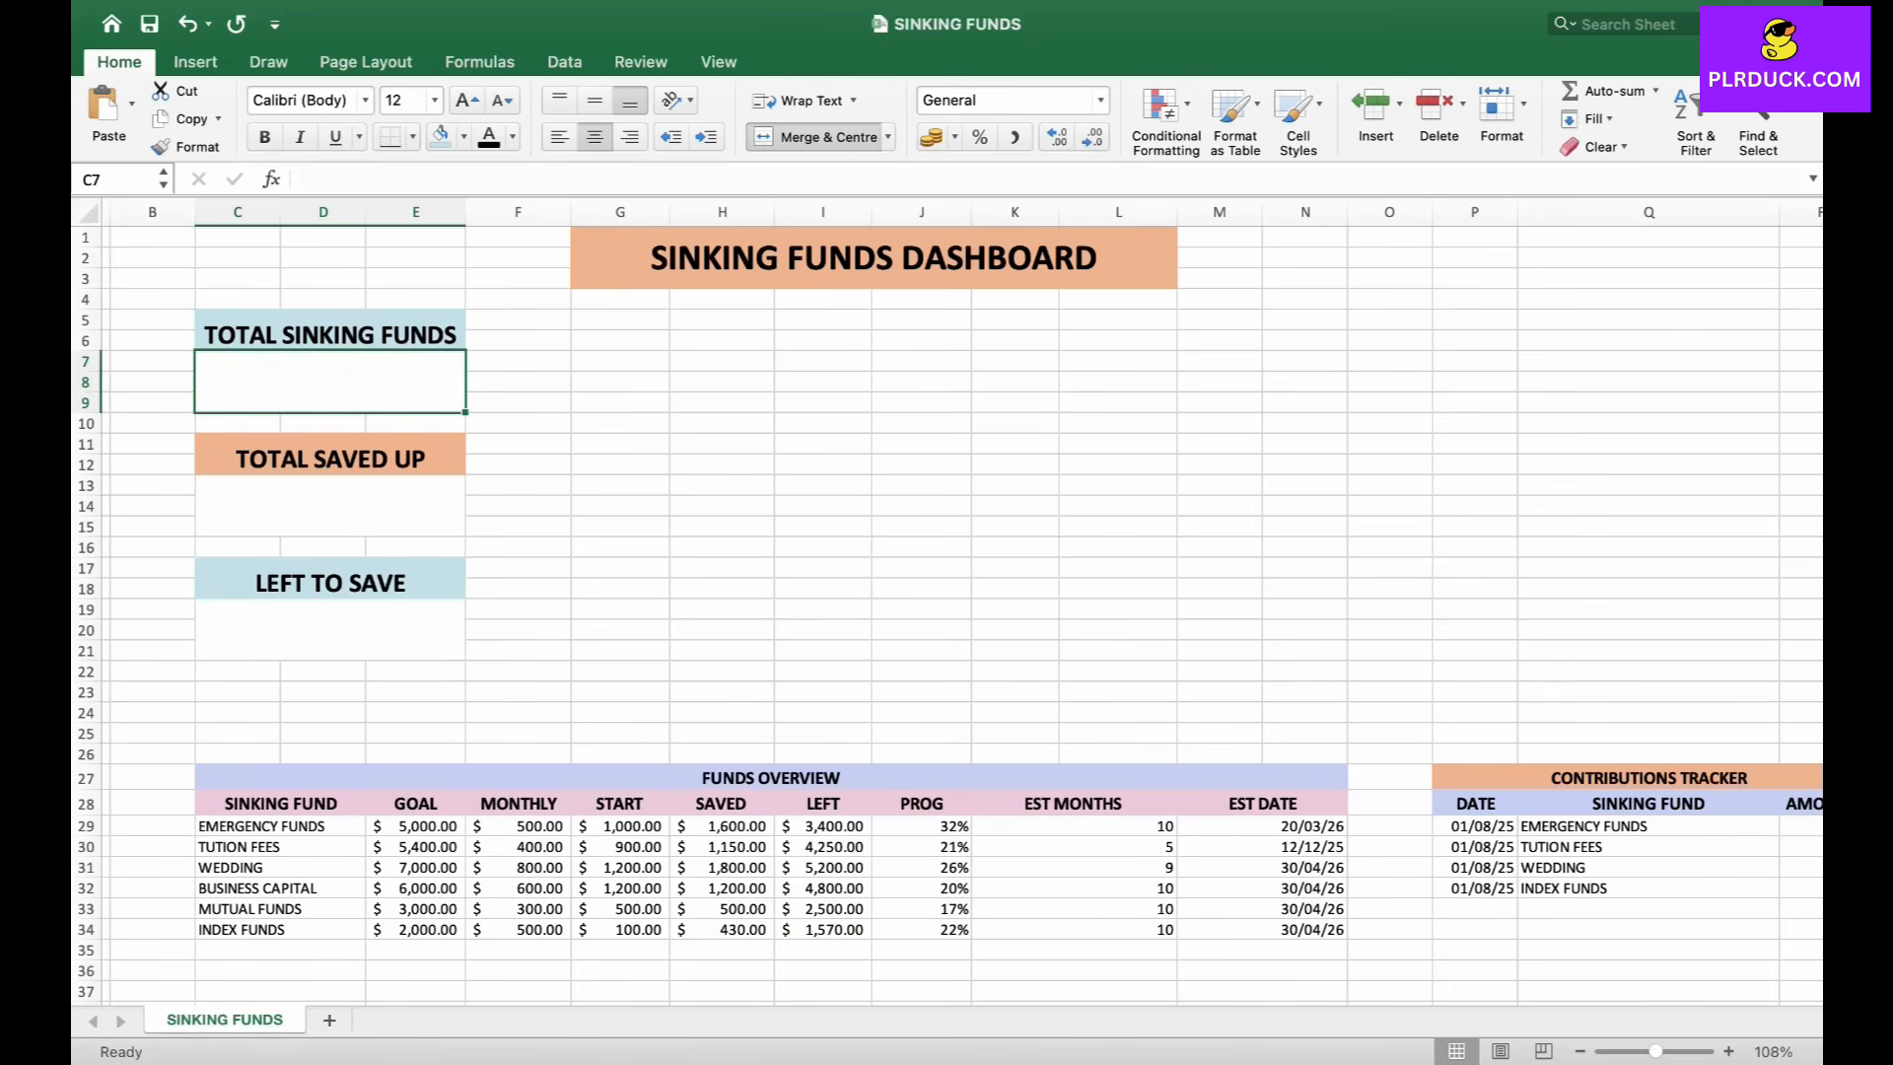
scroll(946, 592, down, 4)
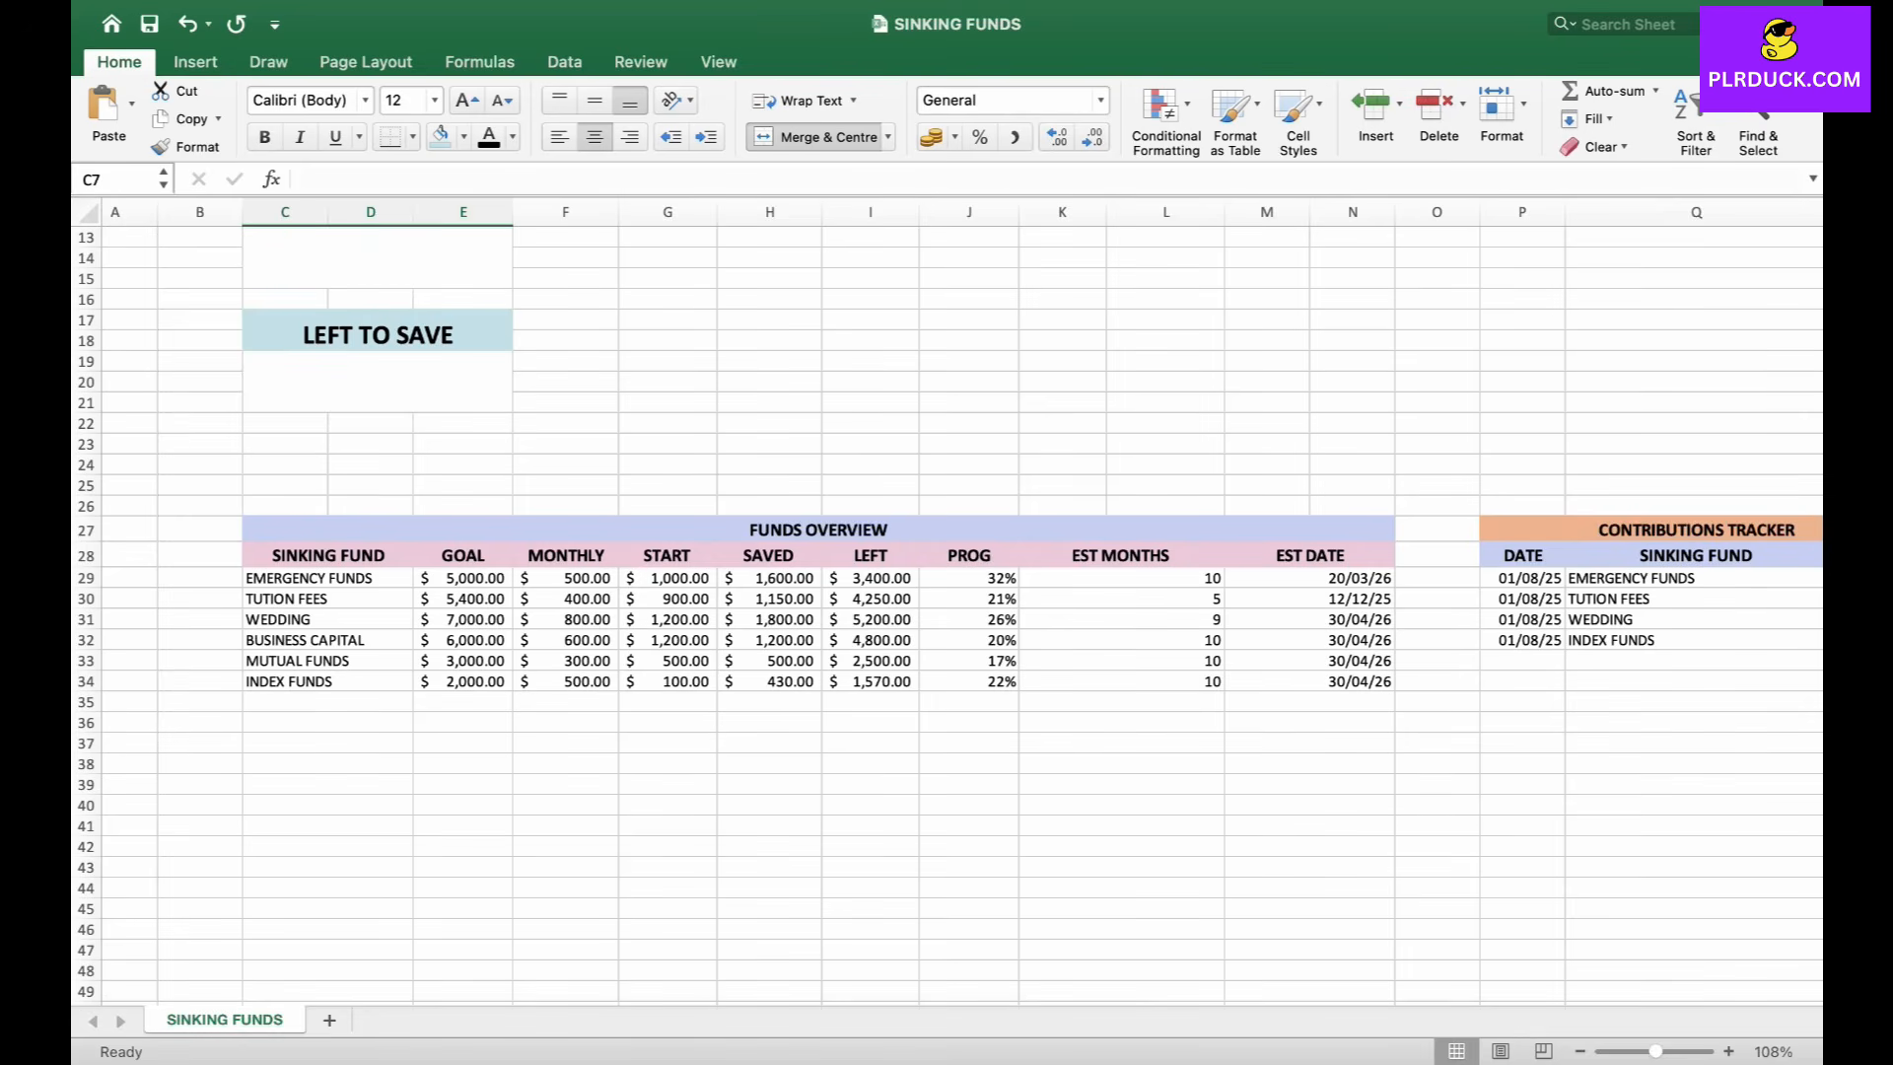
scroll(947, 592, up, 4)
text(=SUM)
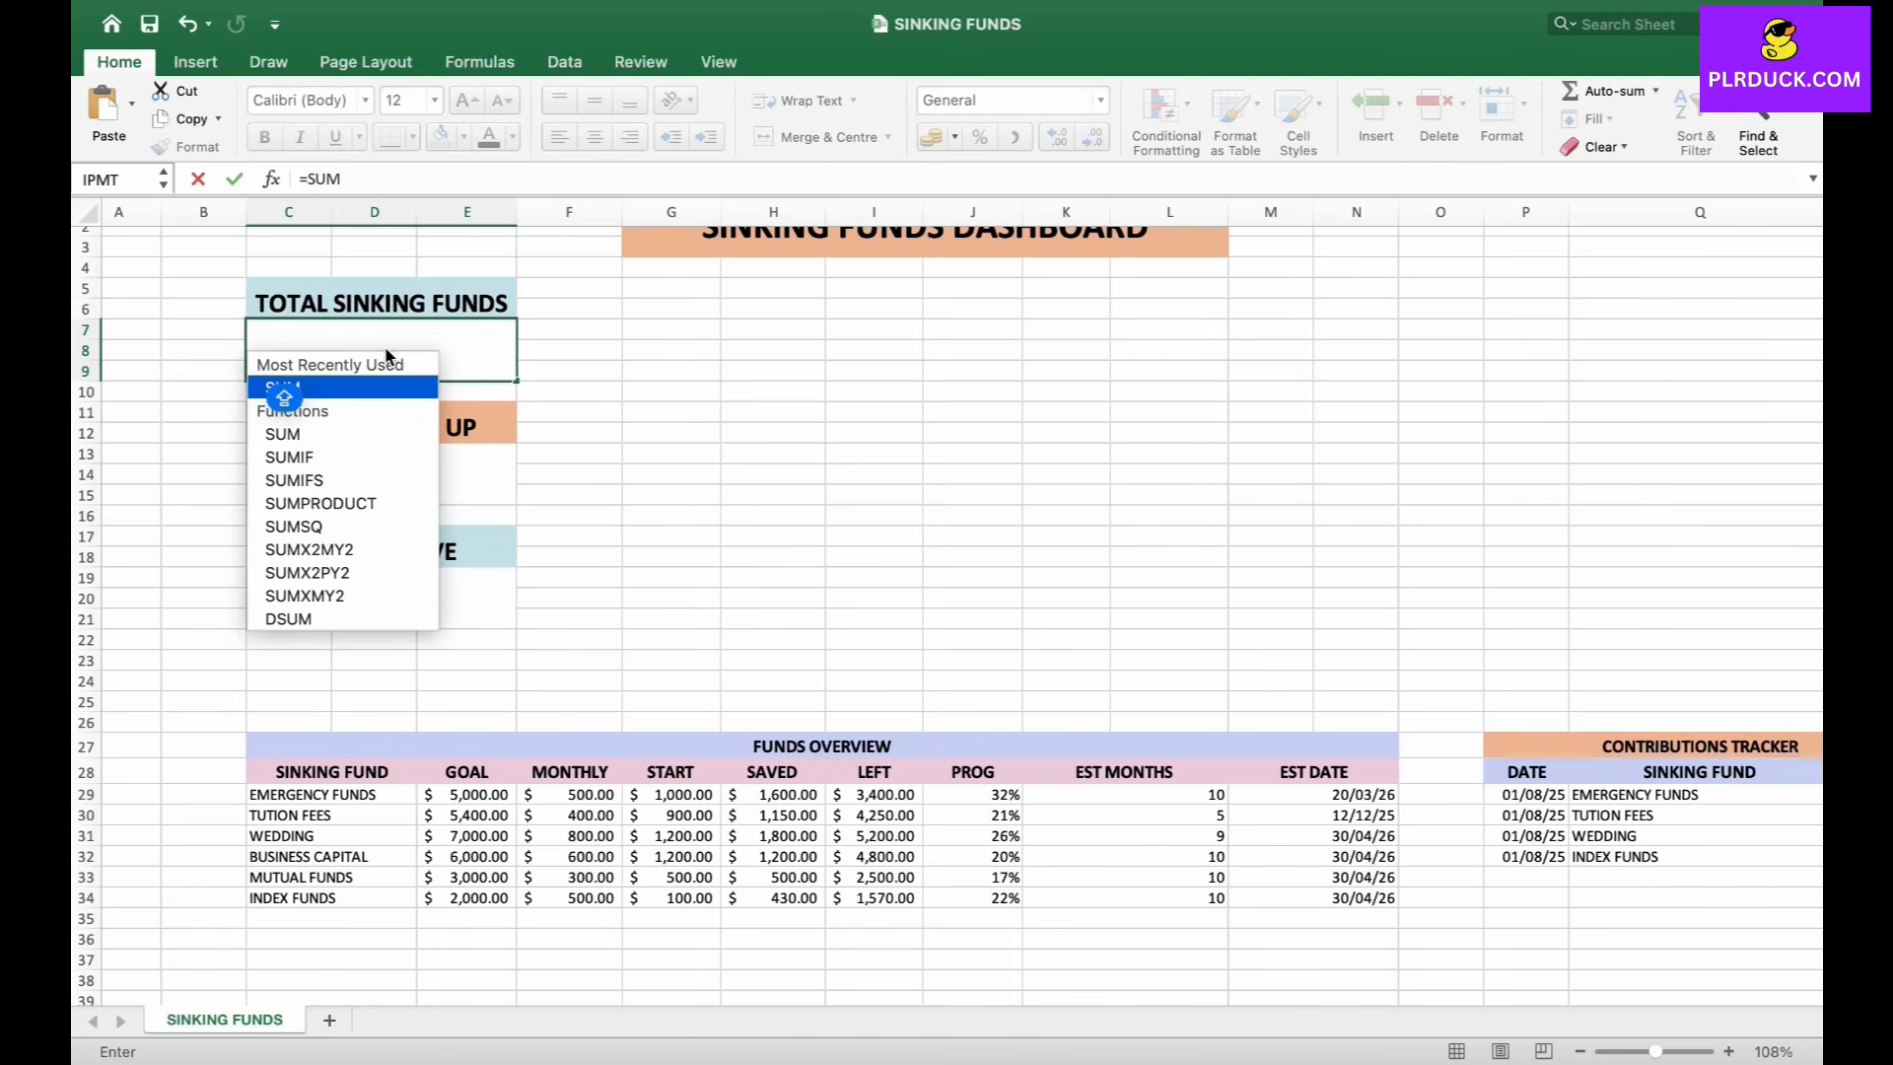
text(()
drag(474, 795, 483, 898)
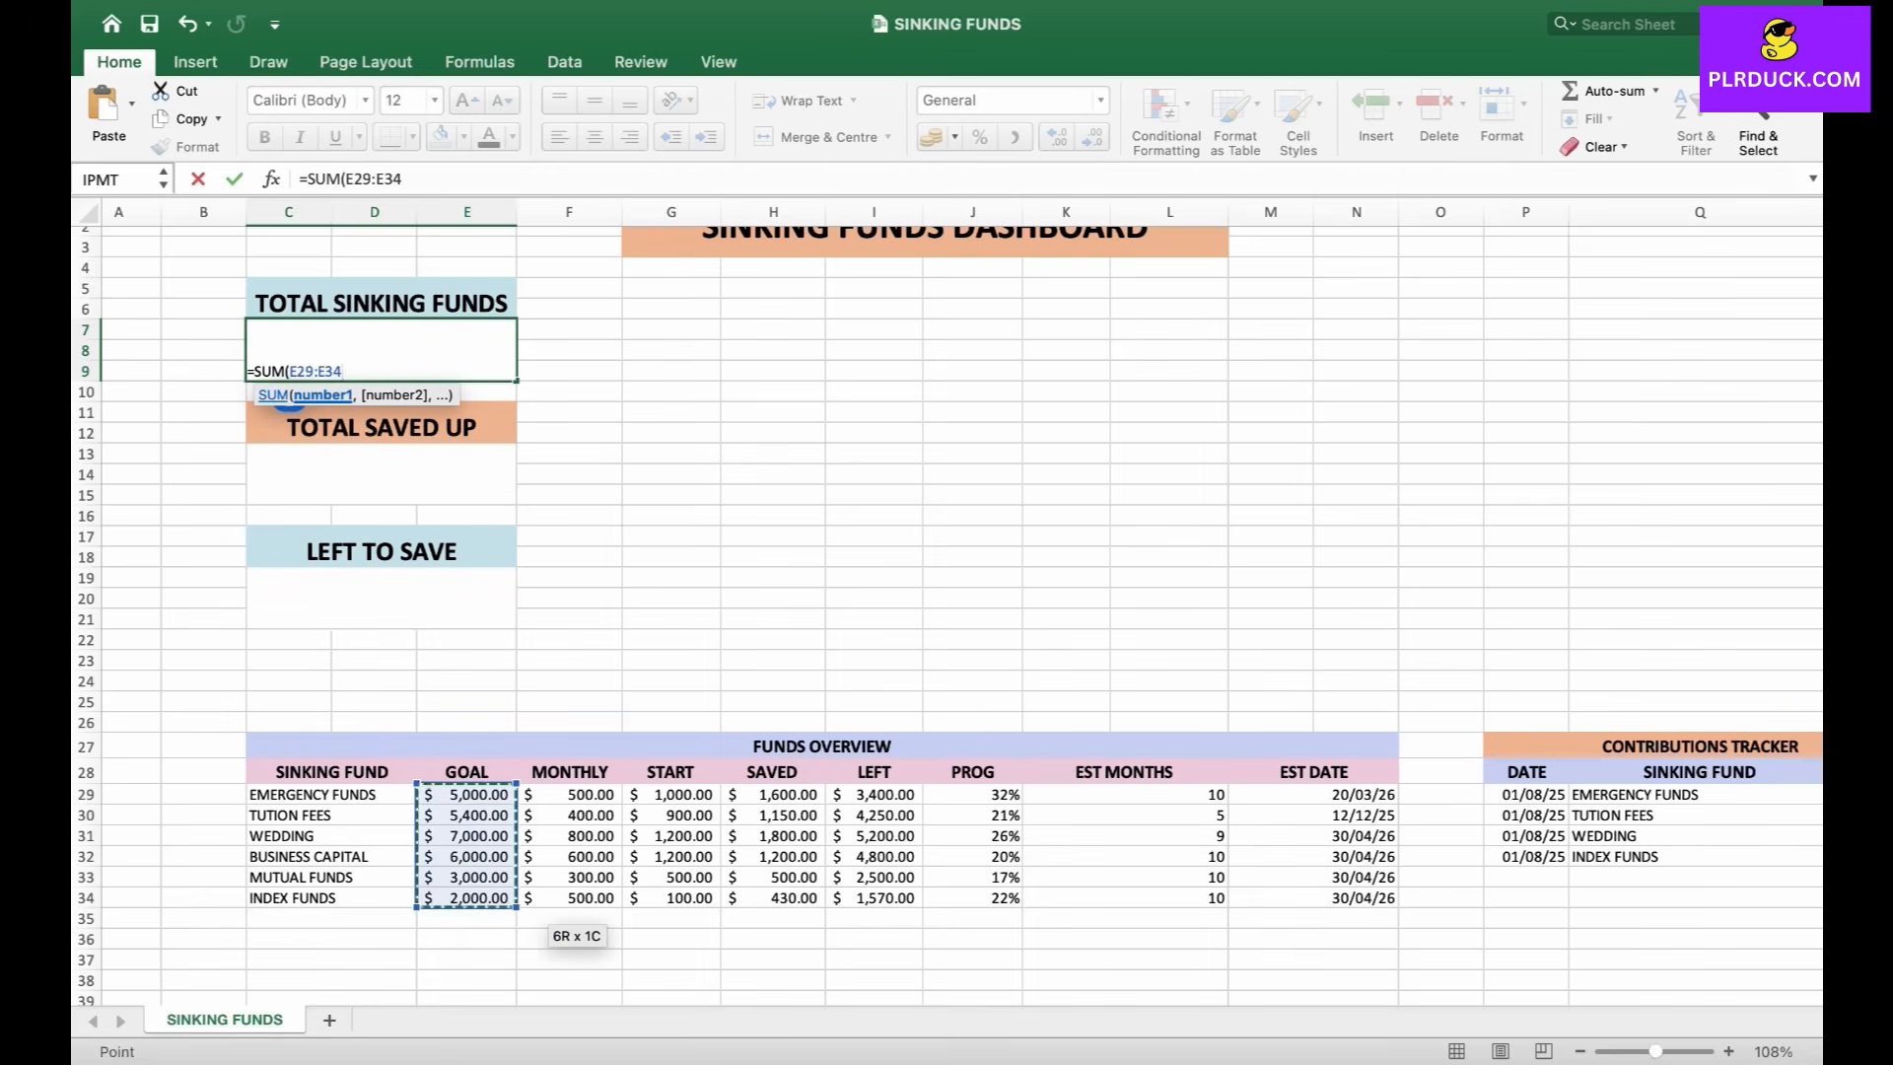
text())
key(Return)
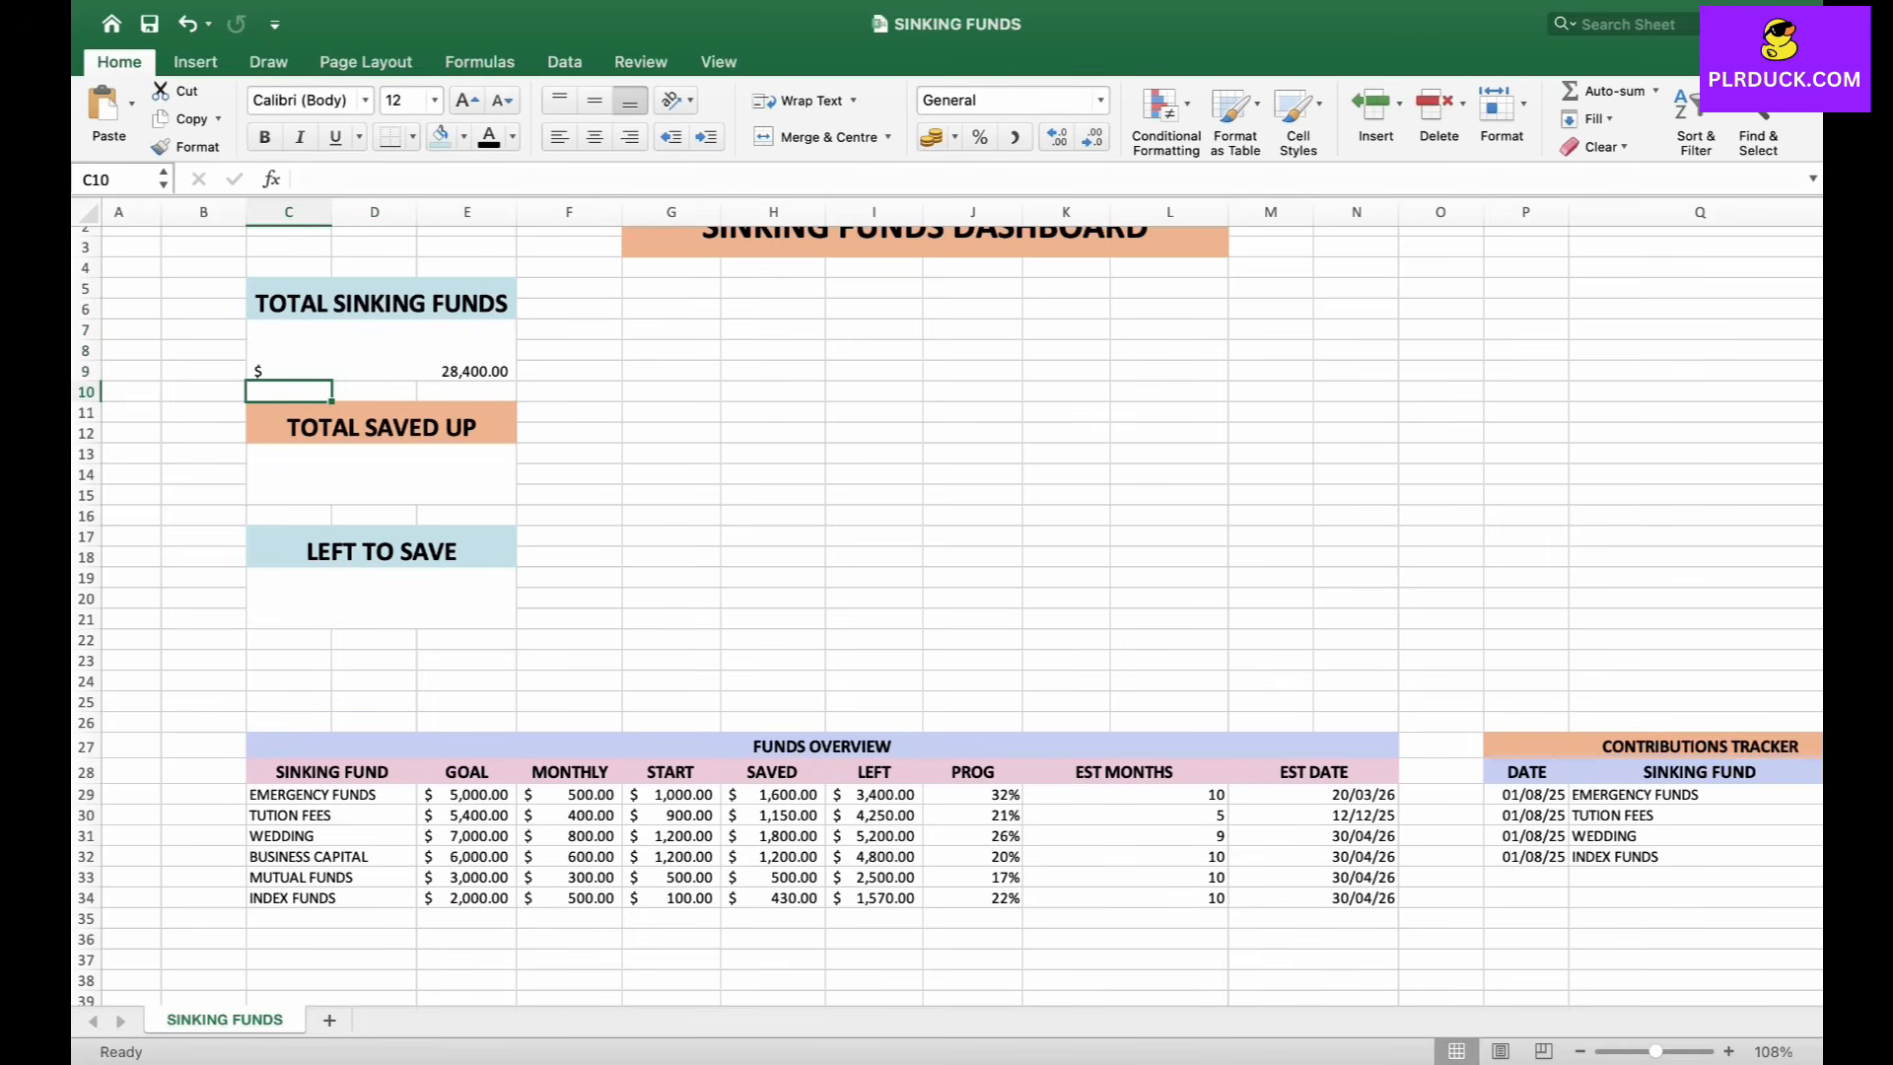
click(380, 350)
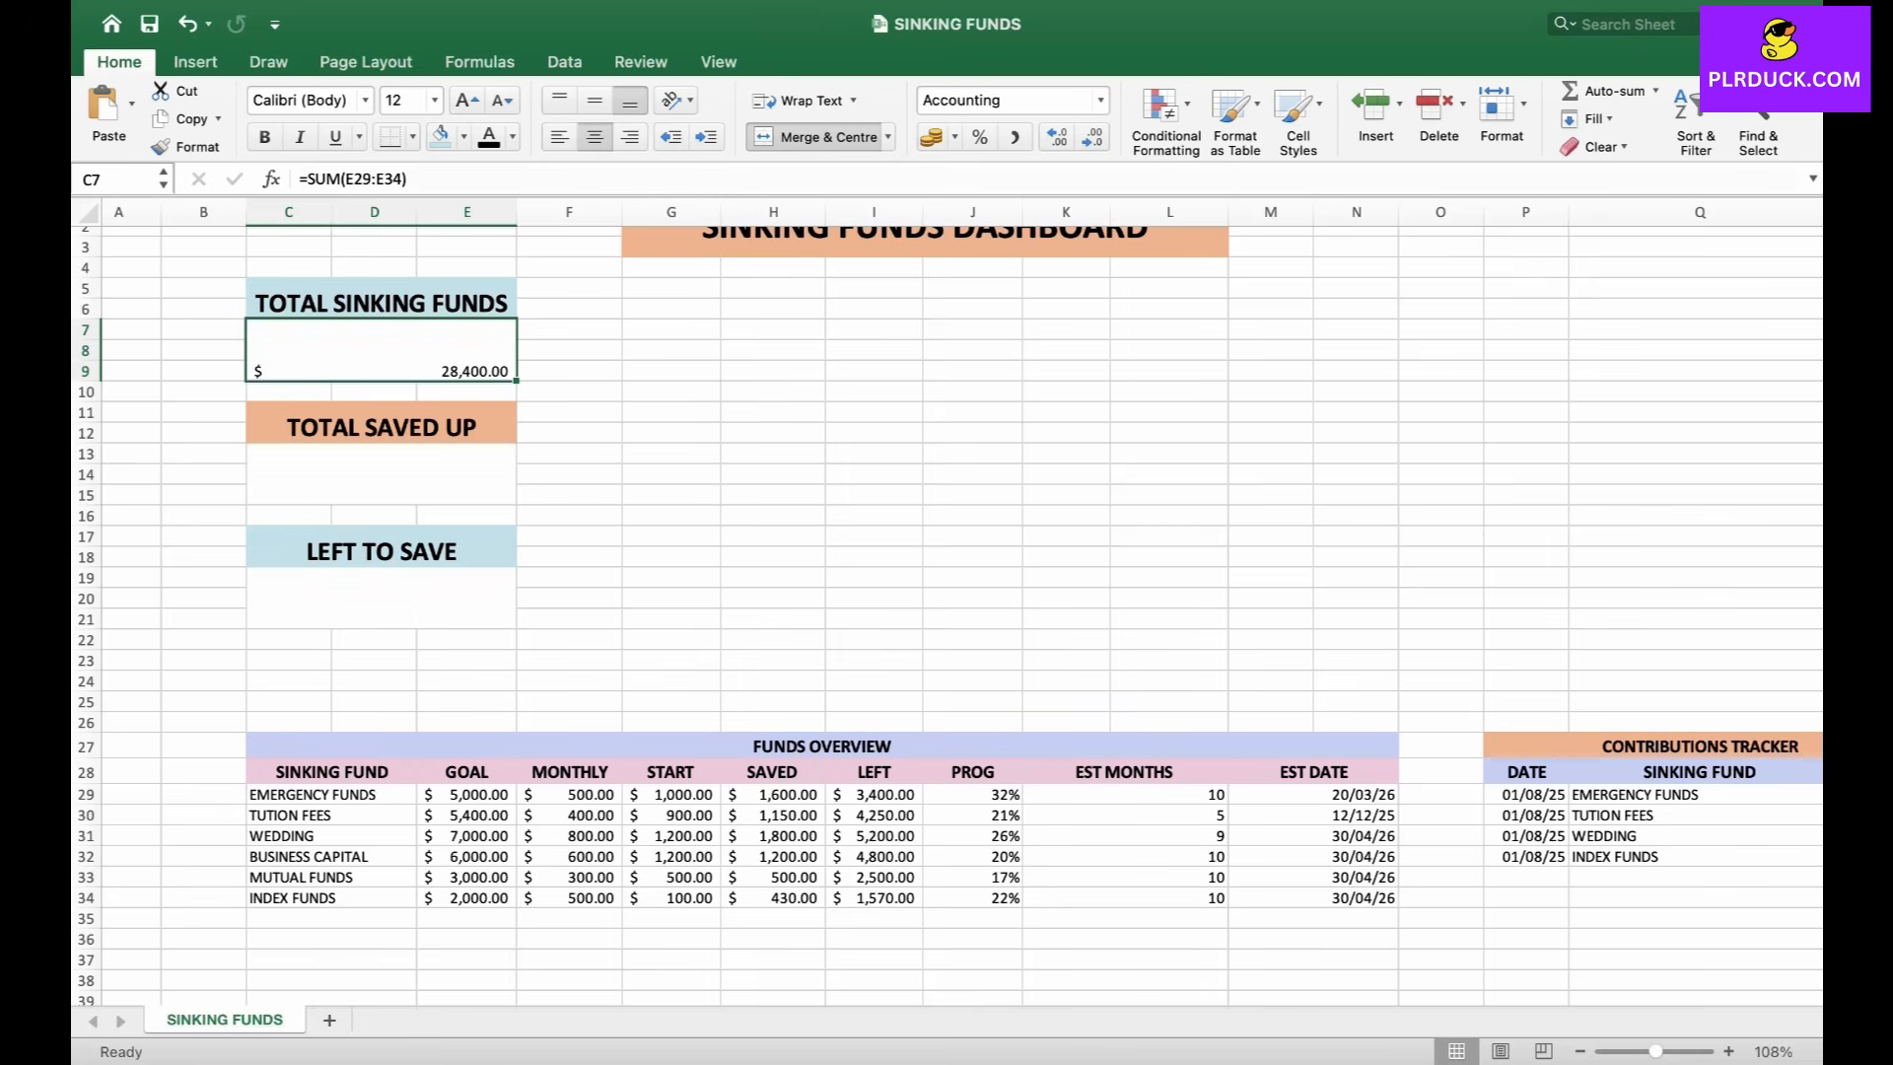
Total the SAVED column in the TOTAL SAVED UP value box with =SUM(H29:H34).
click(381, 474)
text(=SUM)
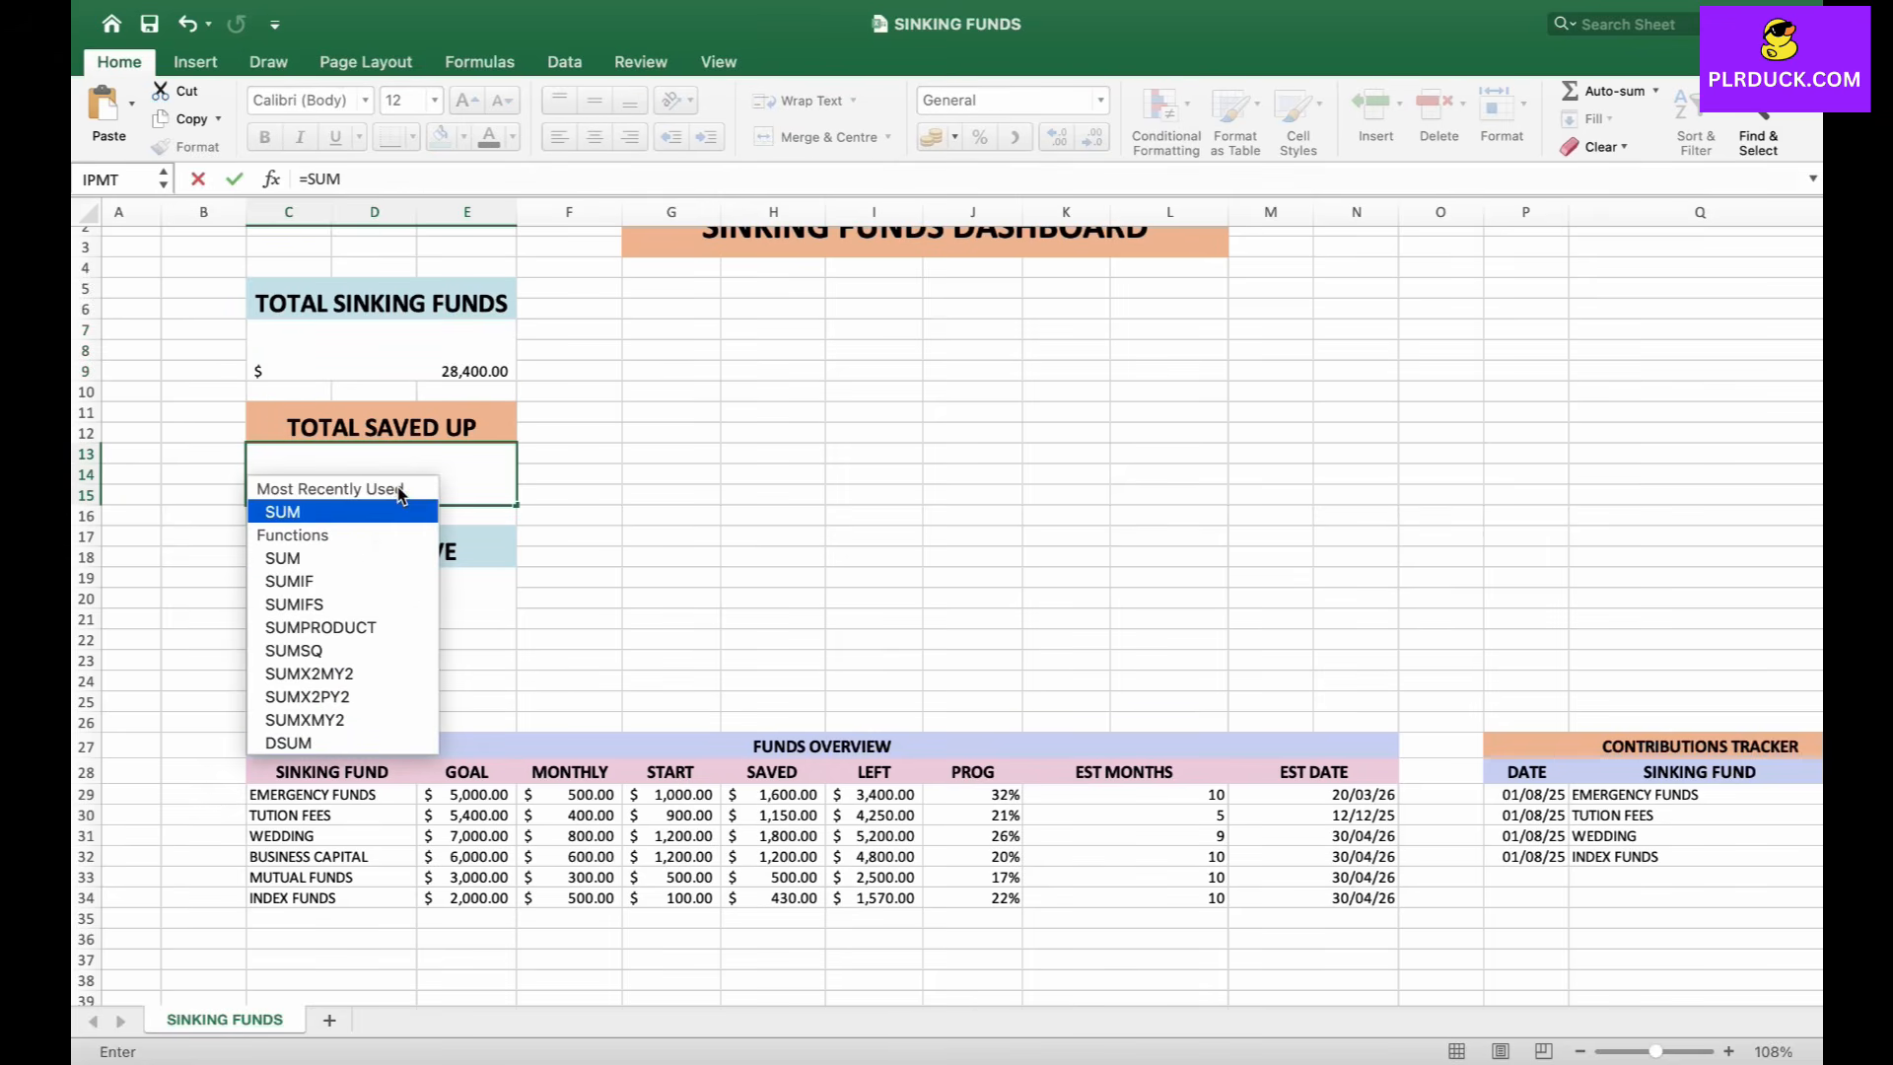
text(()
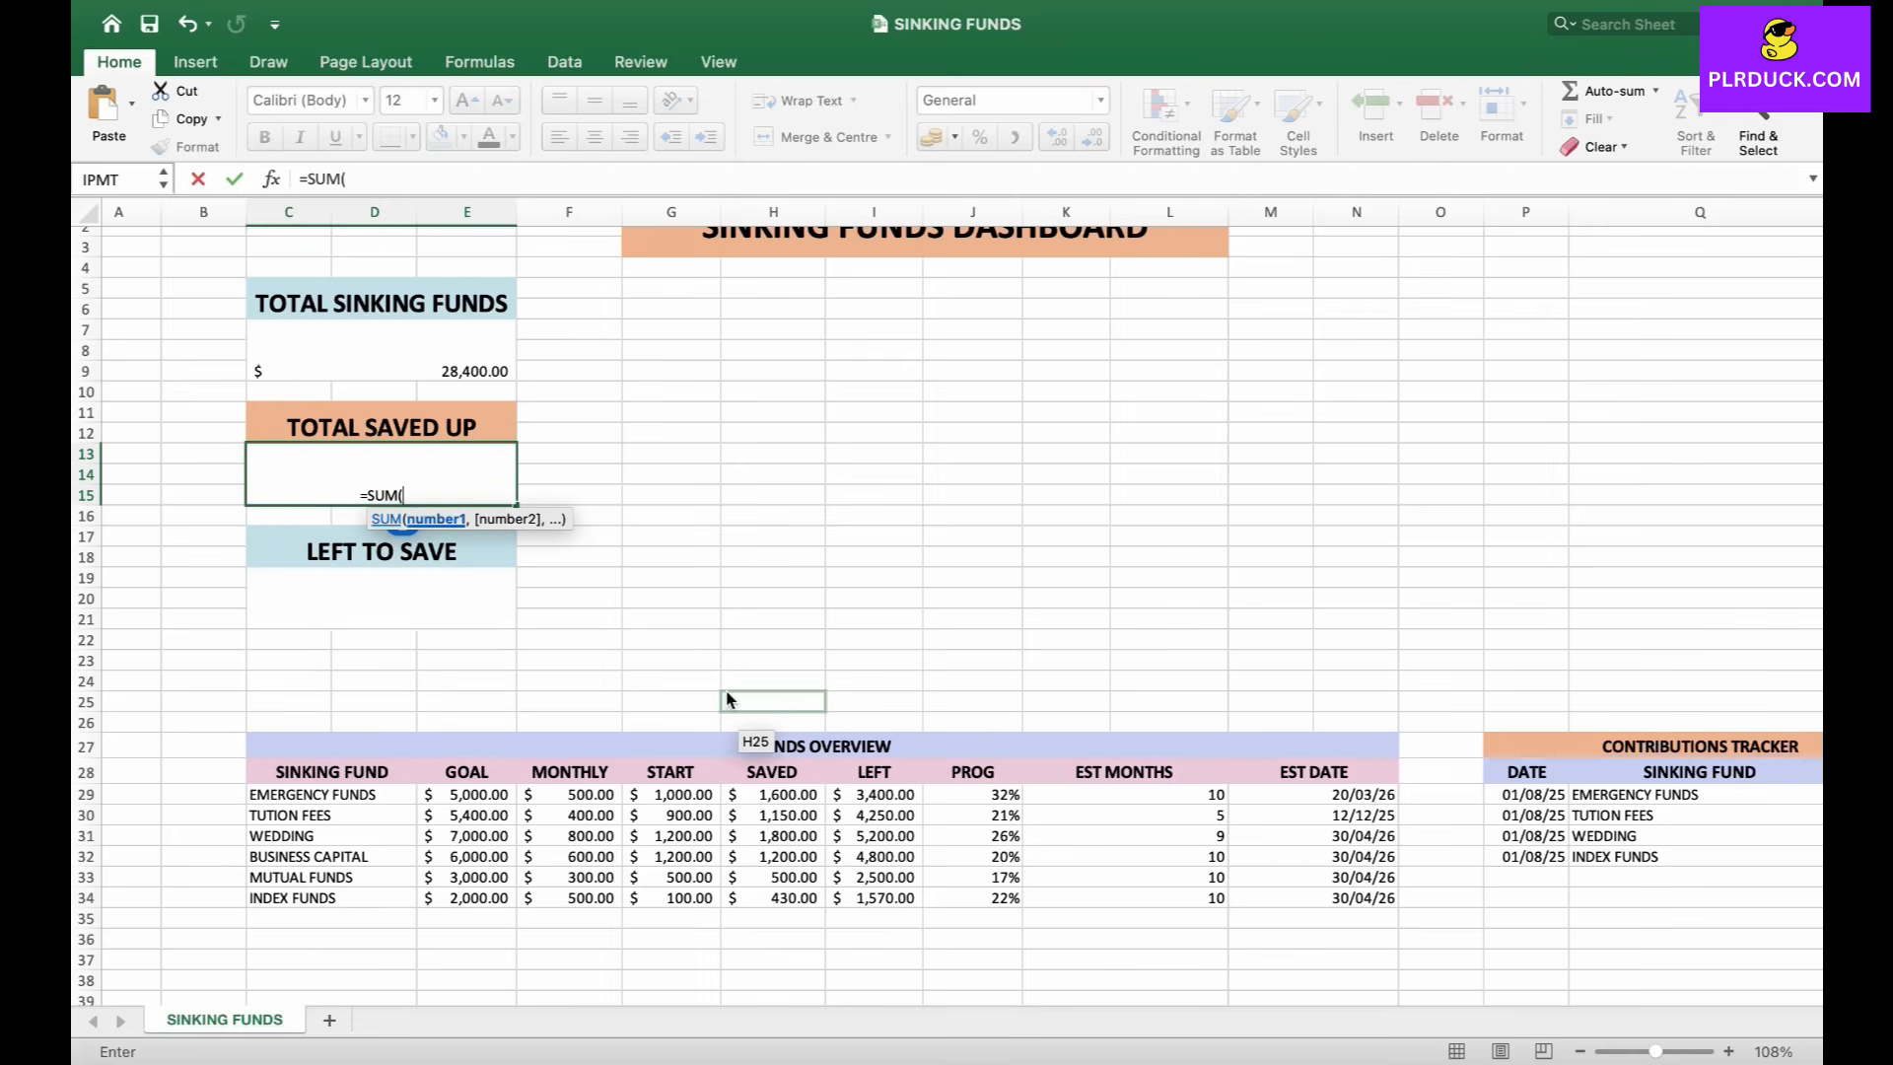
drag(779, 800, 804, 899)
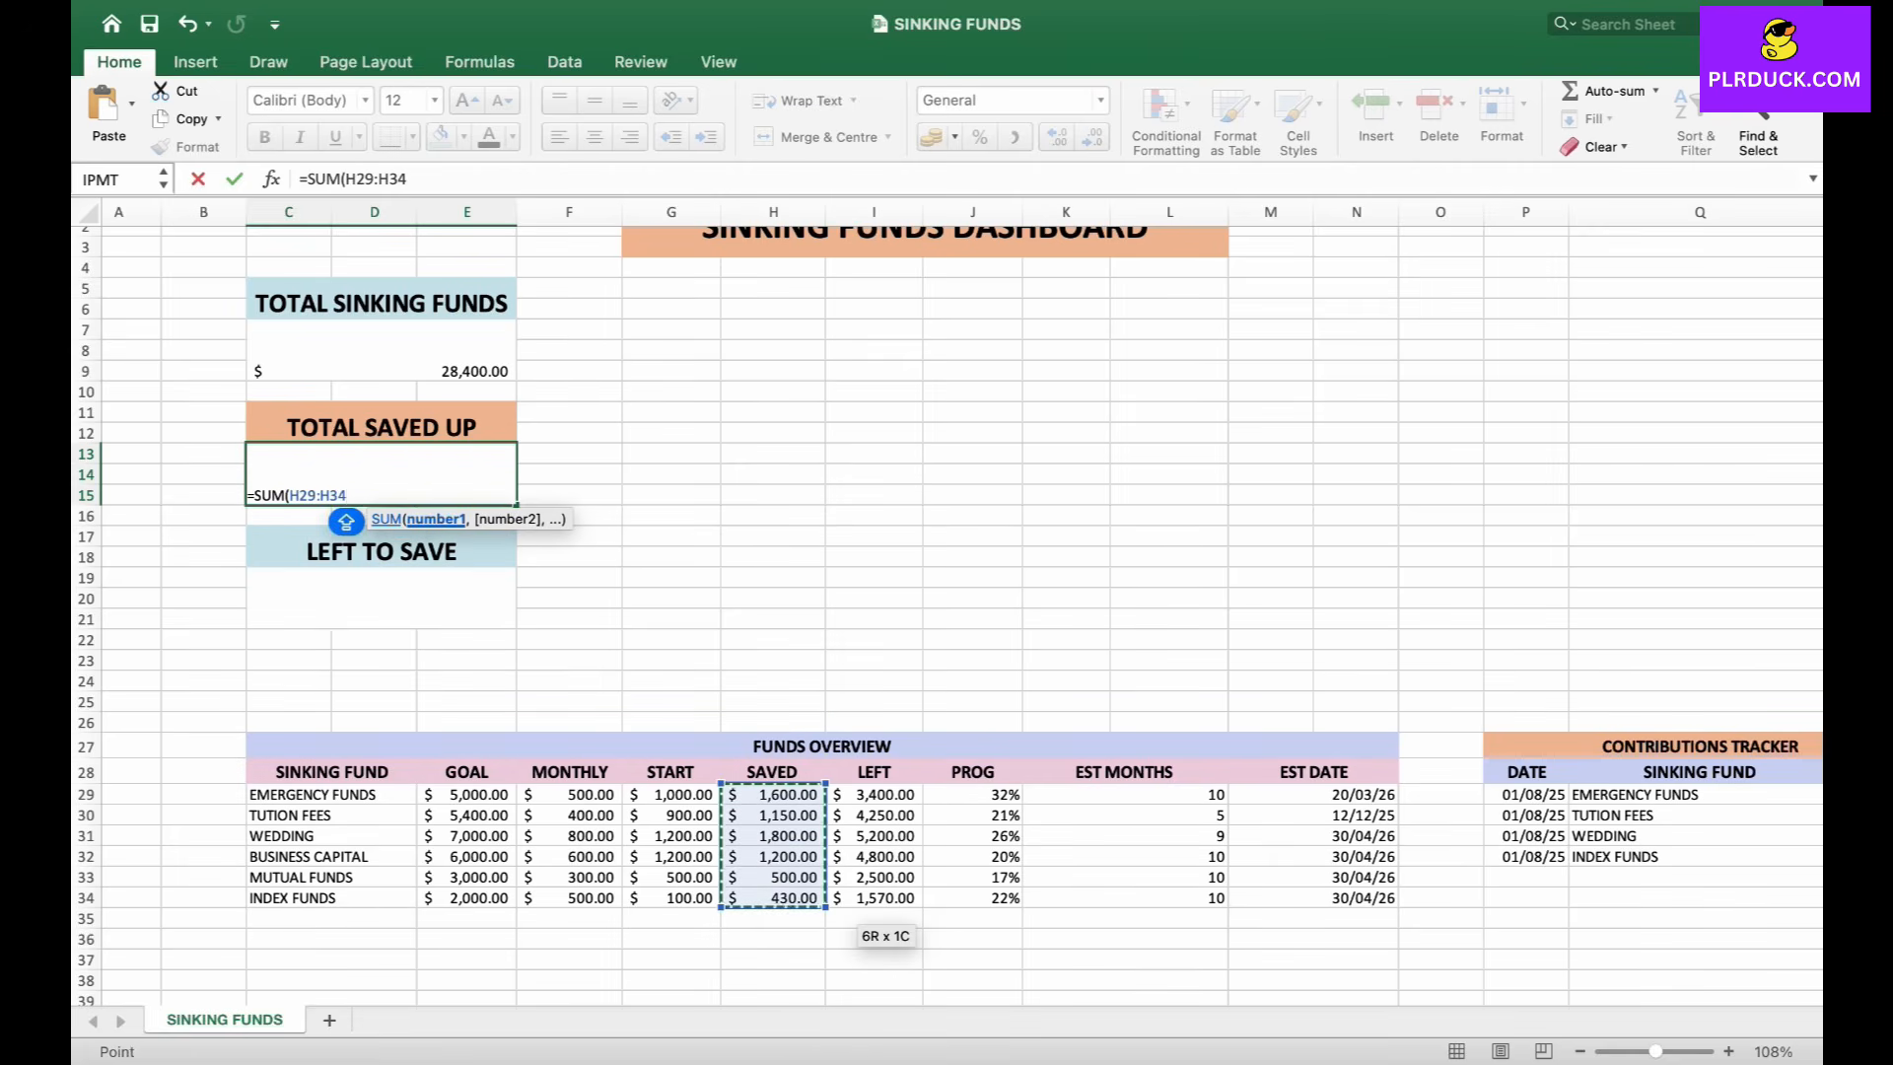
key(Return)
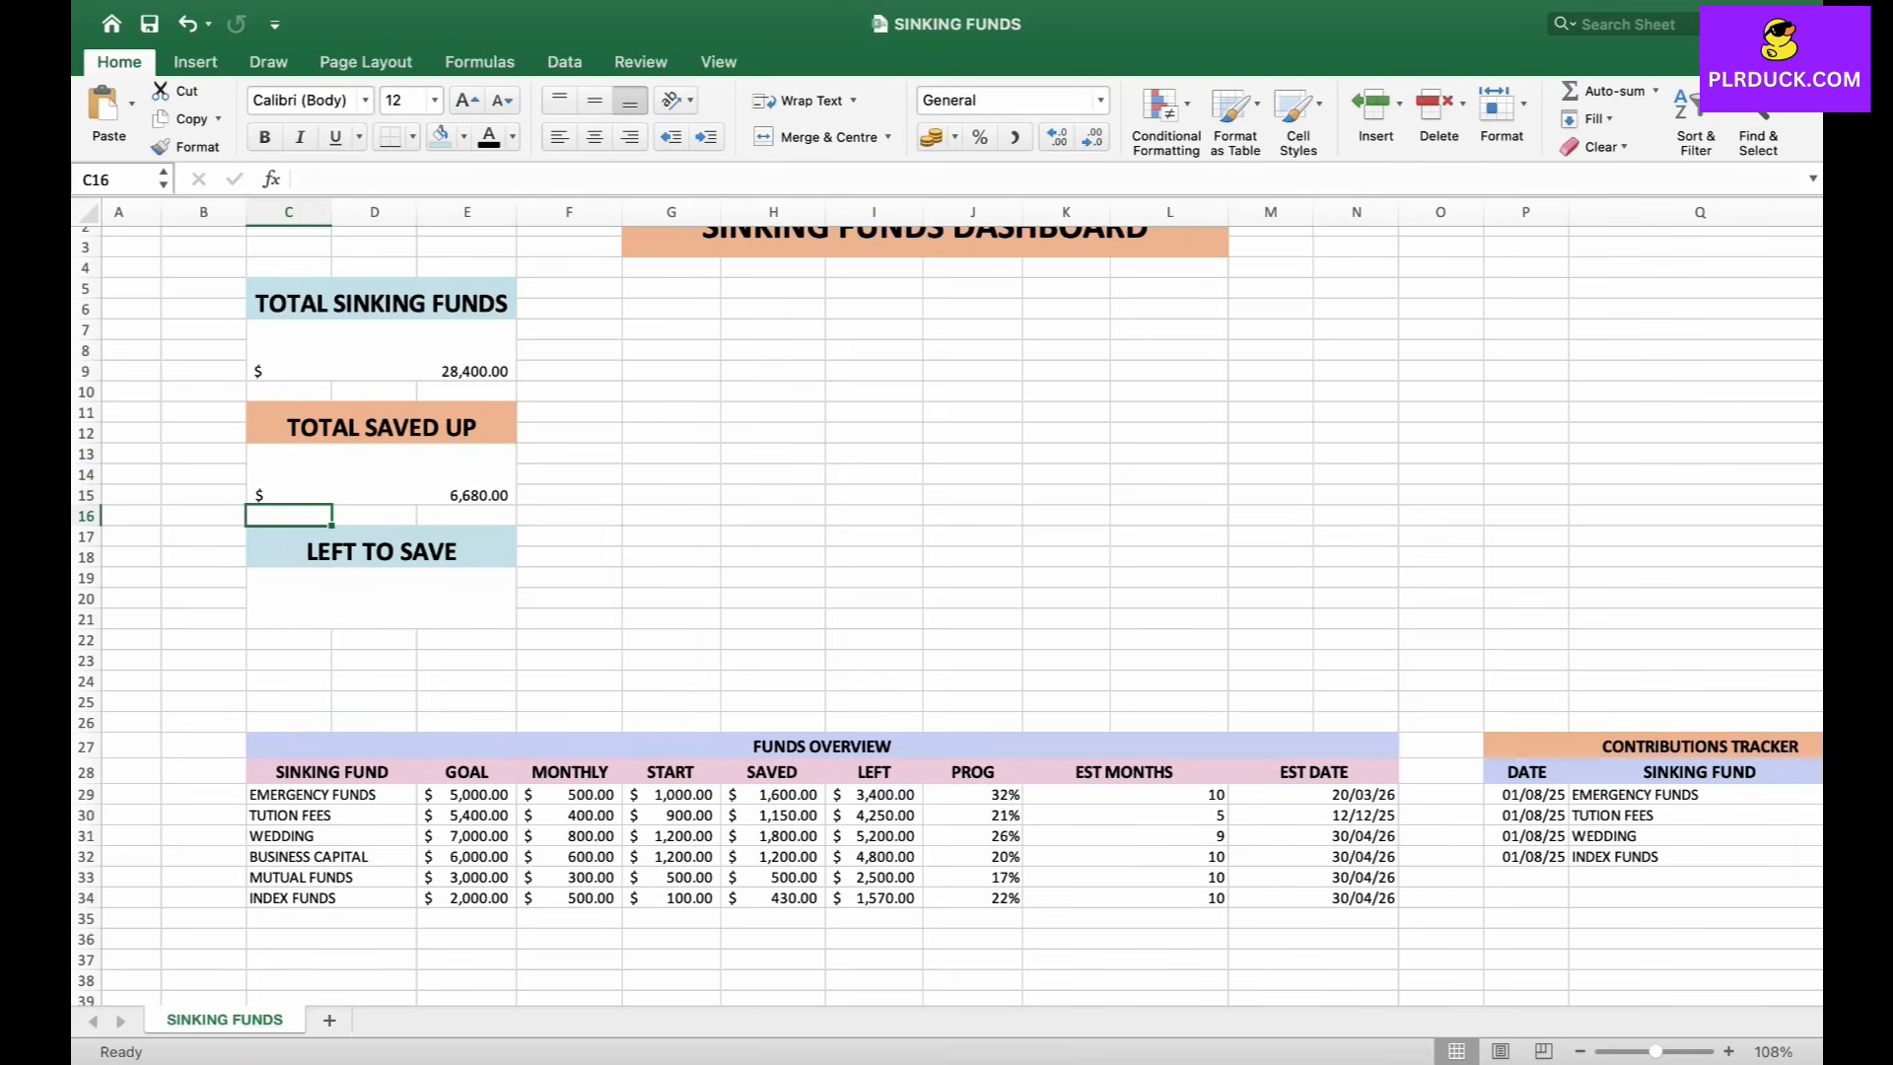
Total the LEFT column in the LEFT TO SAVE value box with =SUM(I29:I34).
click(382, 598)
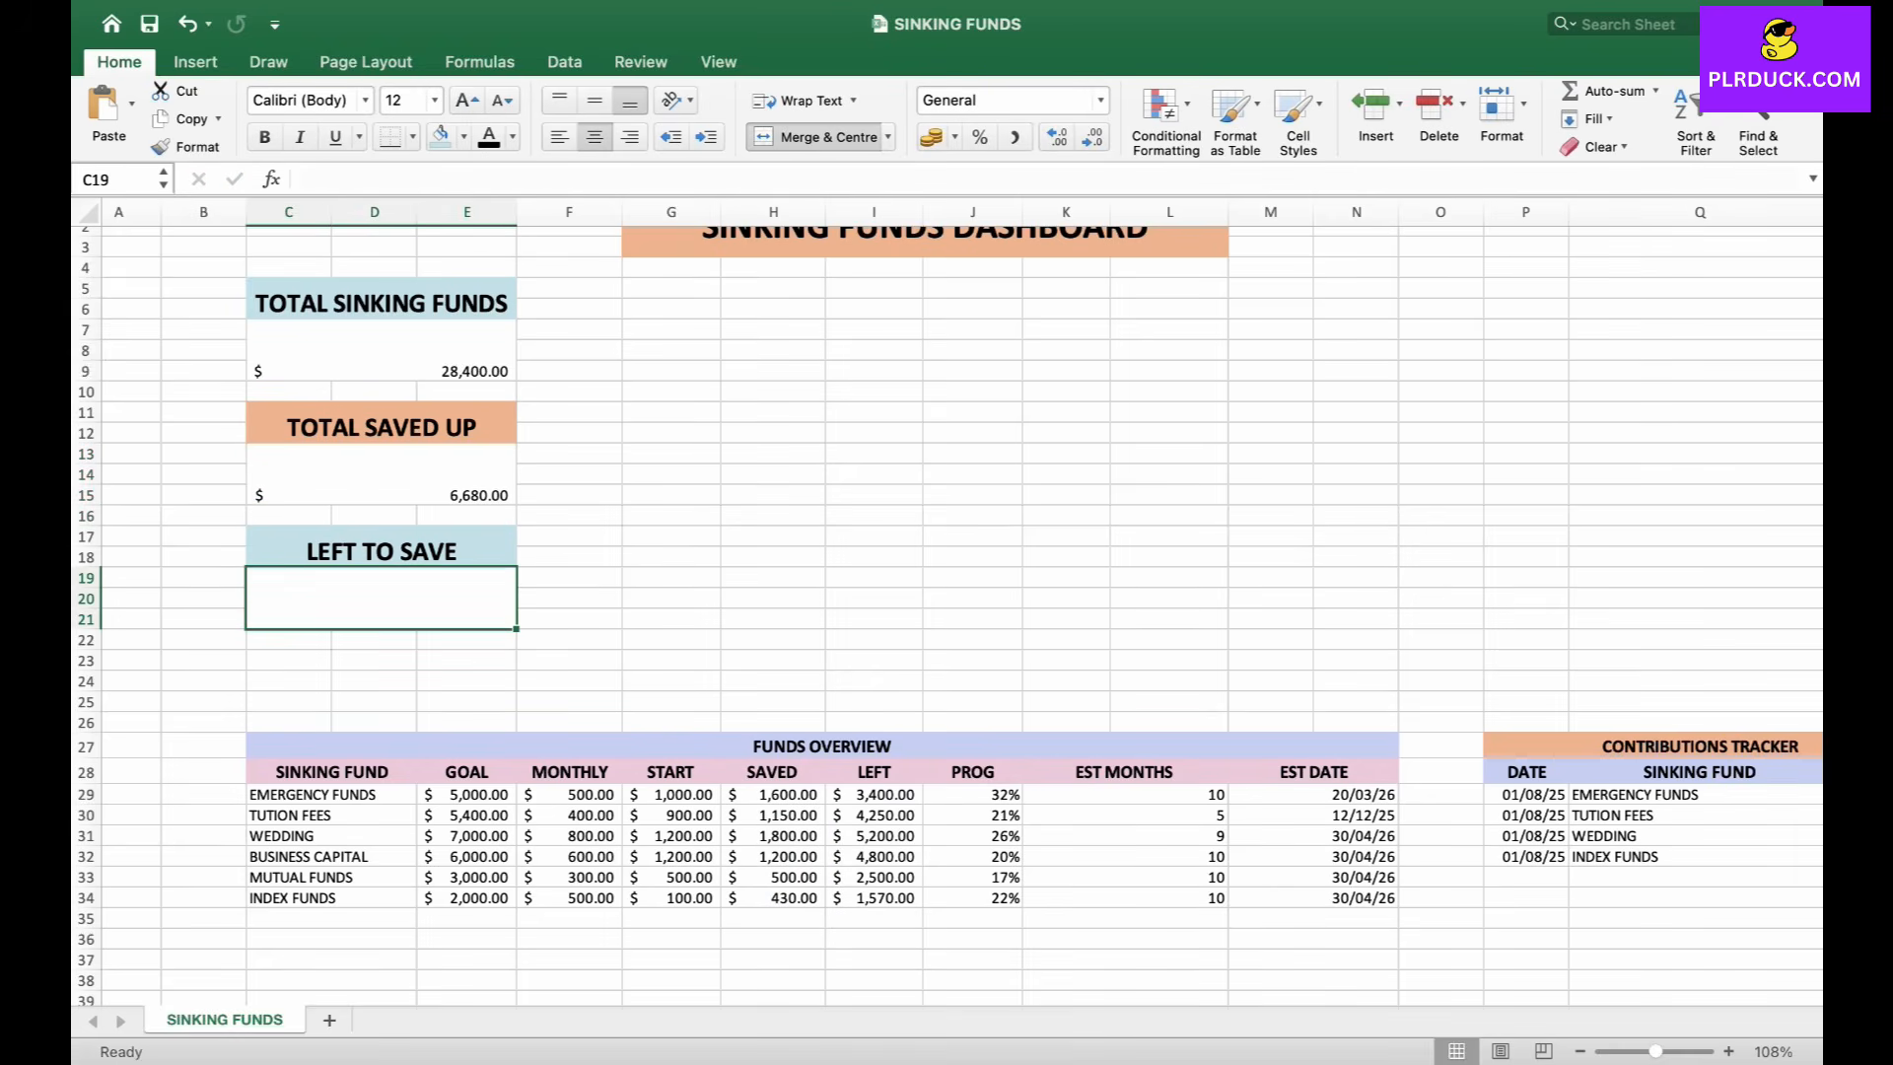
text(=)
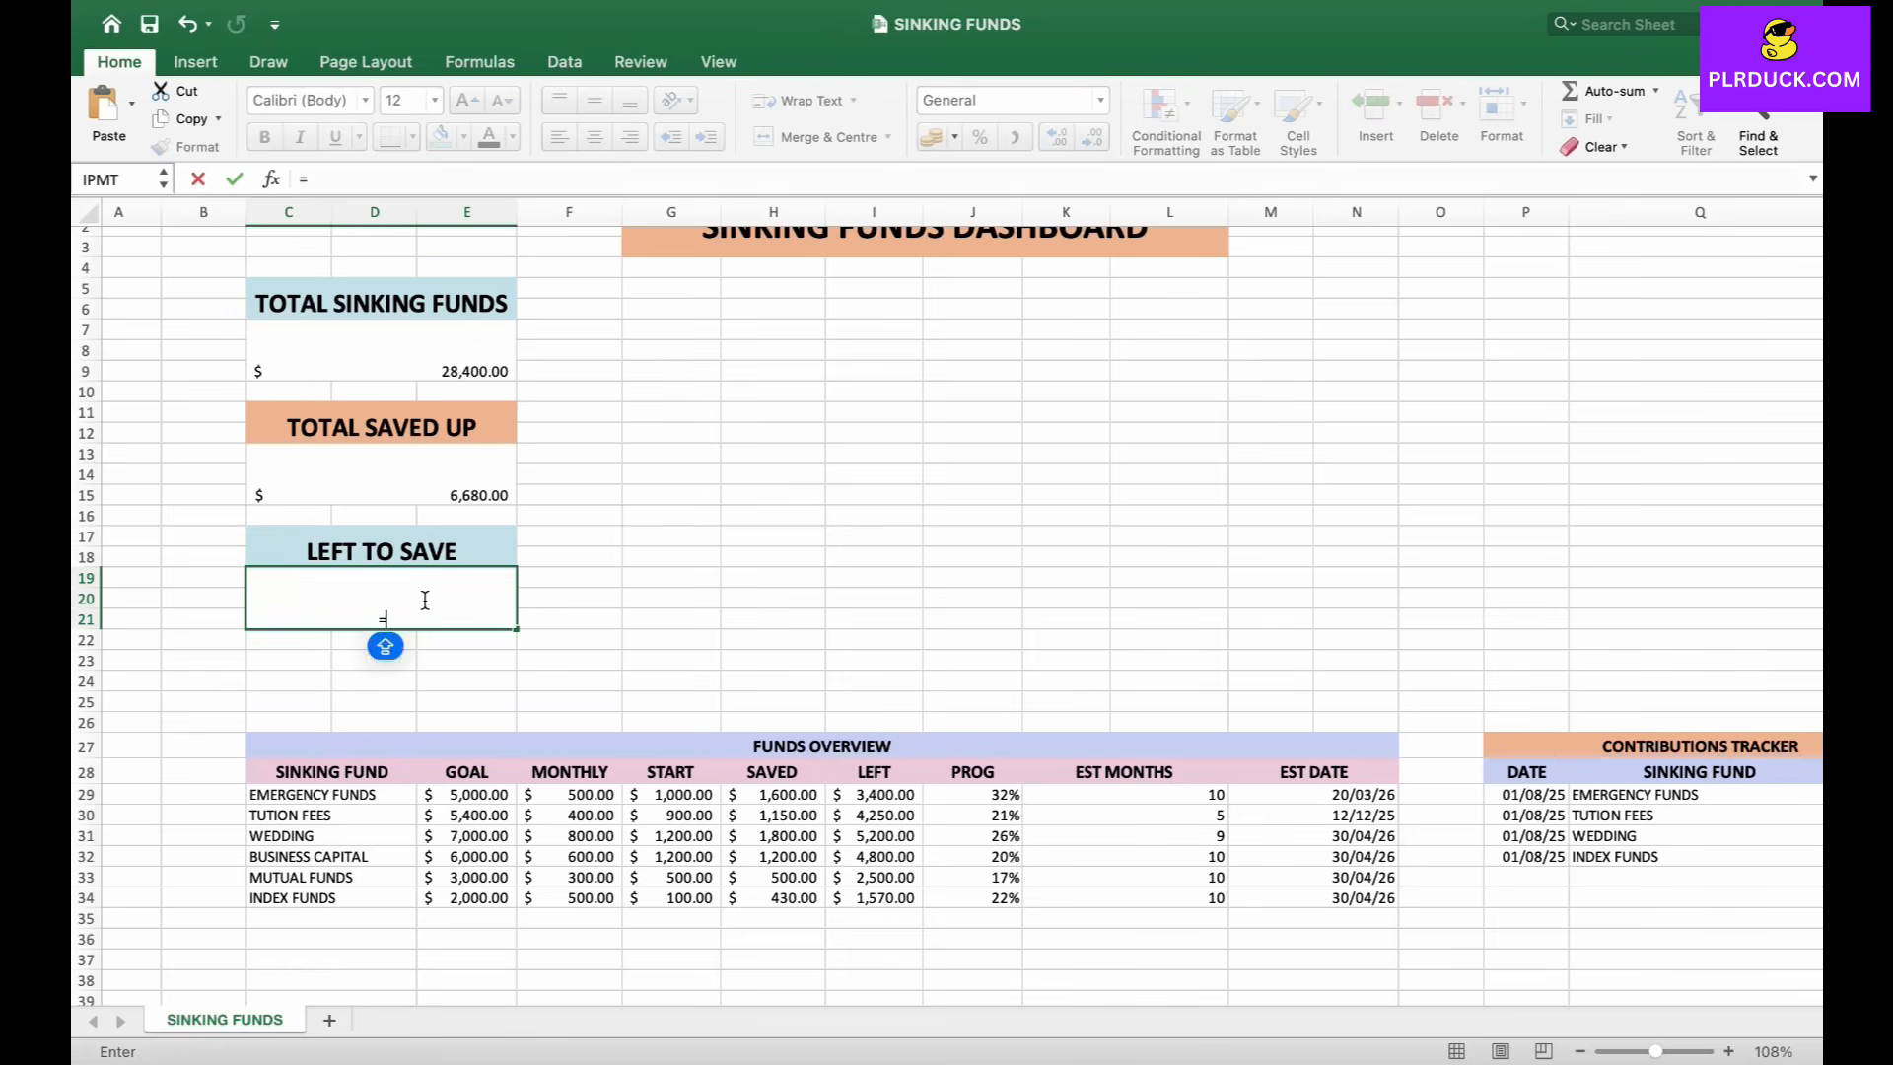
text(SUM()
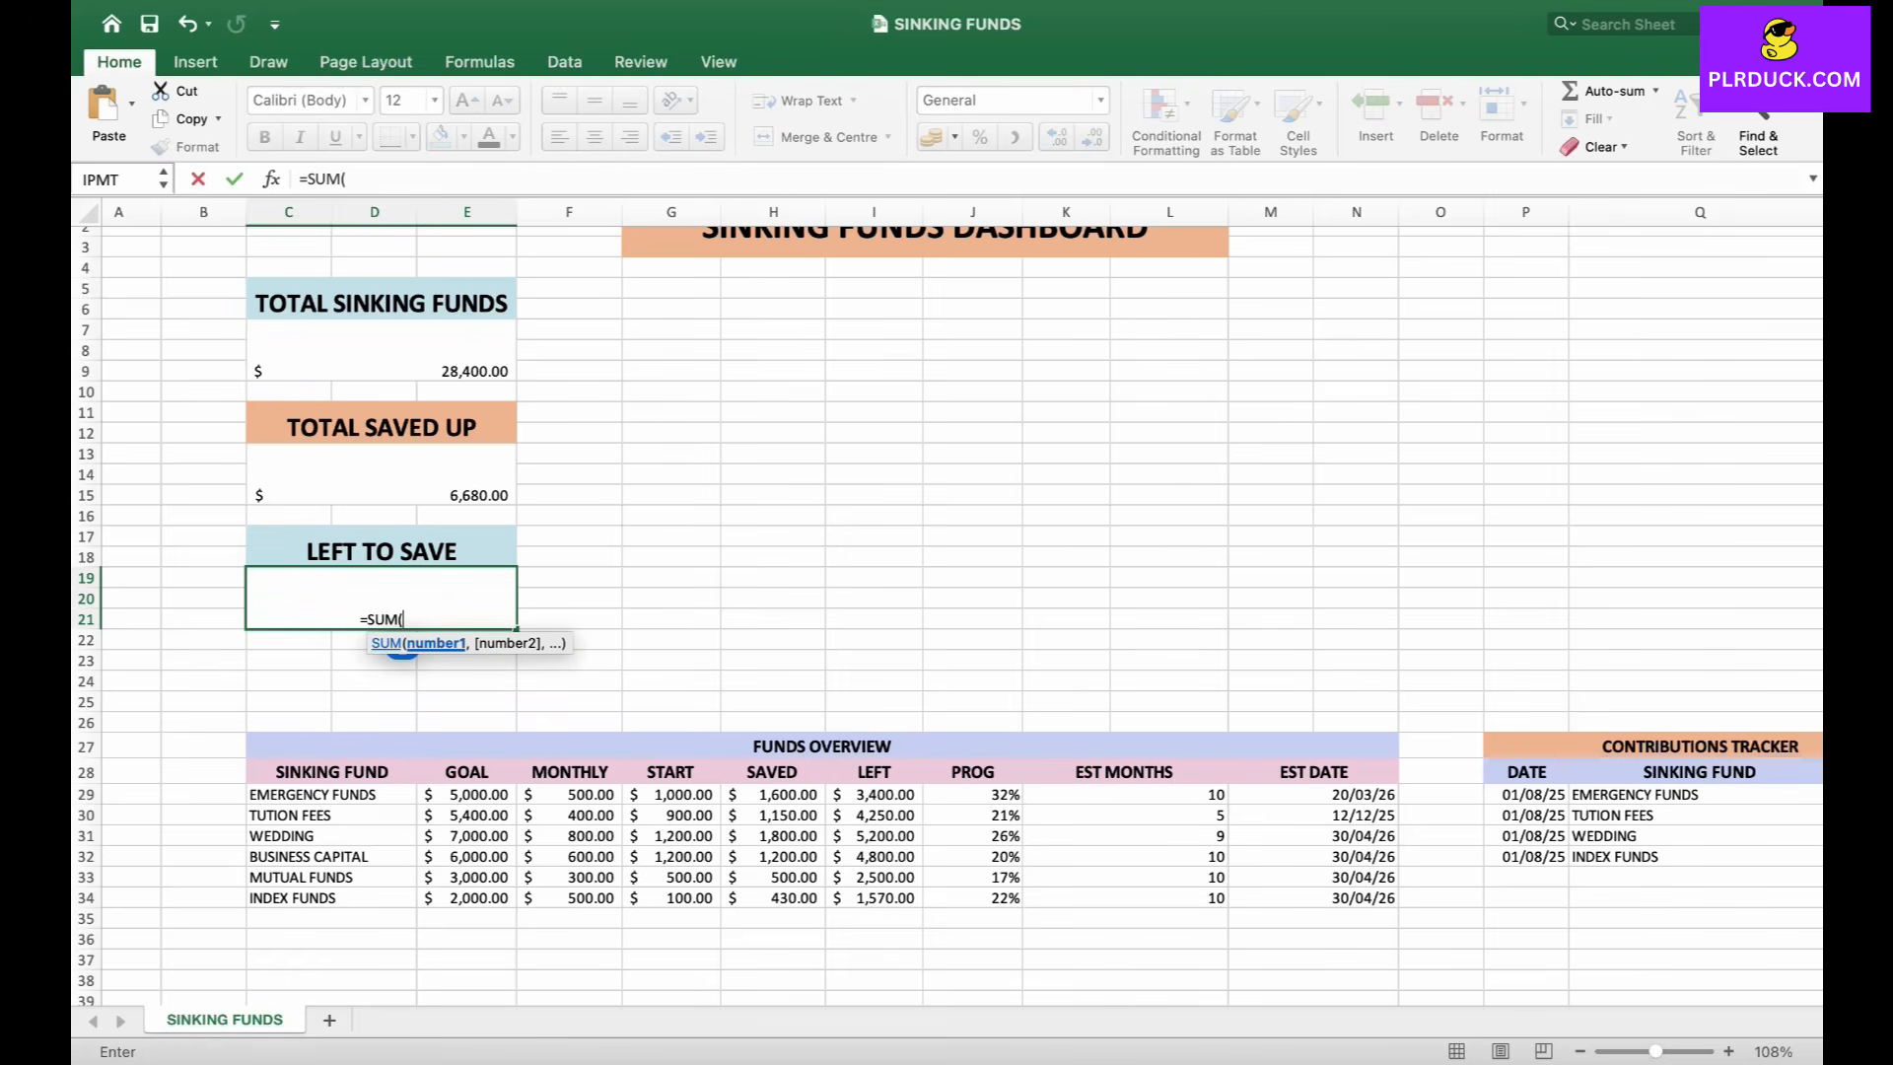
drag(878, 794, 888, 899)
text())
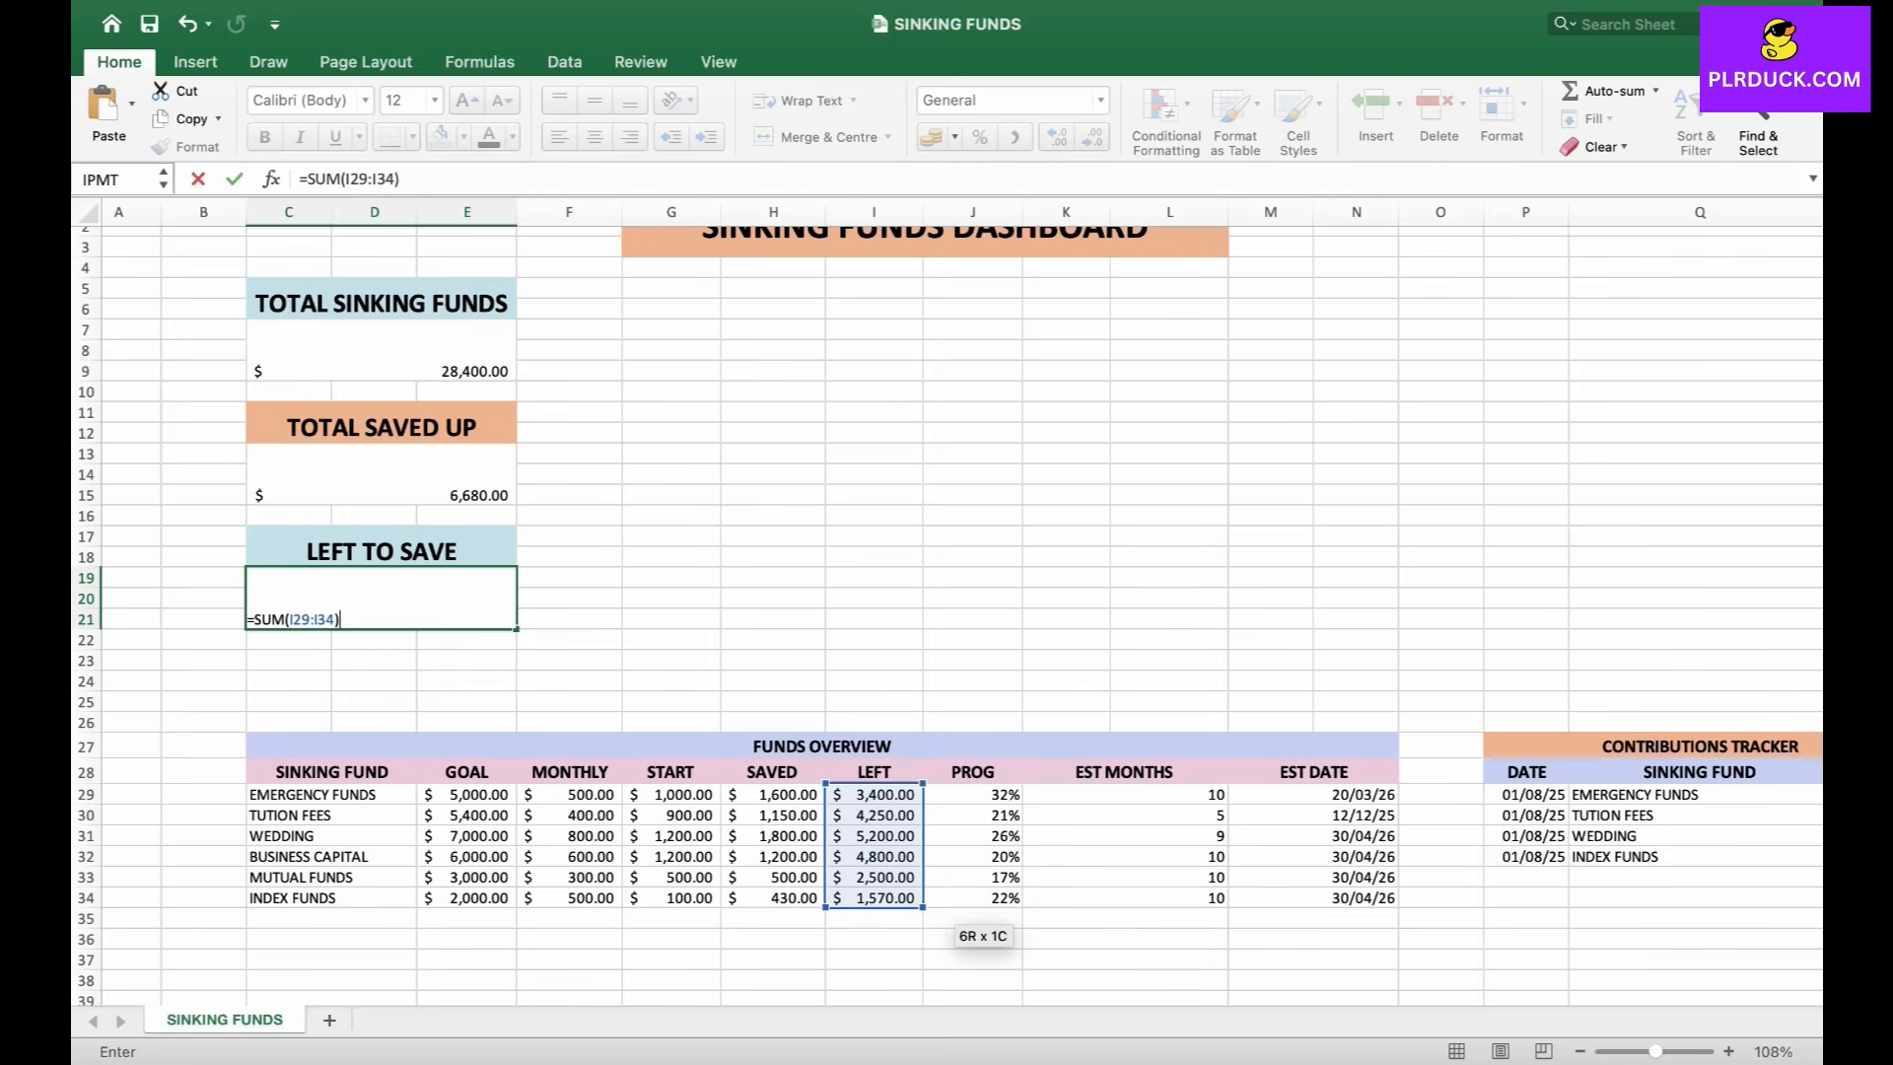
key(Return)
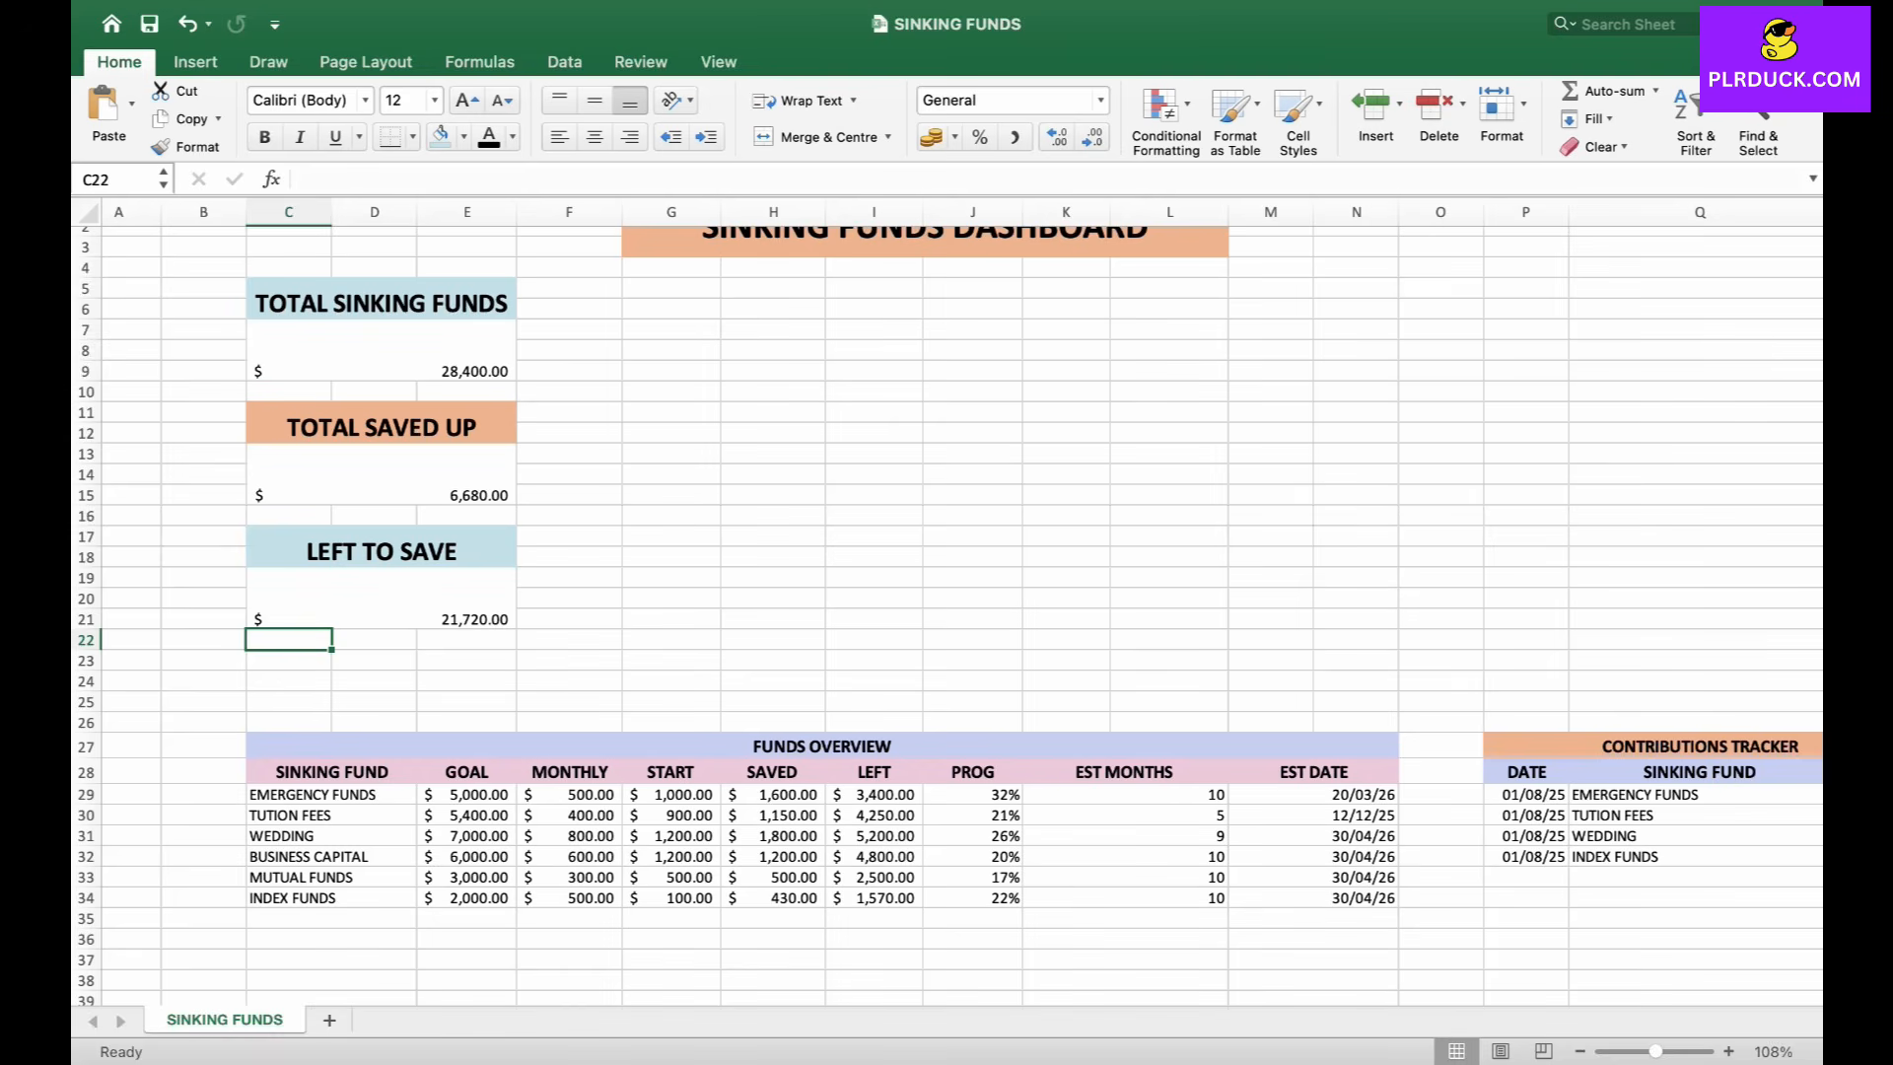
Increase the font size of the three summary amounts to 28 and make them bold.
click(404, 352)
super+click(404, 475)
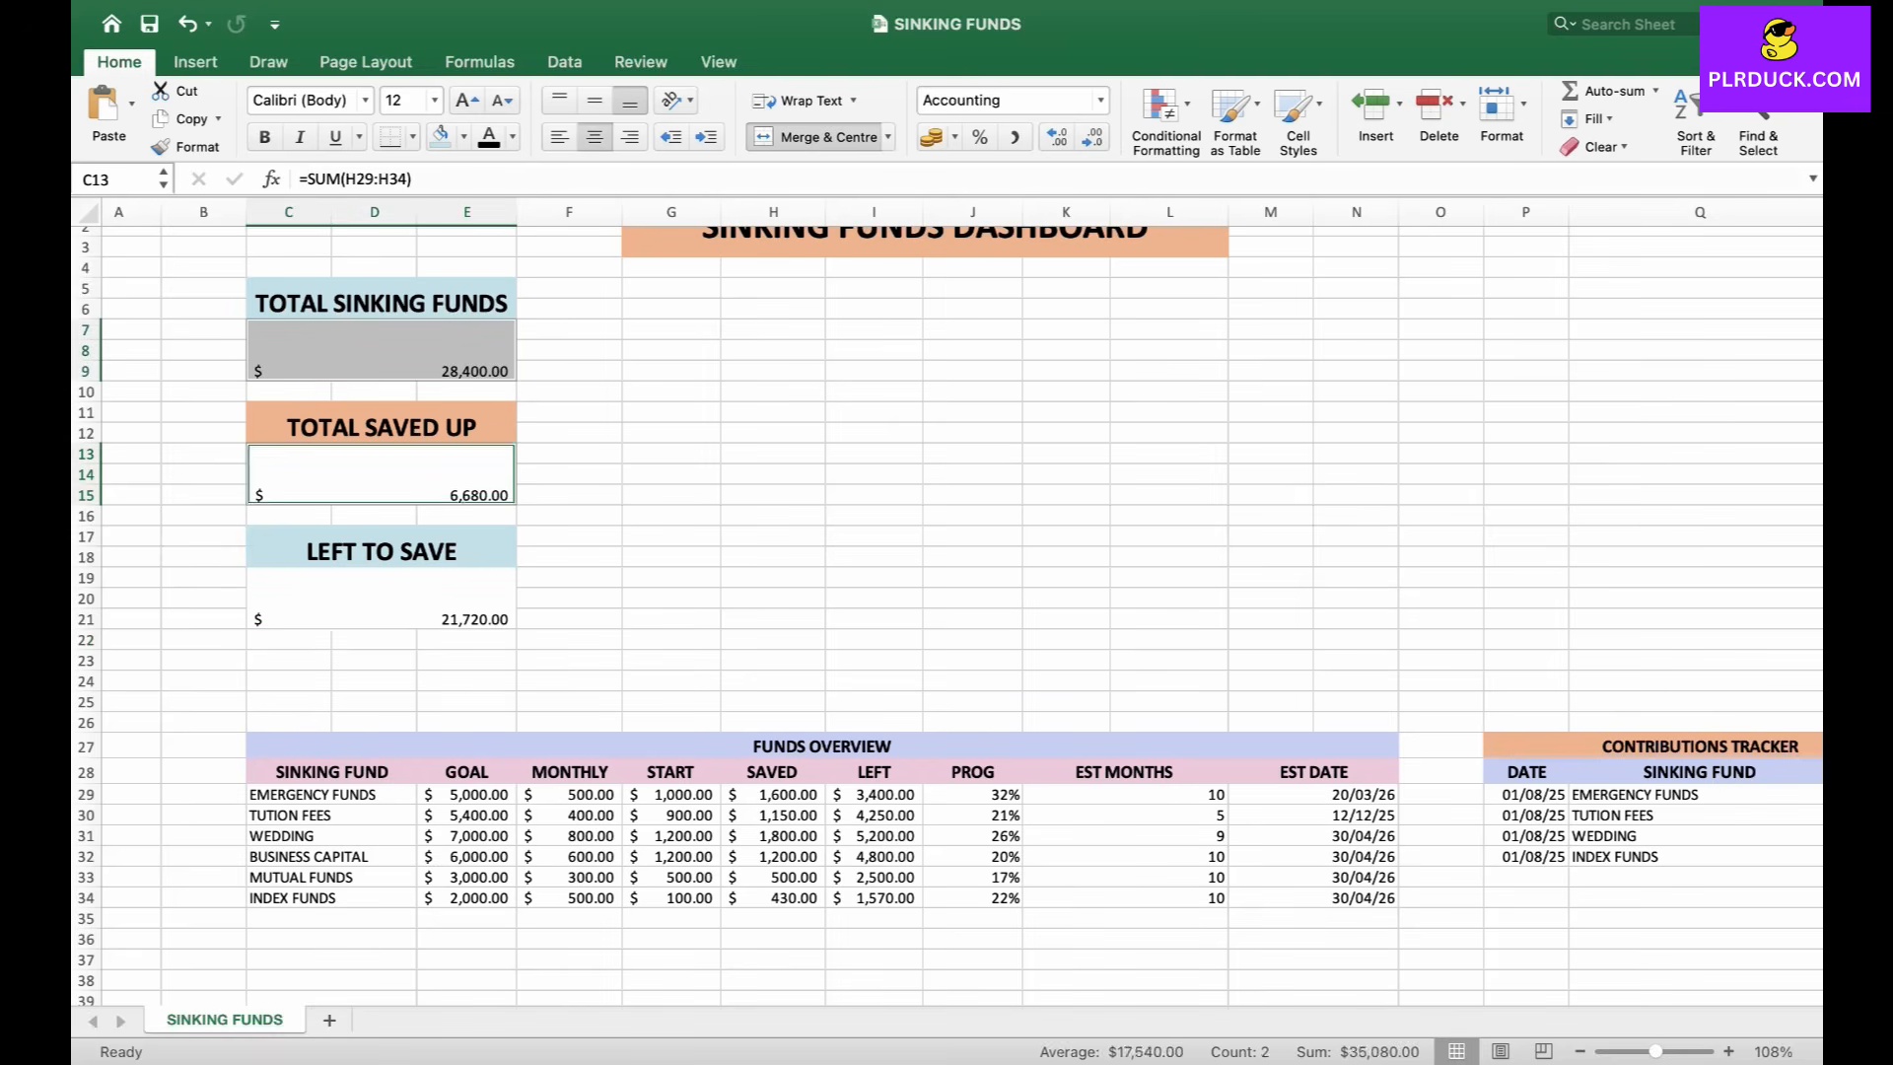
super+click(404, 599)
click(467, 100)
click(466, 100)
click(466, 99)
click(467, 100)
click(466, 100)
click(466, 100)
click(466, 100)
click(467, 100)
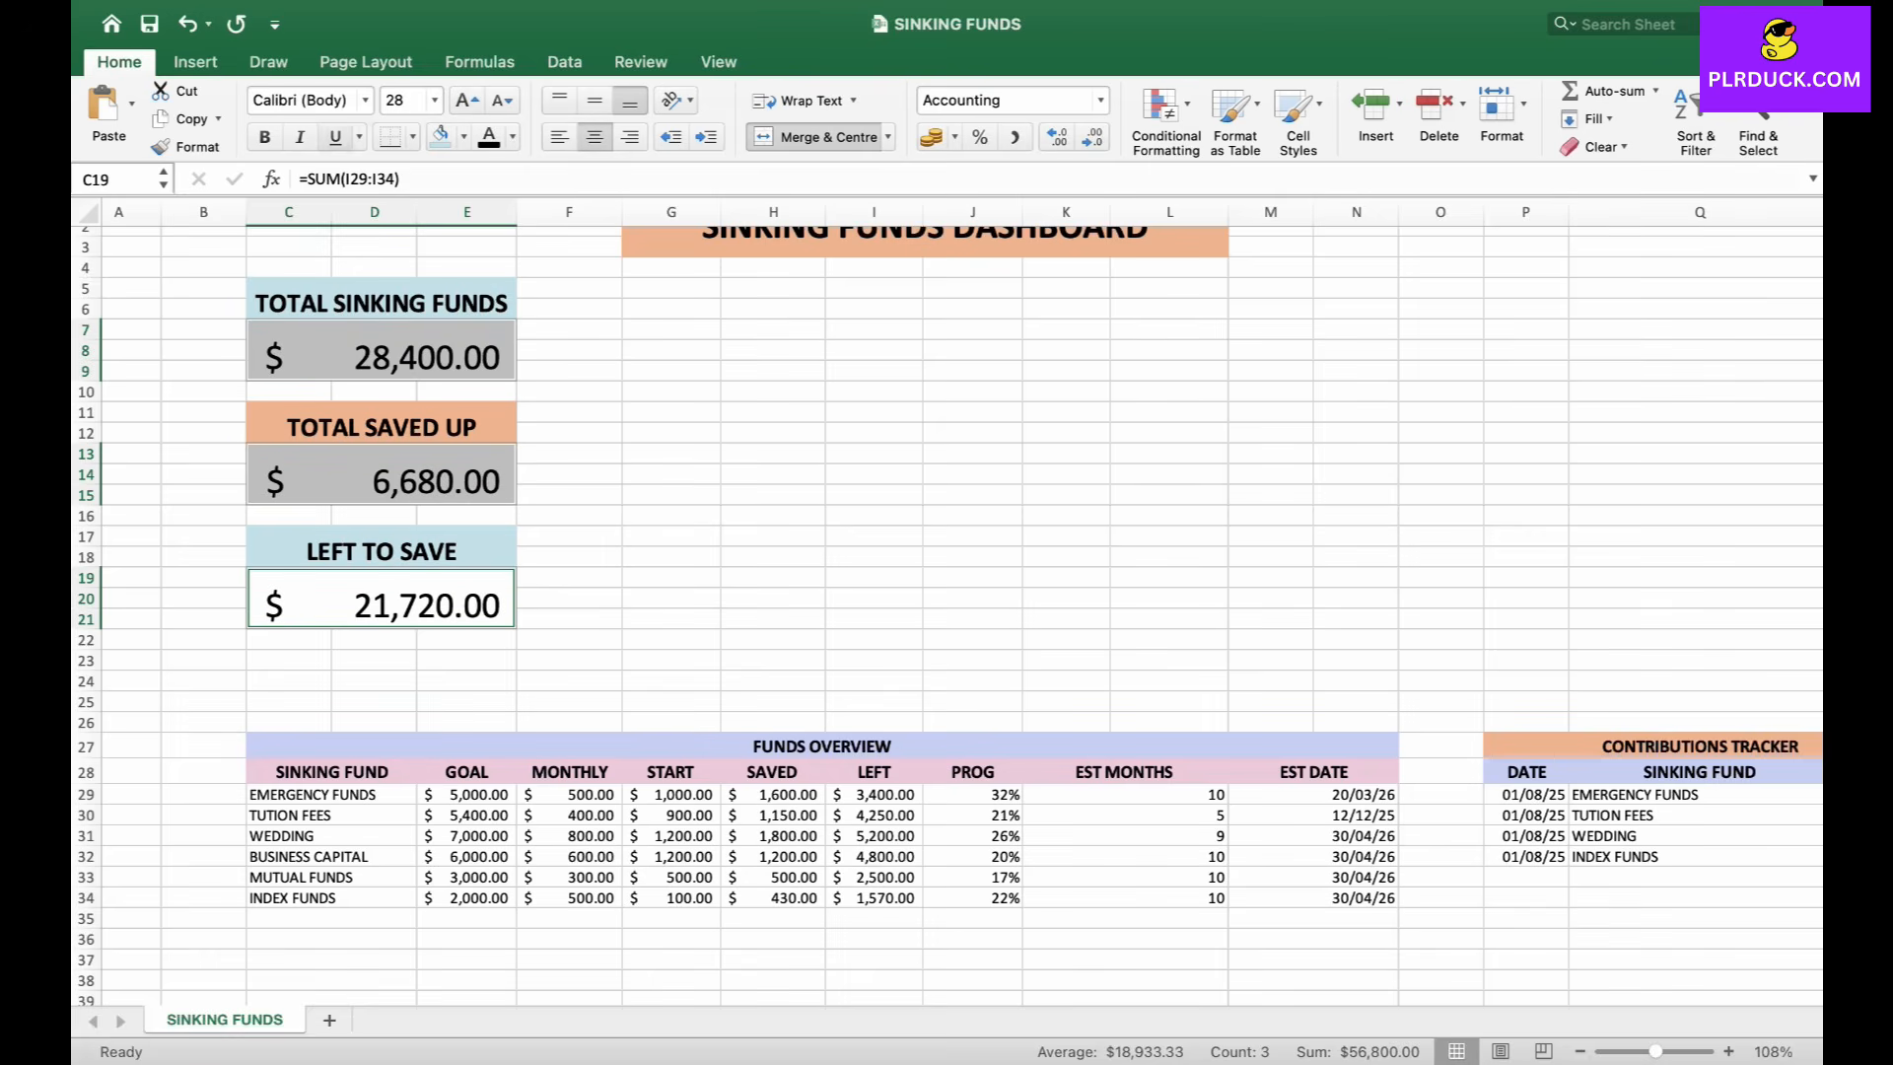
click(264, 137)
click(569, 475)
Insert a 2-D Stacked Bar chart of the SAVED and LEFT columns (H28:I34) and place it above the funds table beside the summary boxes.
scroll(569, 475, up, 1)
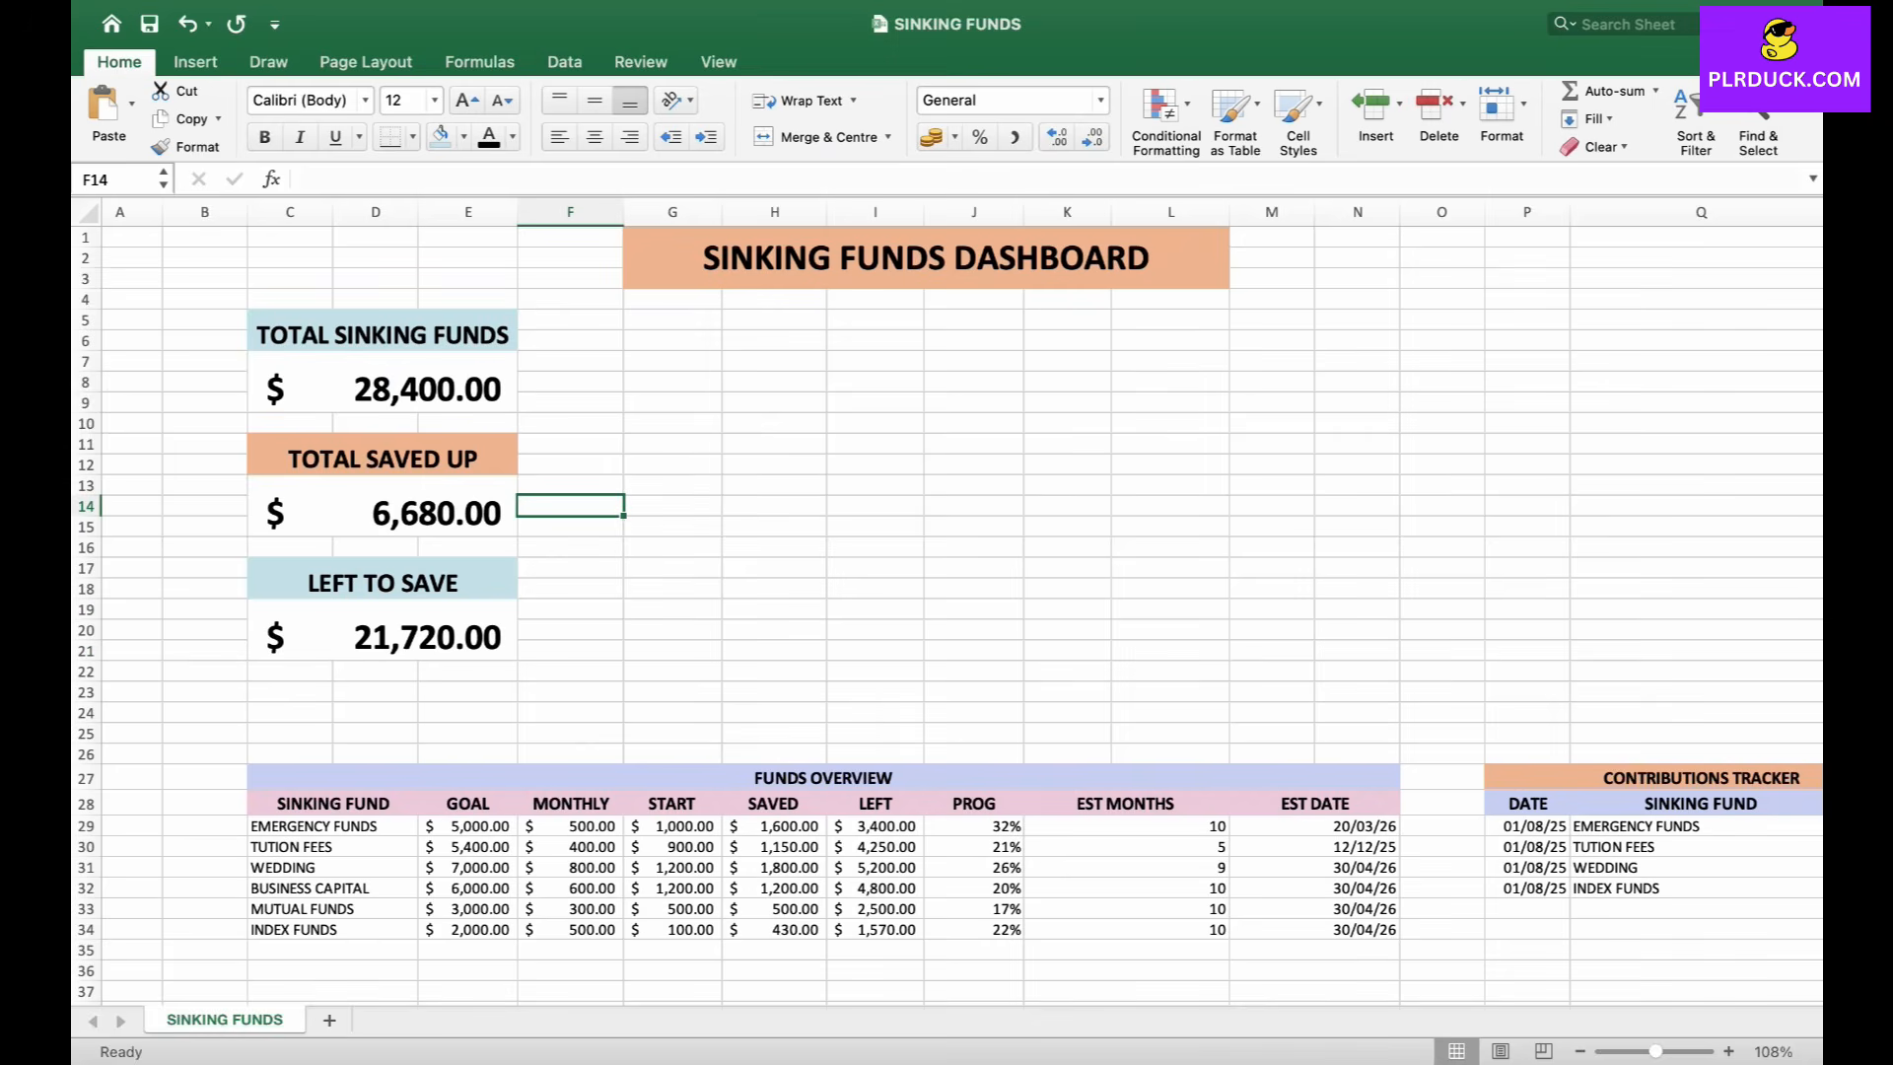
scroll(947, 601, down, 3)
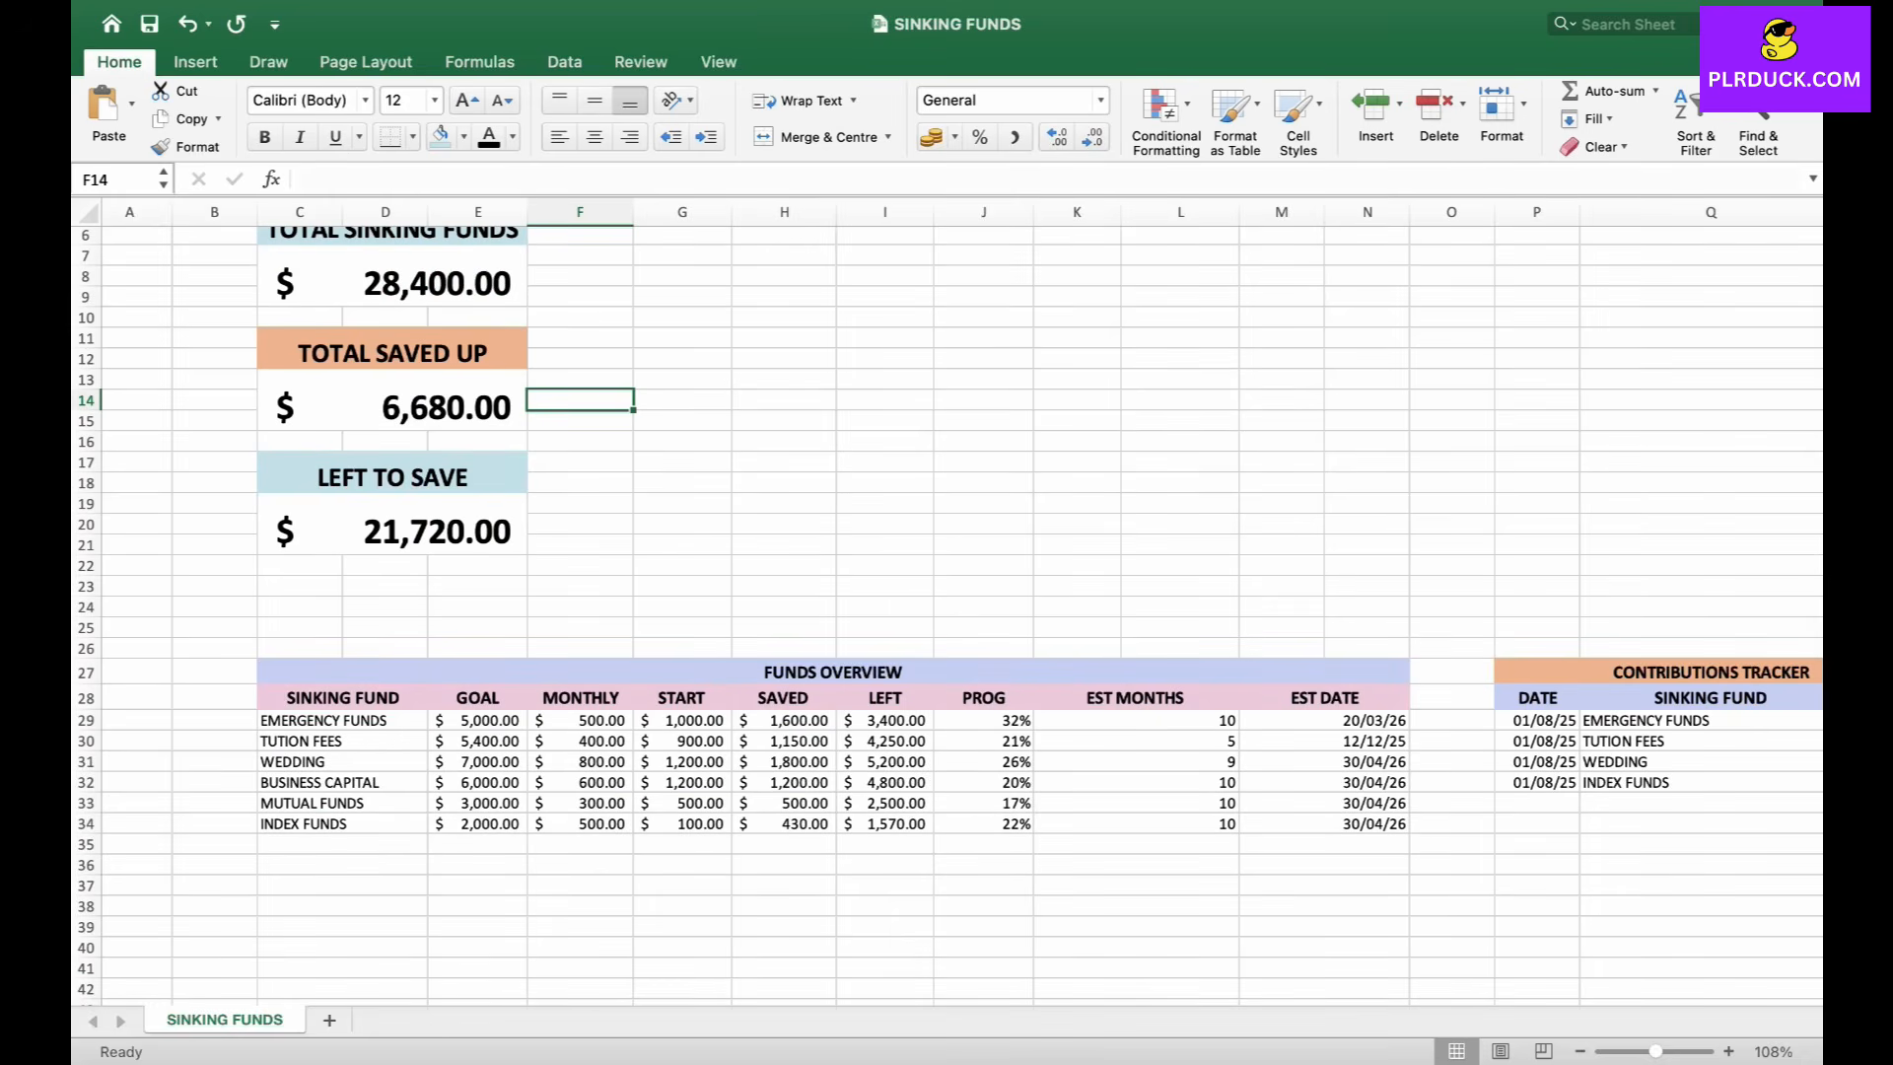
drag(784, 698, 784, 824)
drag(884, 698, 884, 825)
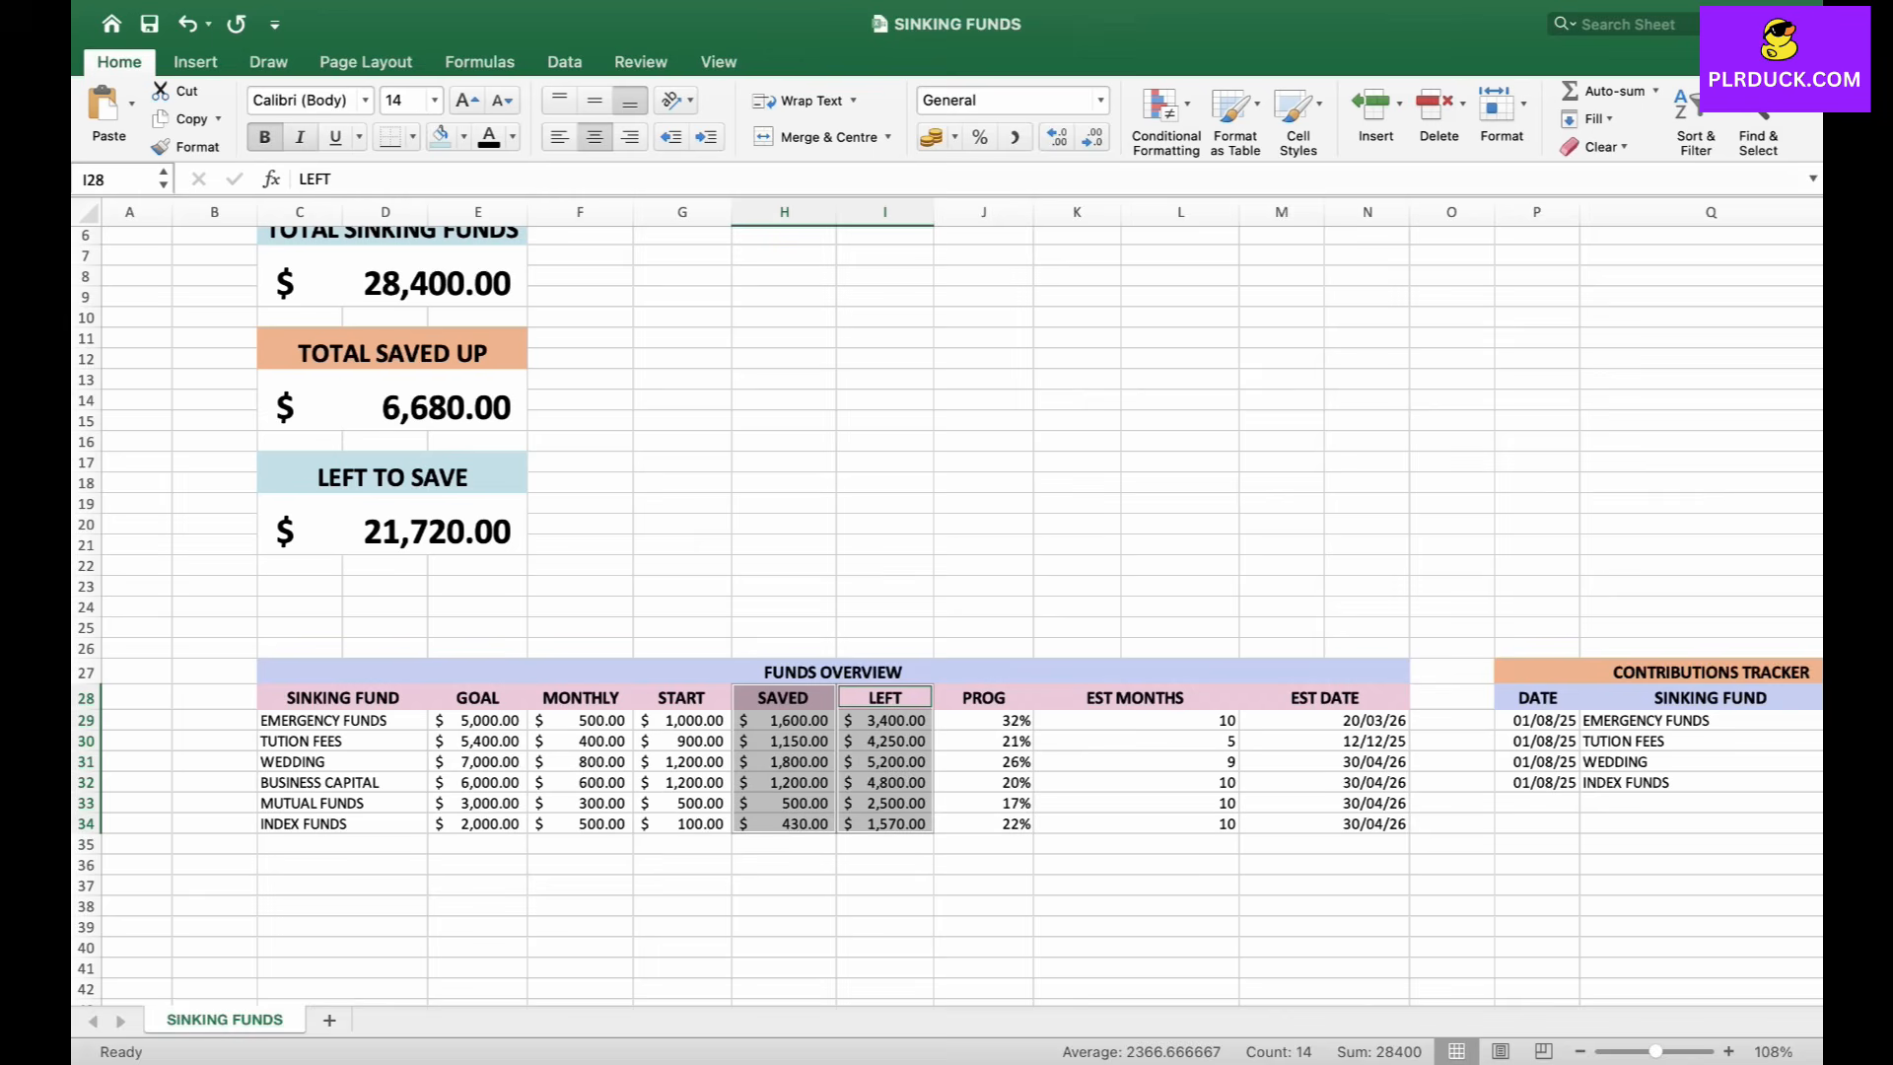
click(195, 62)
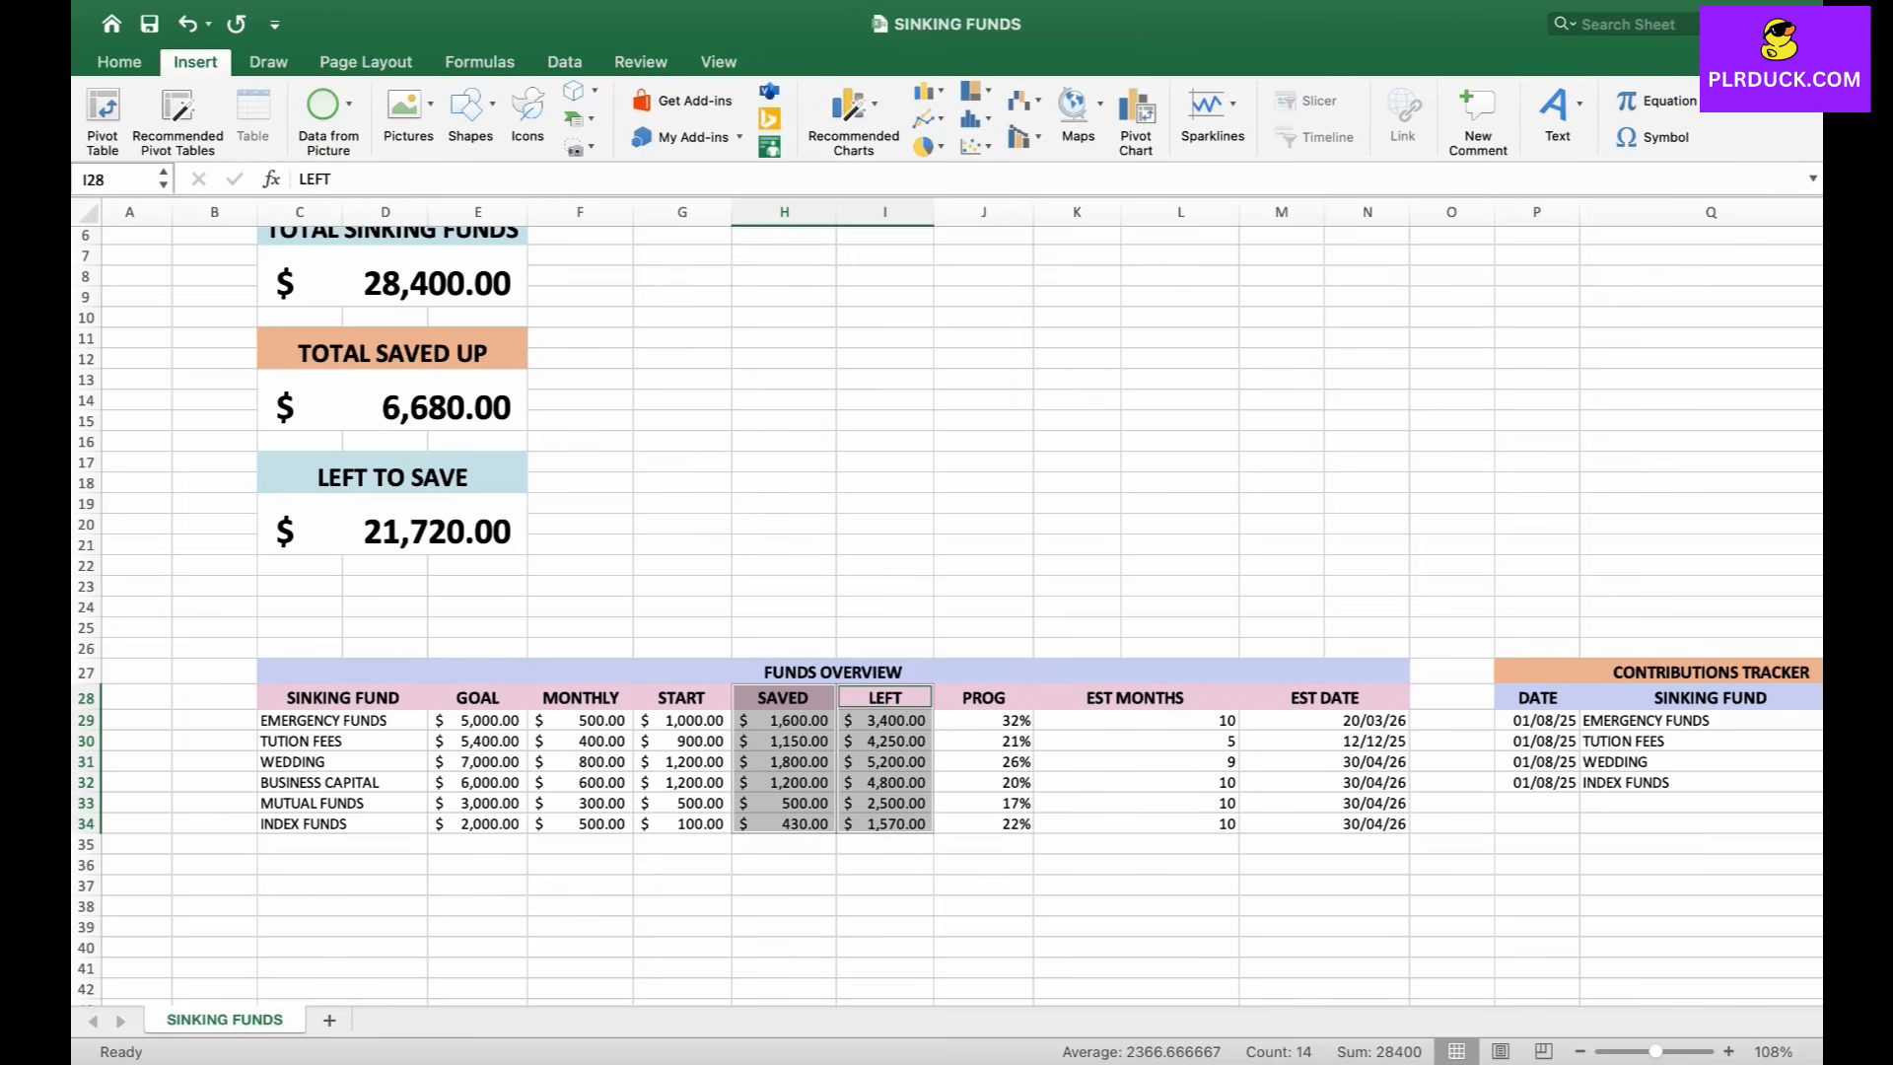
click(927, 91)
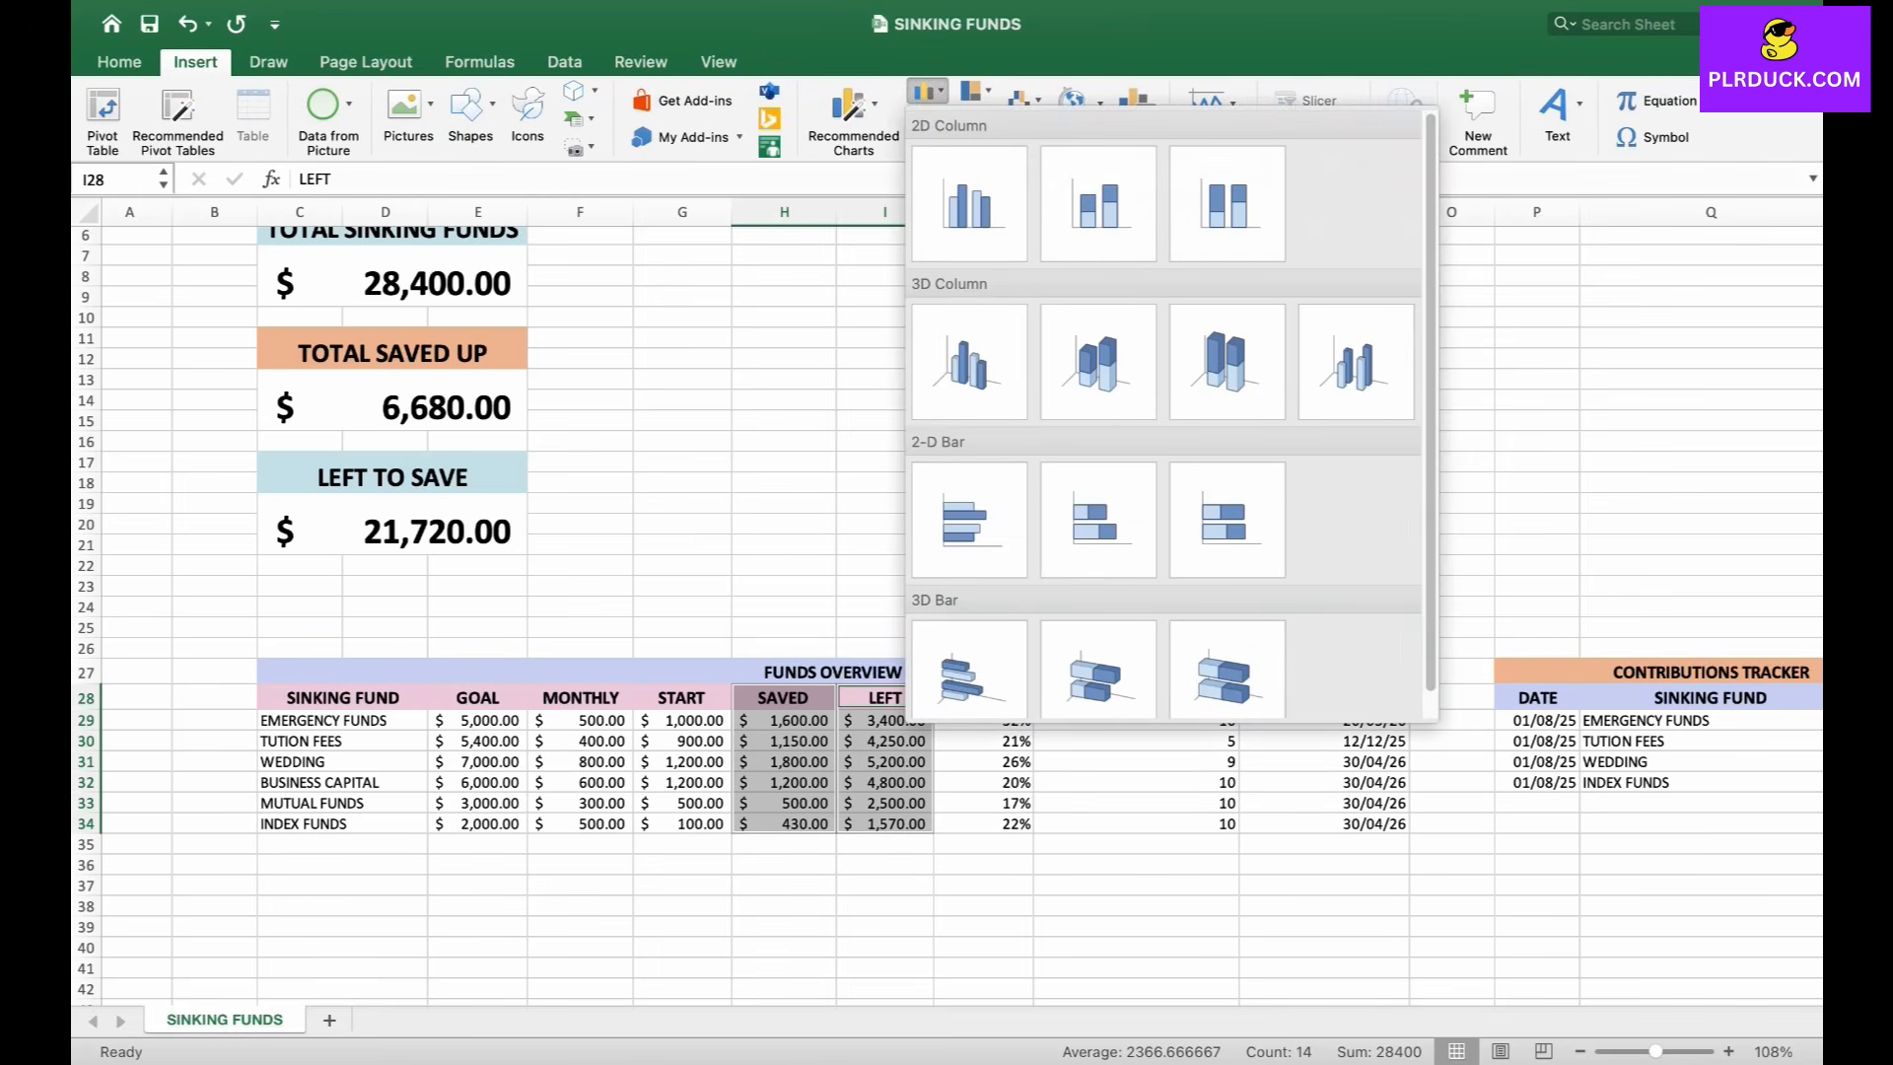
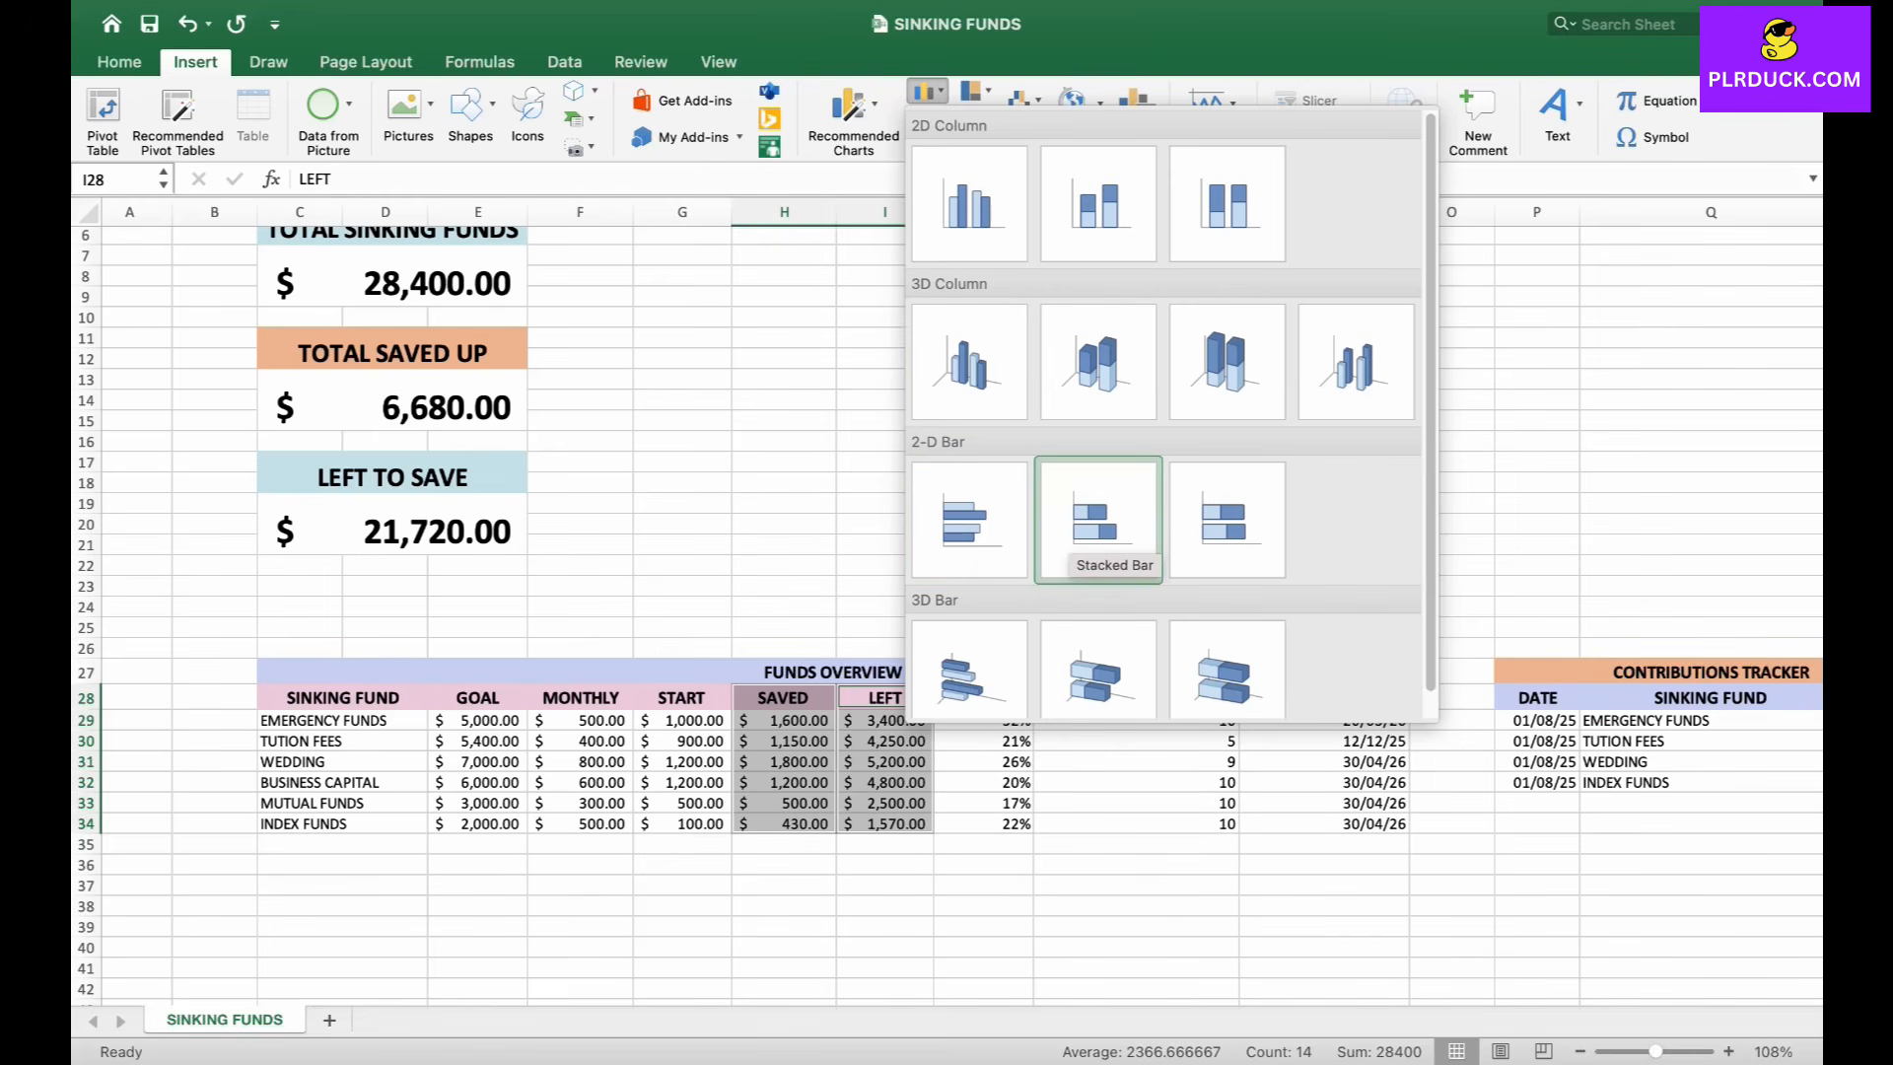
click(1098, 523)
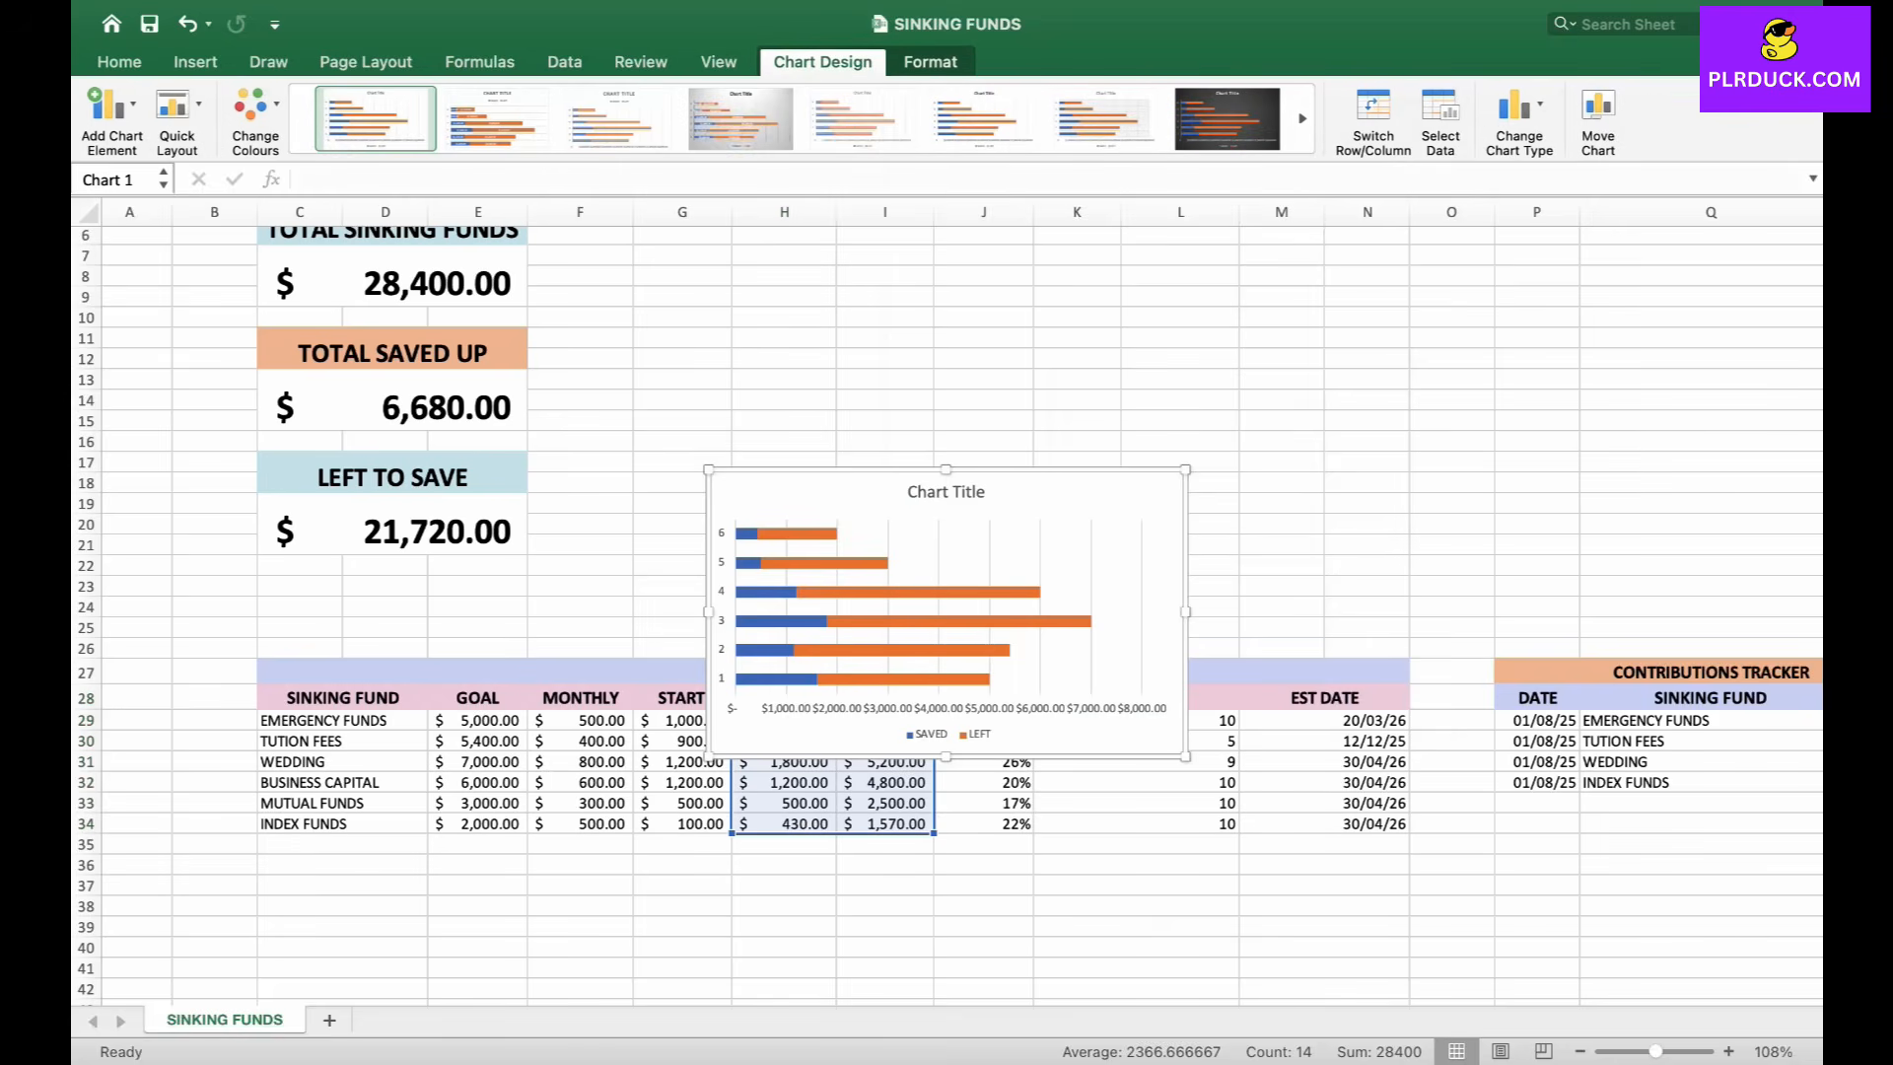
drag(1097, 532, 1024, 320)
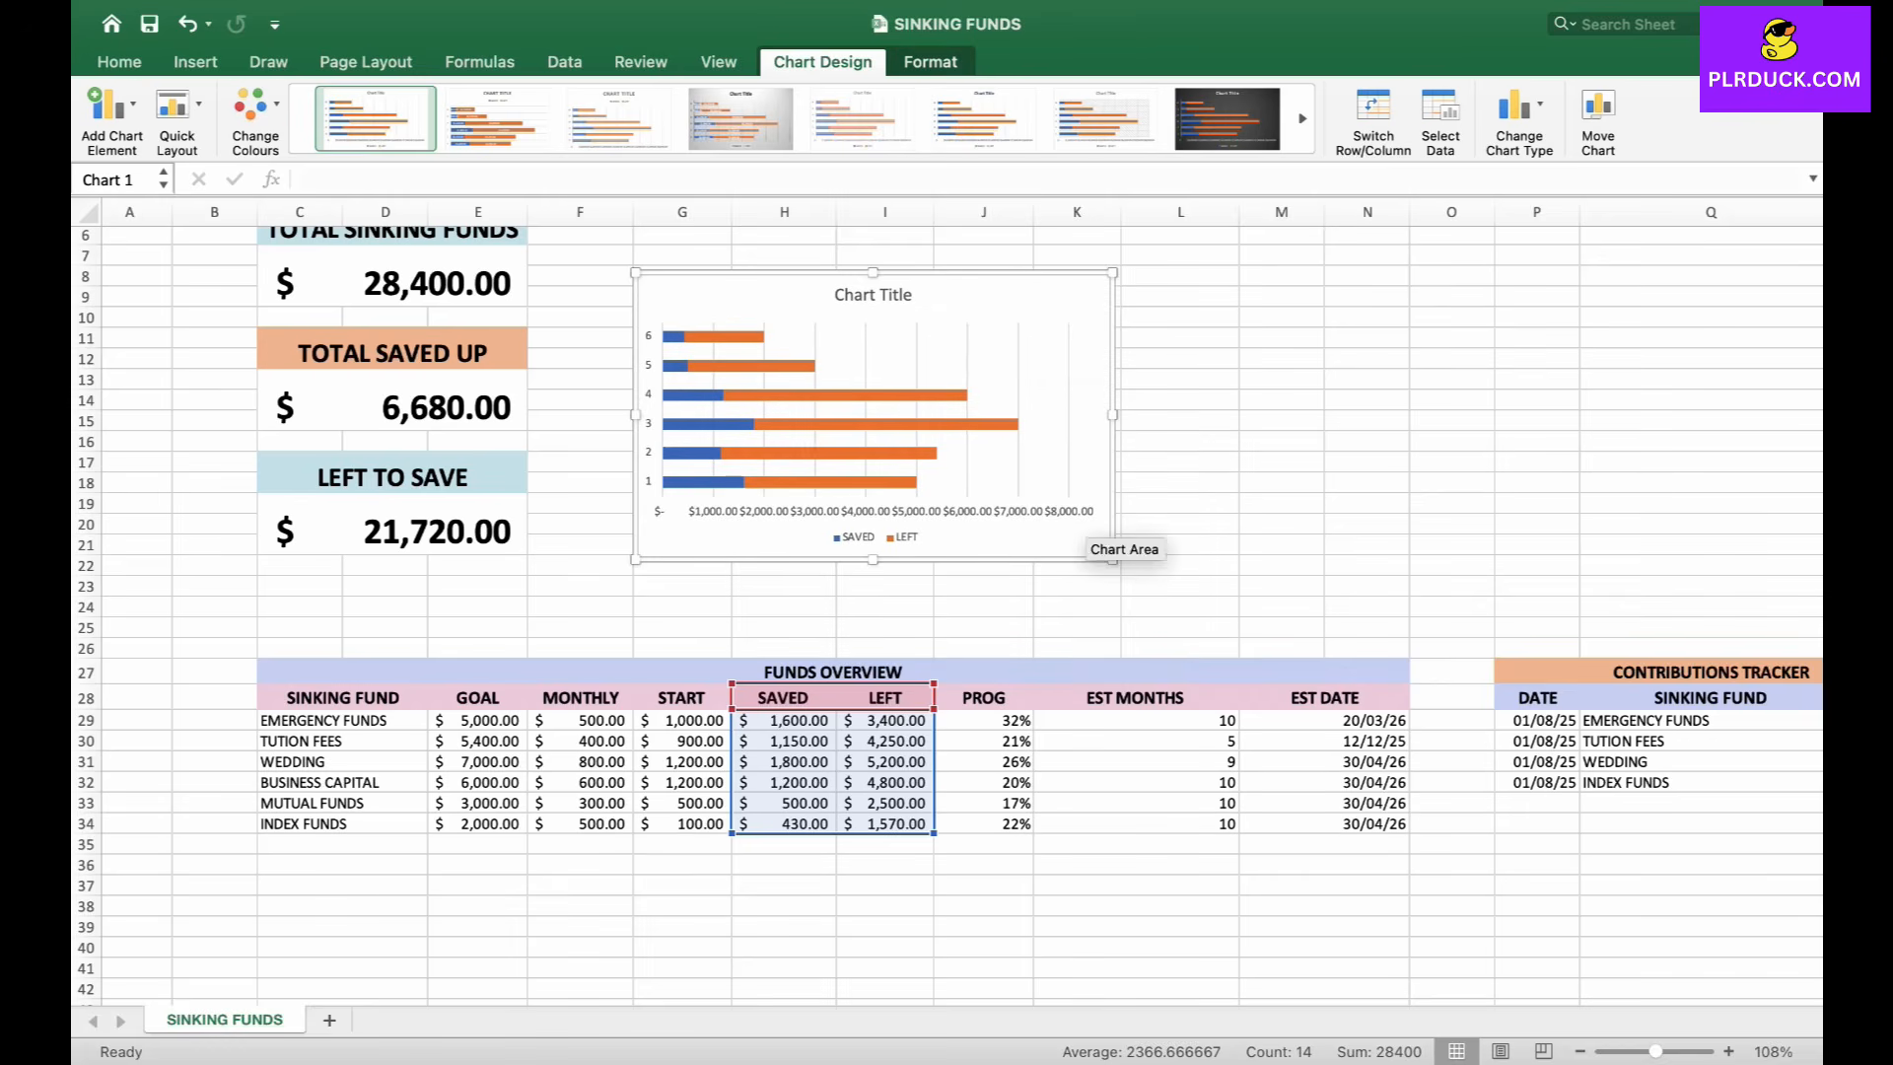
Title the stacked bar chart SINKING FUNDS OVERVIEW and widen it so its right edge reaches column L.
double_click(902, 300)
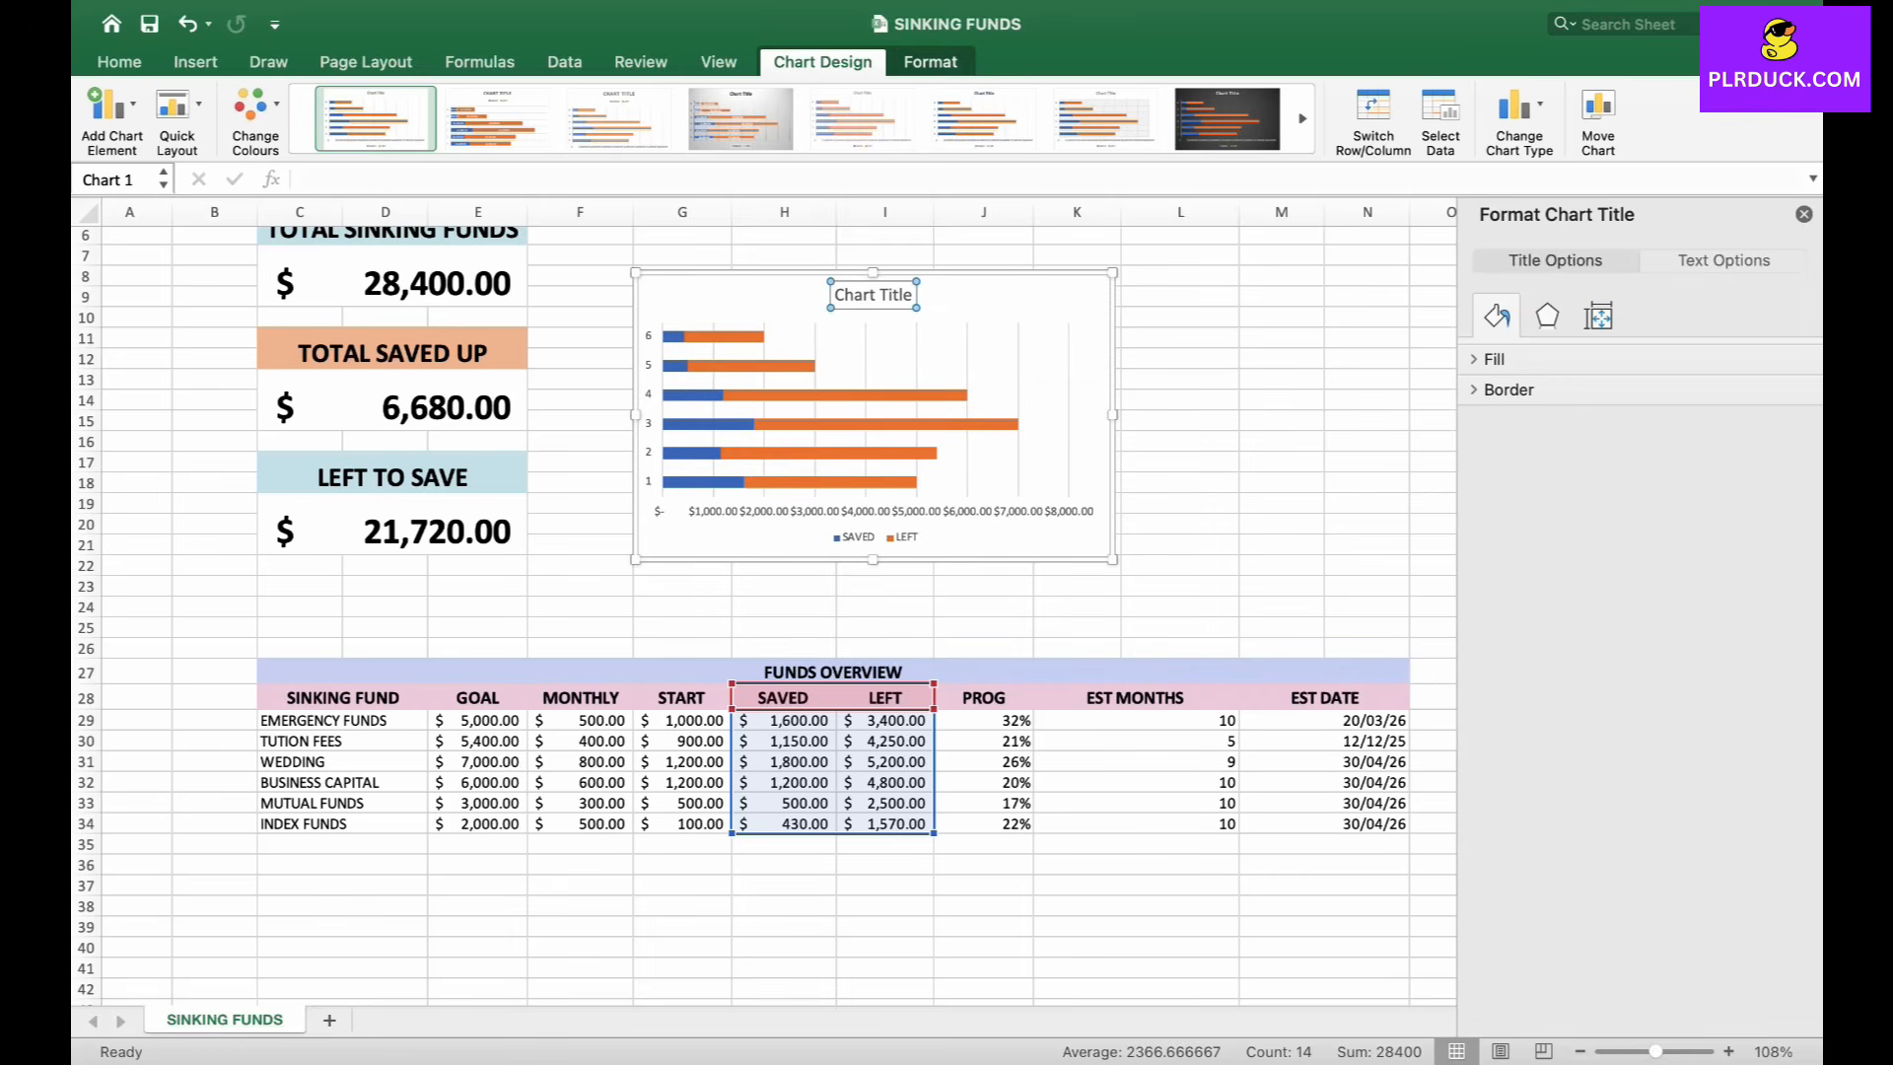
drag(914, 295, 834, 295)
text(SIN)
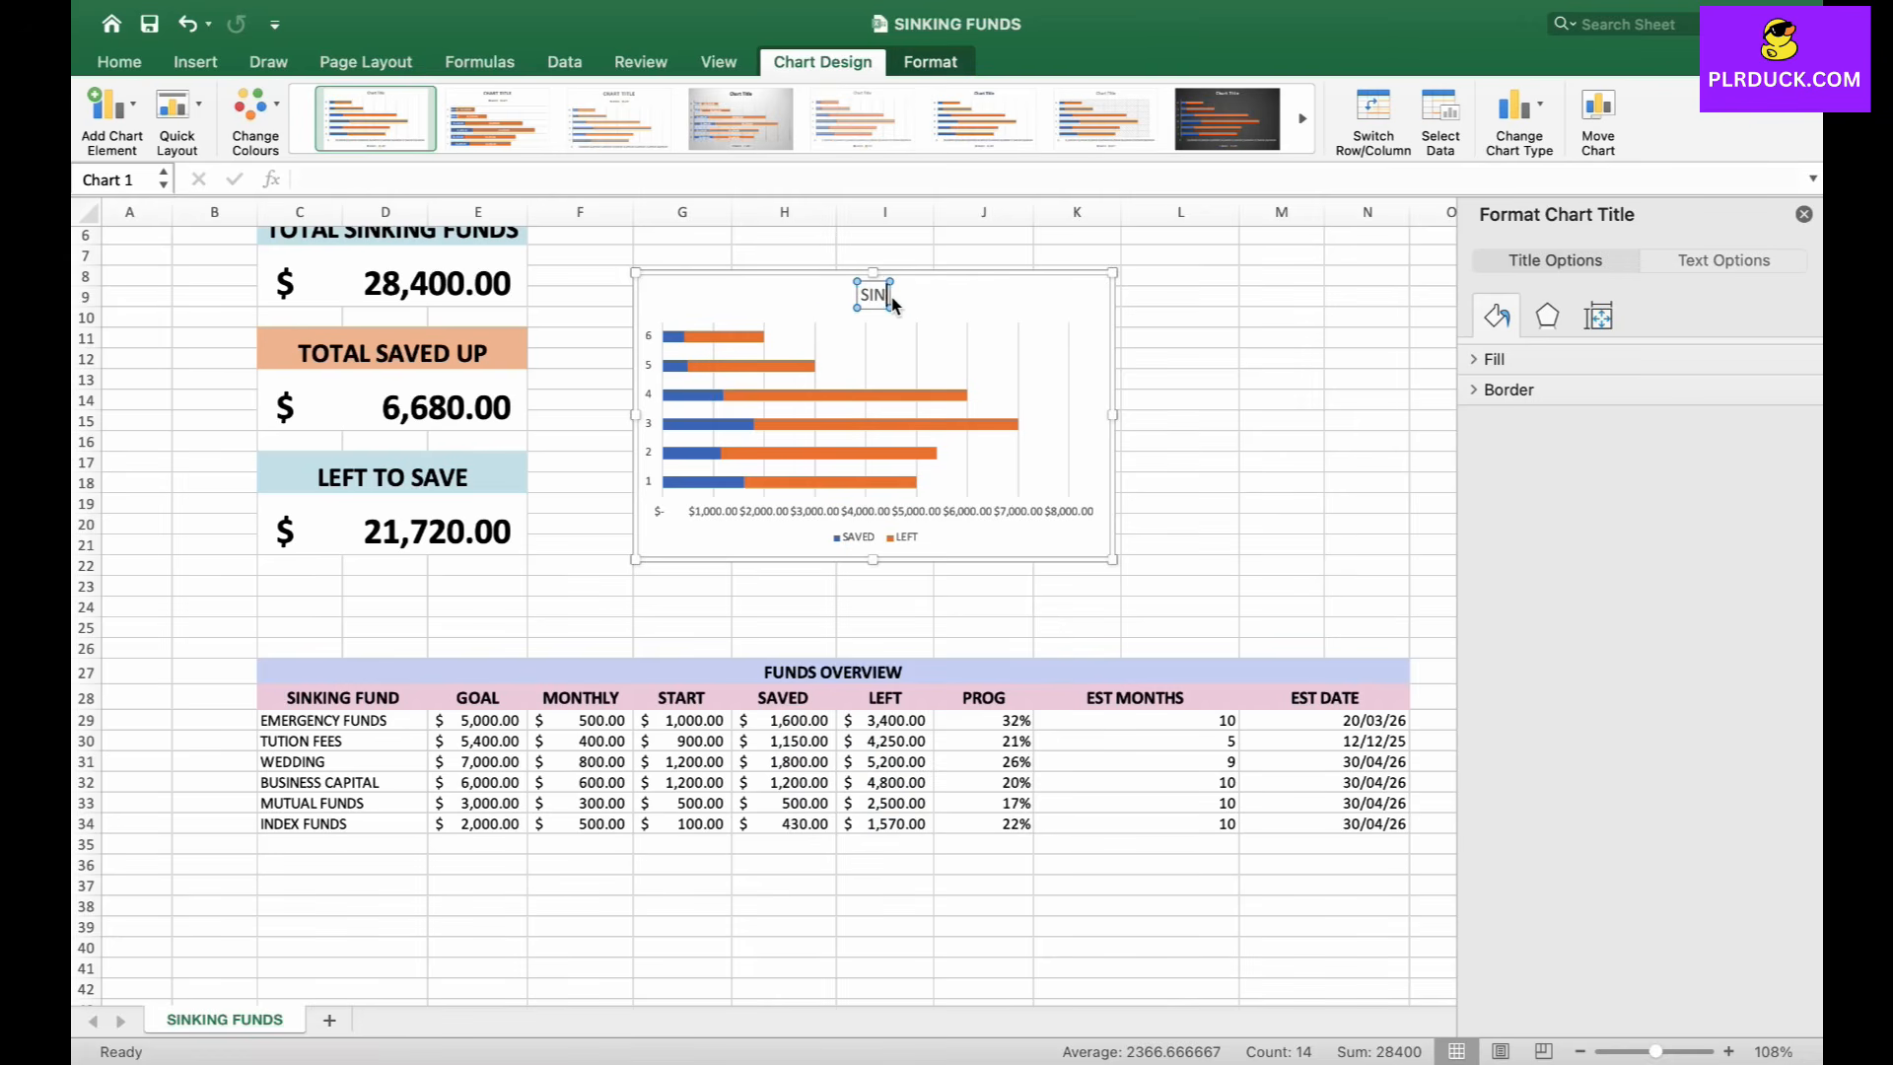
text(KING FUNDS OVERVIEW)
click(1044, 336)
drag(1112, 415, 1219, 419)
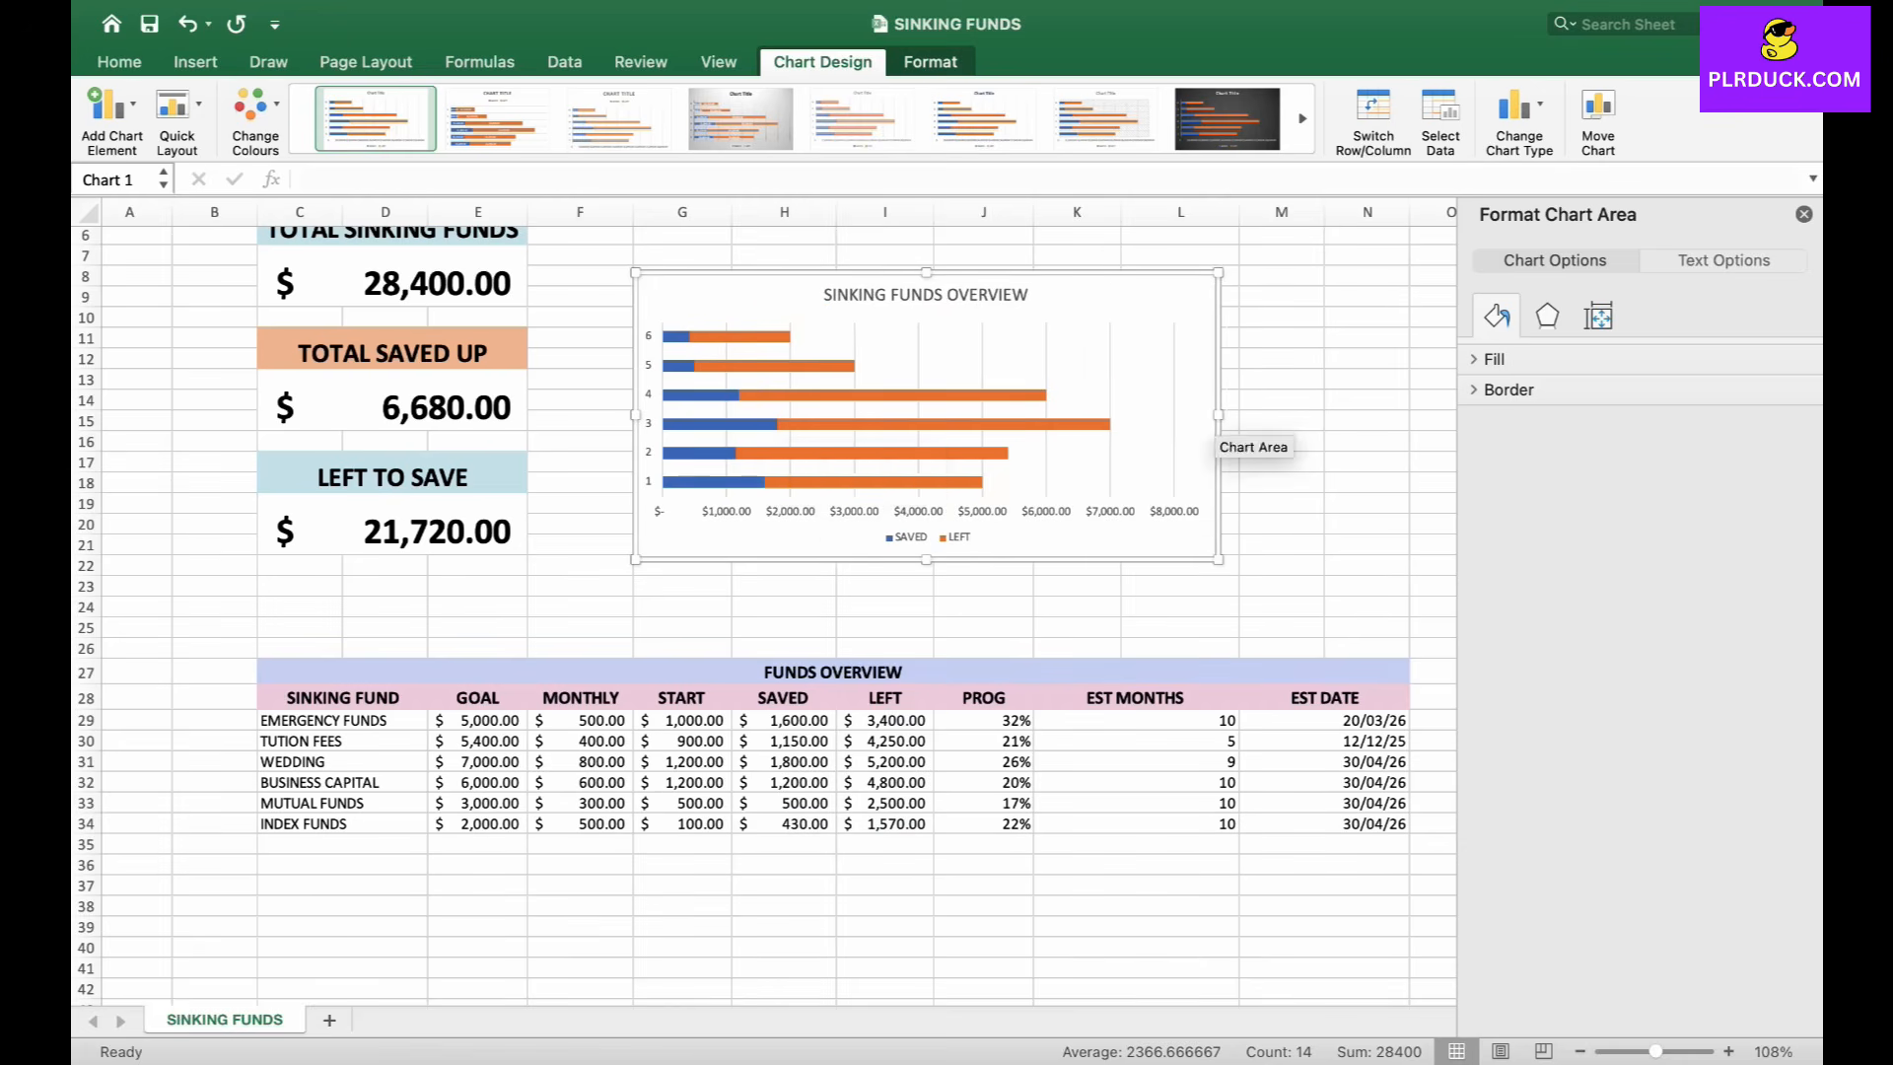
Extend the stacked bar chart upward to row 5 and fill its LEFT series with the recent light lavender colour.
drag(636, 272, 637, 208)
scroll(668, 386, up, 3)
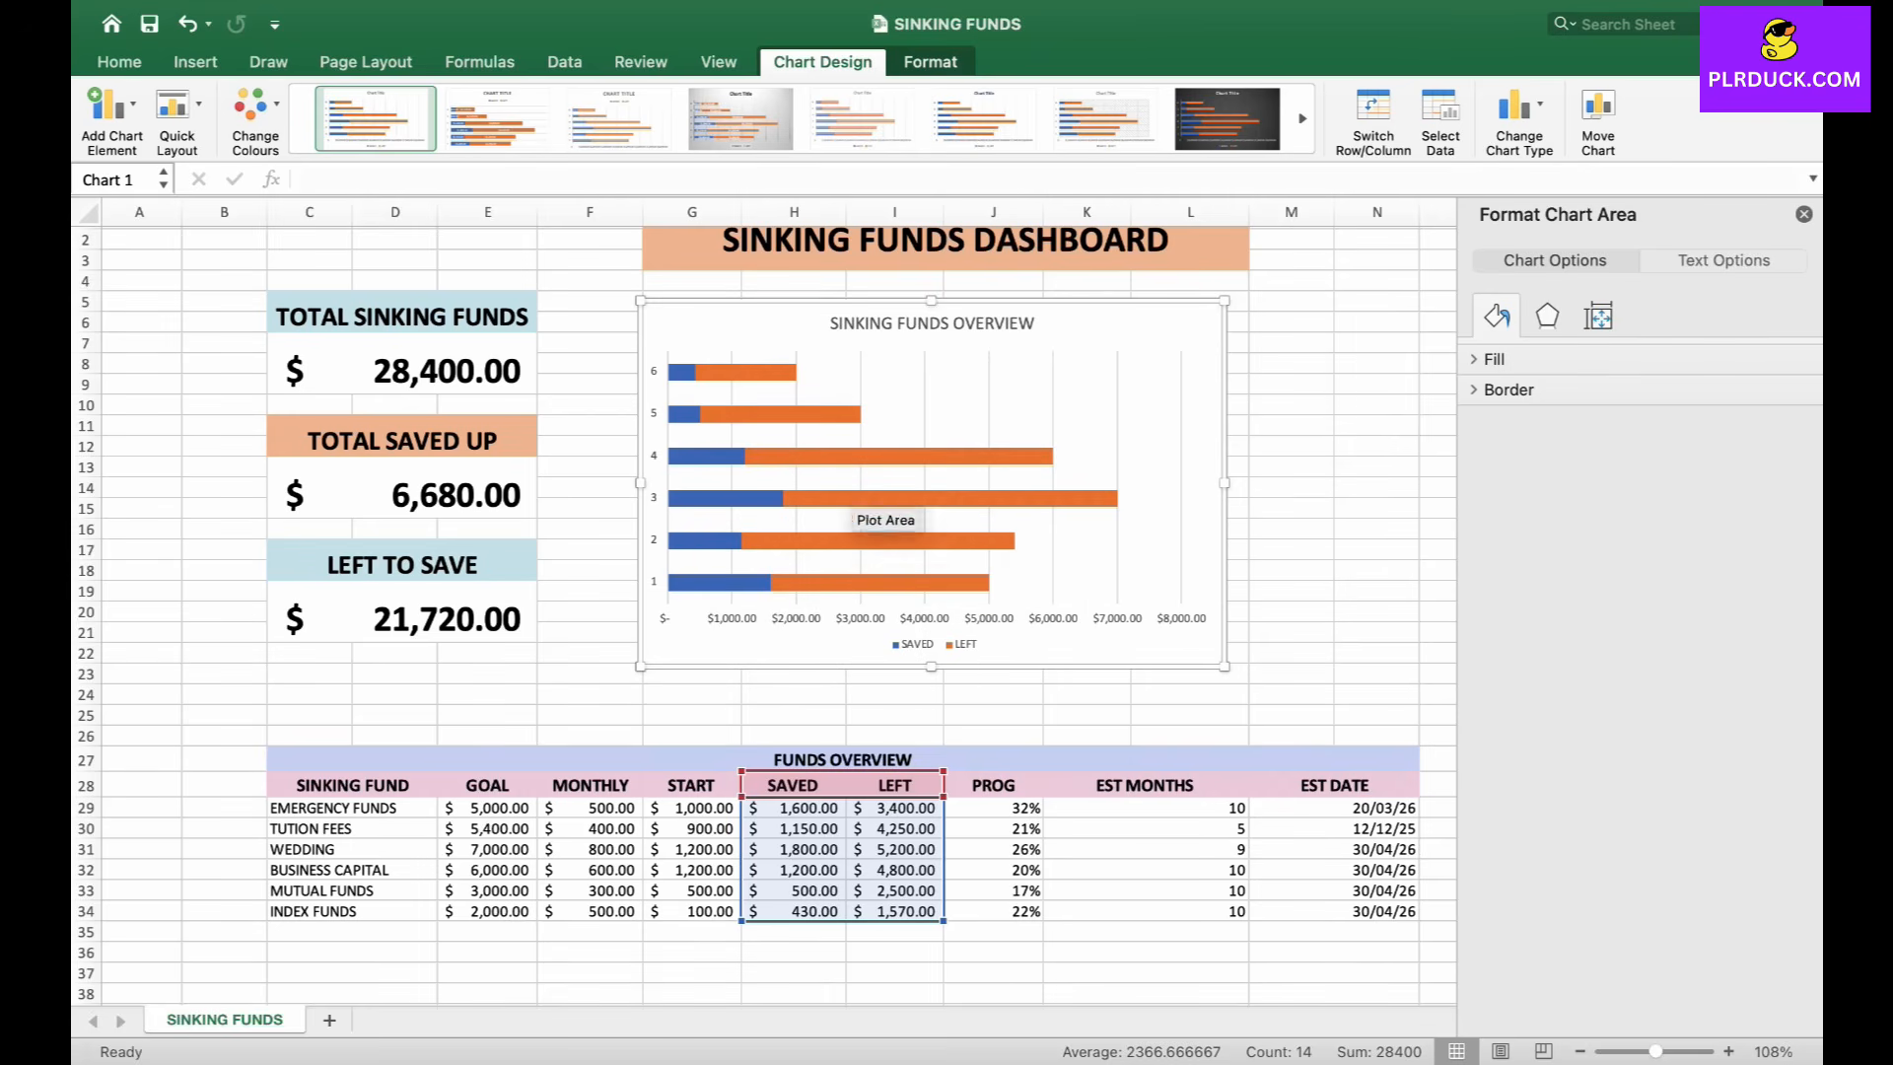
click(759, 539)
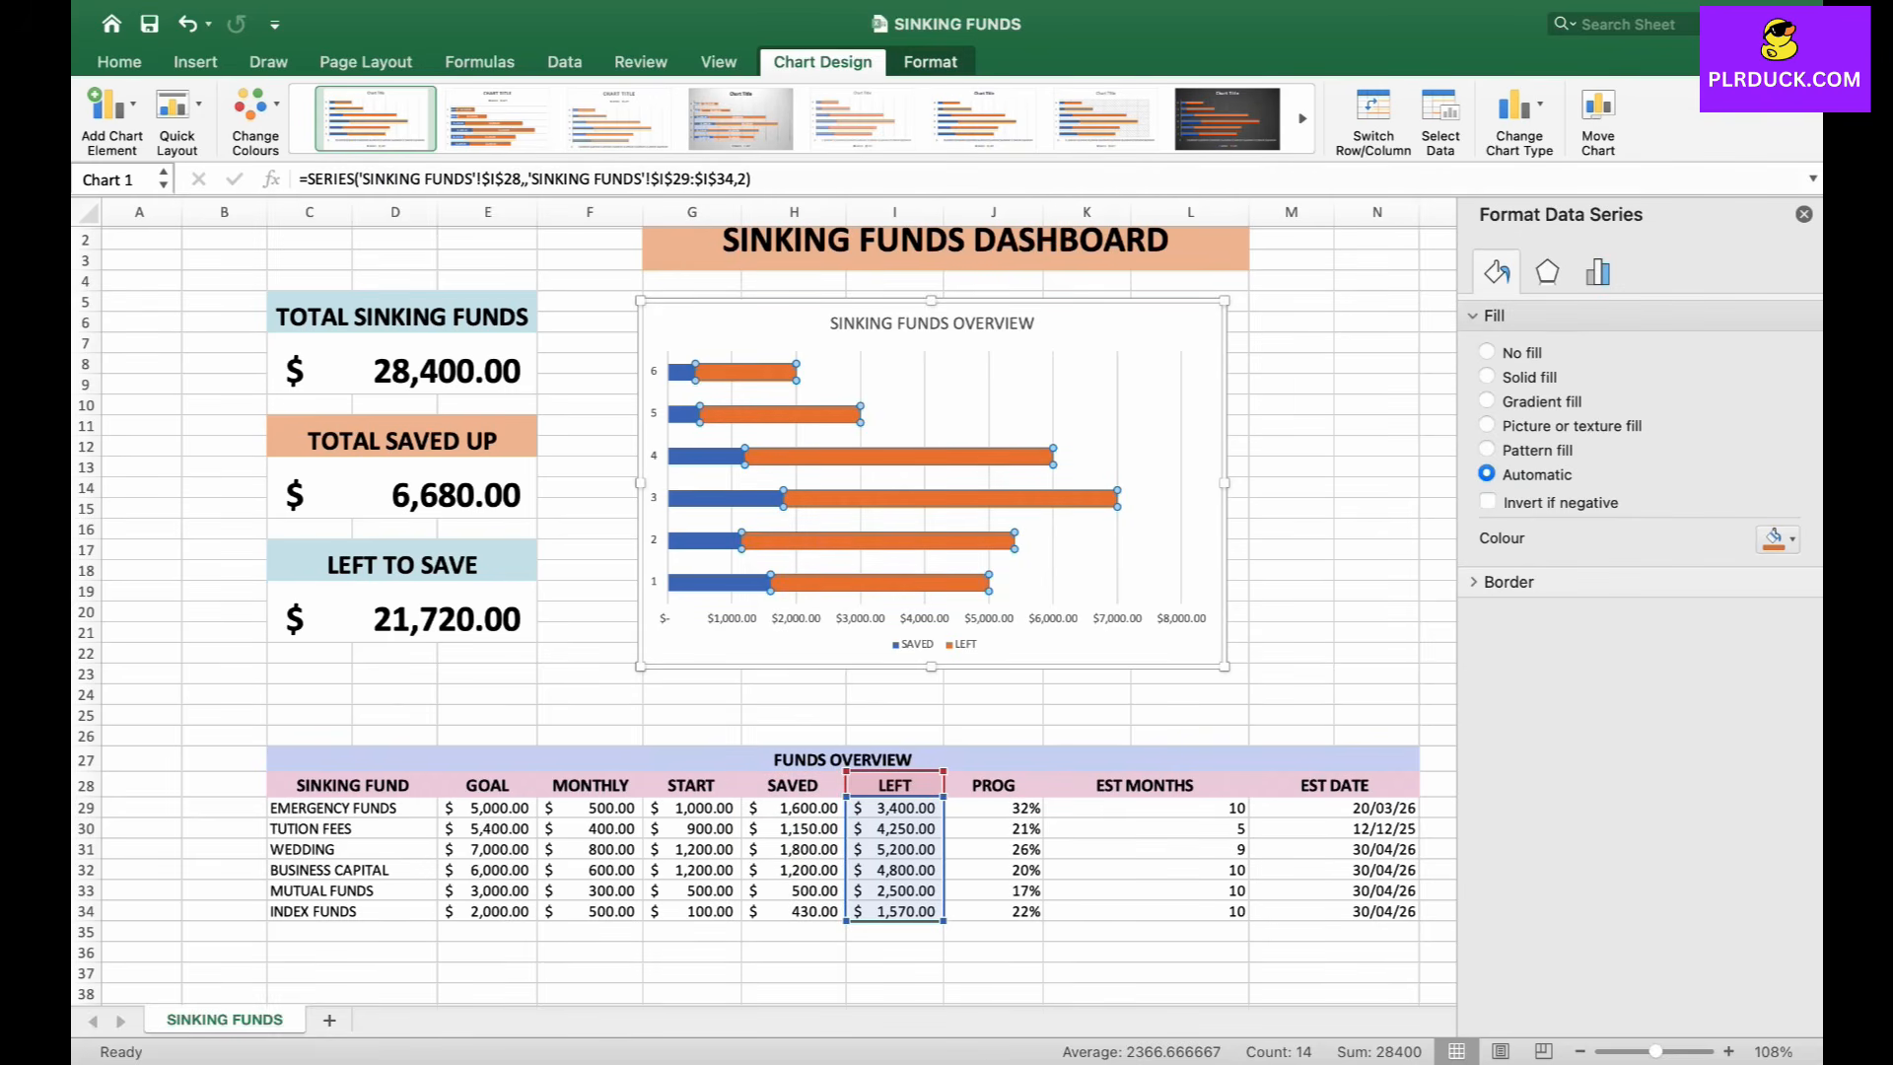
click(1775, 538)
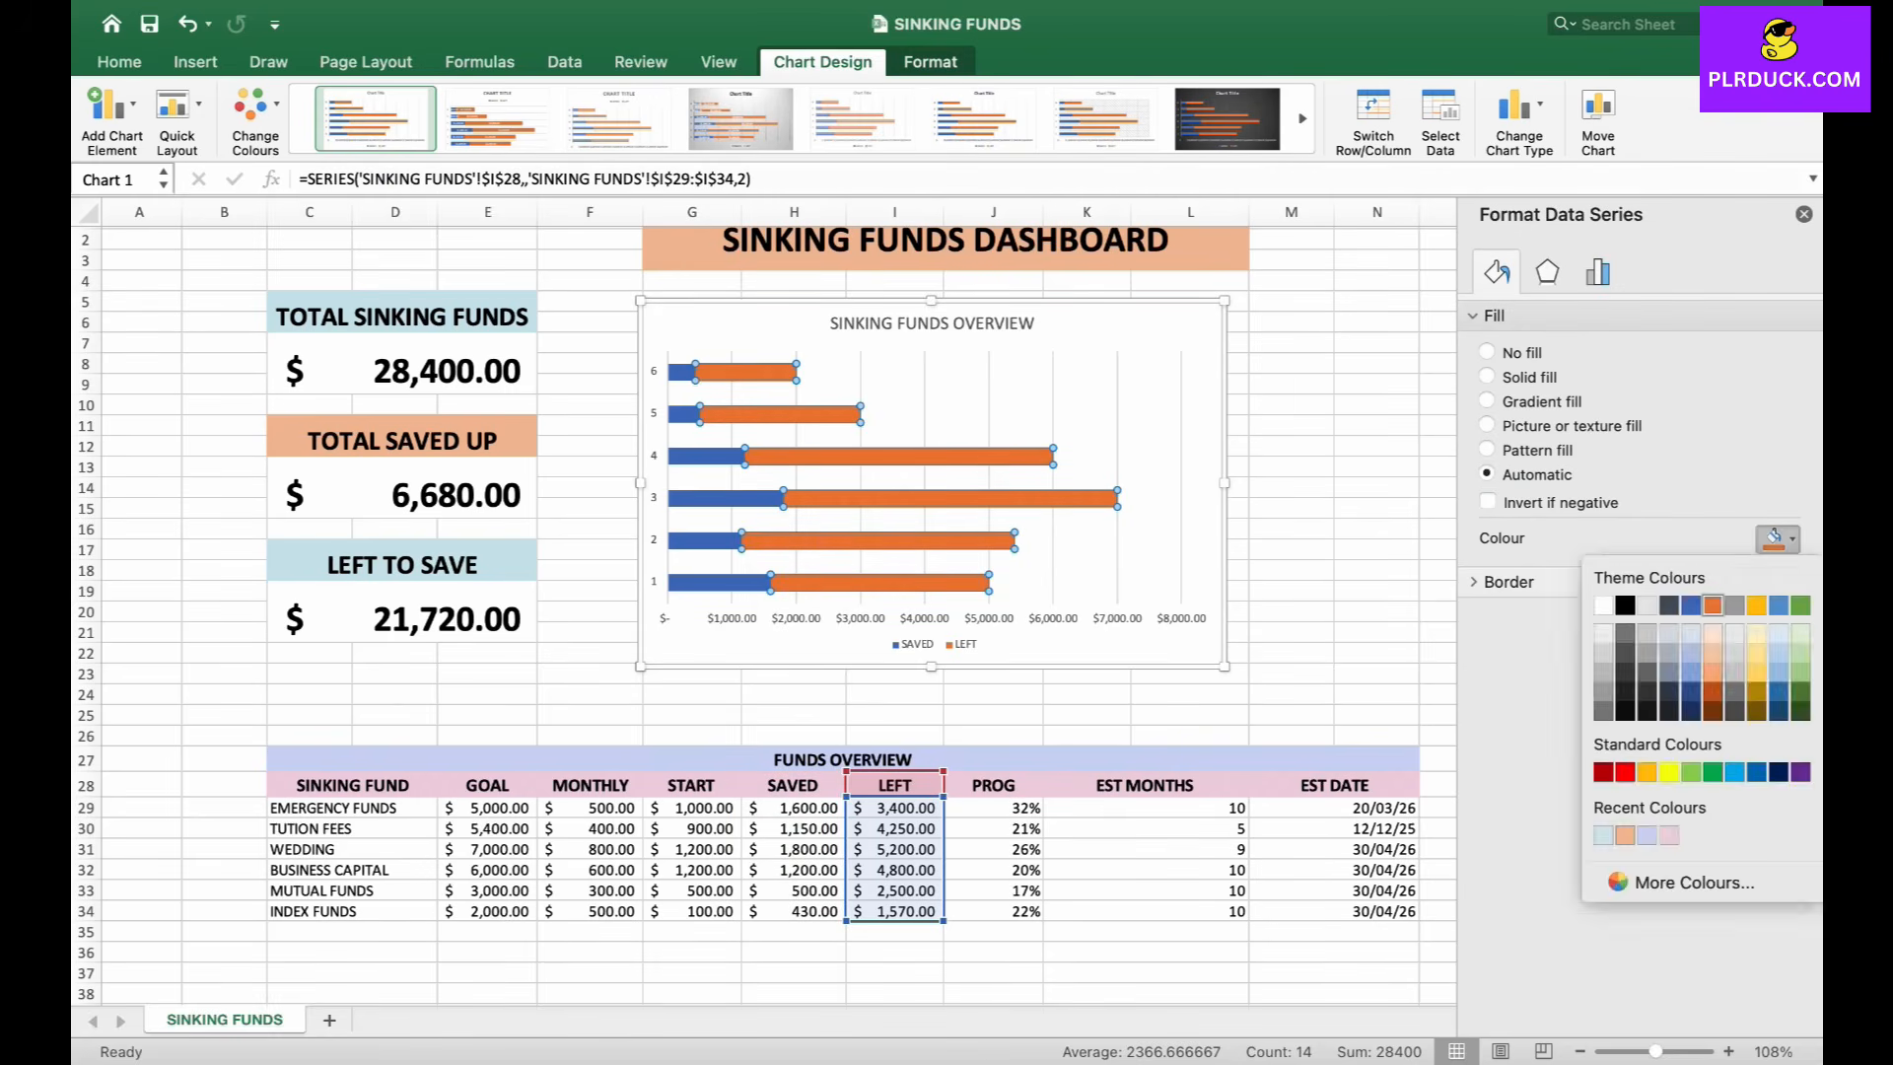
click(1646, 835)
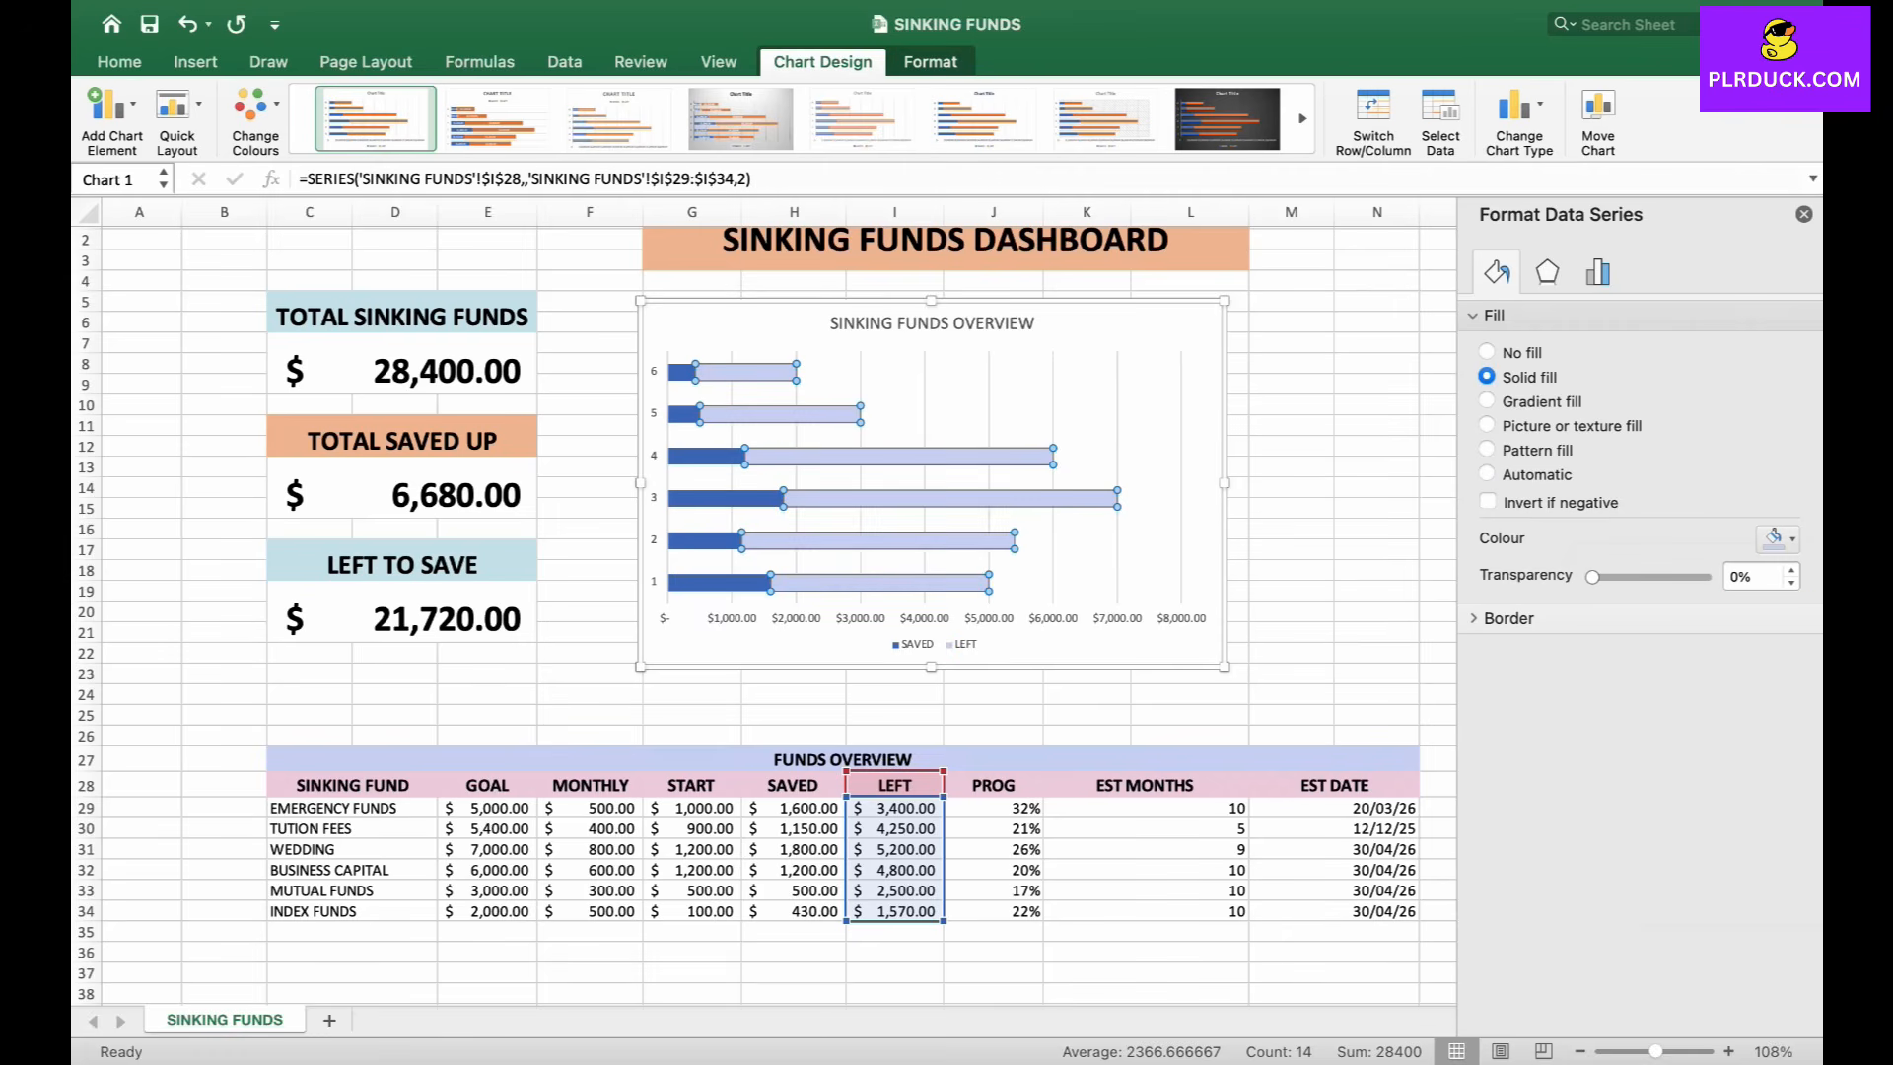
Fill the SAVED series of the stacked bar chart with the recent light orange colour.
click(729, 583)
click(1774, 539)
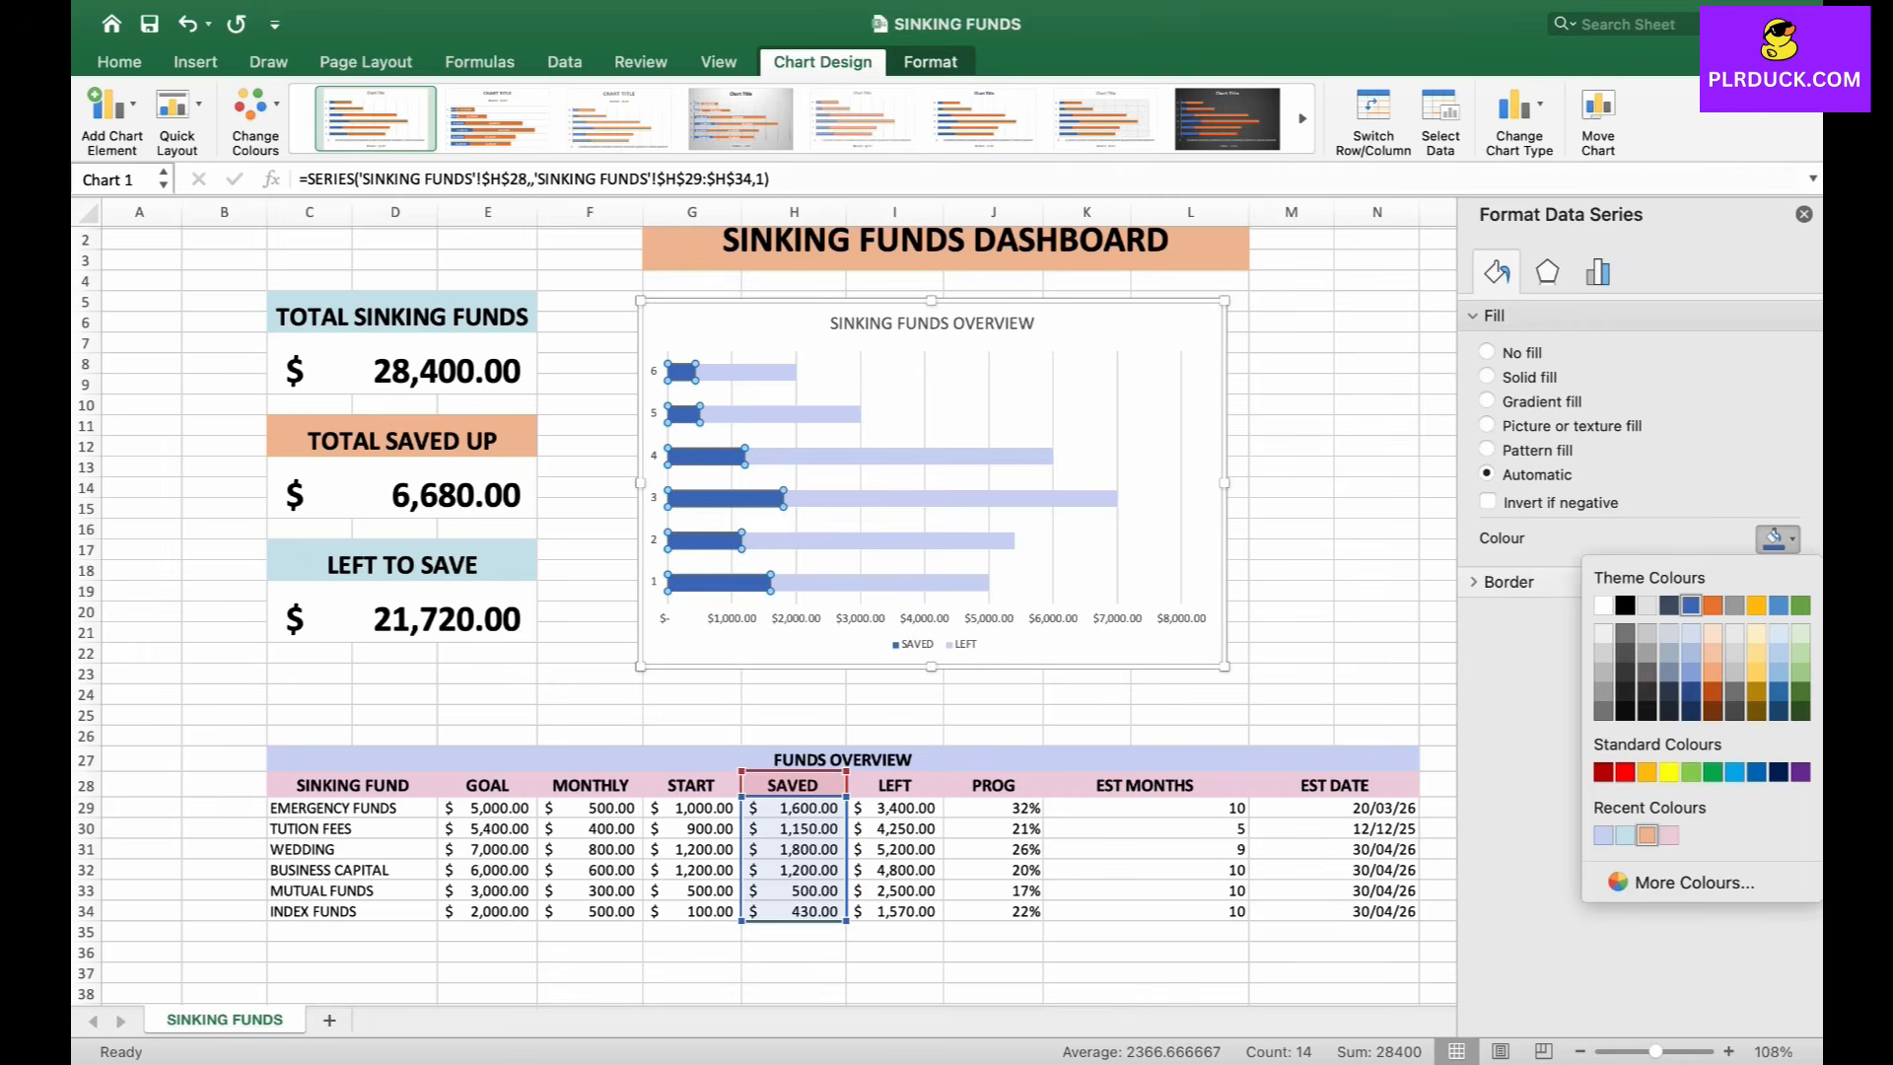
click(1647, 835)
click(1377, 530)
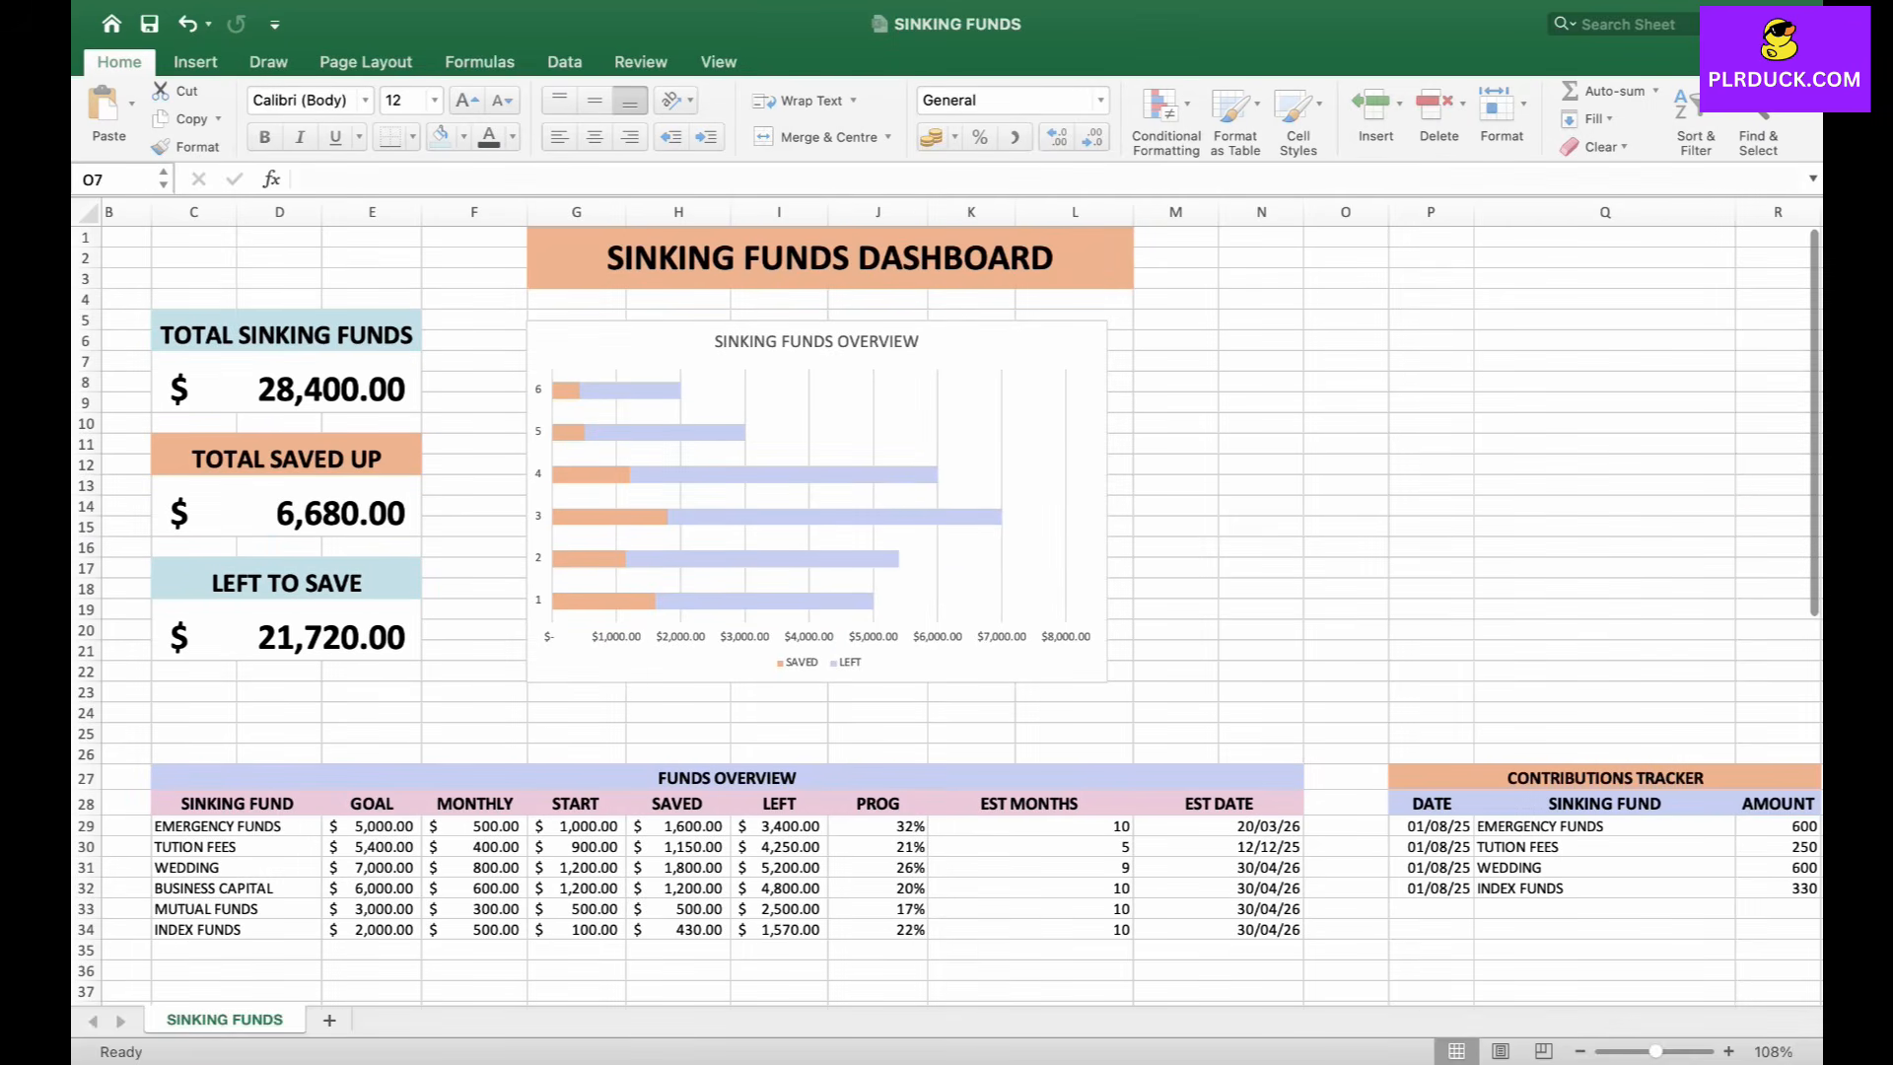
Add a TOTAL label in row 37 below the funds table and total the GOAL column in E37 with =SUM(E29:E34).
scroll(951, 611, down, 4)
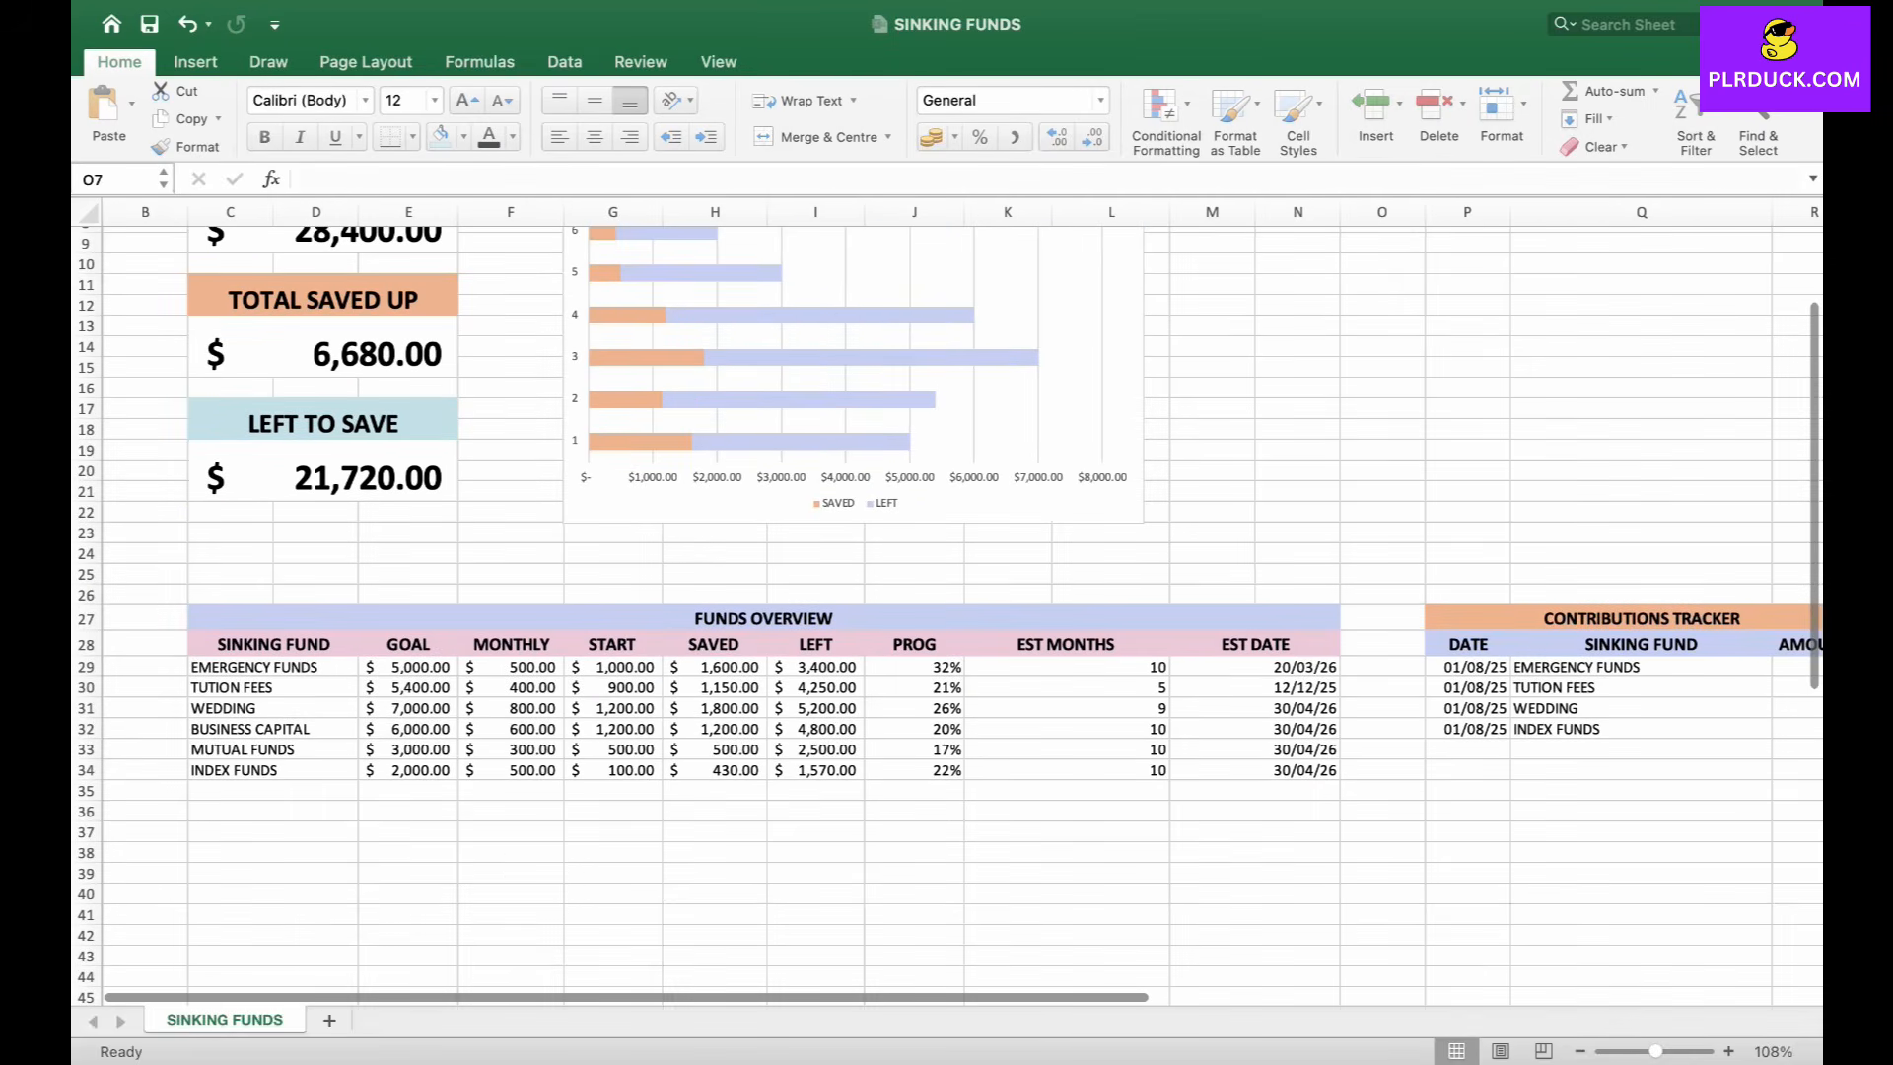
click(273, 833)
text(TOTAL)
key(Tab)
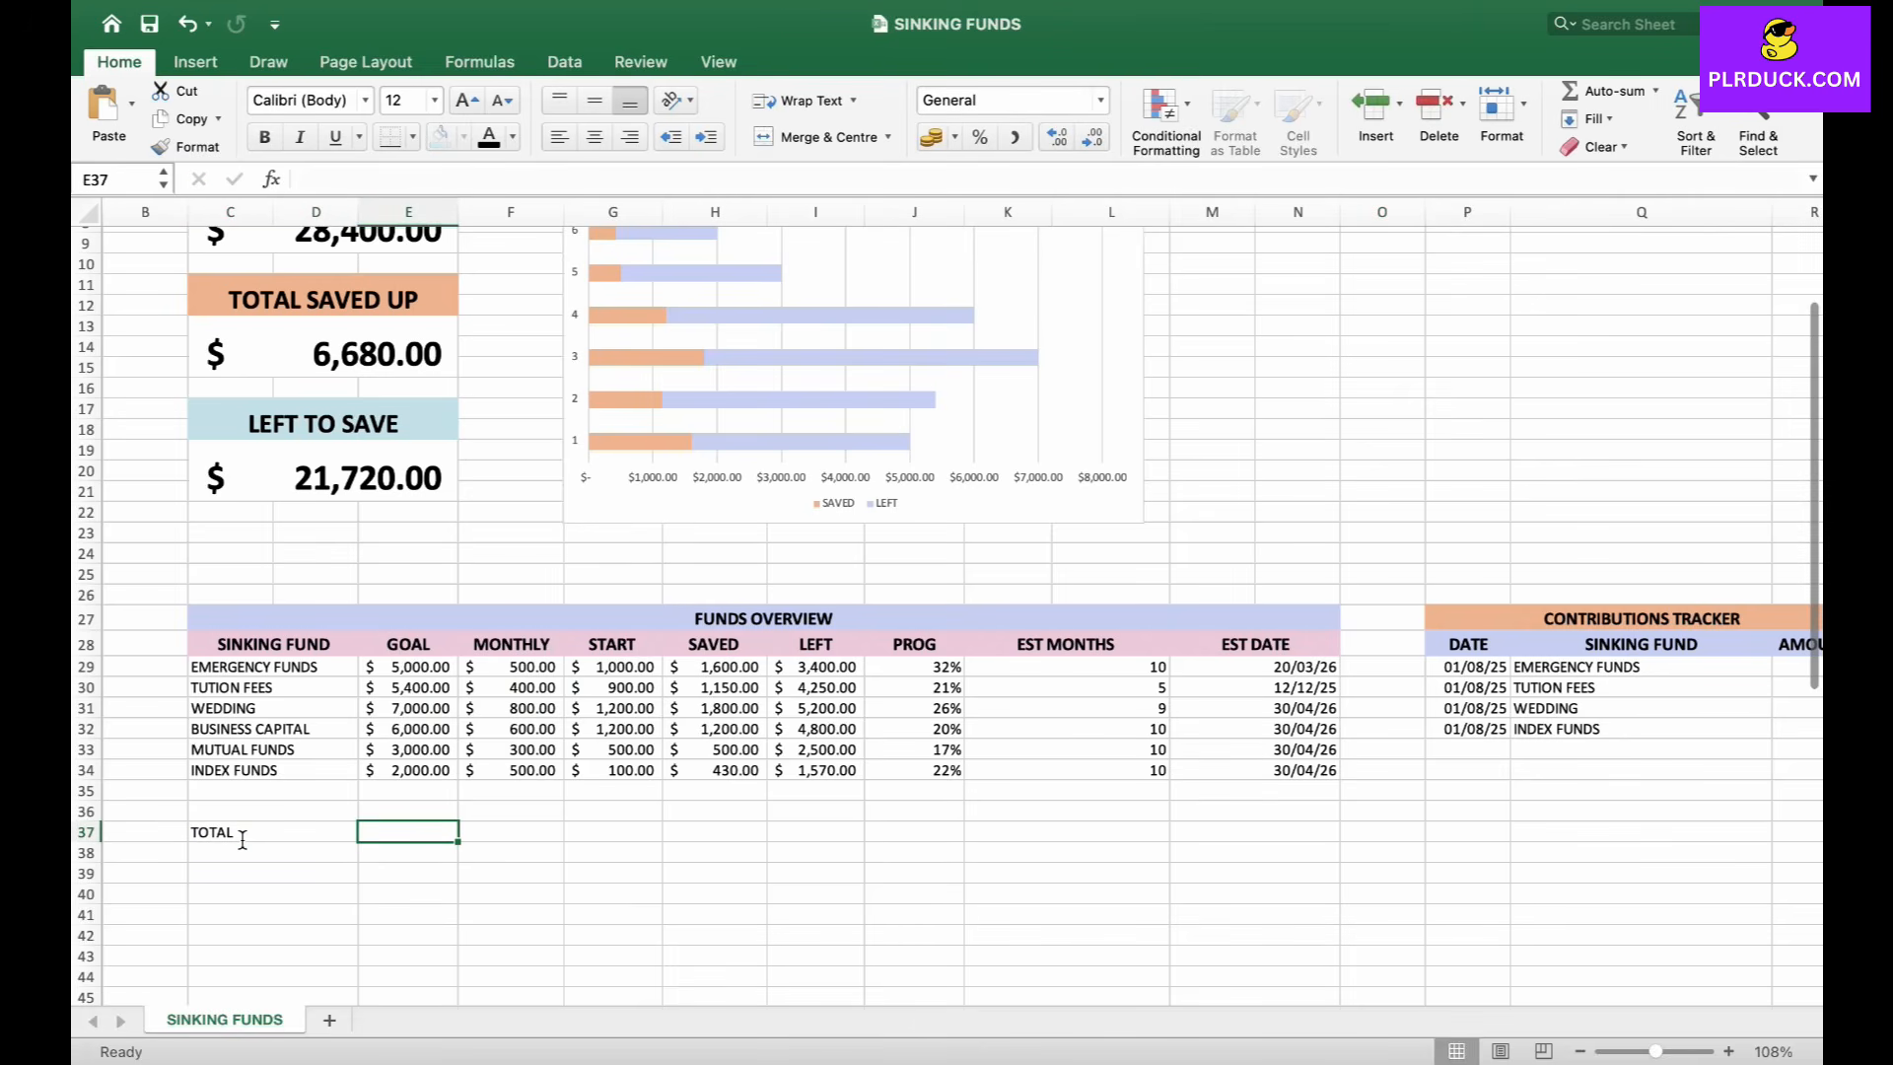
text(=SUM)
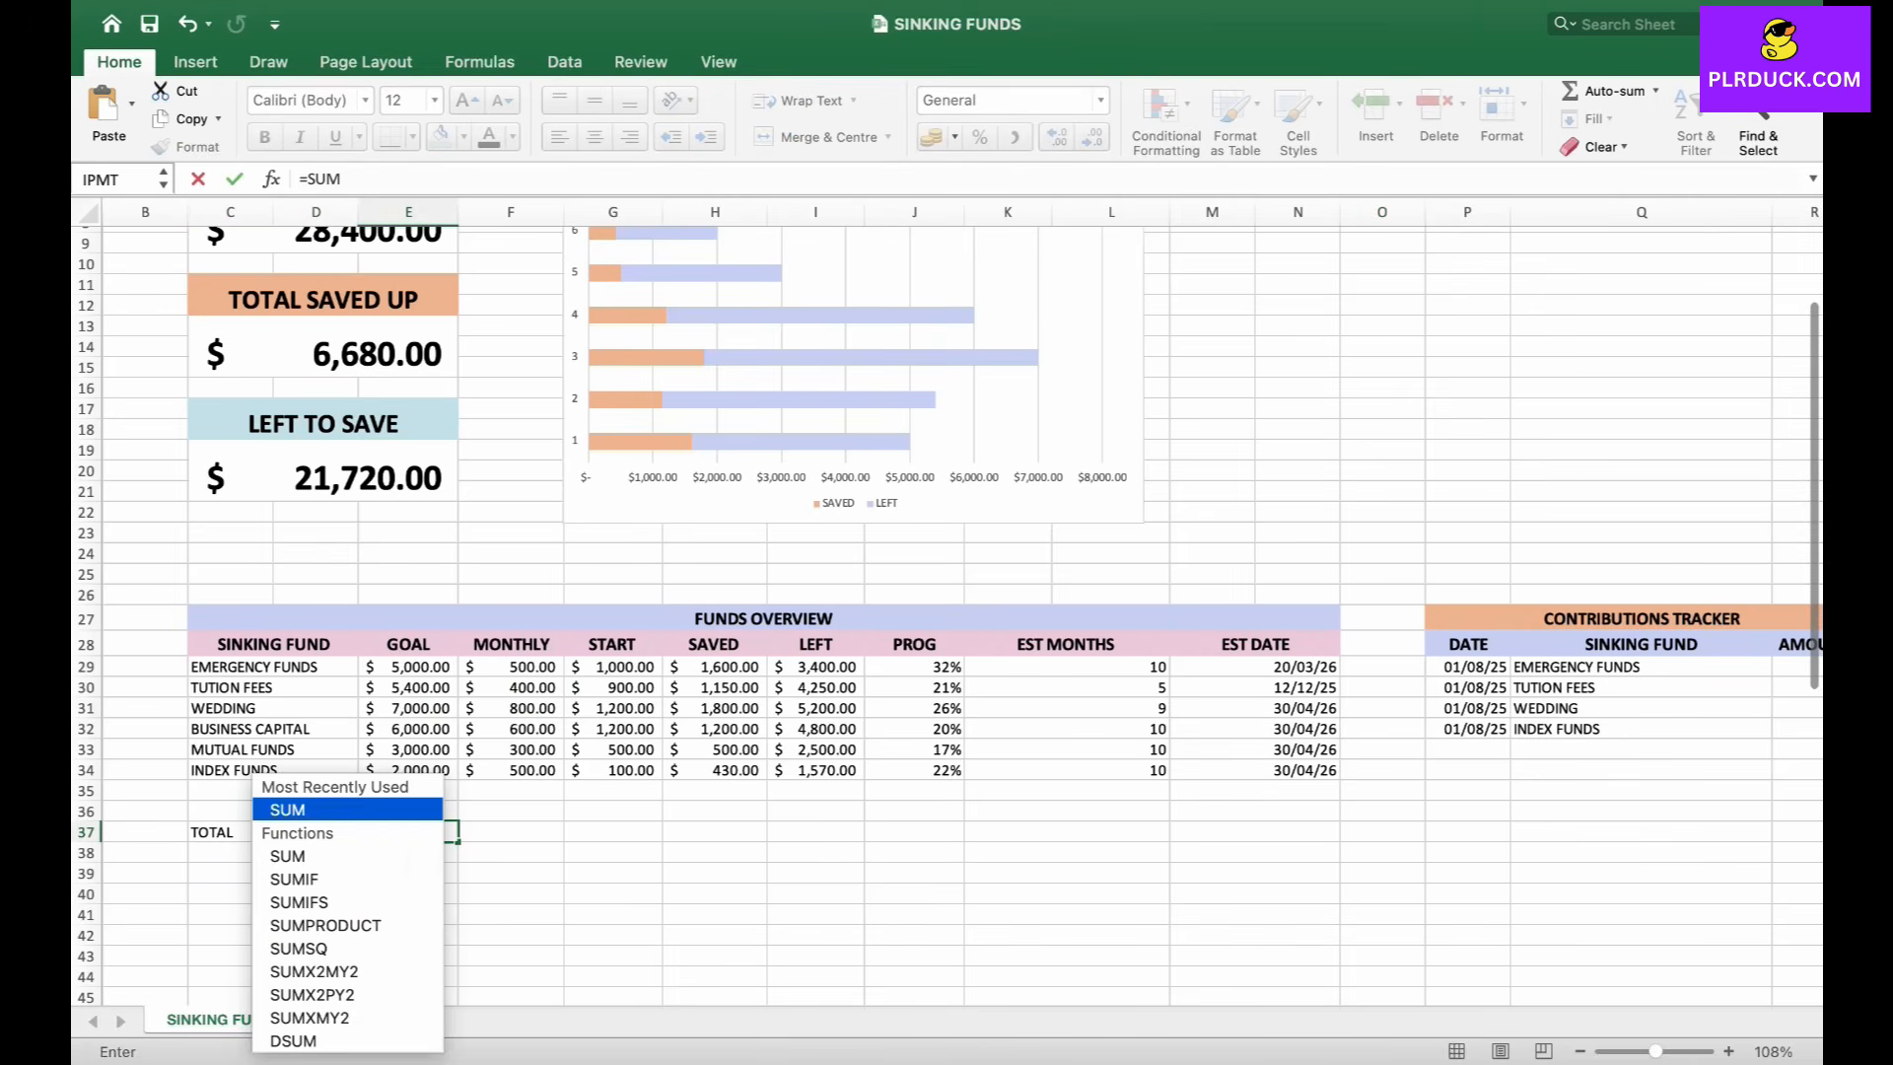
text(()
drag(424, 673, 424, 772)
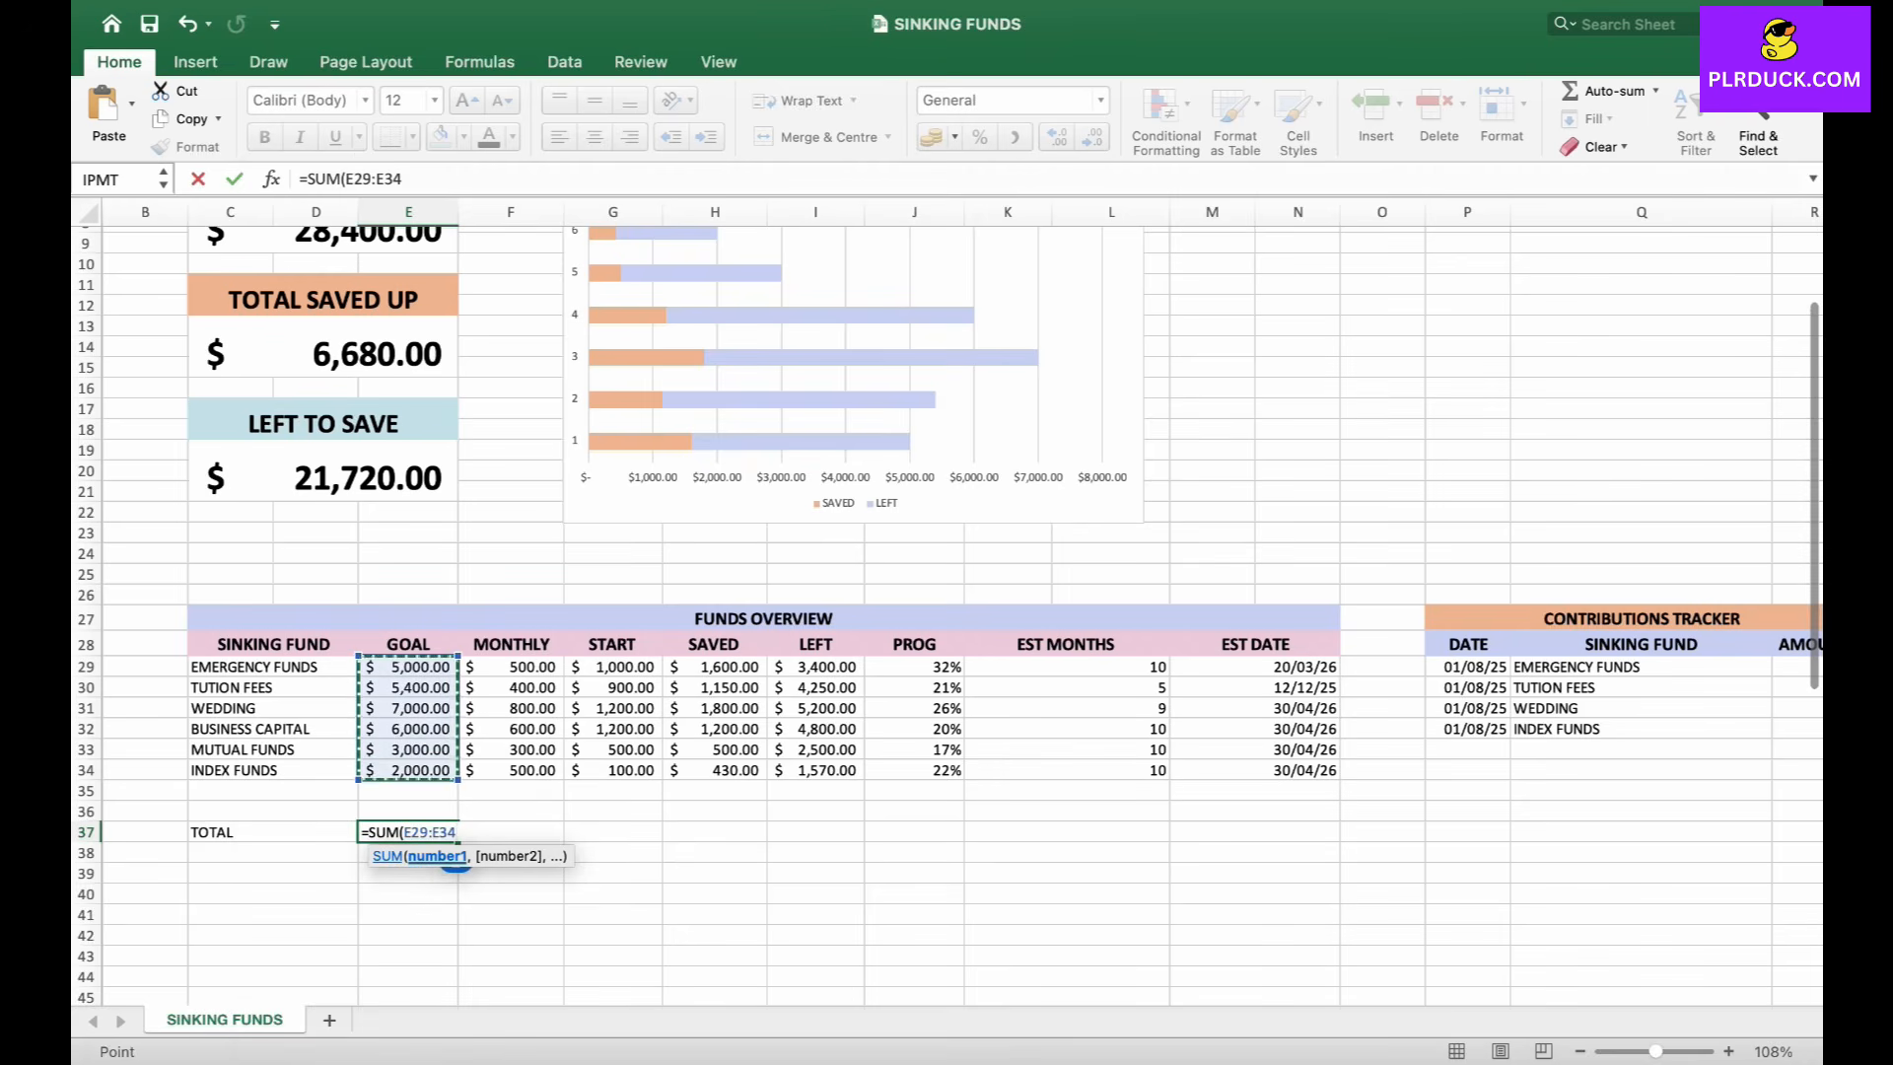
key(Return)
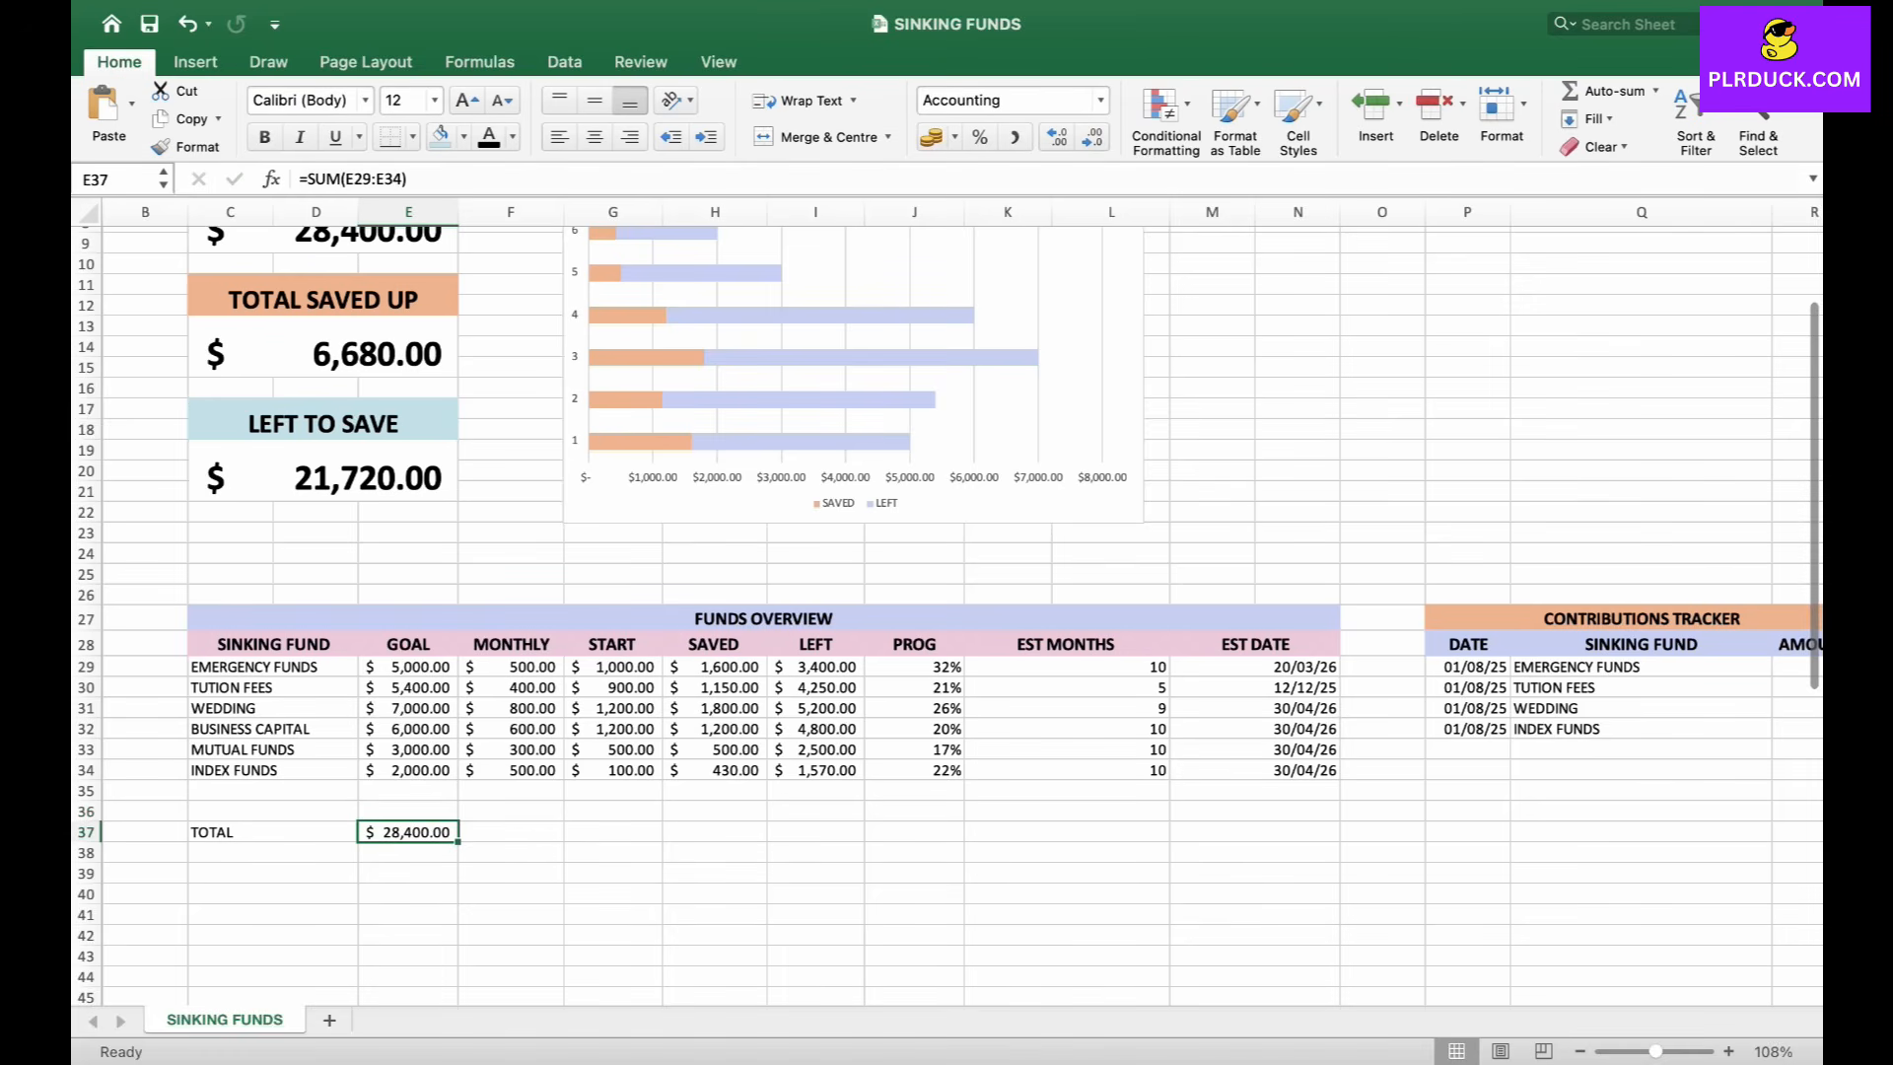
Total the SAVED column in H37 with =SUM(H29:H34).
click(715, 832)
text(=SUM()
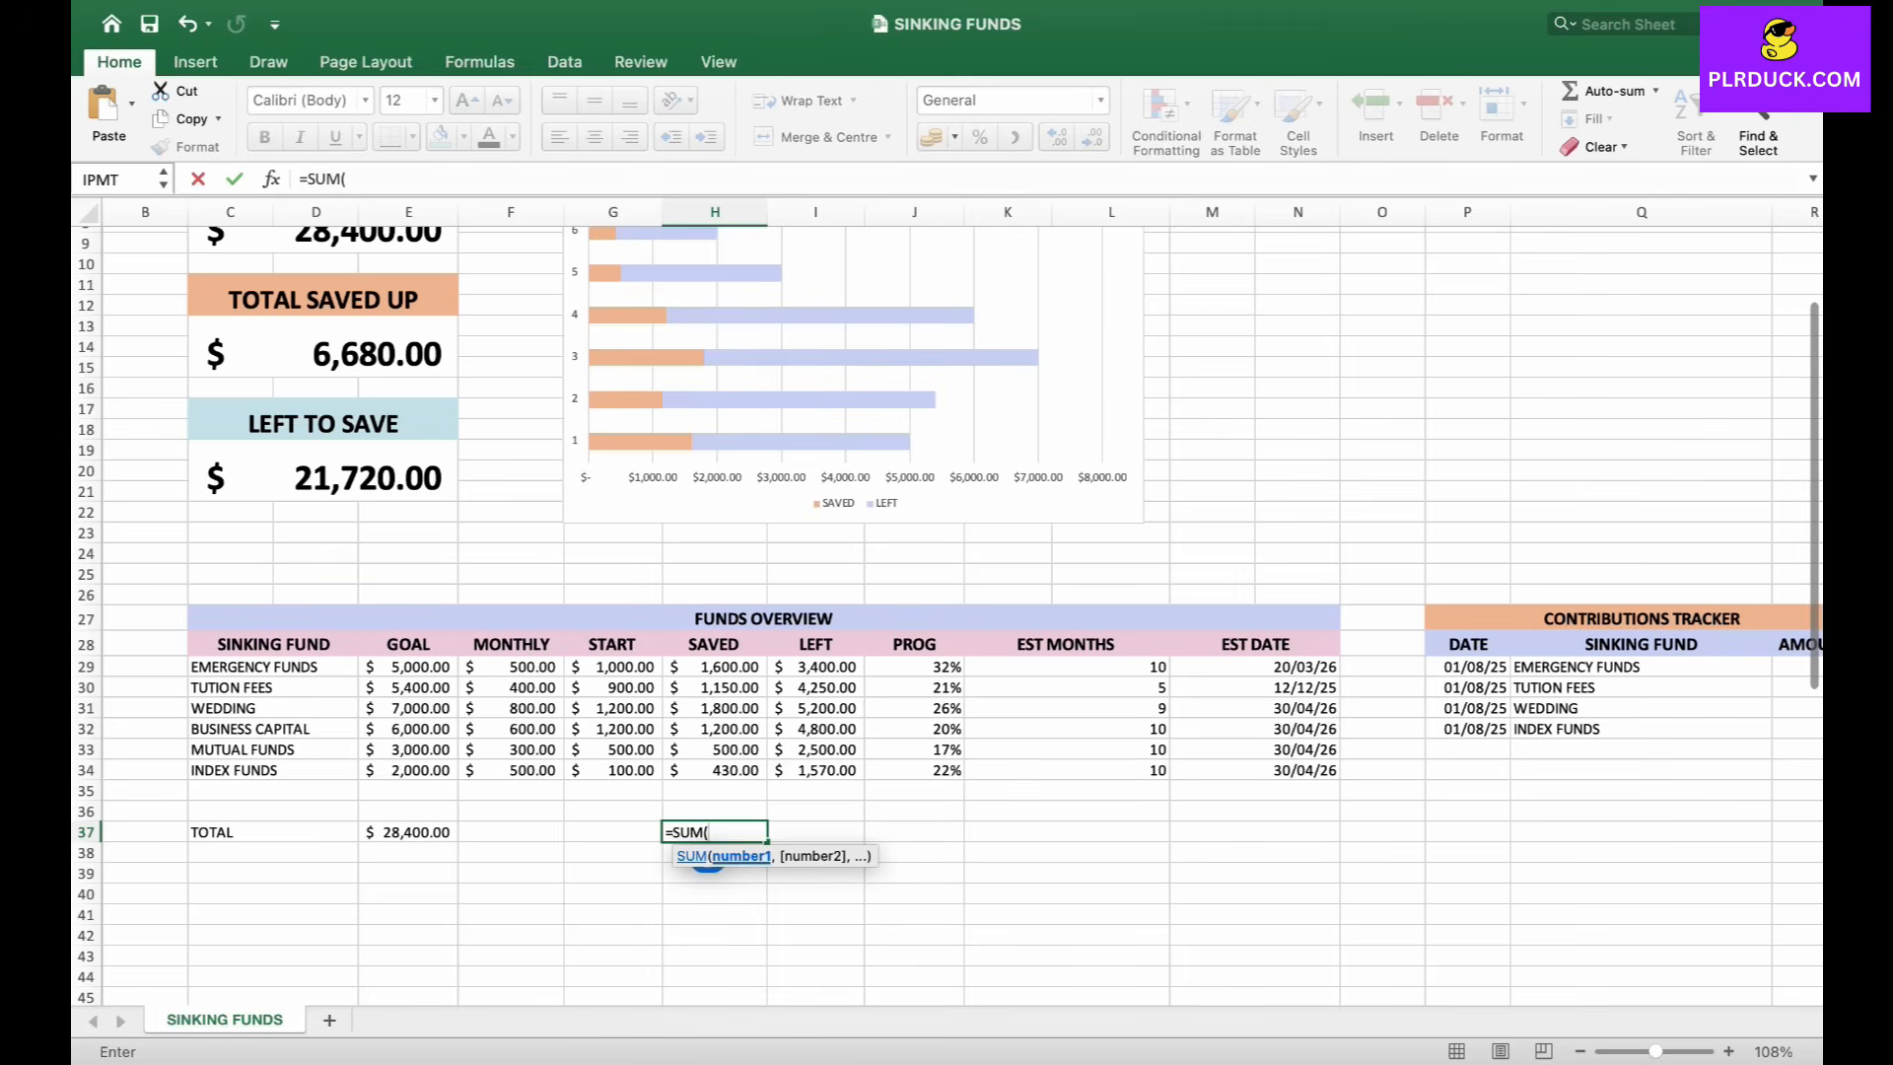
drag(718, 668, 730, 773)
text())
key(Return)
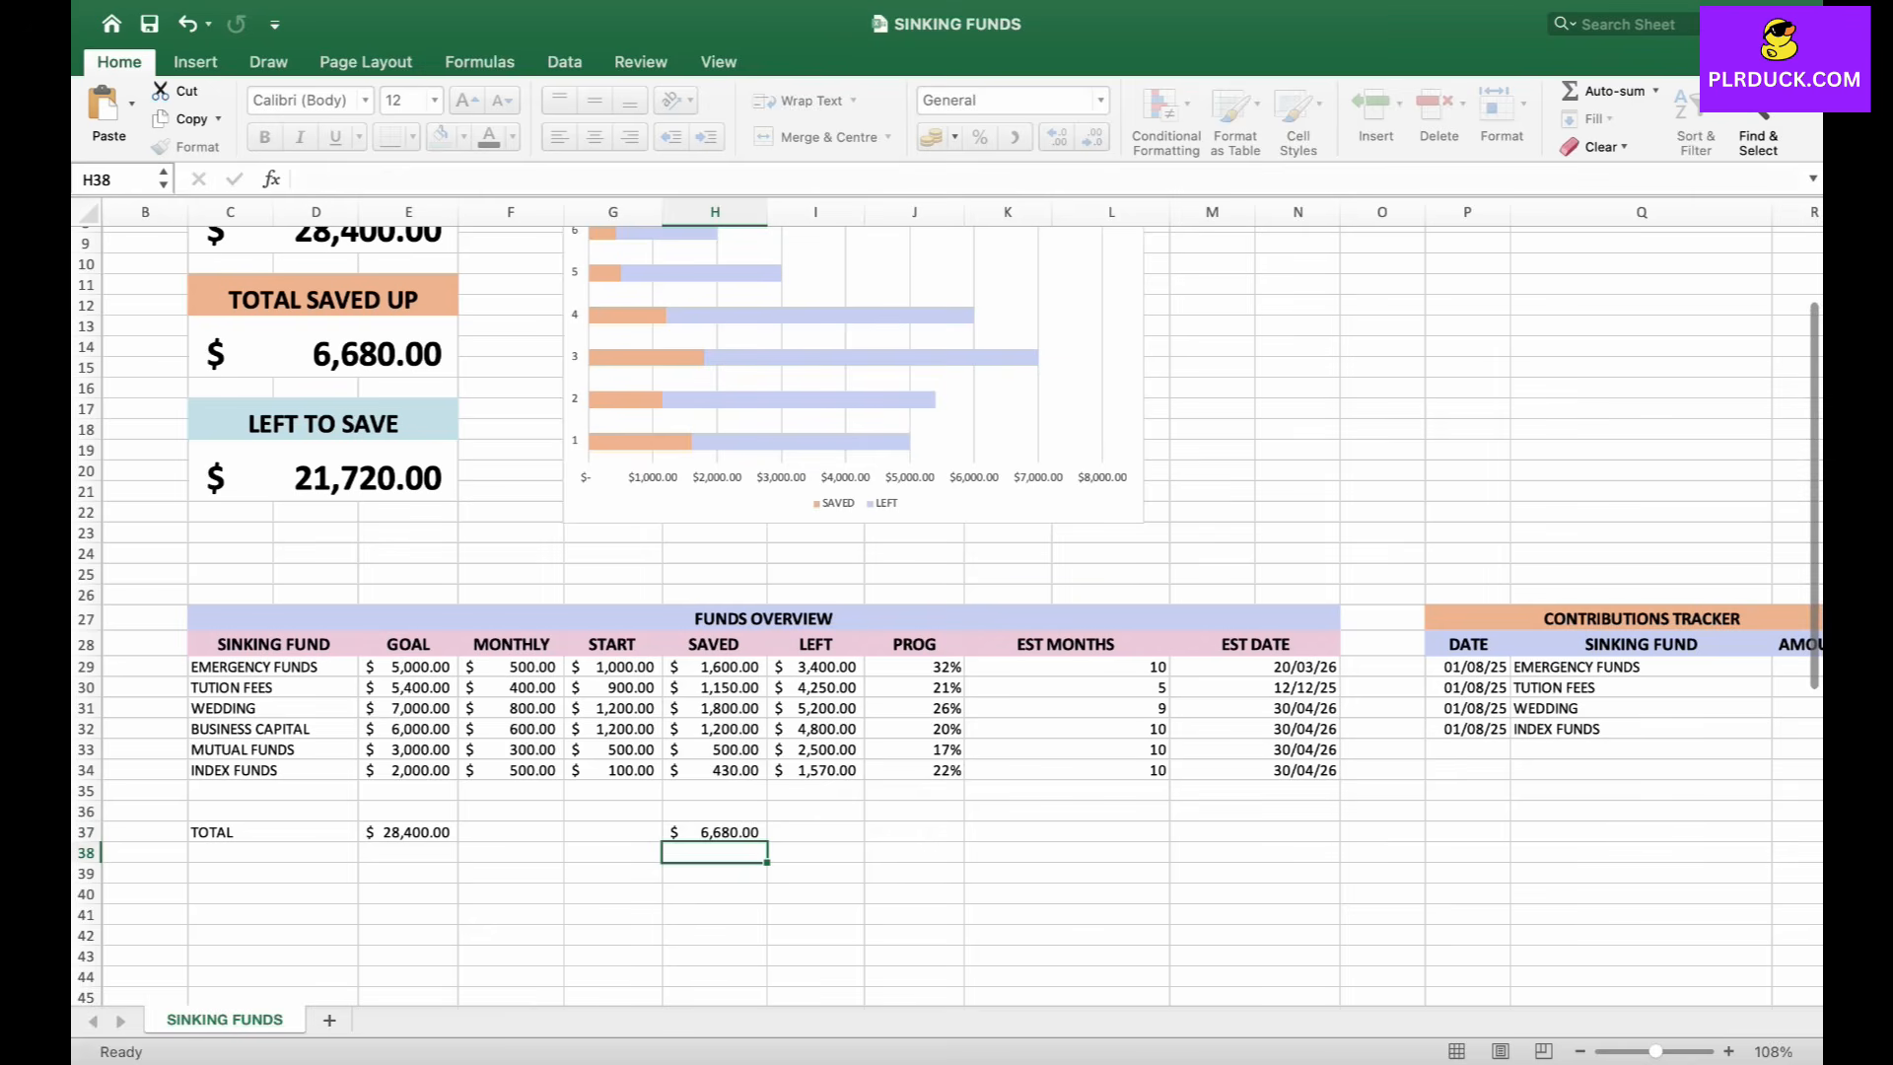
Total the LEFT column in I37 with =SUM(I29:I34).
click(815, 832)
text(UM)
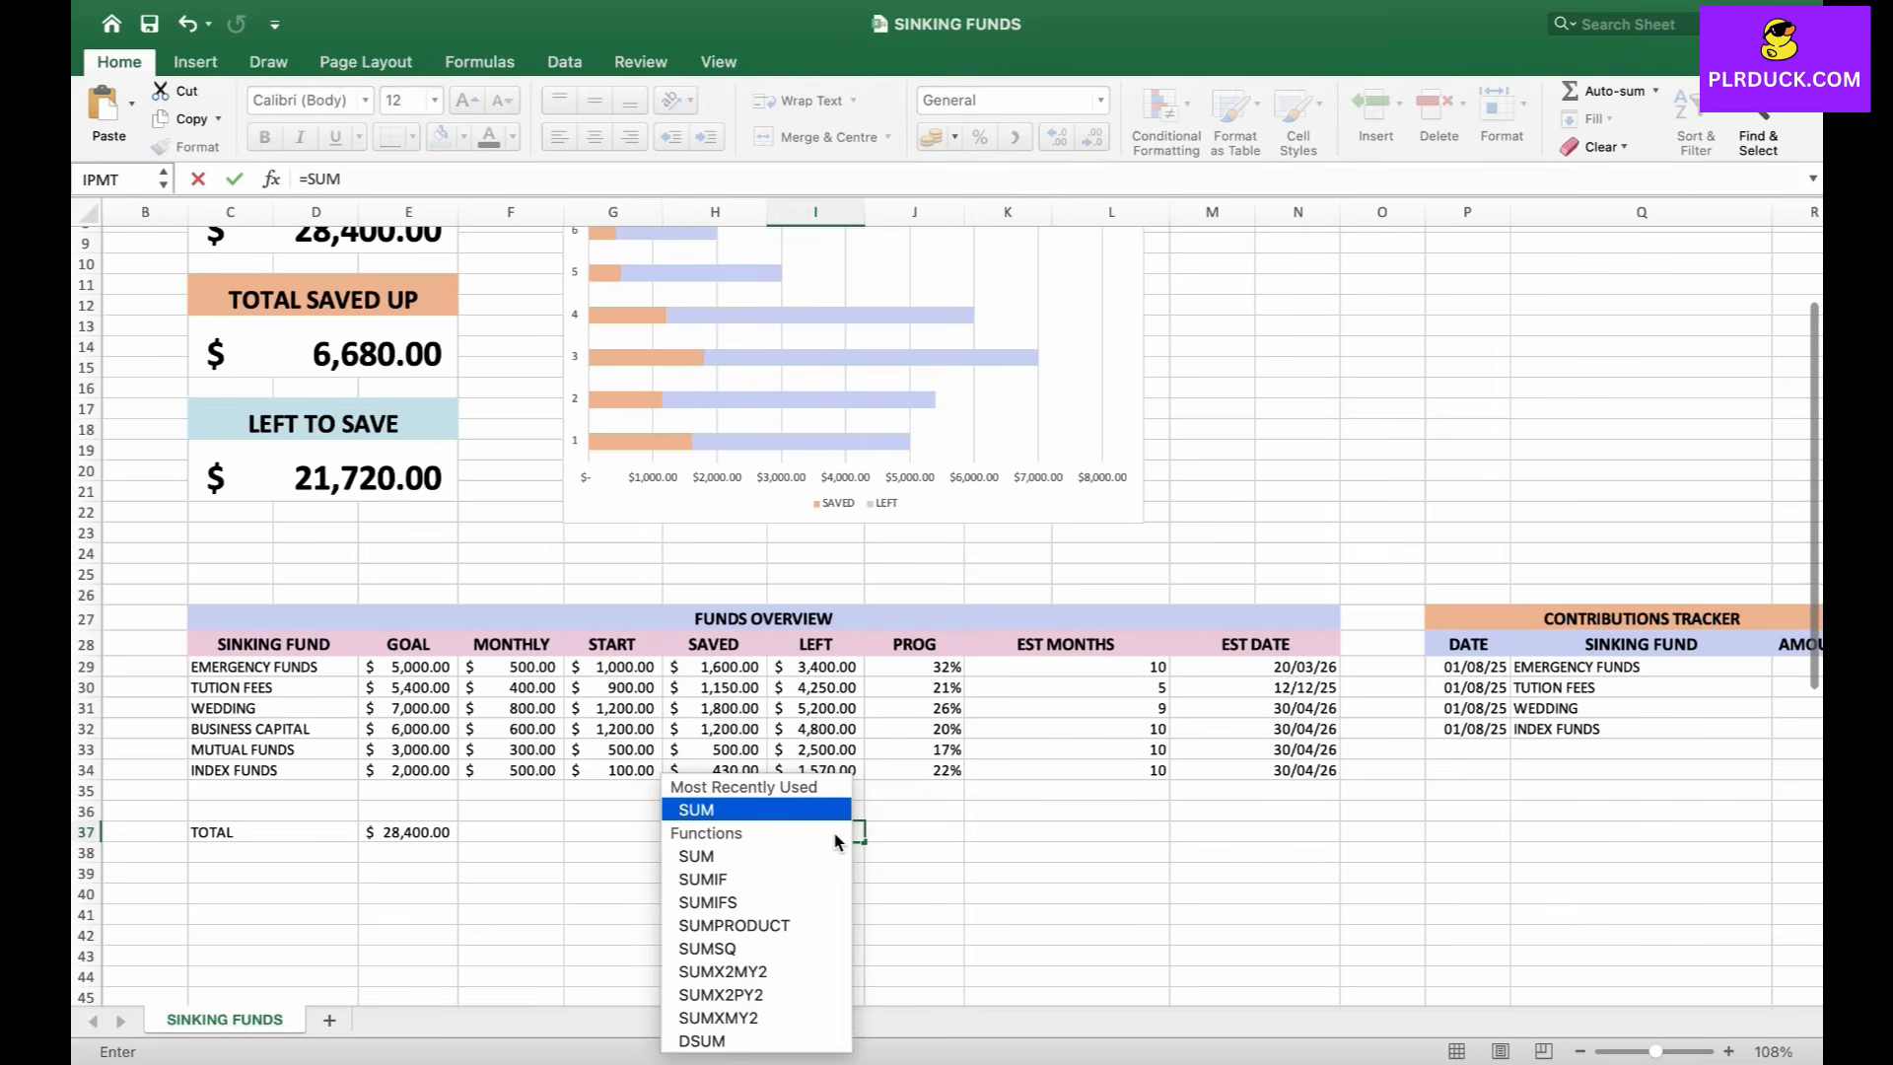
text(()
drag(816, 667, 818, 770)
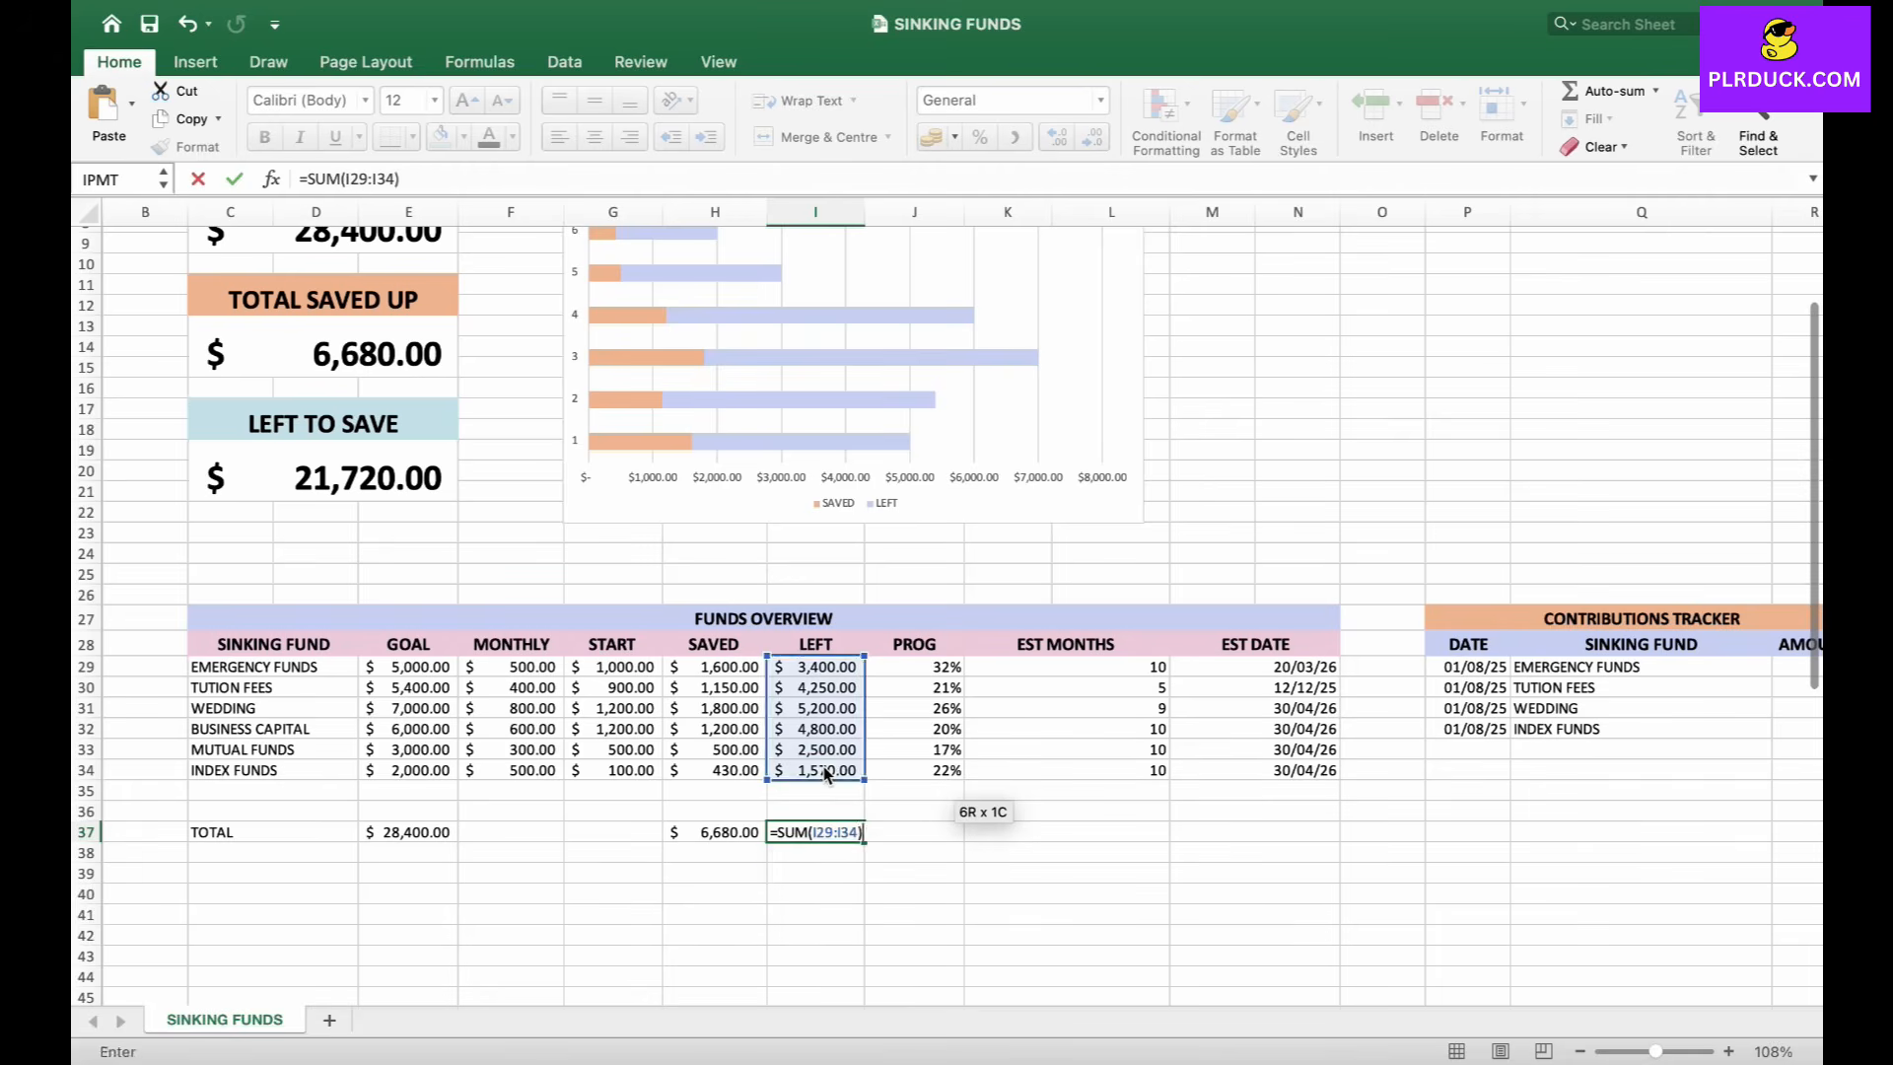
key(Return)
Insert a 2-D pie chart of the SAVED and LEFT headers (H28:I28) and totals (H37:I37) and place it beside the bar chart.
drag(714, 644, 816, 644)
drag(714, 832, 814, 833)
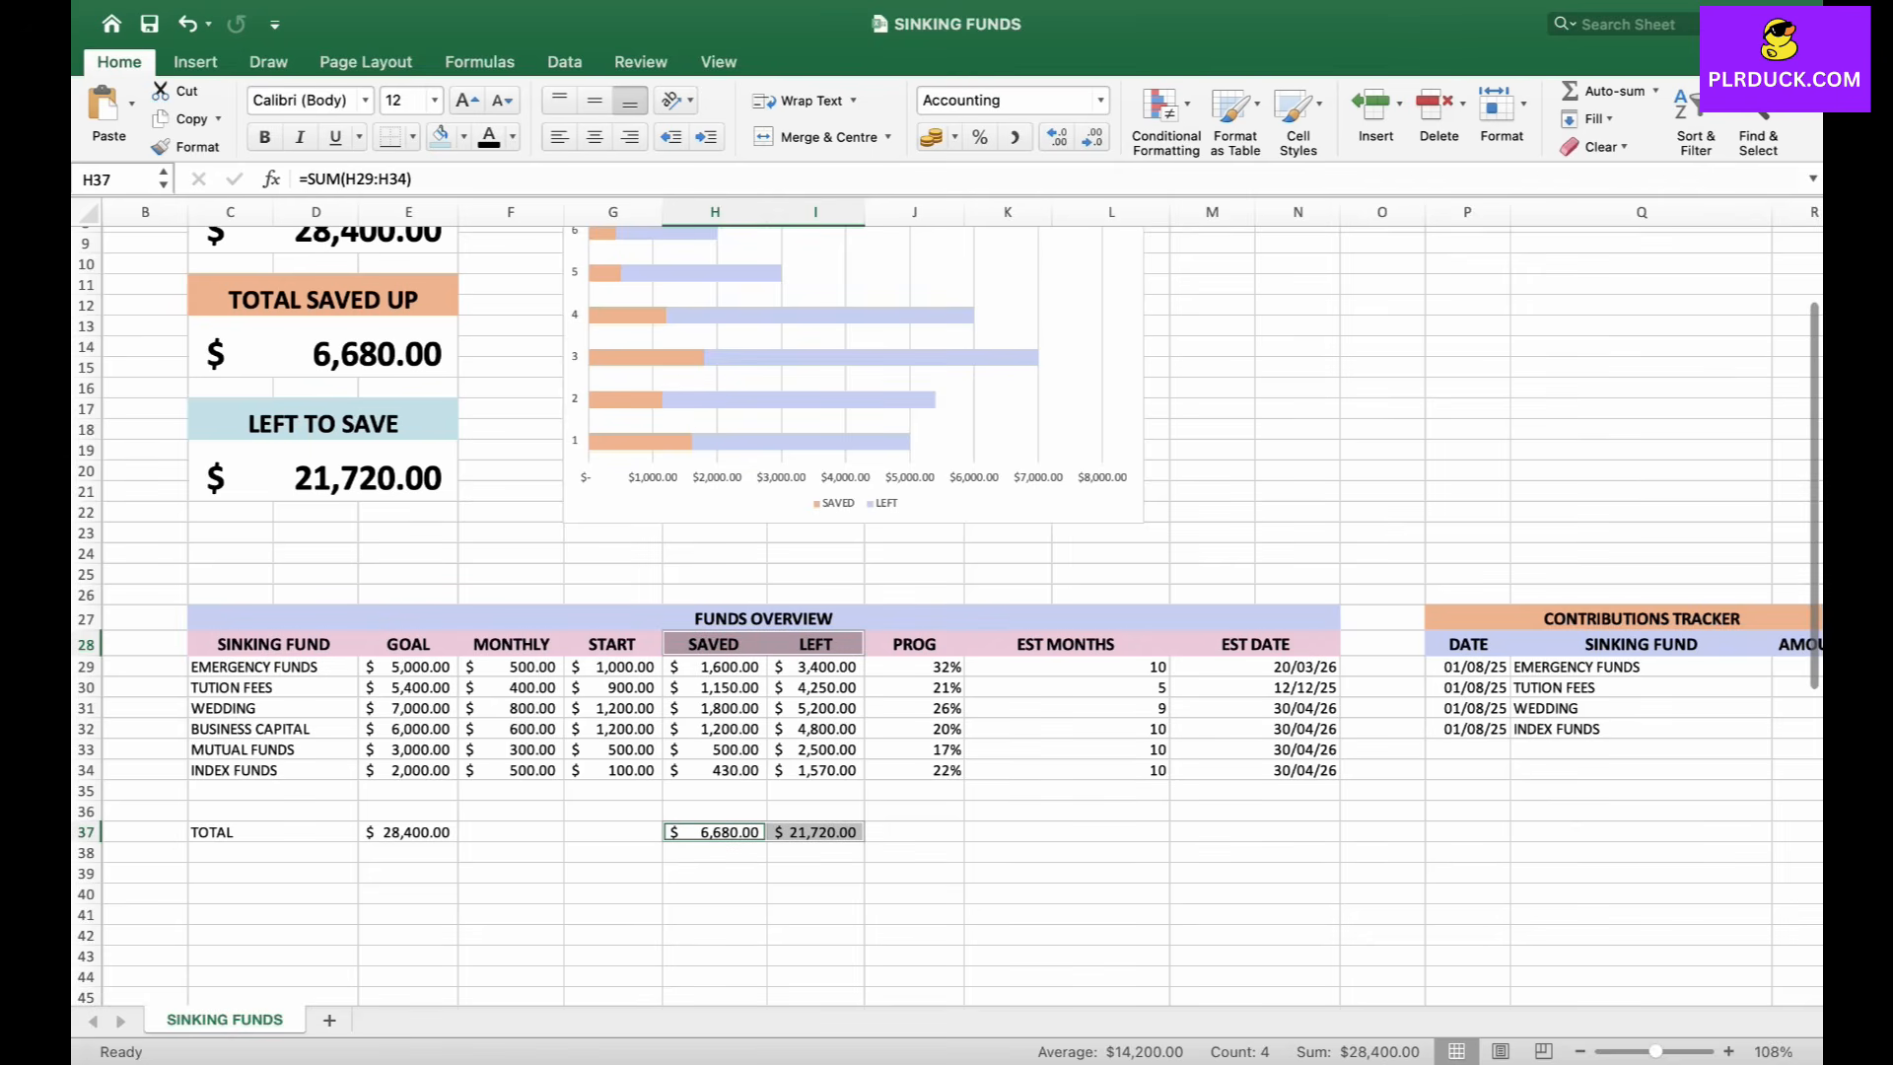
click(195, 62)
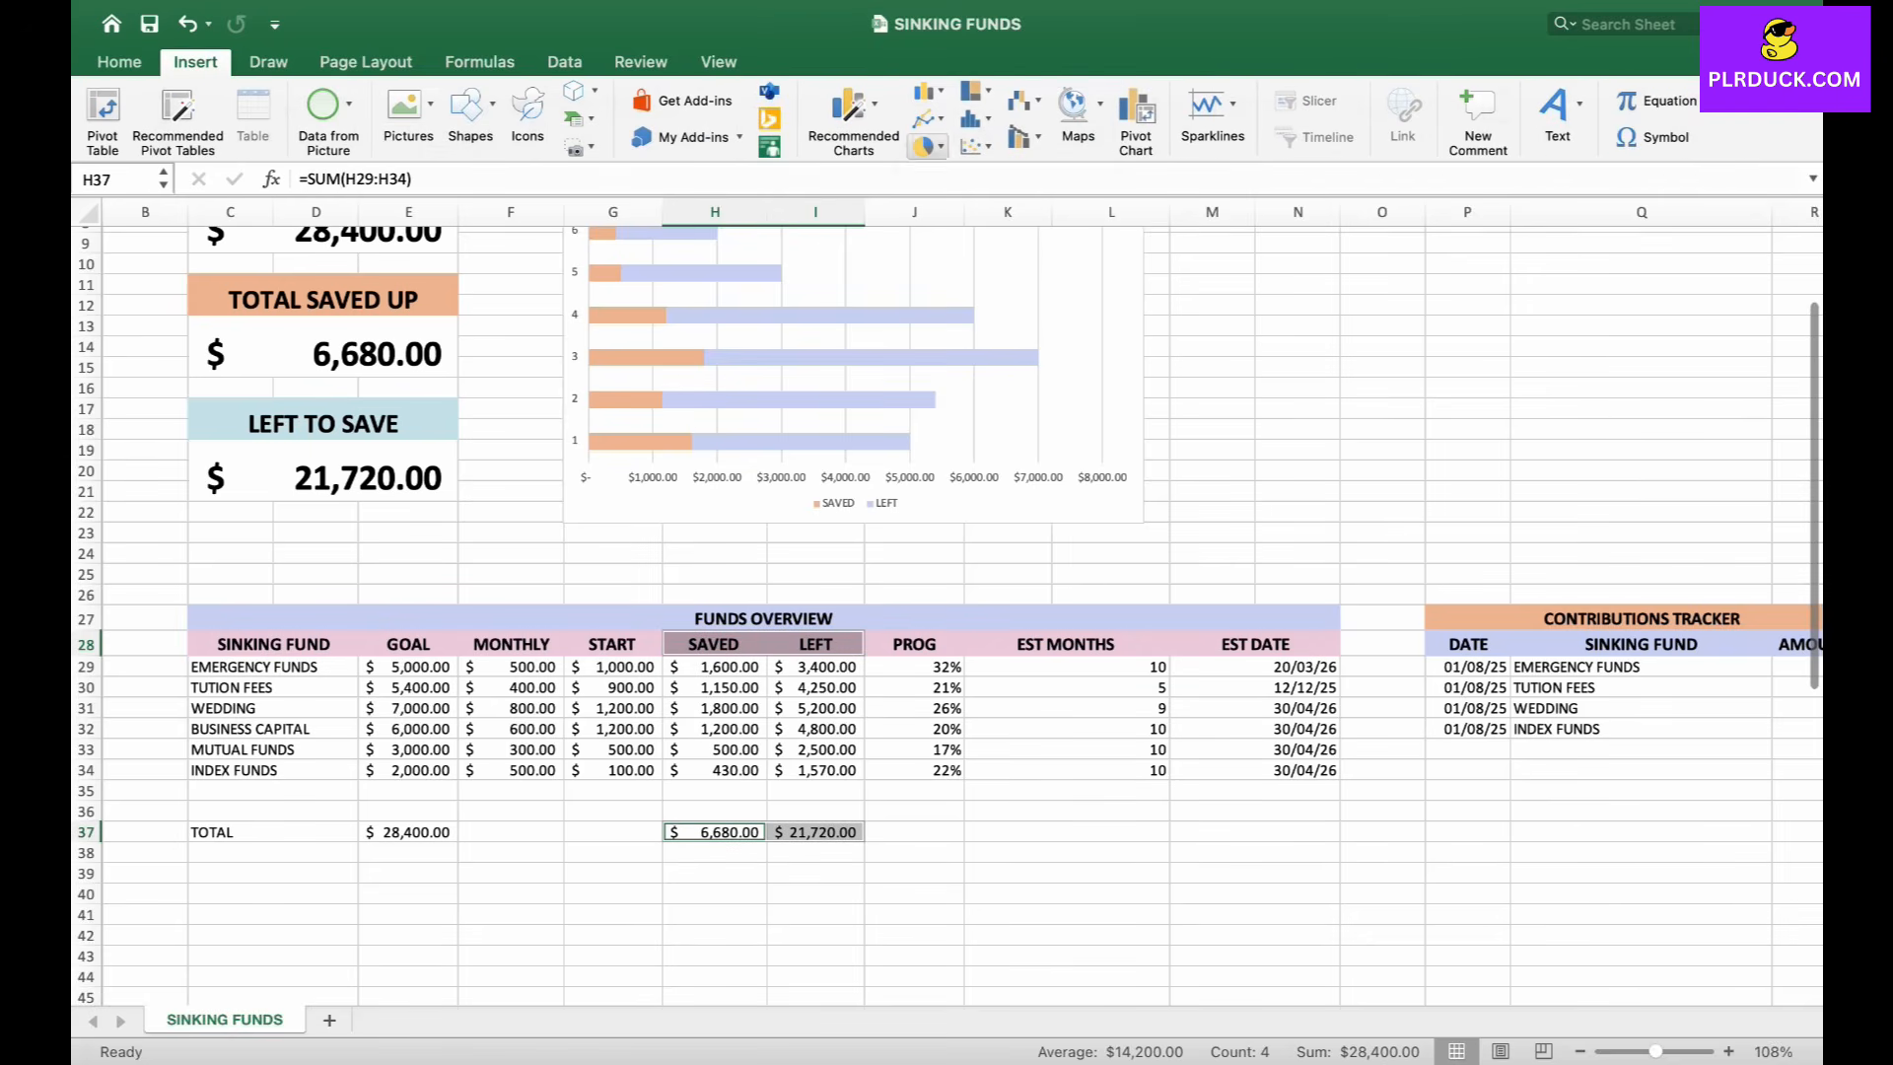
click(924, 146)
click(969, 260)
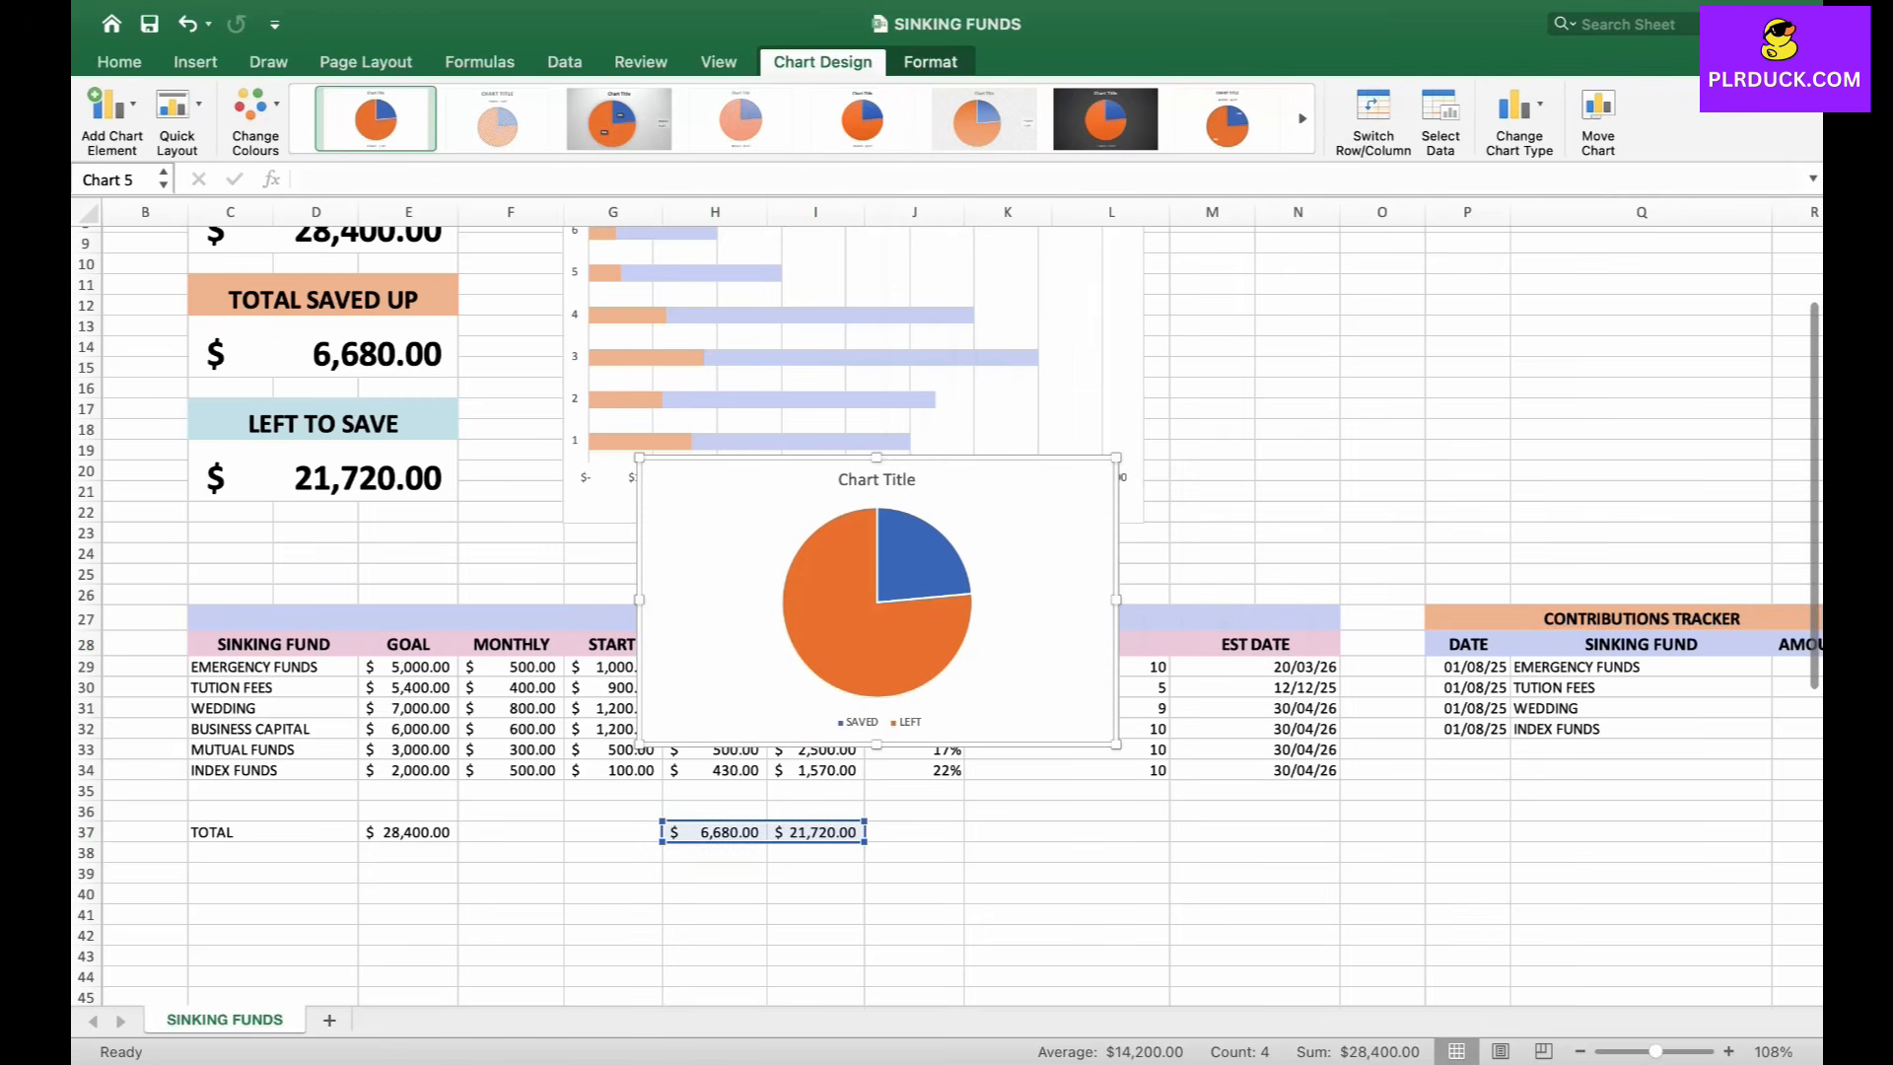
drag(1015, 488, 1433, 272)
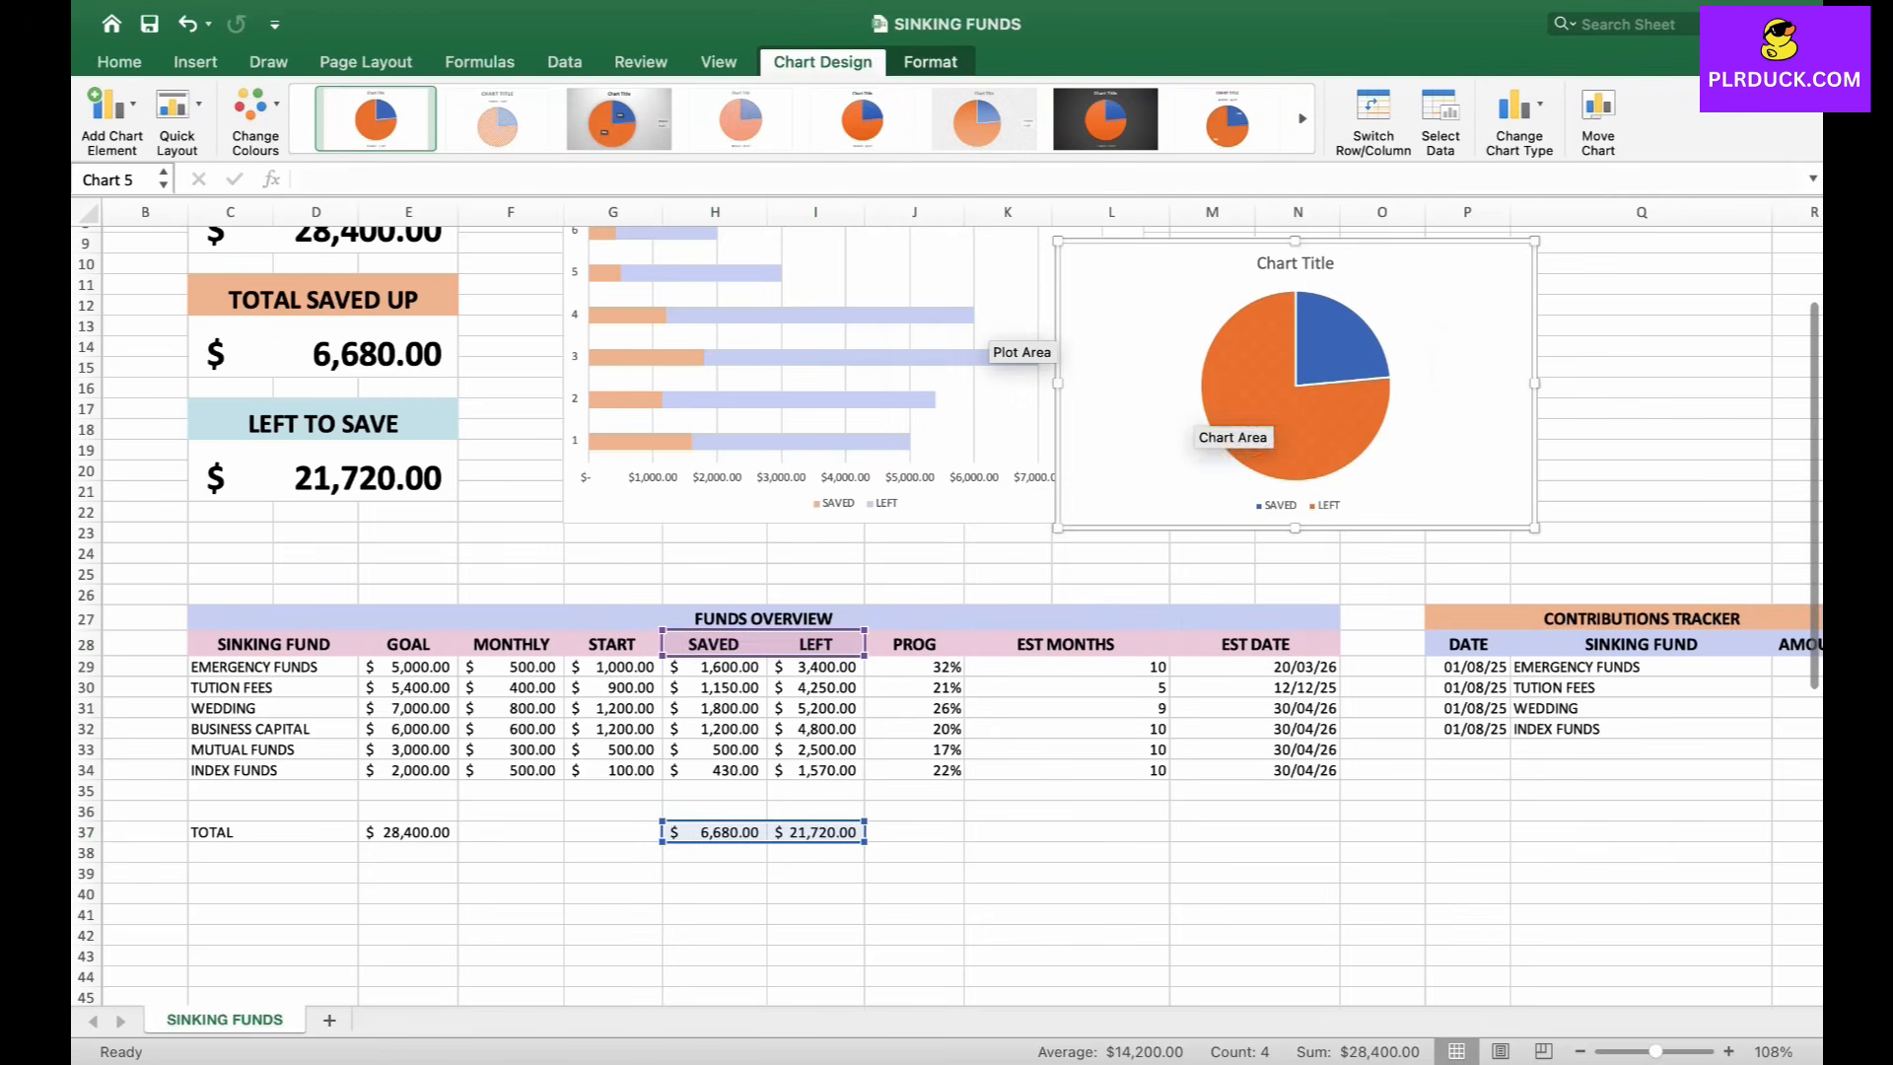
scroll(1213, 422, up, 5)
drag(1201, 426, 1305, 342)
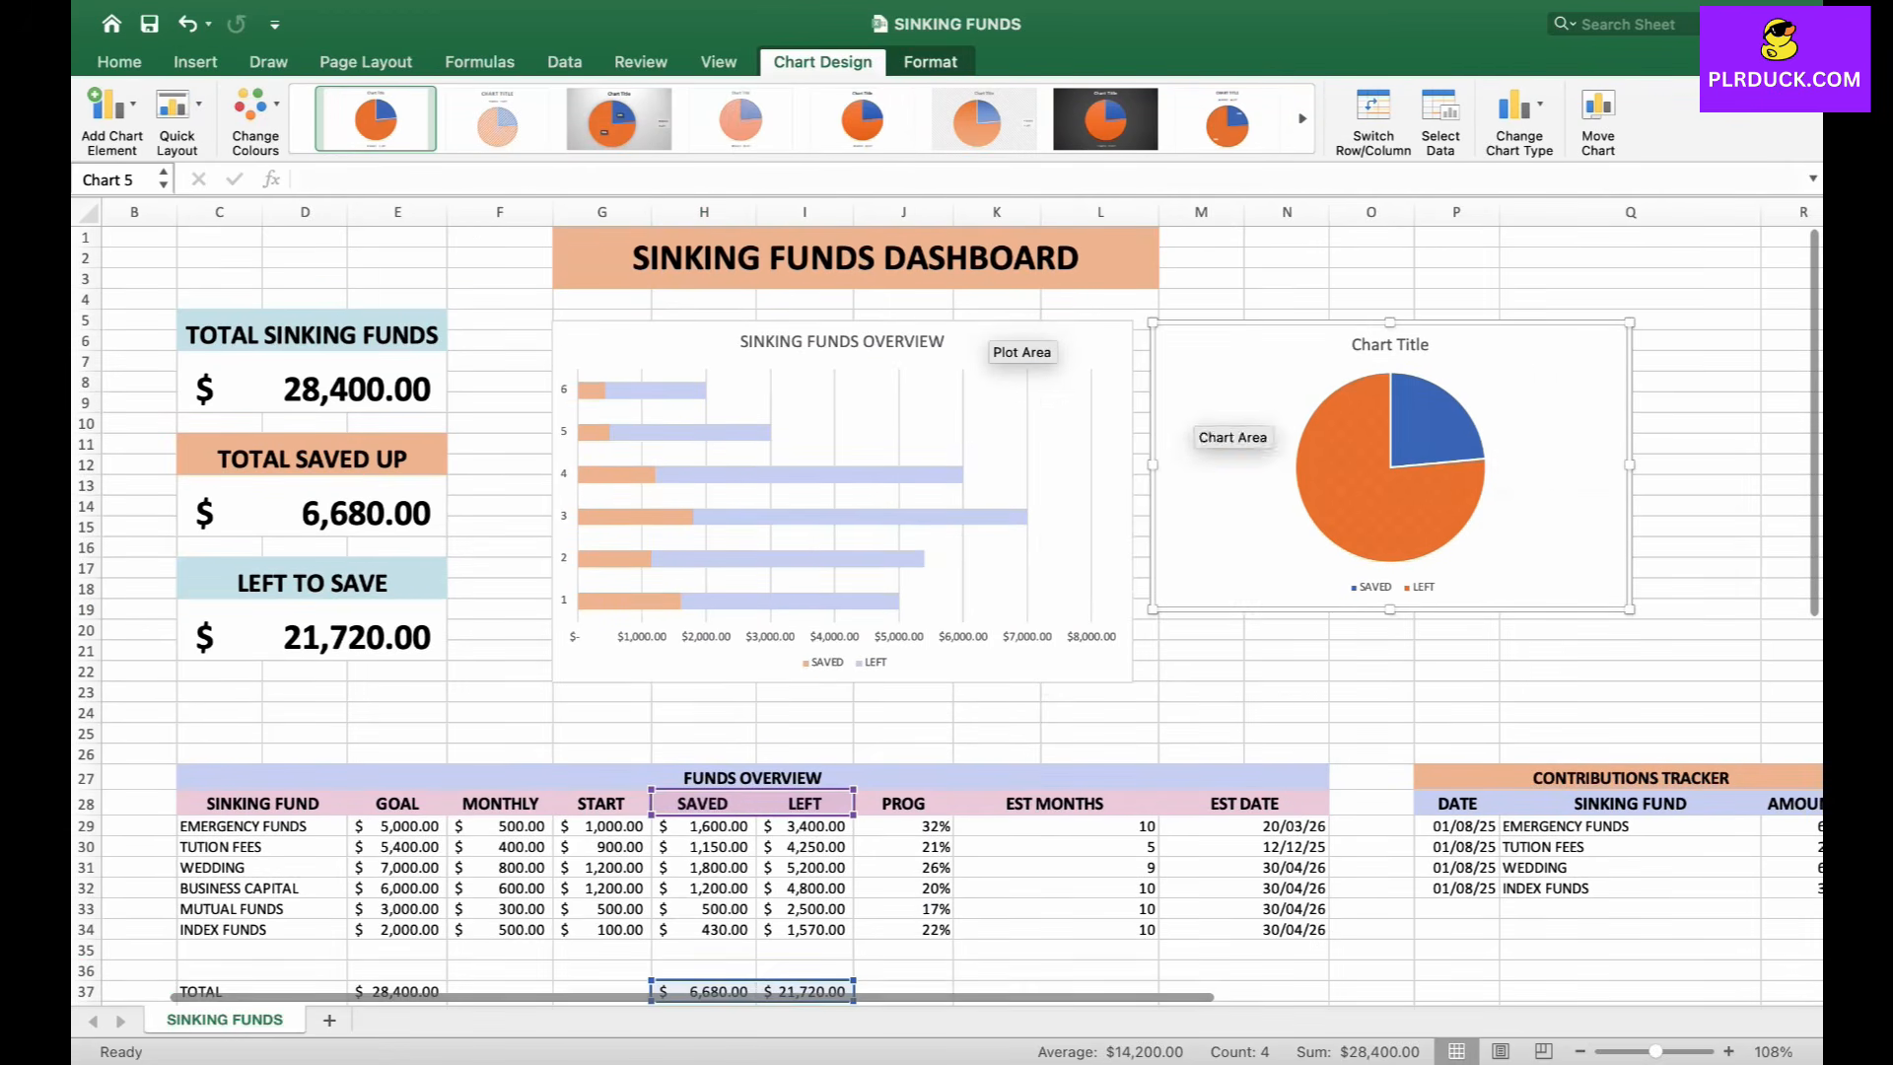
Narrow the pie chart so its right edge ends just past column P and title it SAVED VS LEFT.
drag(1630, 464, 1525, 466)
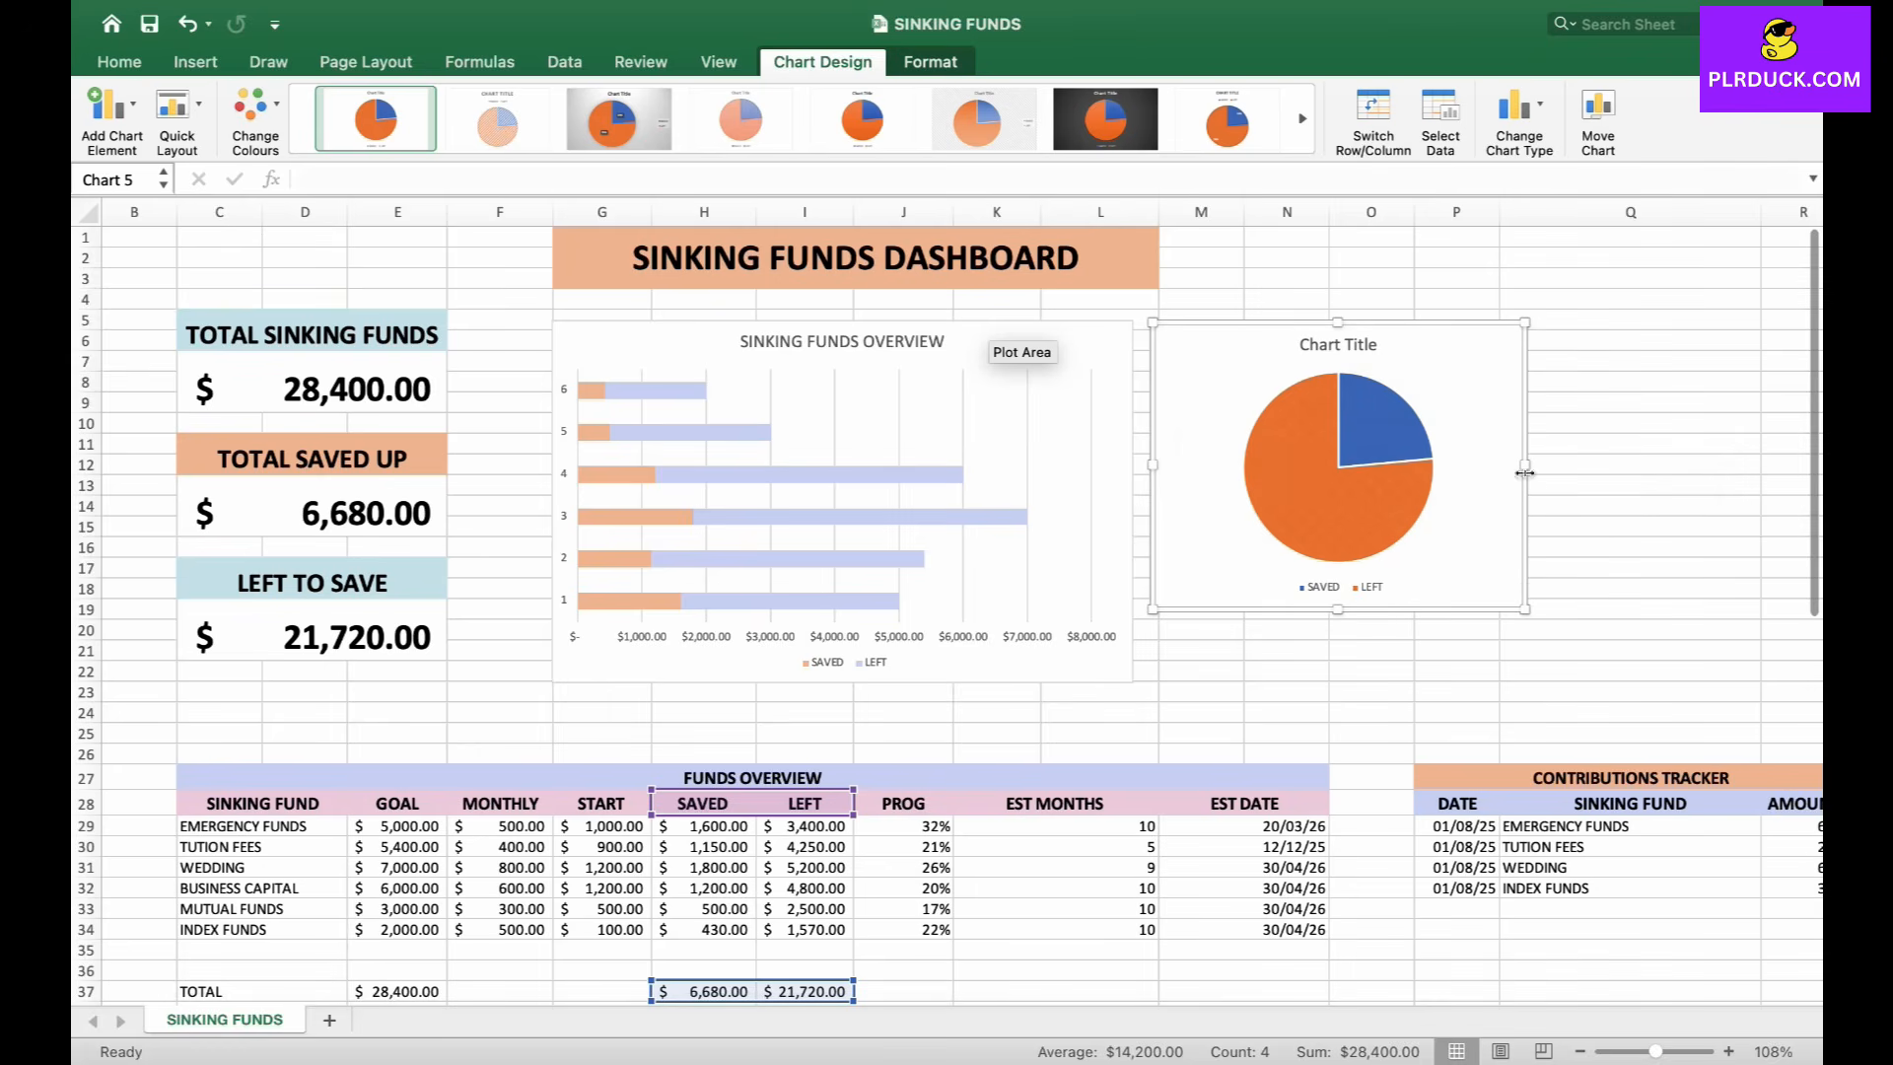
double_click(1335, 344)
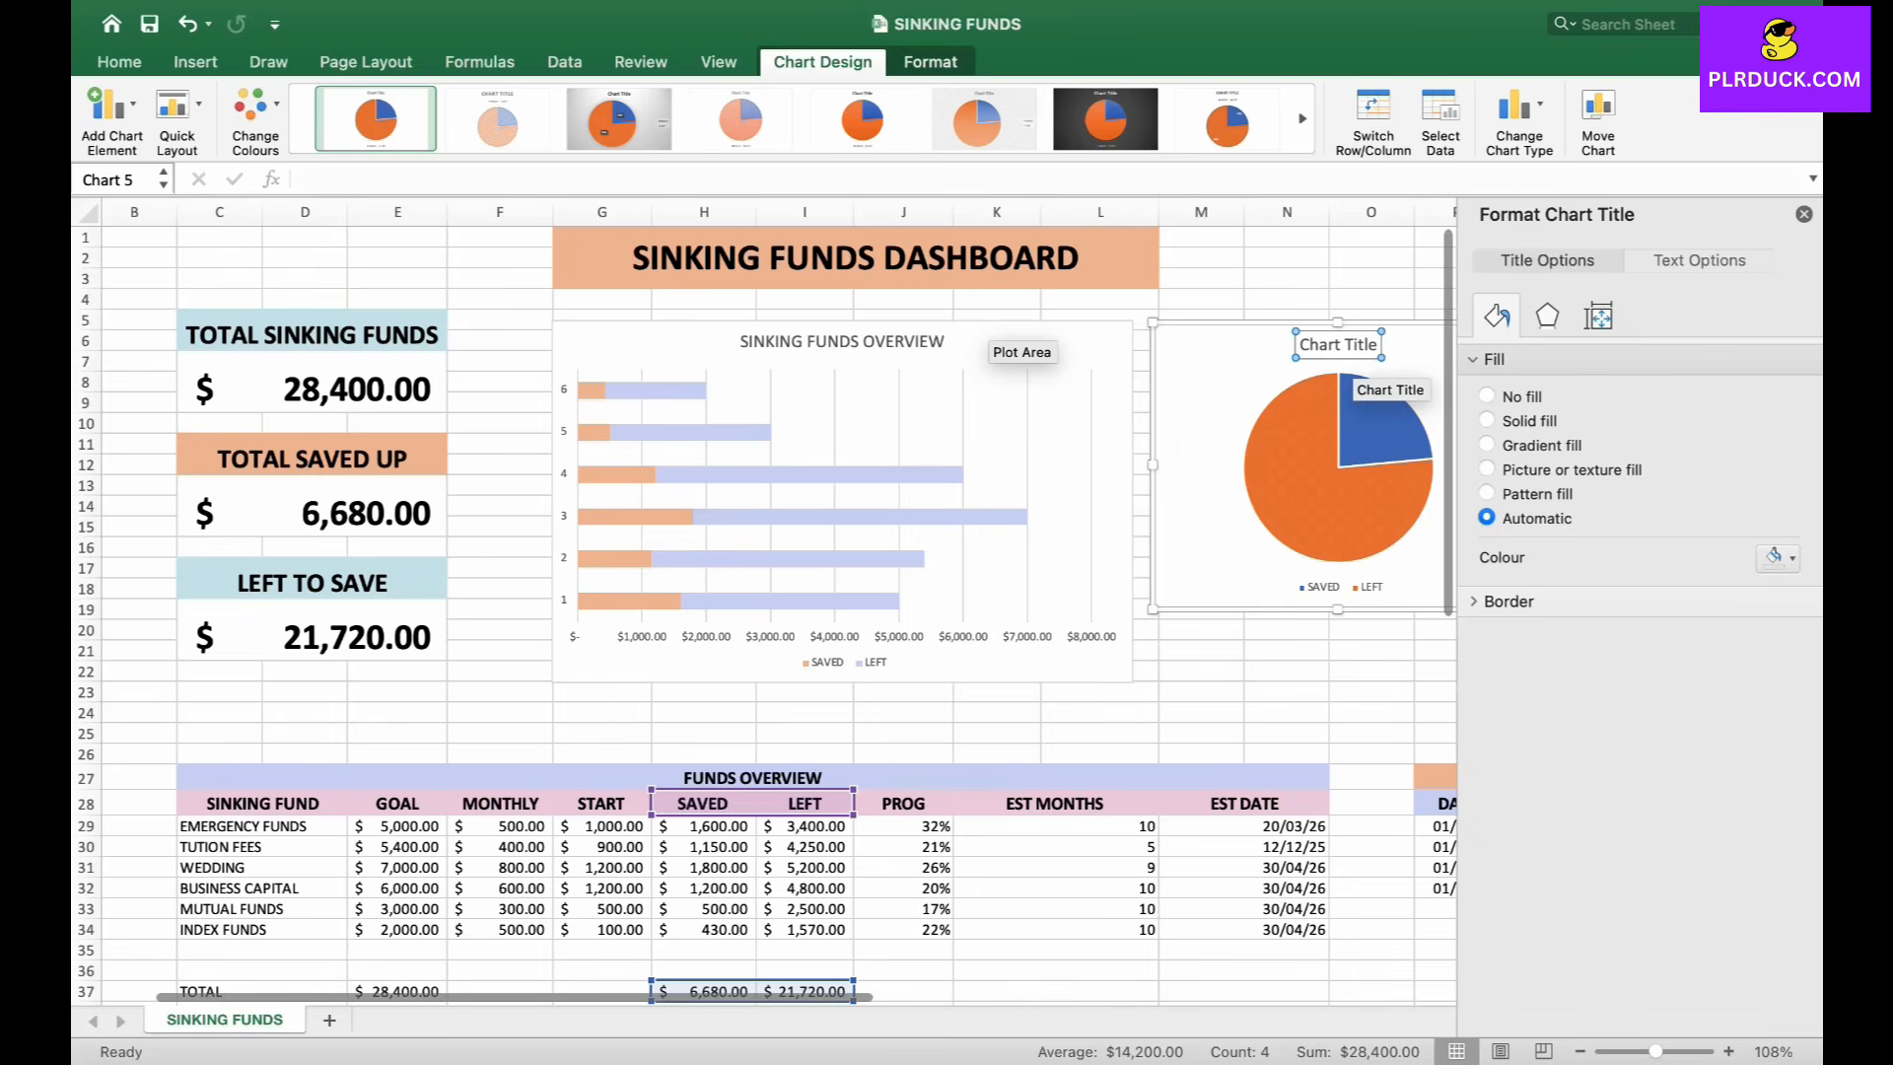
text(SAVED VS LEFT)
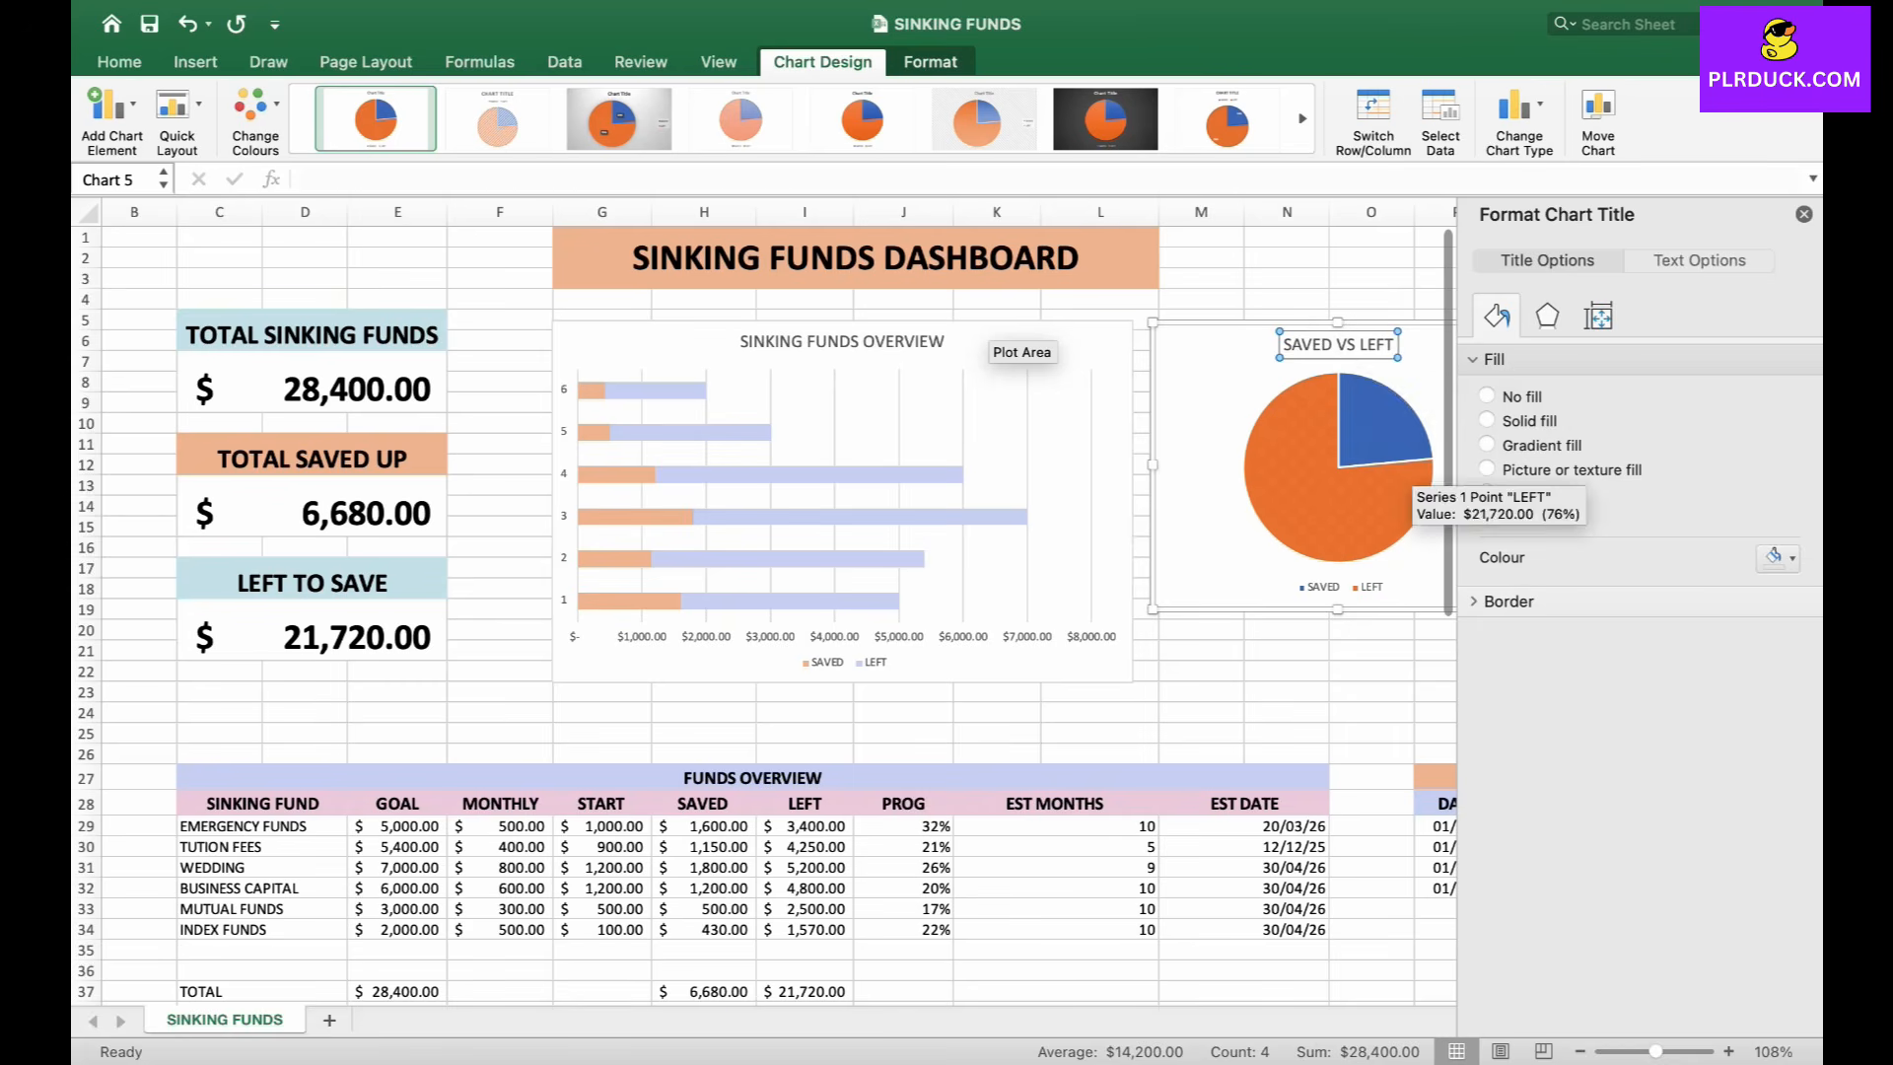
Apply the quick layout with percentage labels on the slices and the legend under the title to the pie chart.
click(1405, 478)
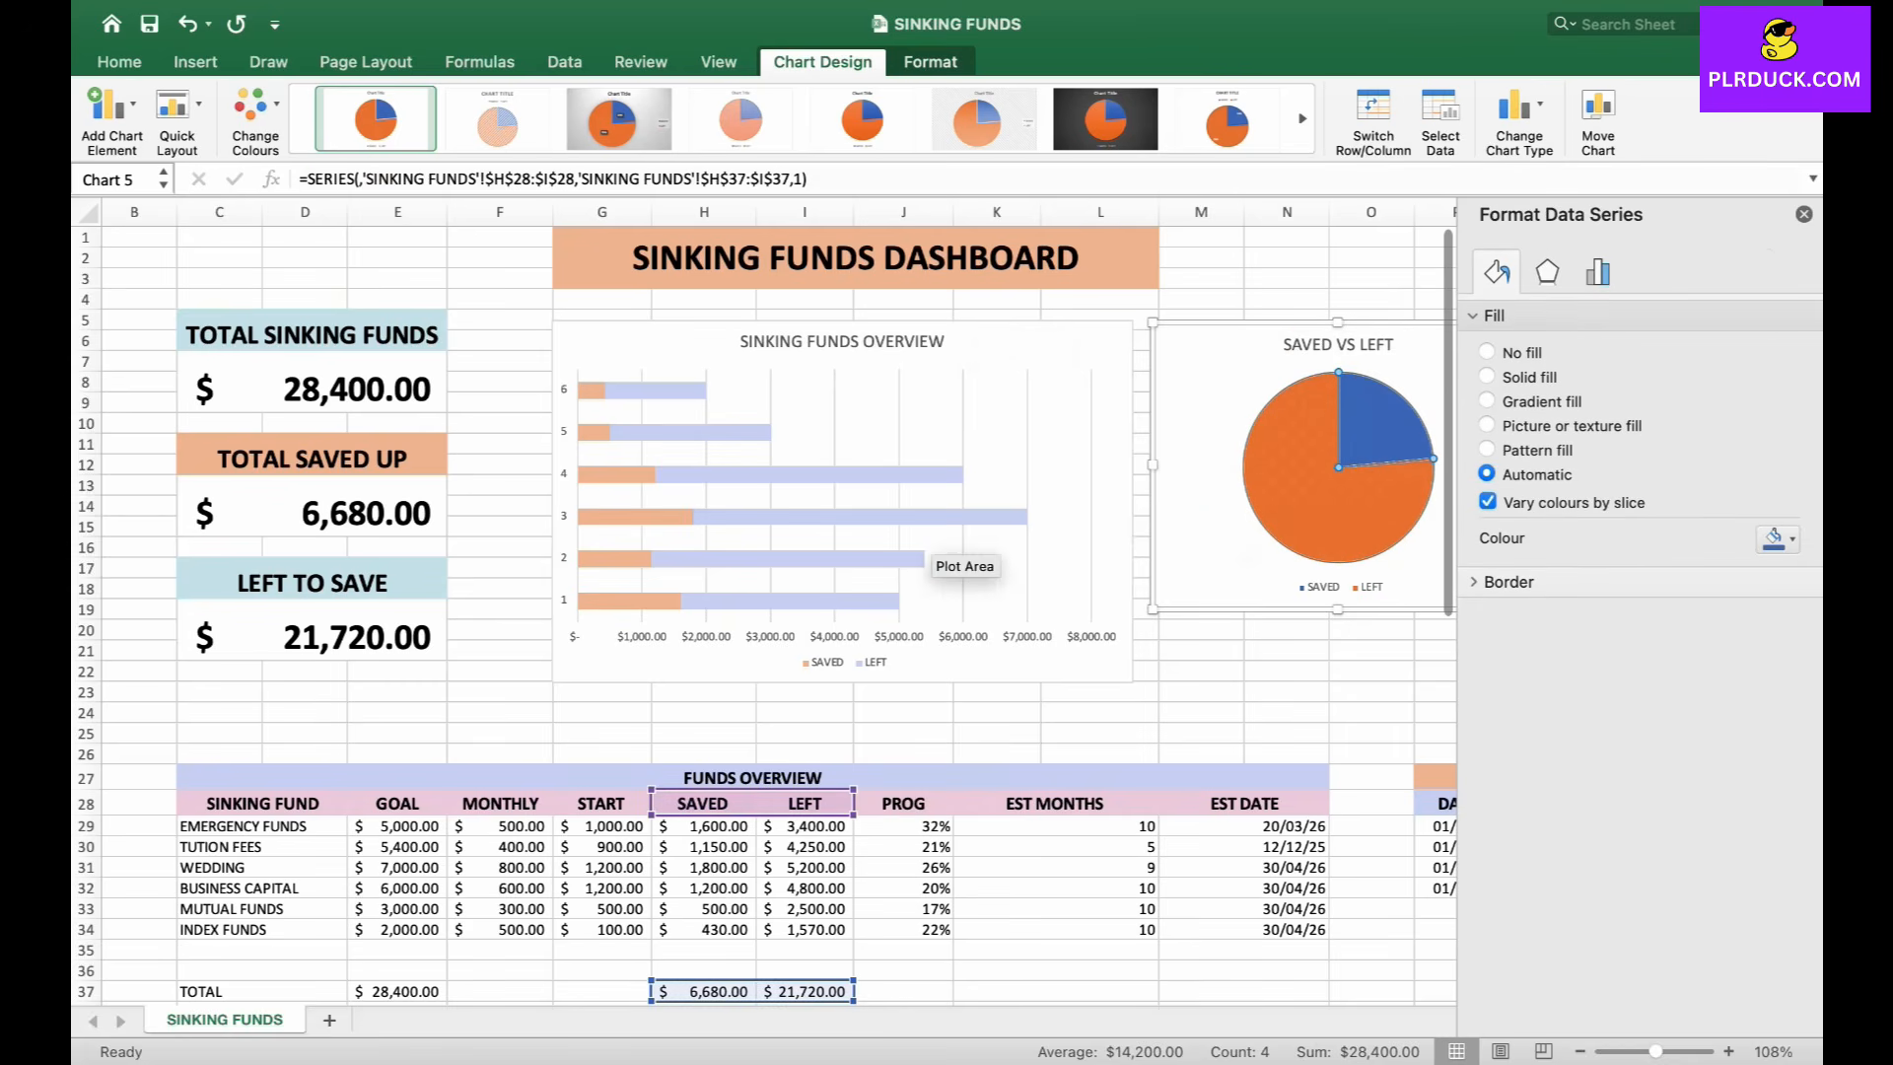
click(177, 108)
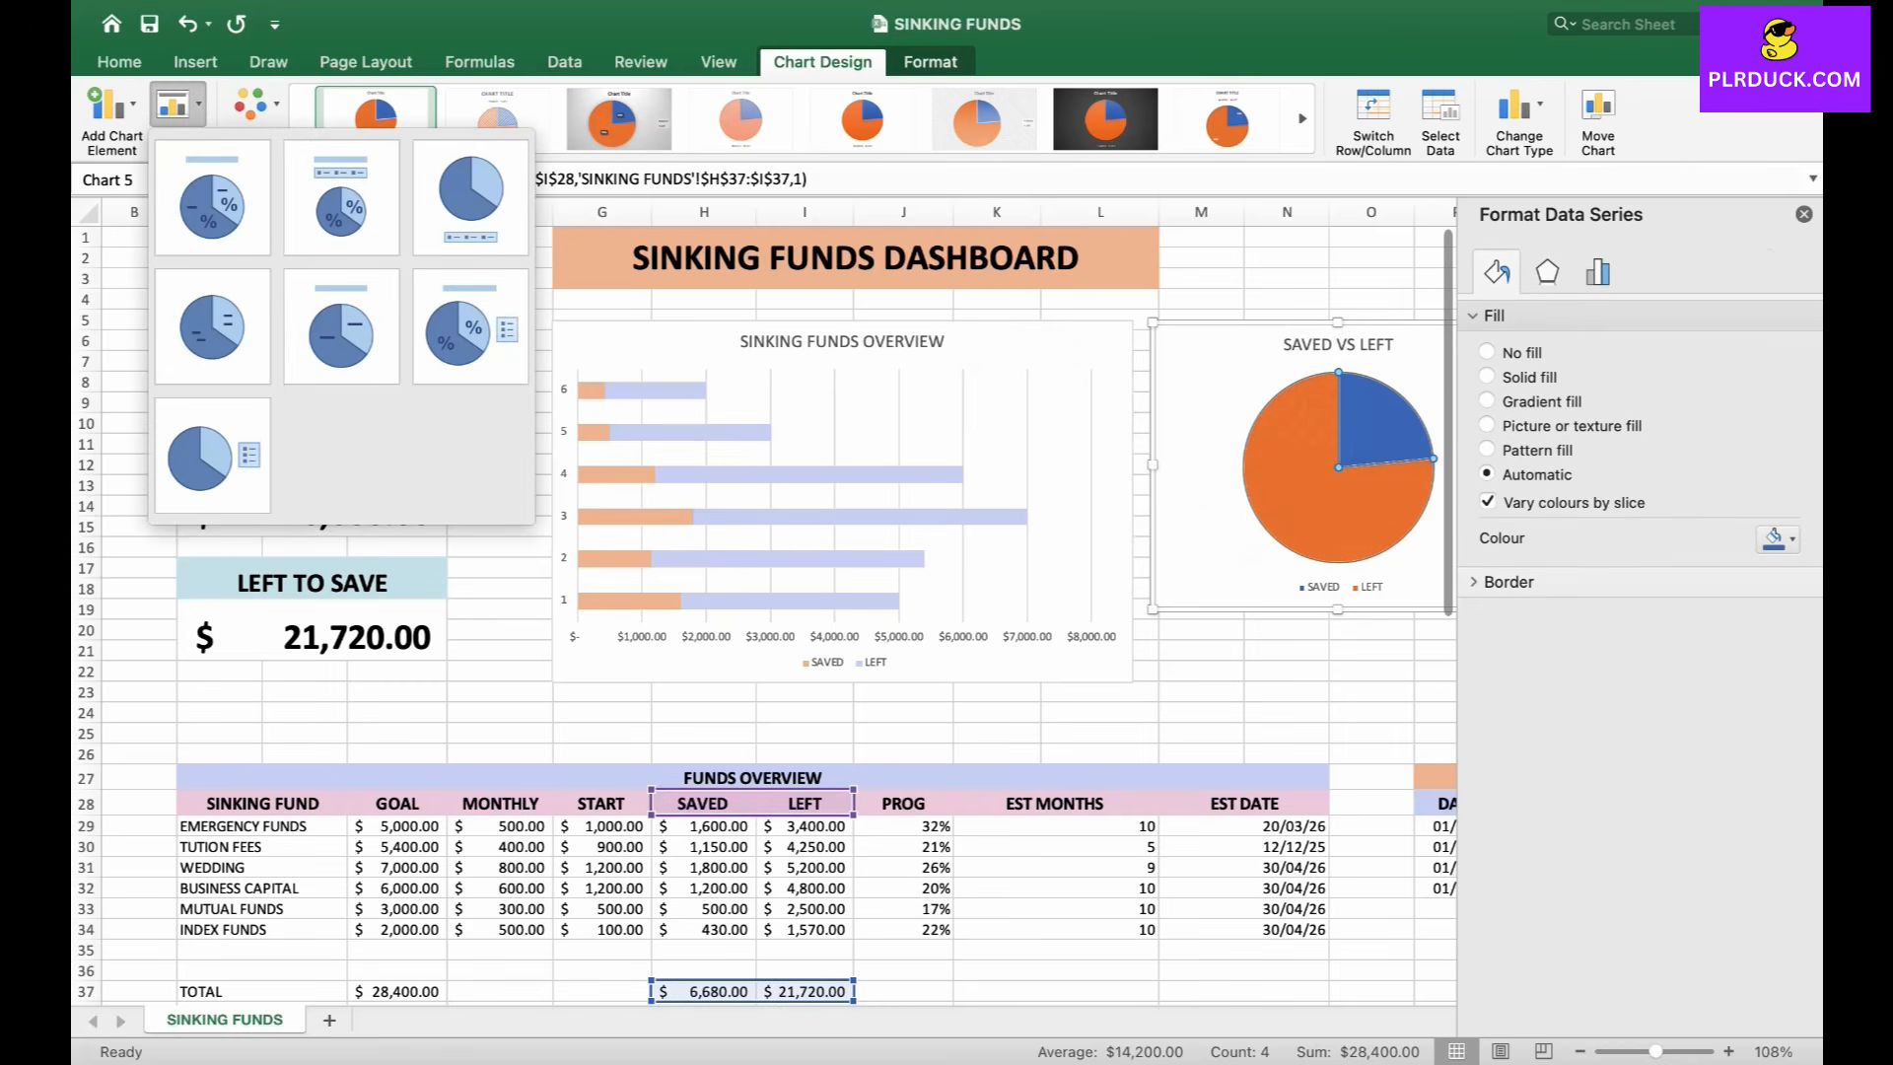
click(213, 198)
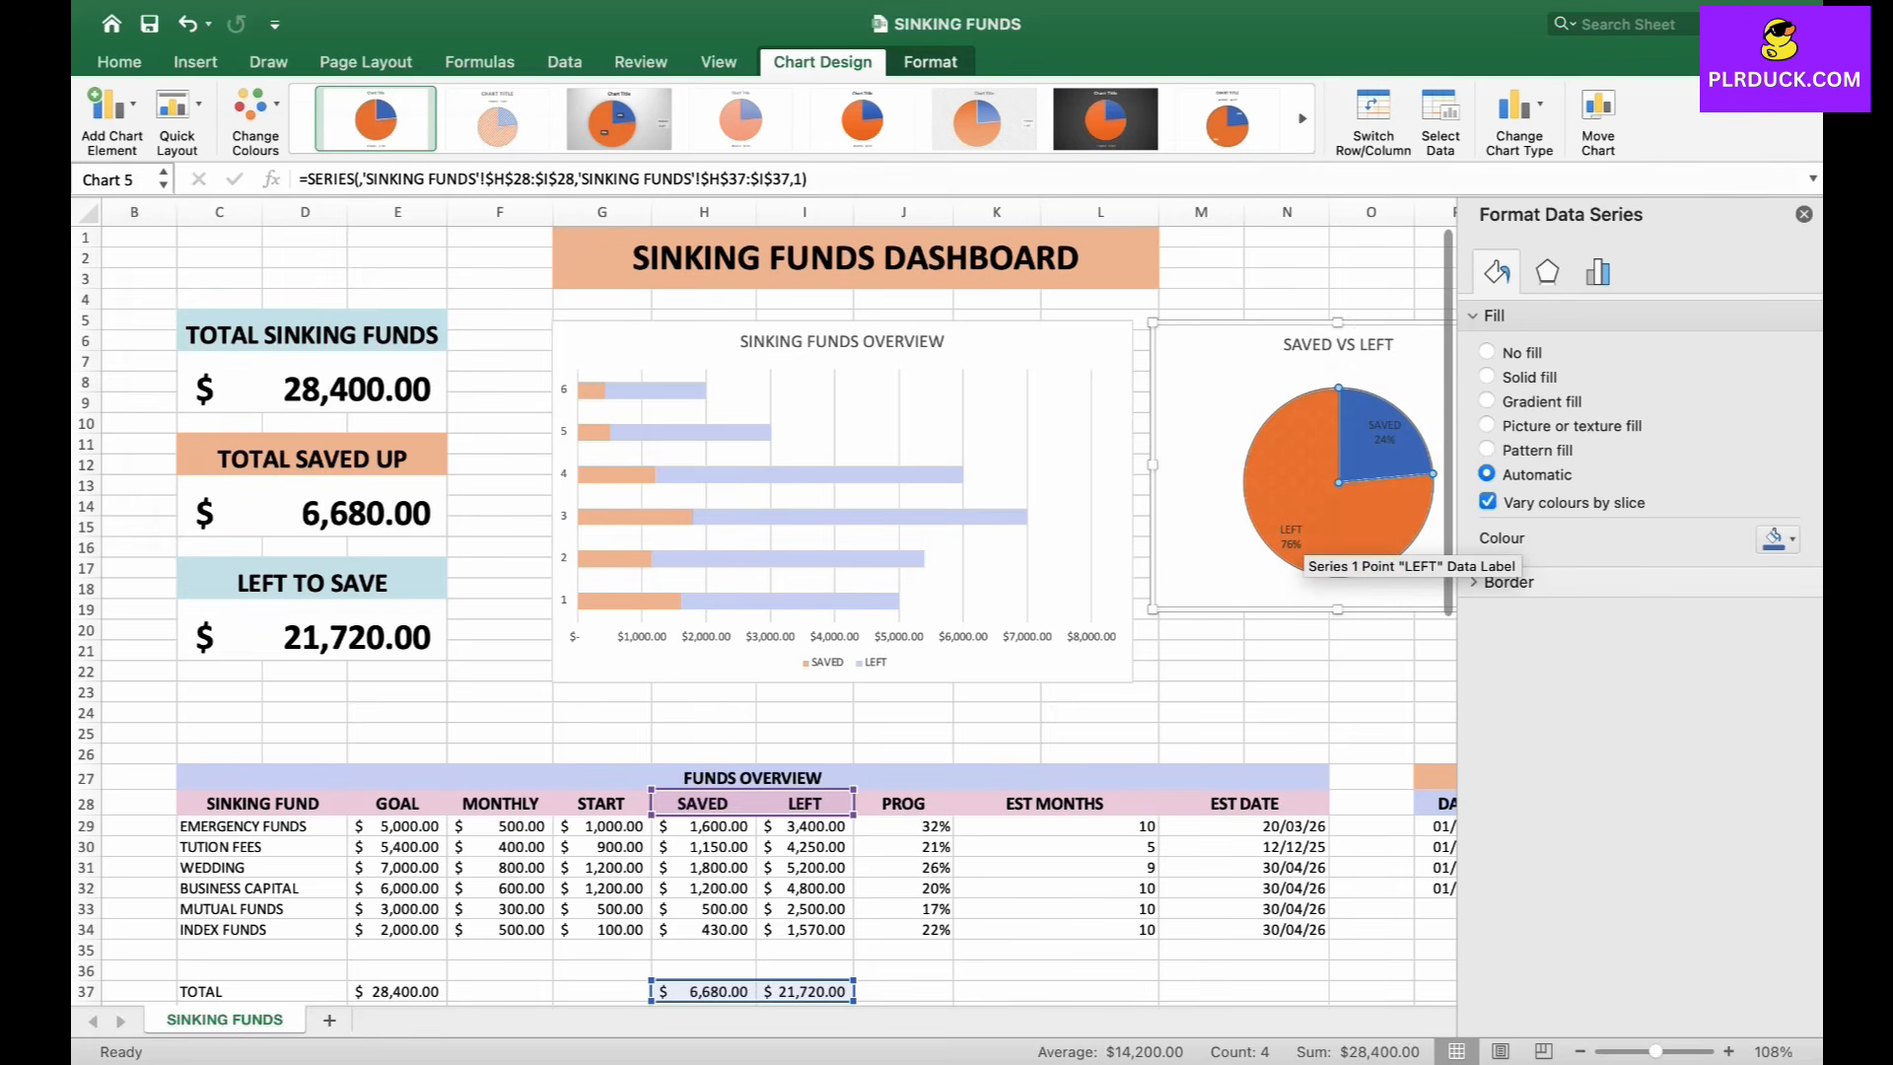
click(178, 108)
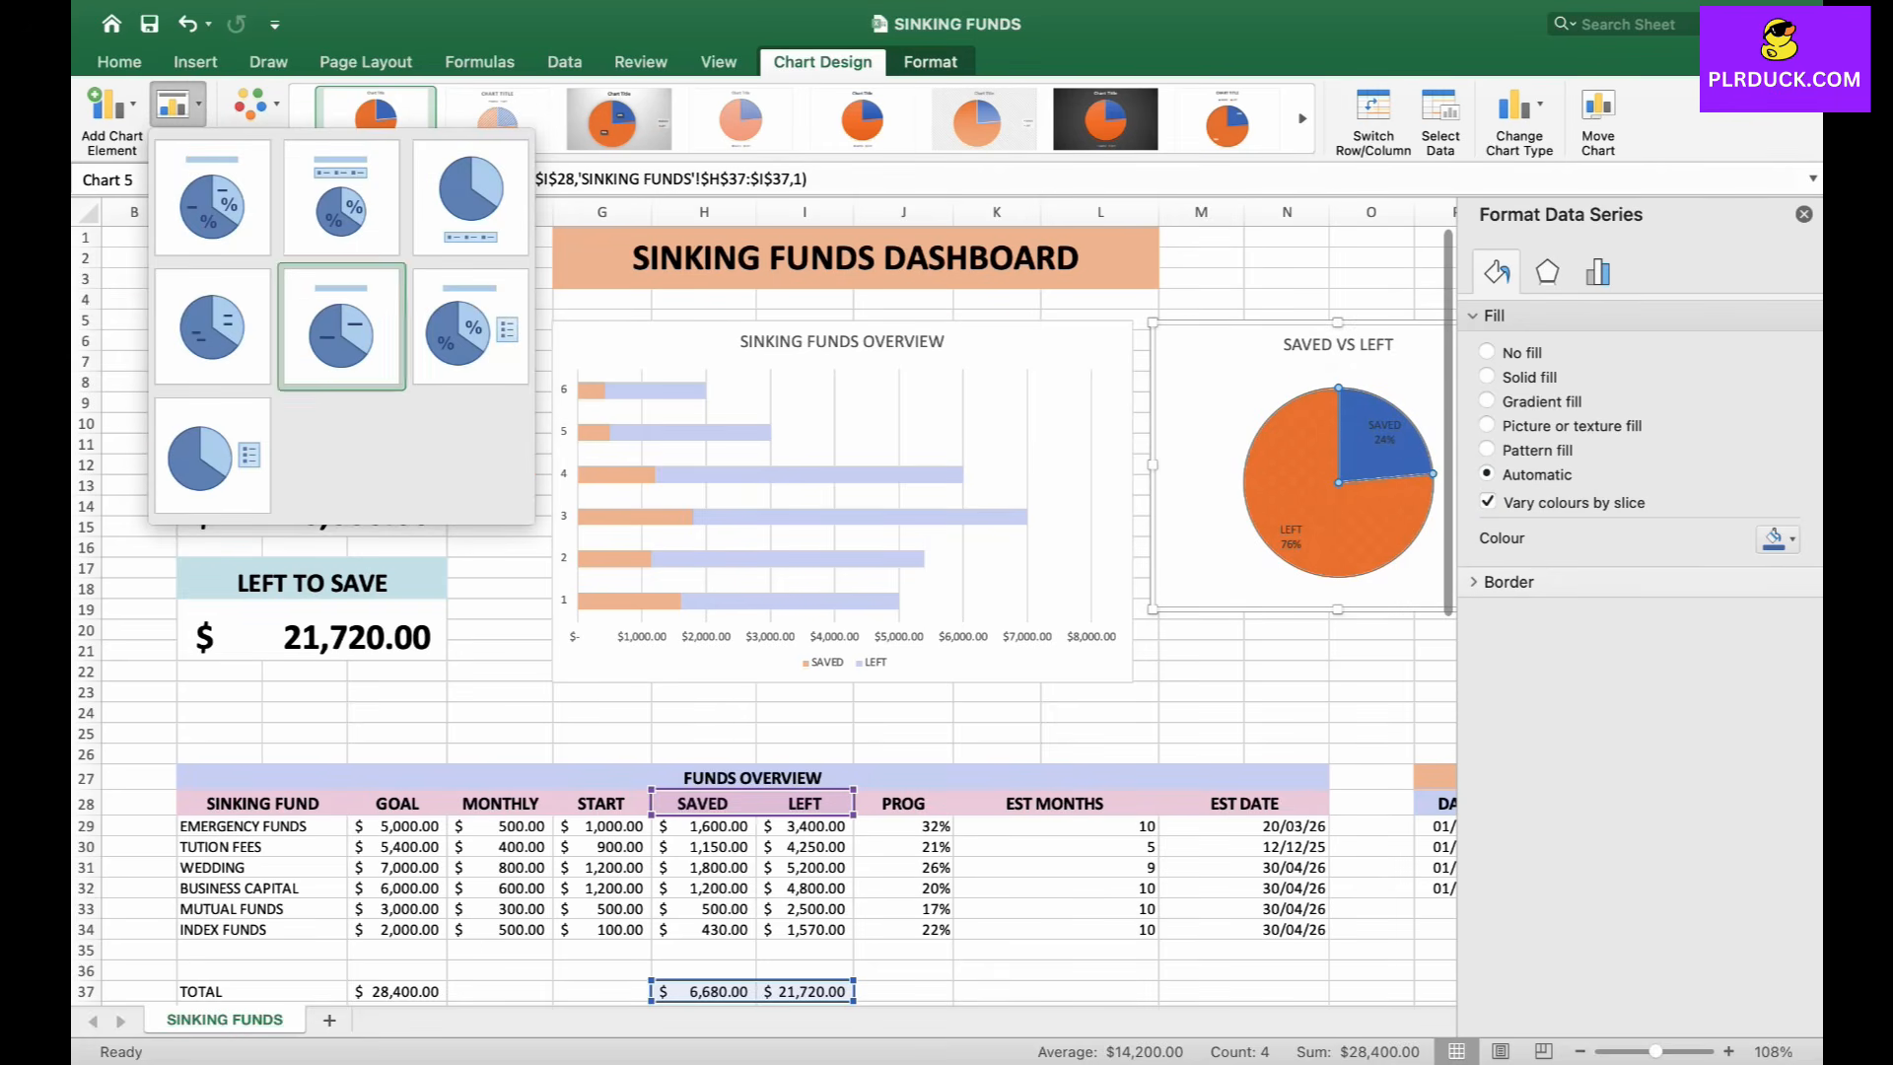
click(340, 197)
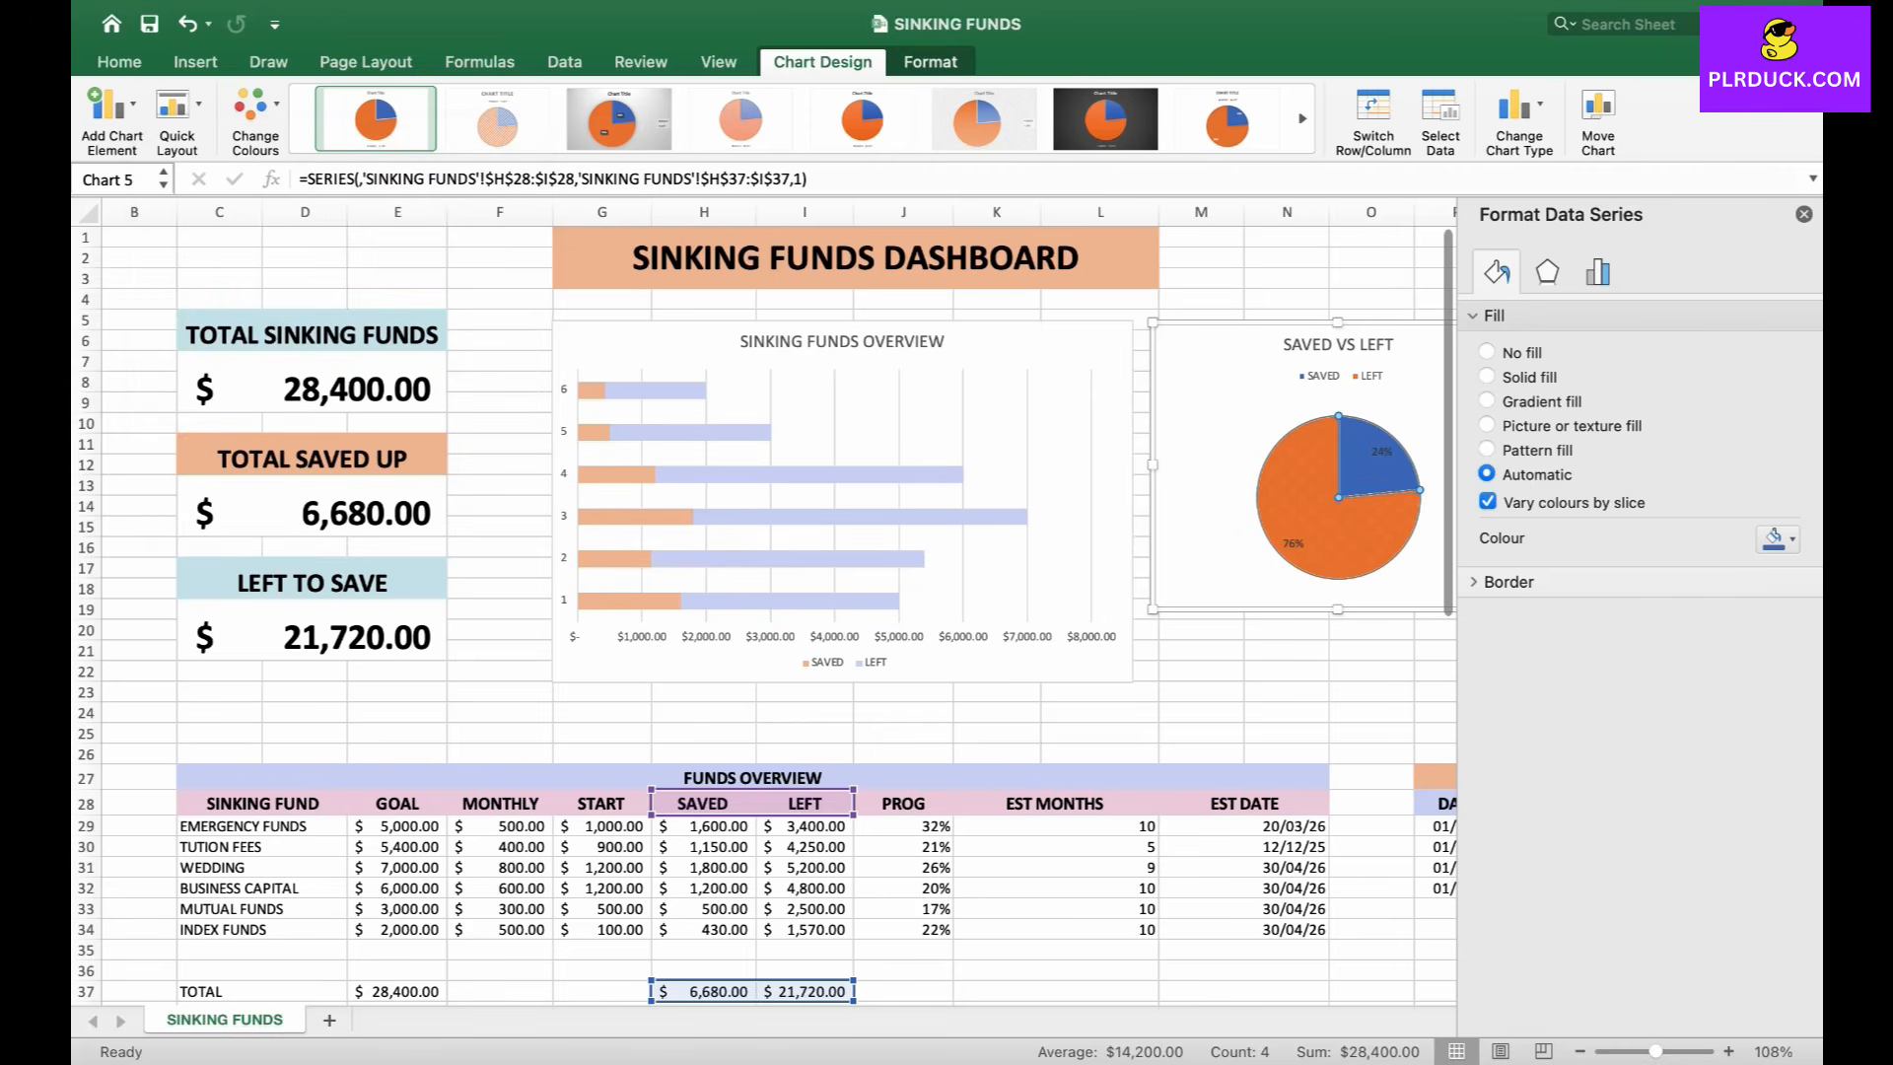
Move the pie chart's legend to the lower-right corner of the chart area.
click(1319, 377)
click(1318, 377)
click(1369, 405)
click(1321, 376)
click(1321, 377)
click(1368, 422)
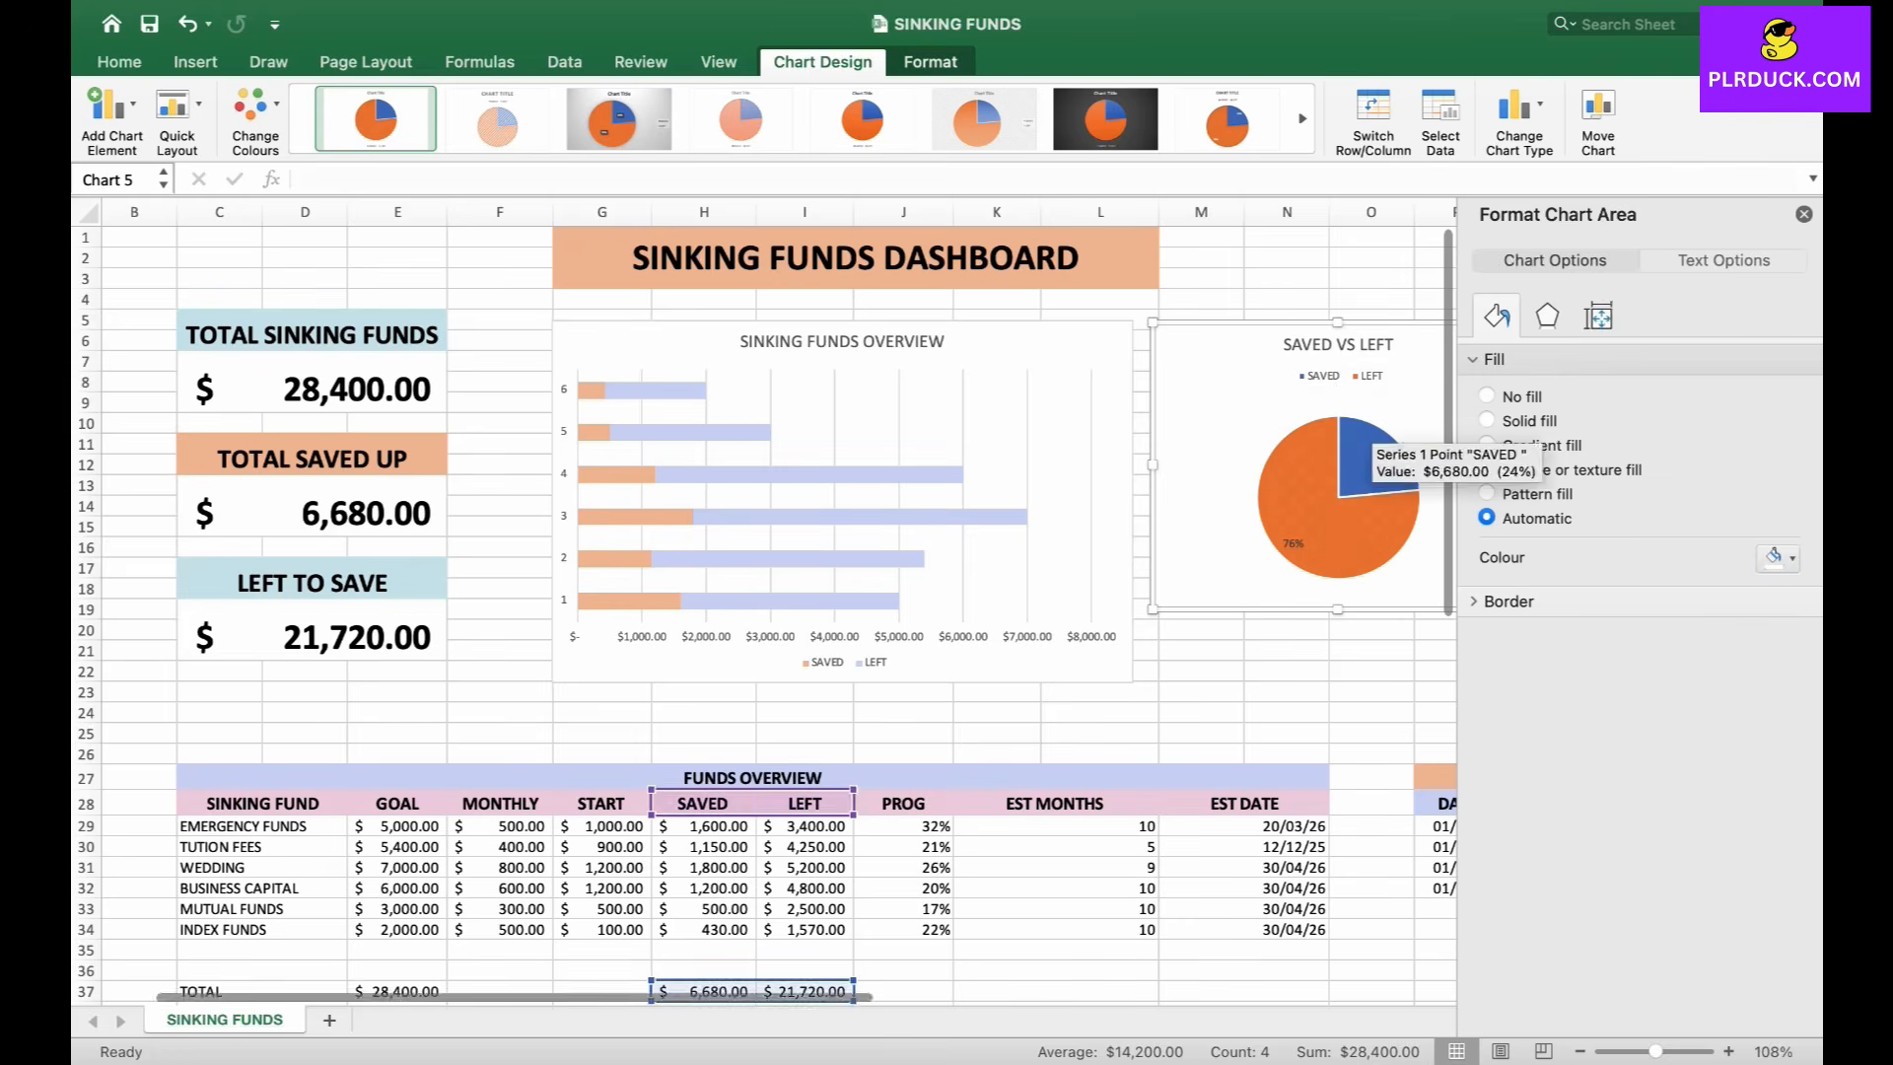
click(1343, 381)
click(1371, 376)
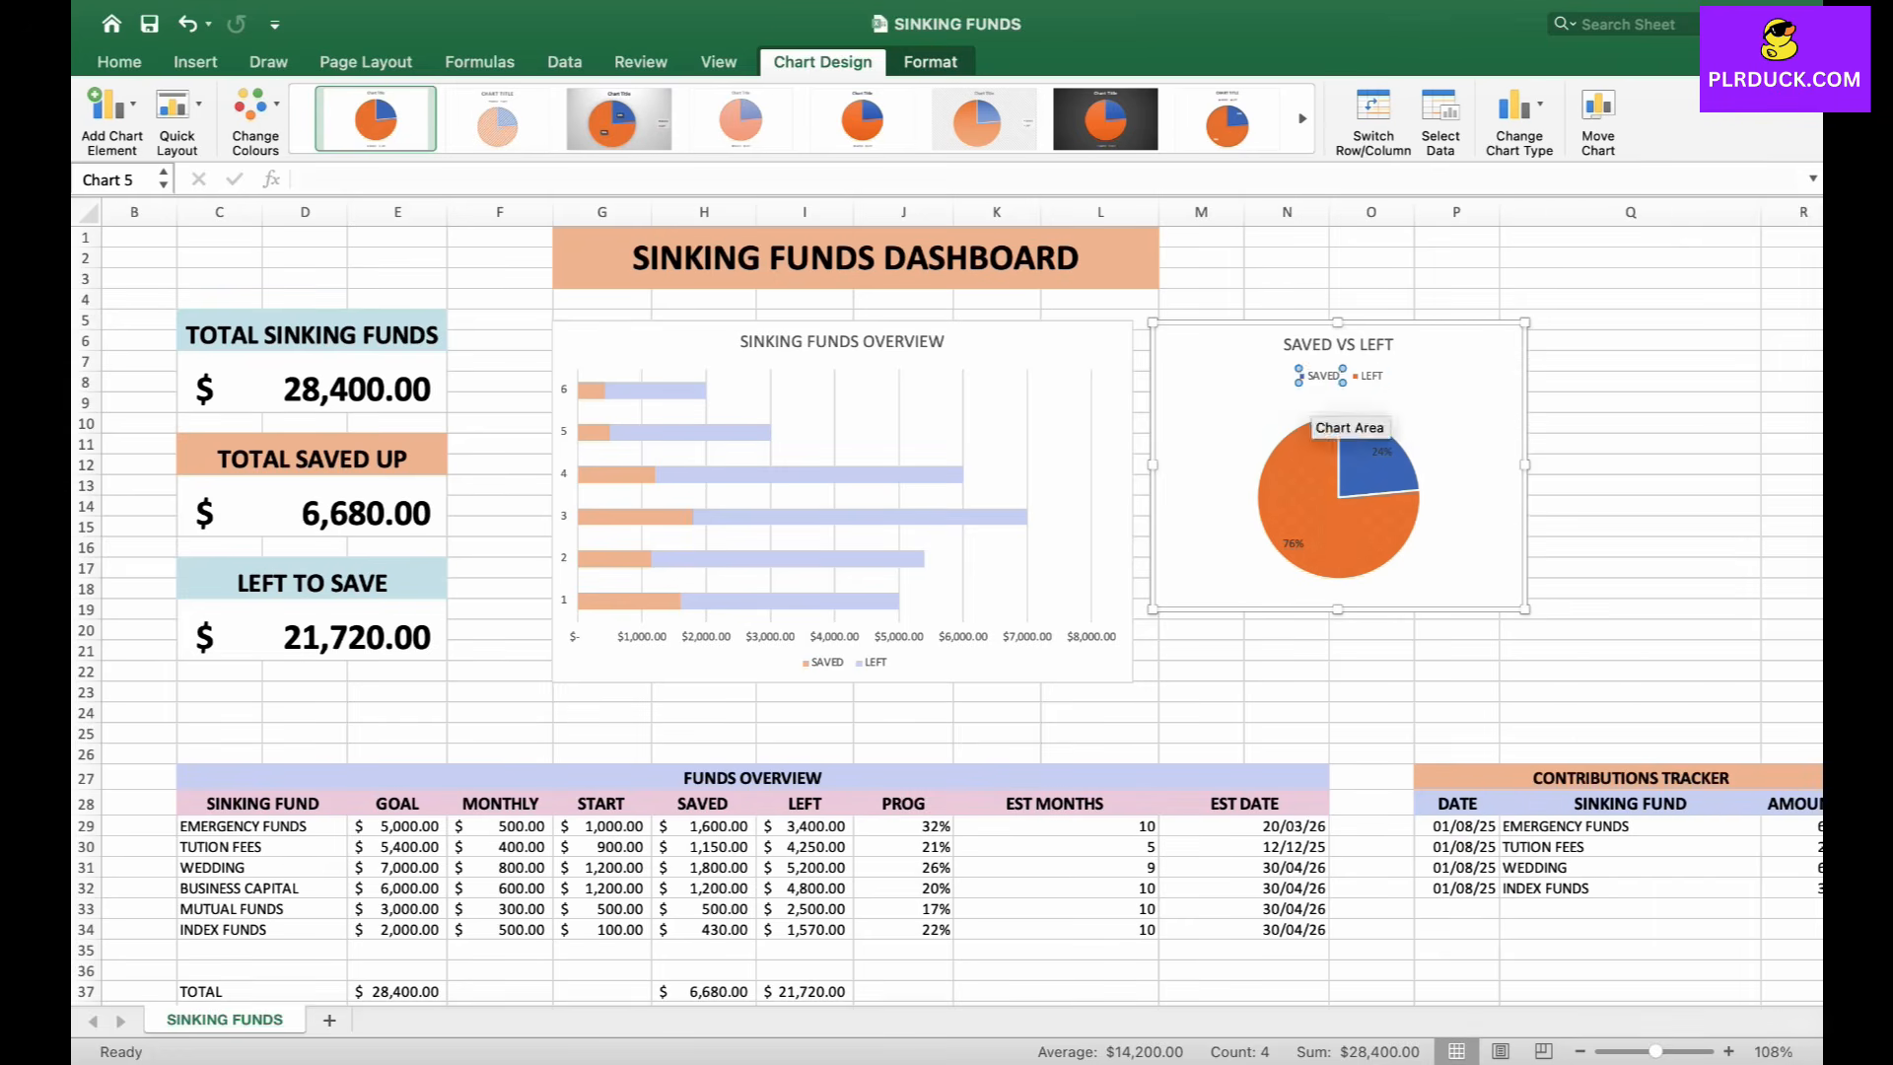
click(1345, 378)
drag(1365, 377, 1466, 581)
Fill the pie chart's LEFT slice with the recent light pink colour.
click(1400, 543)
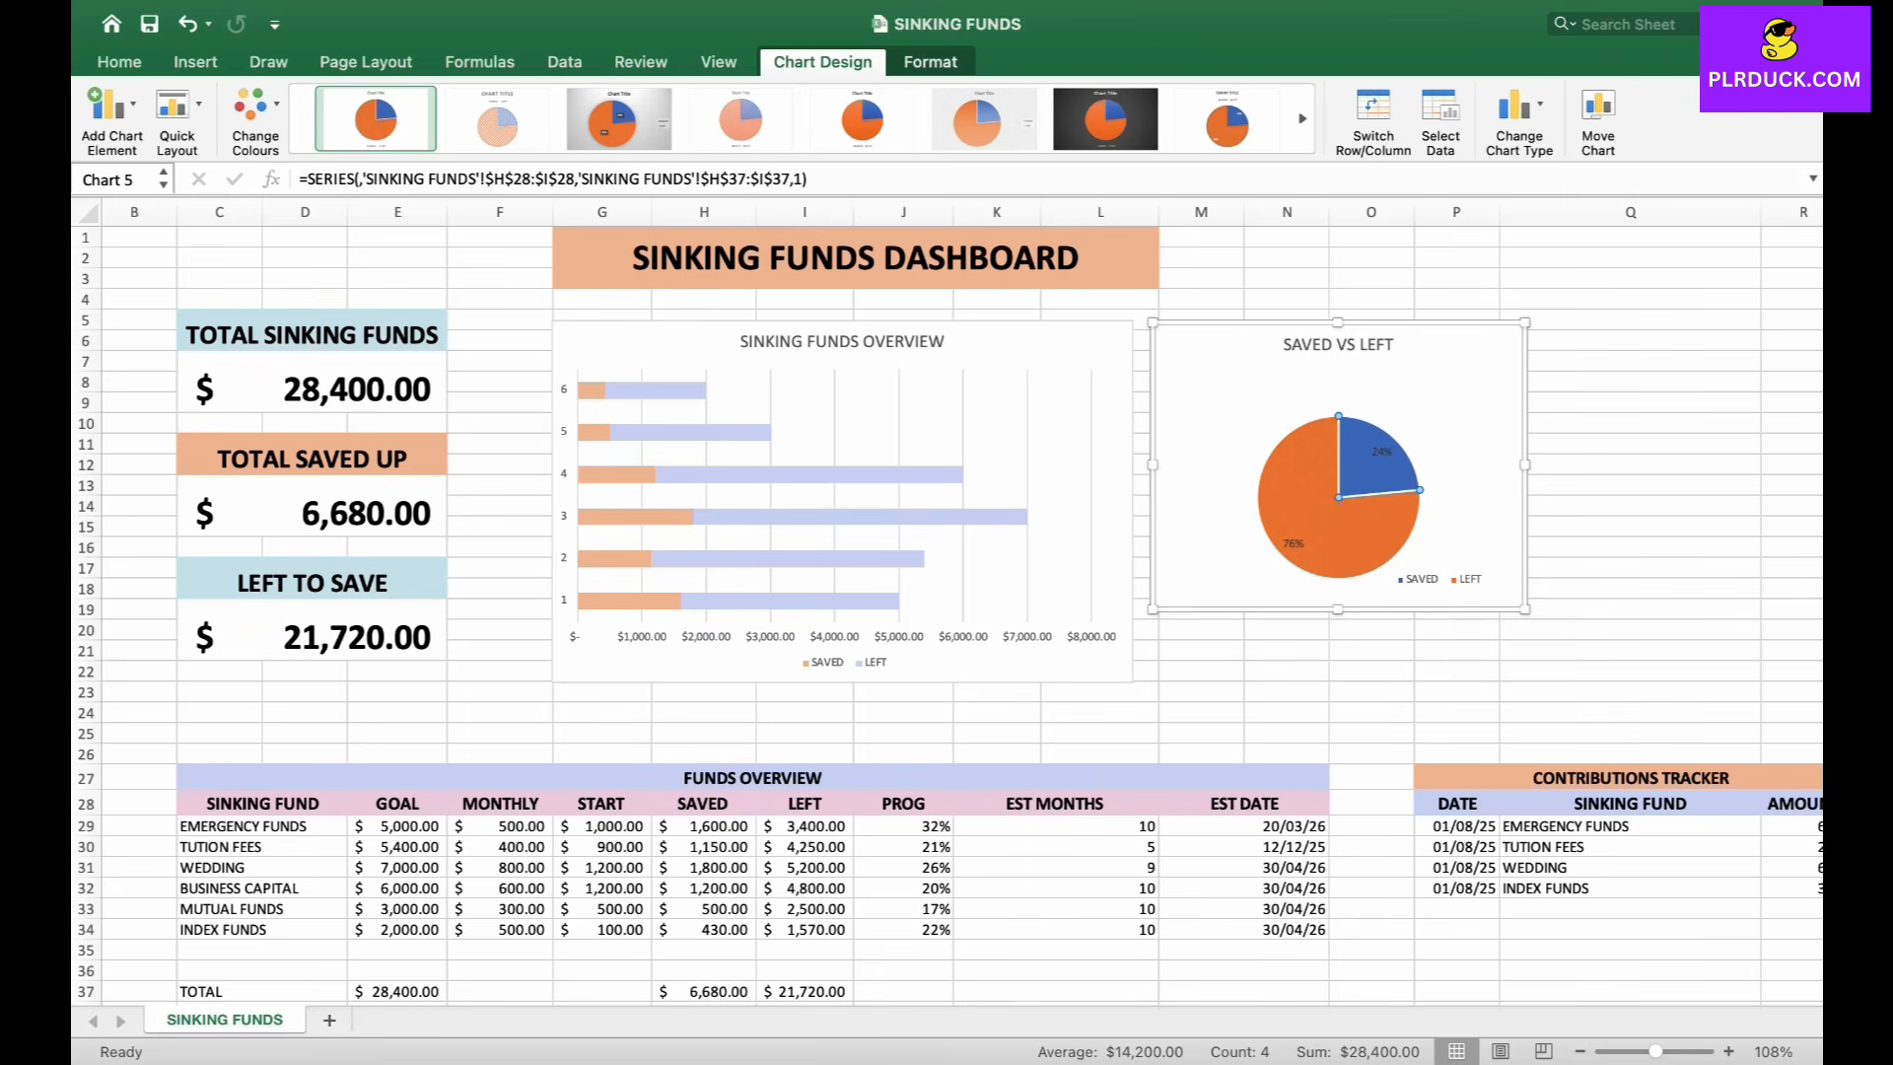
double_click(1321, 507)
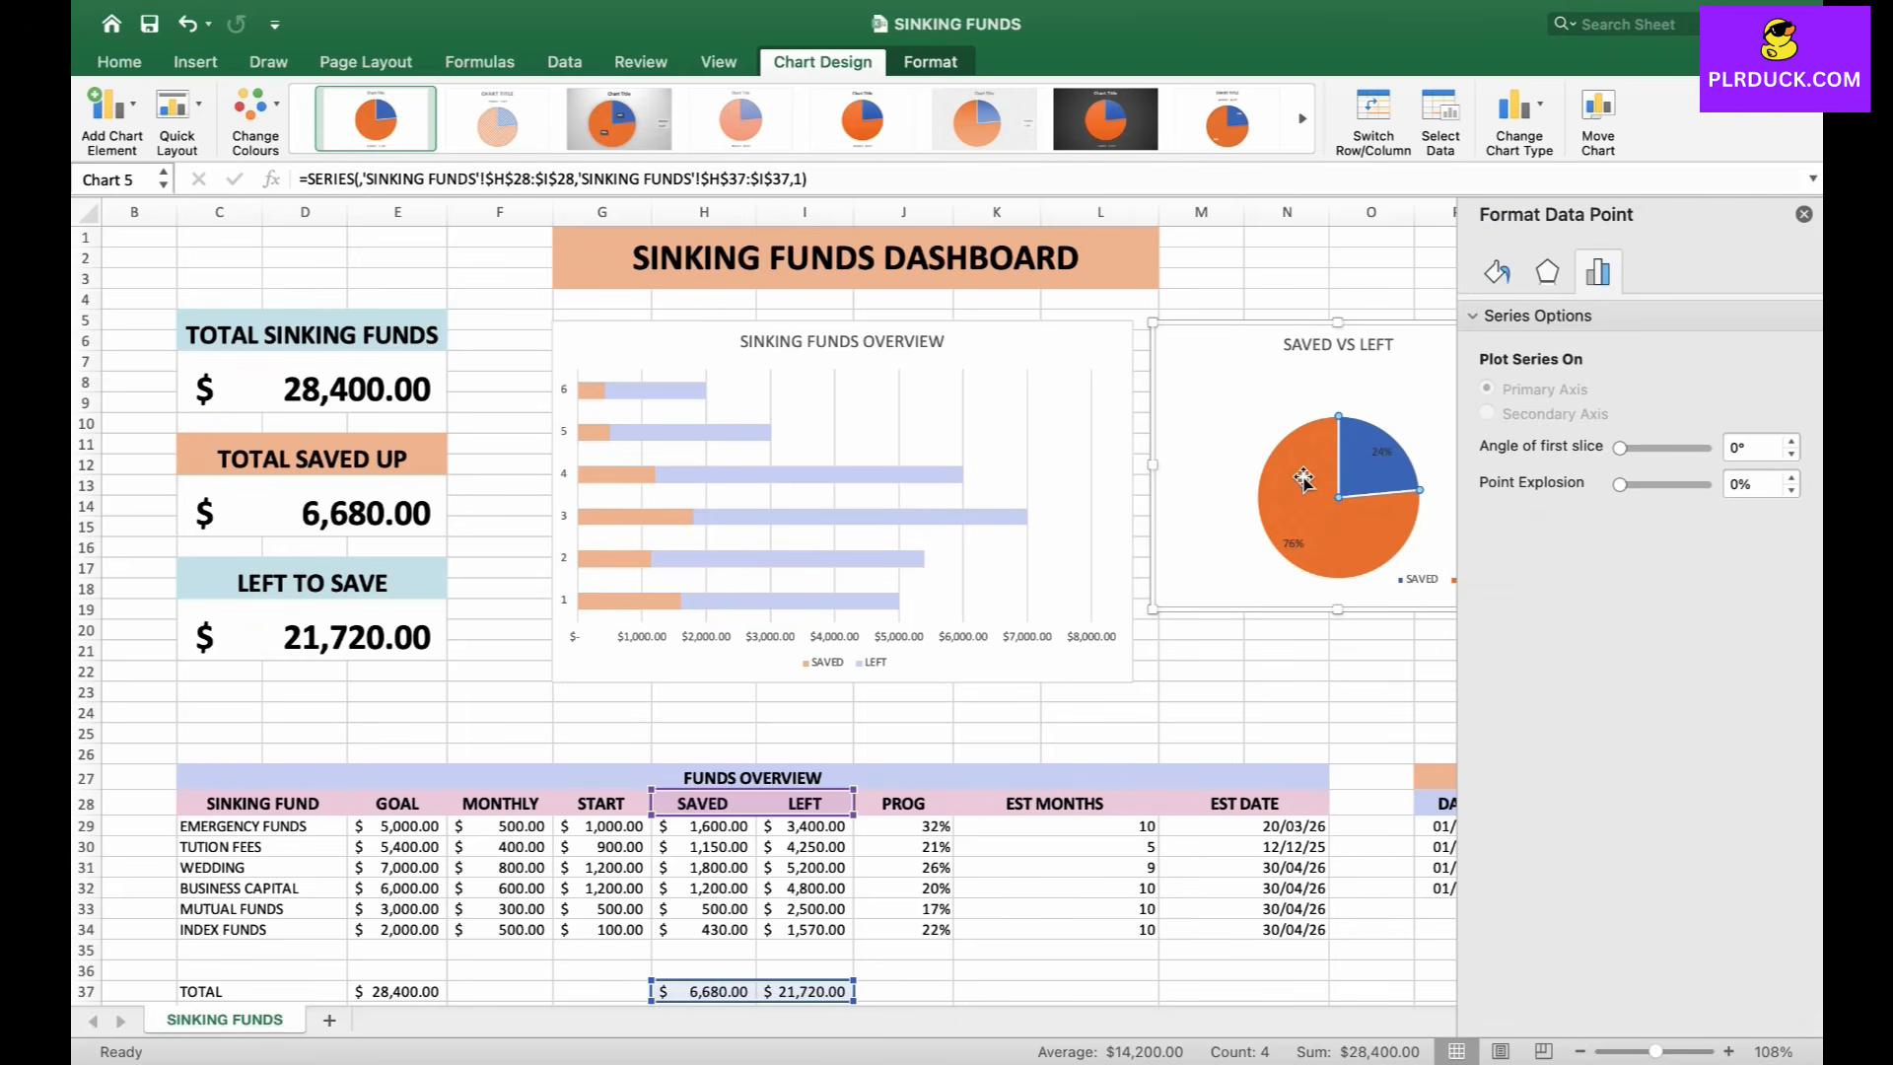
click(1497, 272)
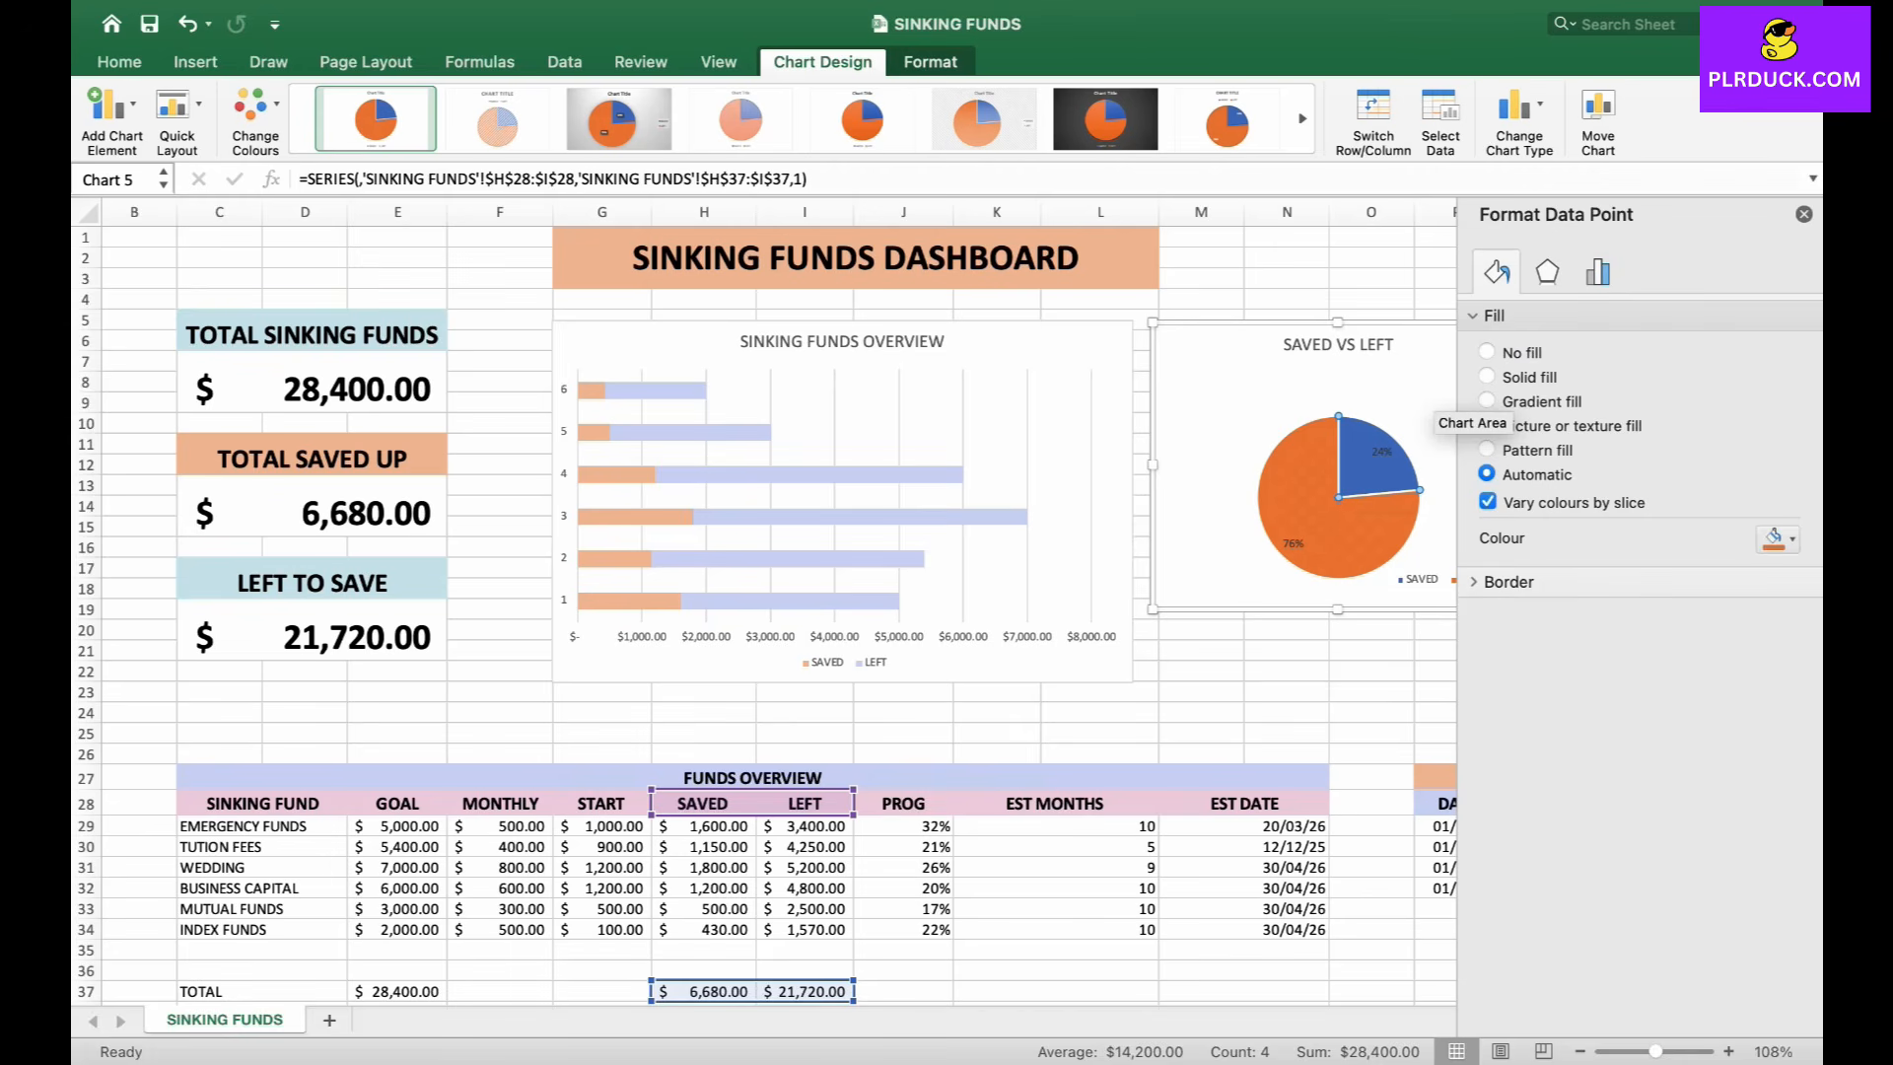
click(1778, 539)
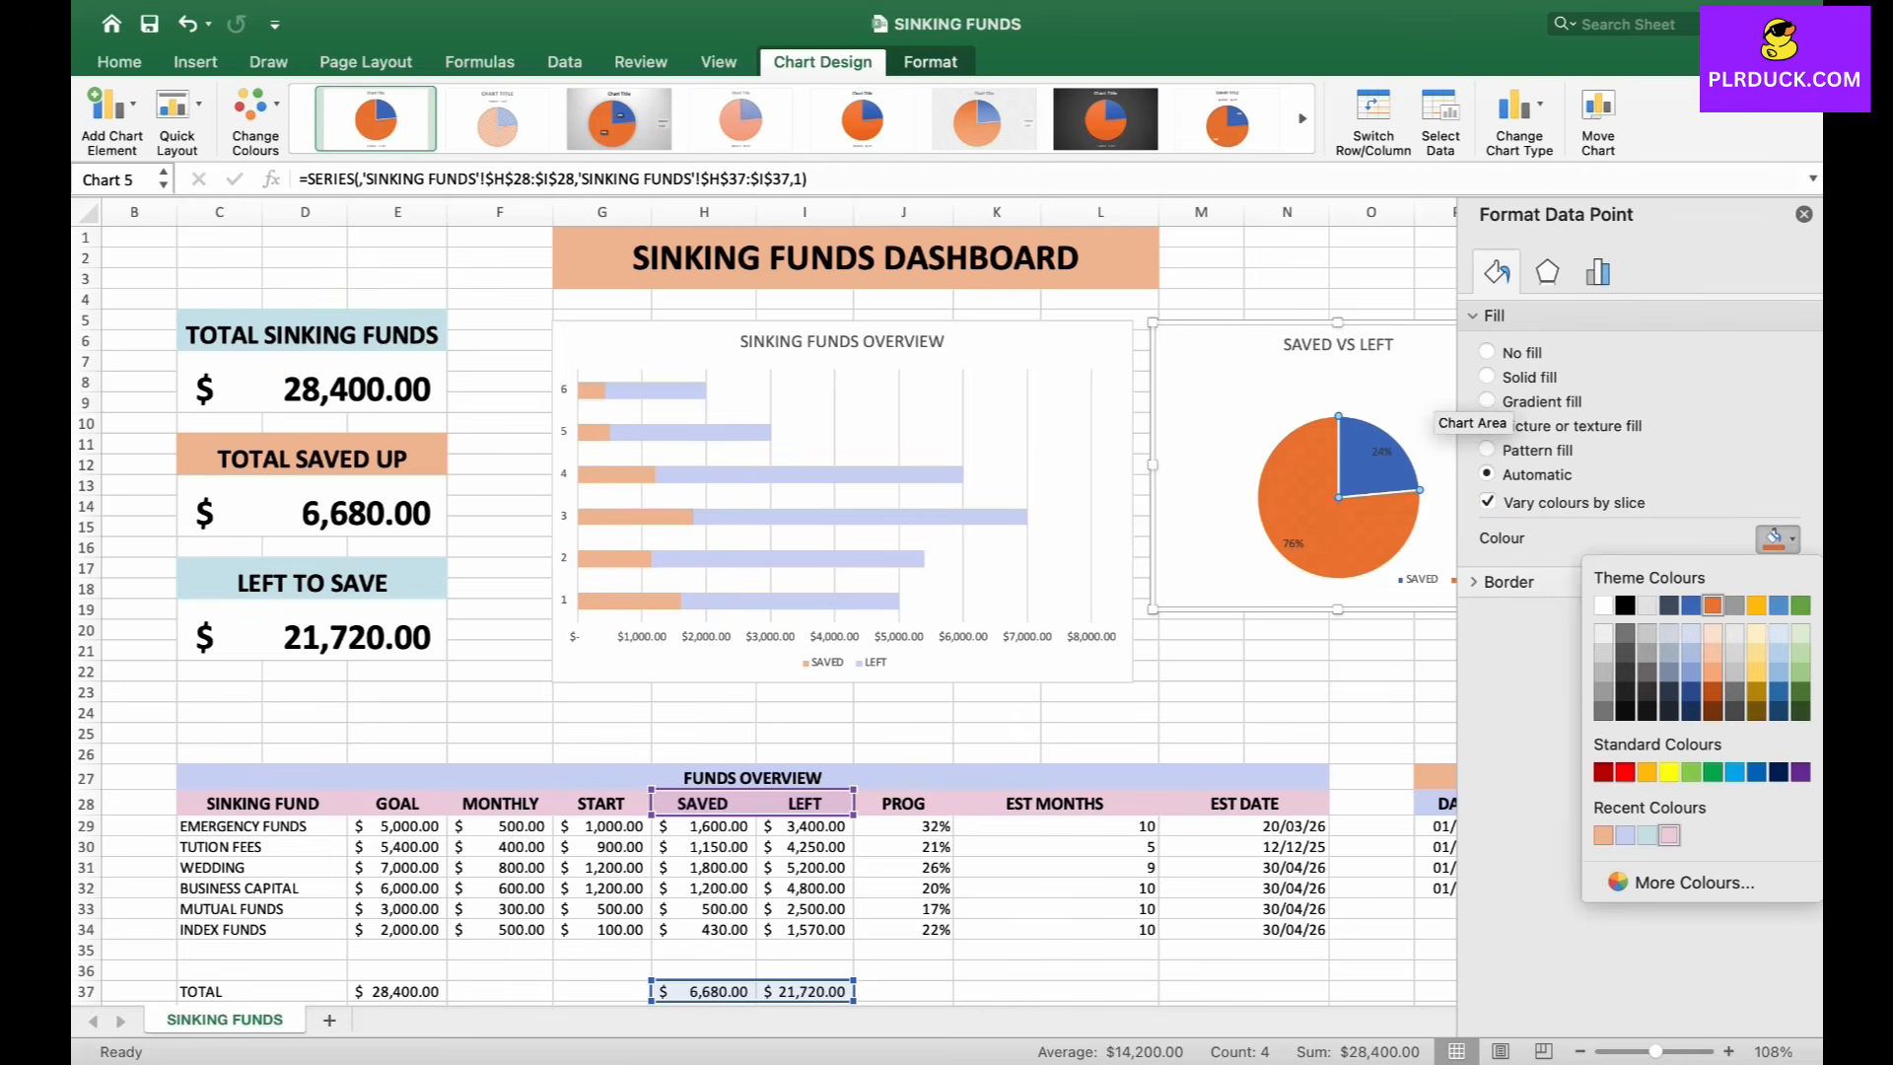
click(1668, 835)
Fill the pie chart's SAVED slice with the recent light orange colour.
click(1376, 480)
click(1778, 539)
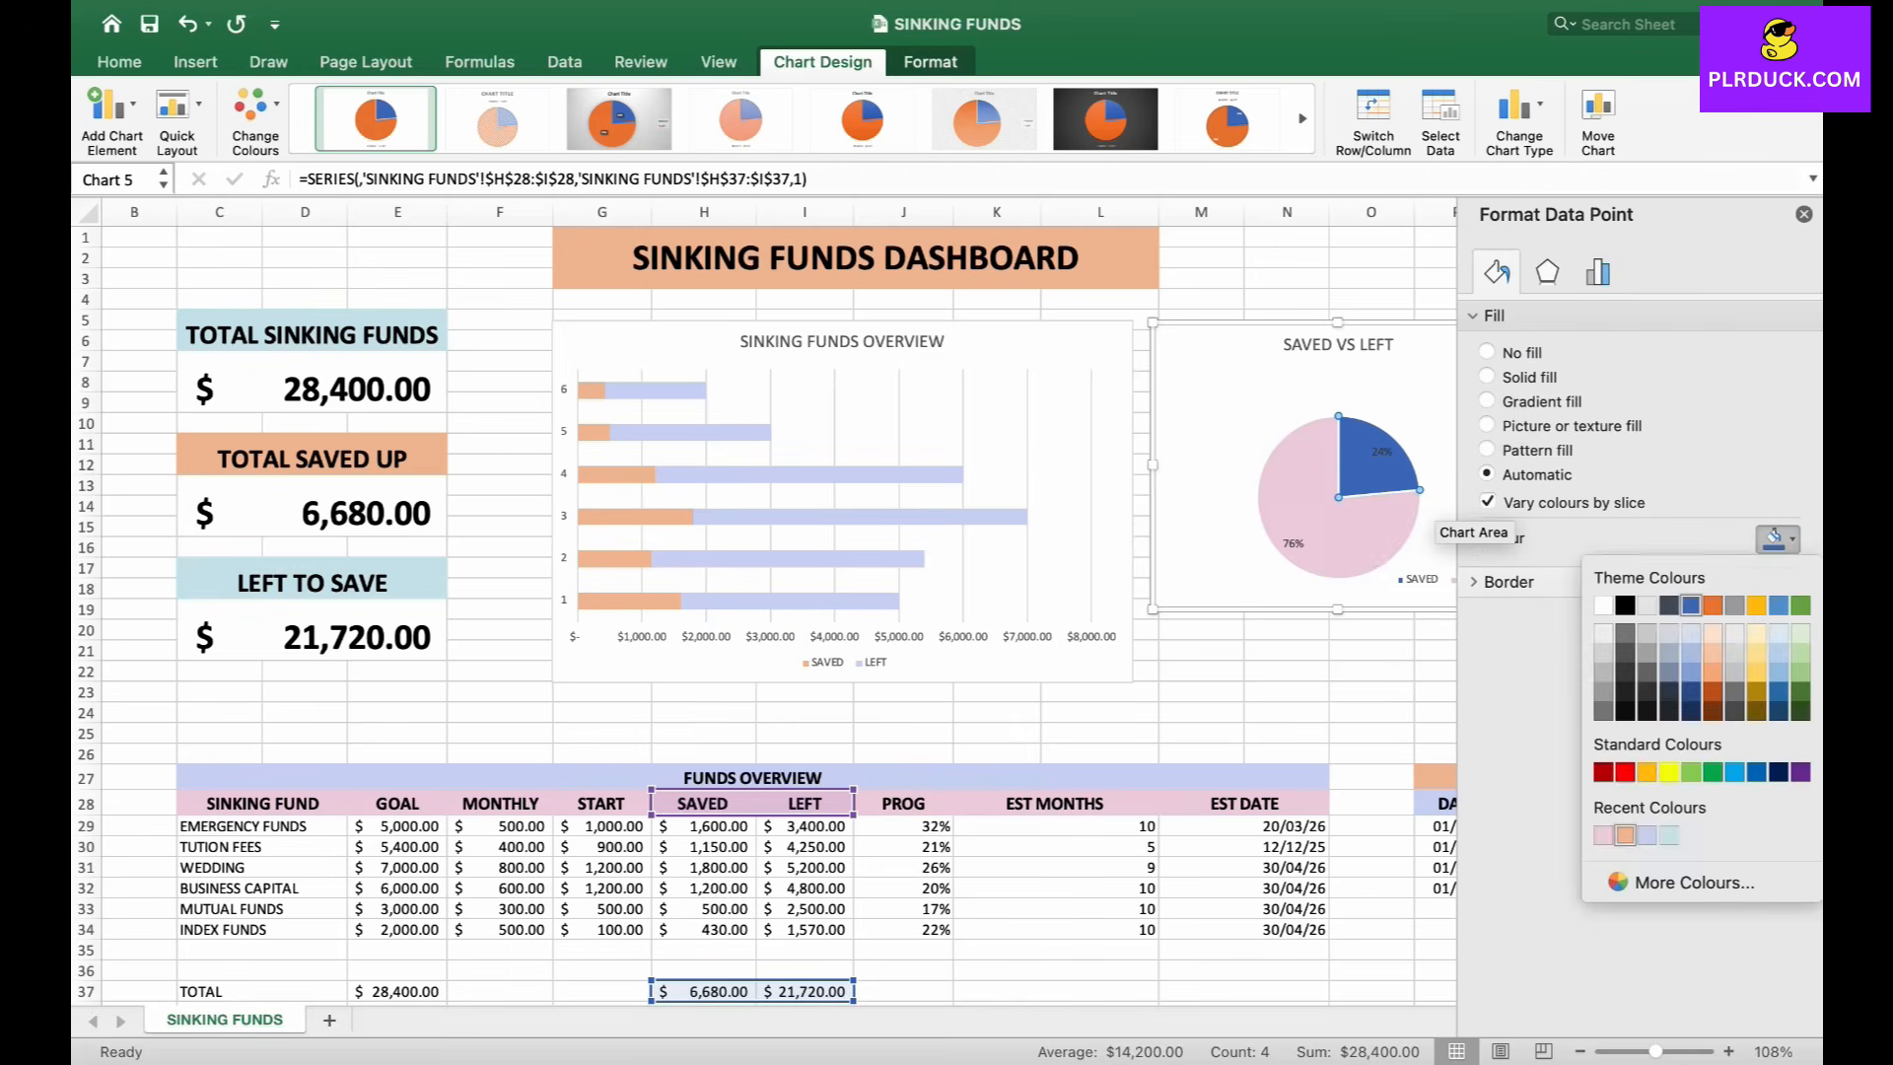
click(1625, 836)
click(1285, 691)
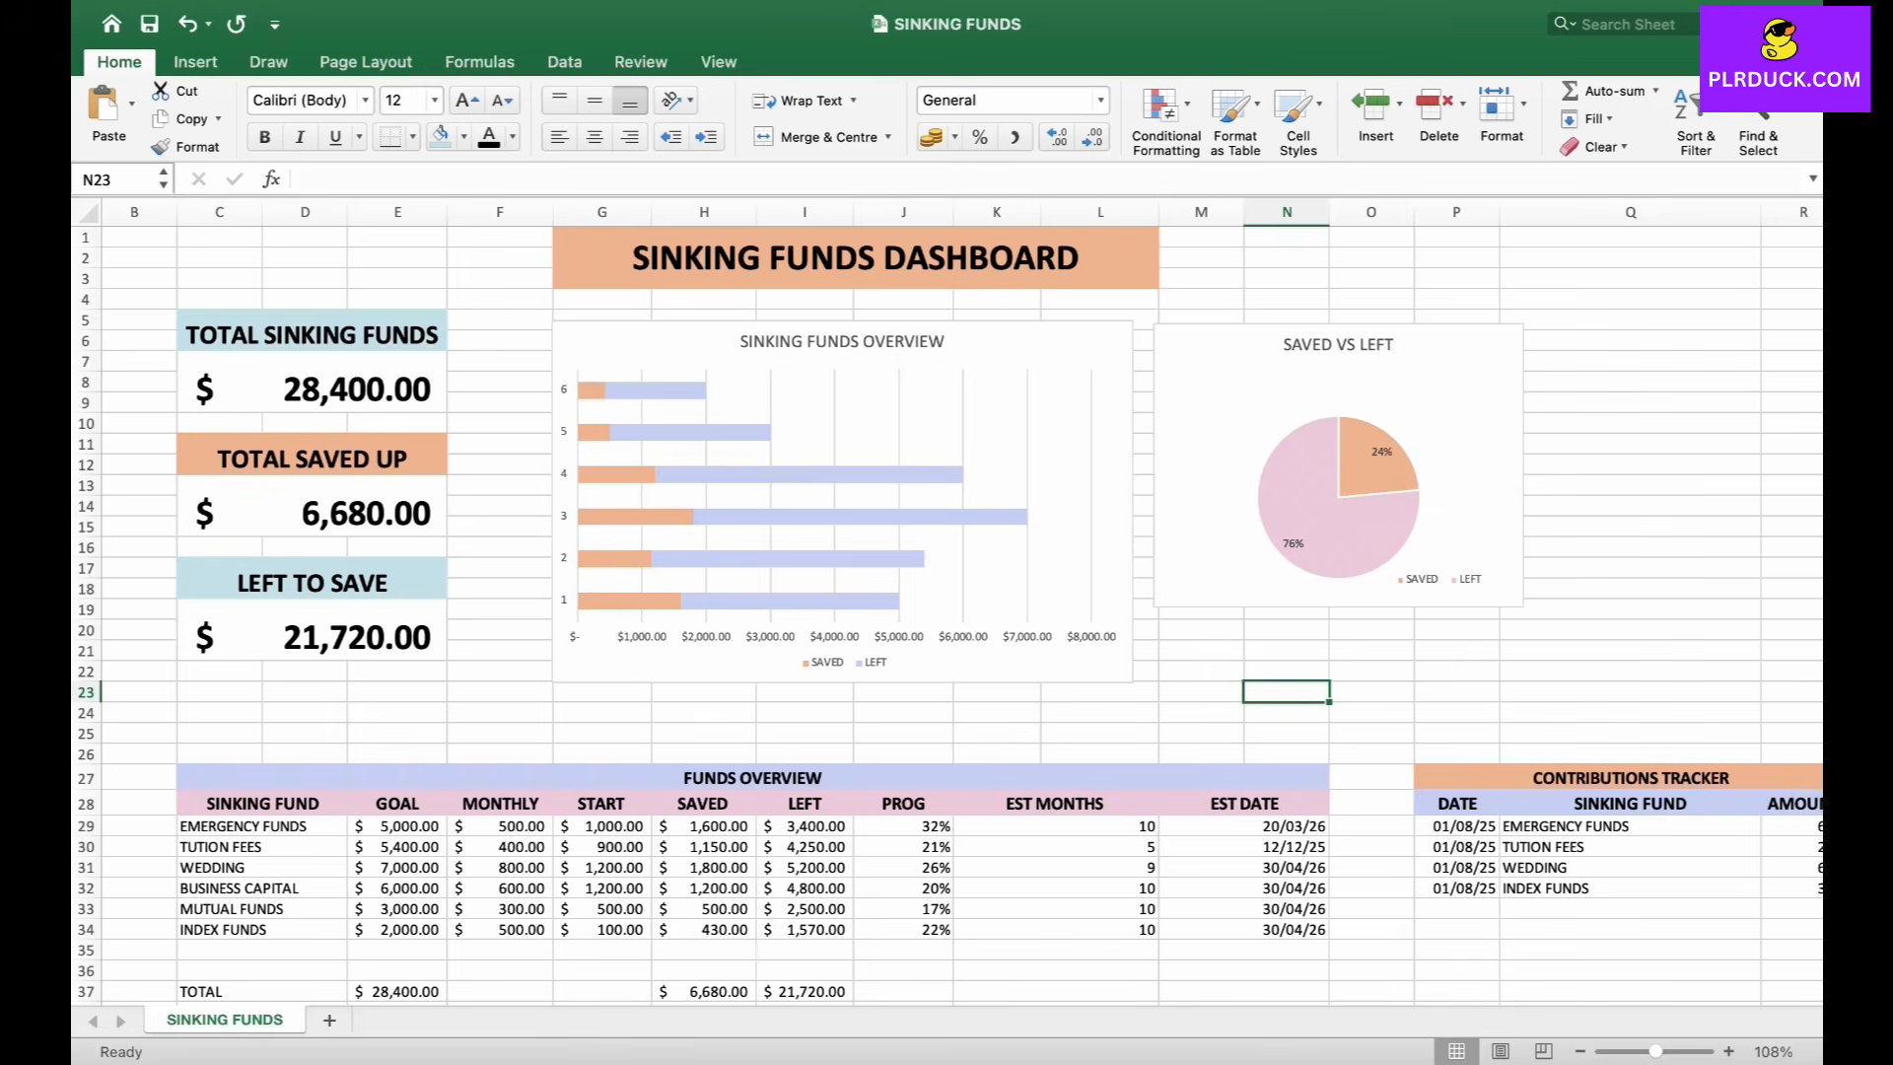
Insert a doughnut chart from the sinking fund names and GOAL amounts in rows 29 to 33.
scroll(947, 592, down, 2)
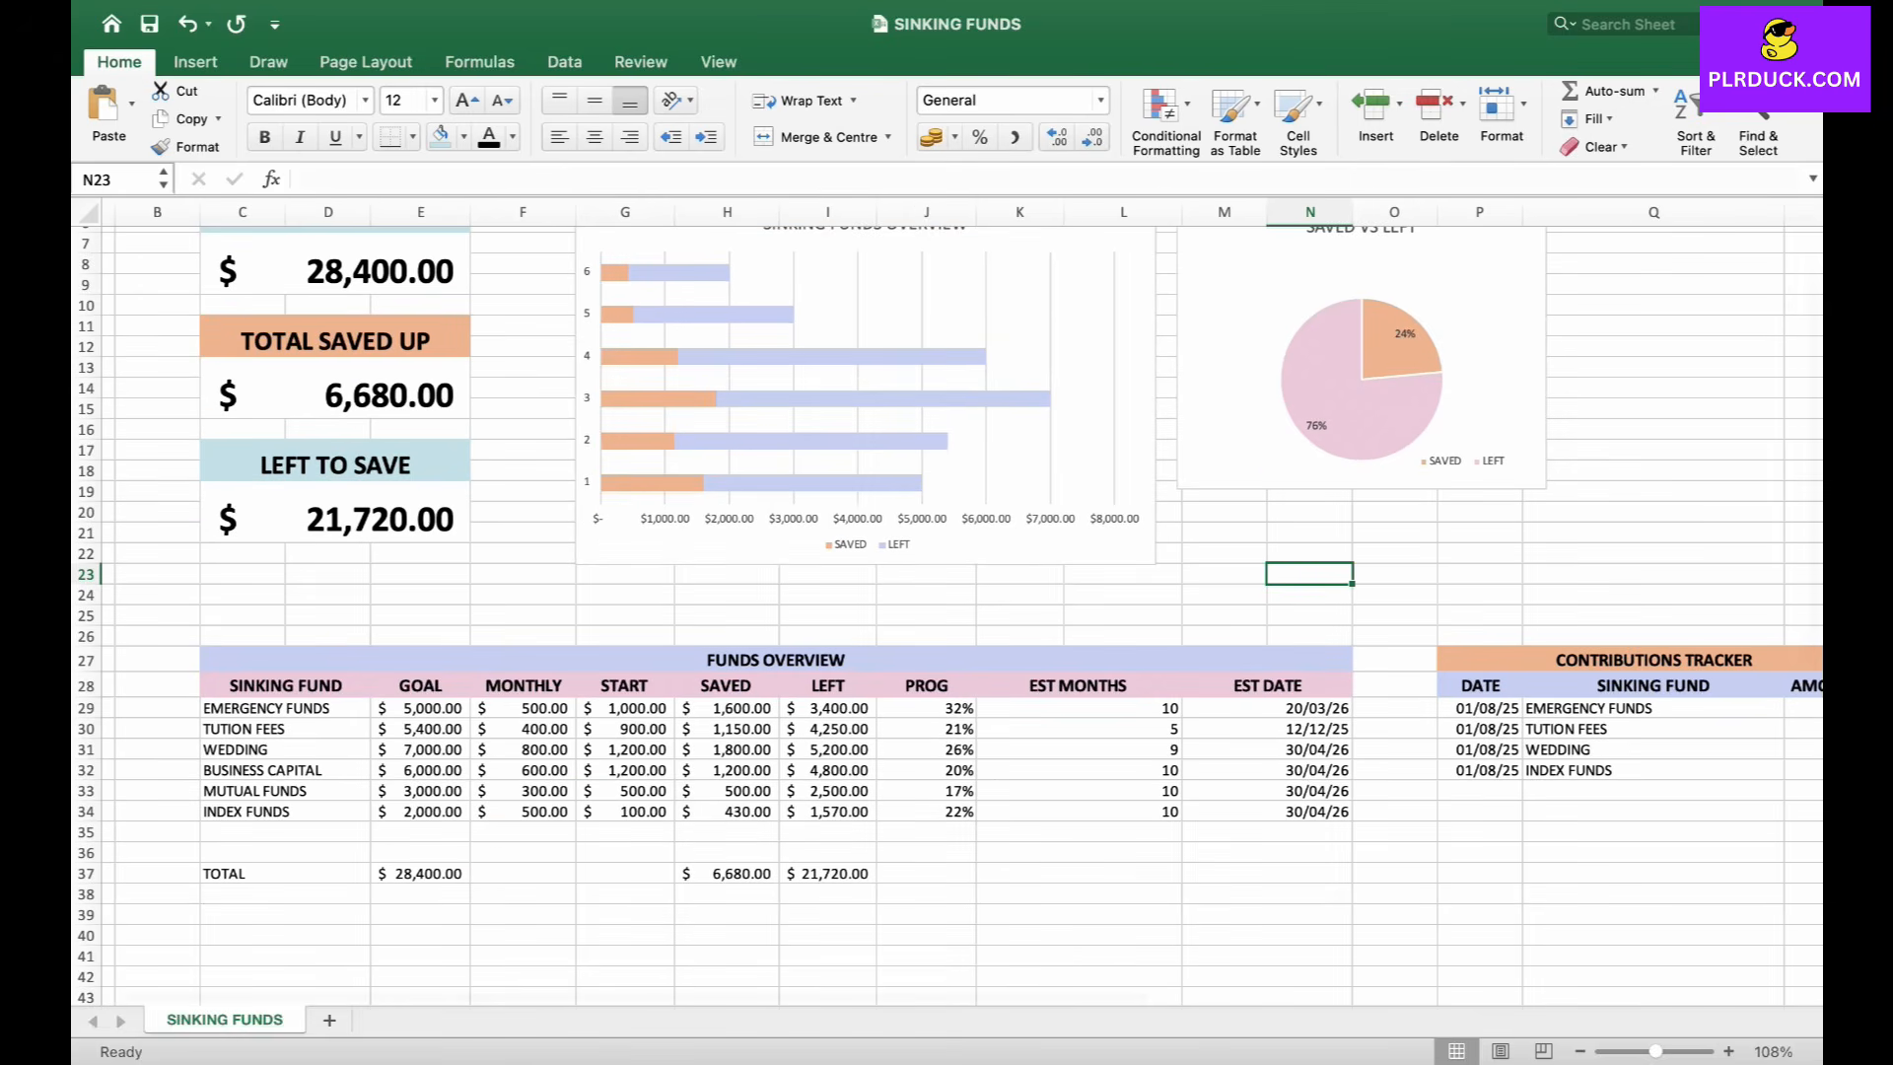
drag(286, 708, 340, 792)
drag(421, 708, 421, 790)
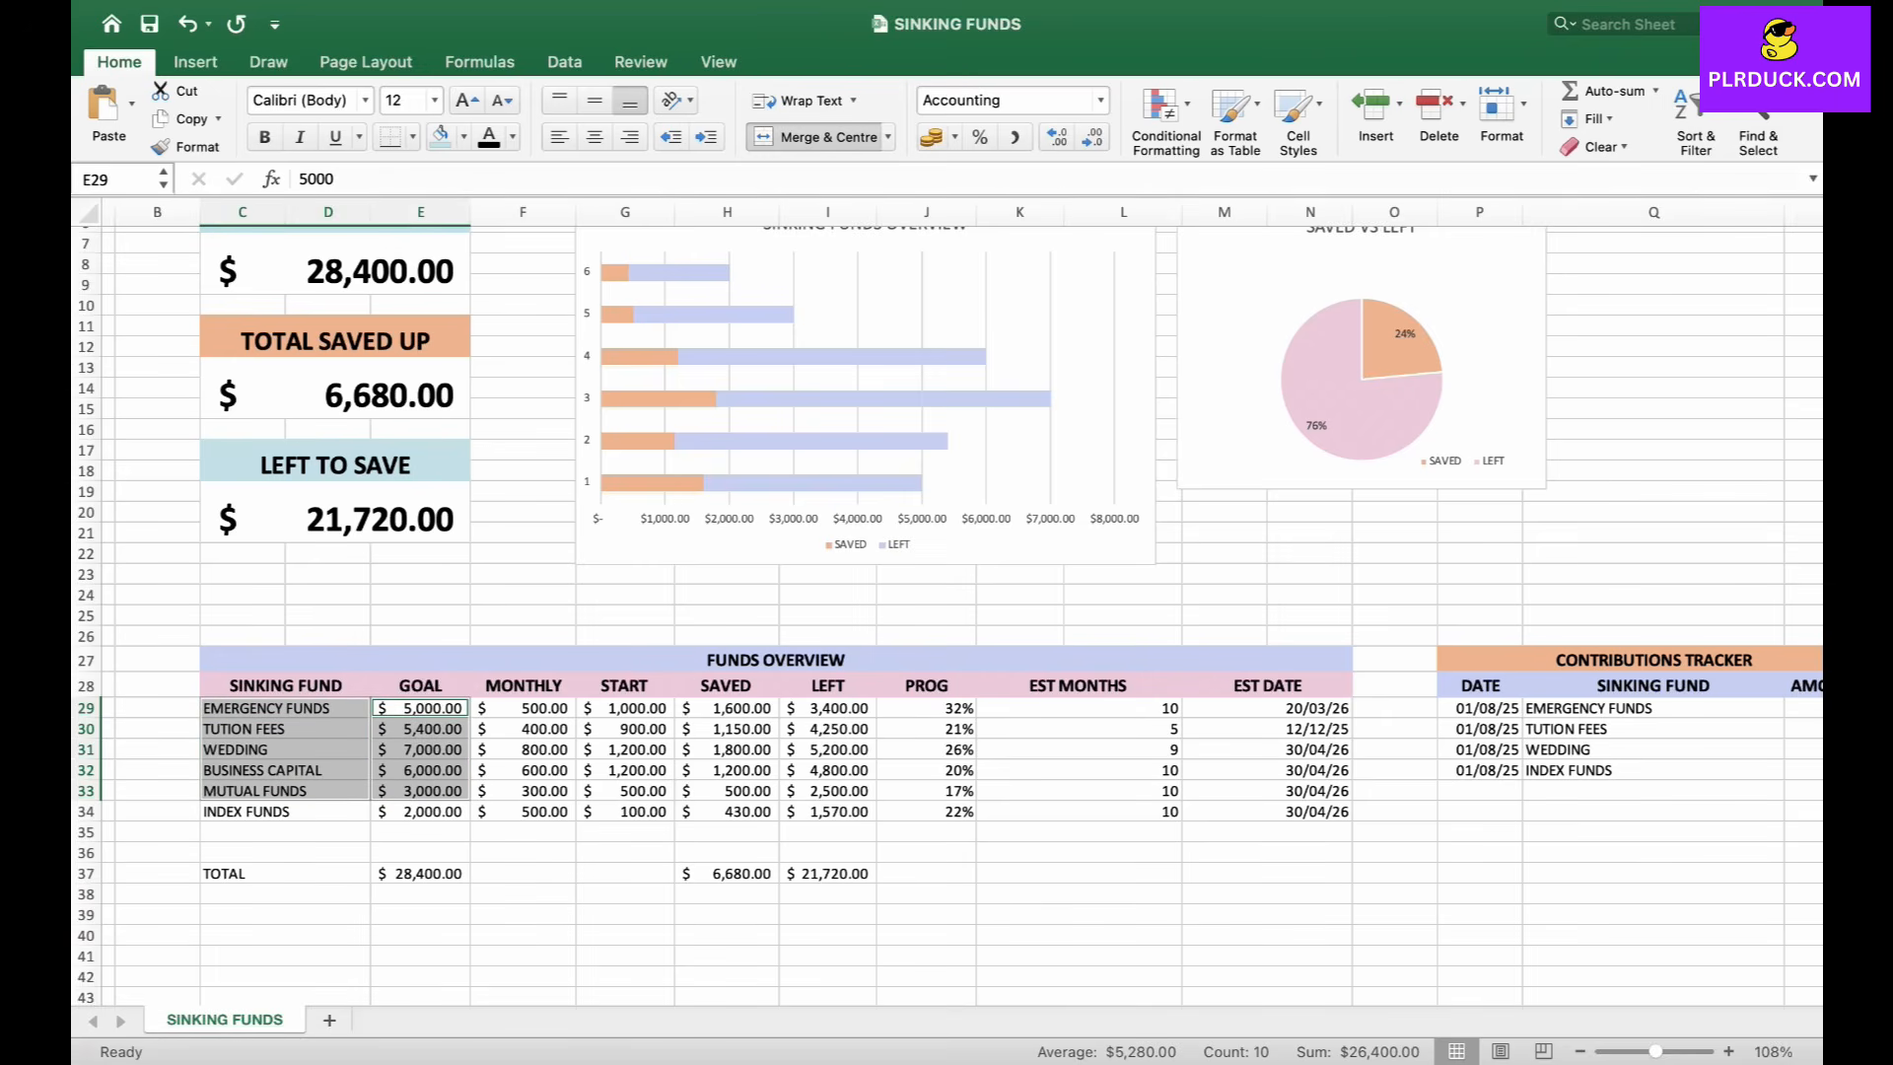
click(196, 62)
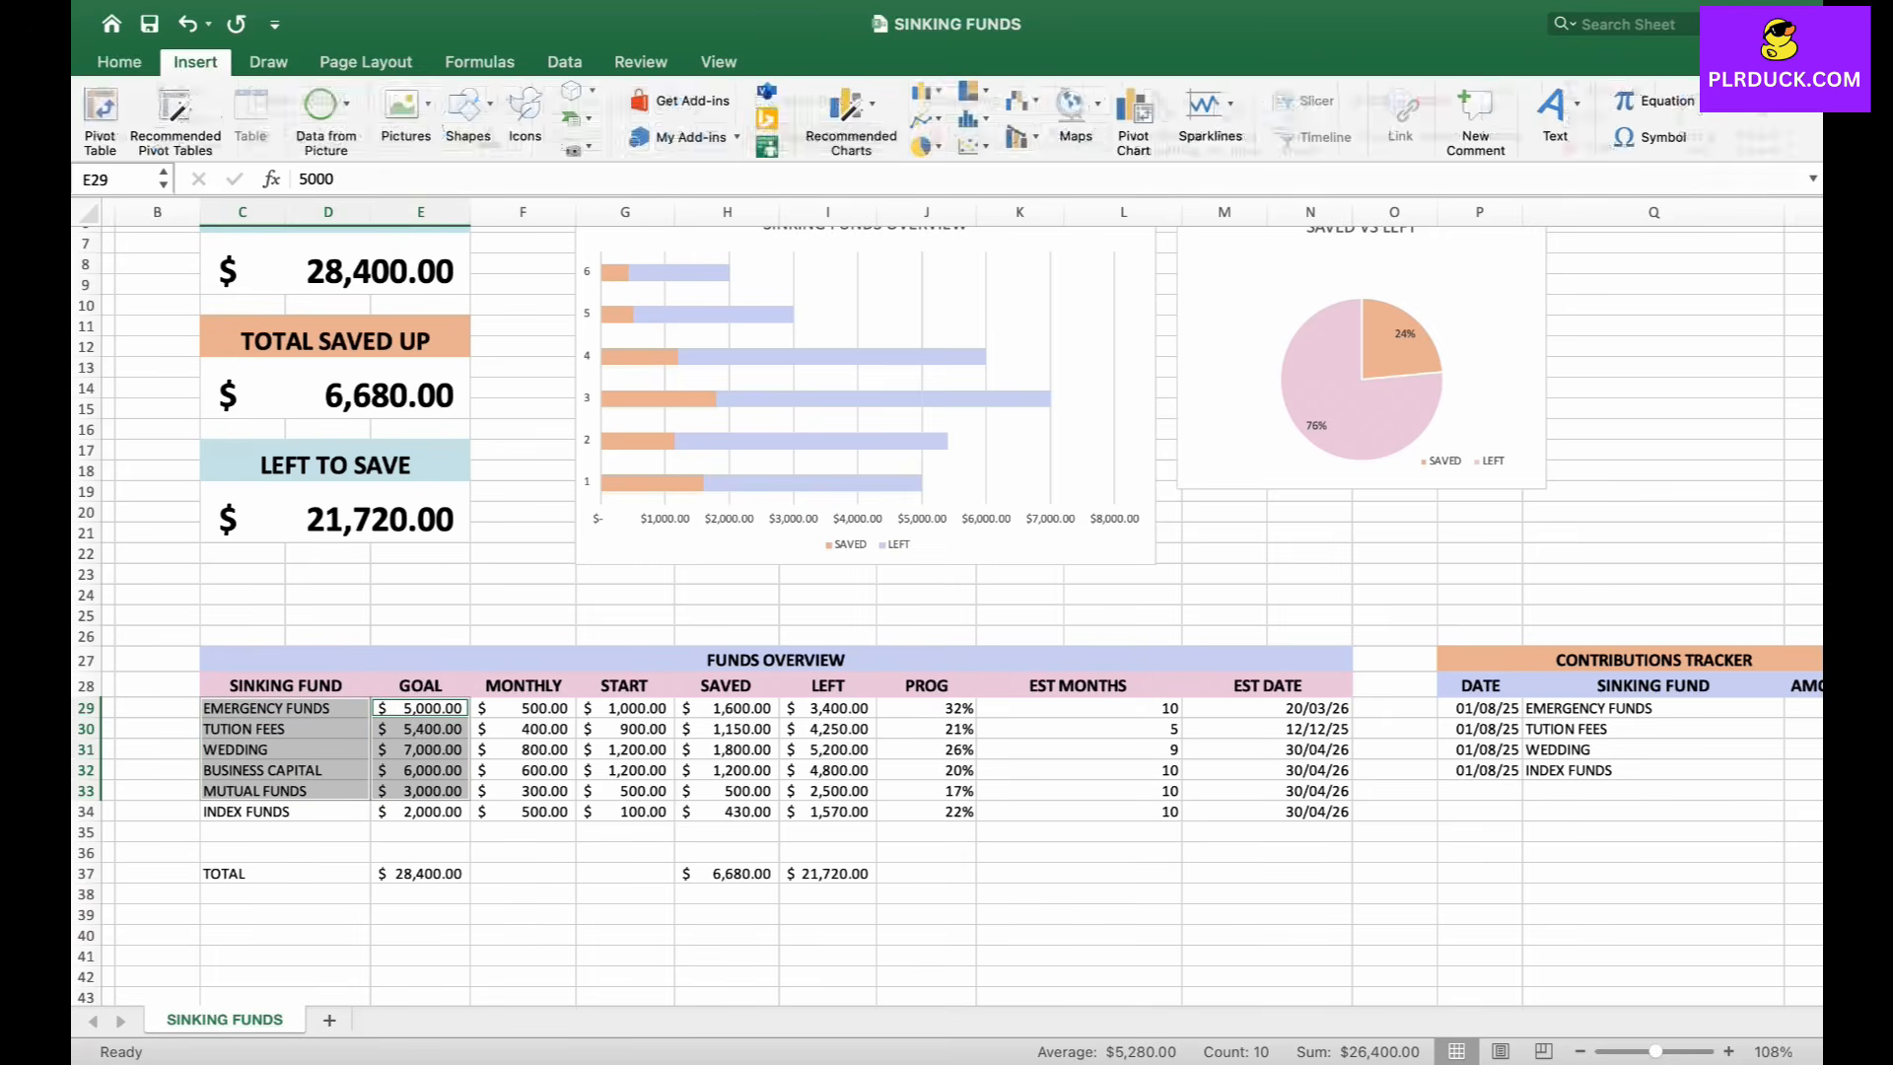
click(926, 146)
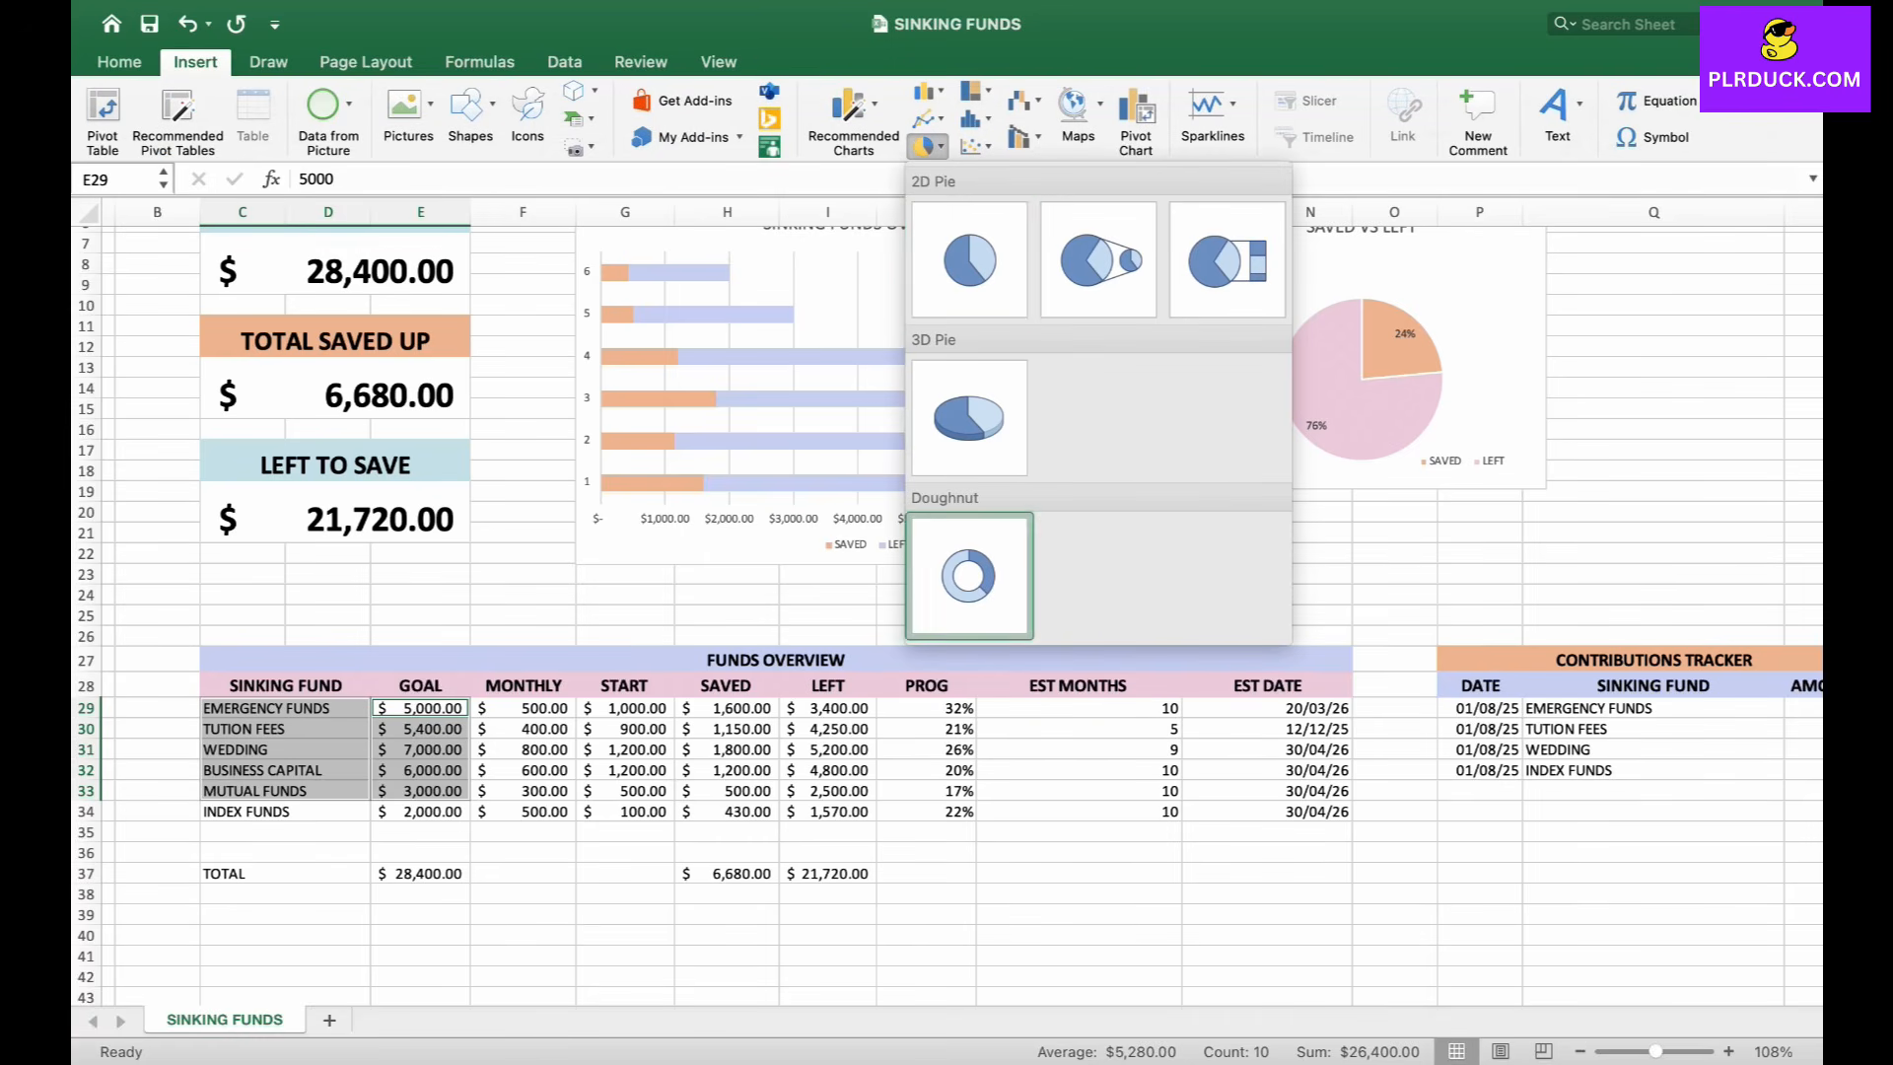
click(969, 577)
Place the doughnut chart just to the right of the SAVED VS LEFT chart, level with its top edge.
scroll(1119, 582, right, 5)
drag(520, 546, 1442, 316)
scroll(1442, 316, up, 5)
scroll(1443, 318, up, 1)
drag(1458, 402, 1453, 384)
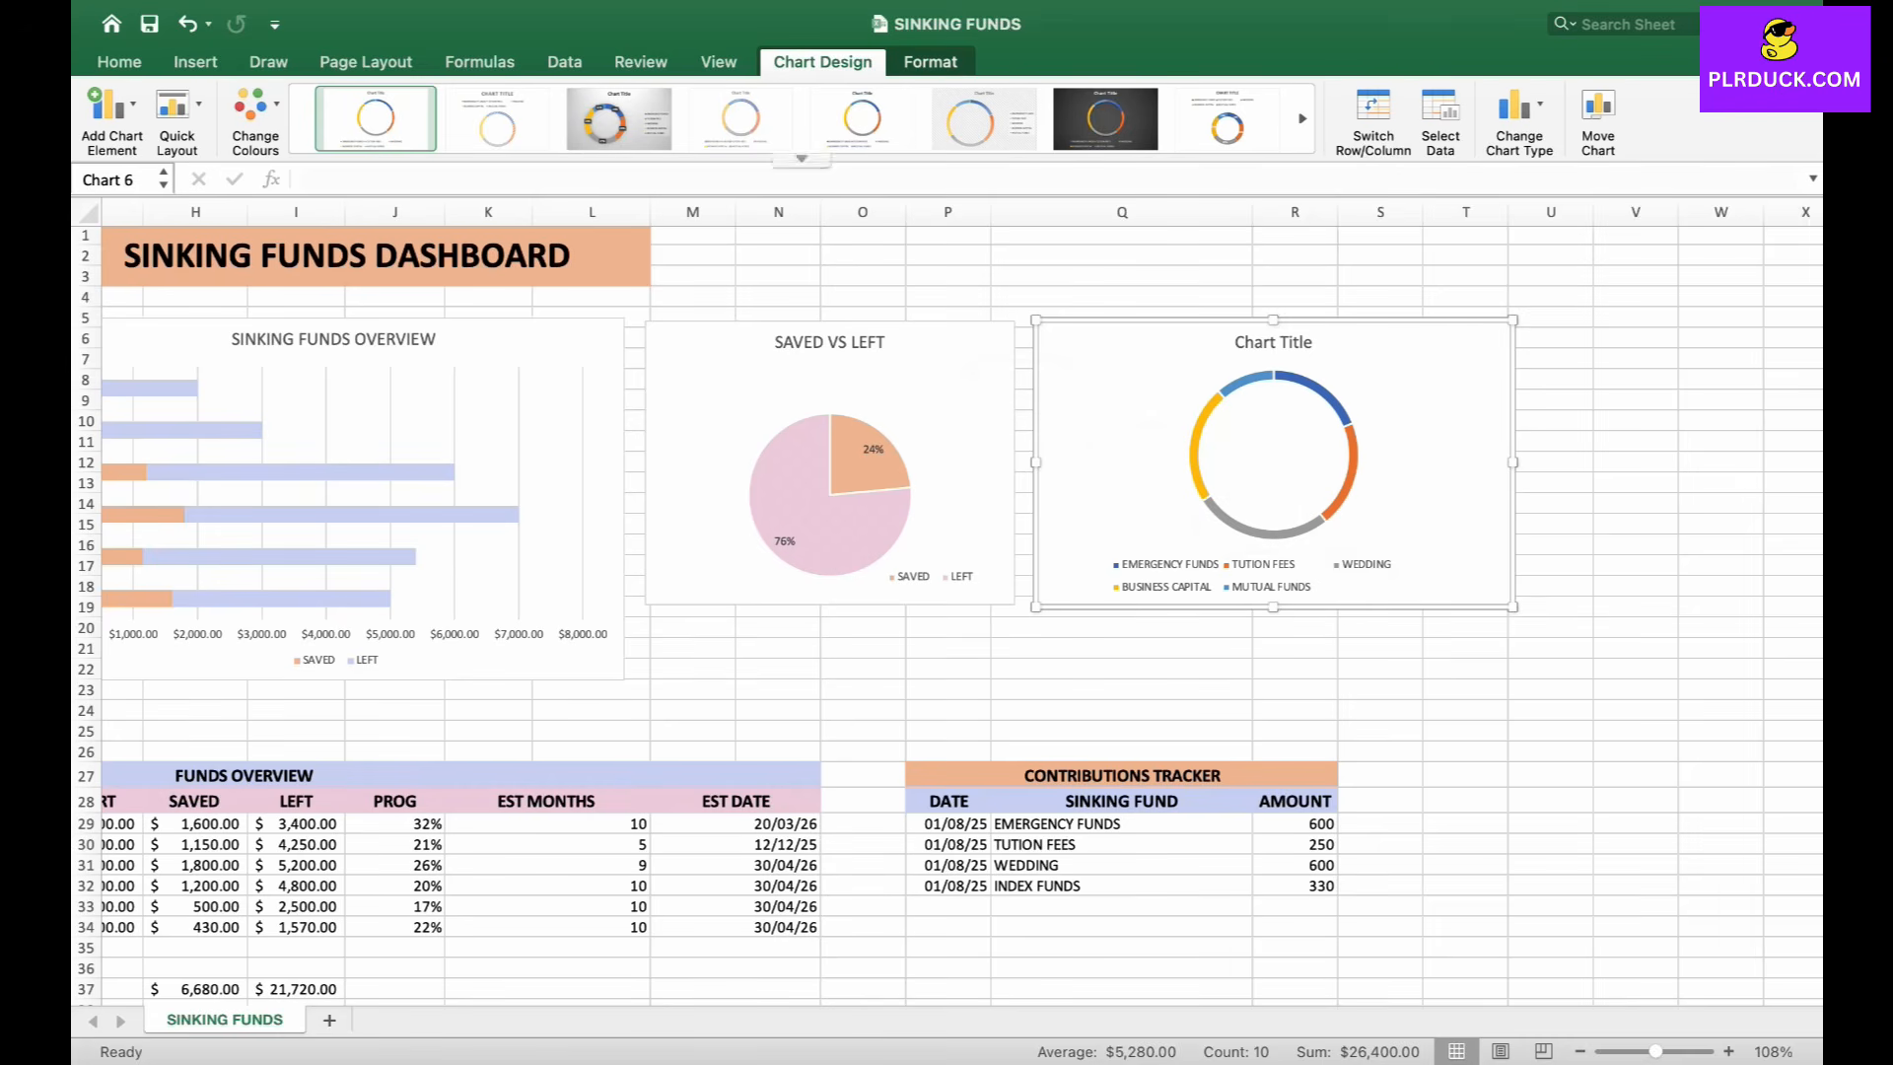
Apply the quick layout with a title, percentage labels on the ring and the legend on the right to the doughnut chart.
click(178, 106)
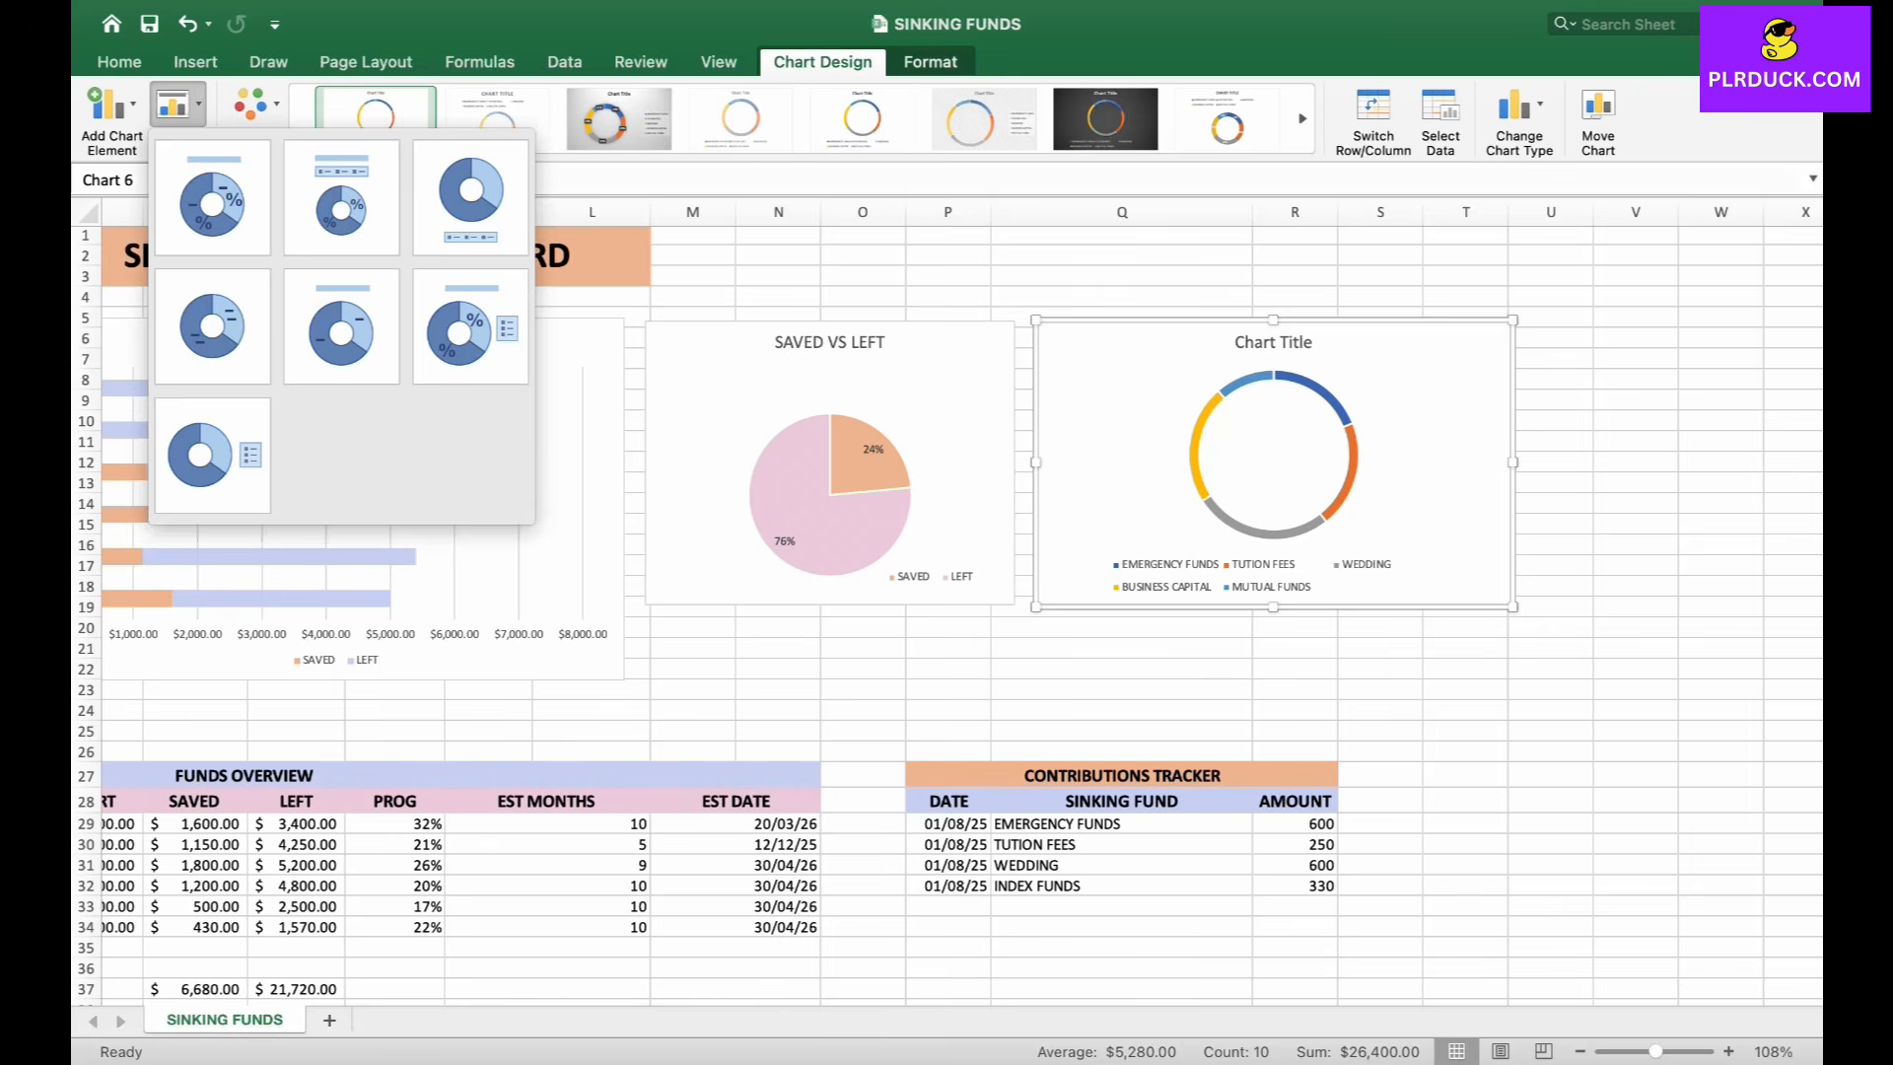
click(211, 198)
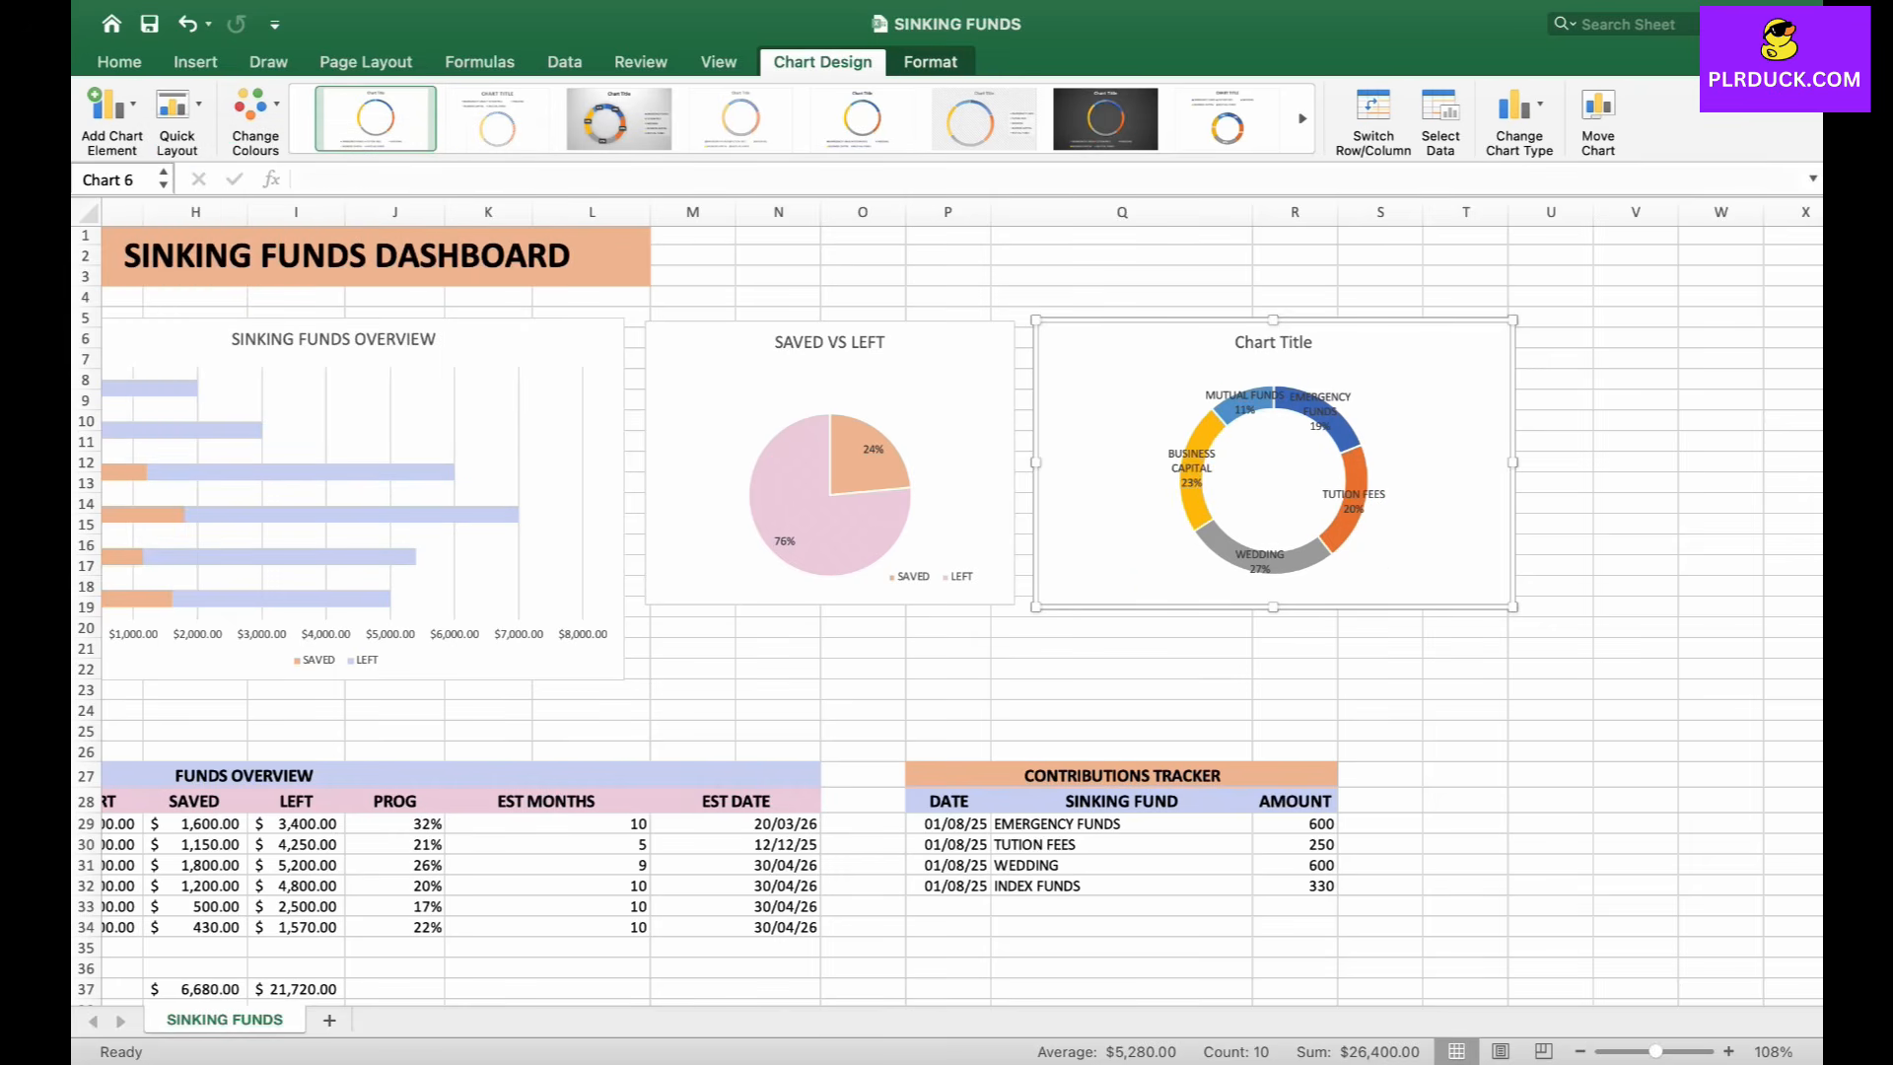
click(177, 105)
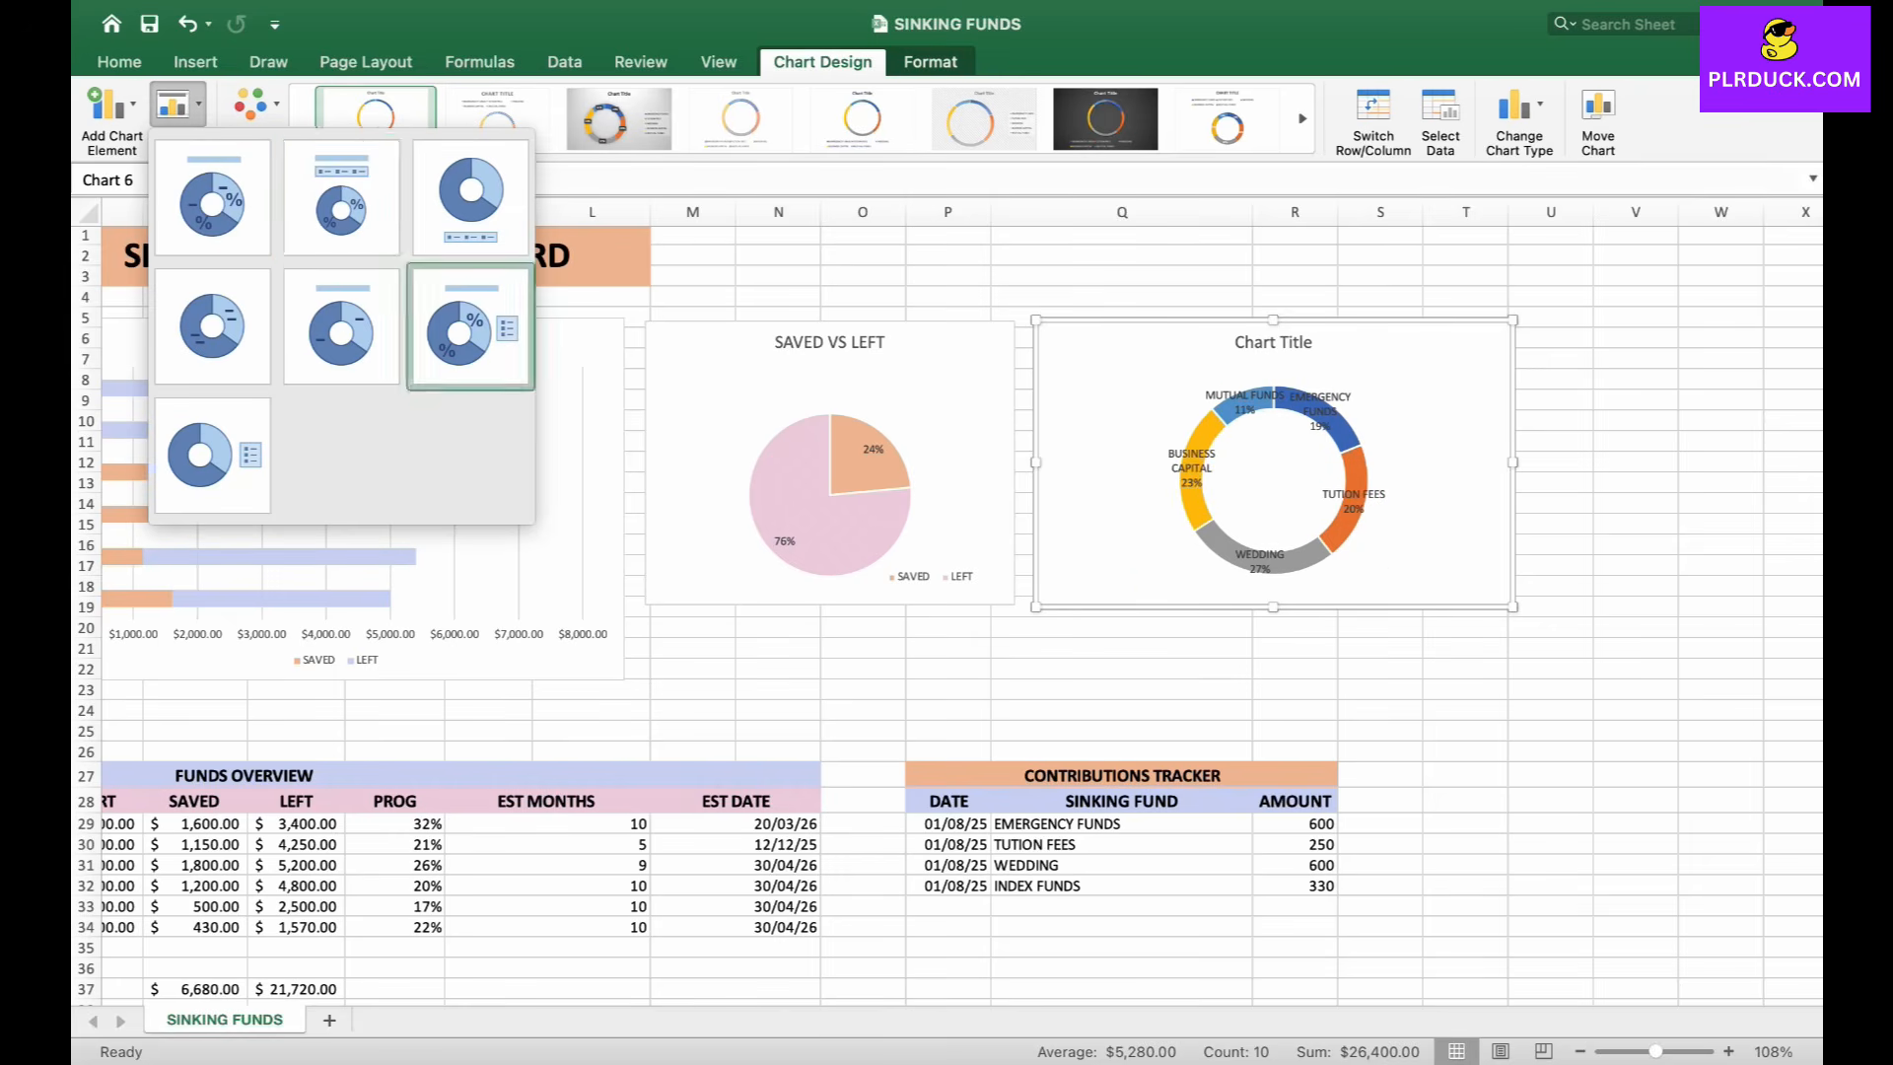
click(470, 327)
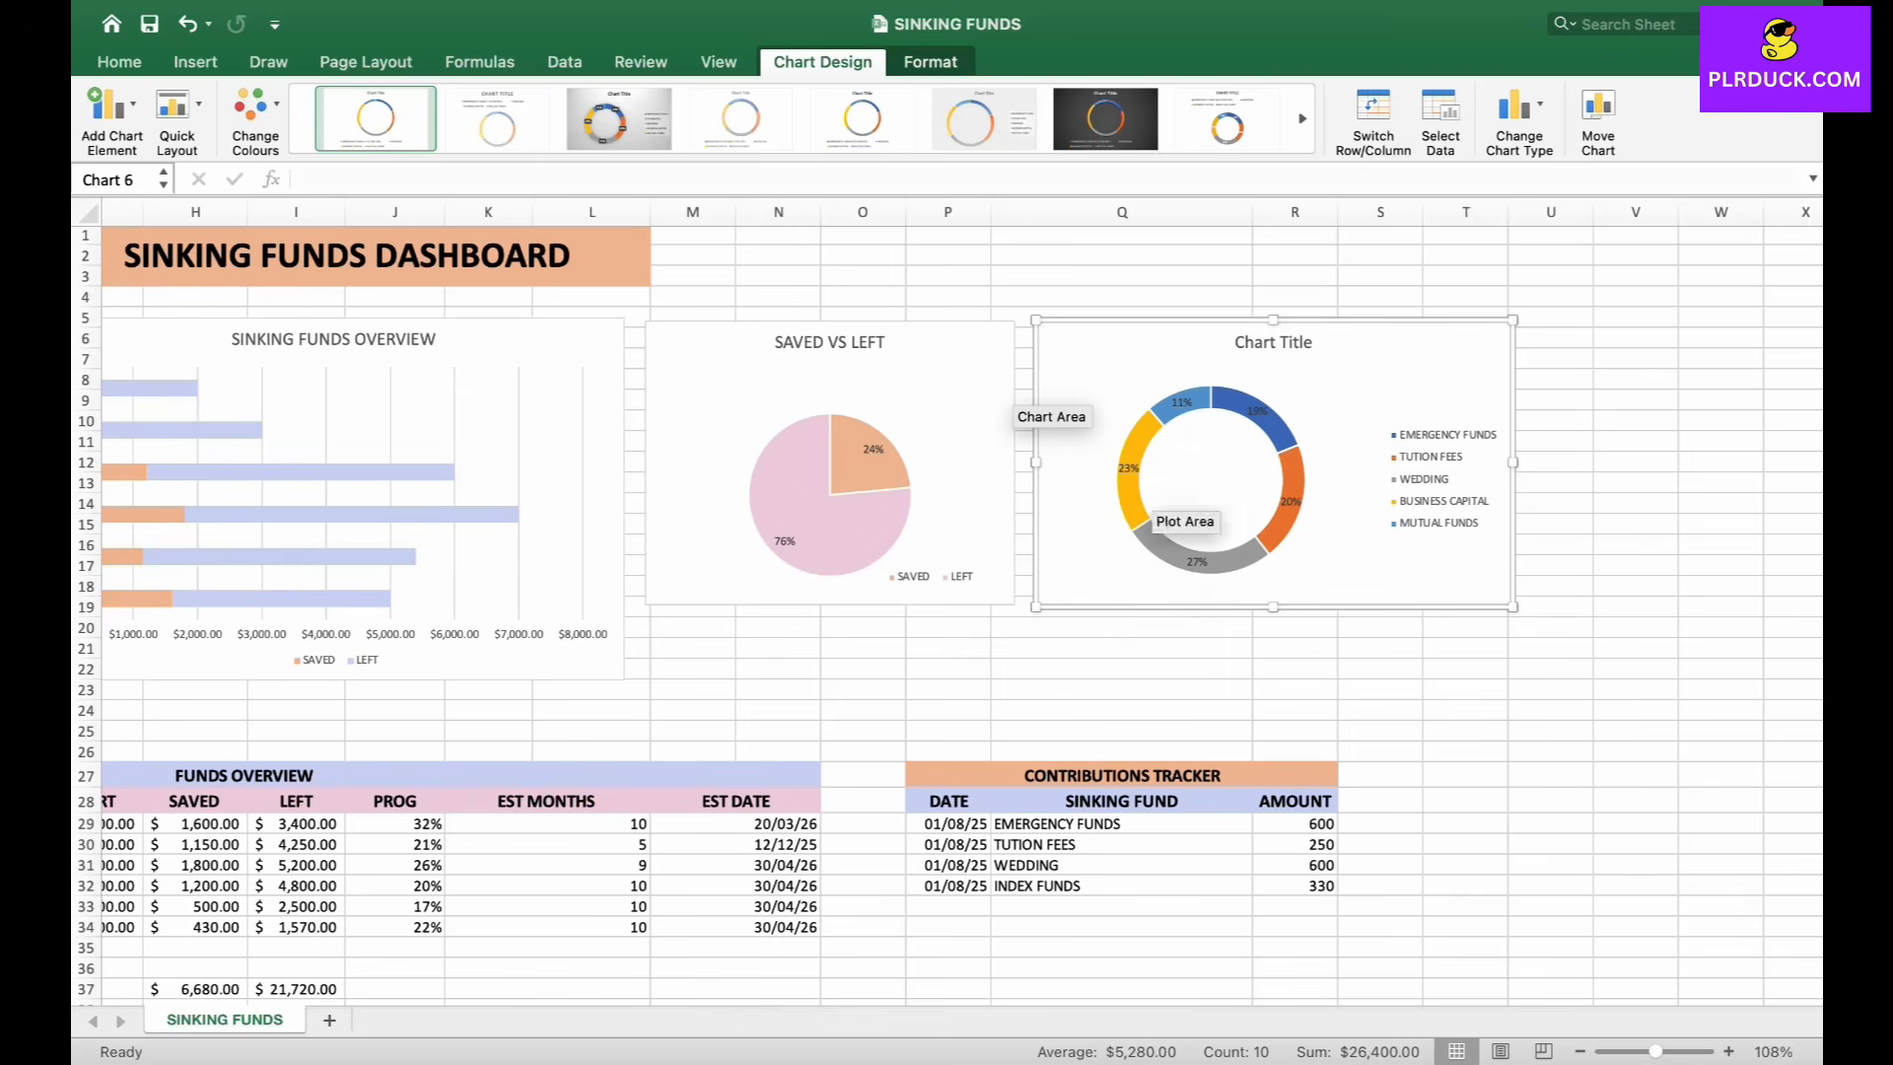
Title the doughnut chart SINKING FUND CONTRIBUTION.
double_click(1288, 342)
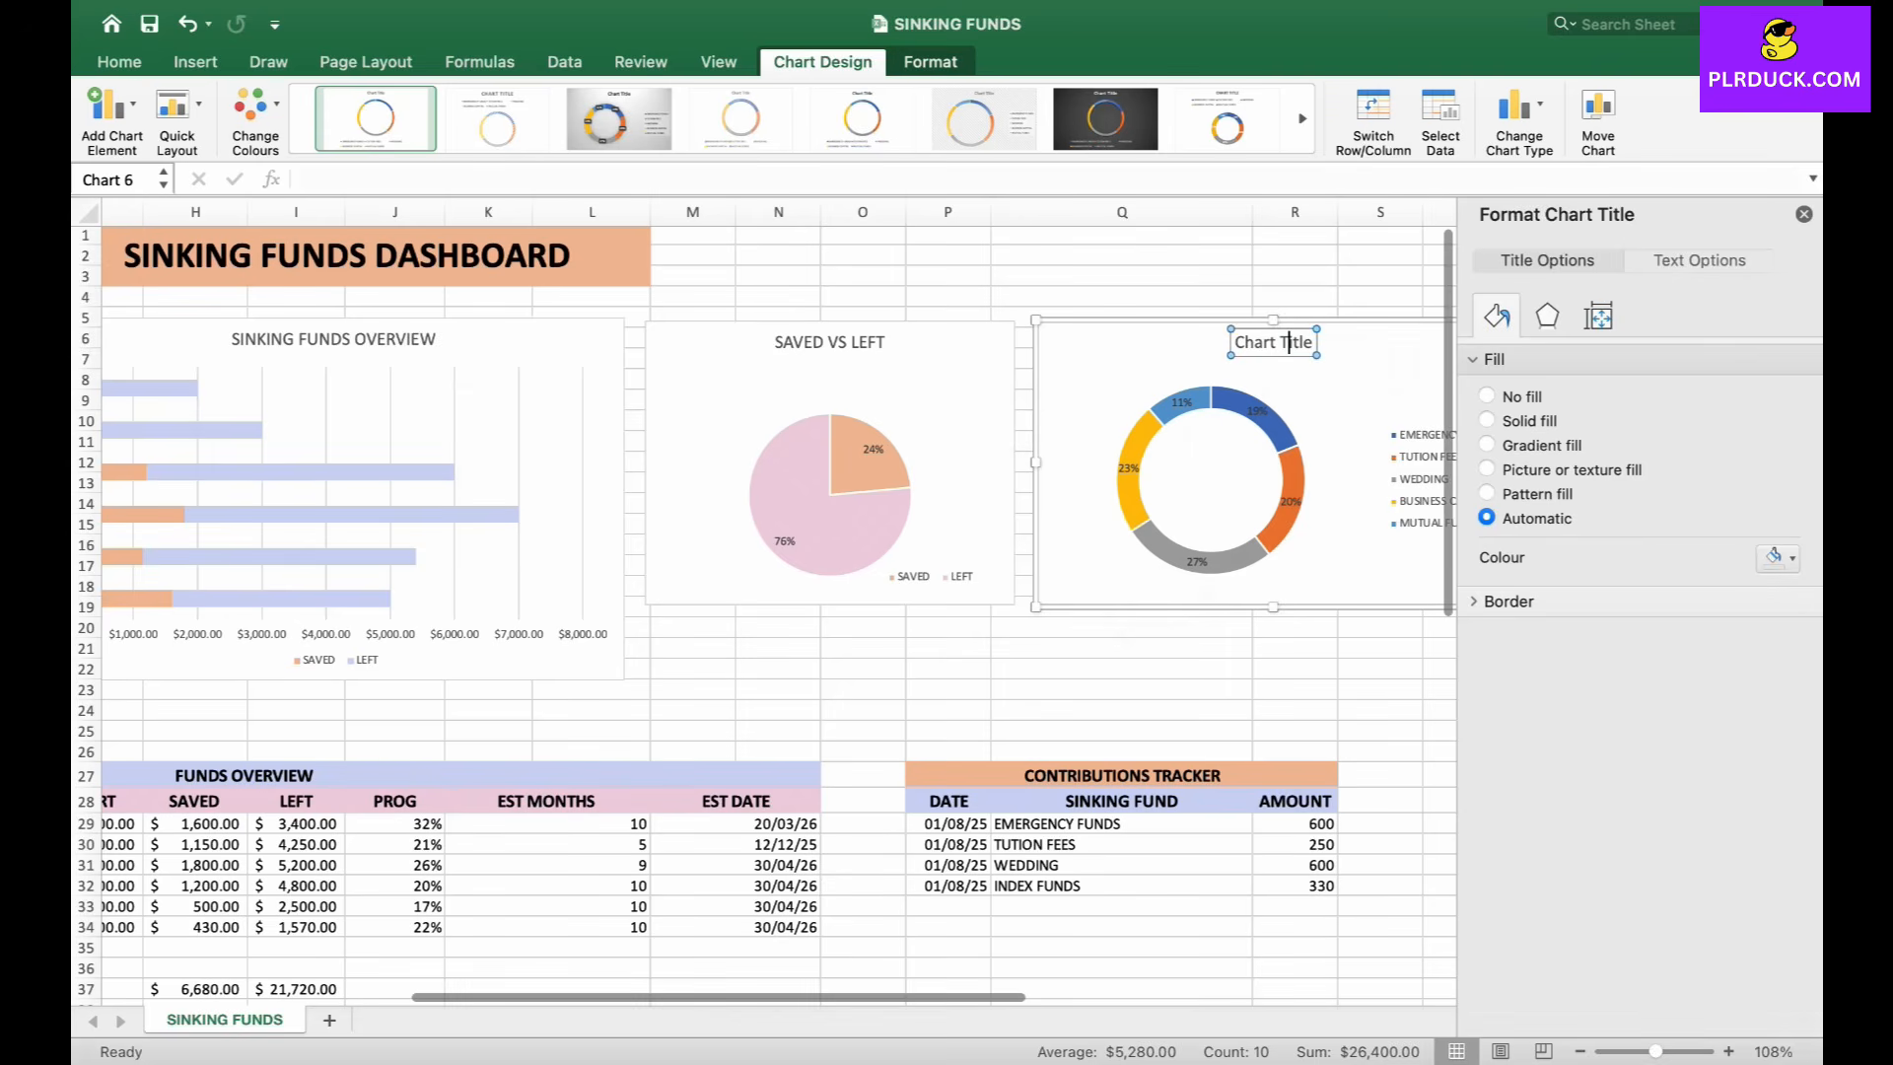
key(super+a)
text(SINKING FUND CONTRI)
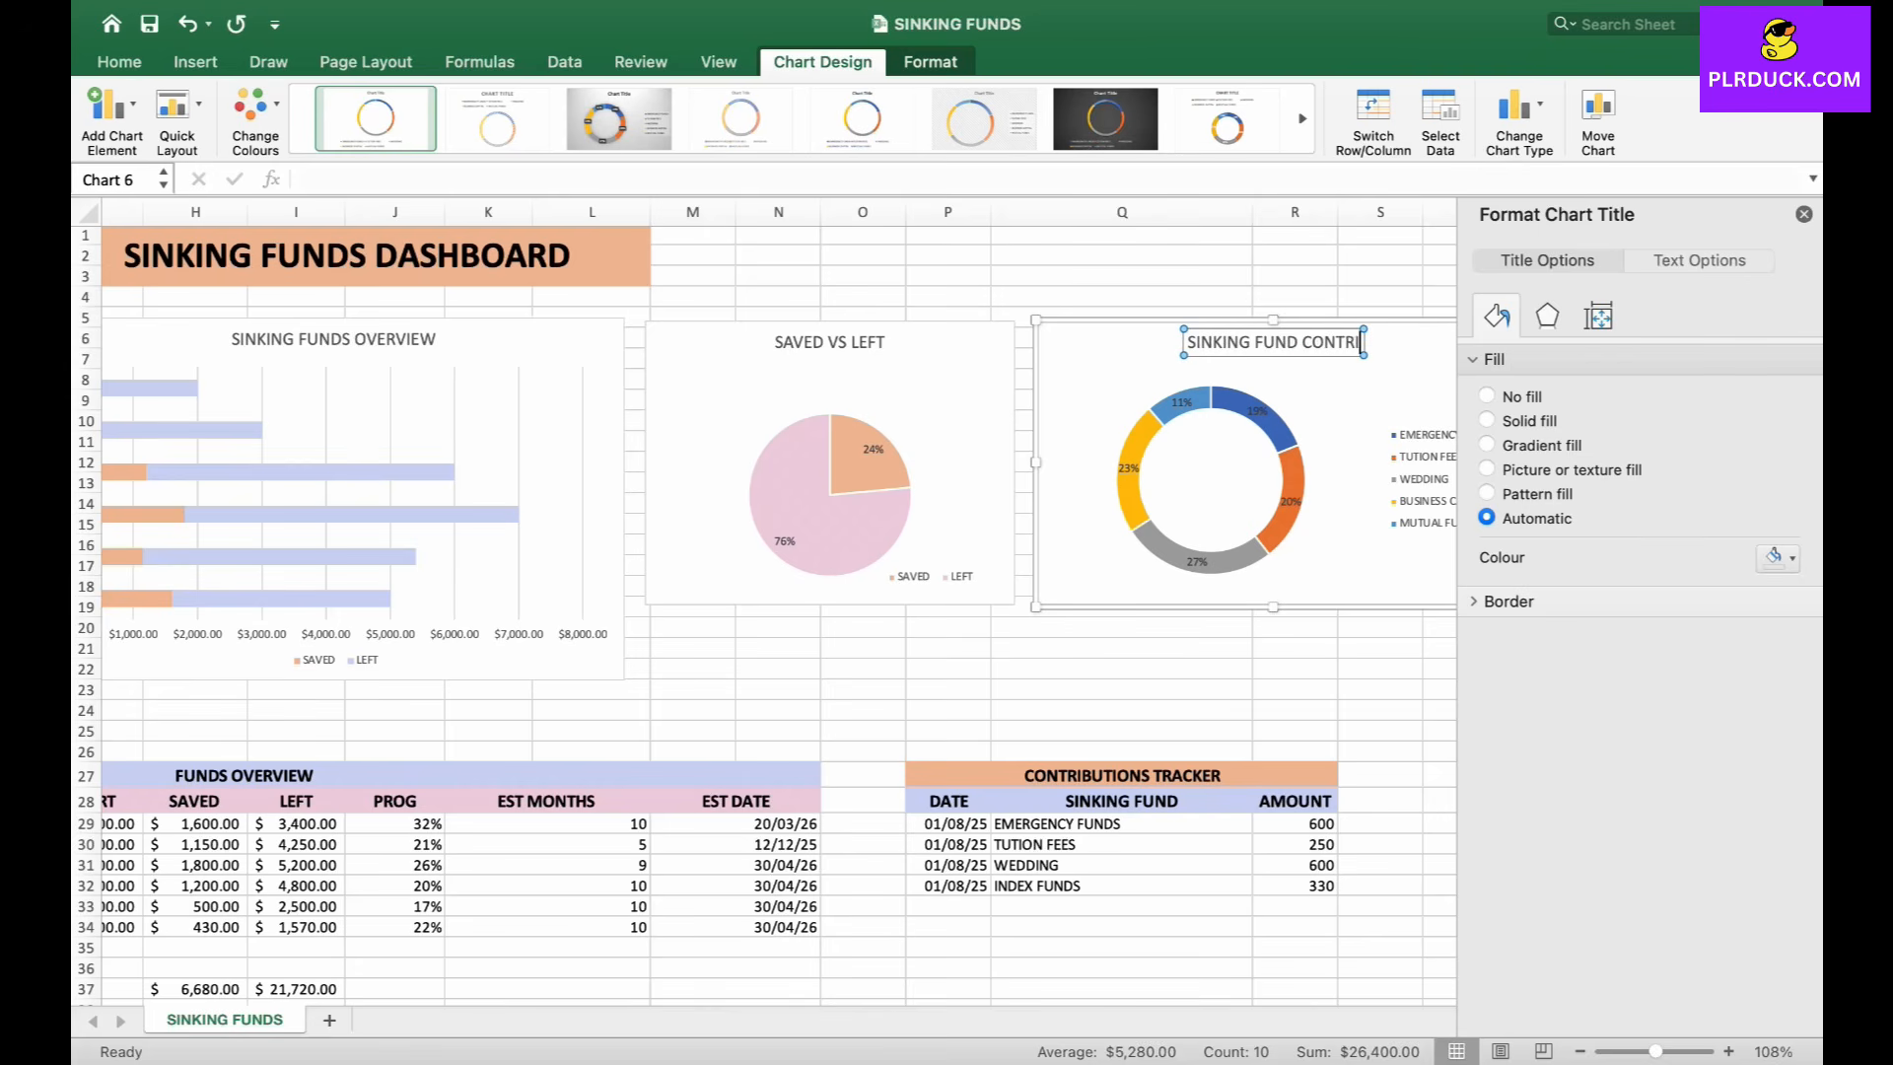
text(BUTION)
Fill the doughnut's TUTION FEES segment with the recent light orange and its EMERGENCY FUNDS segment with the recent light pink.
click(1260, 537)
click(1286, 527)
click(1287, 527)
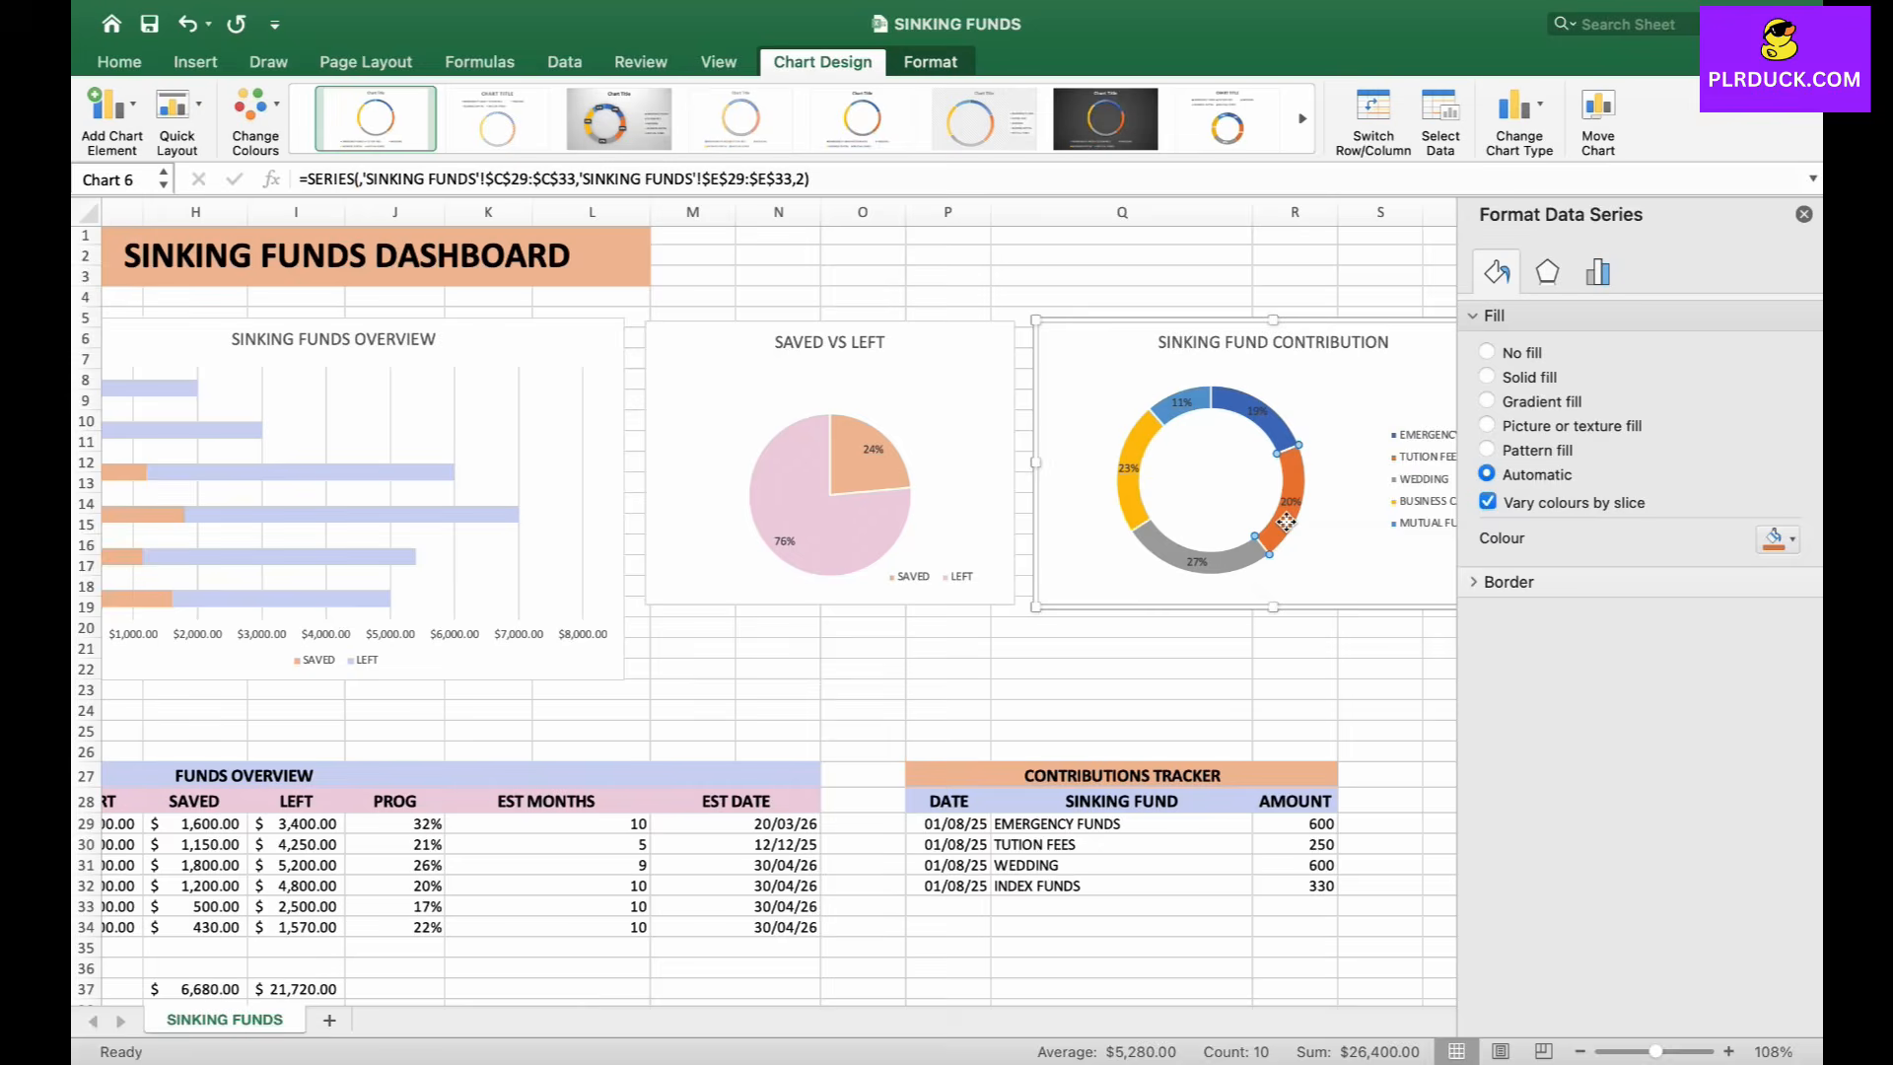
click(1778, 539)
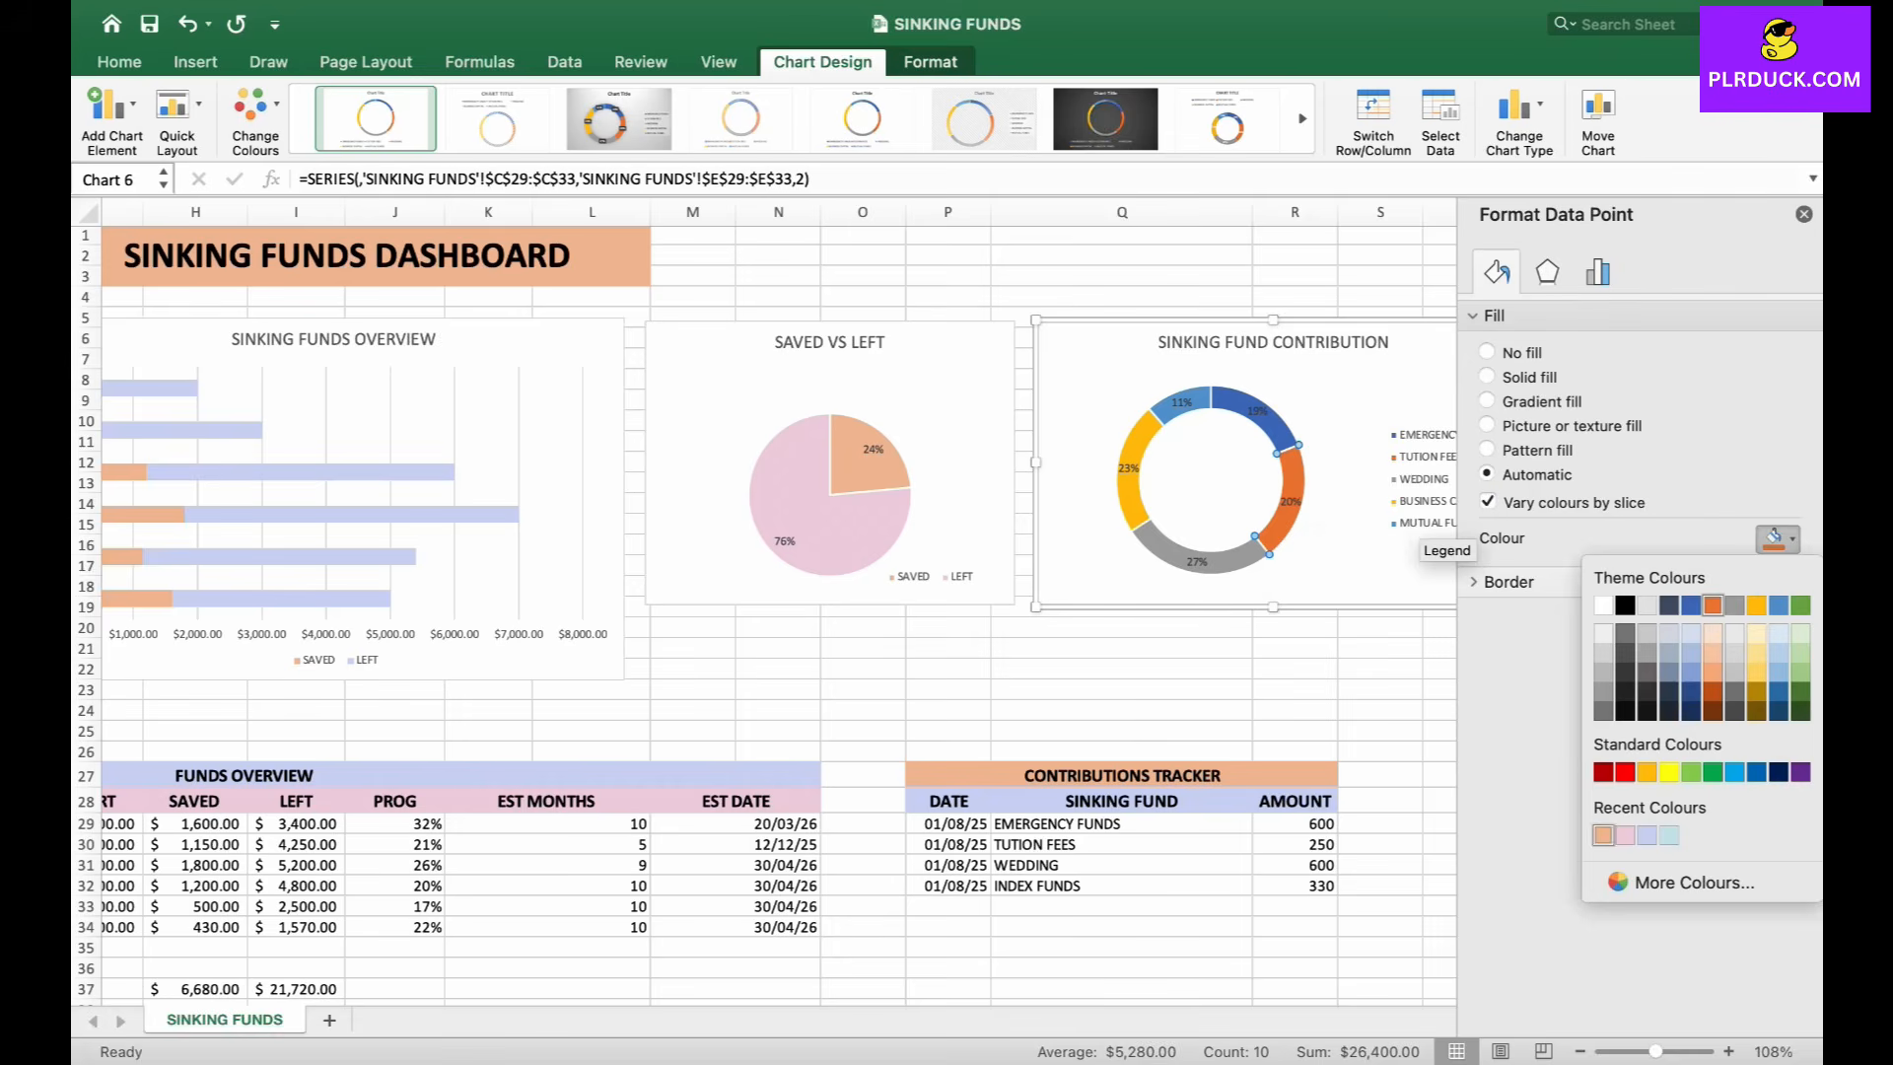
click(1603, 835)
click(1273, 426)
click(1777, 538)
click(1625, 836)
Fill the doughnut's MUTUAL FUNDS segment with the recent lavender and its BUSINESS CAPITAL segment with the recent pale teal.
click(1166, 408)
click(1777, 538)
click(1604, 836)
click(1134, 473)
click(1778, 538)
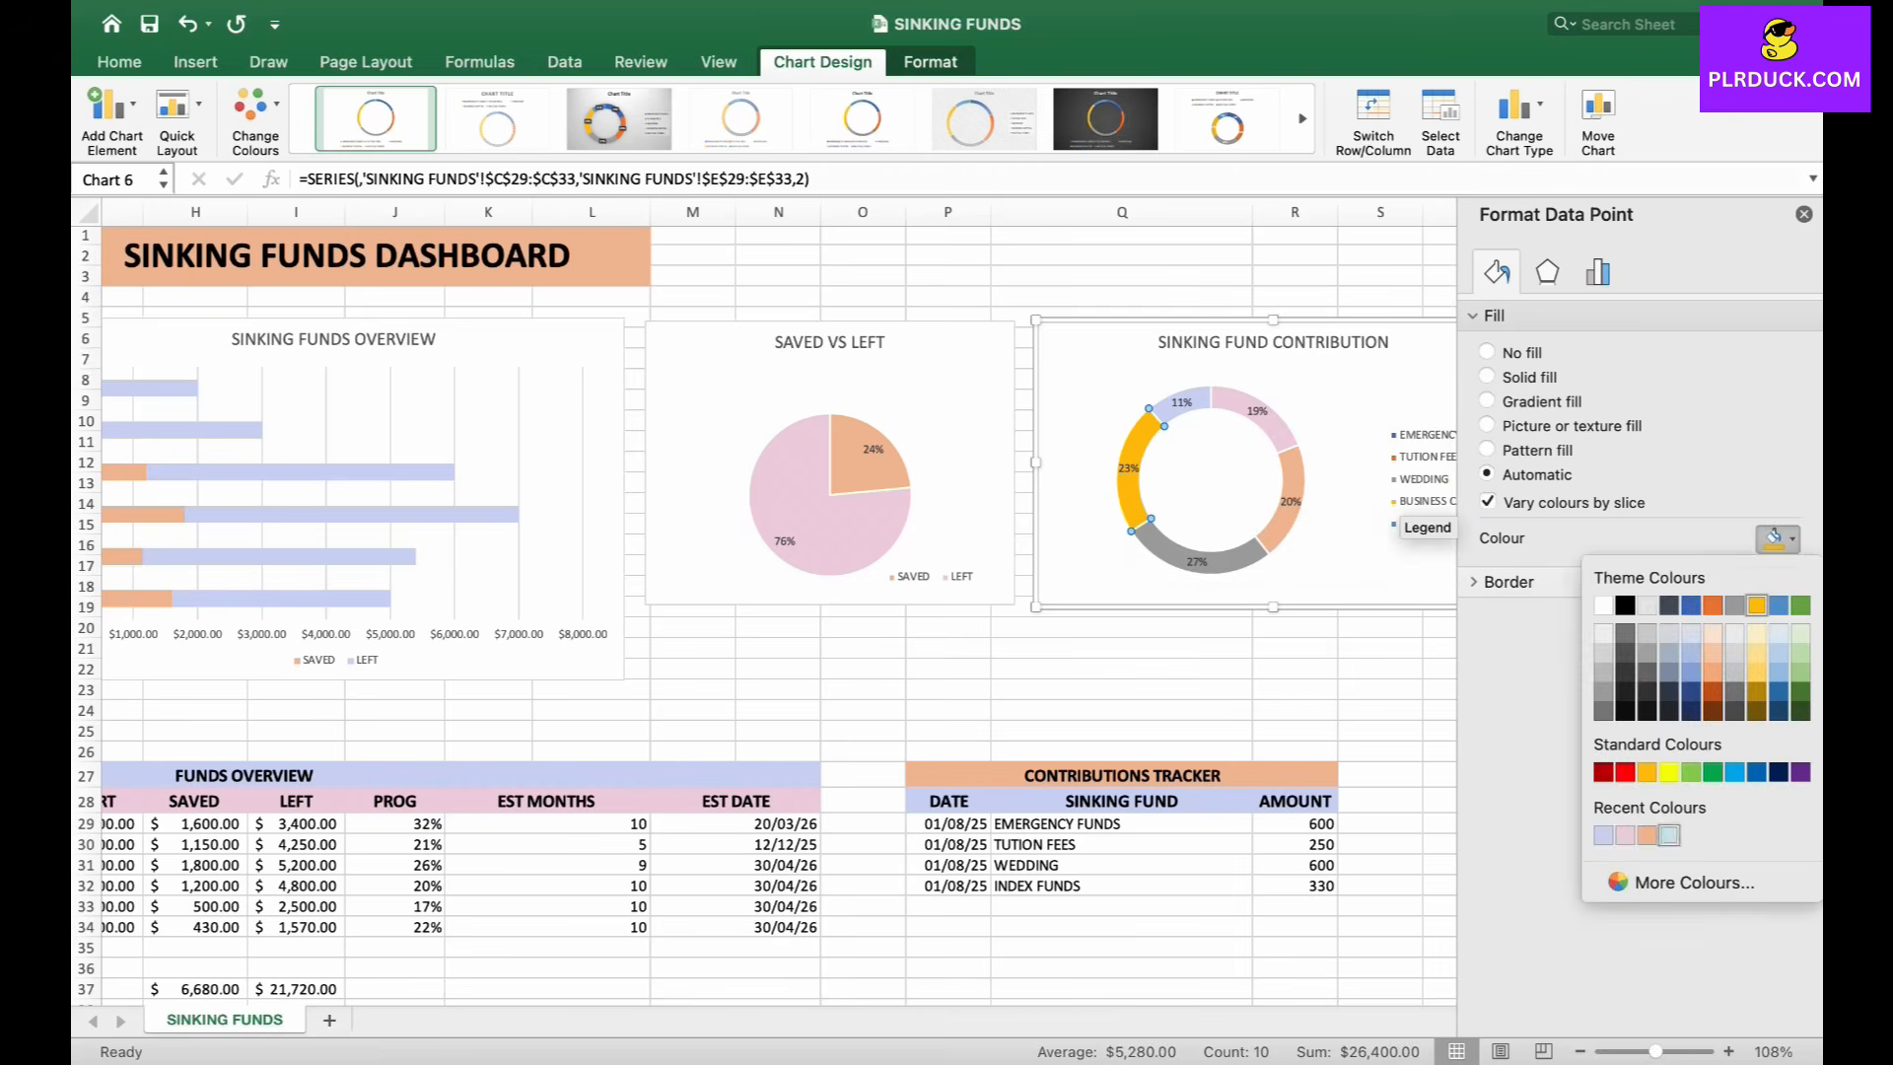
click(1668, 835)
click(1294, 669)
Review the finished dashboard's summary boxes, charts, funds overview and contributions tracker.
scroll(1000, 564, left, 1)
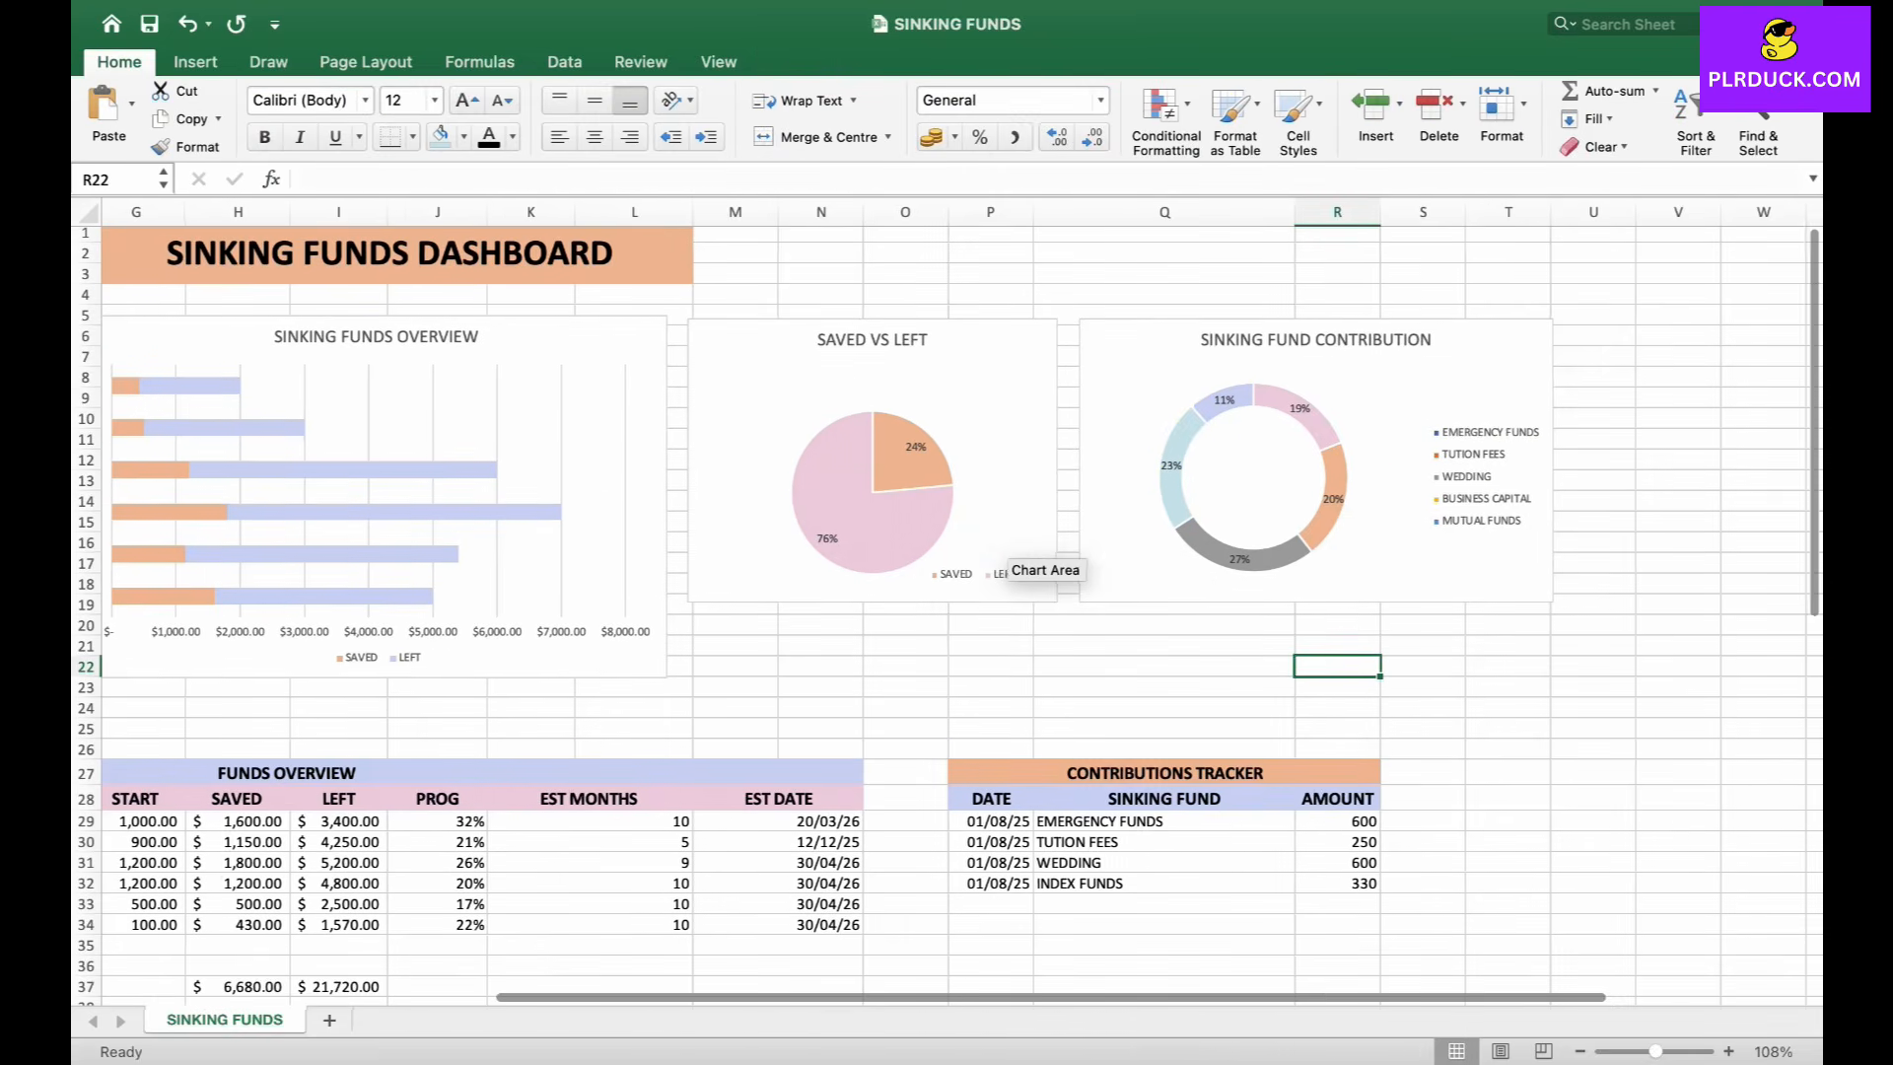
scroll(1001, 564, left, 5)
scroll(1001, 564, right, 1)
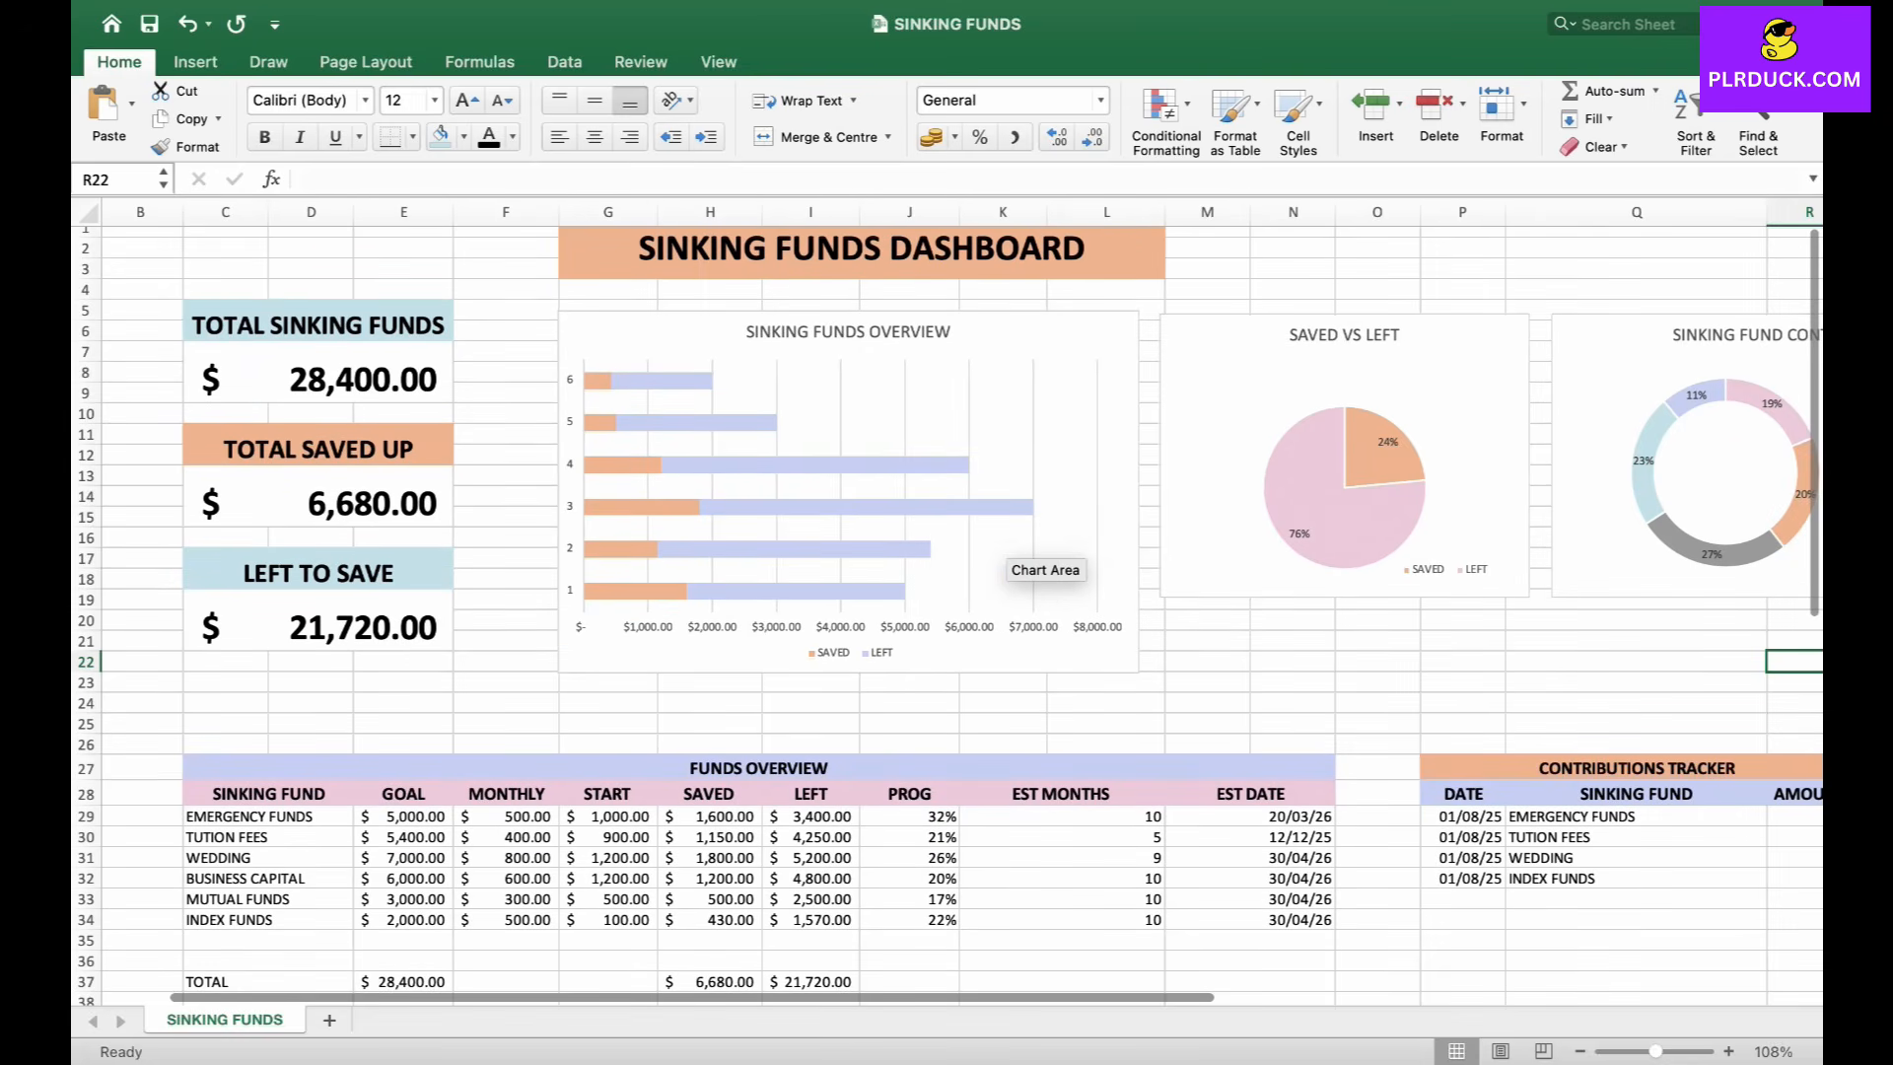
scroll(1001, 564, down, 3)
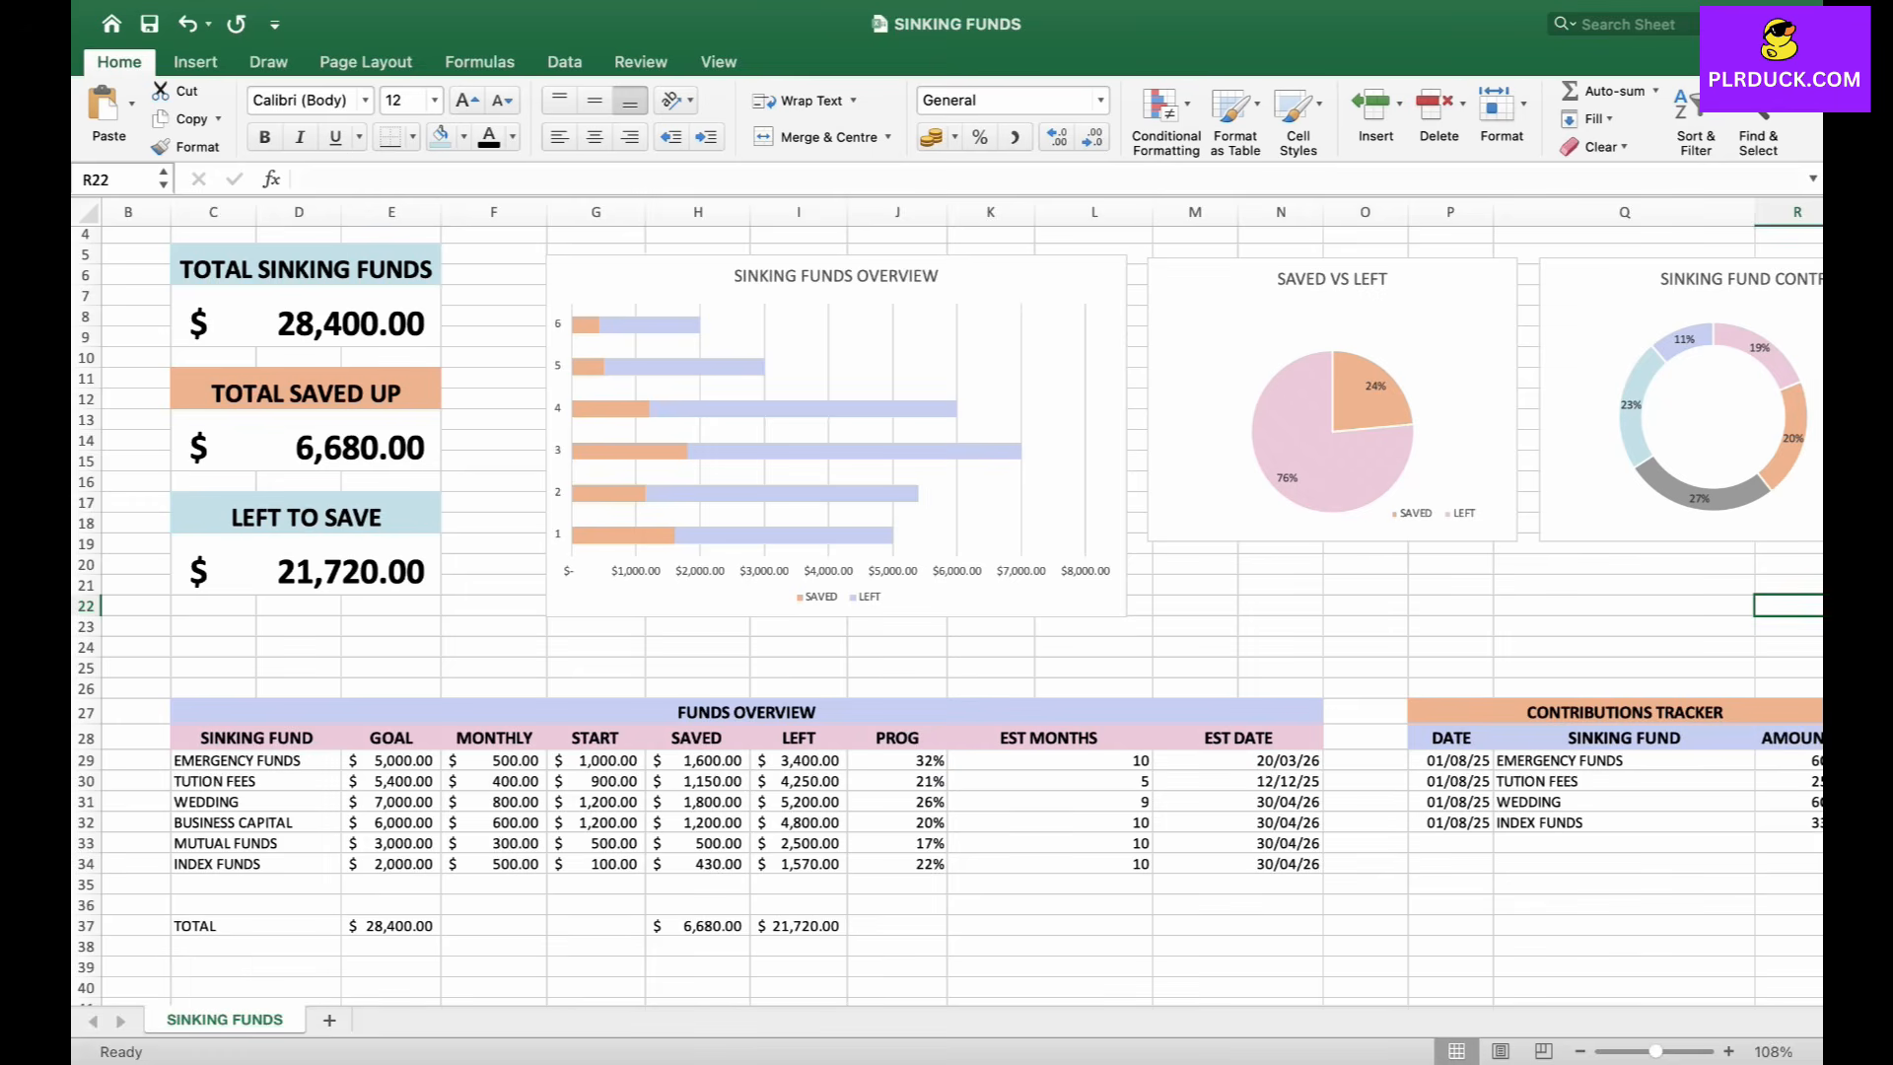
scroll(947, 601, right, 6)
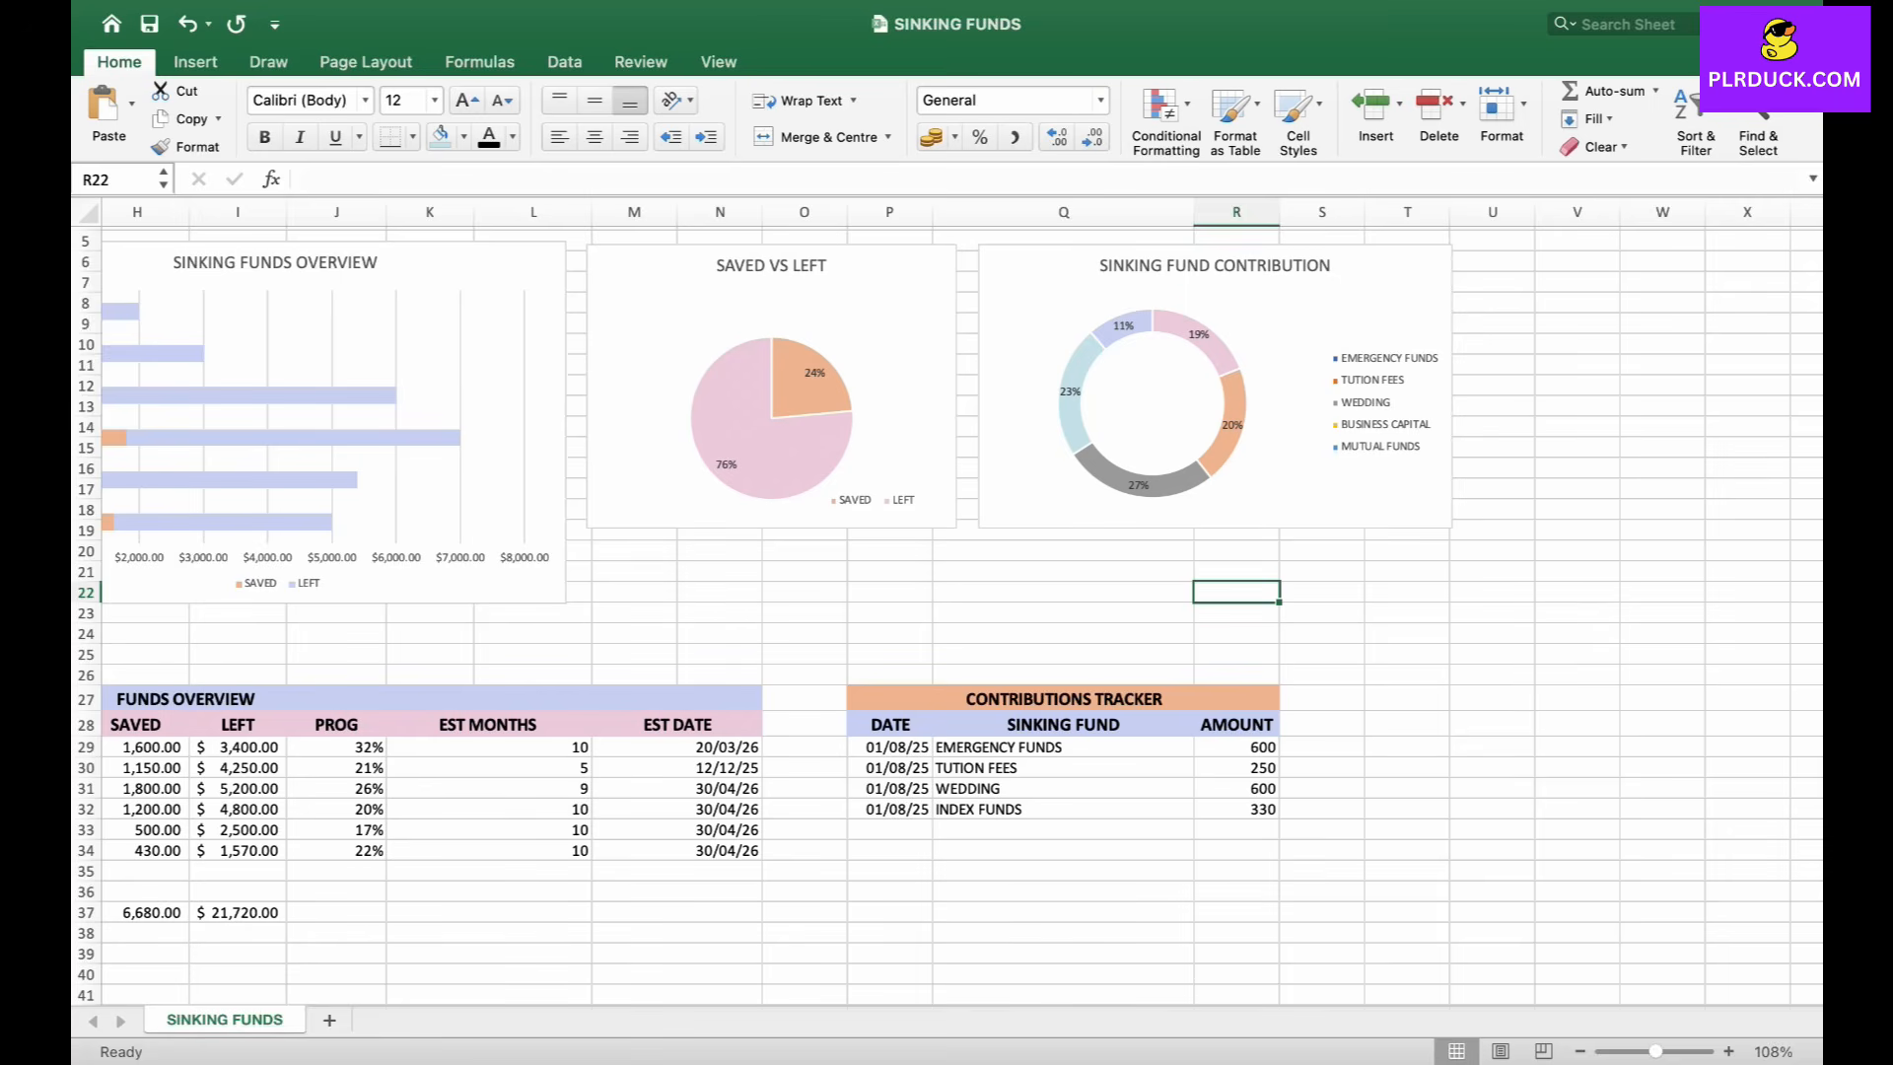
scroll(946, 601, left, 4)
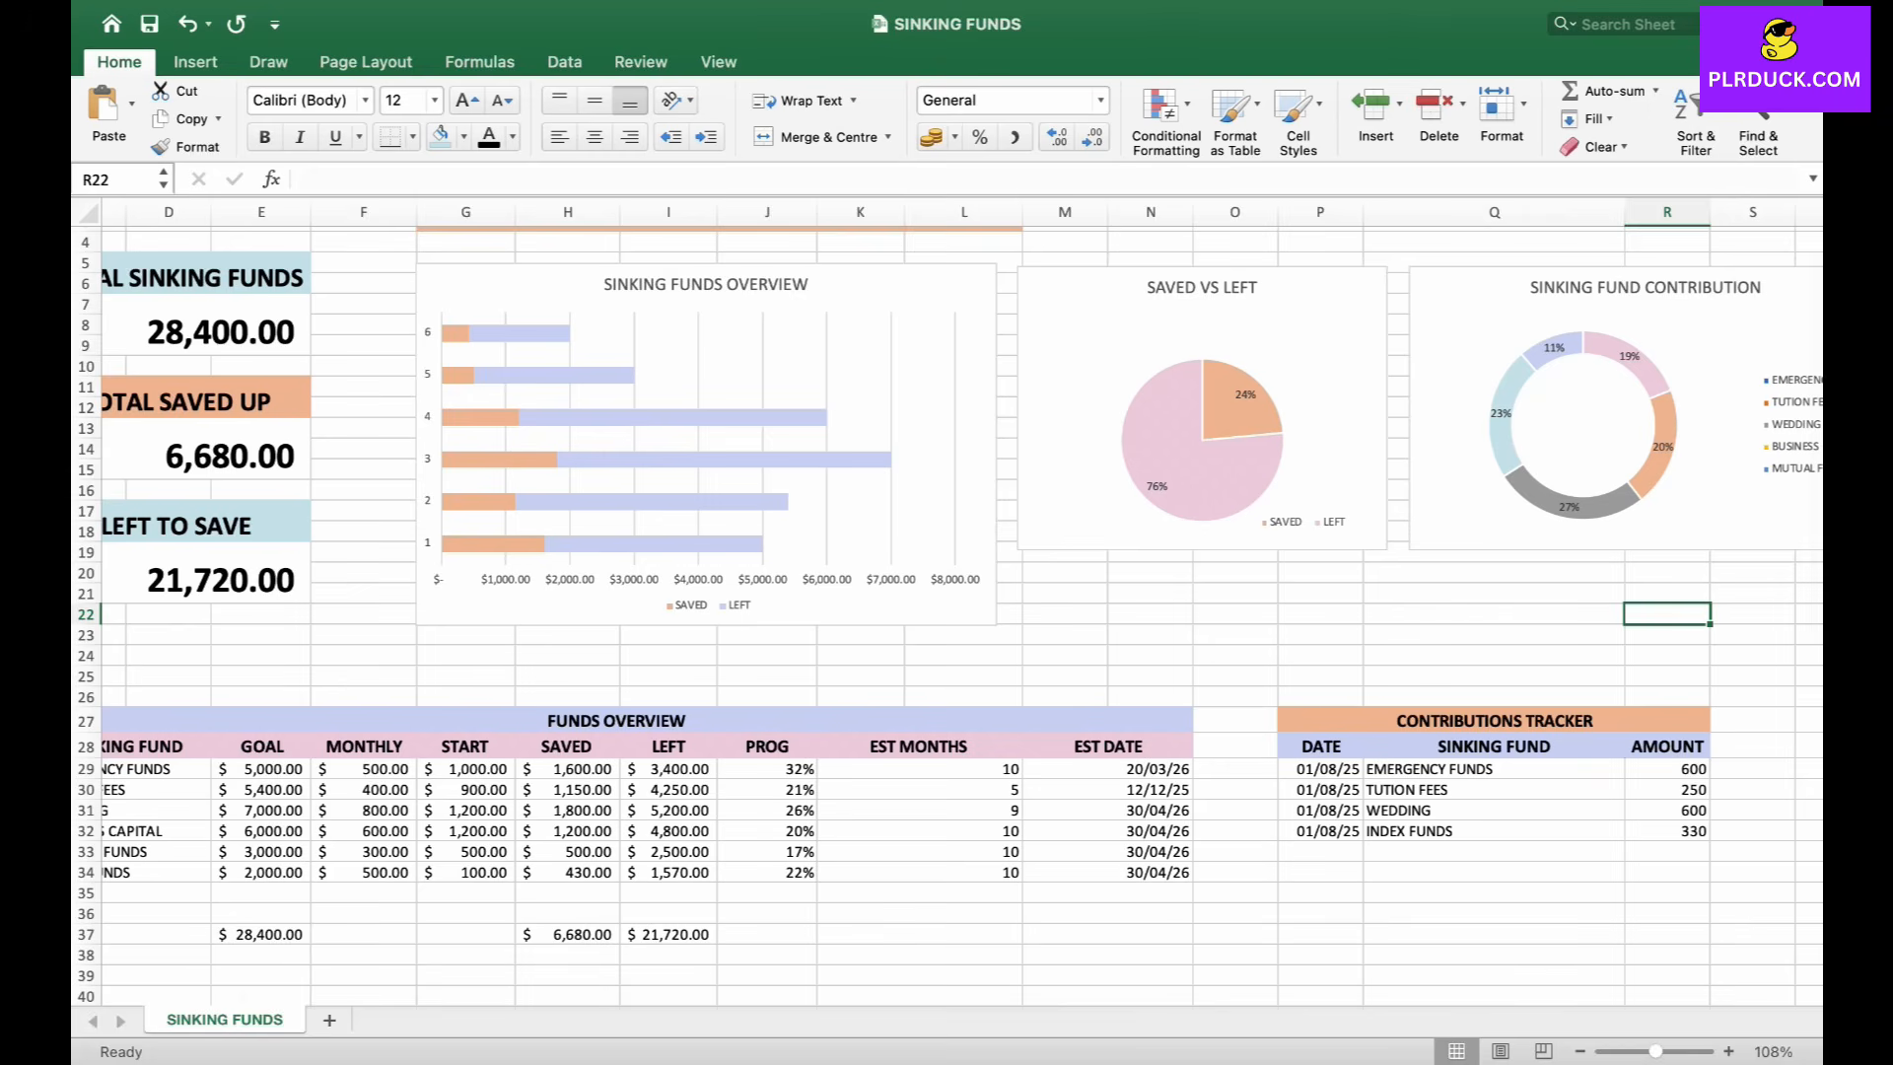
scroll(947, 602, left, 3)
scroll(946, 601, up, 2)
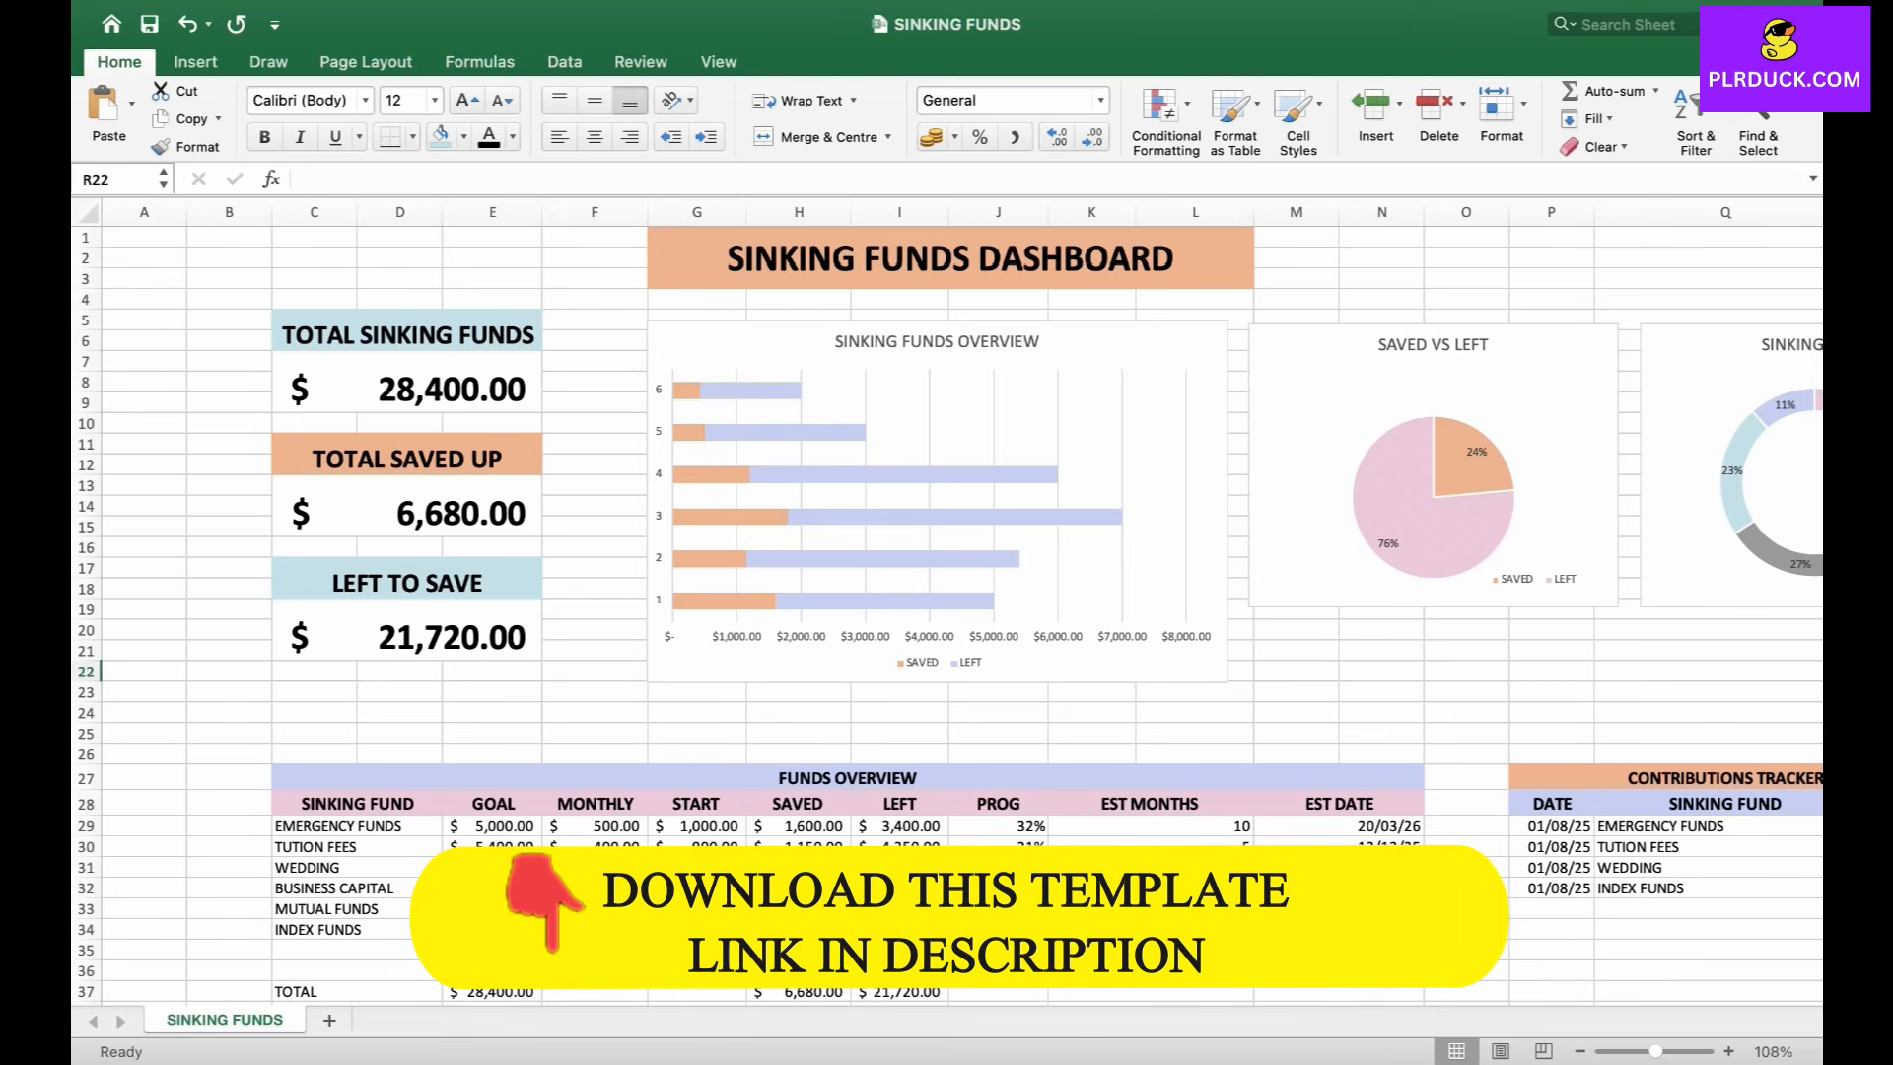
mouse_move(772, 562)
scroll(772, 592, right, 2)
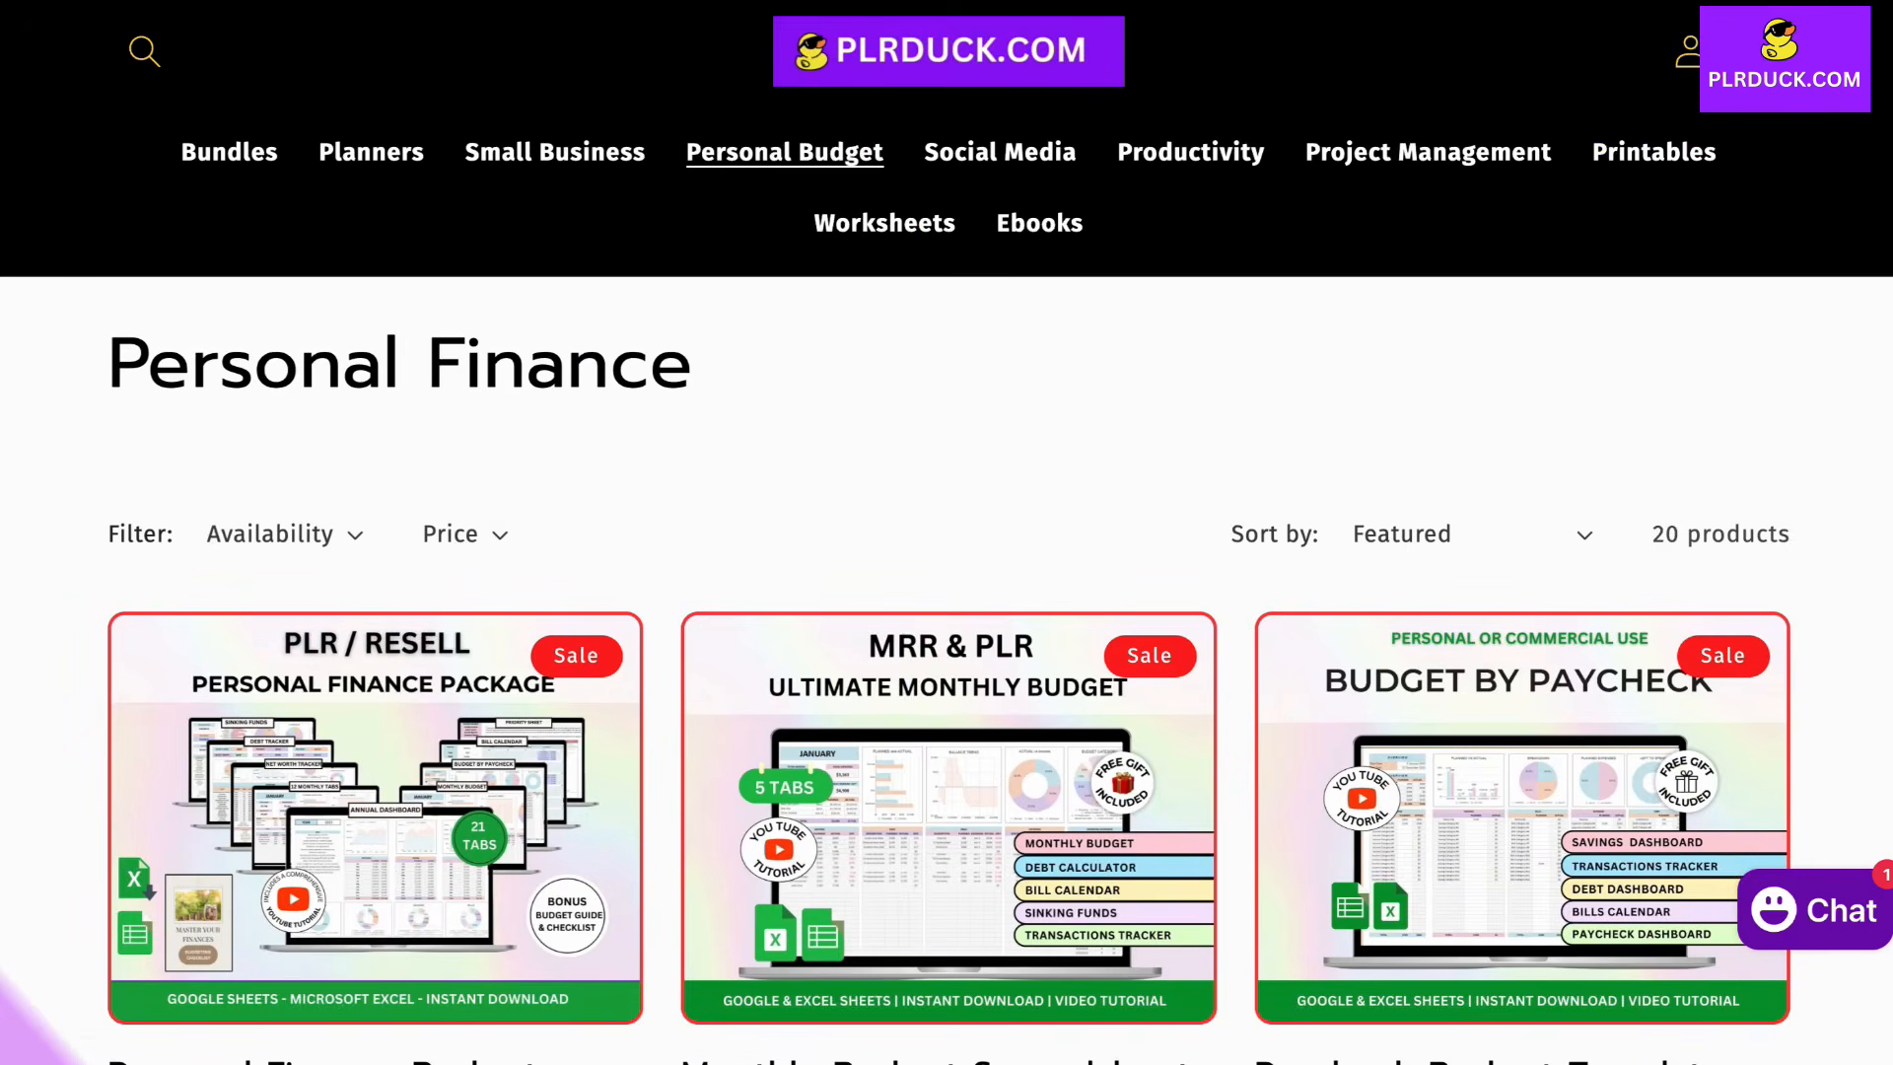
Switch to the PLRDUCK.COM website and browse the spreadsheet templates in the Personal Finance collection.
scroll(947, 533, down, 5)
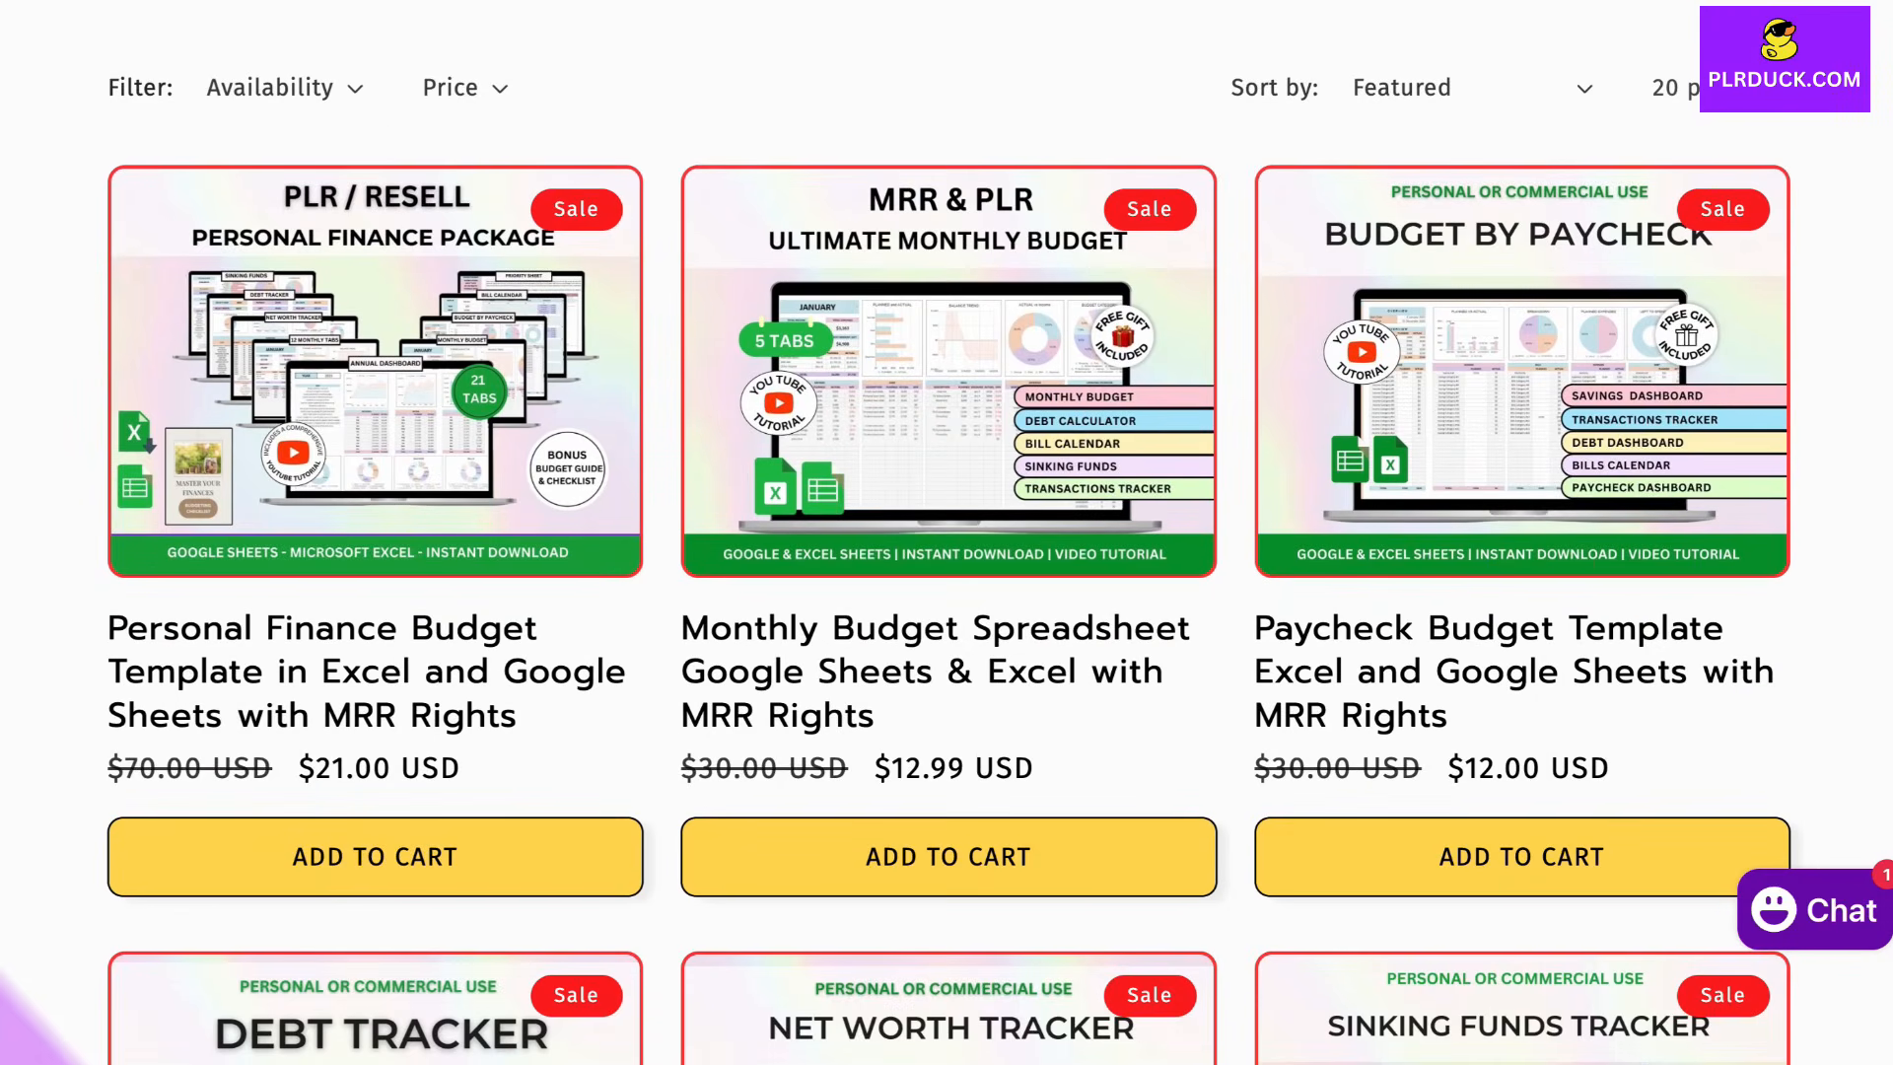
scroll(947, 533, up, 3)
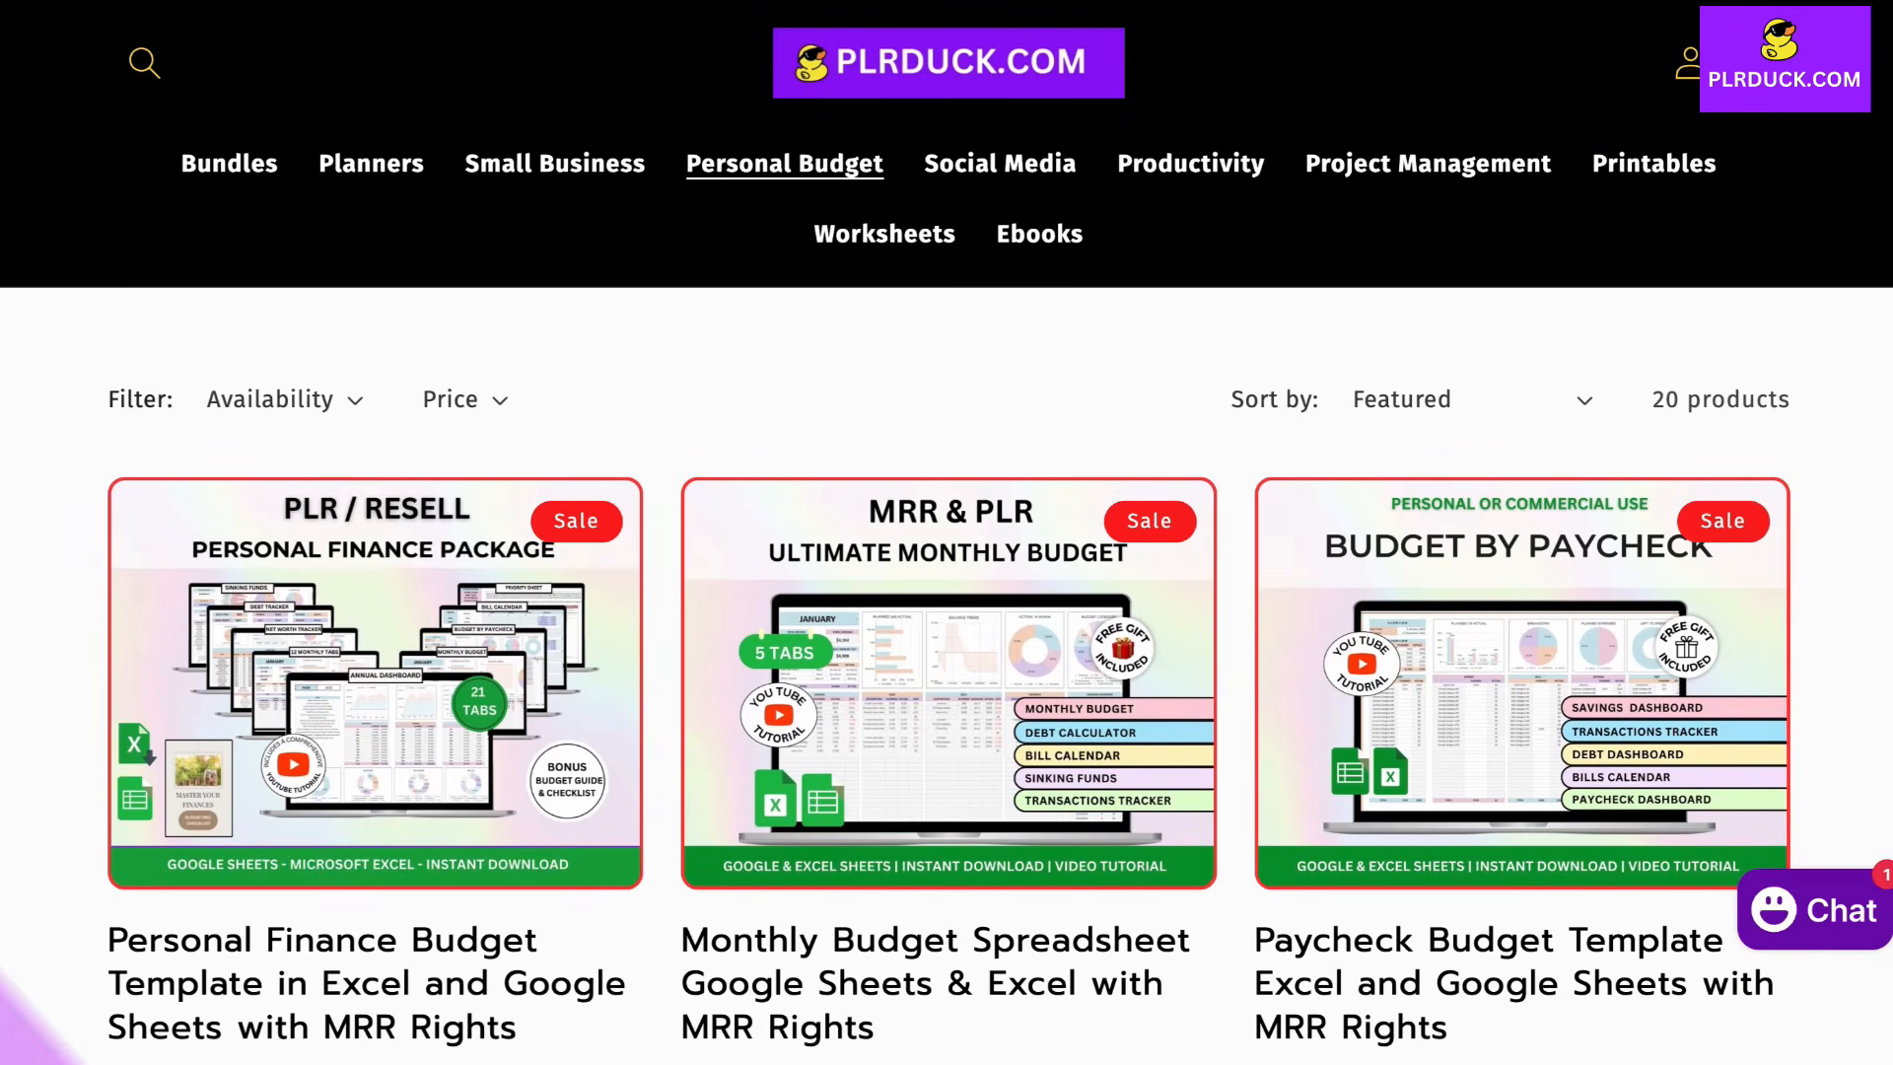
scroll(946, 691, up, 2)
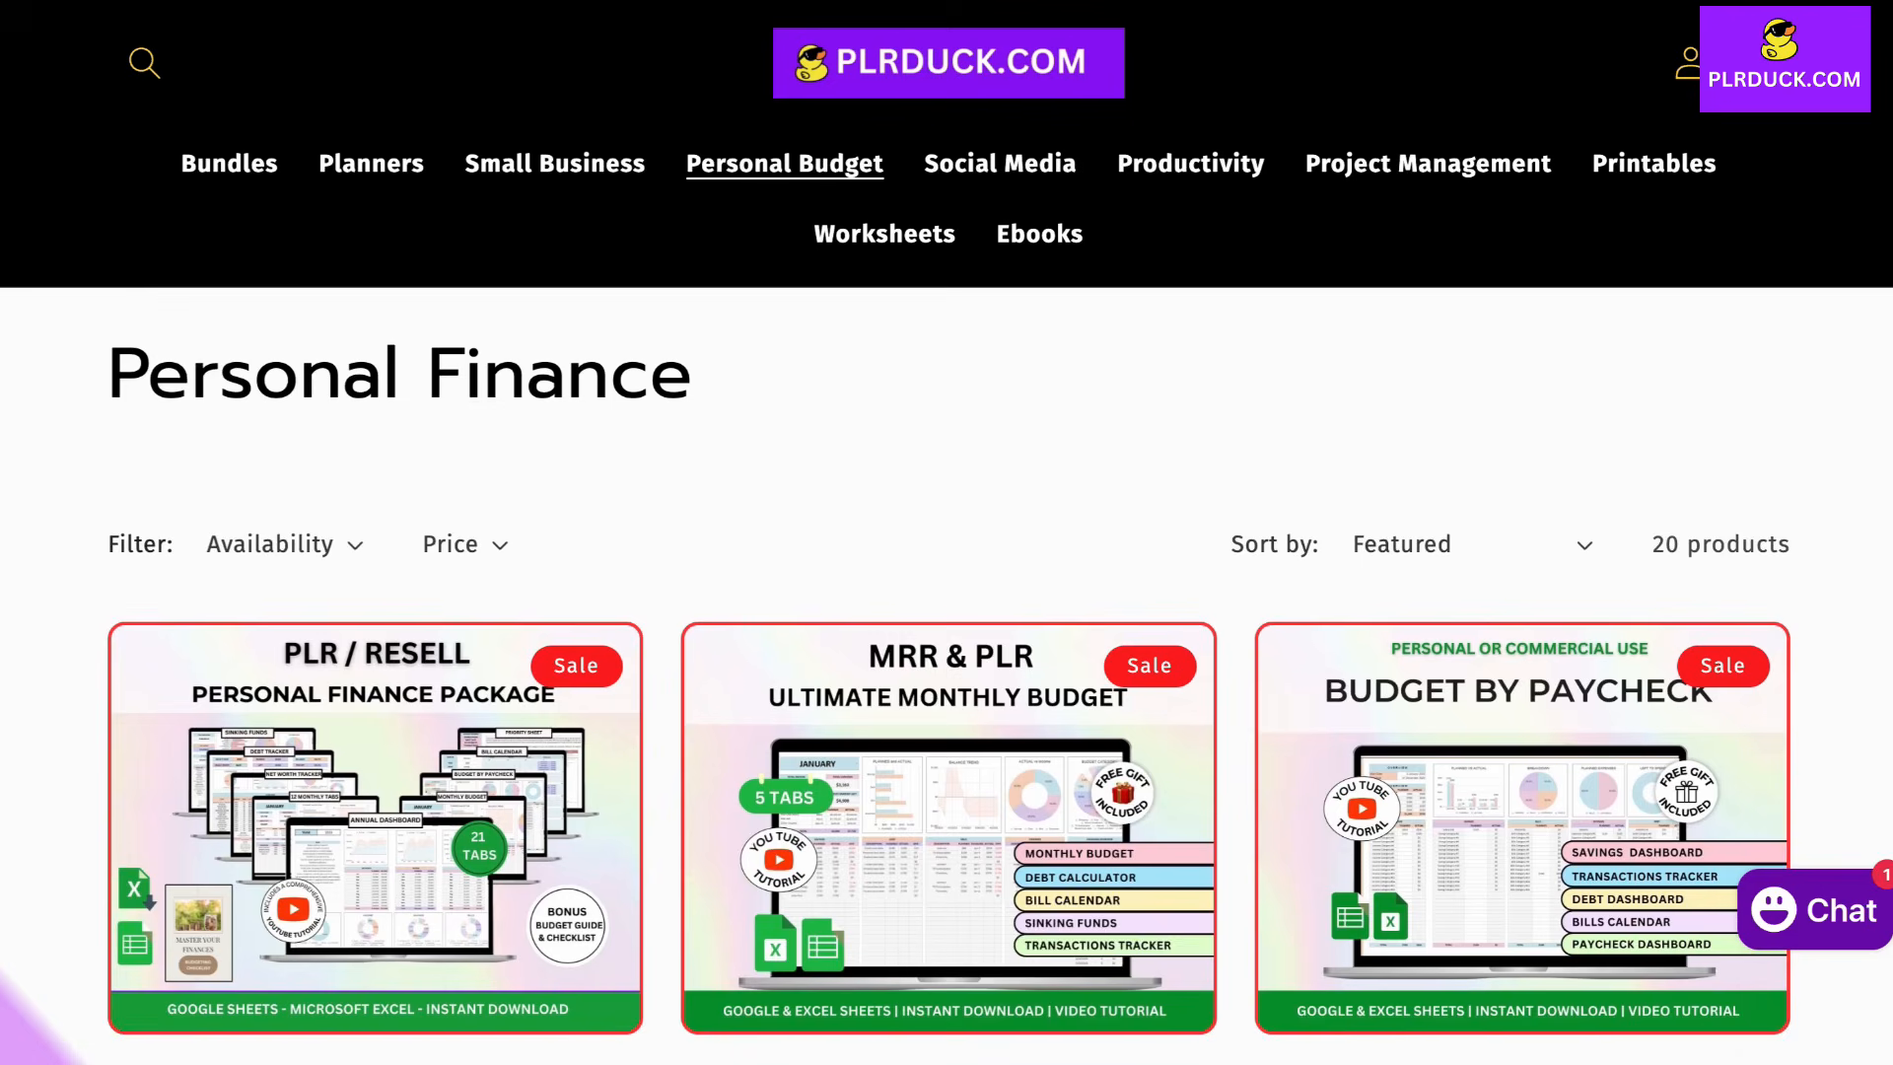
scroll(947, 674, down, 6)
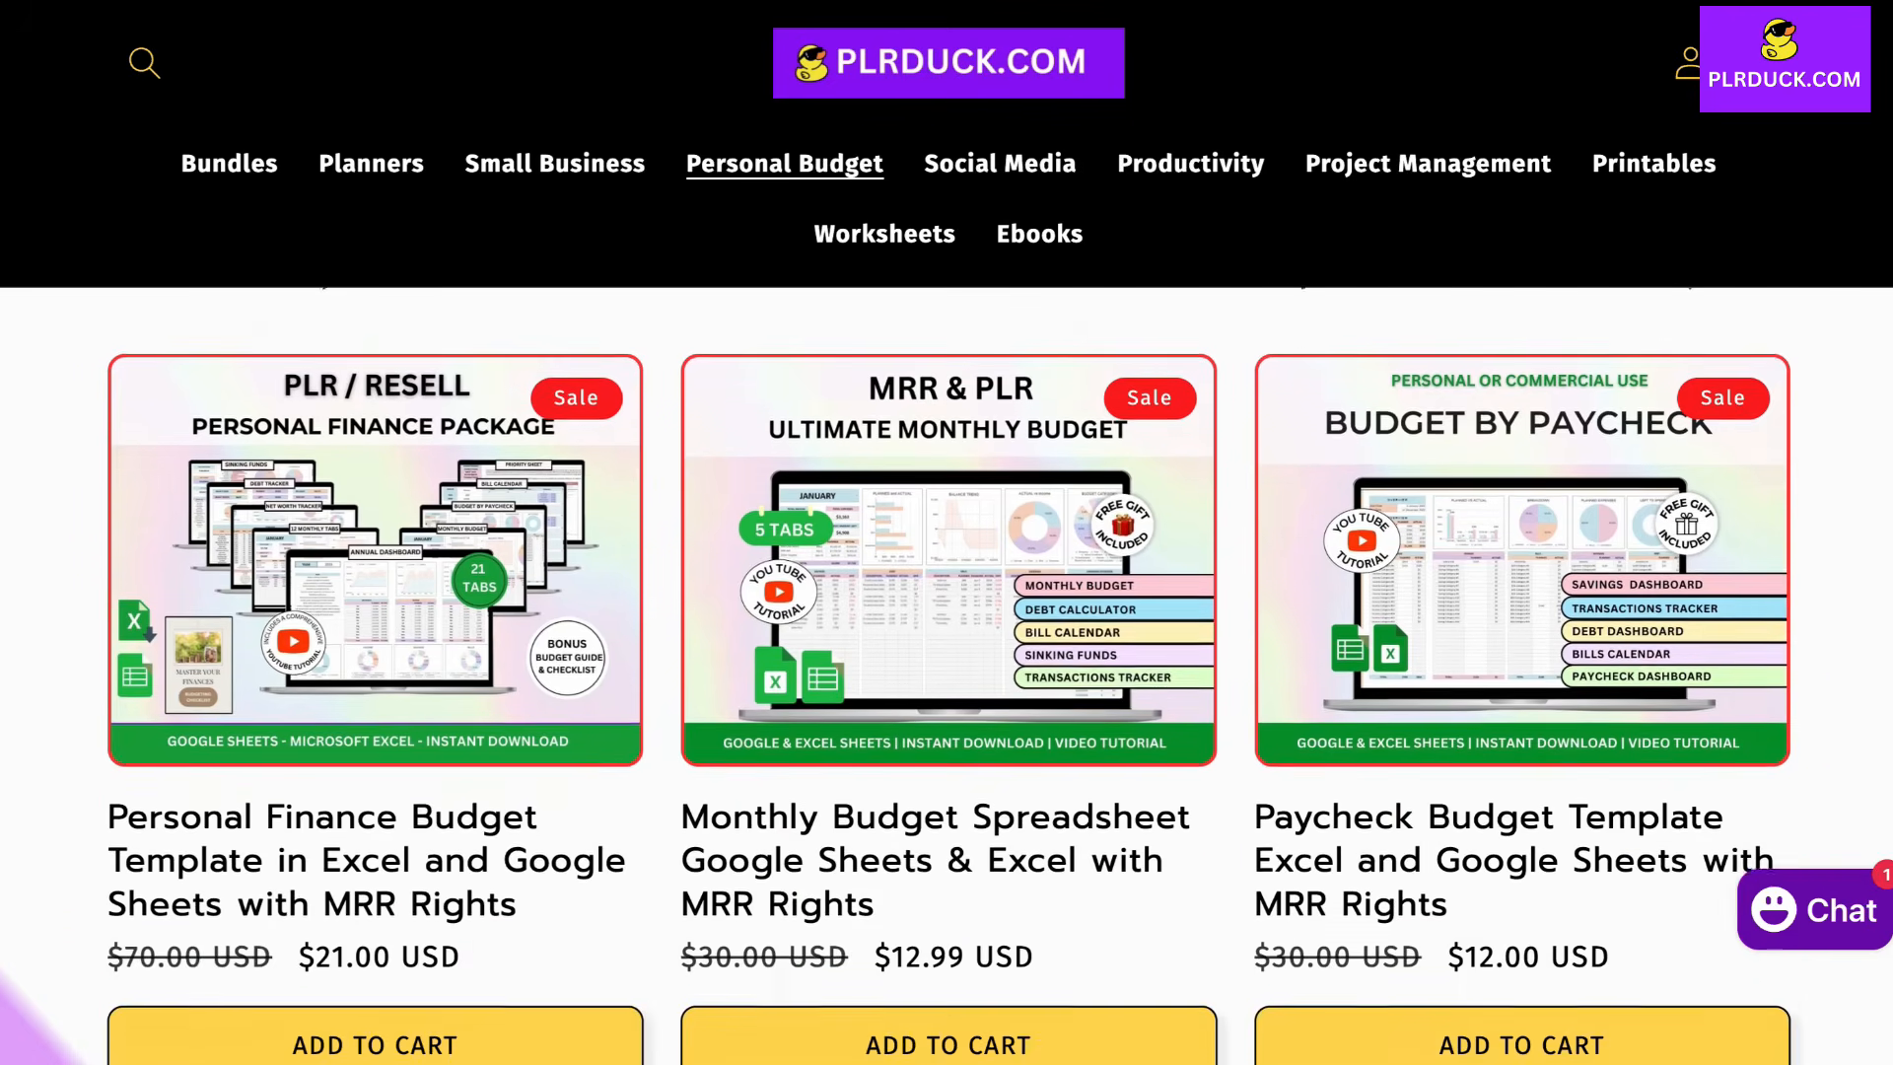
scroll(946, 532, down, 5)
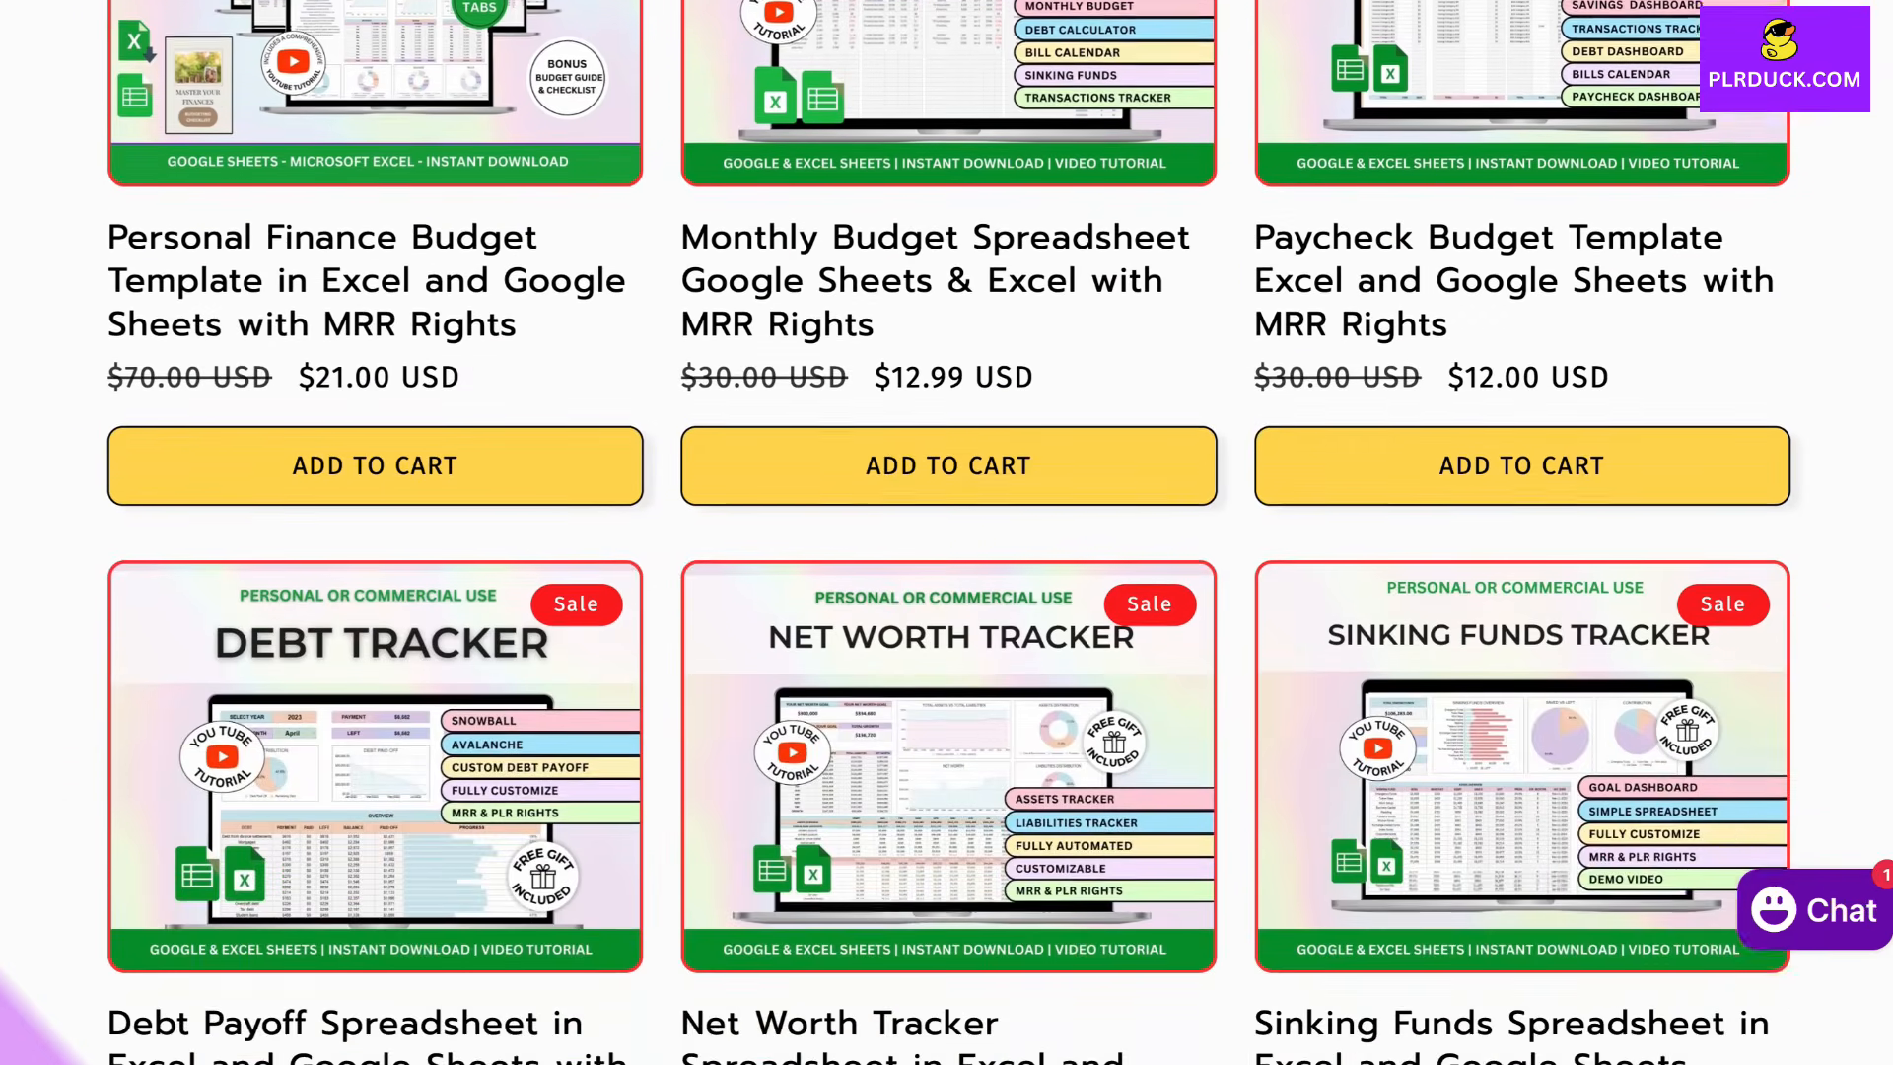
scroll(947, 532, down, 1)
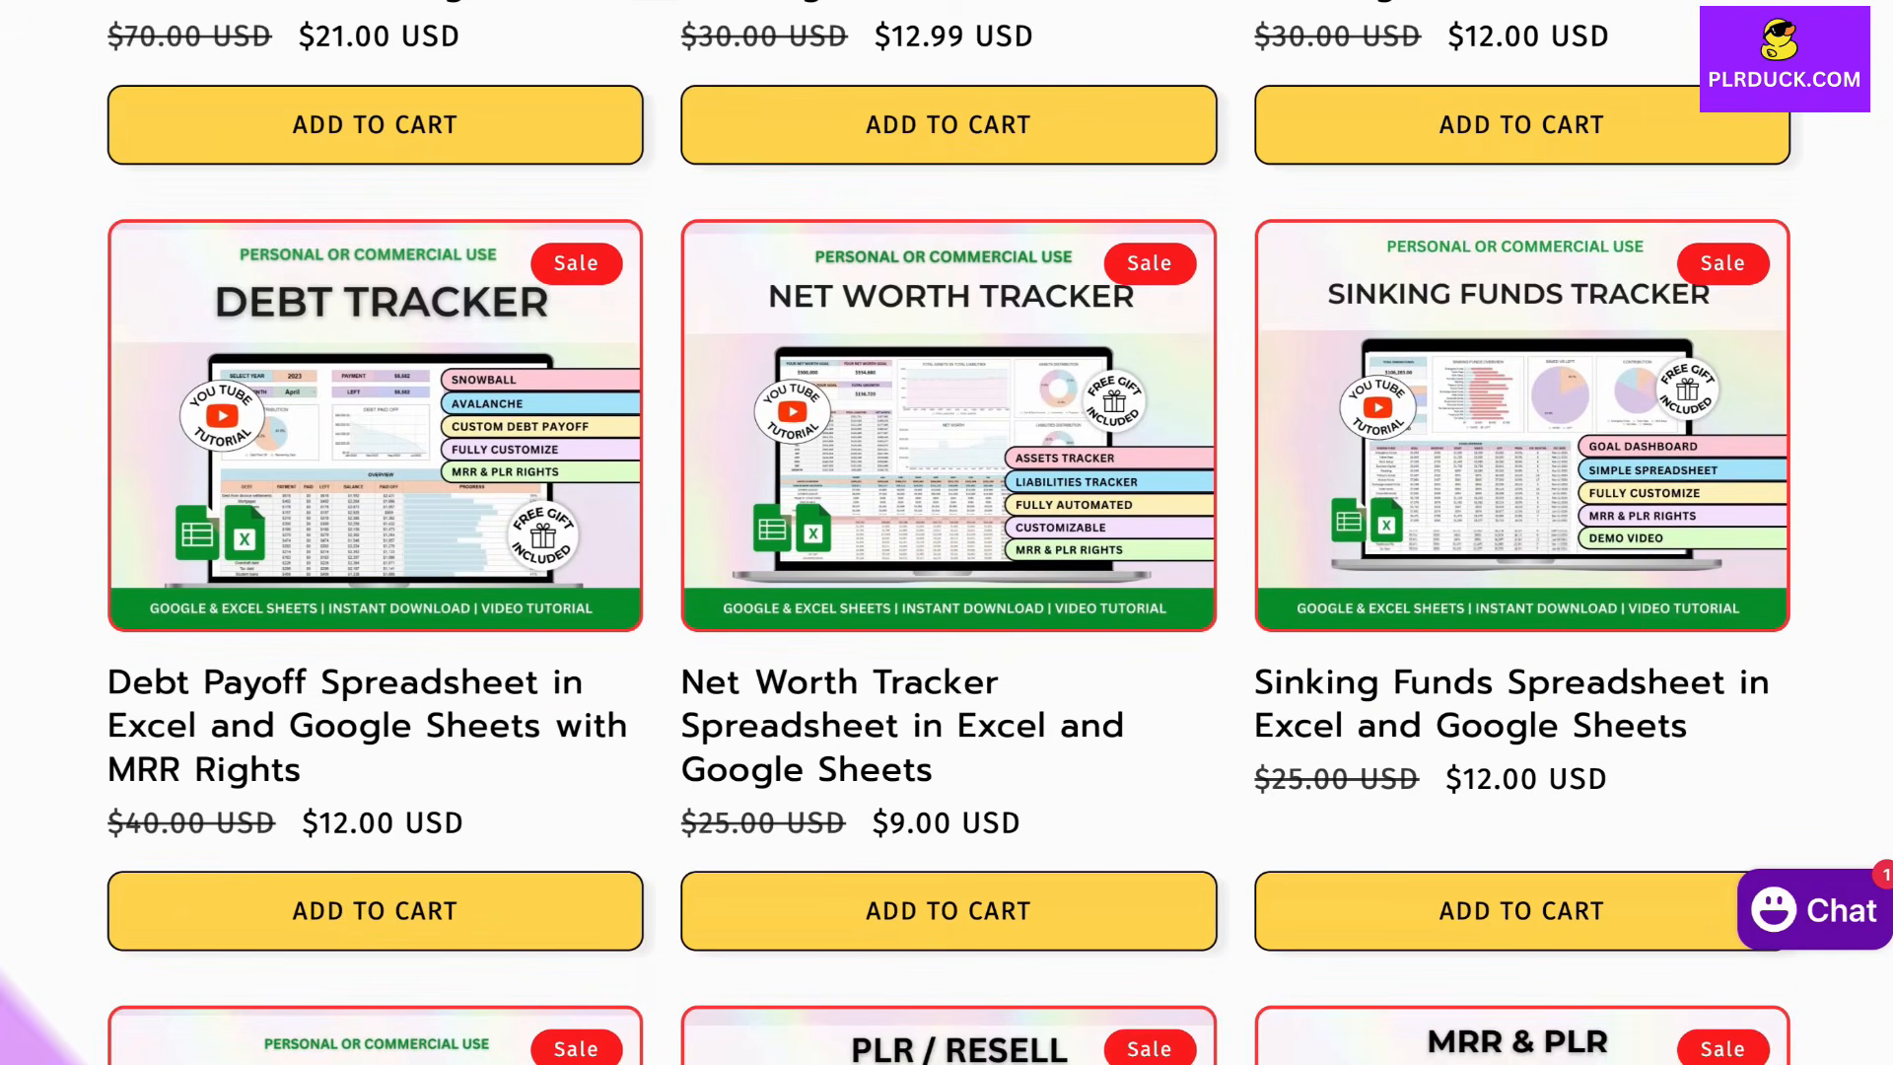
scroll(947, 532, down, 5)
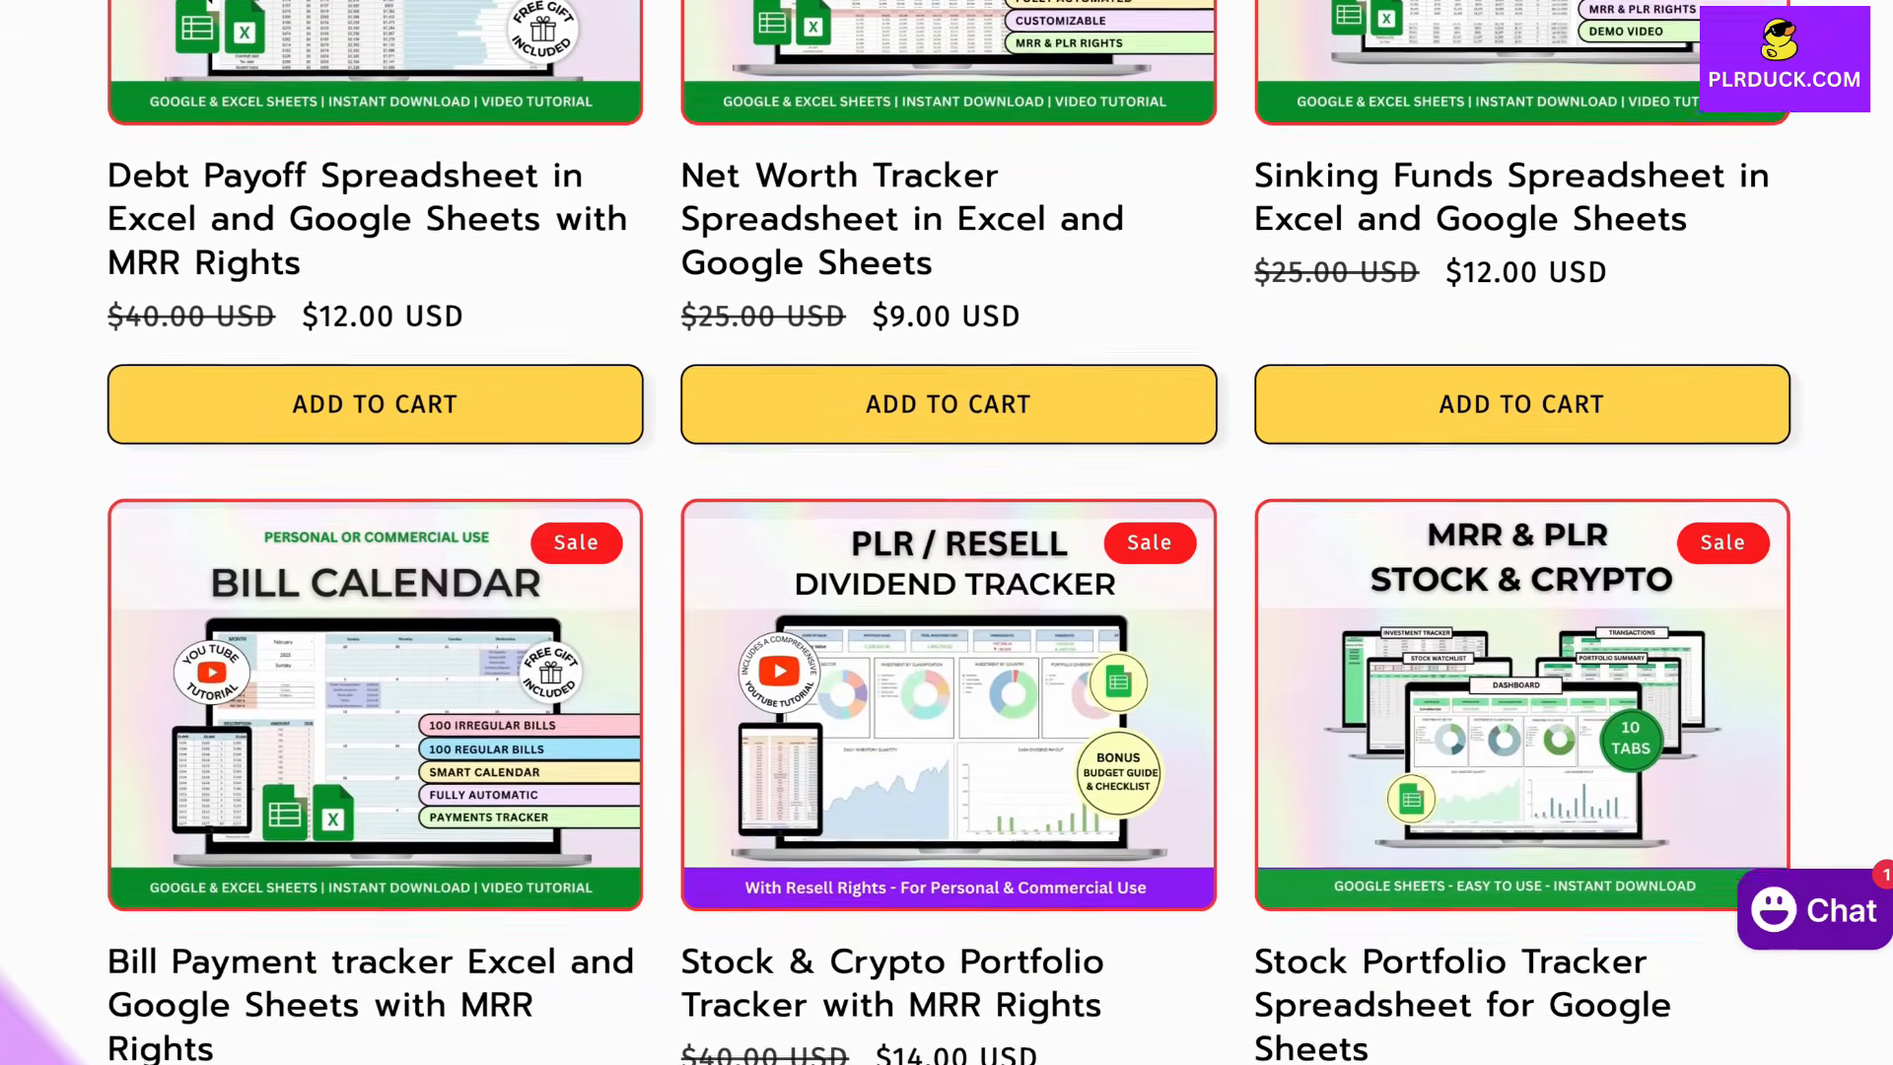
scroll(946, 533, down, 4)
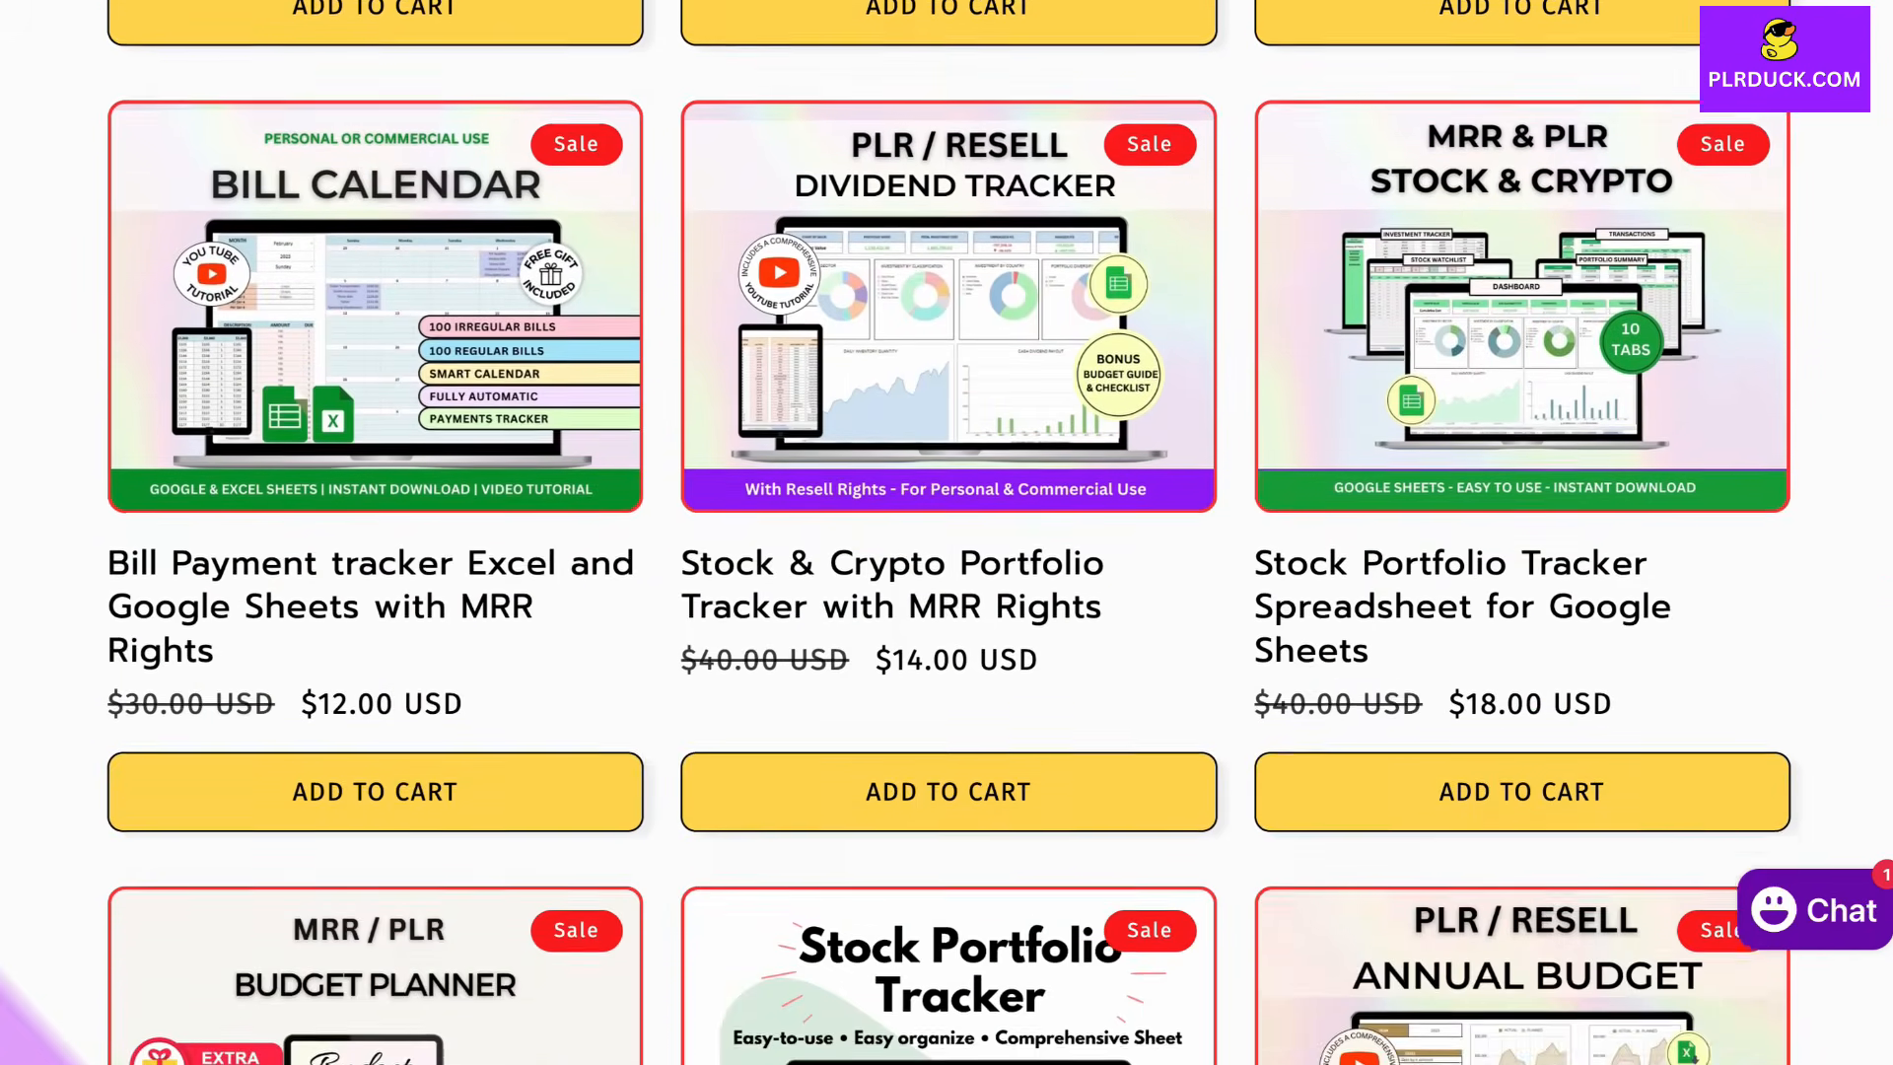